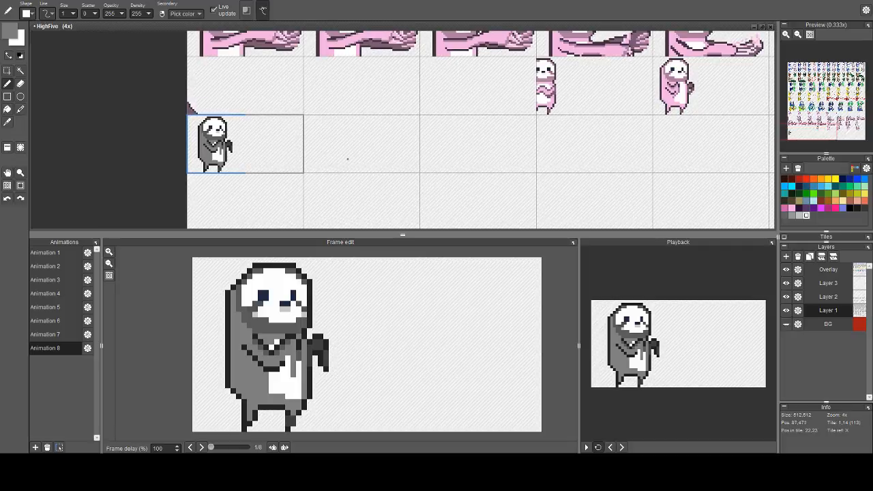
Look over the grey sloth frame and the pink sloth frames above it on the sprite sheet
scroll(377, 161, down, 2)
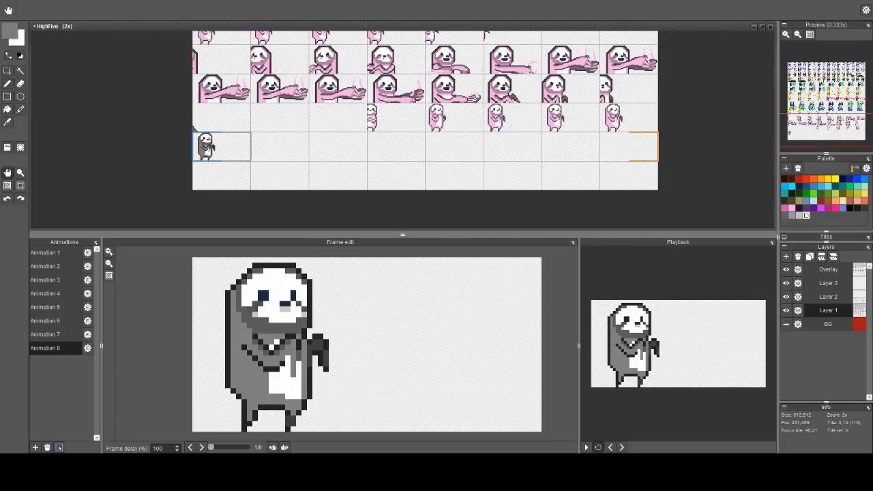
drag(465, 168, 466, 167)
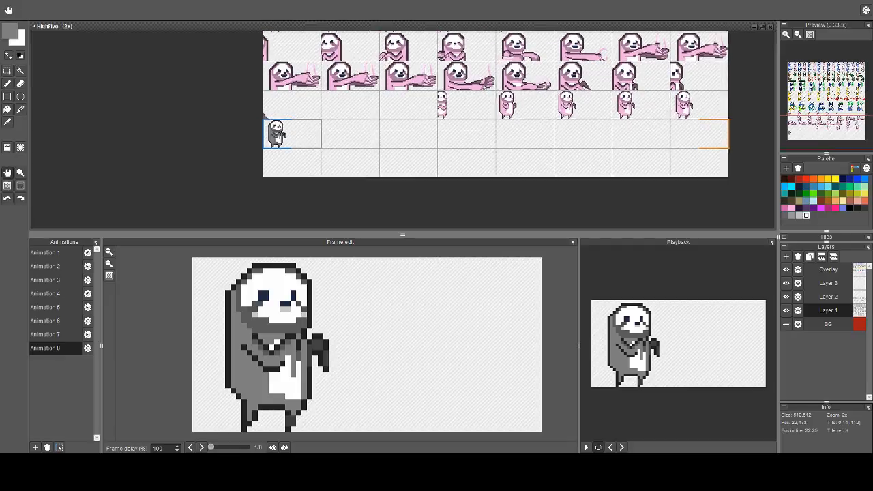
scroll(285, 166, up, 1)
scroll(394, 105, up, 2)
scroll(397, 113, up, 1)
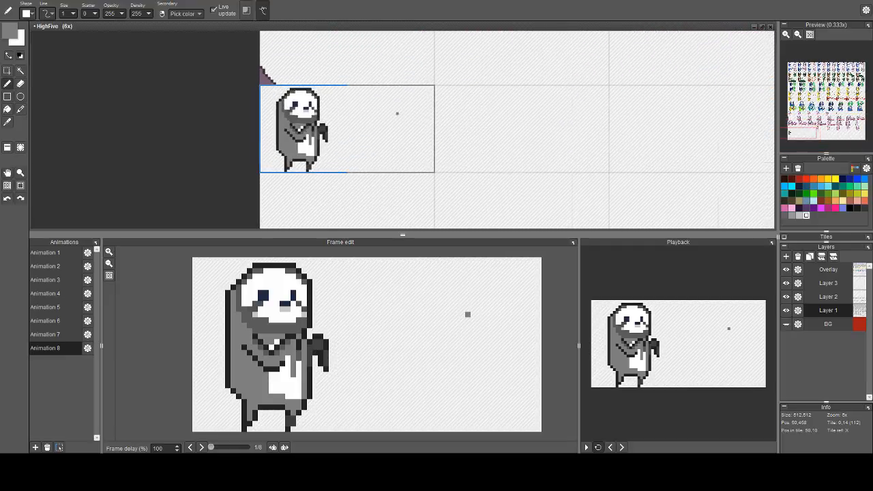
drag(369, 125, 348, 126)
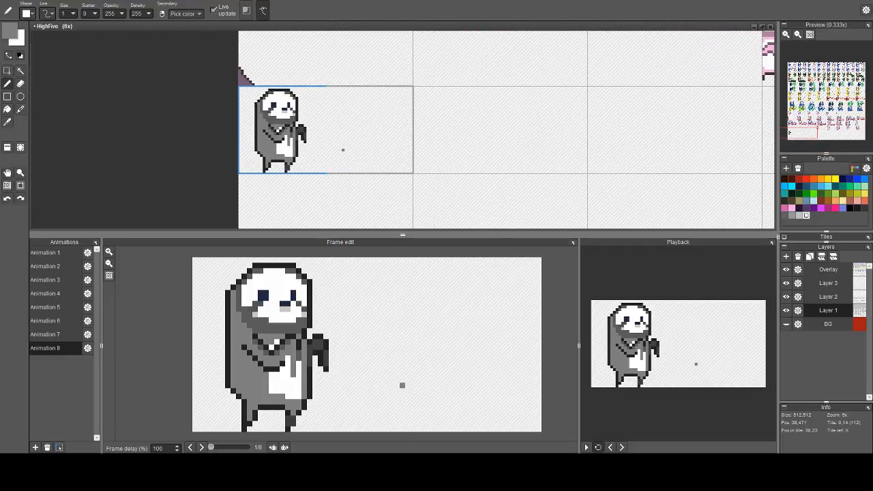
drag(384, 149, 317, 145)
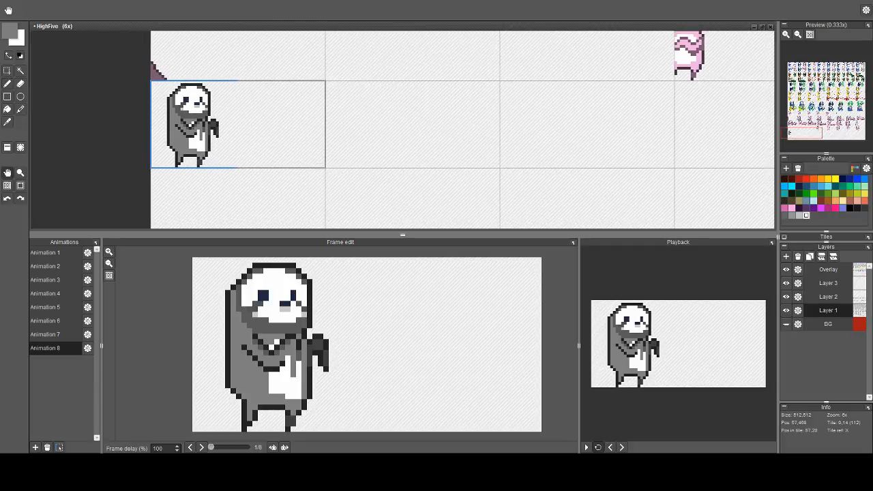
scroll(317, 146, down, 6)
scroll(496, 68, up, 5)
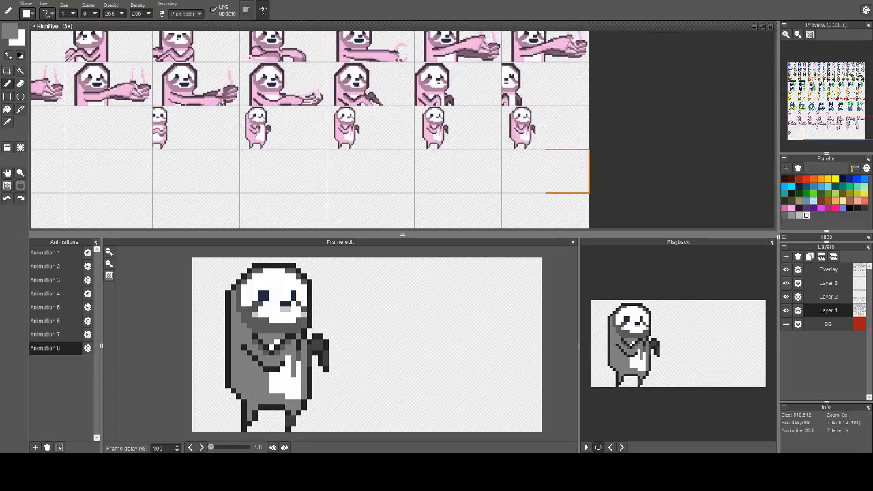
drag(534, 100, 526, 99)
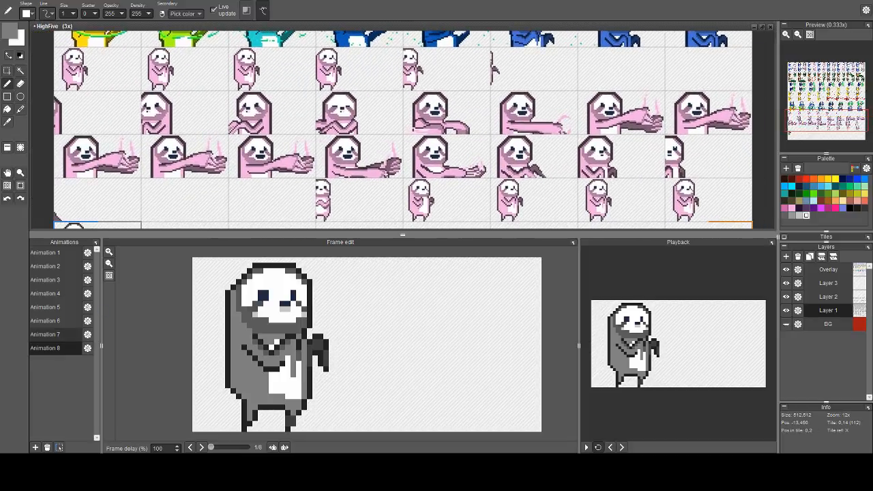
Play back Animation 7 for reference, then return to Animation 8 with a narrower playback area
click(54, 335)
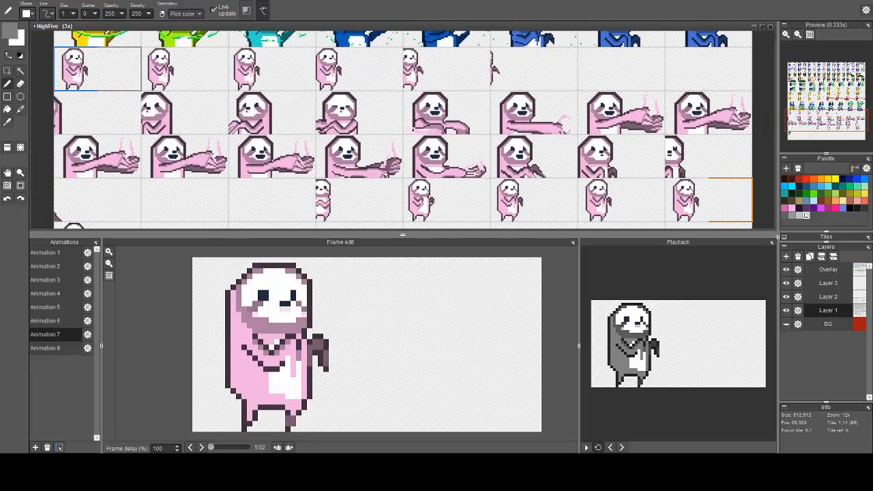
click(587, 447)
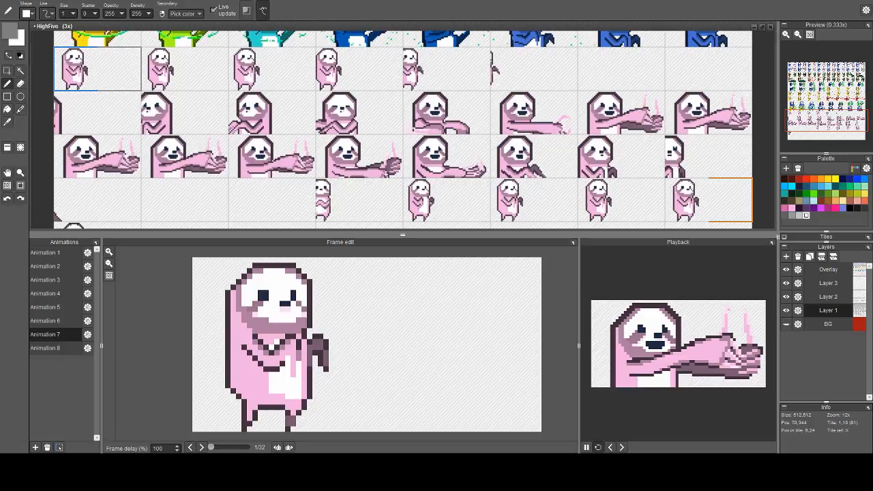
drag(579, 395, 607, 386)
click(54, 348)
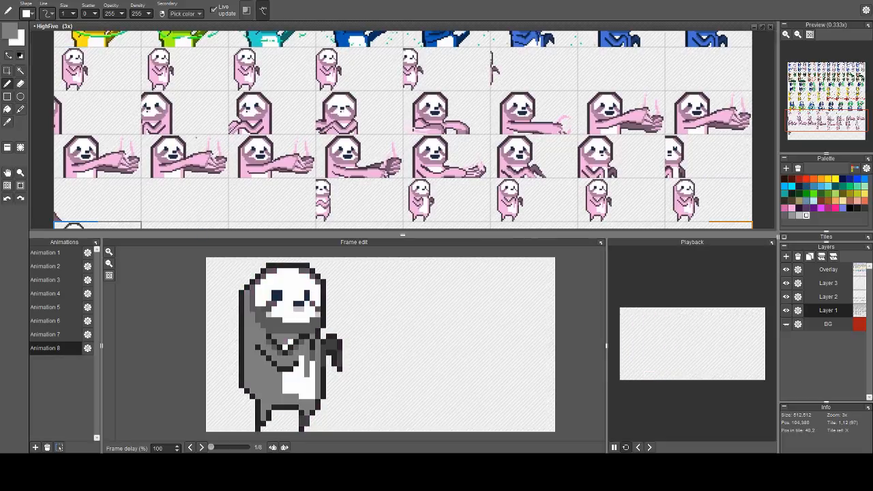
Cut the grey sloth's head and upper body and paste them about four pixels left and two pixels down
drag(266, 143, 302, 78)
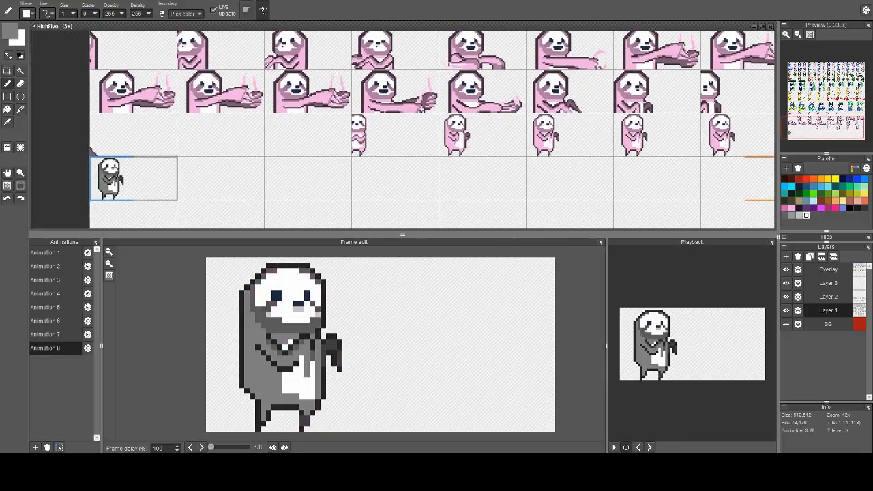
scroll(214, 139, up, 2)
drag(214, 139, 243, 127)
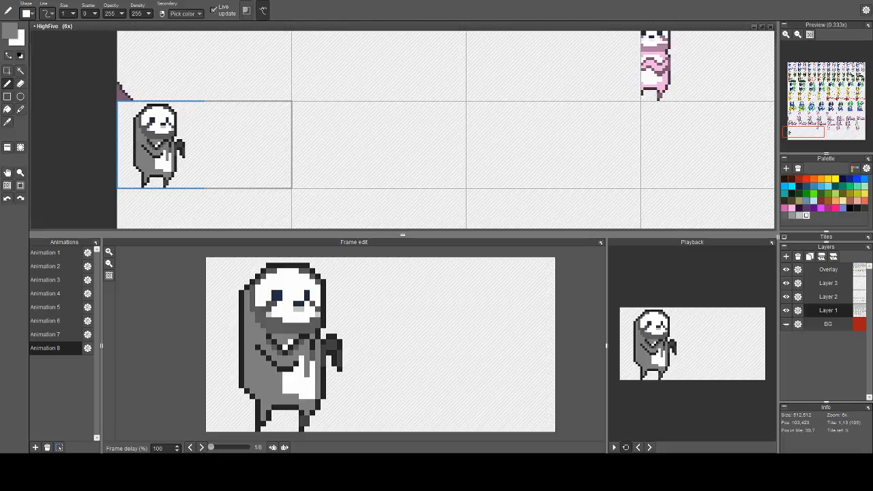
mouse_move(208, 154)
mouse_down()
mouse_move(405, 149)
mouse_move(352, 121)
mouse_up()
scroll(352, 122, up, 1)
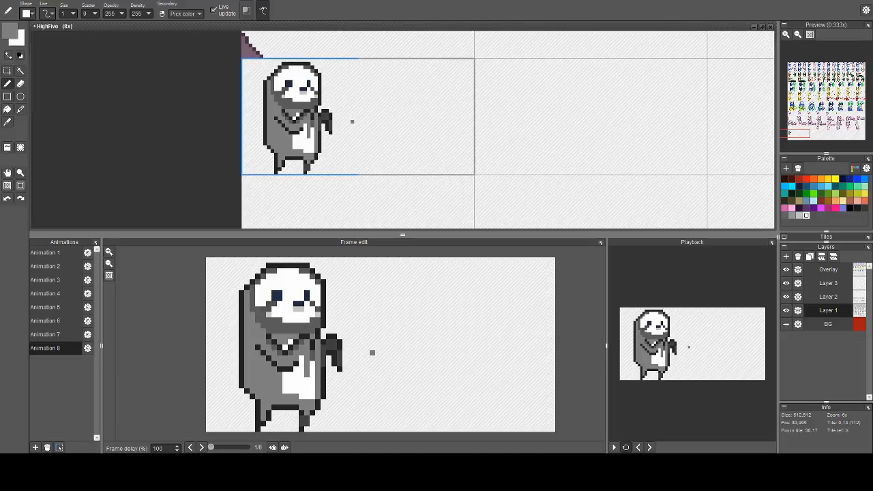
key(s)
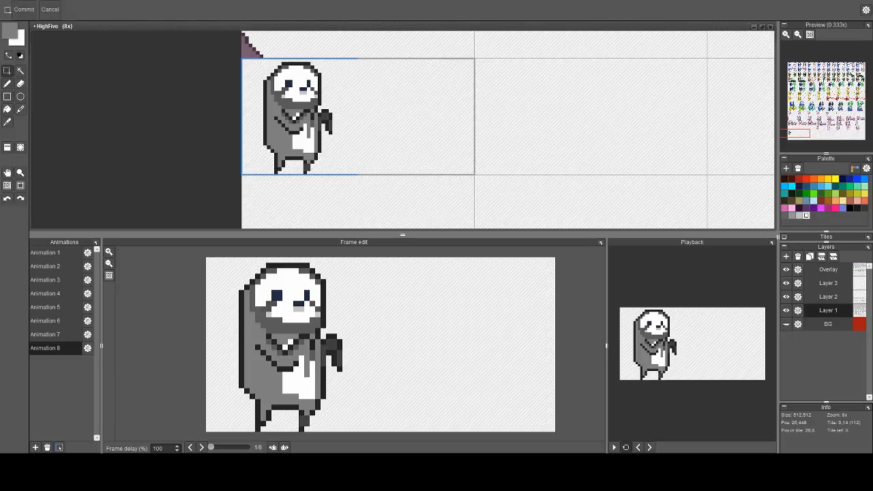
drag(338, 60, 256, 133)
click(364, 100)
drag(347, 143, 249, 60)
key(ctrl+x)
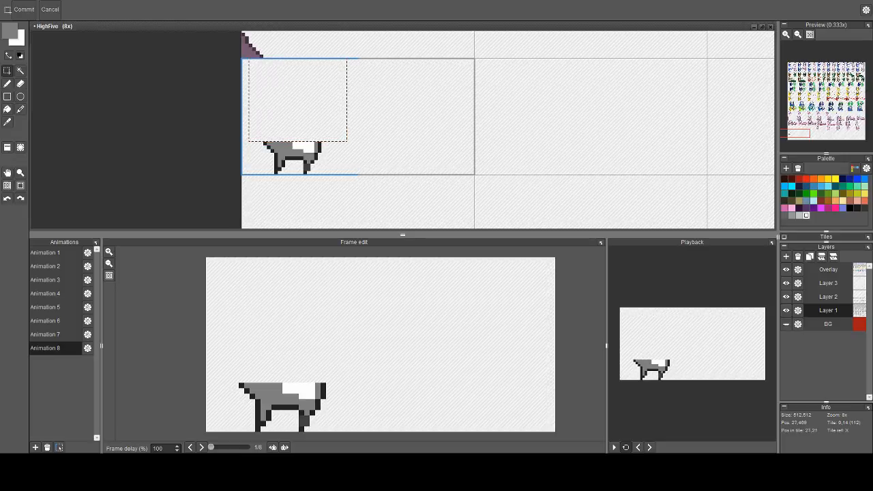
key(ctrl+v)
drag(315, 122, 302, 128)
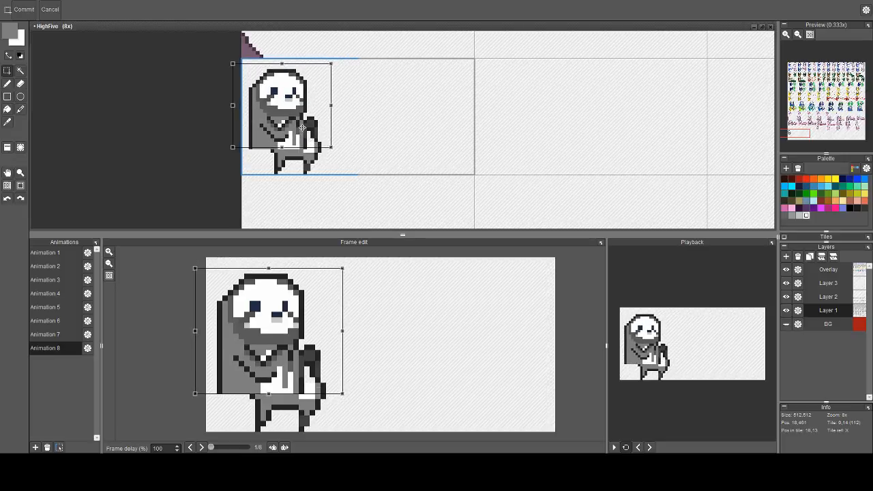
key(Return)
Cut the whole grey sloth and paste it about three pixels further right within its frame
drag(386, 185, 226, 66)
key(ctrl+x)
key(ctrl+v)
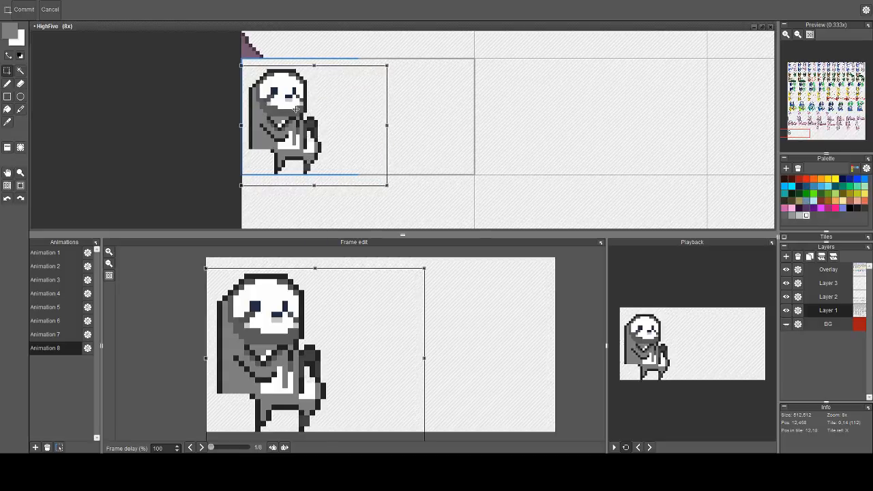
drag(295, 109, 310, 110)
key(Return)
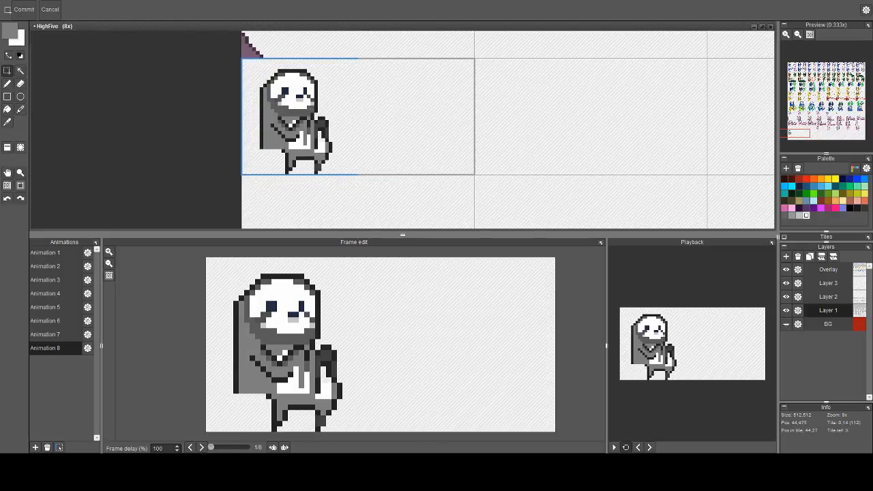
Erase the sloth's old legs and draw a dark leg at the right edge of its lower body
key(b)
scroll(337, 143, up, 1)
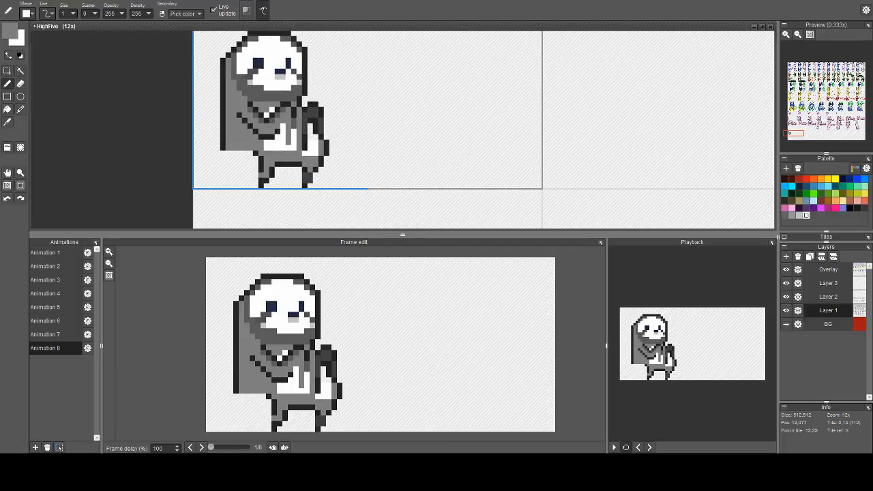
right_click(261, 169)
mouse_move(331, 159)
mouse_down()
mouse_move(332, 147)
mouse_move(327, 186)
mouse_move(321, 170)
mouse_move(307, 170)
mouse_move(305, 186)
mouse_move(304, 175)
mouse_move(272, 176)
mouse_up()
key(e)
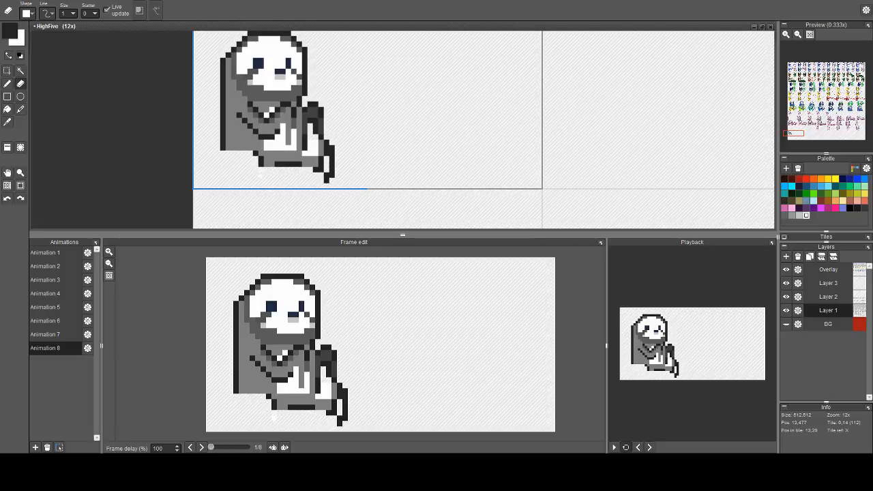
click(261, 165)
Outline the sloth's left leg in the dark outline colour, tapering down from the body to a pointed foot
right_click(288, 165)
key(b)
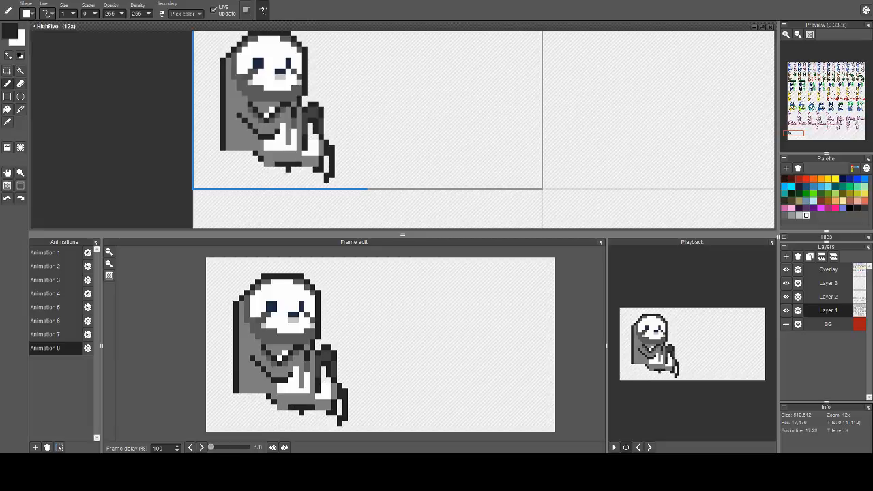
click(284, 171)
click(283, 175)
click(283, 180)
click(277, 175)
click(273, 170)
click(266, 165)
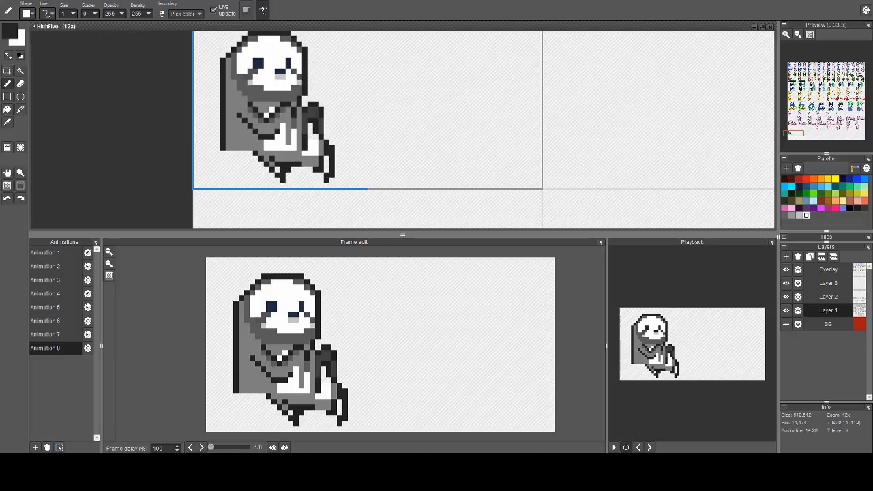
Fill the left leg and the underside of the body with the sampled body grey
alt+click(277, 164)
click(277, 170)
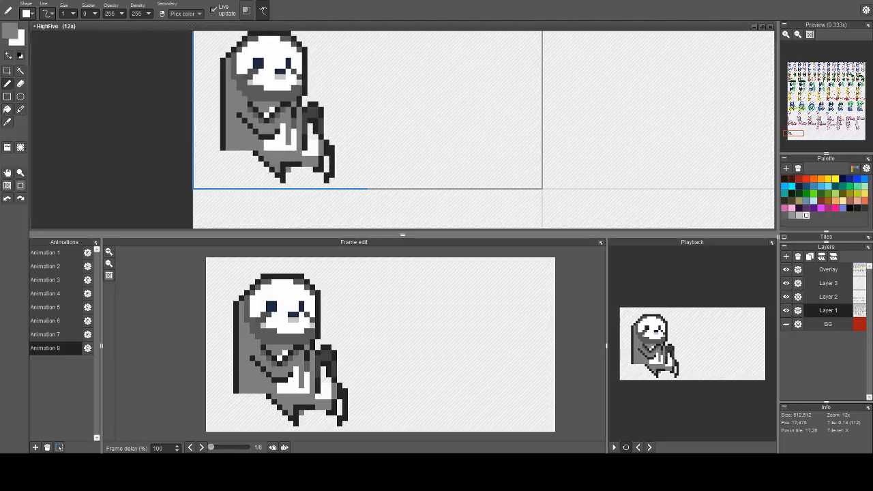
click(283, 169)
click(300, 164)
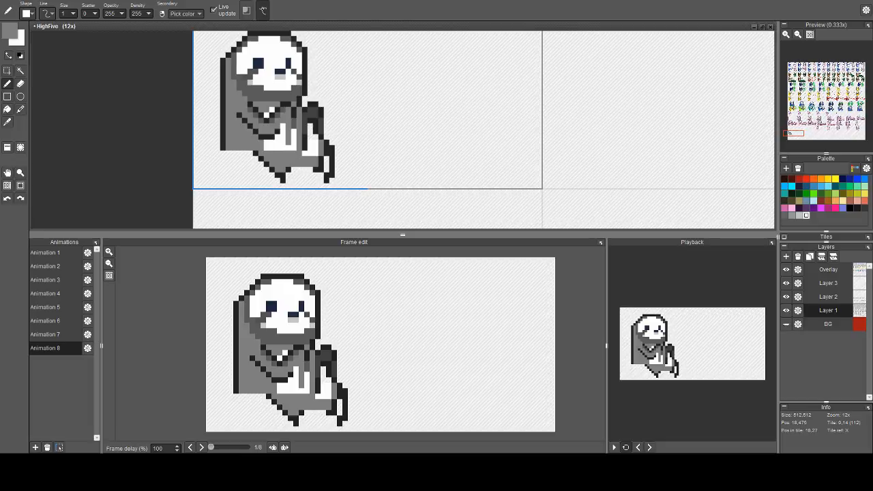
Repaint the white and dark pixels around the sloth's right hip with body grey
right_click(327, 148)
drag(316, 137, 305, 148)
right_click(321, 148)
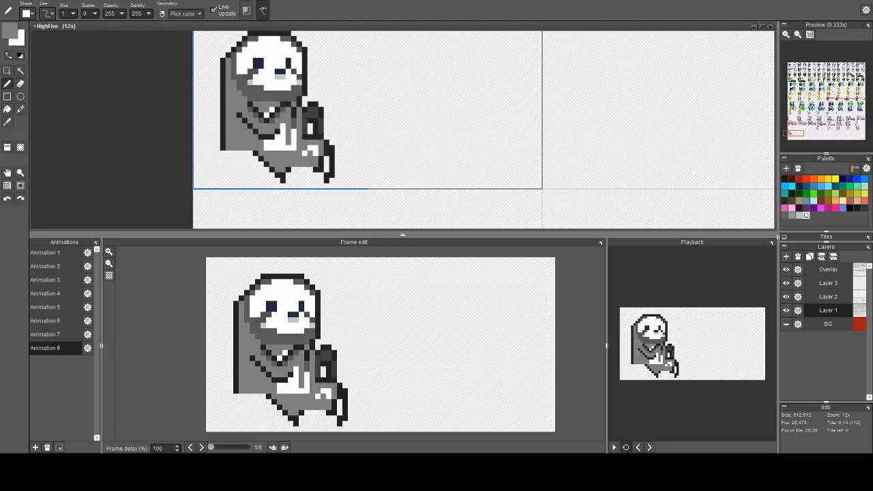
click(315, 154)
click(310, 148)
click(310, 137)
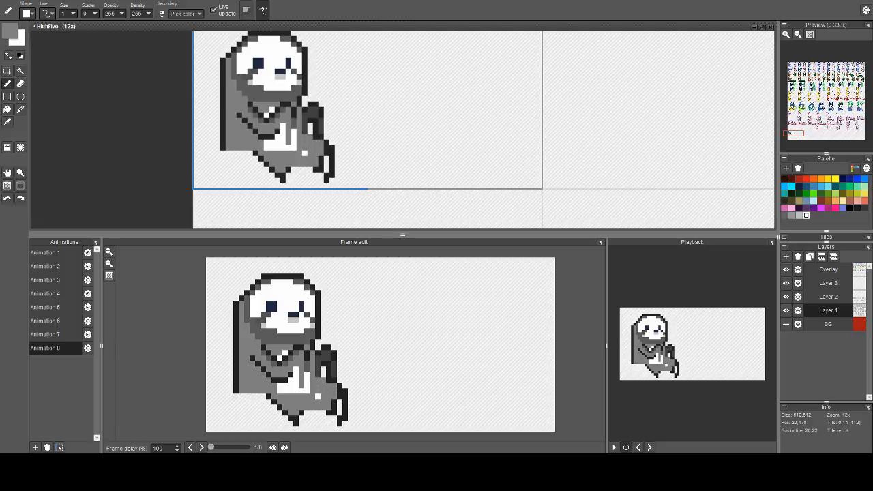
Erase a gap in the underside between the two legs and trim the right foot's inner pixels
key(e)
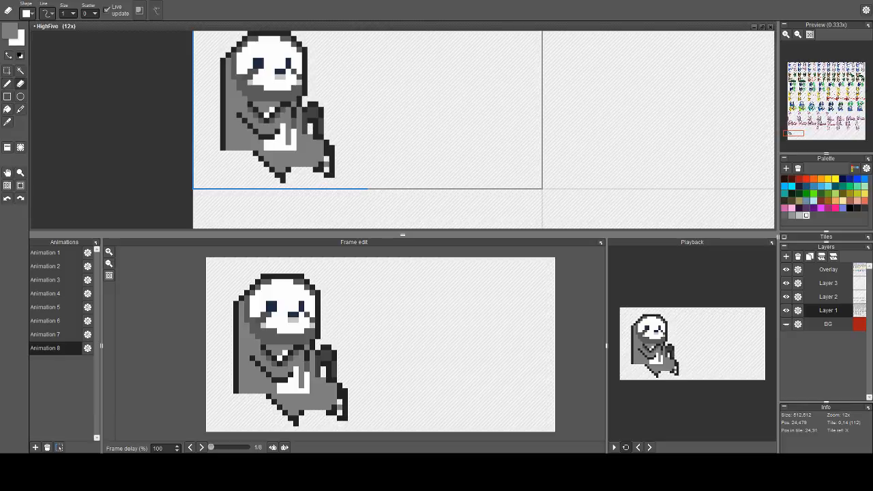
mouse_move(294, 165)
mouse_down()
mouse_move(316, 164)
mouse_move(299, 159)
mouse_up()
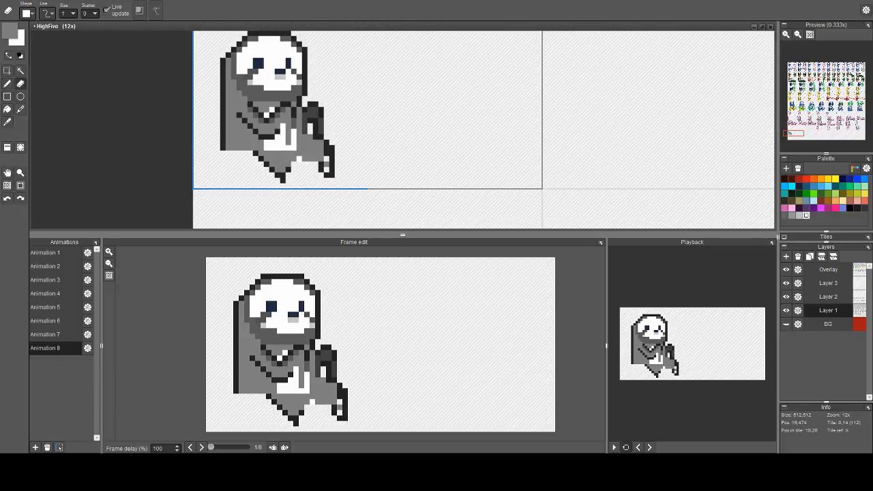
click(326, 175)
click(324, 174)
Erase the pointed foot and slanted outline of the sloth's left leg
click(283, 181)
drag(277, 176, 283, 176)
click(272, 170)
click(267, 165)
click(278, 170)
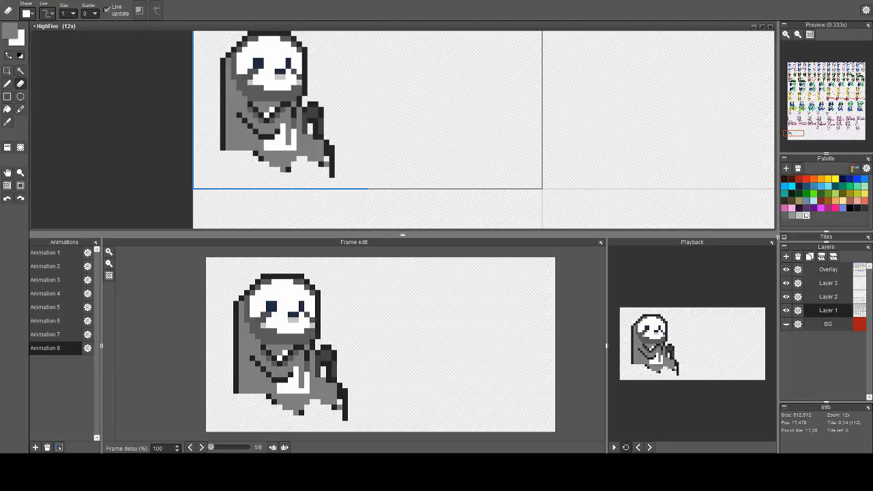
Redraw the left leg as a thin, straight dark leg and outline the underside on both sides of it
key(b)
right_click(288, 170)
click(288, 175)
click(288, 181)
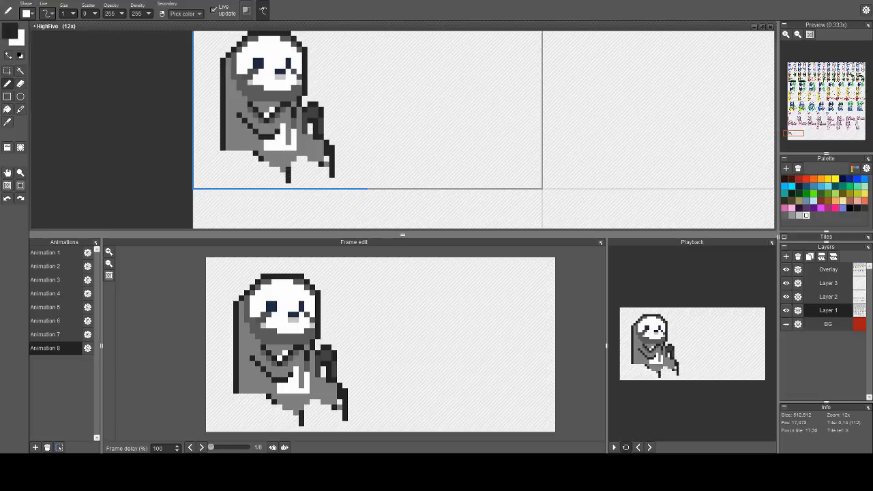
click(283, 170)
click(272, 164)
click(272, 165)
click(294, 159)
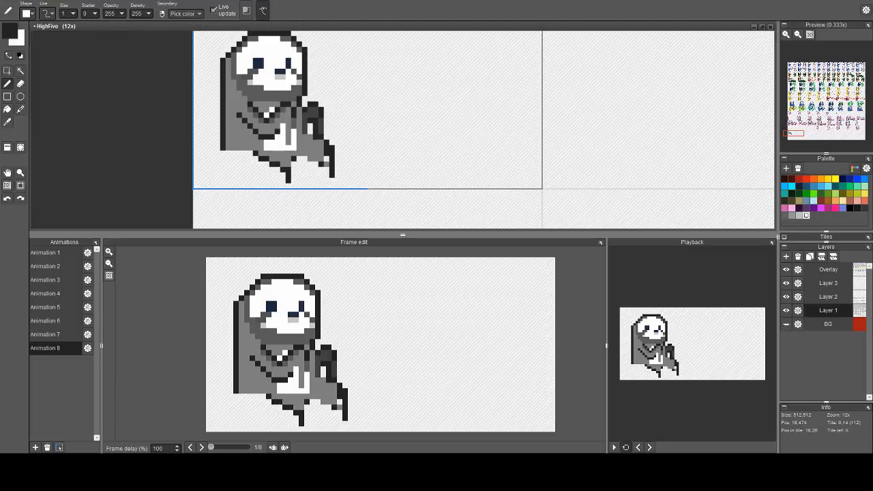
click(294, 164)
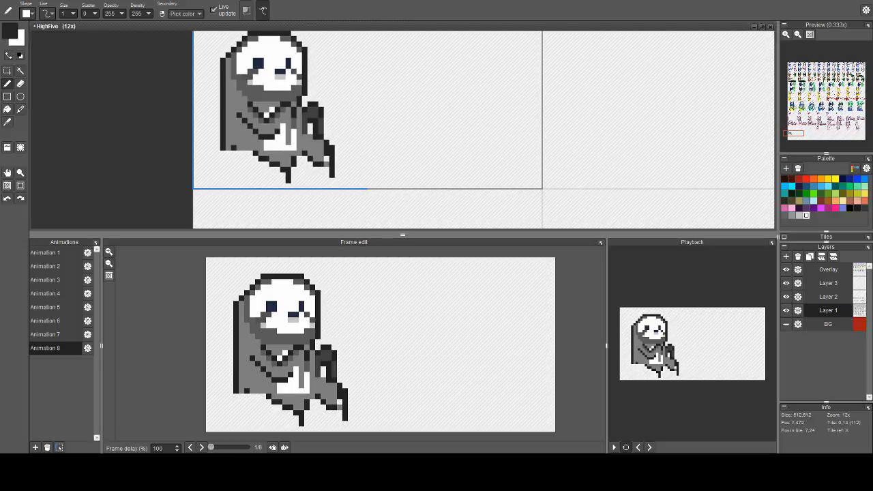
Outline the sloth's lower back and rump in dark and fill the enclosed area with body grey
mouse_move(228, 160)
mouse_down()
mouse_move(270, 165)
mouse_move(235, 155)
mouse_move(261, 159)
mouse_up()
right_click(245, 146)
key(f)
click(246, 155)
key(b)
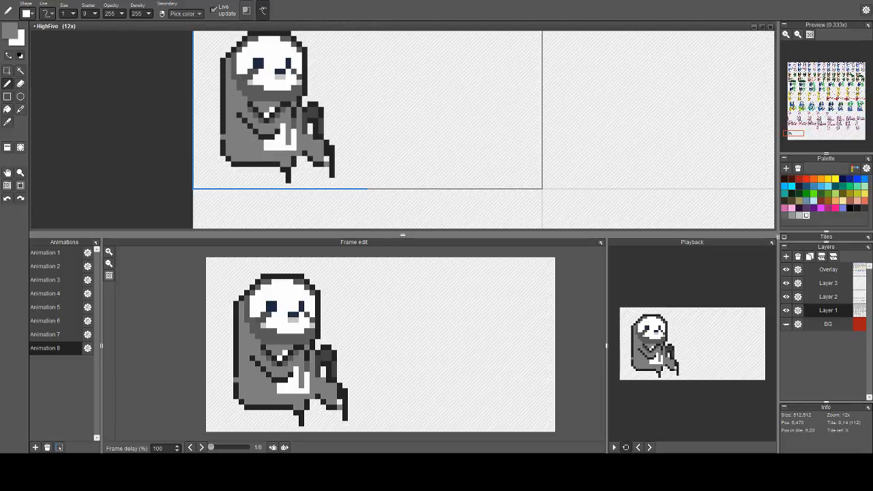
Bulge the lower back outward by one pixel with a dark outline and turn the old outline body grey
right_click(223, 126)
drag(218, 126, 218, 153)
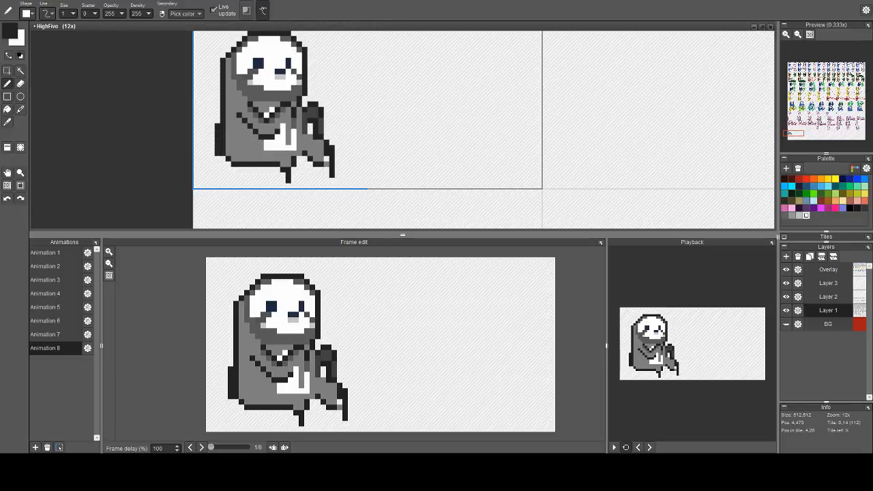
click(218, 121)
right_click(234, 131)
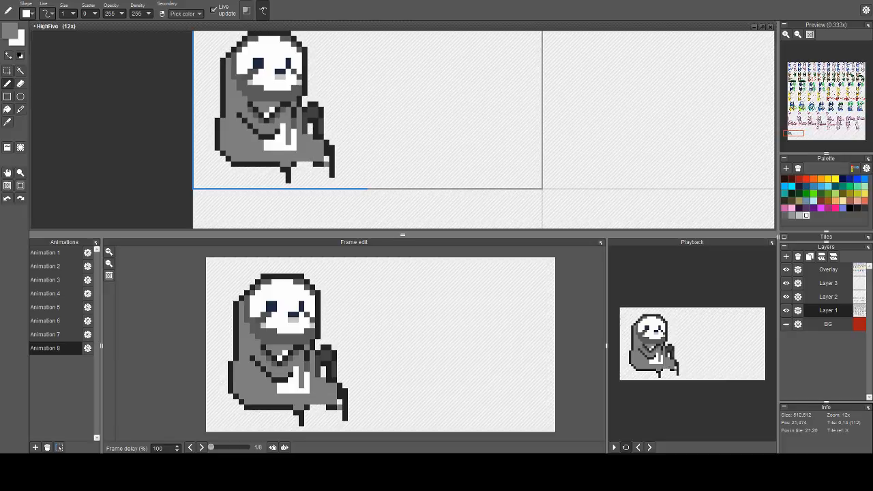
Erase the dark outline and foot of the sloth's right leg, including the pixels joining it to the arm
key(e)
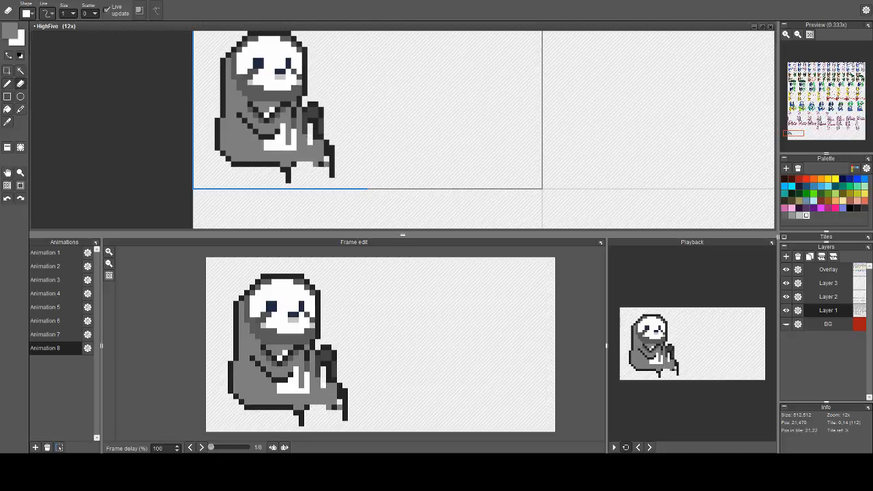
click(316, 143)
click(316, 148)
click(321, 143)
mouse_move(327, 154)
mouse_down()
mouse_move(321, 148)
mouse_move(333, 148)
mouse_move(332, 176)
mouse_up()
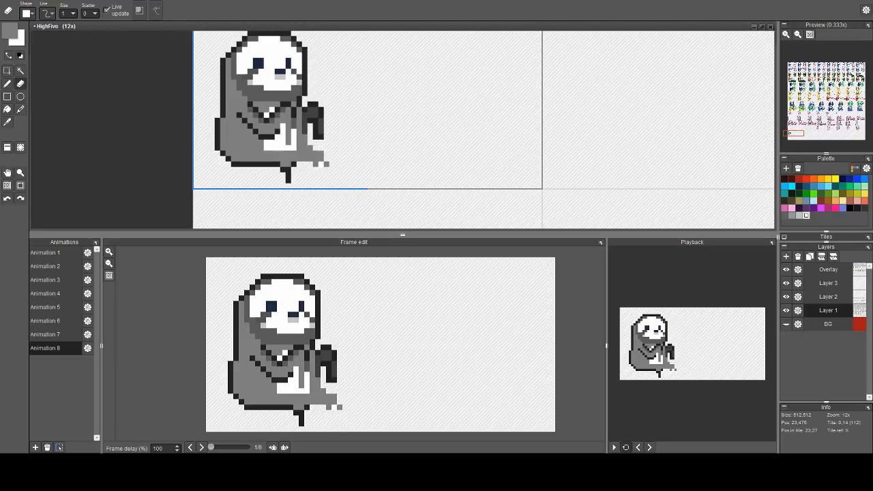
Redraw the right leg with a dark outline and a short claw closer to the body
key(b)
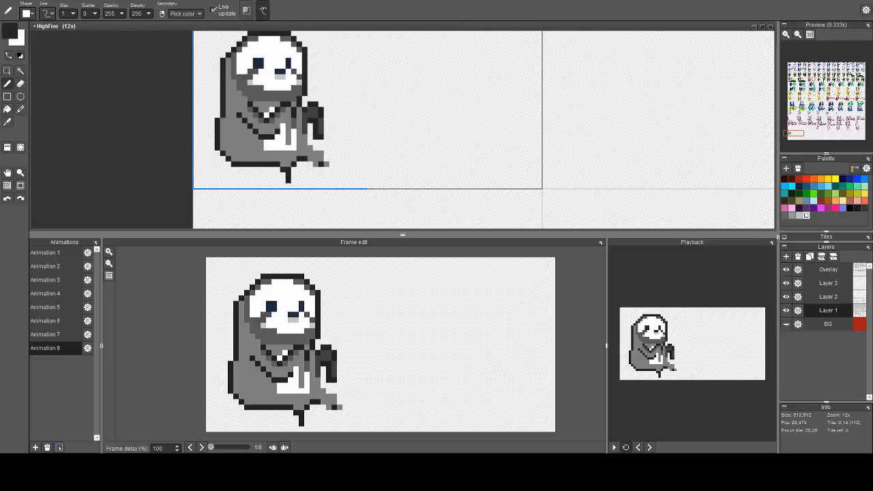
mouse_move(310, 164)
mouse_down()
mouse_move(311, 183)
mouse_move(327, 153)
mouse_move(310, 148)
mouse_up()
key(ctrl+z)
key(ctrl+z)
click(311, 143)
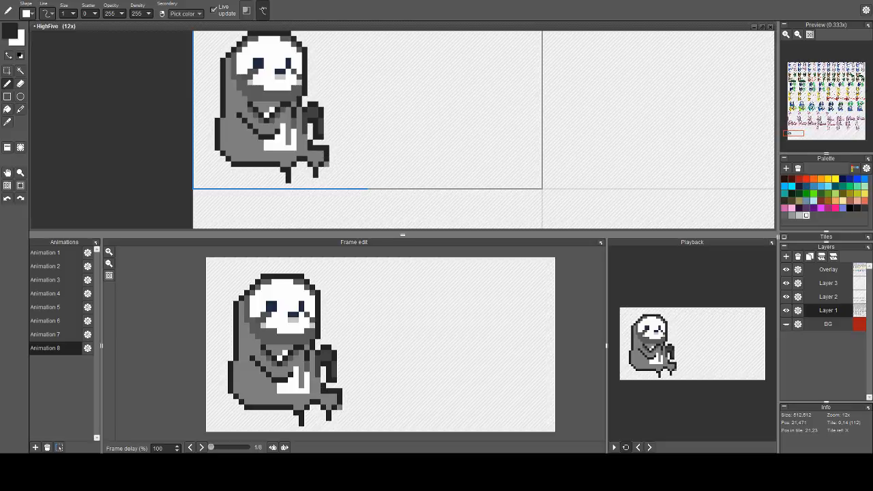
Slope the right leg's upper edge by trimming its outer corner and filling the inside with body grey
key(ctrl+z)
click(306, 139)
key(e)
click(305, 148)
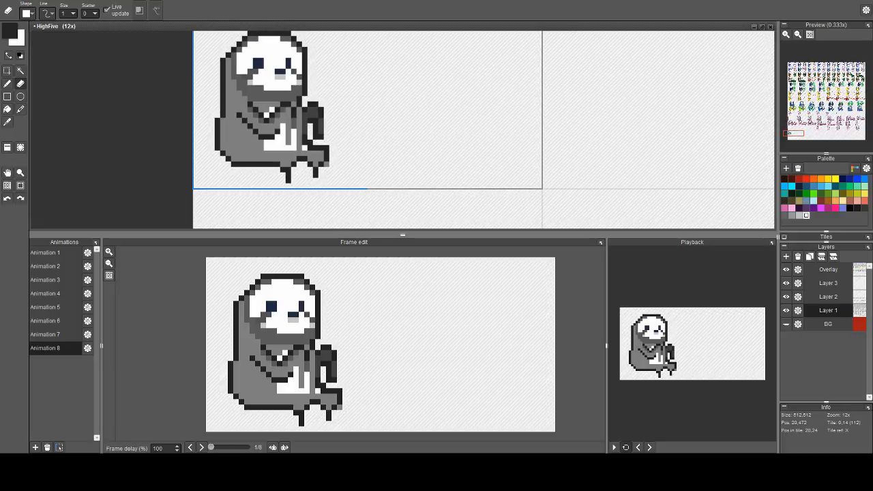
key(b)
right_click(305, 153)
click(311, 148)
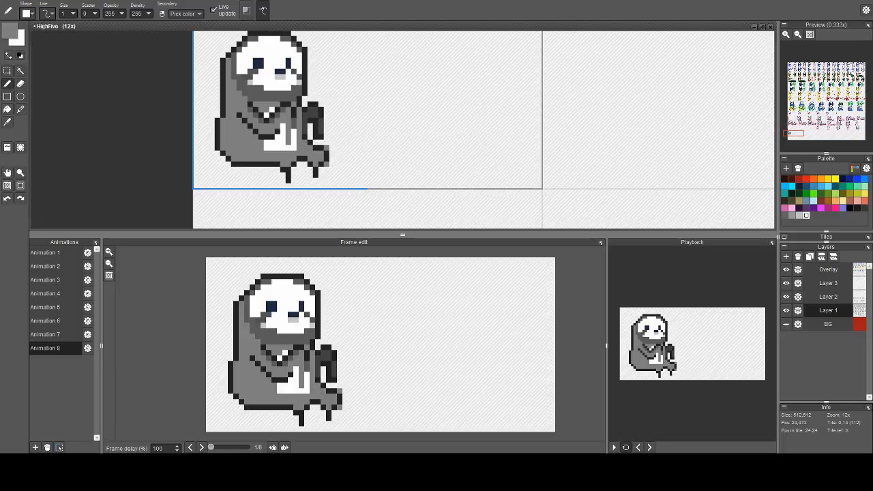
key(e)
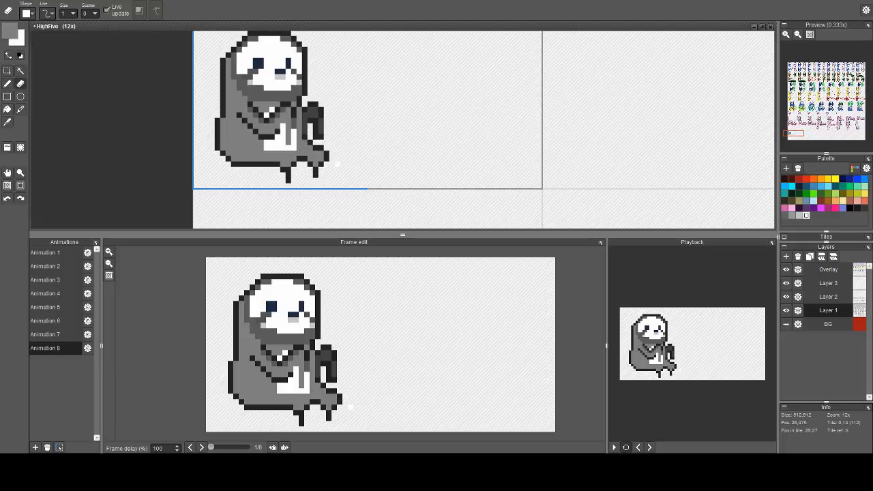
Separate the right leg from the body with a dark crease and extend the grey stripe down through the white belly
key(b)
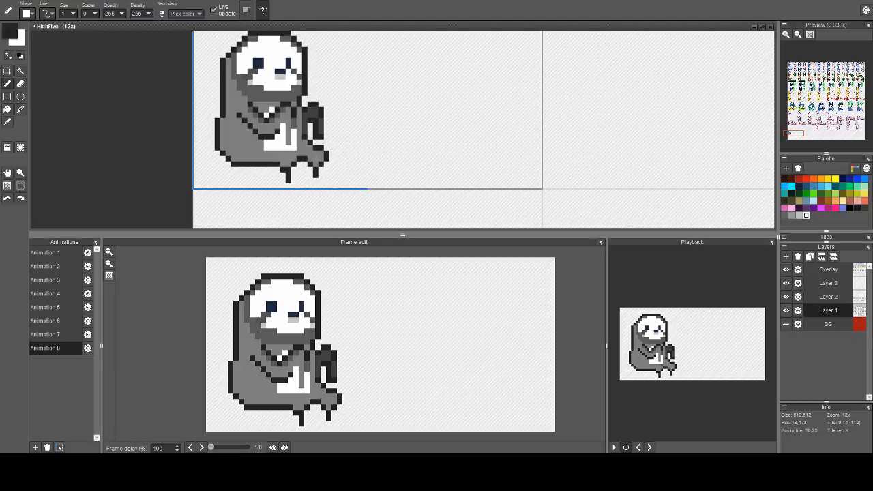
key(ctrl+z)
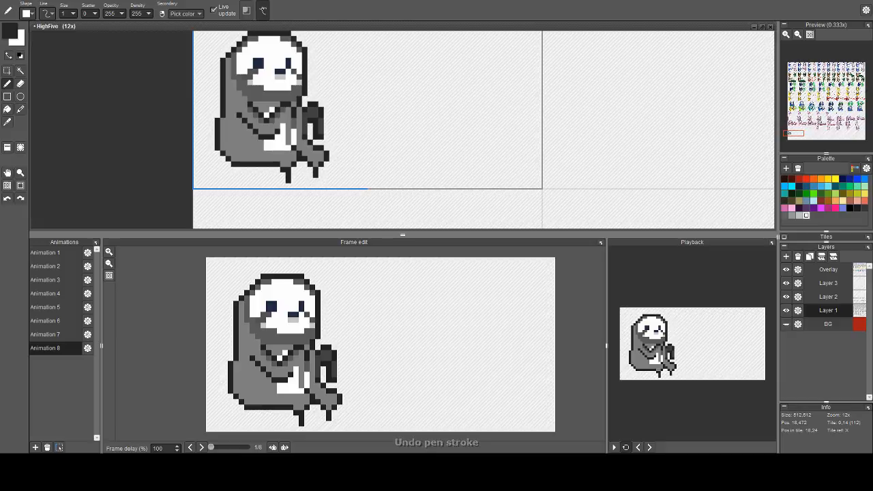
alt+click(283, 148)
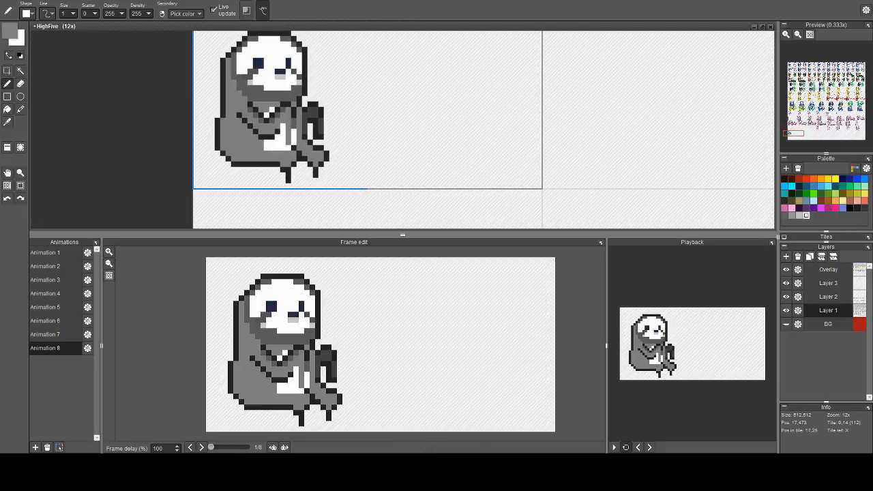
drag(279, 148, 272, 148)
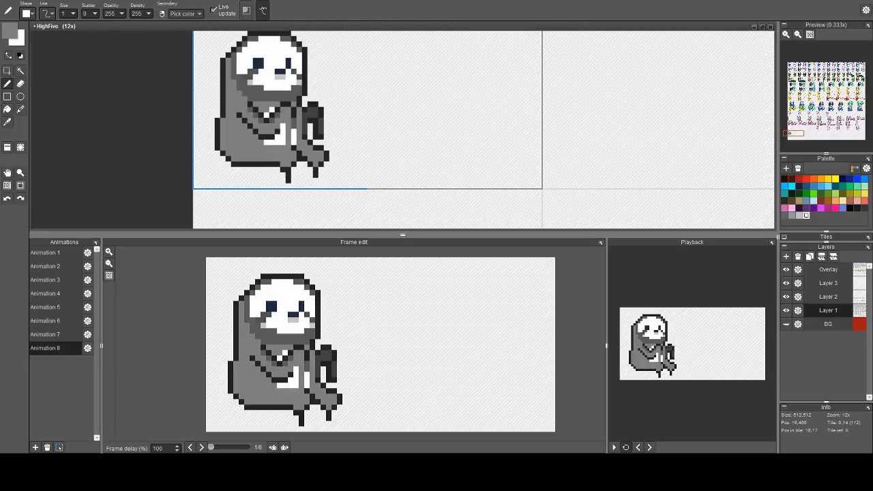
Close the lower end of the sloth's right arm with dark pixels around the white gap and body grey beside it
alt+click(296, 352)
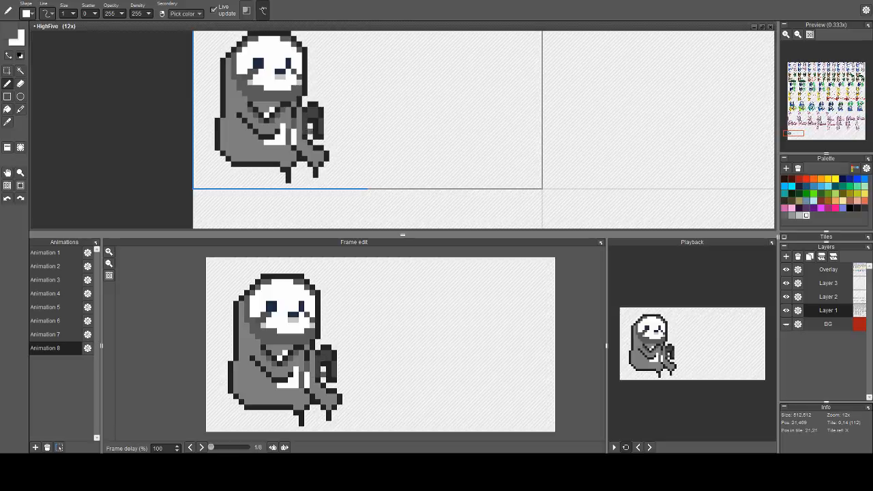
scroll(309, 127, down, 1)
scroll(323, 128, down, 1)
scroll(325, 130, up, 5)
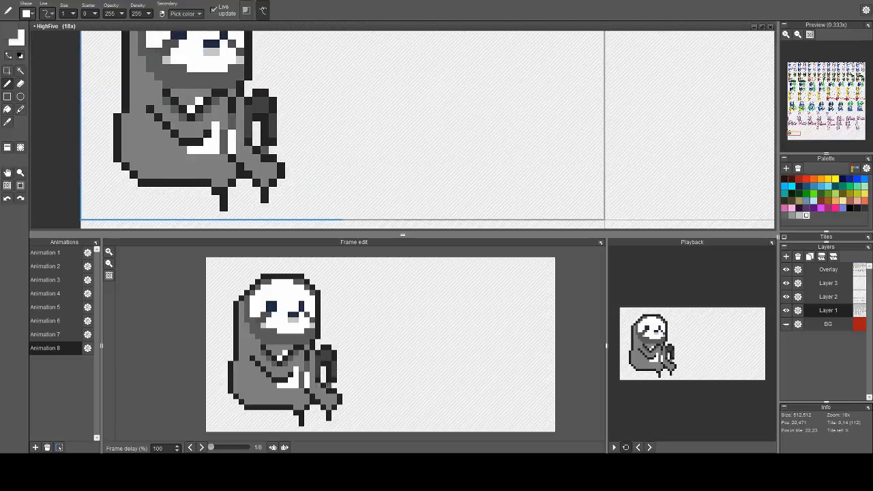
right_click(299, 169)
click(299, 143)
click(286, 131)
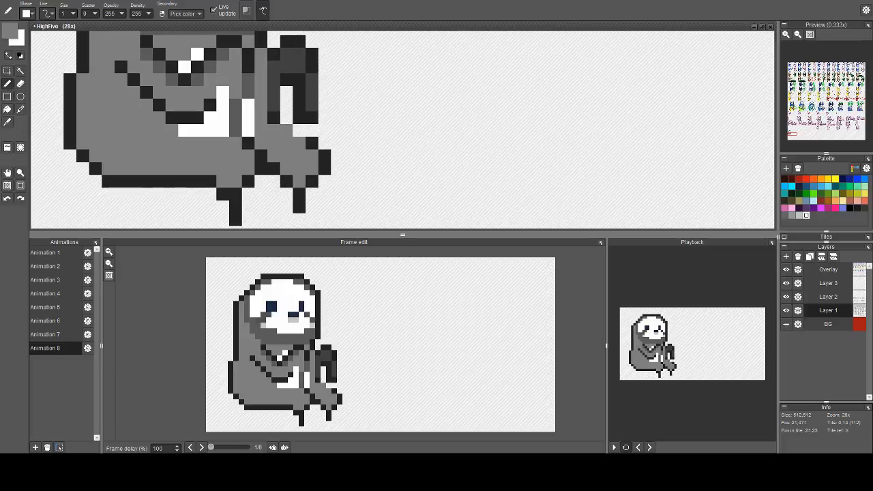
right_click(273, 118)
click(286, 118)
click(299, 130)
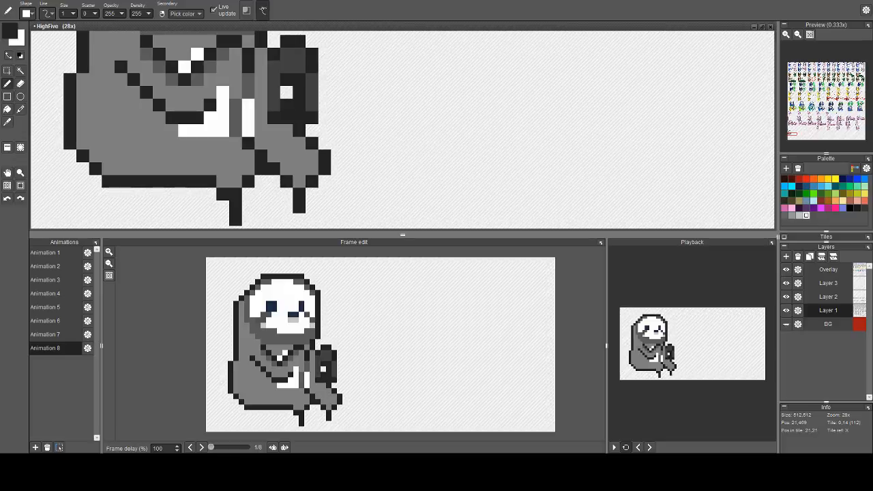
click(274, 105)
right_click(273, 131)
click(273, 118)
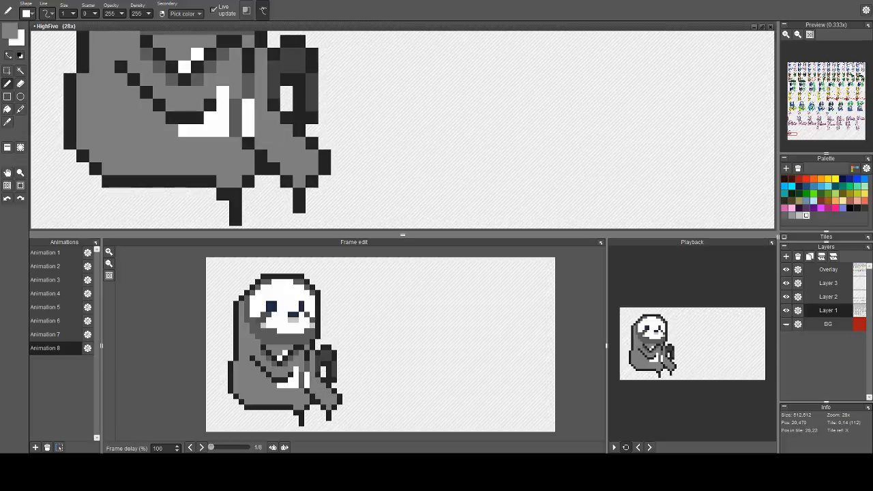
Narrow the right leg by one pixel by erasing its outer edge and redrawing the outline in dark
key(e)
drag(324, 157, 325, 170)
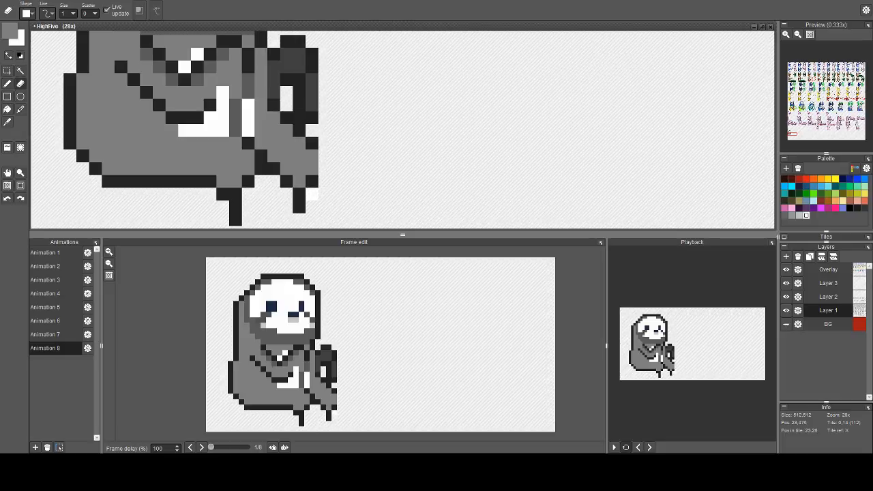
right_click(312, 143)
key(b)
click(312, 169)
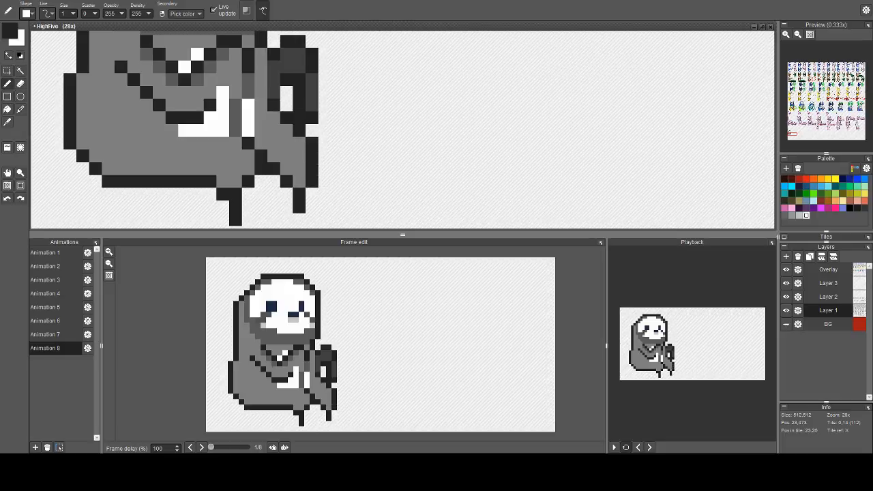
Thicken the top of the sloth's left foot with dark outline pixels
scroll(321, 142, down, 4)
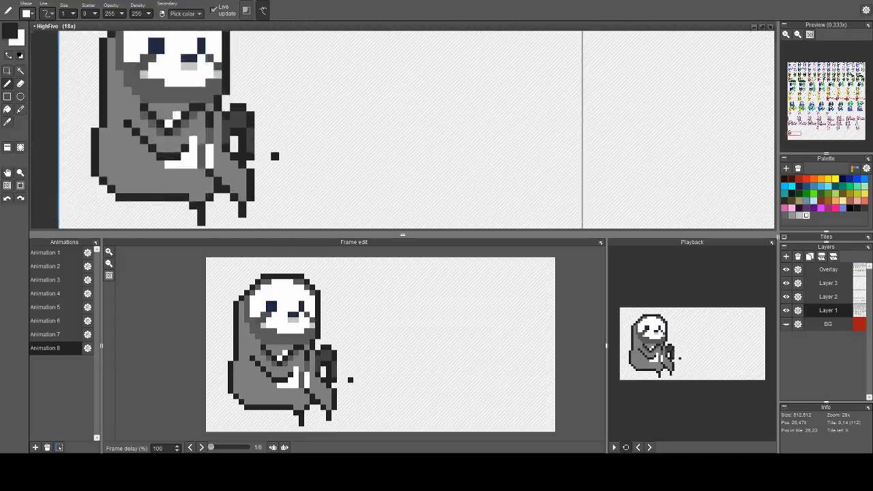
right_click(221, 185)
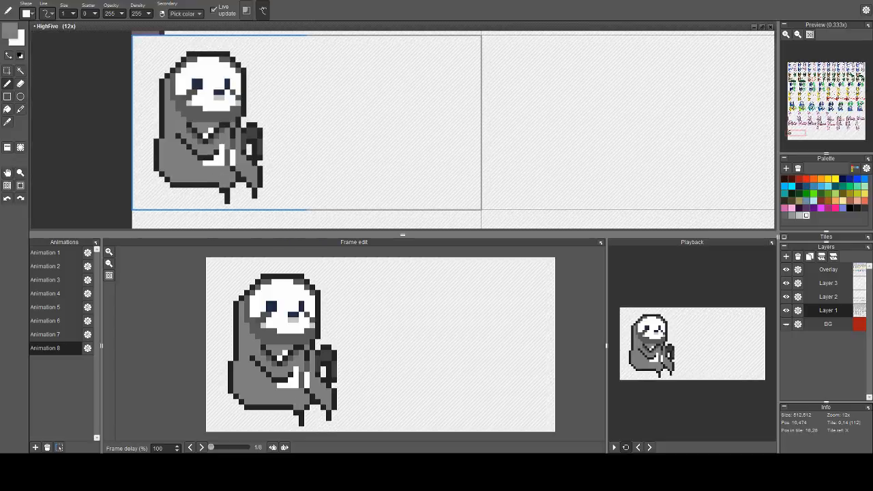
right_click(226, 191)
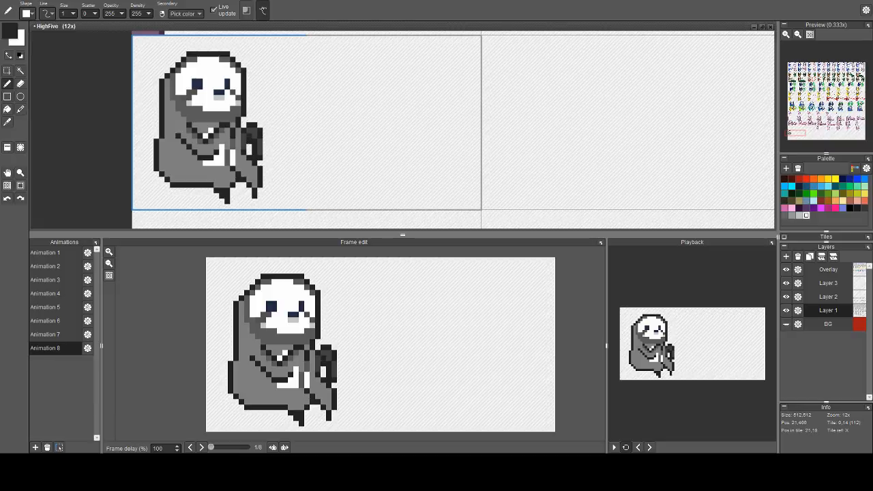
Shade the sloth's right arm and right leg in dark grey so they sit behind the body
scroll(249, 163, up, 3)
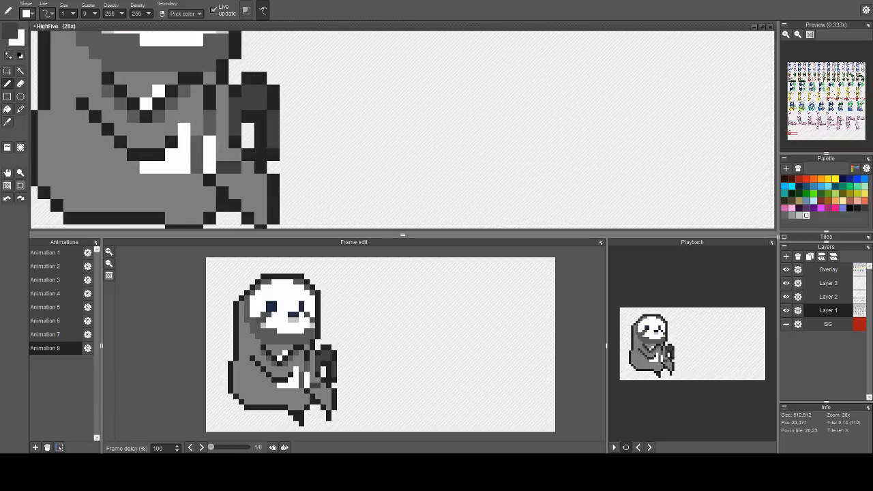
mouse_move(248, 168)
mouse_down()
mouse_move(261, 219)
mouse_move(248, 192)
mouse_move(222, 180)
mouse_move(223, 91)
mouse_up()
click(235, 192)
scroll(263, 138, down, 5)
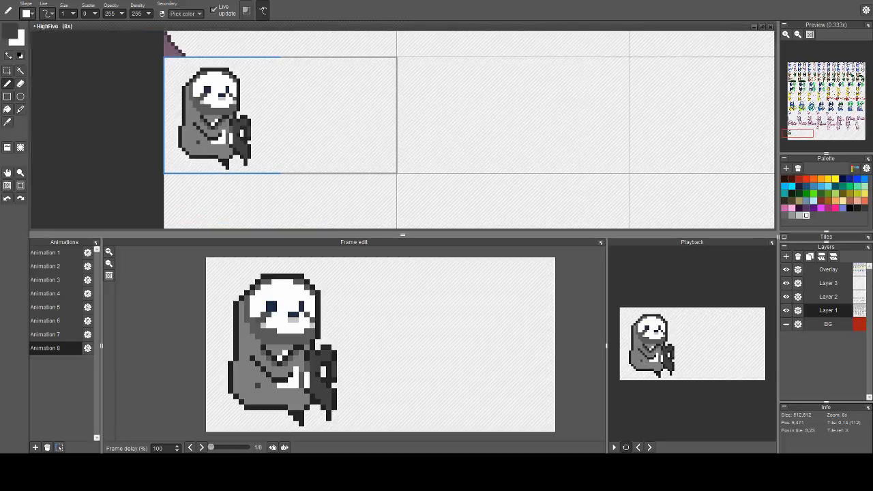
scroll(196, 142, up, 2)
scroll(276, 136, down, 2)
drag(305, 125, 254, 135)
scroll(220, 139, down, 1)
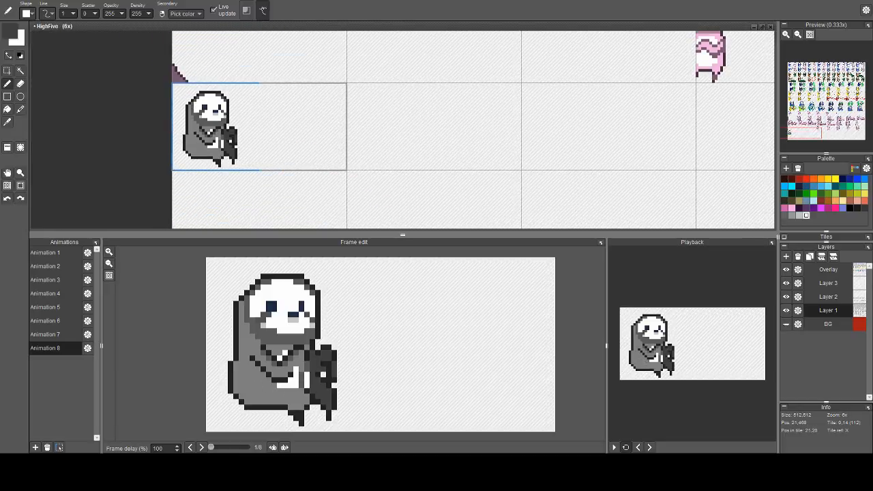
scroll(349, 116, up, 2)
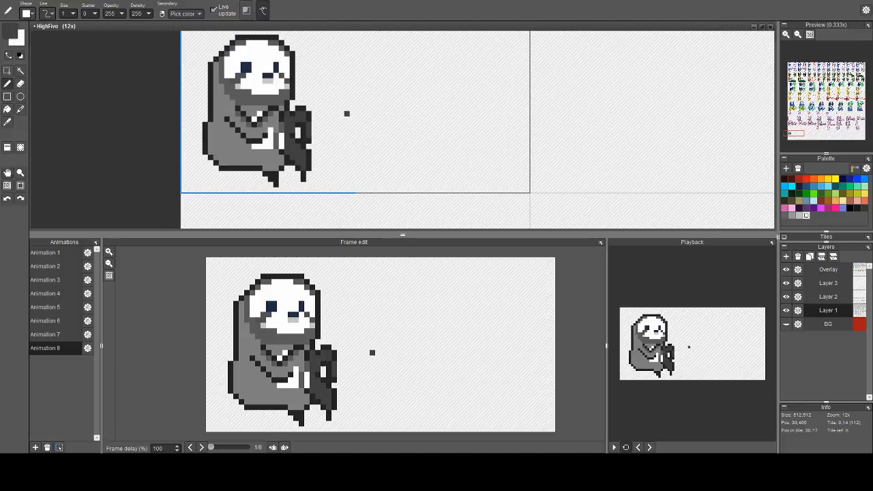
mouse_move(346, 114)
mouse_down()
mouse_move(302, 122)
mouse_move(315, 134)
mouse_up()
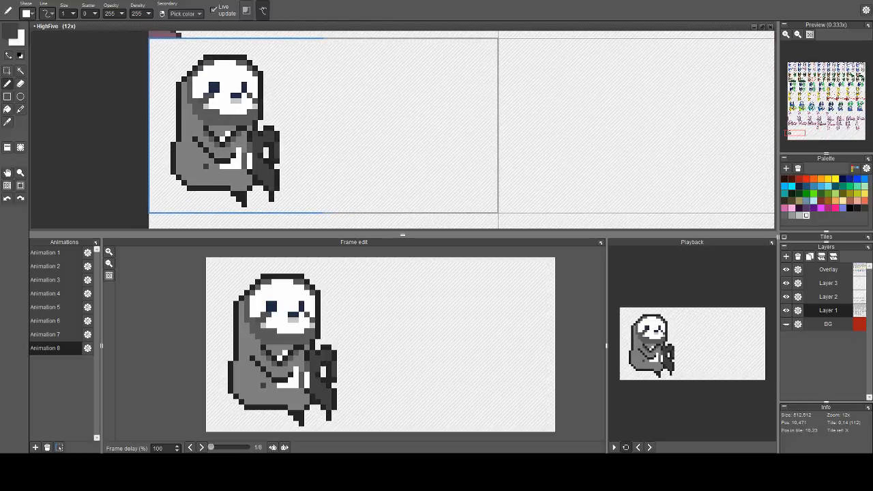
Sketch a large dark-outlined box in perspective with a narrow side panel facing the sloth, and thin its stepped top edges
right_click(264, 386)
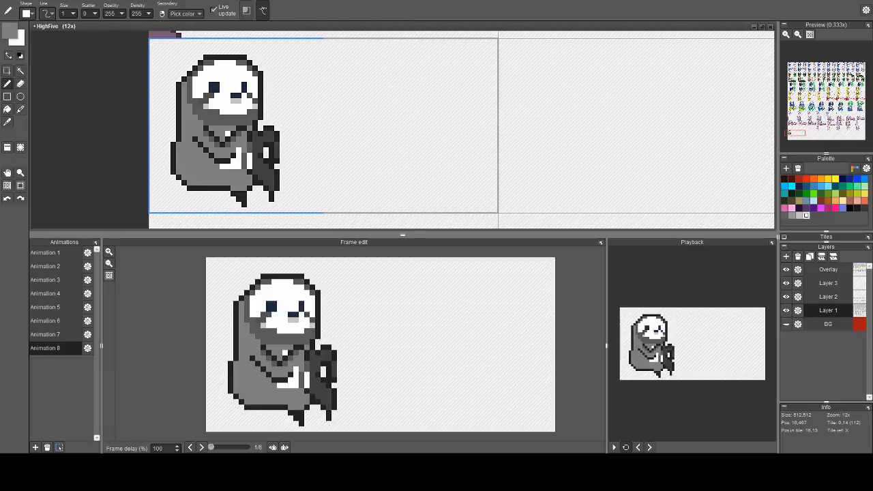
right_click(318, 314)
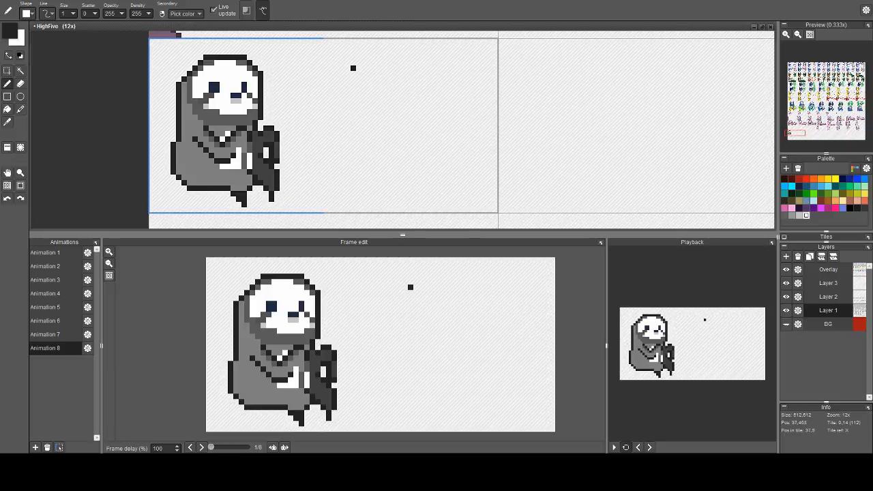
mouse_move(360, 69)
mouse_down()
mouse_move(359, 184)
mouse_move(377, 178)
mouse_move(452, 193)
mouse_move(457, 50)
mouse_move(452, 66)
mouse_move(451, 55)
mouse_move(360, 69)
mouse_up()
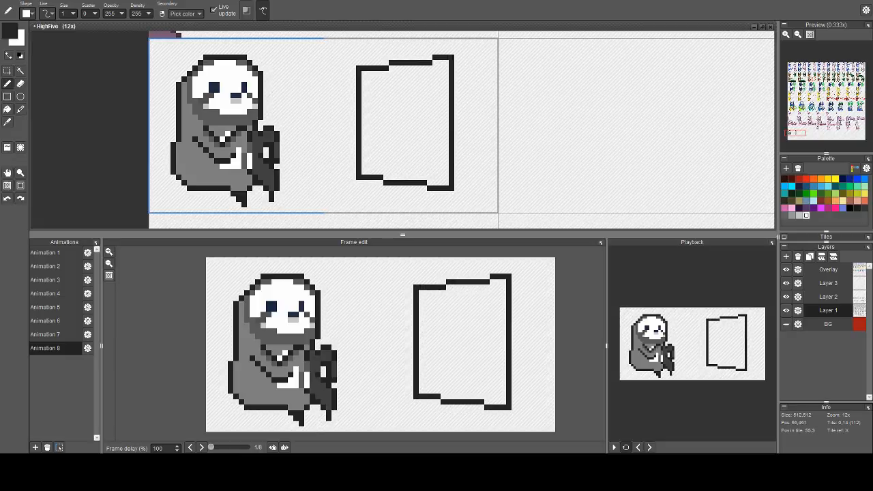
mouse_move(452, 58)
mouse_down()
mouse_move(481, 57)
mouse_move(484, 194)
mouse_move(373, 183)
mouse_up()
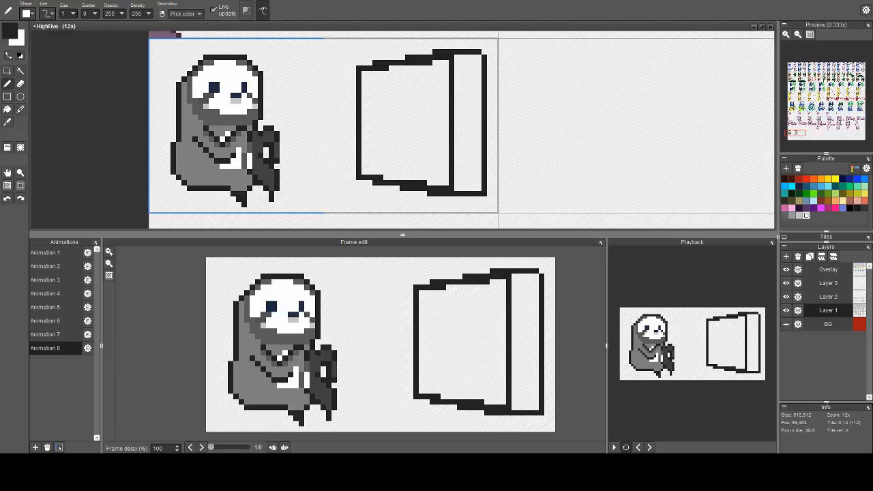
key(e)
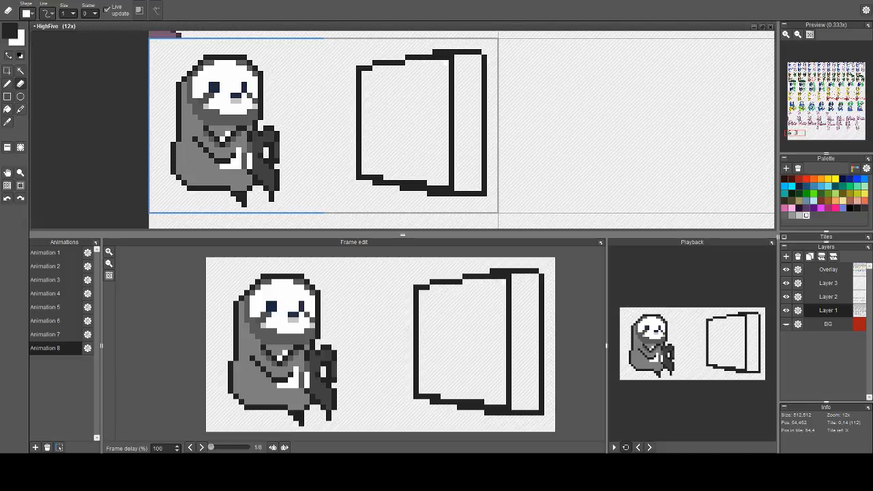
click(450, 100)
Select the whole box sketch facing the sloth and delete it
scroll(451, 102, down, 3)
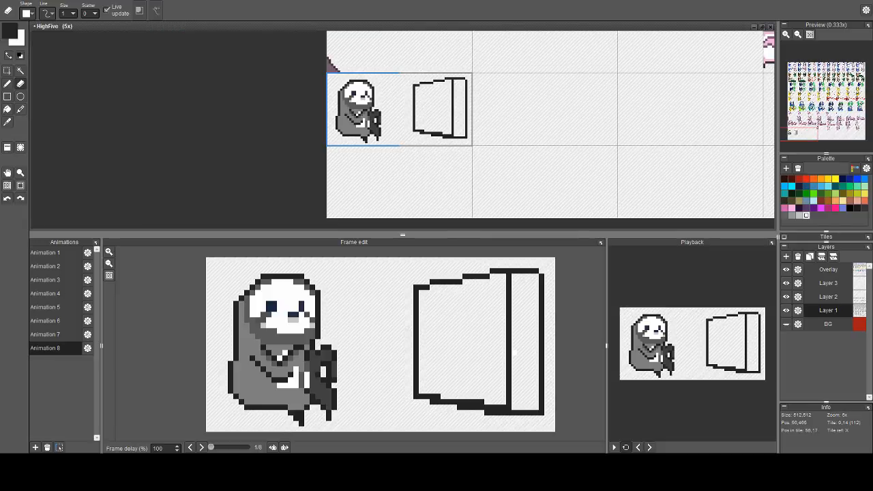
scroll(453, 109, up, 2)
scroll(453, 102, down, 1)
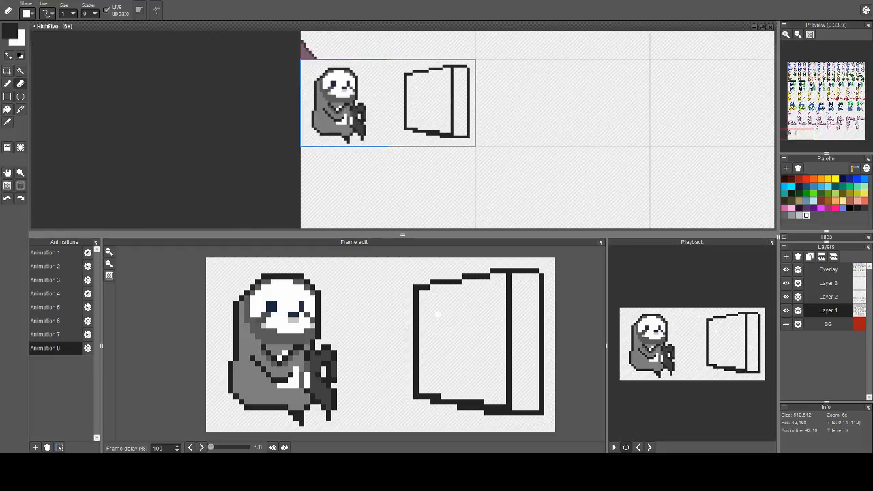
key(s)
drag(399, 63, 527, 168)
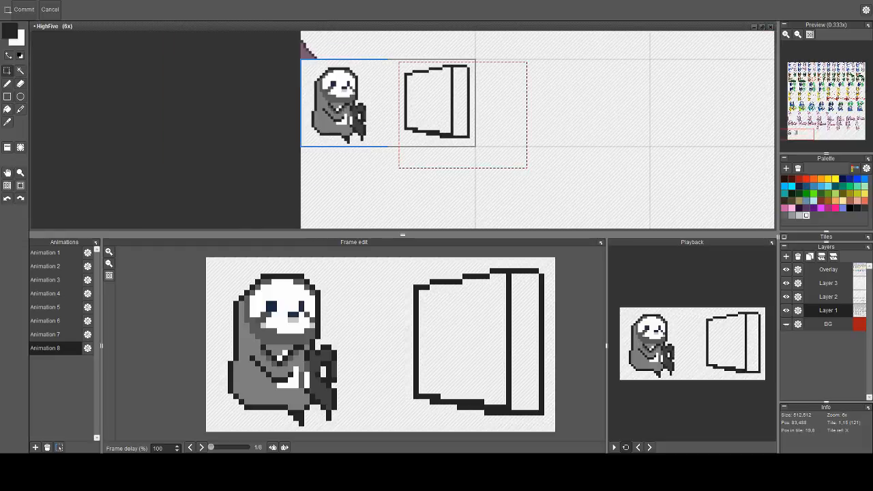
key(Delete)
key(b)
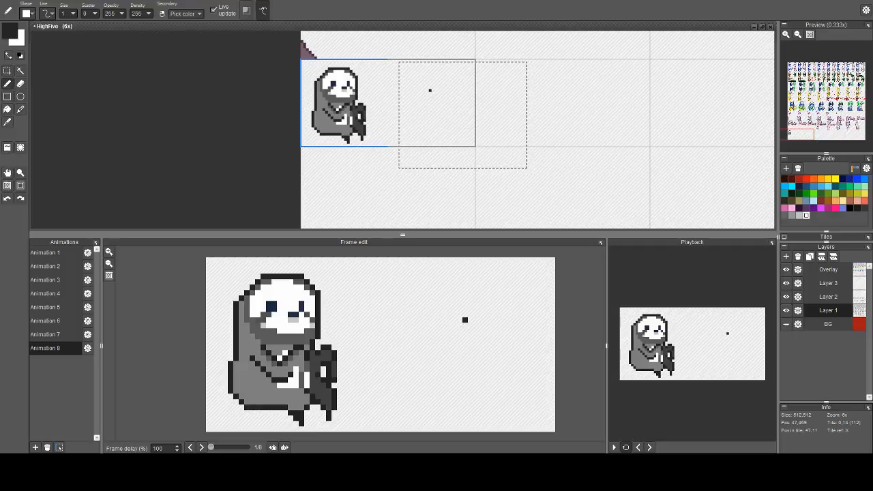
Deselect and paint a large solid dark block facing the sloth with a size 7 pen, covering the gap in its middle
key(ctrl+d)
scroll(413, 100, up, 1)
click(421, 95)
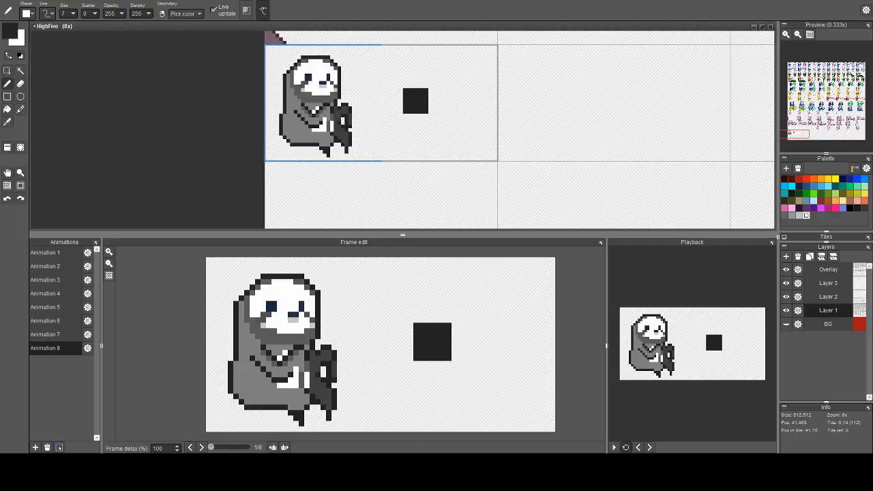
mouse_move(401, 85)
mouse_down()
mouse_move(401, 128)
mouse_move(424, 137)
mouse_move(461, 131)
mouse_move(455, 83)
mouse_move(411, 86)
mouse_up()
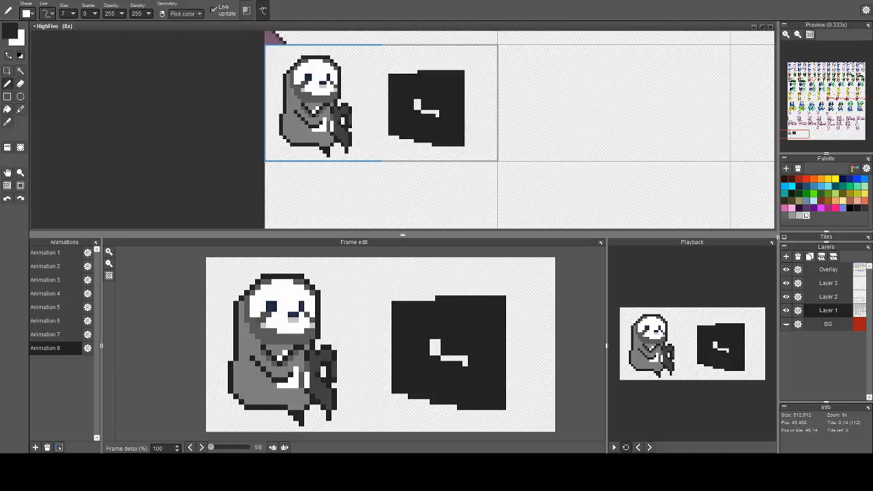
drag(423, 97, 445, 116)
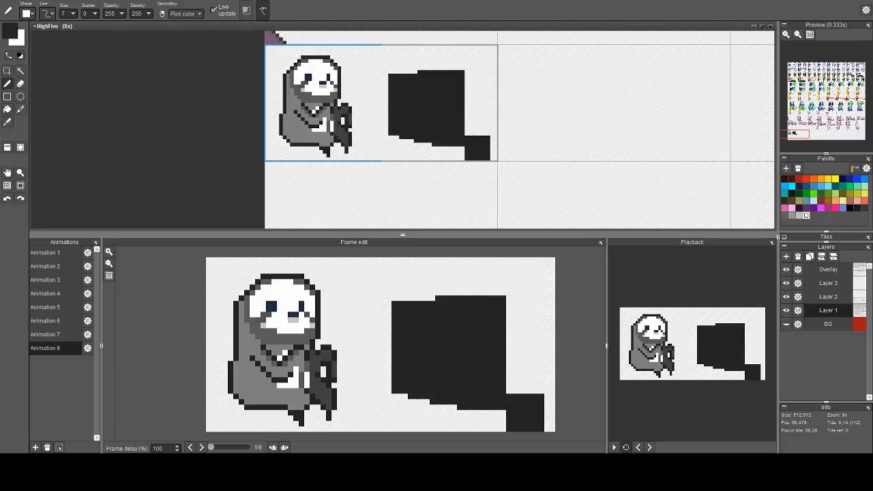
Erase three pixel columns from the dark block's right side and nick off its corner pixels
key(e)
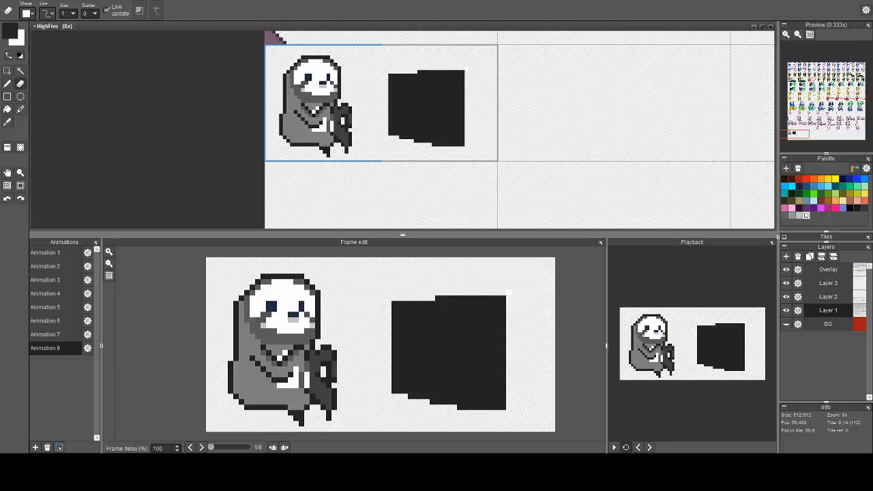
mouse_move(491, 292)
mouse_down()
mouse_move(487, 430)
mouse_move(500, 408)
mouse_move(508, 313)
mouse_move(502, 412)
mouse_up()
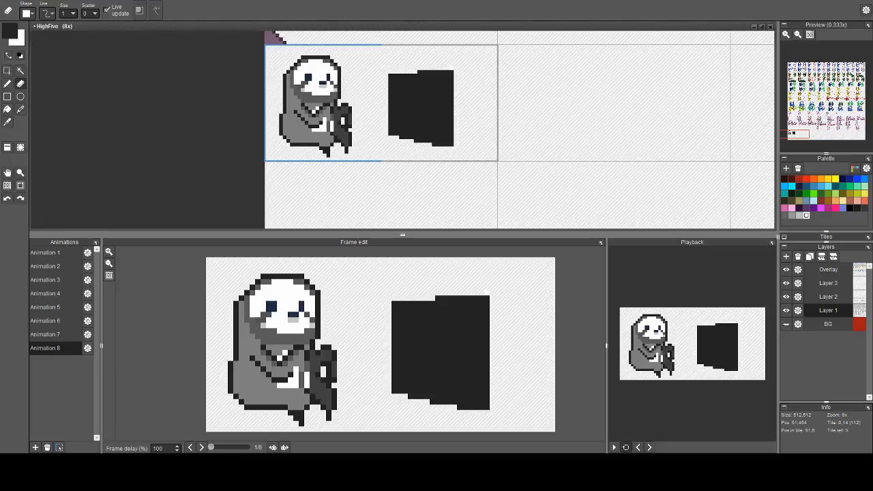
click(487, 298)
click(487, 407)
click(392, 391)
click(390, 76)
Erase the stepped lower rows of the dark block to shorten it and flatten its bottom edge
scroll(484, 114, down, 3)
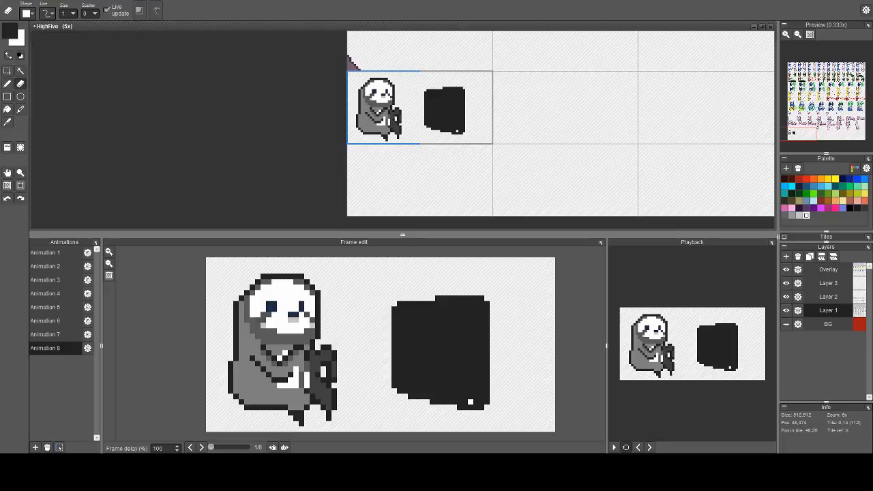
scroll(457, 130, up, 4)
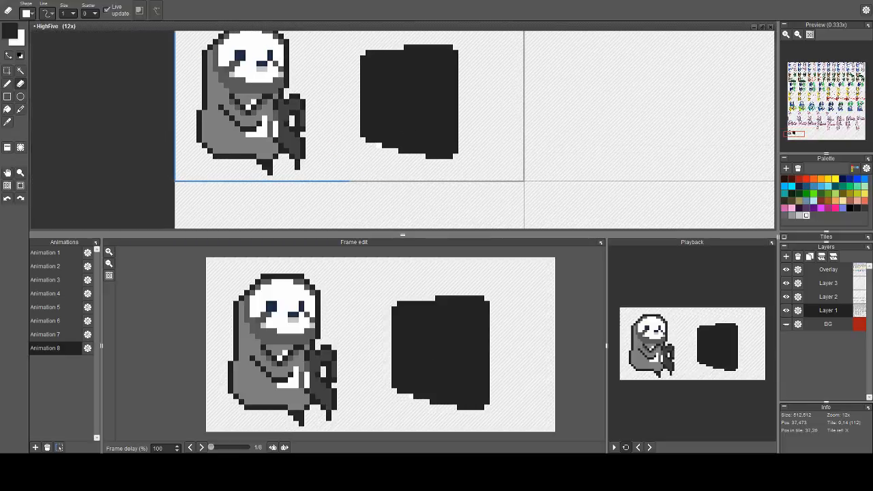
drag(376, 148, 468, 148)
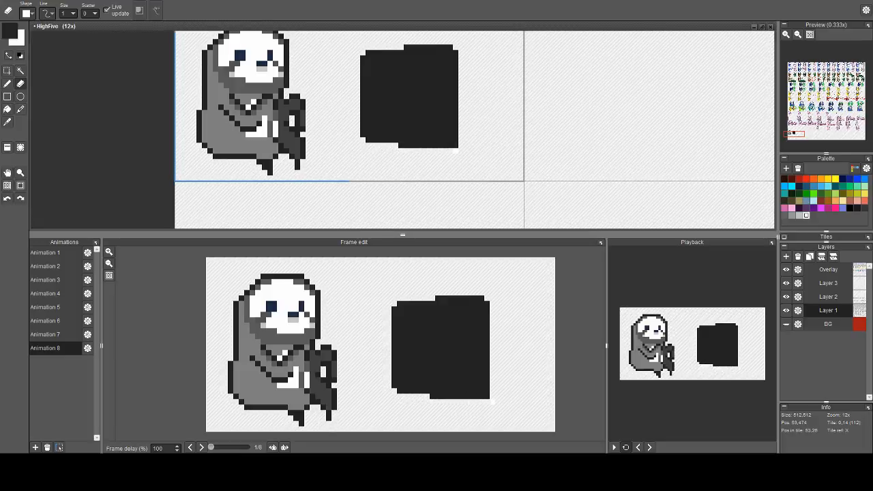
scroll(455, 148, down, 3)
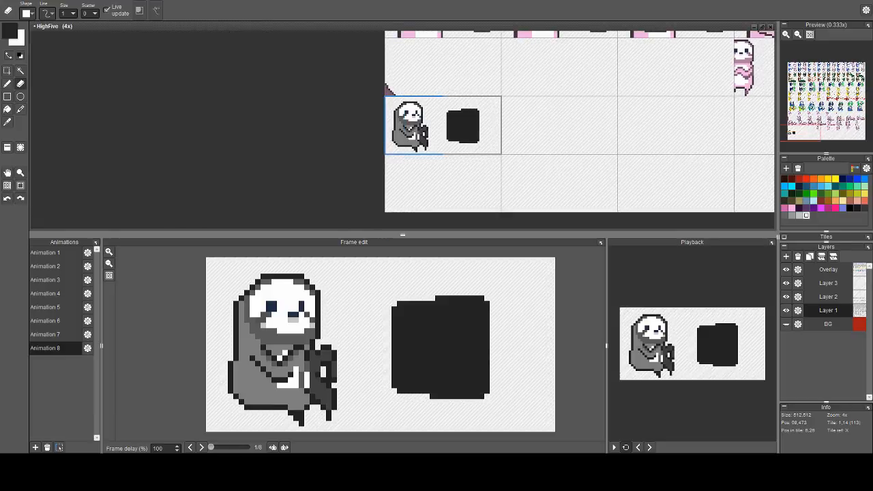
Pick the sloth's body grey and paint a three-pixel-wide vertical strip along the dark block's right side
key(b)
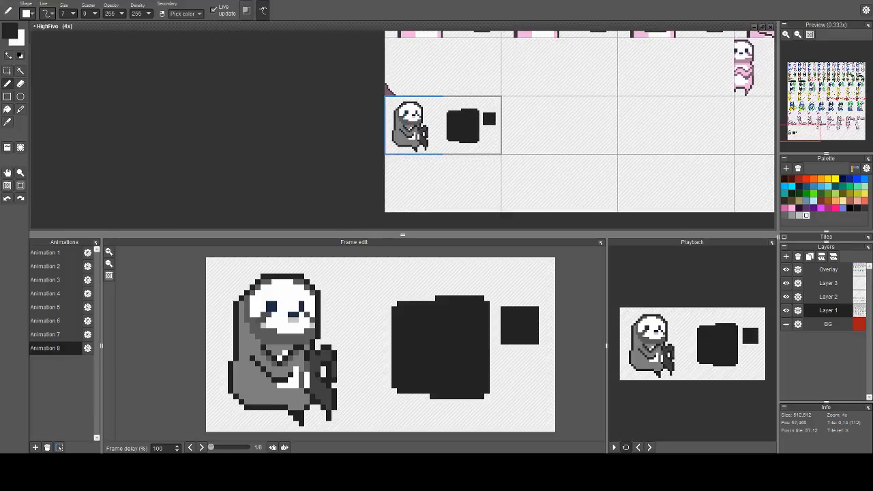
scroll(489, 119, up, 1)
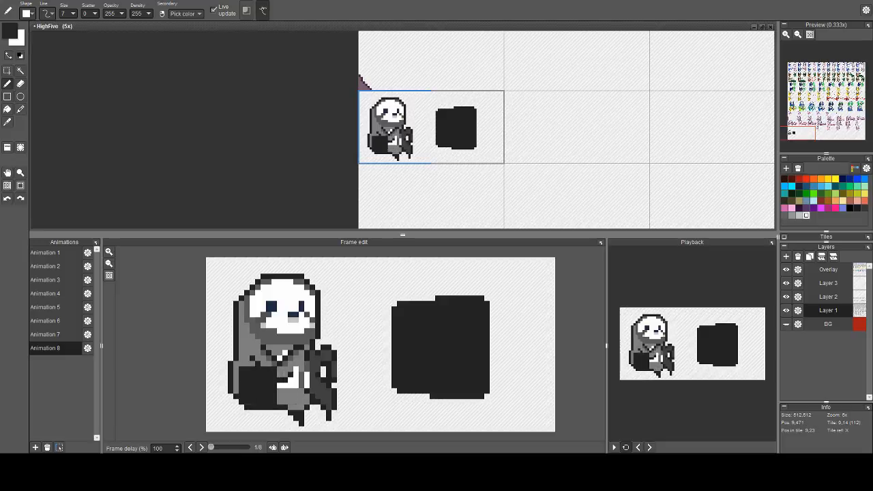
right_click(380, 143)
scroll(477, 135, up, 4)
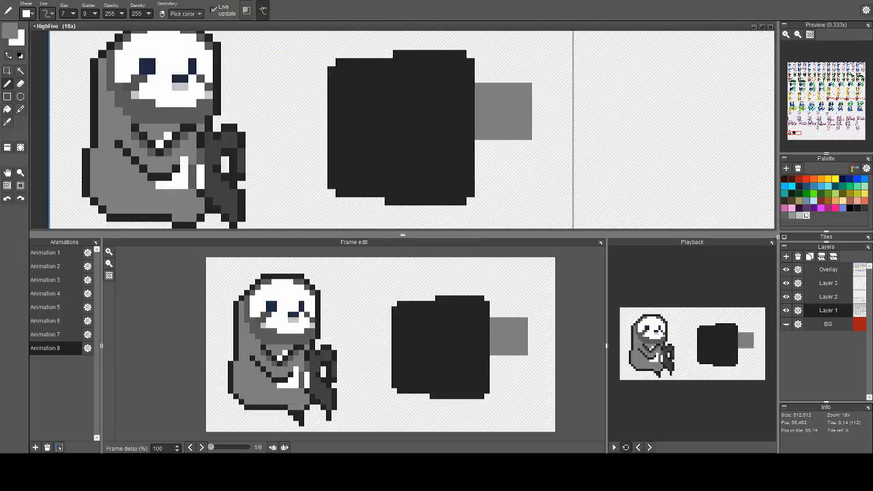
key(3)
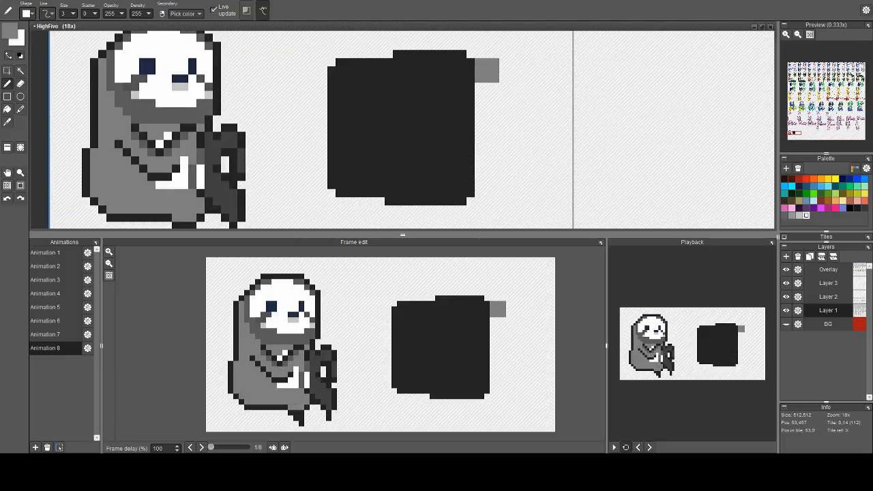
drag(487, 70, 488, 192)
scroll(486, 185, down, 4)
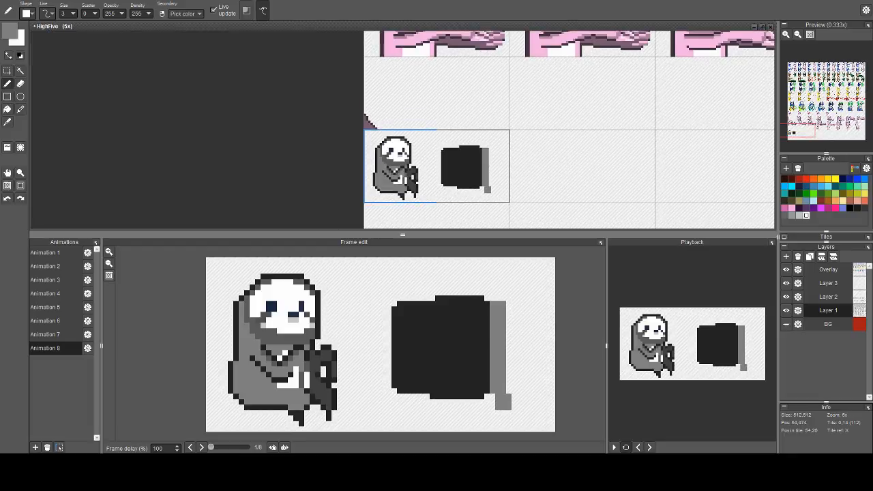
scroll(487, 190, up, 3)
key(e)
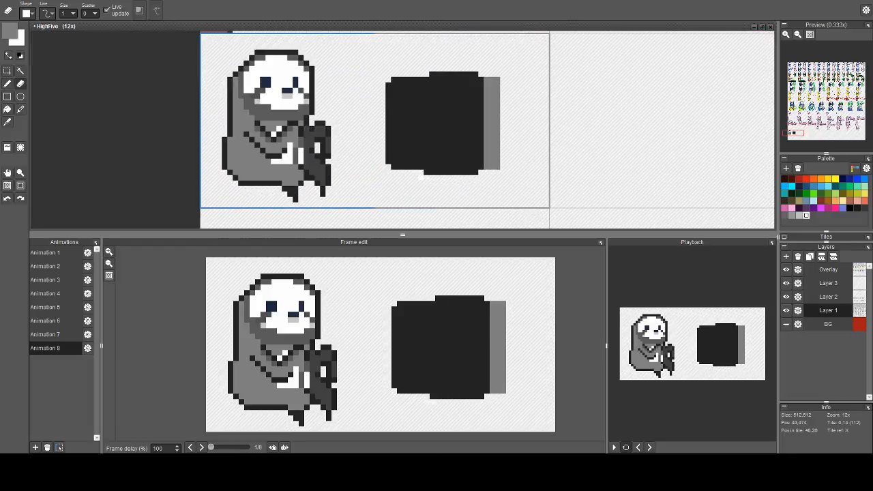
mouse_move(426, 172)
mouse_down()
mouse_move(486, 177)
mouse_move(475, 171)
mouse_up()
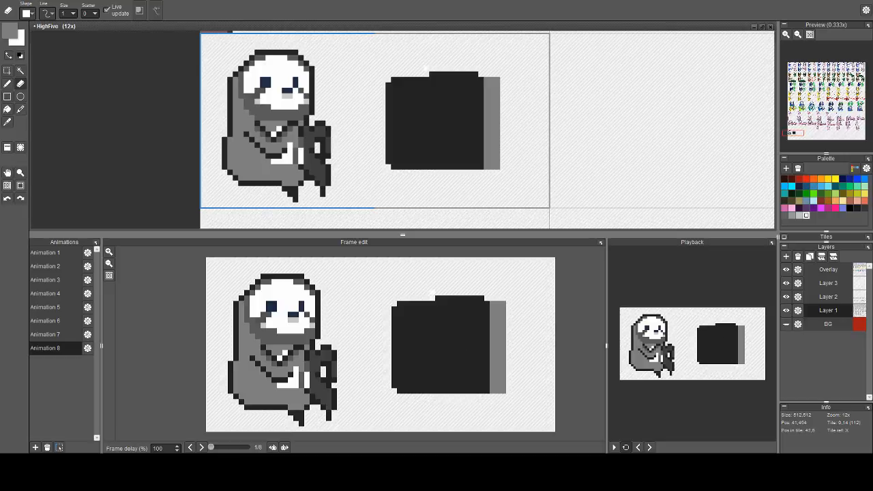
drag(425, 70, 500, 73)
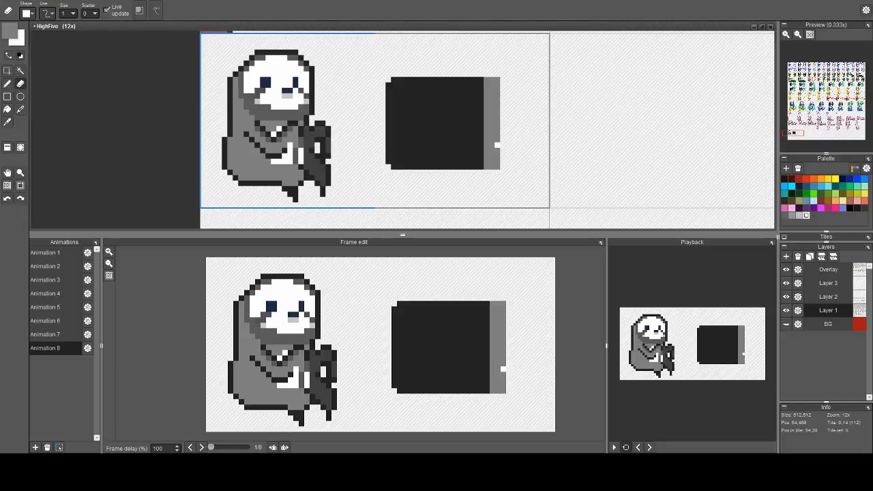
key(ctrl+z)
key(ctrl+z)
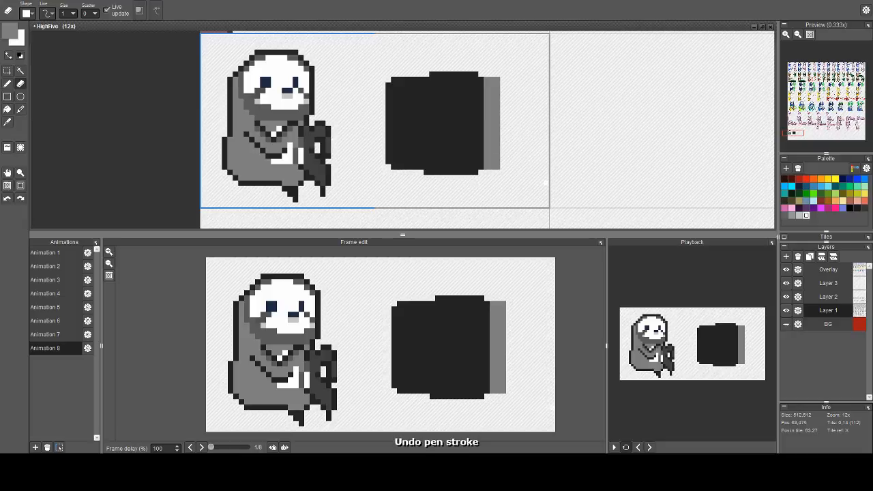
Square off the block's right corners, extend the grey strip to full height, and outline a rounded grey back behind it
key(b)
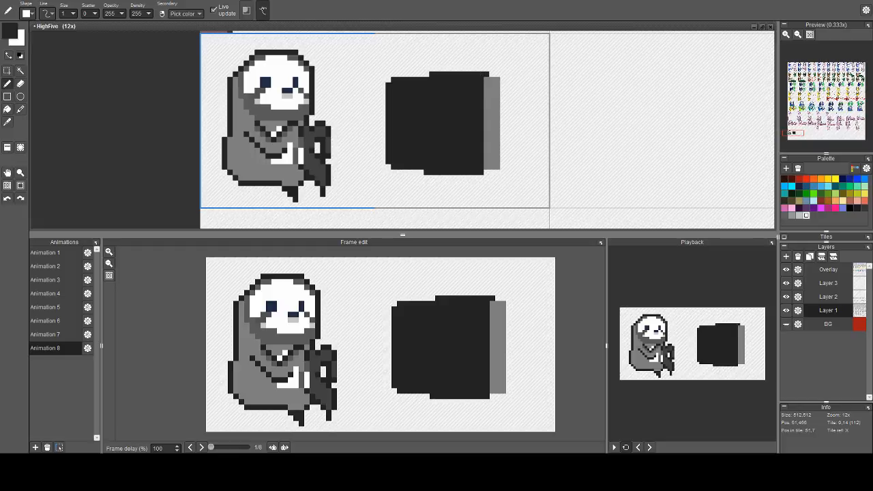
right_click(492, 91)
drag(489, 75, 497, 75)
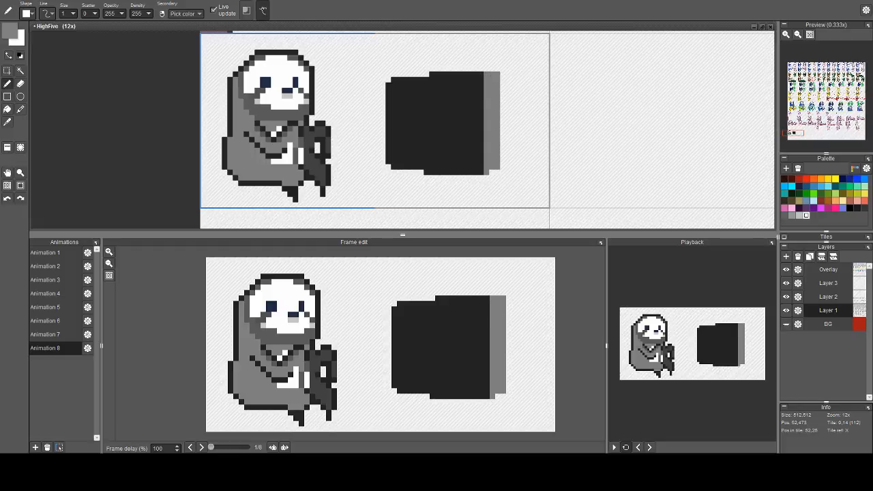
mouse_move(487, 172)
mouse_down()
mouse_move(508, 172)
mouse_move(539, 146)
mouse_move(535, 88)
mouse_move(502, 72)
mouse_up()
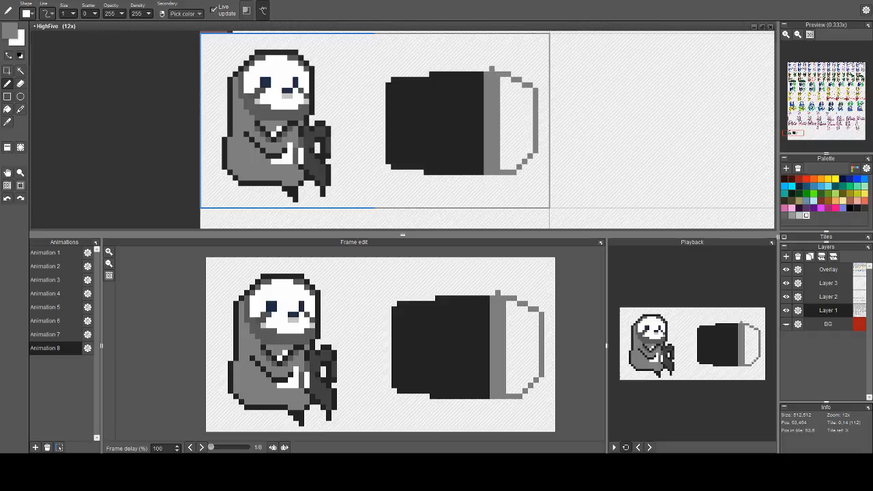
Frame the dark block with two-pixel-thick grey bands along its top, left and bottom edges
click(498, 64)
click(493, 64)
mouse_move(483, 63)
mouse_down()
mouse_move(387, 72)
mouse_move(482, 69)
mouse_up()
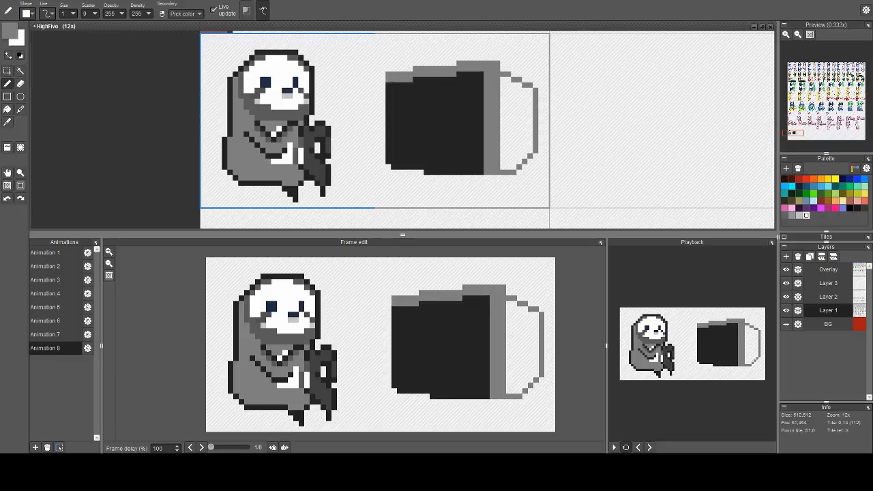
mouse_move(388, 83)
mouse_down()
mouse_move(394, 165)
mouse_move(393, 82)
mouse_up()
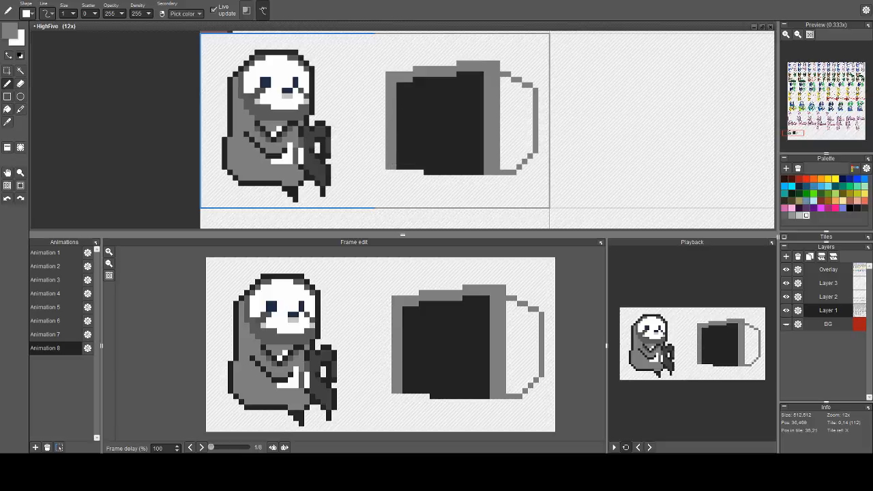
mouse_move(389, 167)
mouse_down()
mouse_move(486, 183)
mouse_move(416, 178)
mouse_up()
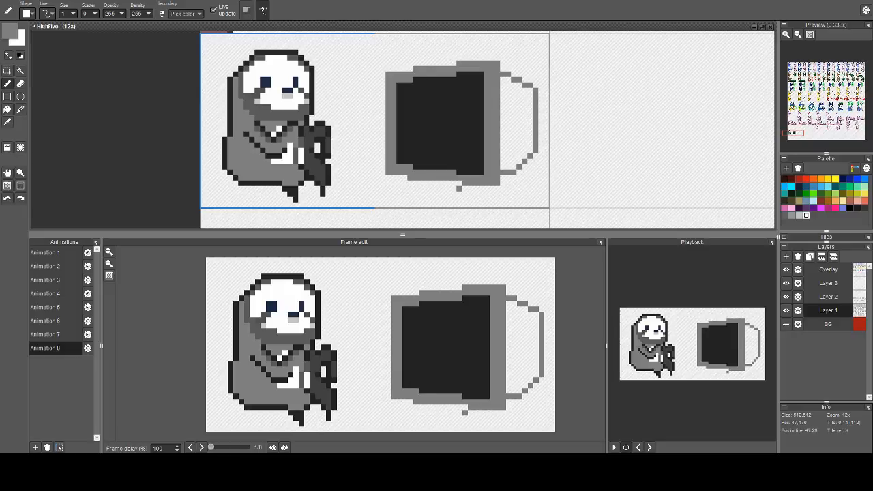
Fill the rounded back with the same grey and smooth the step where it meets the frame
key(f)
click(514, 145)
key(b)
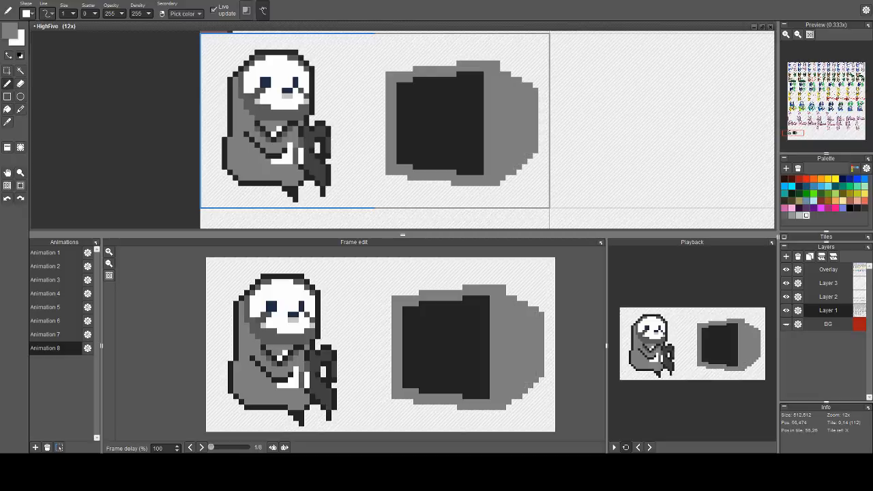
scroll(502, 140, down, 3)
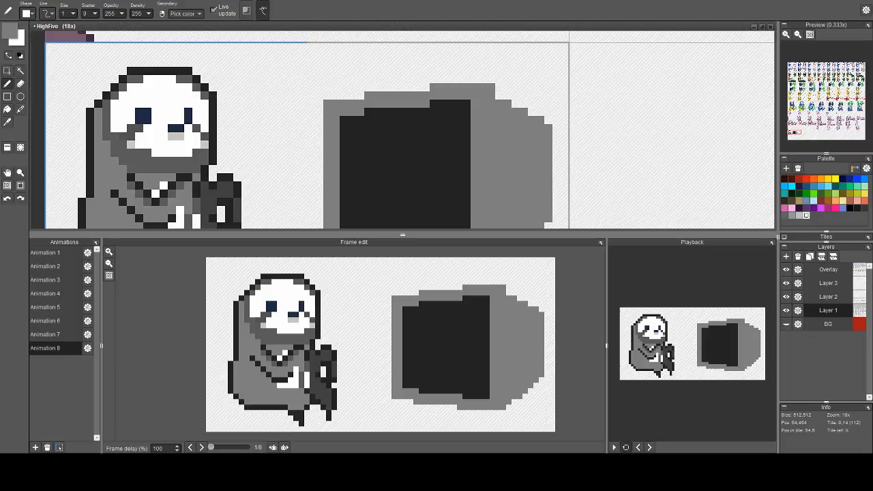
click(500, 95)
scroll(495, 160, down, 2)
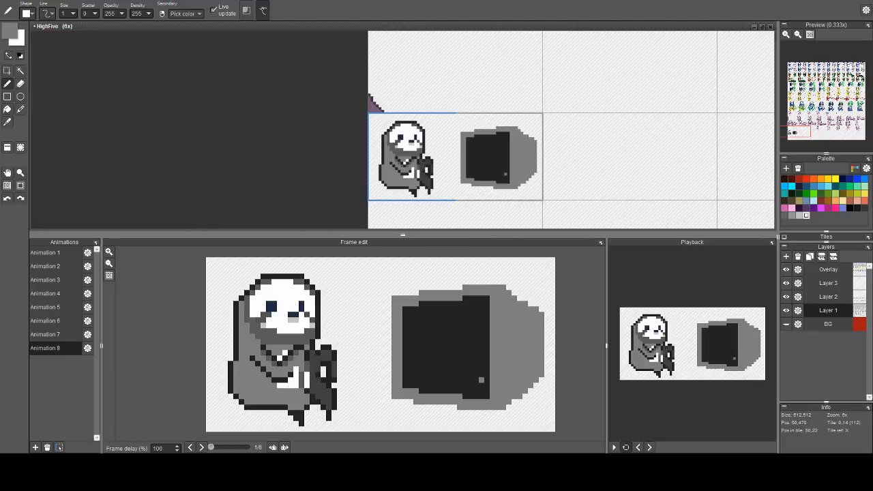
scroll(566, 164, up, 2)
drag(505, 174, 588, 175)
scroll(588, 175, down, 1)
drag(555, 201, 522, 192)
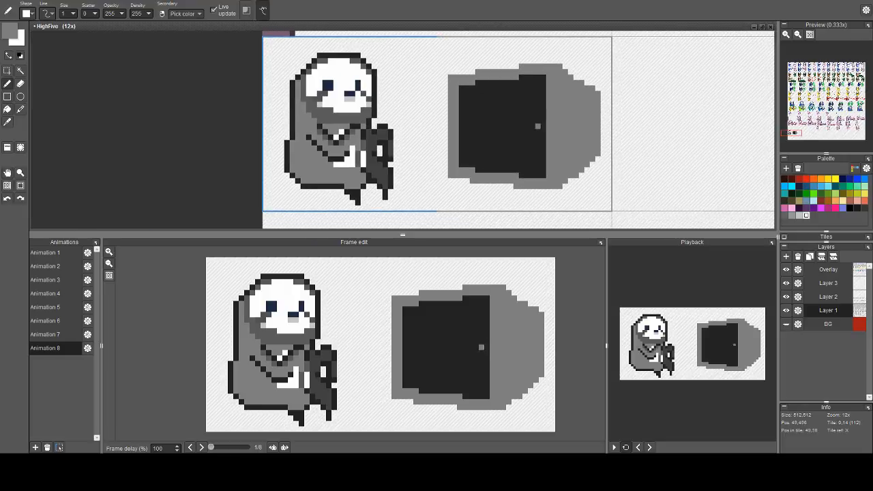
Erase the outermost pixels of the grey frame along its left, bottom and top edges to make it thinner
key(e)
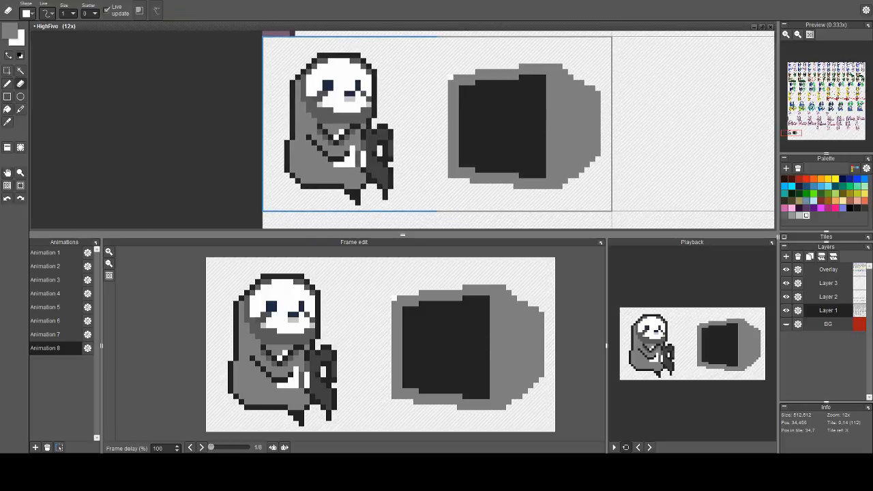
mouse_move(448, 86)
mouse_down()
mouse_move(451, 182)
mouse_move(571, 186)
mouse_up()
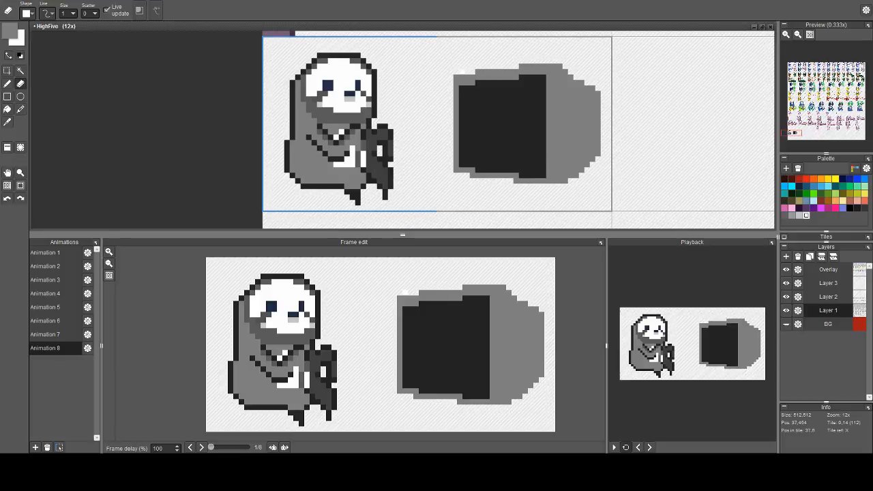
mouse_move(472, 77)
mouse_down()
mouse_move(452, 76)
mouse_move(566, 66)
mouse_up()
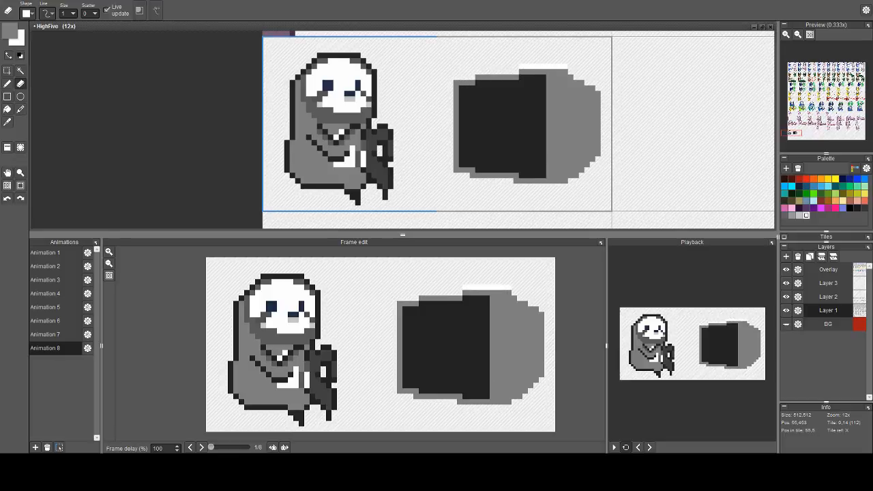
scroll(614, 104, down, 3)
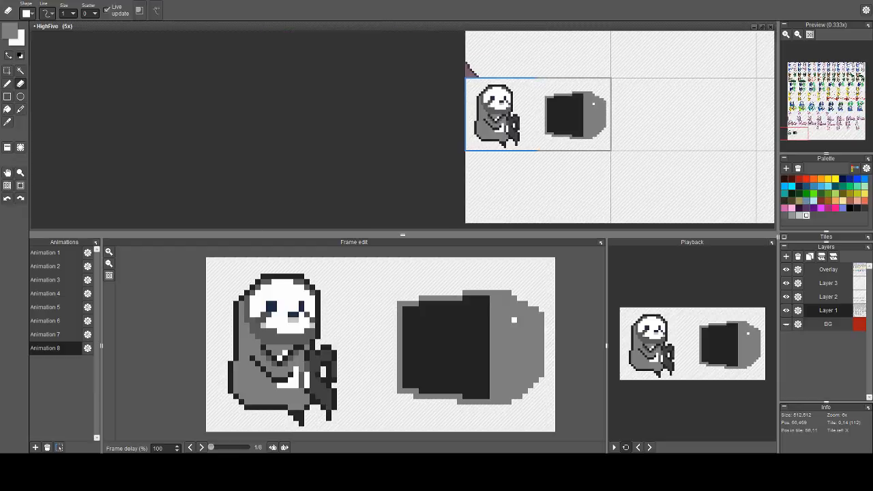
Choose a slightly lighter grey and draw a vertical line down the rounded back to separate its rear section
scroll(592, 110, up, 3)
key(c)
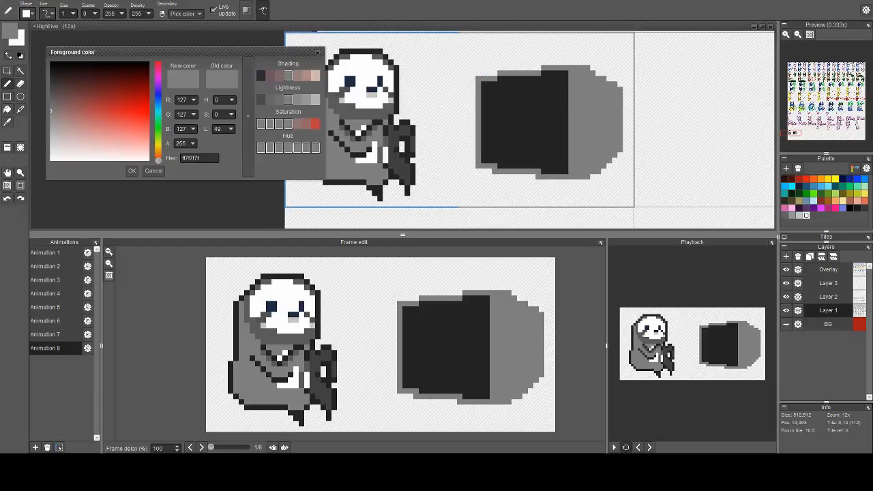
key(Escape)
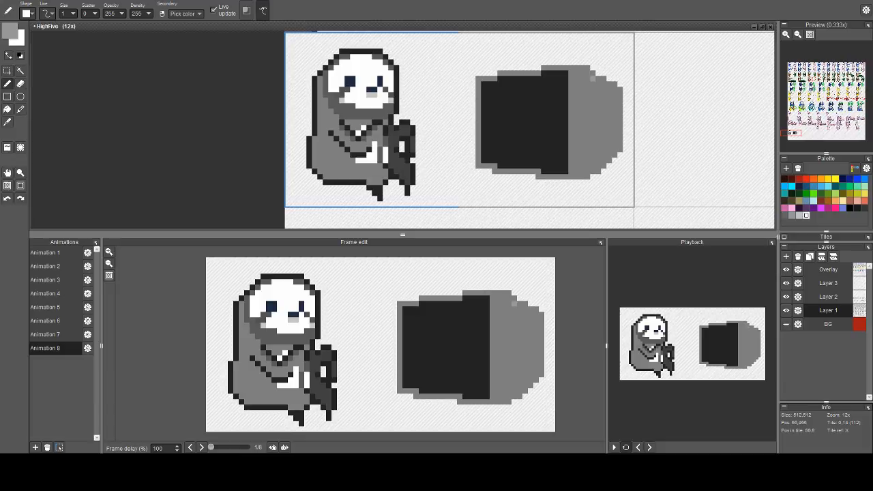
drag(514, 305, 515, 394)
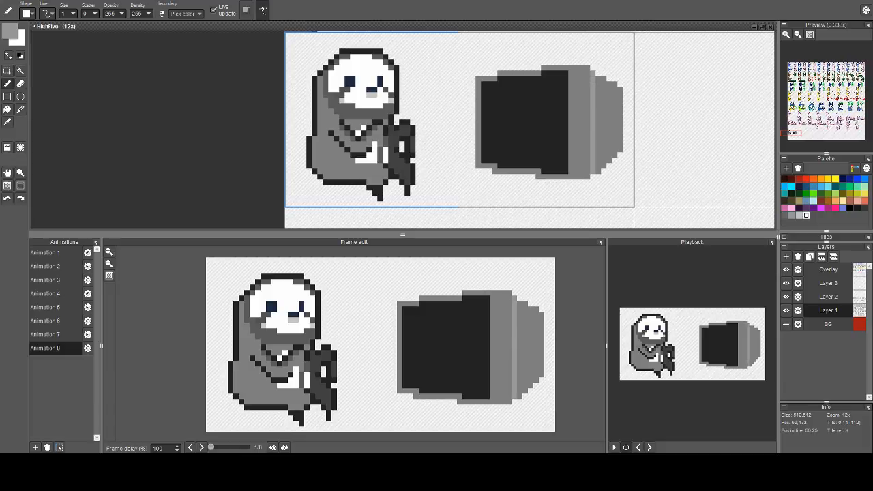
Fill the rear section behind the vertical divider line with the lighter grey
key(f)
click(530, 347)
drag(517, 79, 517, 115)
Sample the frame's grey and add a one-pixel row along the stepped top edge of the frame
scroll(517, 114, up, 4)
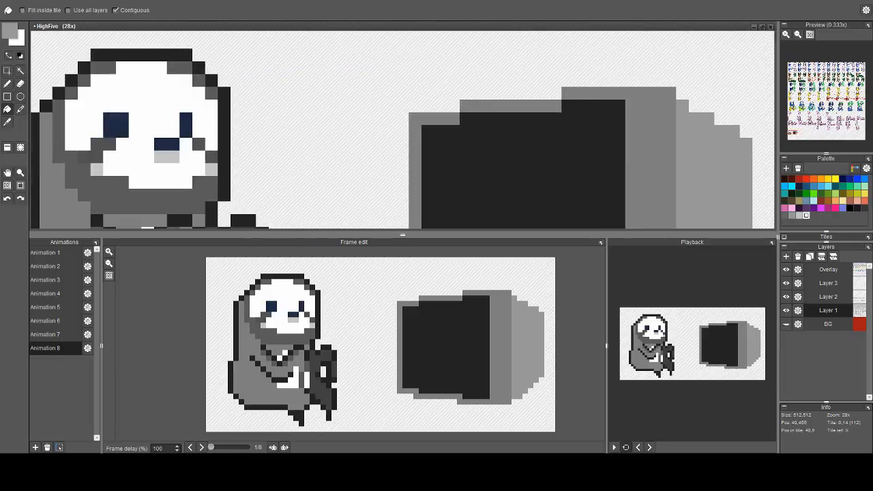
key(b)
right_click(644, 94)
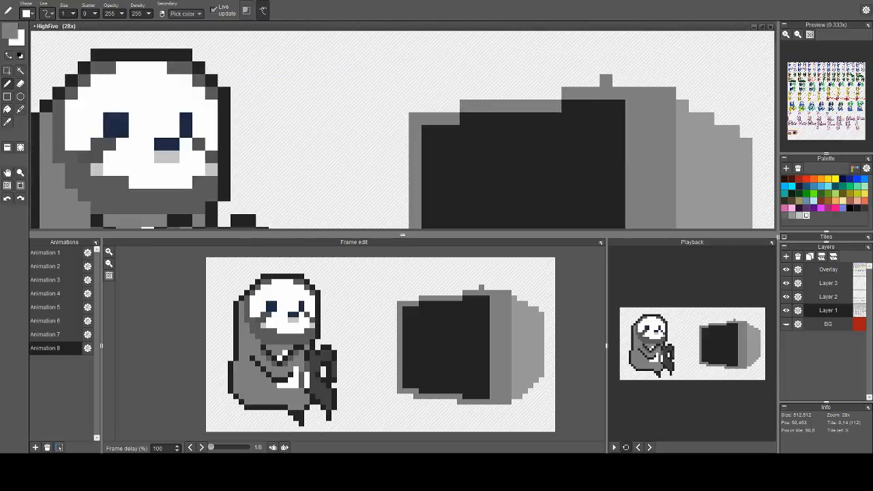
drag(619, 80, 414, 106)
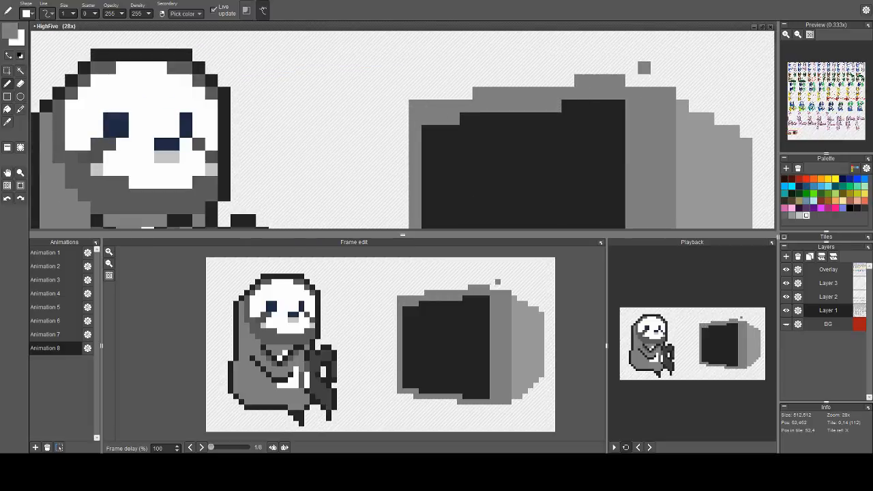
click(568, 80)
click(631, 80)
drag(631, 81, 670, 81)
Add a matching one-pixel row of frame grey along the stepped bottom edge of the frame
scroll(655, 108, down, 5)
drag(612, 180, 597, 164)
scroll(597, 164, up, 2)
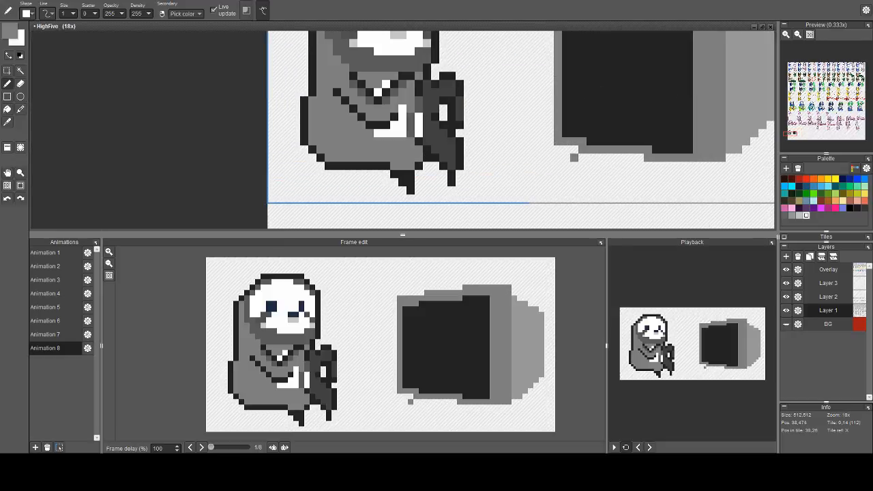
click(584, 157)
drag(591, 157, 721, 166)
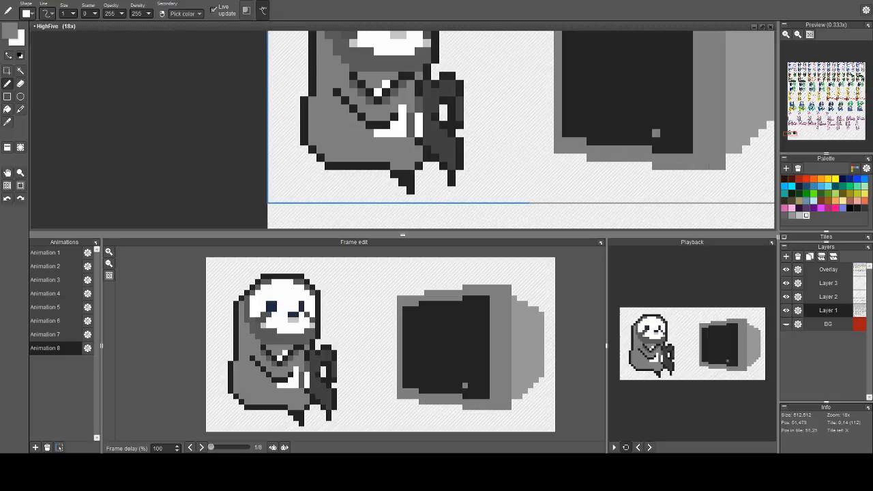
Narrow the dark screen by drawing a vertical frame-grey line through it and filling the strip behind the line with grey
scroll(656, 133, down, 2)
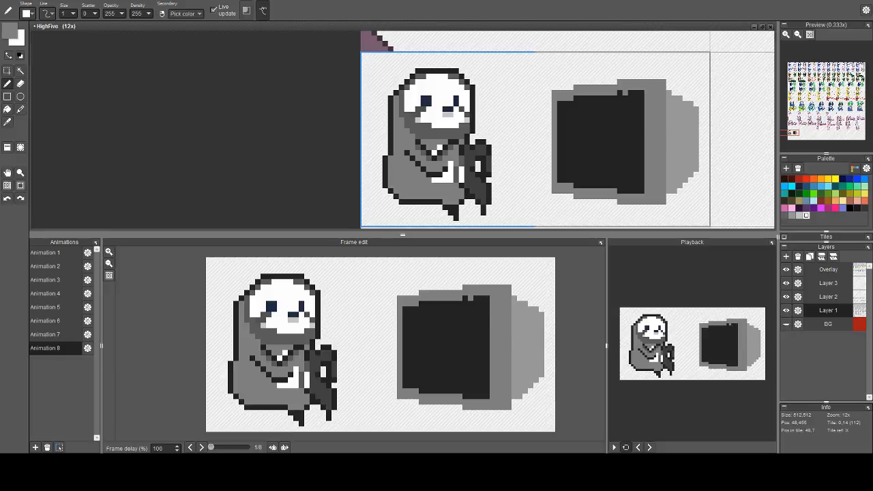
drag(625, 96, 625, 191)
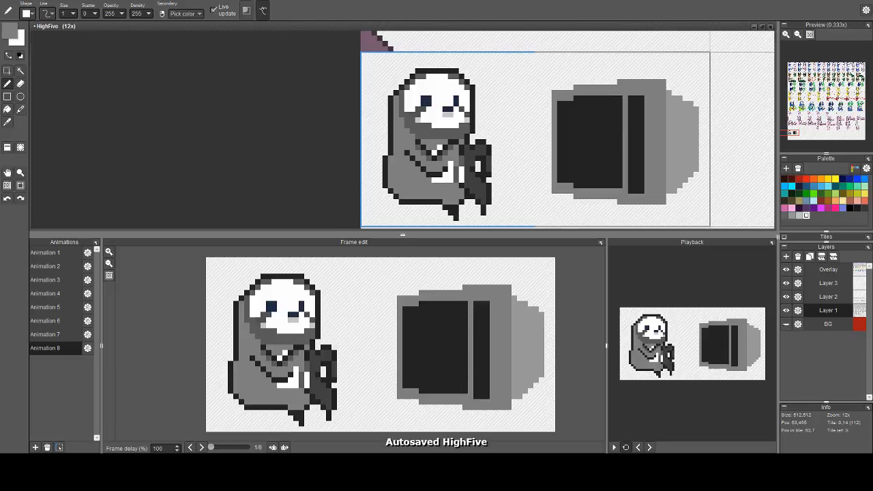
key(g)
click(639, 113)
key(b)
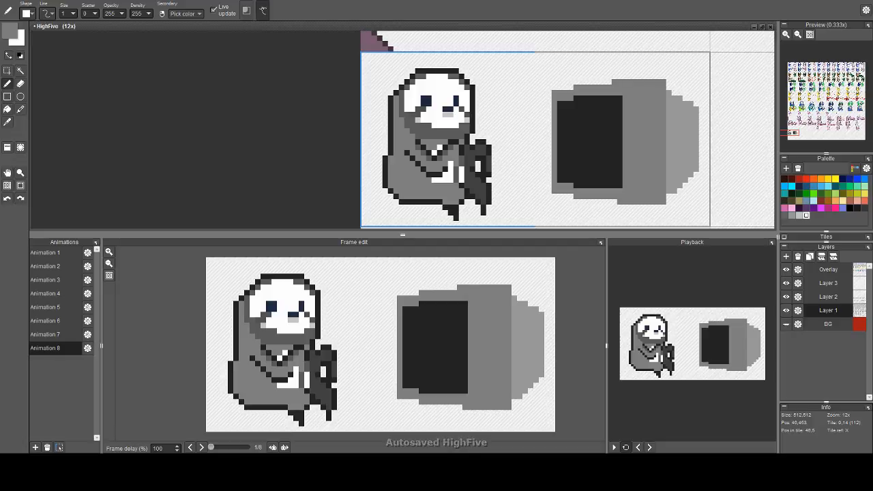
Erase the protruding one-pixel rows above and below the rear part of the frame
key(e)
drag(615, 82, 670, 82)
mouse_move(615, 202)
mouse_down()
mouse_move(643, 202)
mouse_move(668, 203)
mouse_up()
Extend the lighter grey rear section forward by drawing a new vertical divider and filling the frame area behind it
key(b)
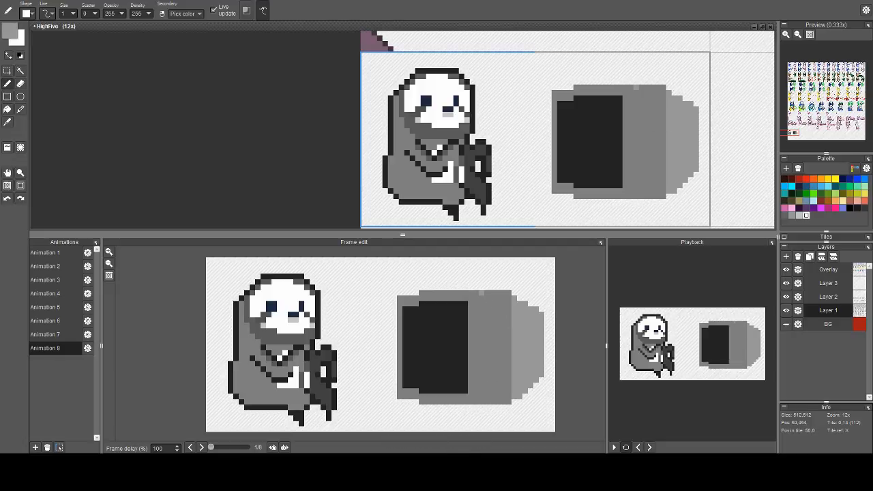
mouse_move(642, 88)
mouse_down()
mouse_move(641, 196)
mouse_move(697, 175)
mouse_move(658, 196)
mouse_up()
key(f)
click(662, 181)
Erase pixels along the rear section's upper slope and cut off its last three columns to shorten it
key(e)
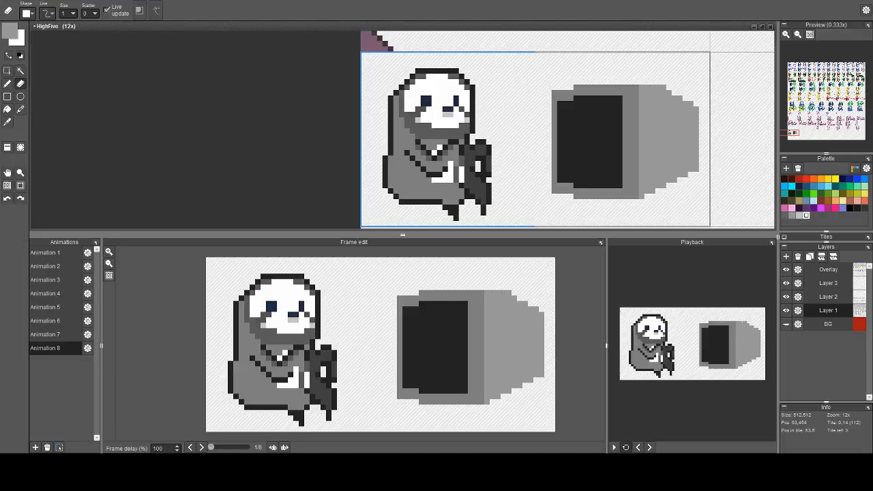
drag(652, 86, 697, 104)
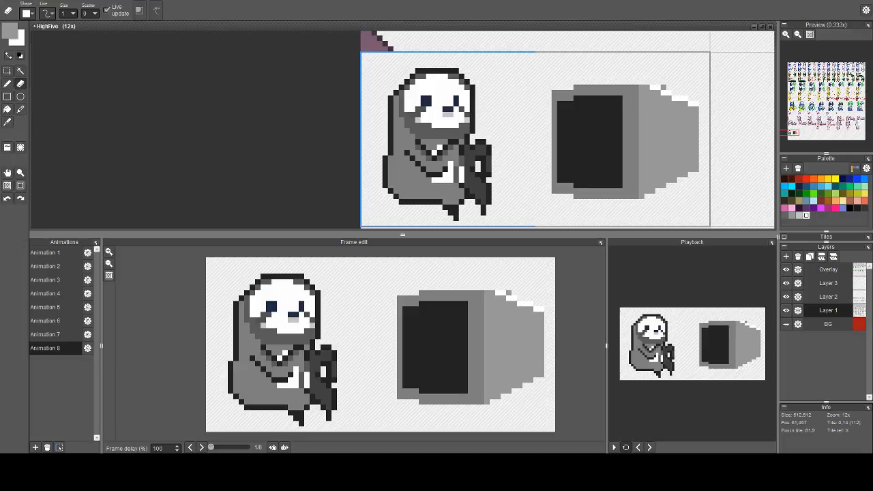
click(663, 87)
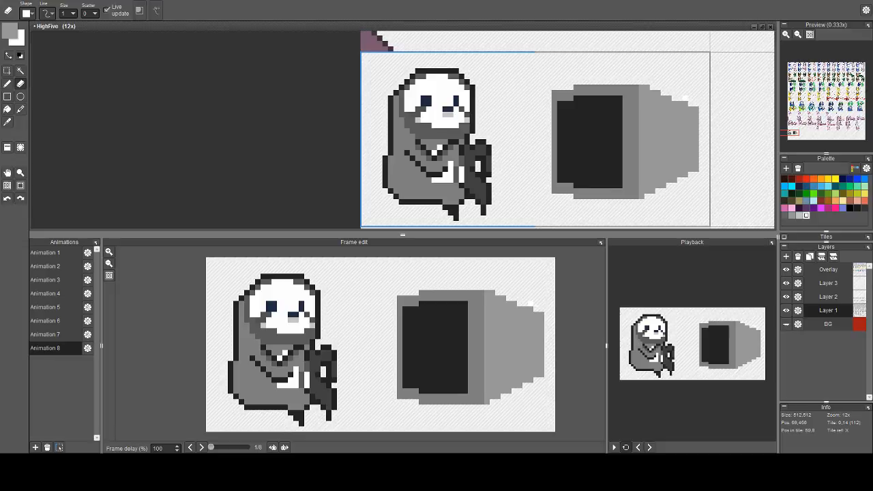
drag(685, 99, 687, 198)
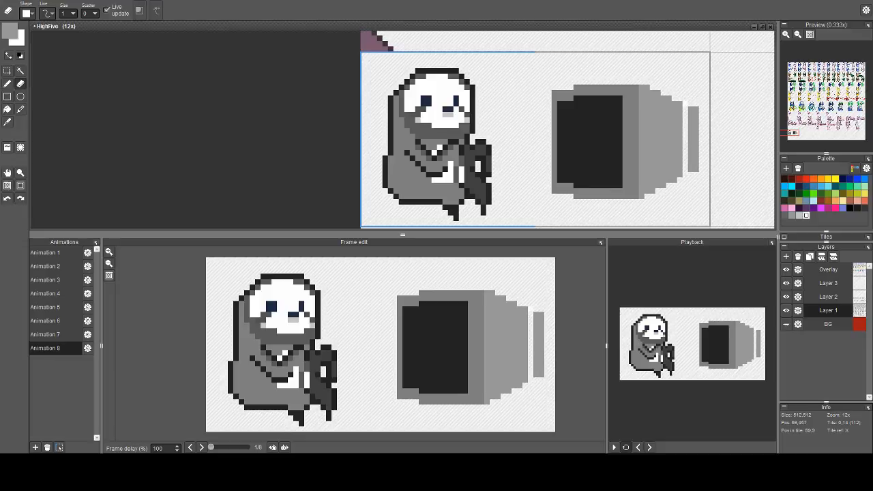
mouse_move(685, 104)
mouse_down()
mouse_move(691, 180)
mouse_move(685, 76)
mouse_move(695, 95)
mouse_move(696, 178)
mouse_move(689, 104)
mouse_move(691, 148)
mouse_up()
Try adding lighter grey highlights along the frame's top edge and at its lower front corner
scroll(634, 187, down, 3)
drag(634, 187, 662, 156)
scroll(662, 156, up, 2)
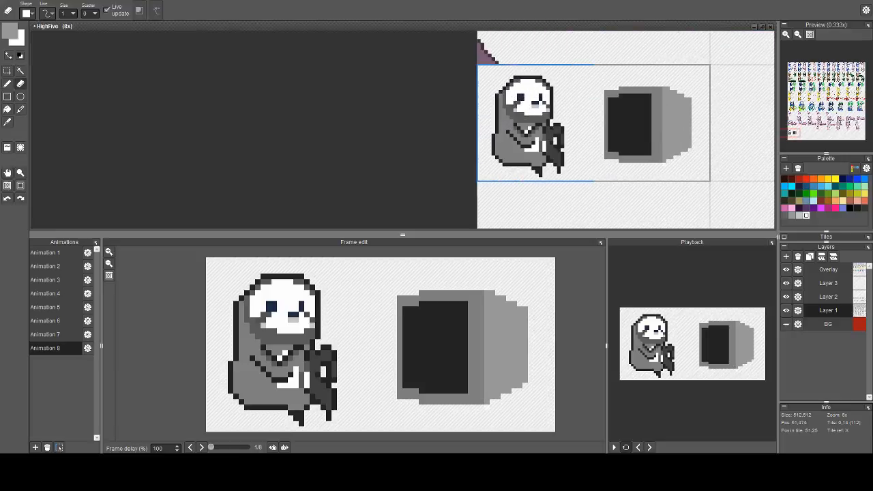
scroll(662, 164, up, 1)
key(b)
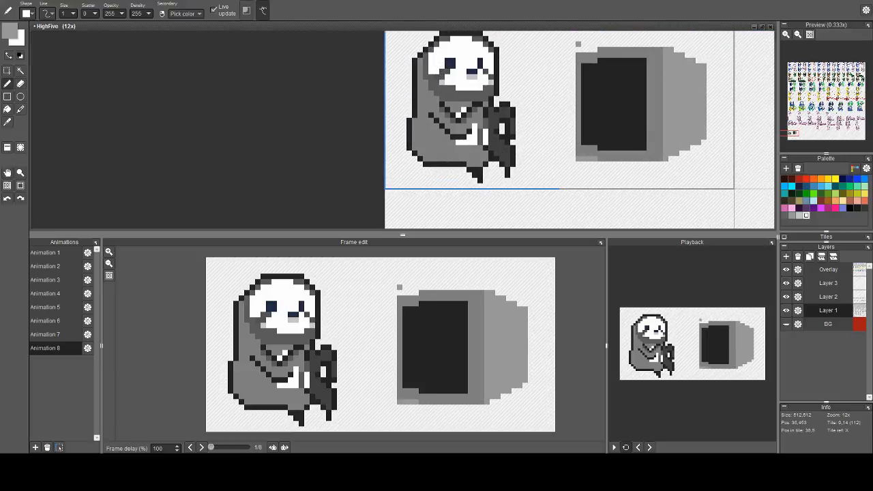
click(579, 49)
click(596, 50)
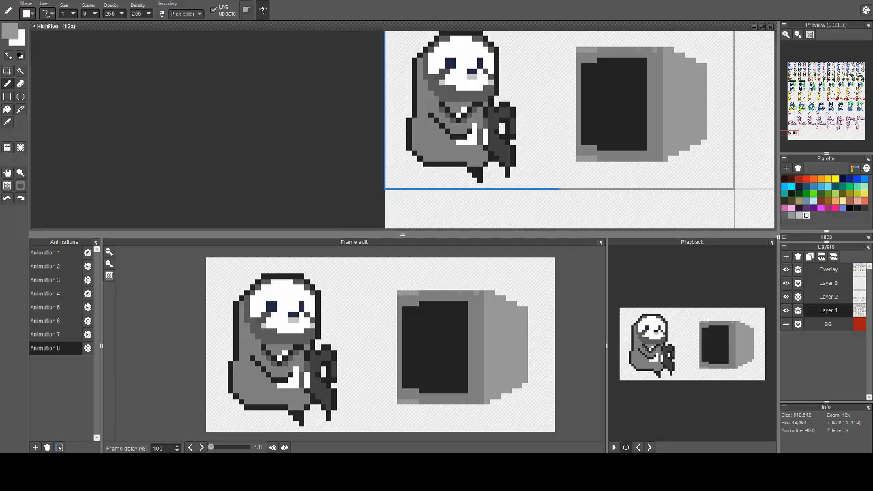
drag(600, 44, 649, 45)
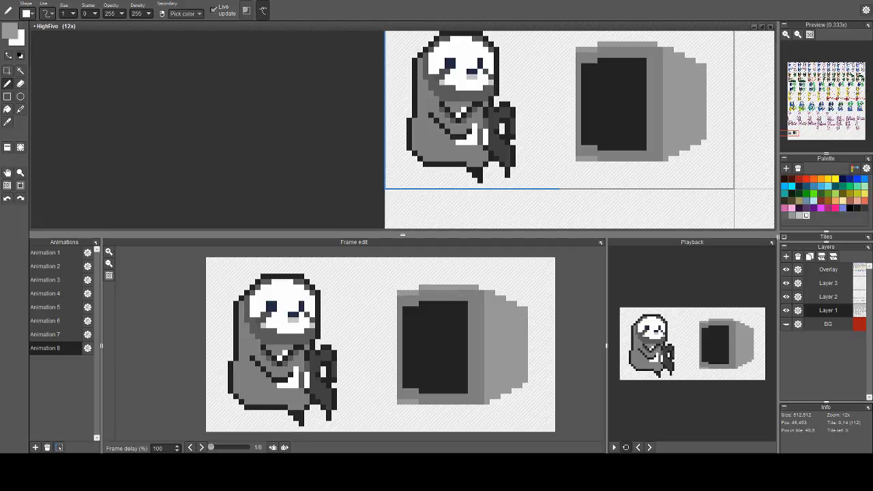
scroll(672, 104, down, 3)
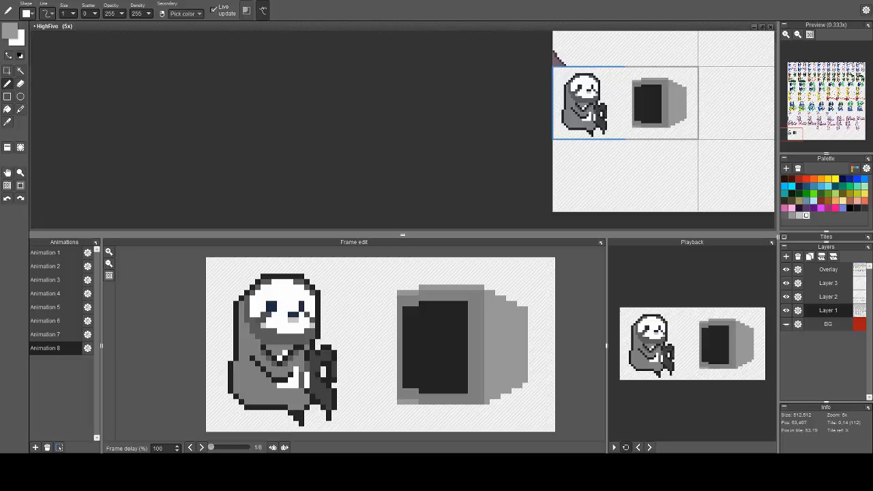
key(ctrl+z)
key(ctrl+z)
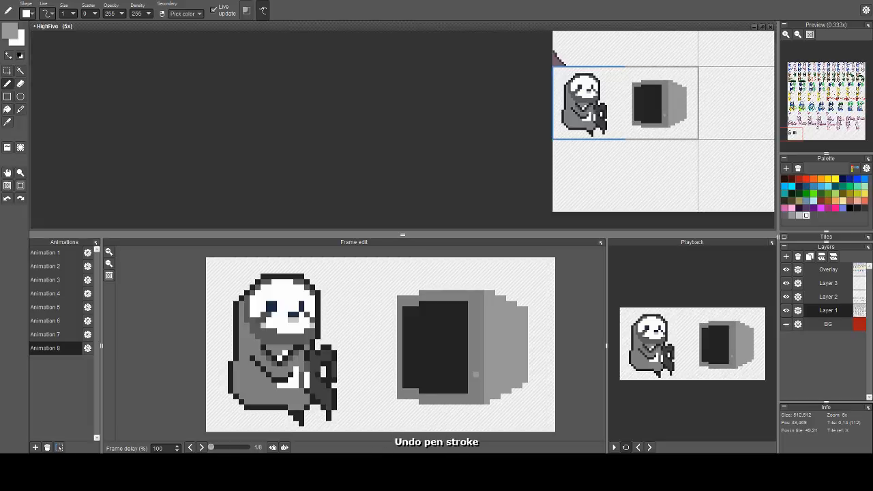
Set the drawing colour to the darker grey #666666 and fill the frame around the dark screen with it
scroll(663, 111, up, 3)
click(9, 30)
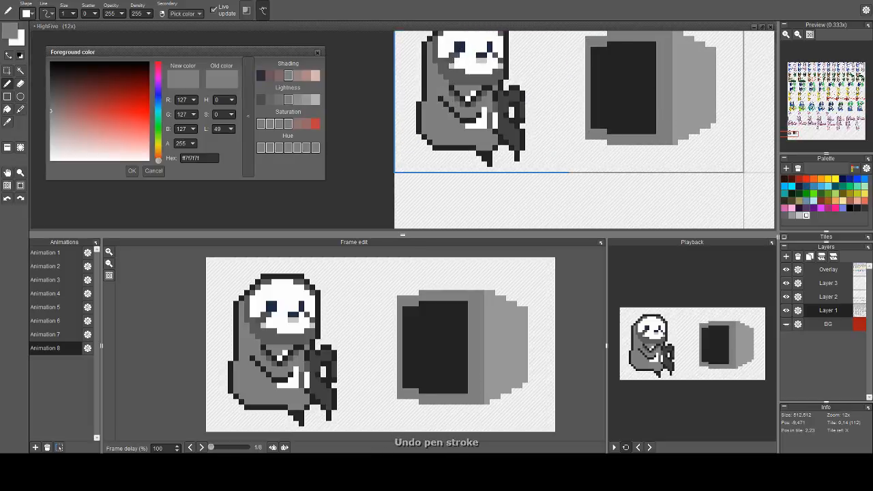
click(270, 100)
click(132, 170)
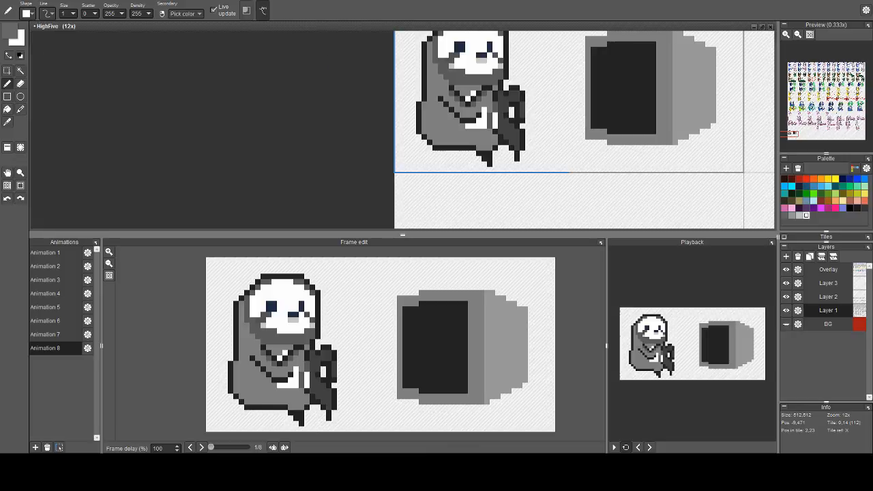
drag(614, 75, 597, 133)
key(f)
click(647, 118)
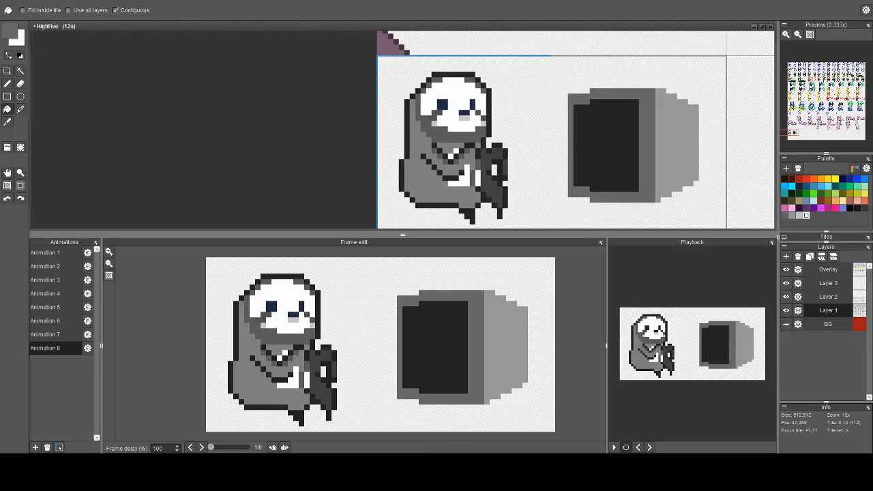
Choose a slightly lighter grey, divide the frame near its front with vertical lines, and fill the part behind them
key(b)
key(c)
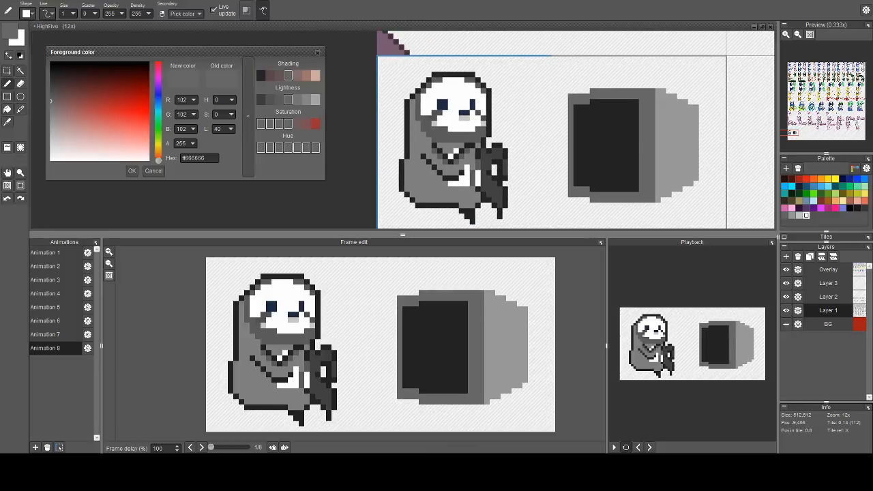
click(298, 100)
key(Return)
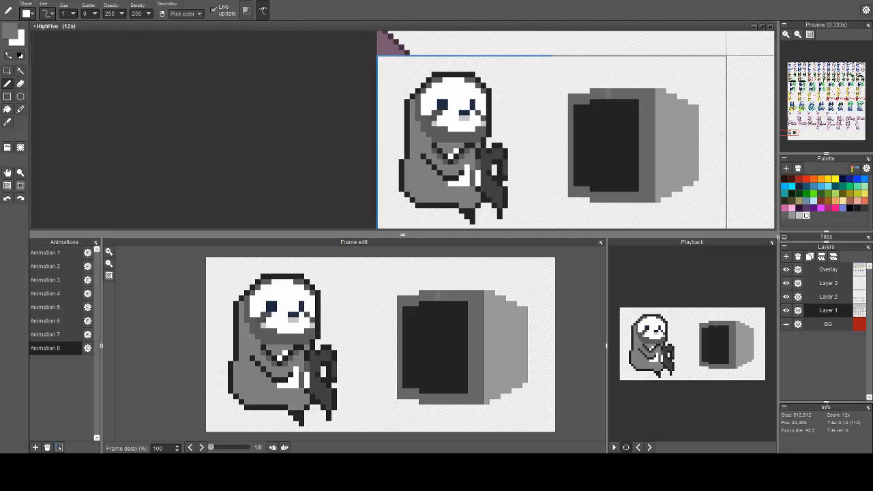
key(f)
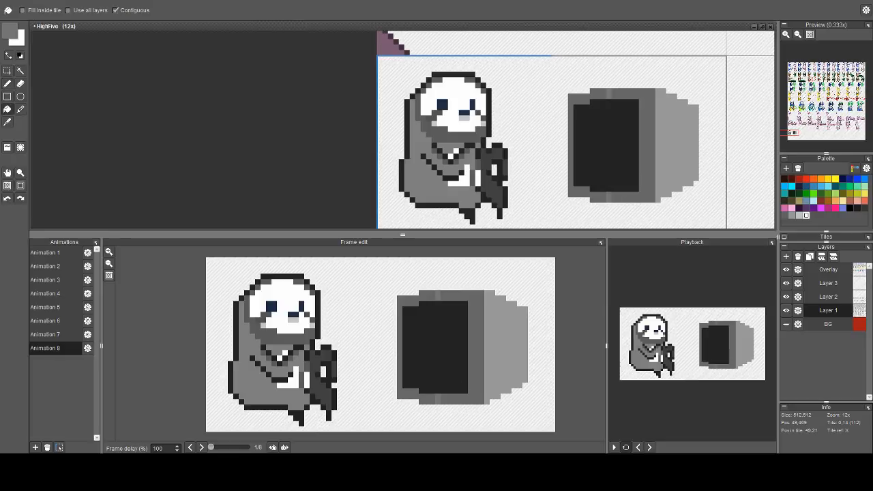
scroll(649, 164, down, 4)
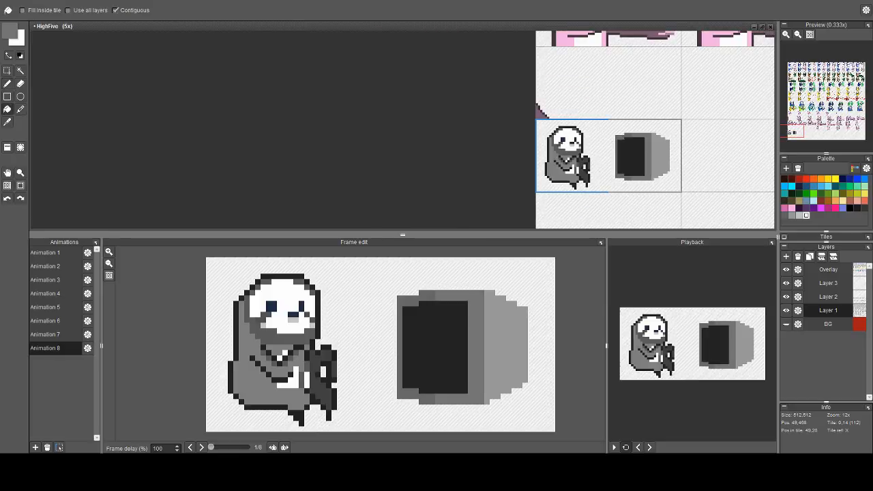
scroll(653, 165, up, 4)
Set the colour to light grey #c1c1c1 and draw a stepped highlight along the rear section's upper edge
right_click(653, 166)
click(10, 31)
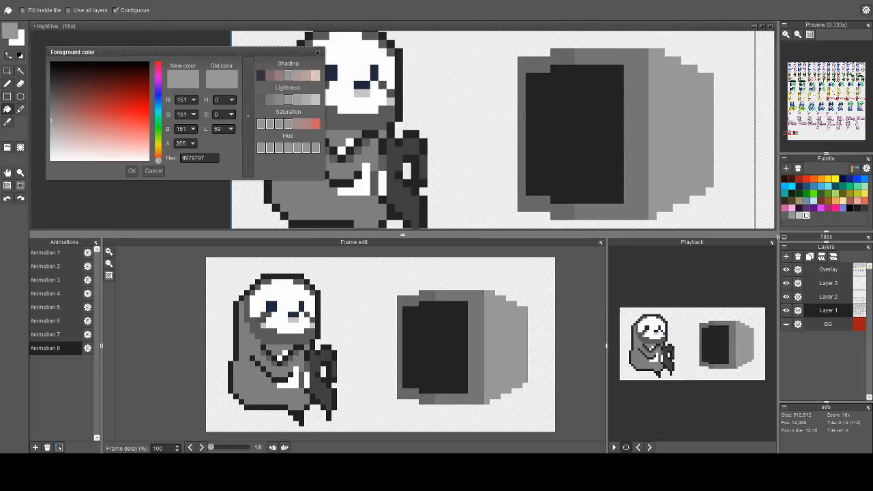
click(315, 100)
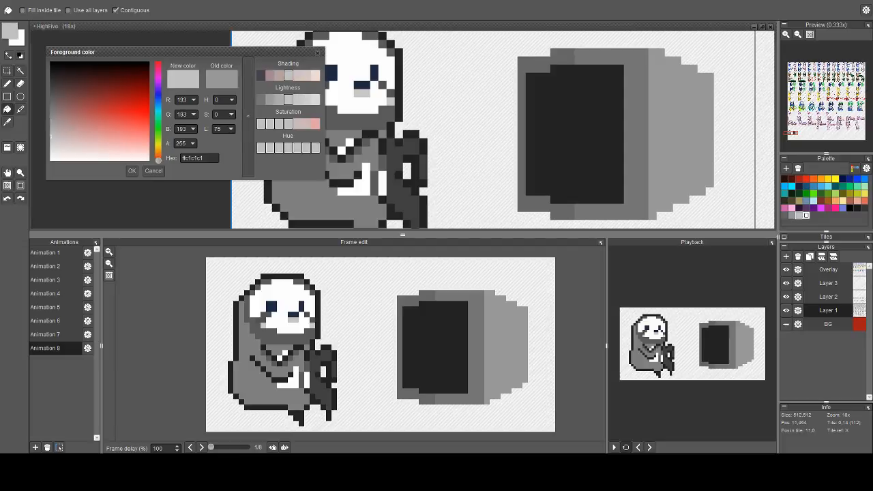
key(Return)
key(b)
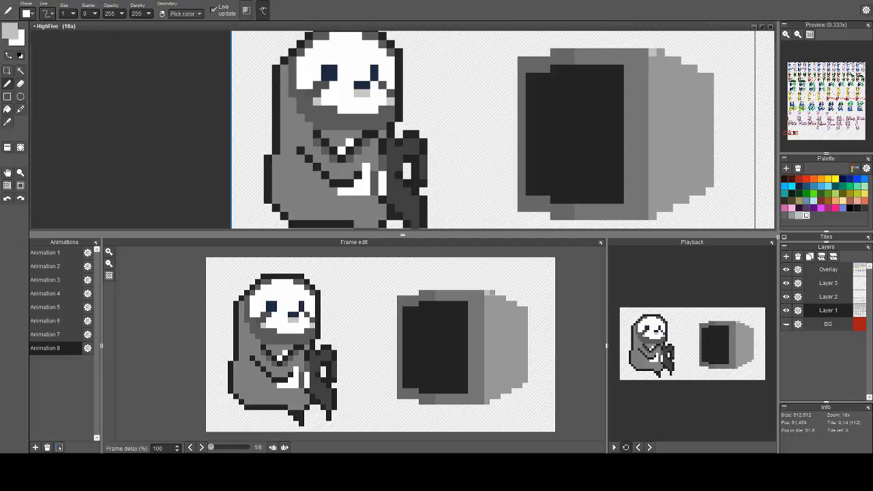
drag(652, 53, 710, 77)
Sample the light highlight grey and paint a two-pixel-wide vertical strip down the rear section's far end
scroll(699, 109, down, 2)
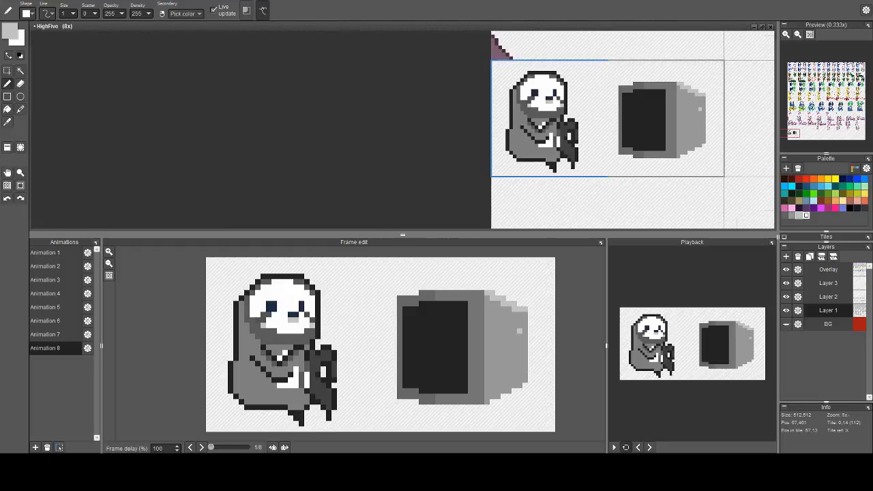
scroll(682, 106, down, 1)
scroll(682, 106, up, 1)
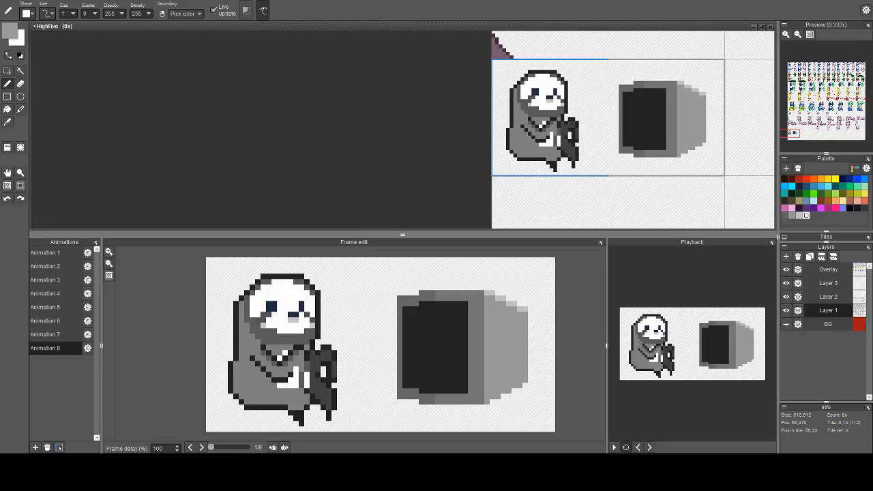
scroll(685, 104, up, 2)
right_click(687, 62)
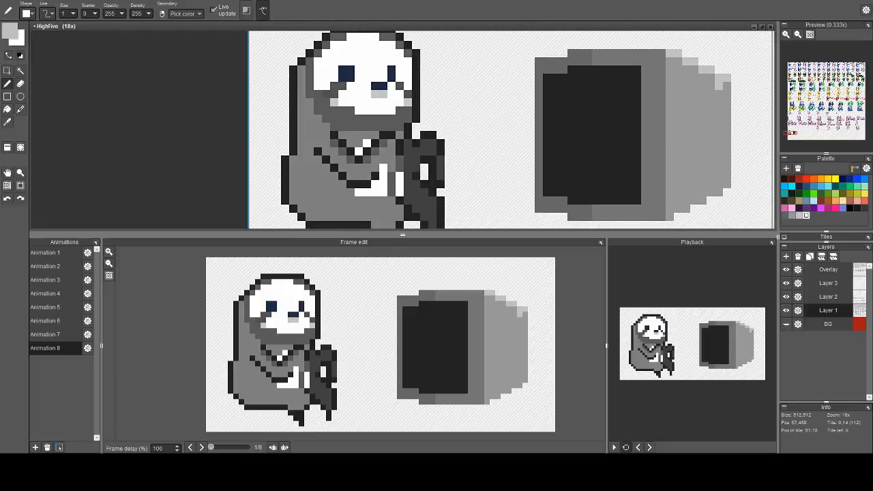
mouse_move(719, 86)
mouse_down()
mouse_move(728, 176)
mouse_move(719, 192)
mouse_move(727, 192)
mouse_move(727, 78)
mouse_up()
scroll(727, 78, down, 4)
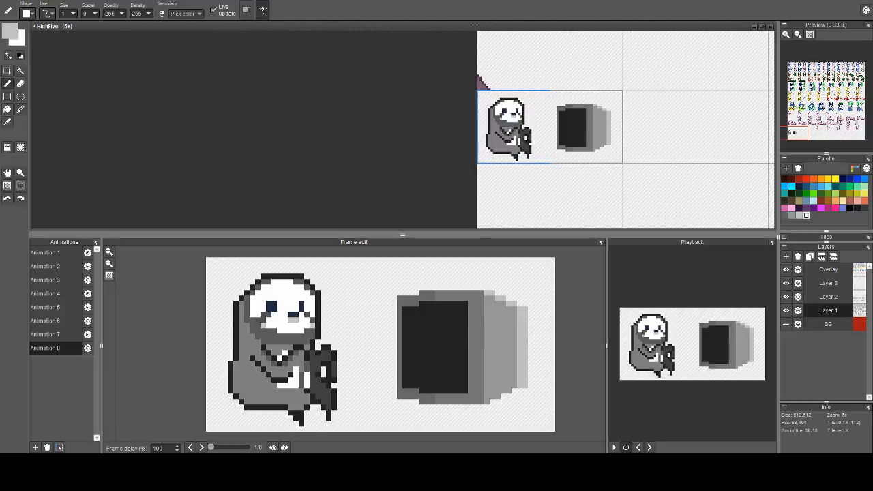
scroll(573, 89, up, 4)
scroll(572, 87, down, 3)
scroll(574, 93, up, 1)
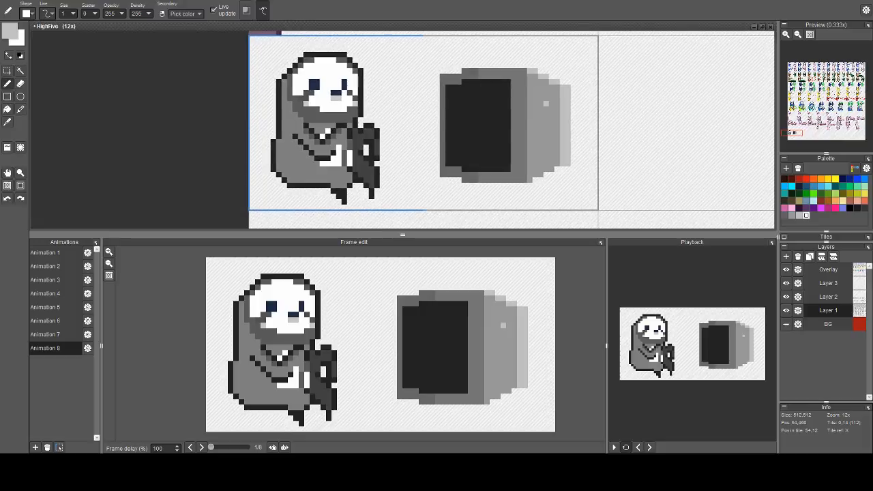
alt+click(491, 76)
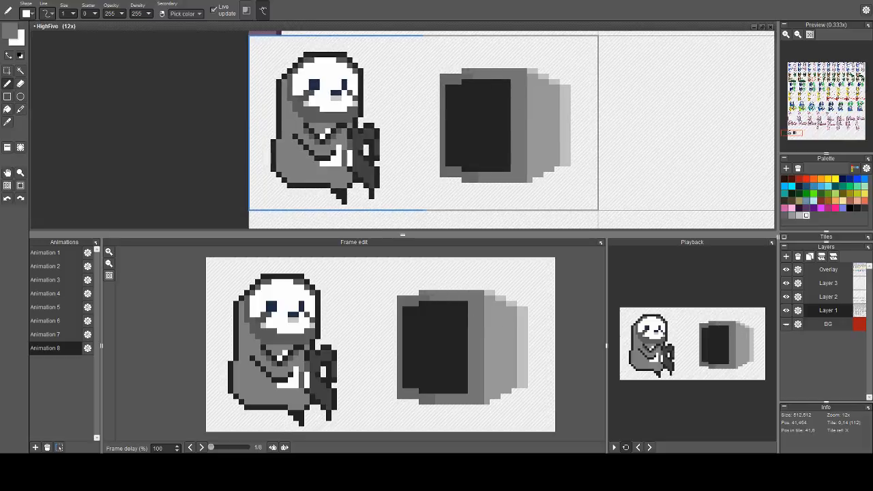
key(ctrl+z)
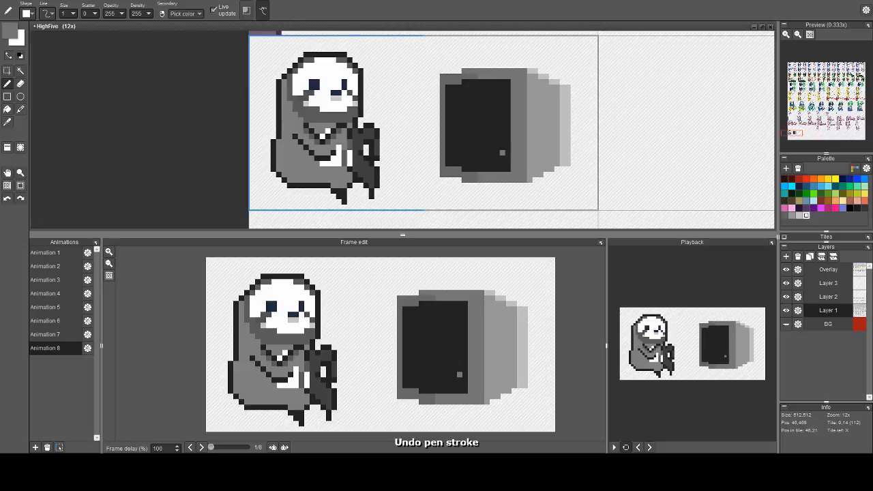
scroll(538, 109, down, 1)
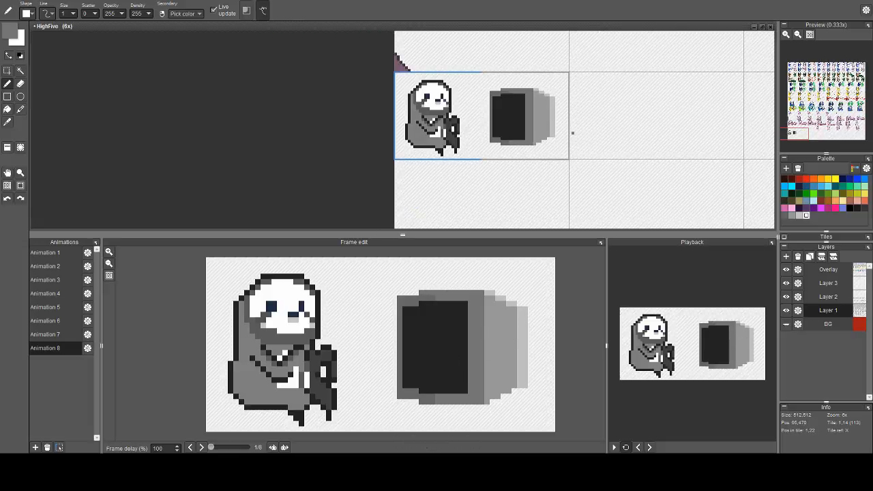
scroll(570, 108, up, 1)
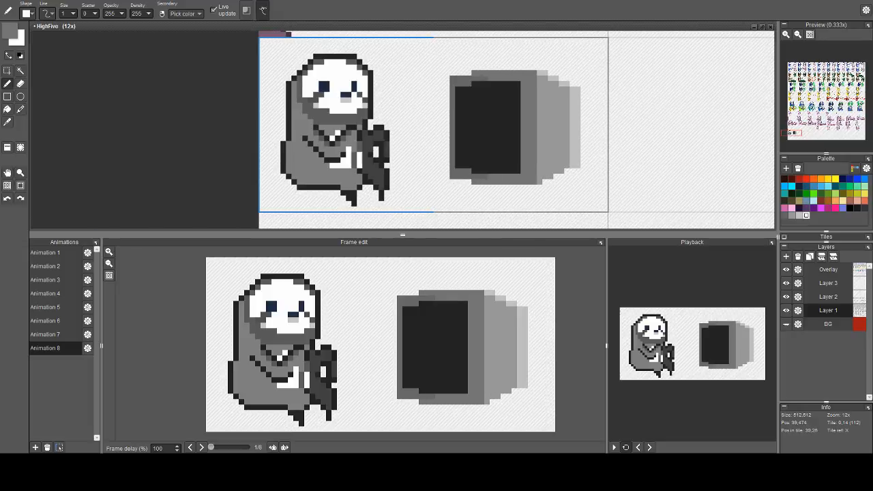
scroll(523, 175, down, 2)
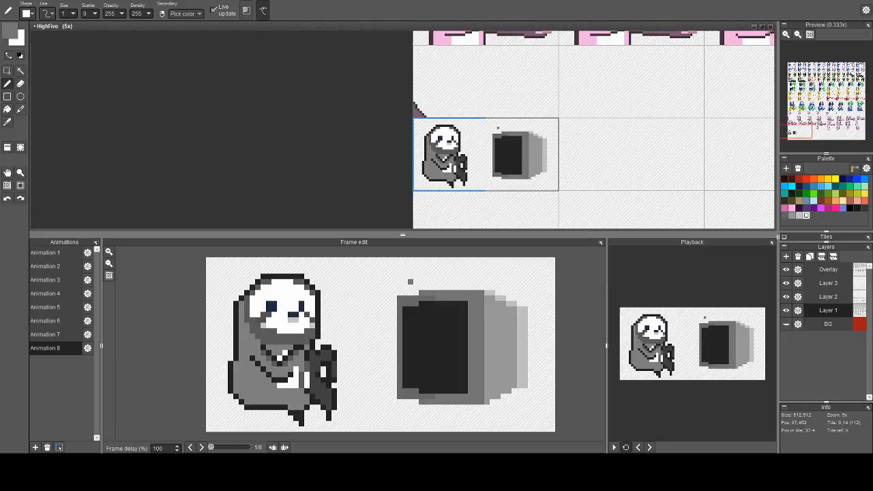
scroll(506, 128, up, 2)
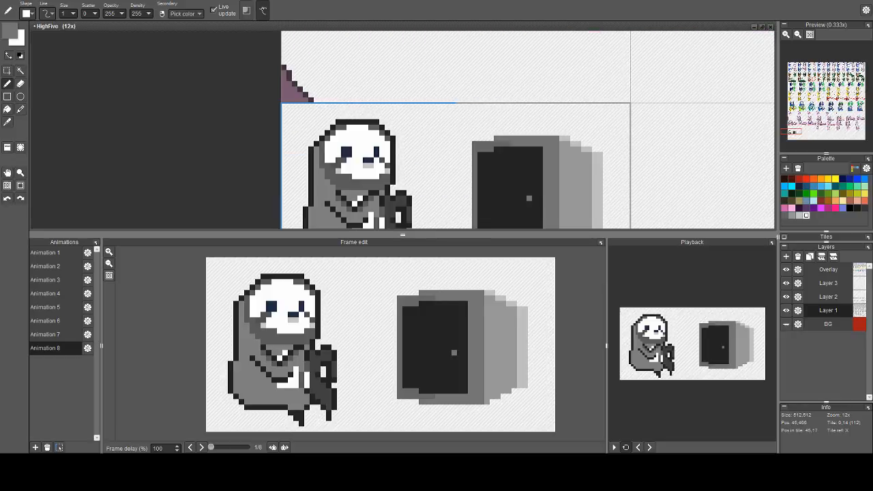
key(space)
mouse_move(534, 159)
mouse_down()
mouse_move(529, 135)
mouse_move(501, 103)
mouse_up()
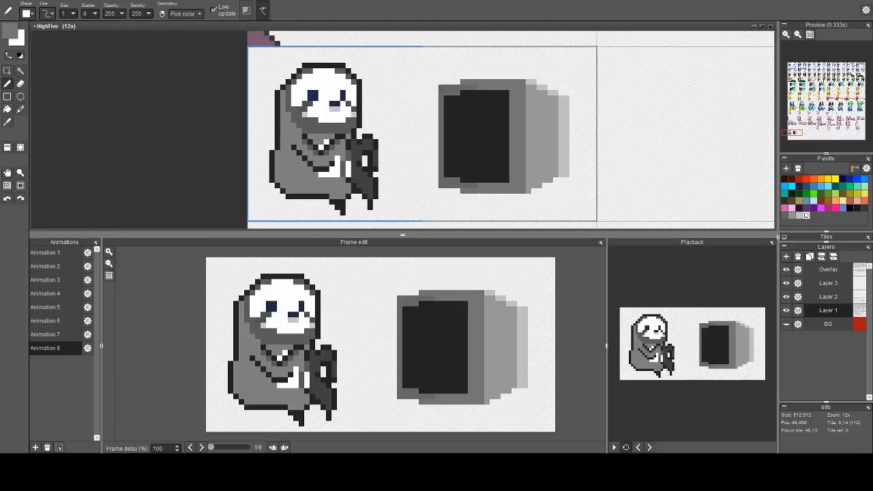
Draw a light-grey reflection near the dark screen's upper corner: a two-pixel bar, a two-pixel vertical stroke and a separate pixel below
key(e)
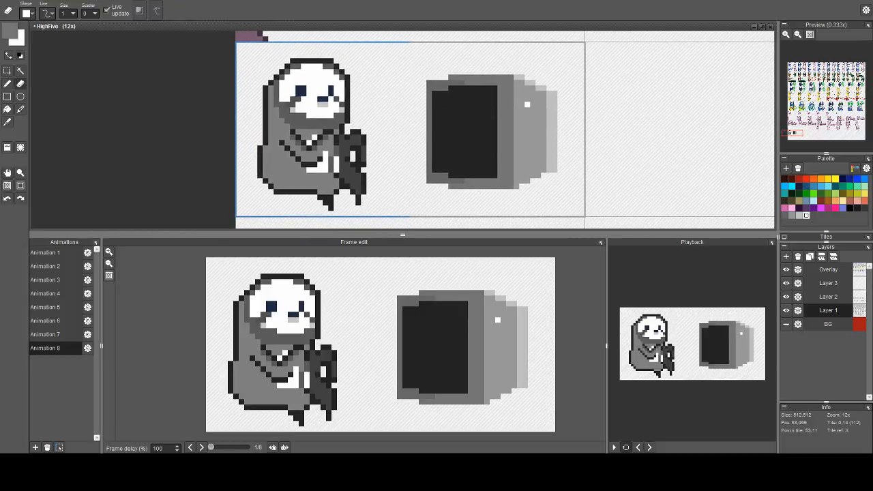
key(b)
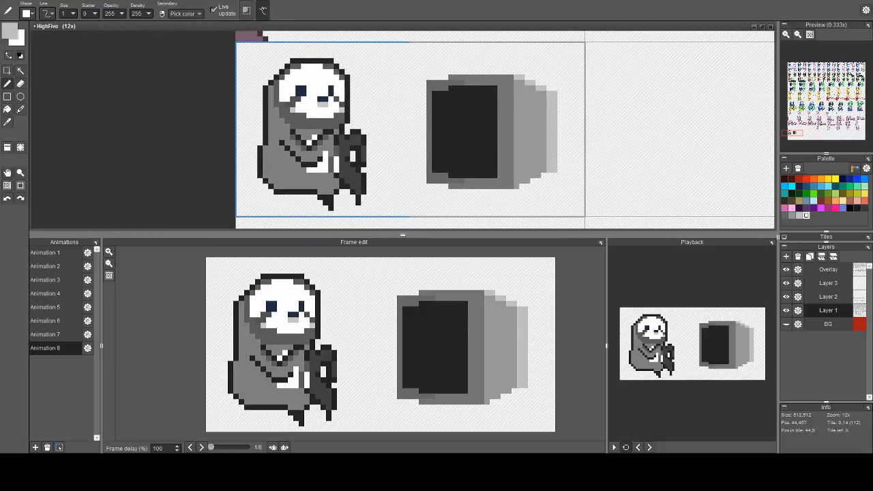
click(477, 93)
click(483, 93)
drag(489, 99, 489, 105)
scroll(494, 153, down, 2)
scroll(487, 149, up, 1)
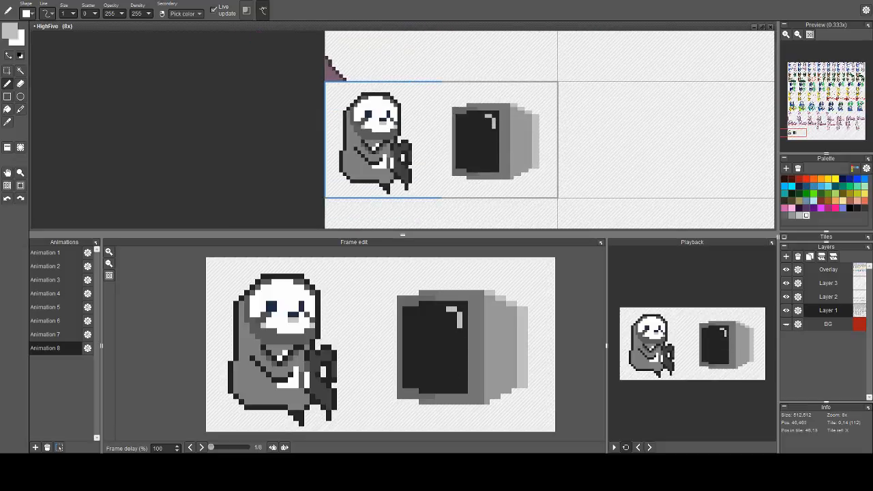
scroll(487, 185, down, 1)
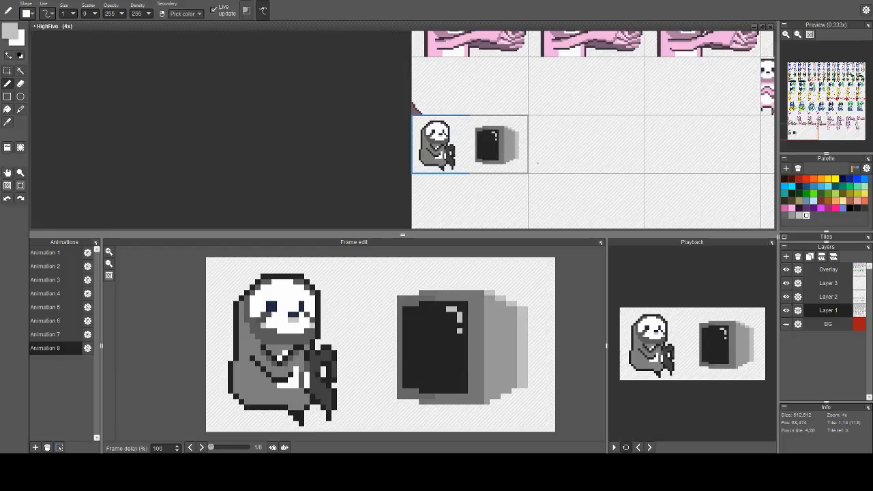
scroll(484, 146, up, 1)
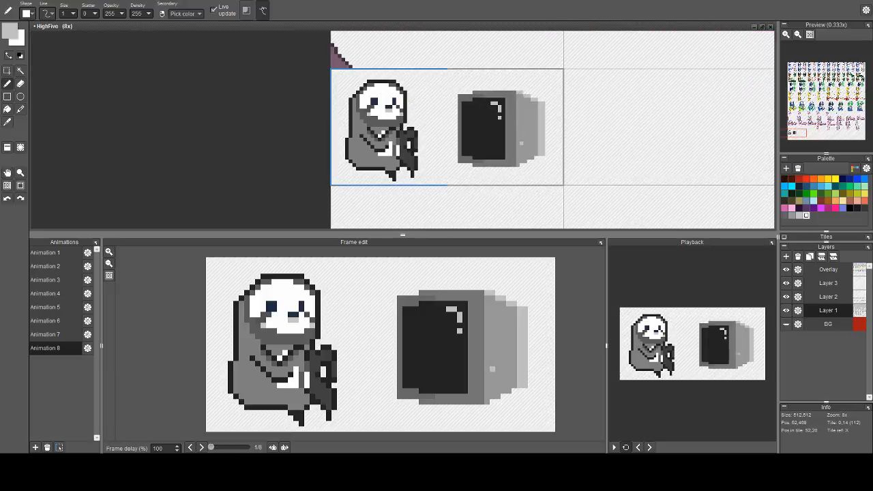
Fill the notch in the frame's upper front corner with frame grey and straighten the screen's upper edge with its dark colour
key(e)
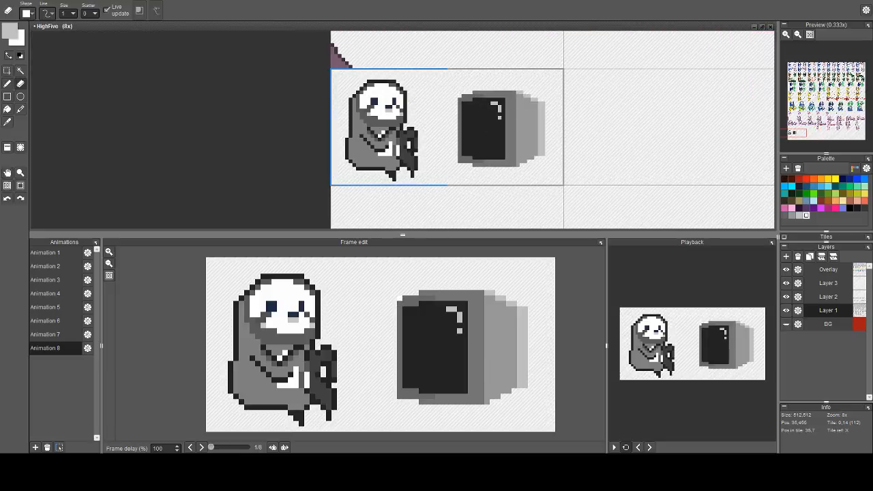
key(b)
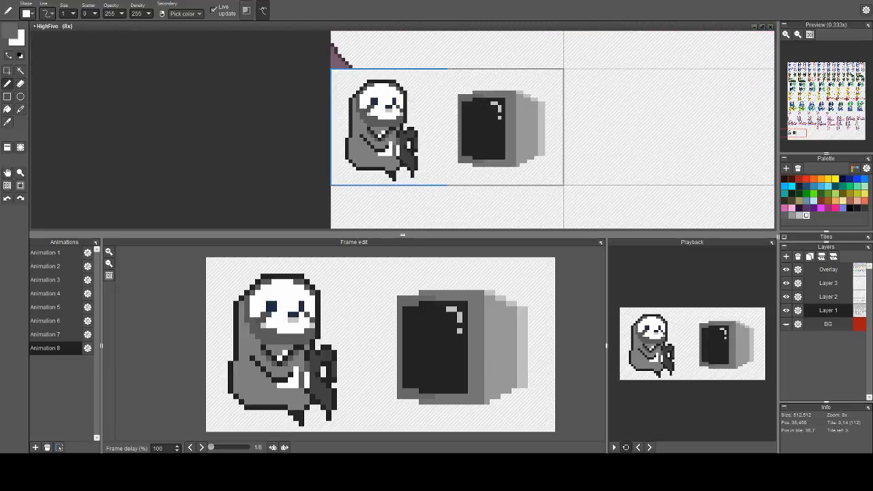
click(410, 292)
right_click(420, 318)
drag(416, 304, 405, 304)
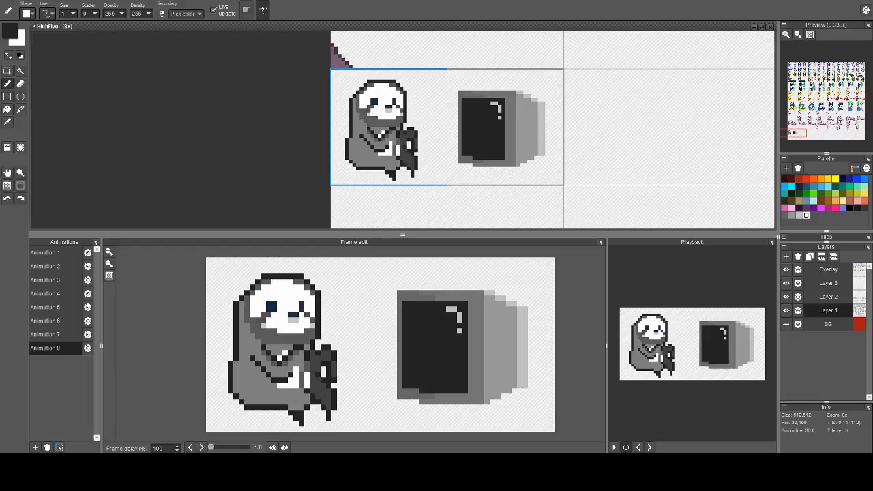
Straighten the dark screen's lower edge with frame grey and fill the notch at the frame's lower front corner
scroll(500, 162, down, 3)
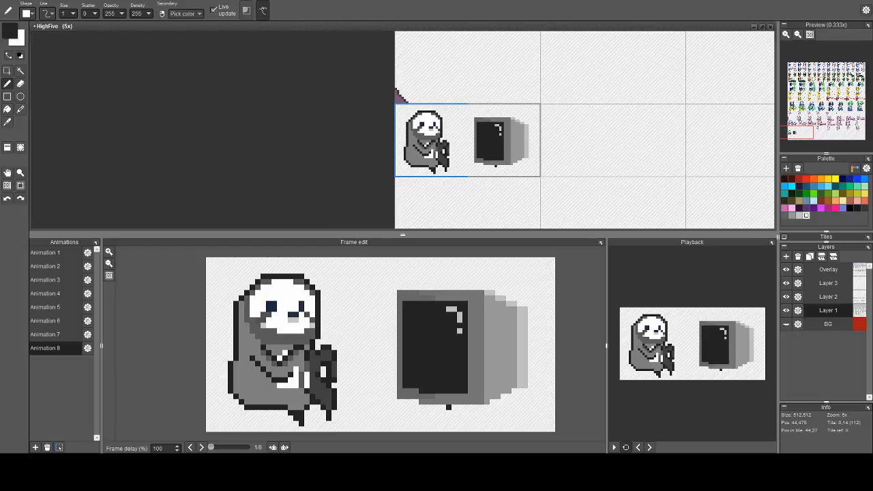
scroll(499, 165, up, 5)
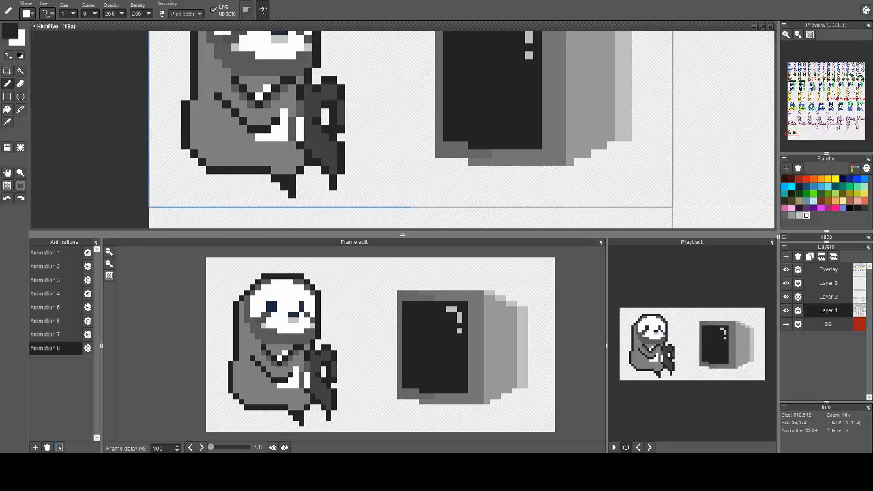
right_click(456, 146)
drag(464, 145, 537, 145)
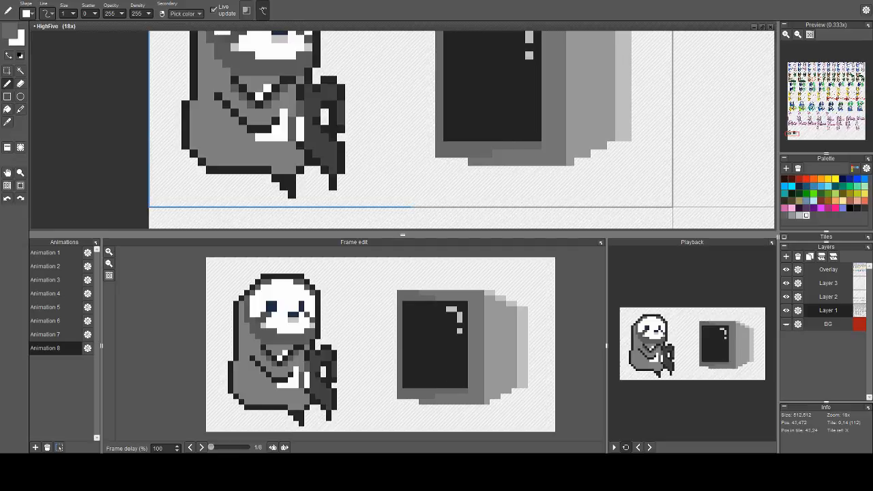
right_click(497, 153)
click(488, 154)
click(464, 162)
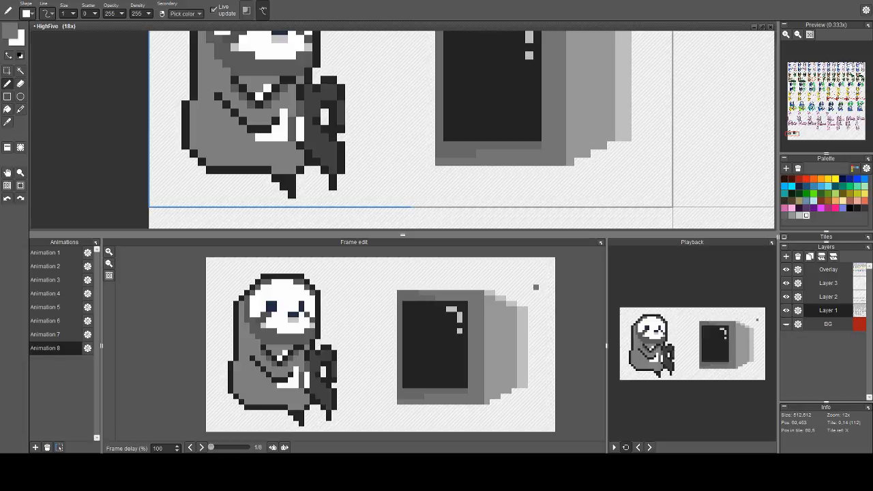
Shade the frame strips below and above the dark screen evenly in the darker frame grey
key(space)
drag(526, 156, 531, 196)
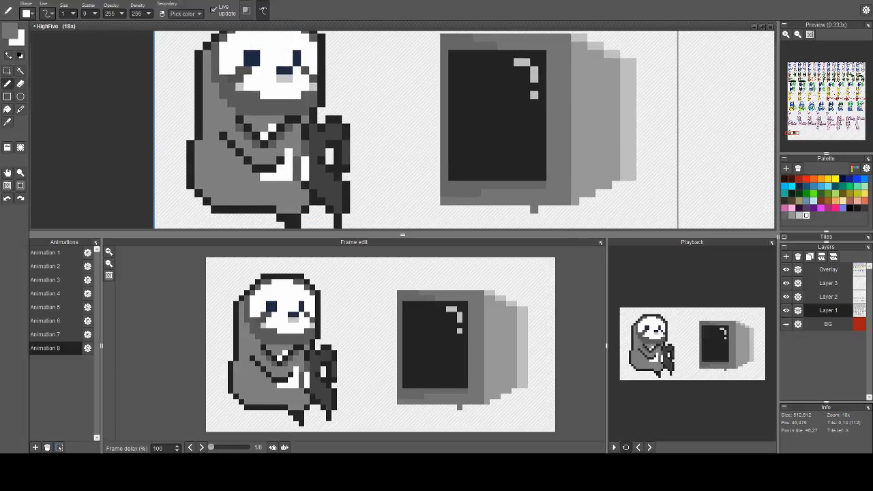
scroll(530, 196, down, 1)
scroll(515, 198, up, 1)
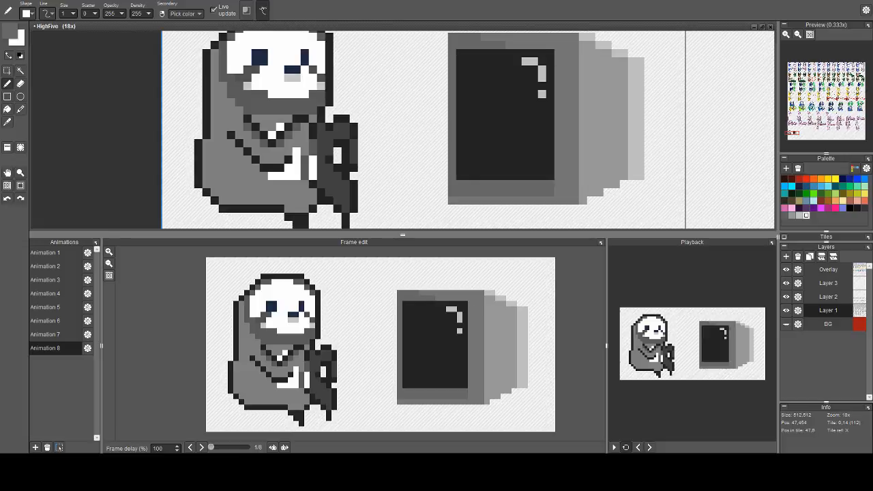
mouse_move(484, 37)
mouse_down()
mouse_move(541, 37)
mouse_move(550, 45)
mouse_up()
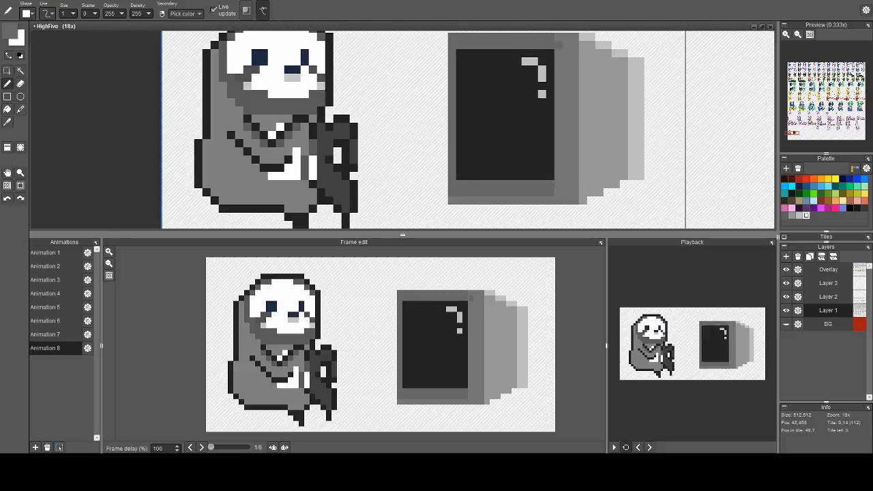
scroll(554, 69, down, 1)
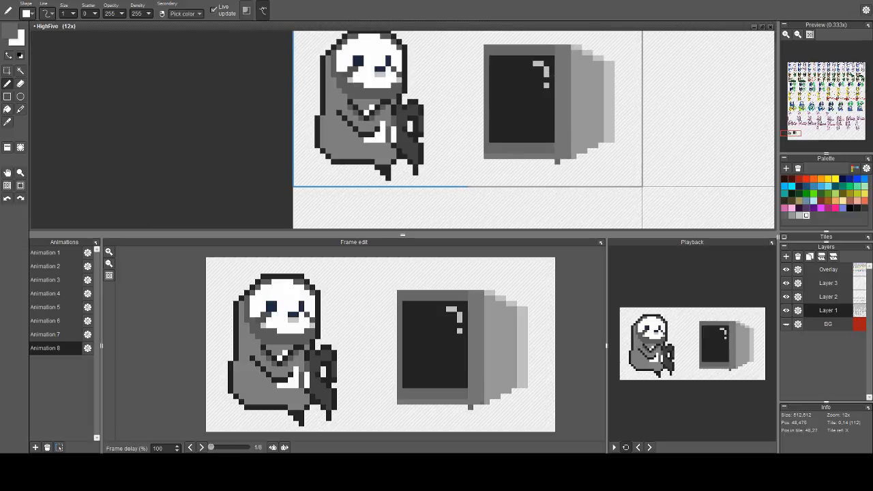
scroll(558, 161, up, 1)
scroll(592, 145, down, 1)
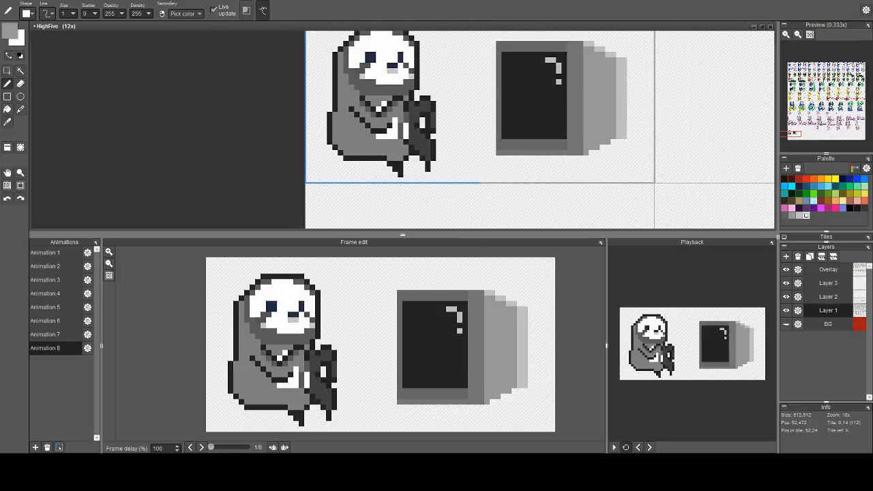
Use the rear section's mid grey to widen it one pixel towards the frame and paint over its stepped upper highlight
drag(591, 143, 580, 165)
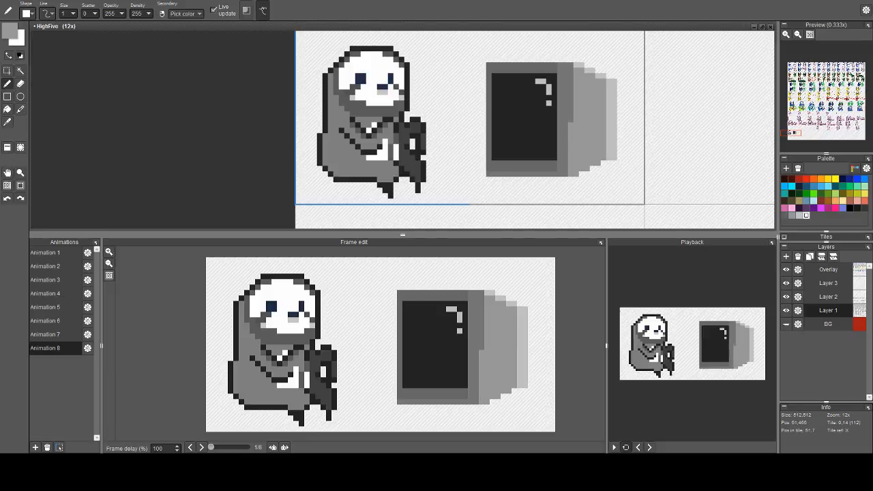
shift+click(571, 70)
click(571, 64)
drag(577, 65, 582, 64)
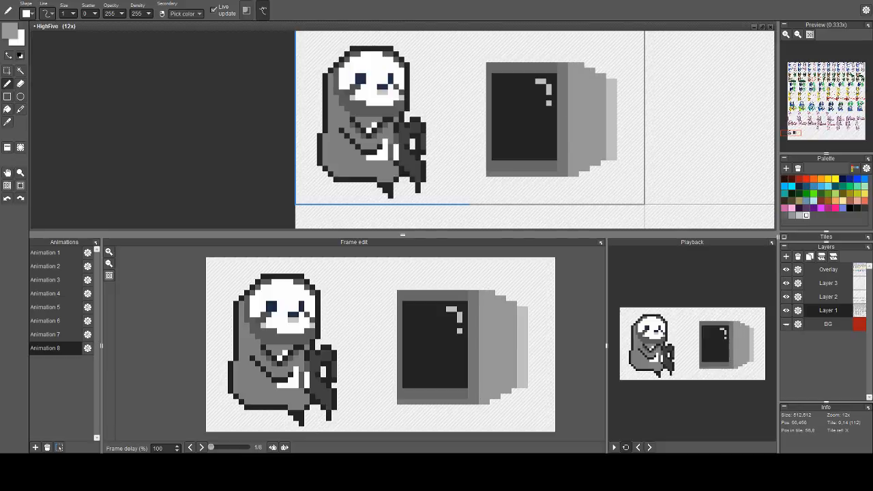
Sample the frame greys and extend the monitor's frame one pixel upward along its whole upper edge, keeping the front face darker
scroll(604, 164, down, 3)
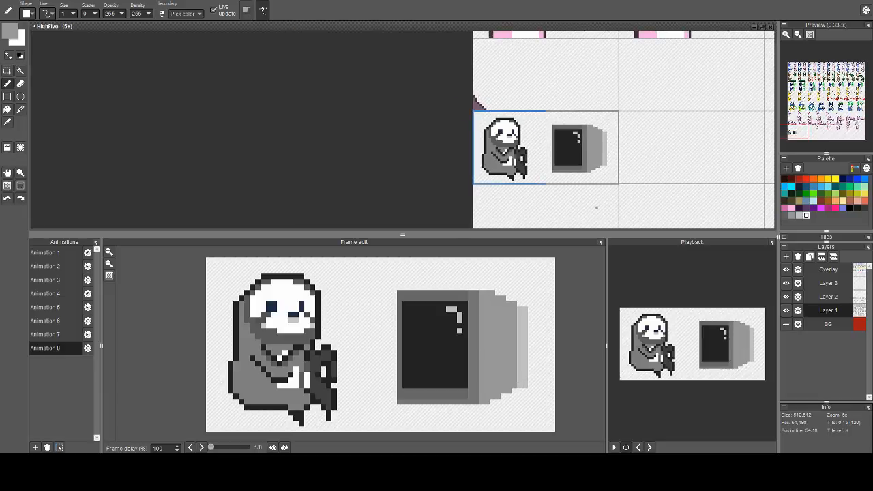
scroll(586, 125, up, 6)
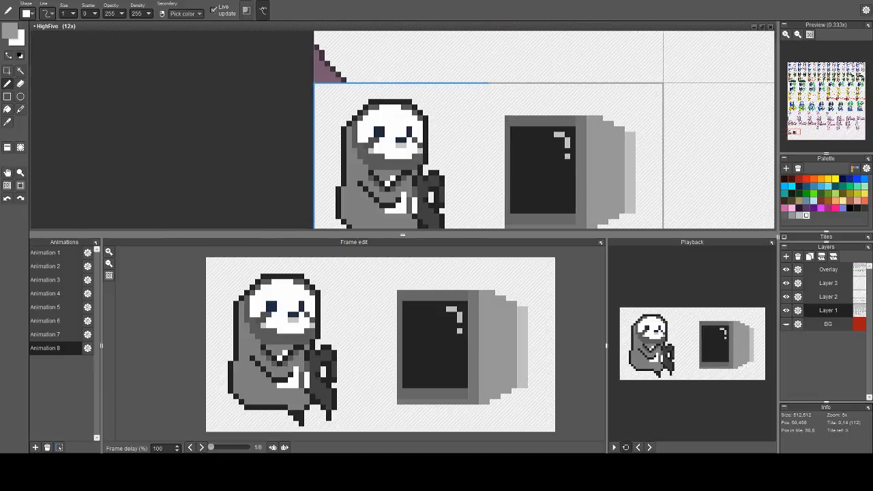
right_click(569, 123)
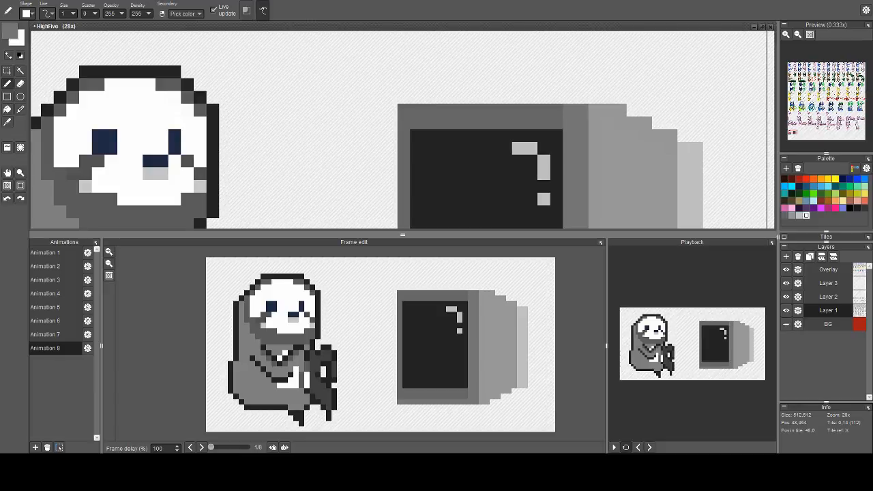
drag(582, 97, 405, 98)
right_click(558, 110)
scroll(418, 102, down, 3)
mouse_move(478, 160)
mouse_down()
mouse_move(473, 153)
mouse_move(485, 148)
mouse_up()
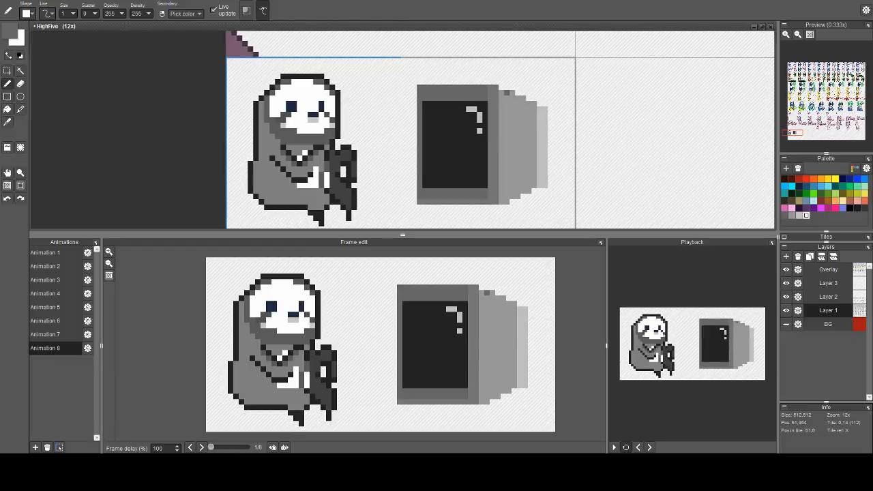
scroll(546, 148, down, 5)
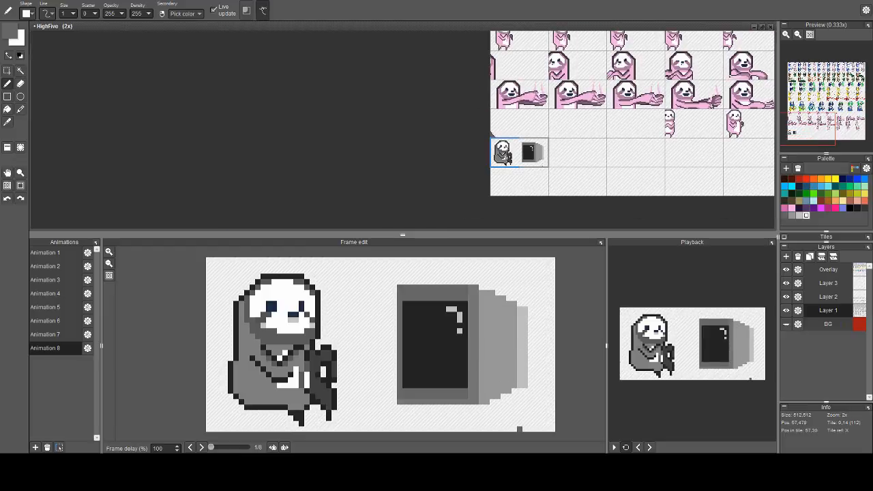
scroll(532, 347, down, 6)
drag(509, 360, 427, 345)
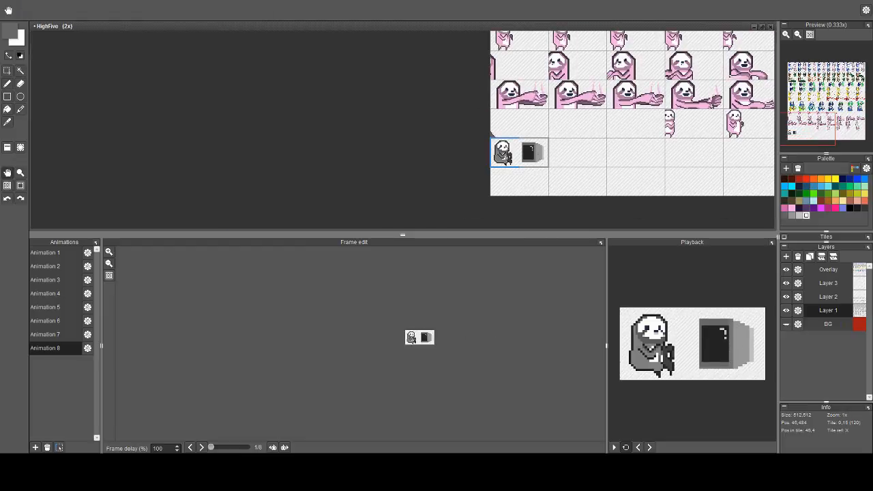
scroll(427, 350, up, 2)
scroll(427, 352, down, 1)
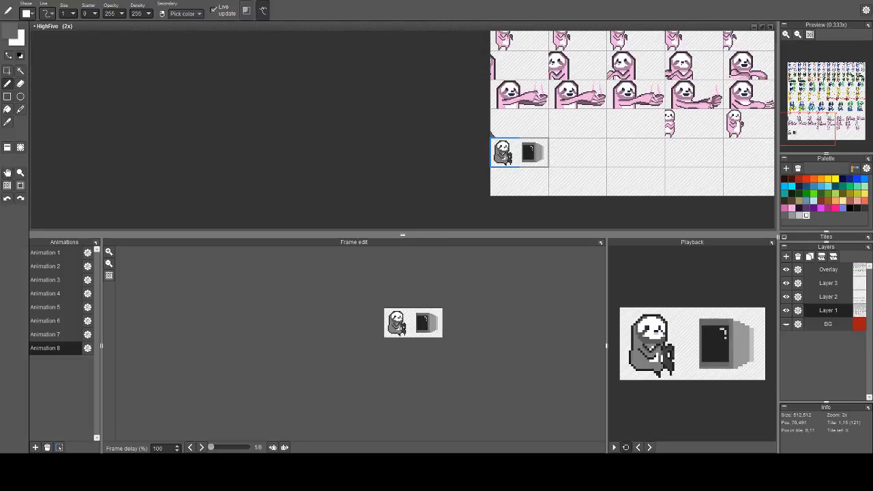
scroll(440, 345, down, 3)
scroll(450, 346, up, 1)
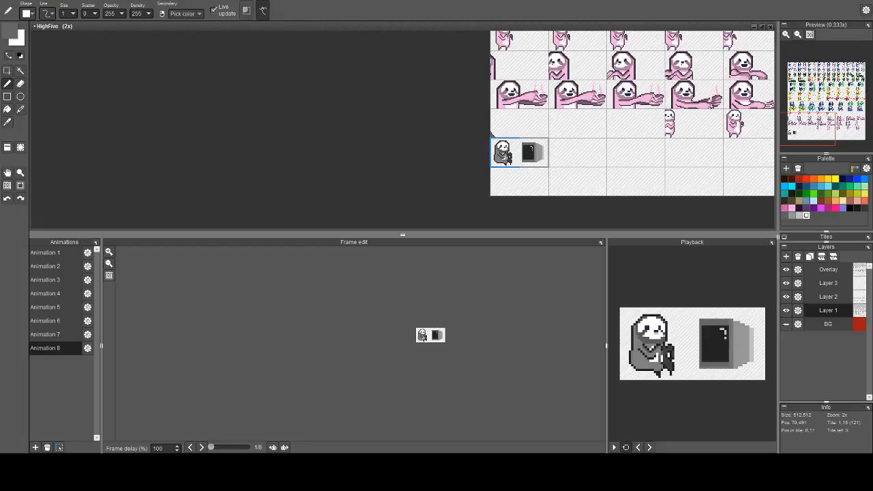
Delete the light grey strip at the very back of the monitor and erase the stray pixel left beside it
scroll(440, 335, up, 3)
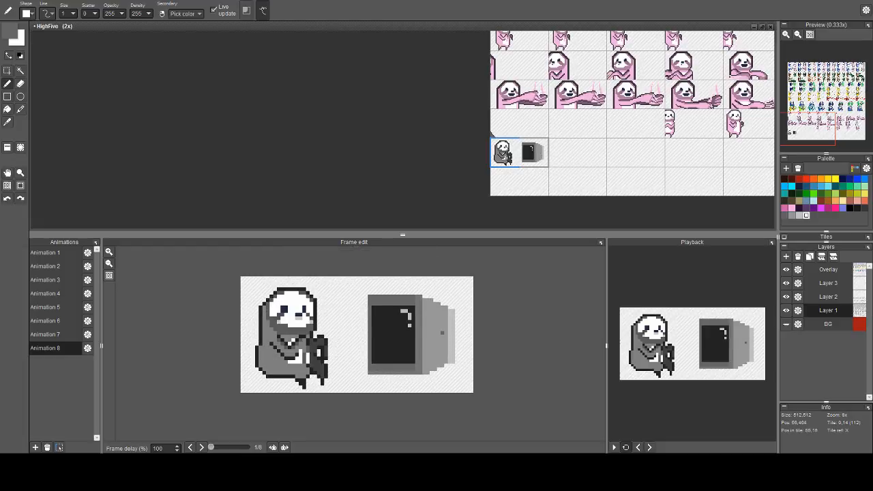
drag(532, 178, 570, 183)
scroll(569, 183, up, 3)
drag(610, 81, 612, 111)
scroll(612, 111, up, 2)
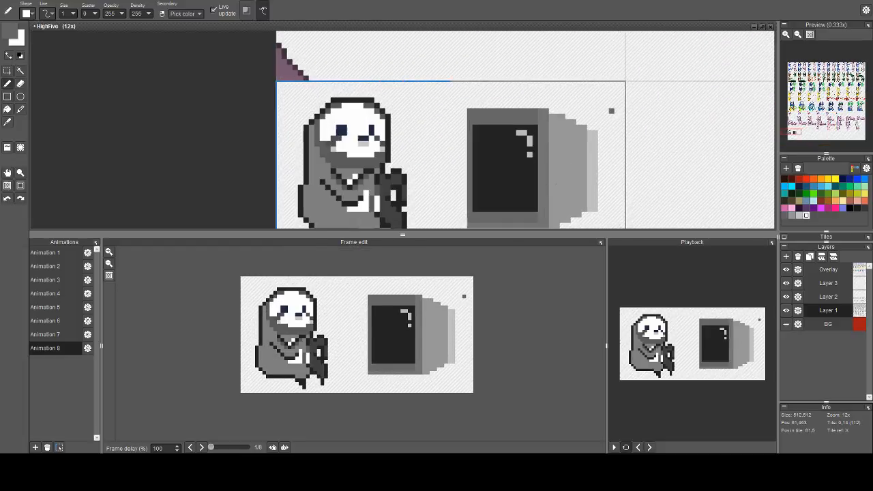
key(w)
click(592, 136)
key(Delete)
key(b)
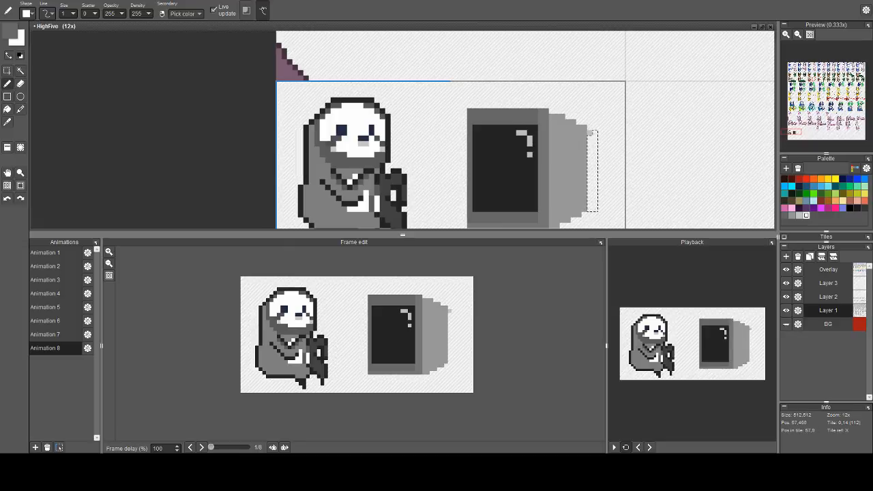
key(e)
key(ctrl+d)
click(590, 133)
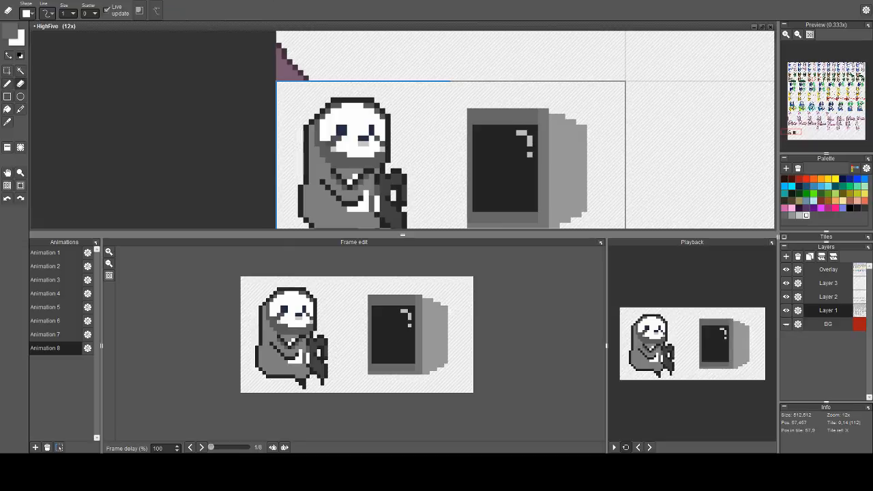
drag(591, 155, 581, 138)
scroll(576, 136, down, 1)
scroll(570, 161, up, 1)
scroll(570, 159, up, 1)
key(b)
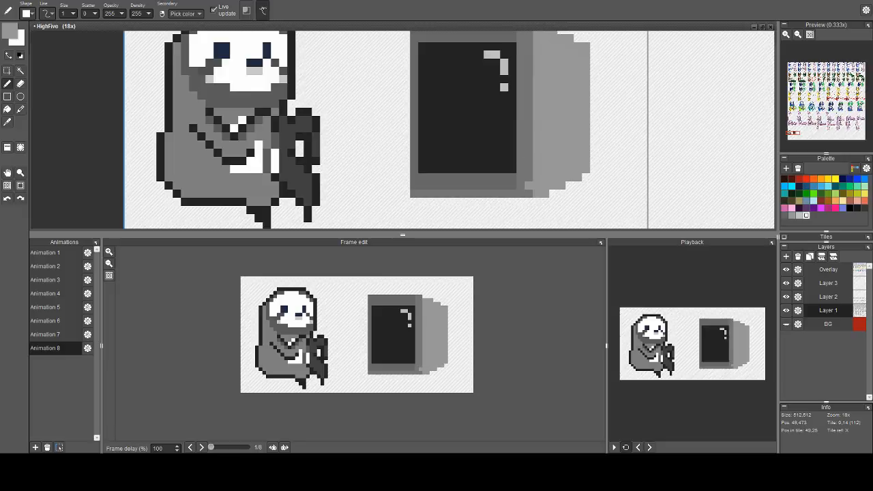
click(519, 169)
scroll(520, 170, down, 1)
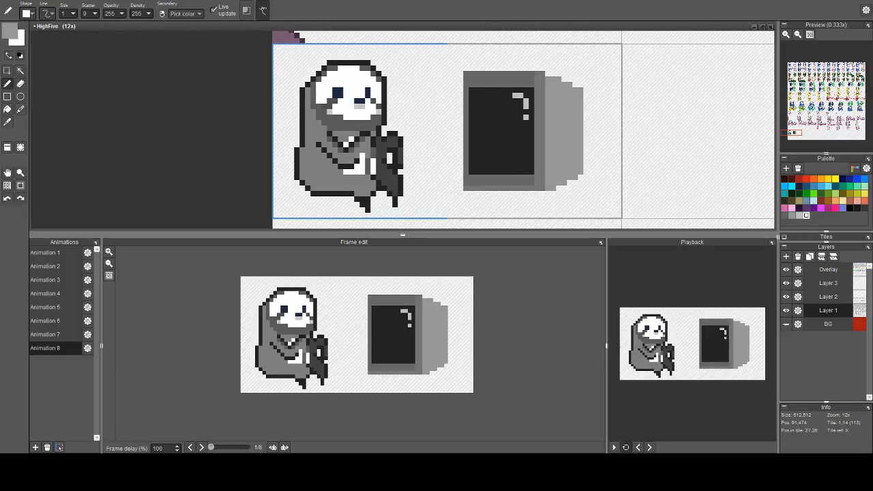
Recolour the monitor with fills: darkest brown for the front frame, dark red for the side and lower edge, red for the rear section
click(791, 179)
click(785, 179)
key(f)
click(525, 180)
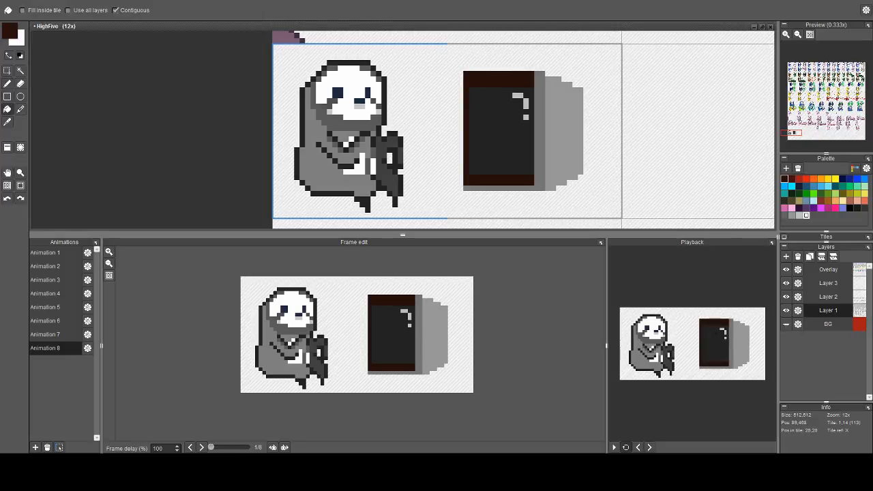
click(791, 179)
click(537, 178)
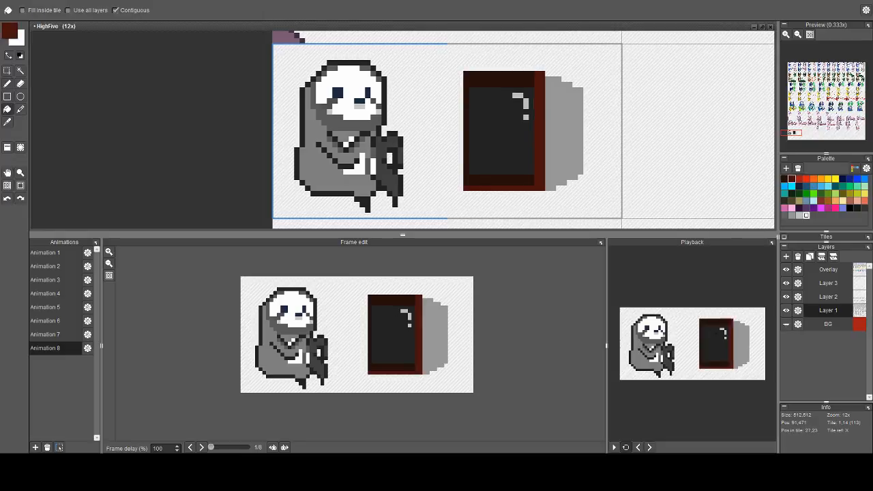
click(799, 179)
click(567, 137)
Pick the darker shade #871a1d of the red and fill the rear section's remaining grey edge strips with it
scroll(589, 141, down, 3)
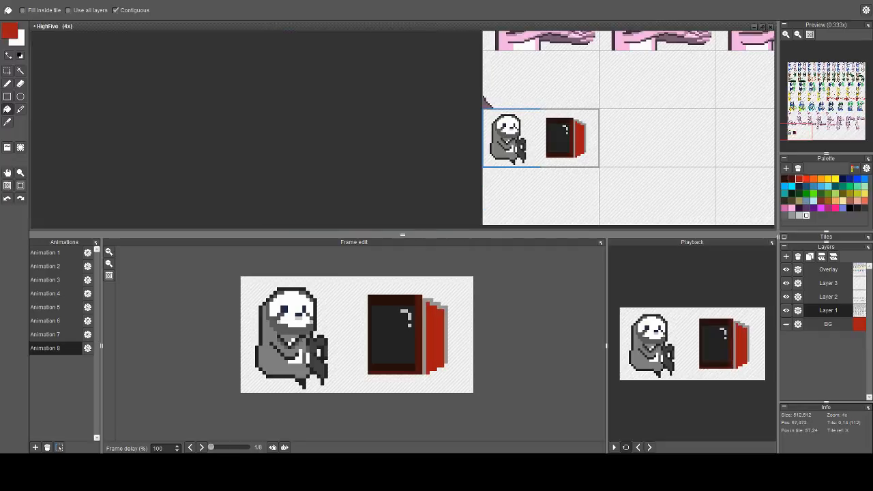
scroll(585, 142, up, 2)
scroll(558, 116, up, 4)
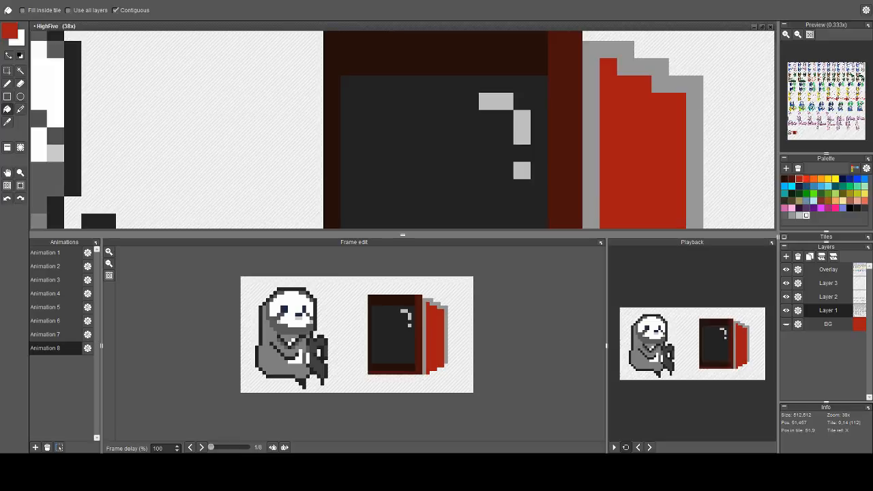
click(9, 31)
click(278, 75)
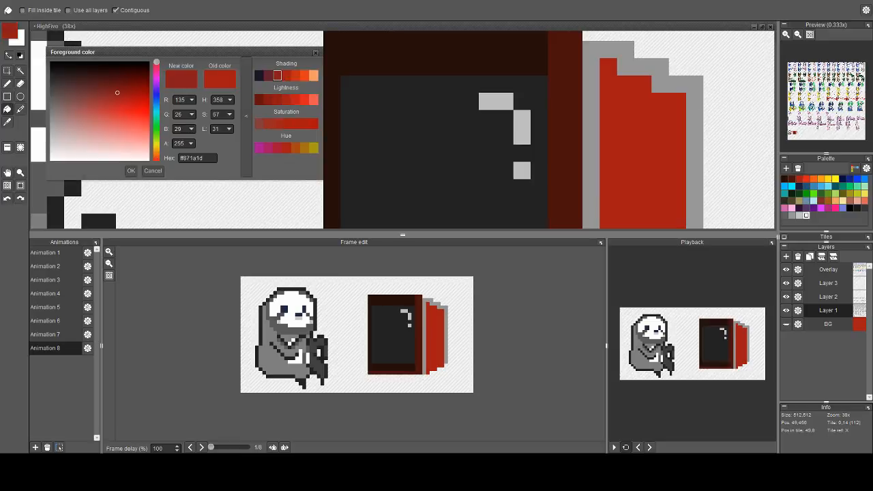
click(590, 51)
scroll(620, 104, down, 2)
click(656, 170)
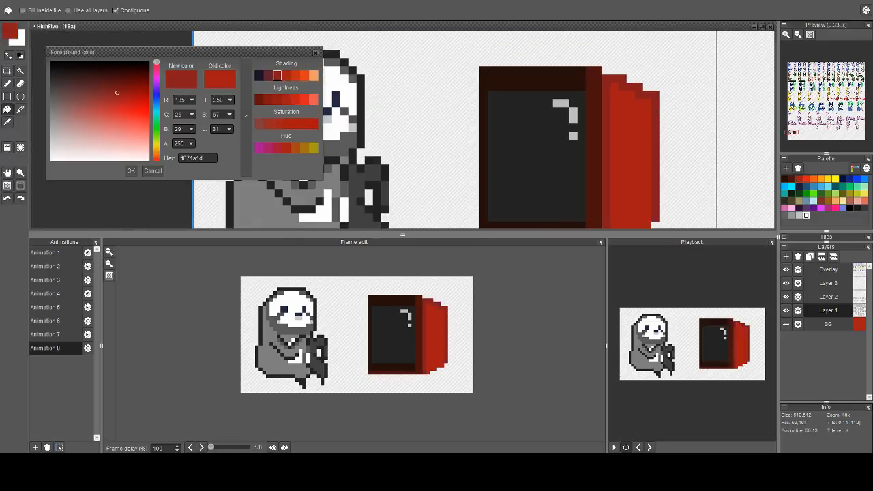
key(space)
drag(648, 185, 639, 152)
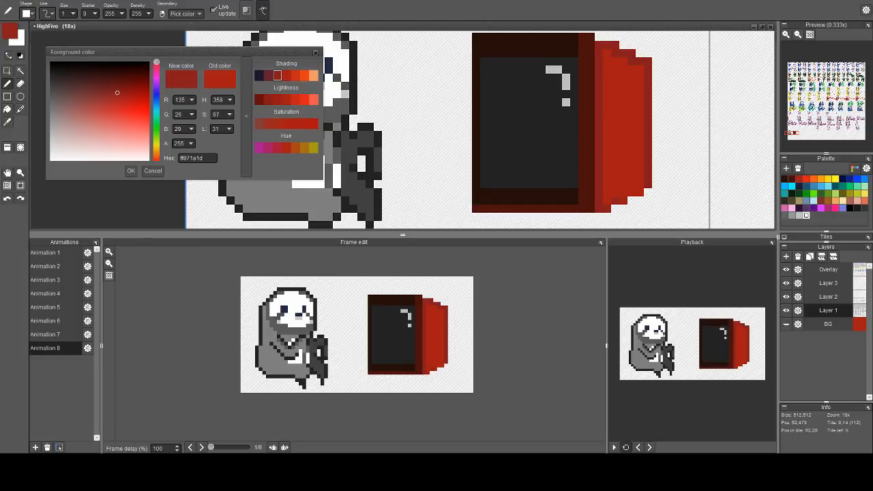
scroll(638, 188, down, 2)
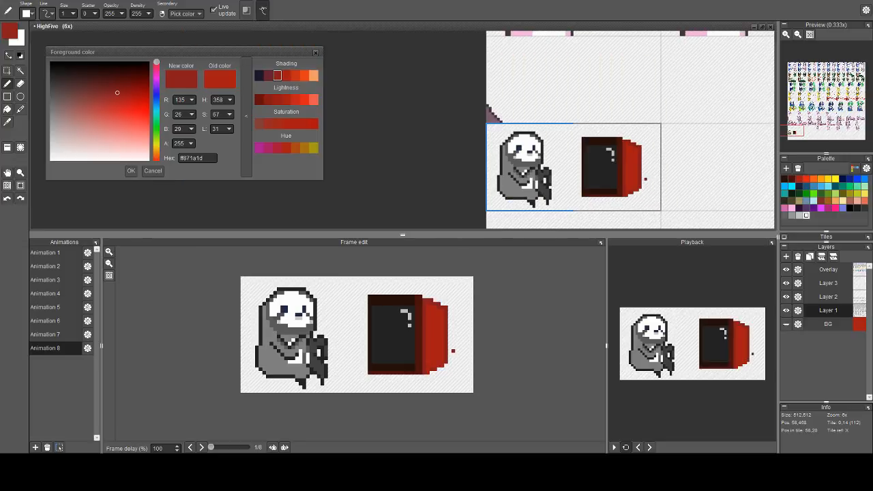
scroll(645, 174, up, 3)
scroll(605, 109, down, 1)
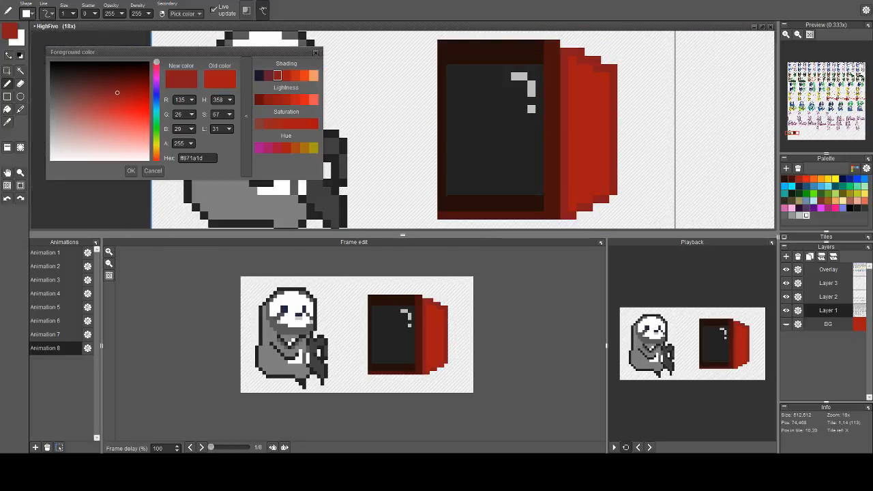
Try three staggered vertical stripes in yellow #ffdf17 on the monitor's red rear section, and undo them
click(828, 179)
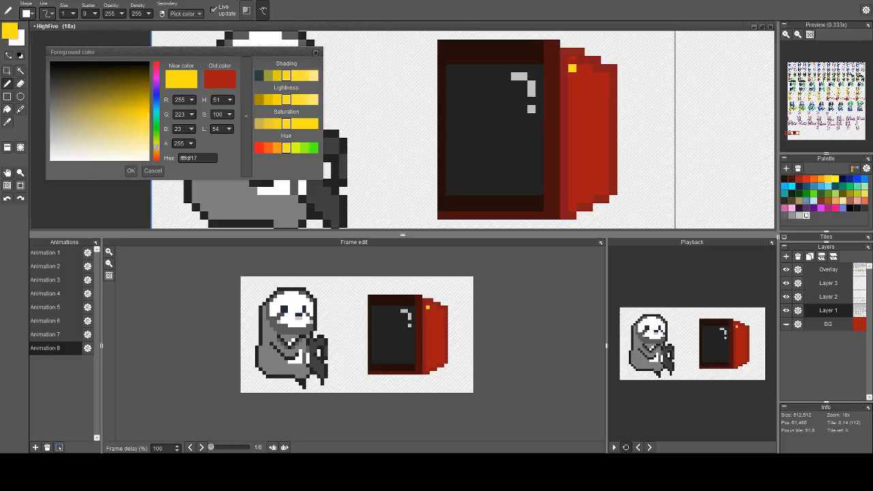
drag(571, 68, 572, 142)
drag(588, 109, 589, 166)
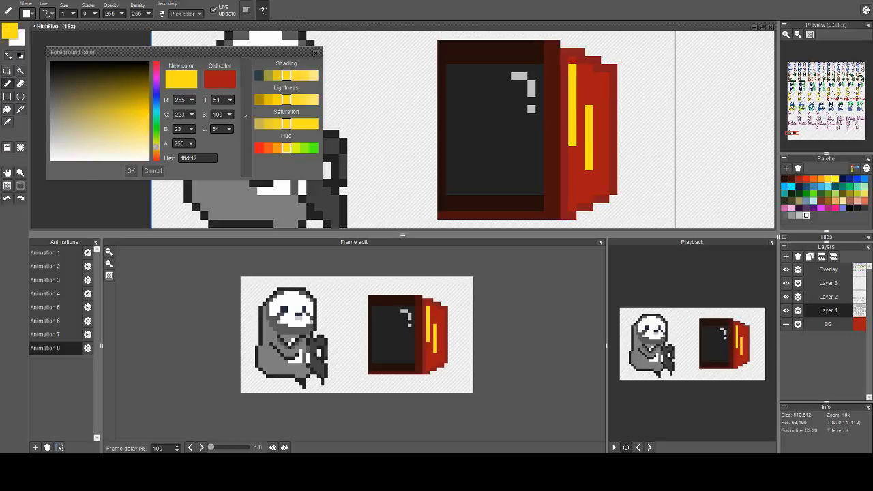
drag(605, 130, 605, 176)
key(ctrl+z)
key(ctrl+z)
key(ctrl+z)
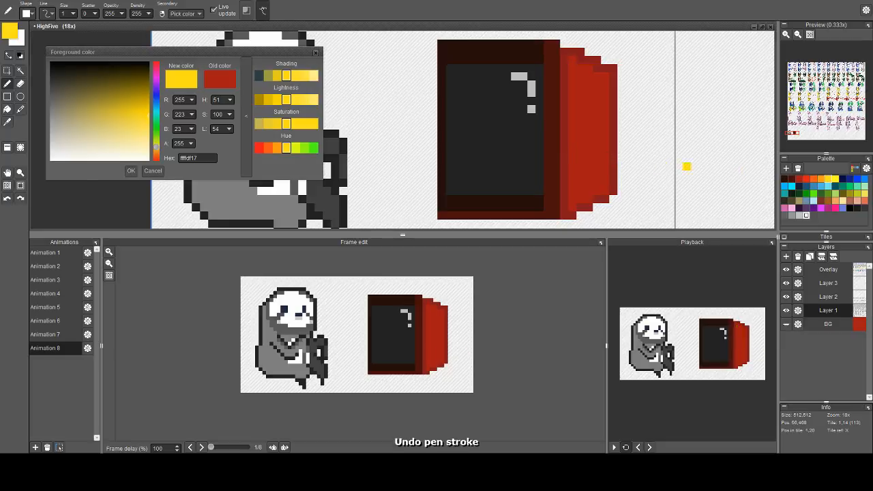
click(821, 179)
scroll(547, 127, down, 2)
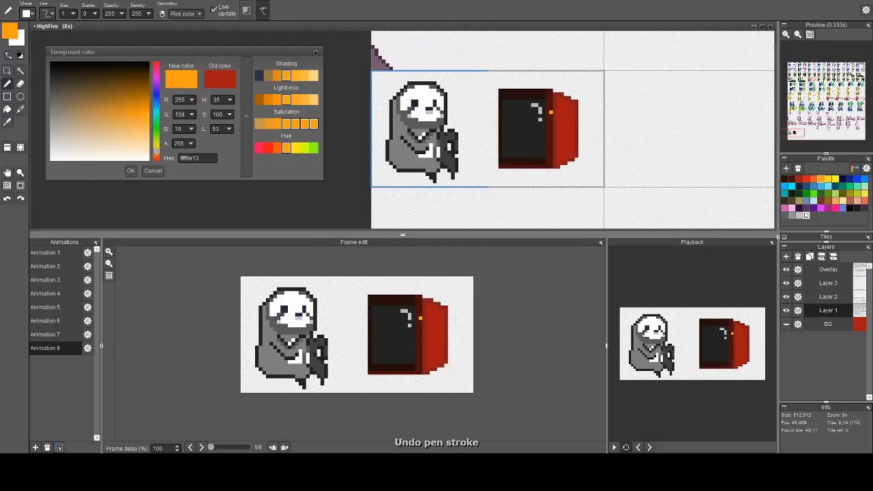
right_click(571, 132)
scroll(573, 133, up, 3)
drag(573, 134, 648, 173)
scroll(539, 79, down, 1)
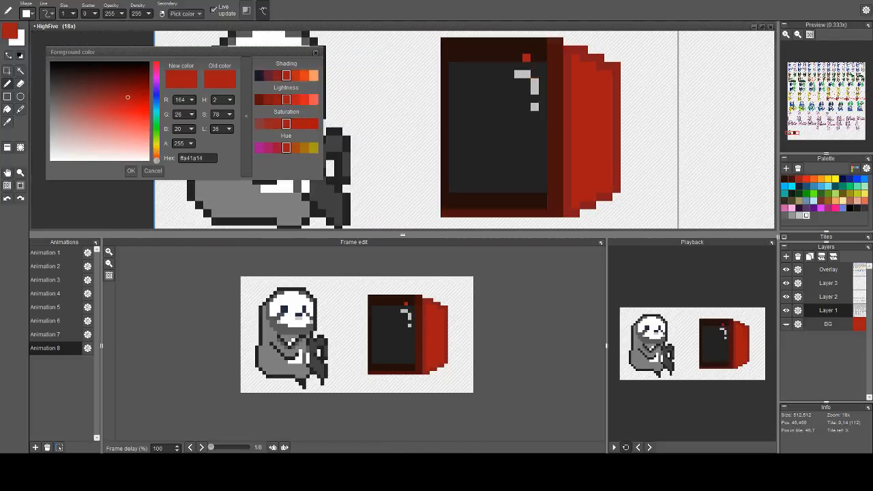
Try painting the monitor's side strip in the front frame's darkest brown #240f09, and undo the stroke
right_click(526, 58)
mouse_move(551, 42)
mouse_down()
mouse_move(560, 117)
mouse_move(551, 204)
mouse_move(559, 205)
mouse_move(559, 42)
mouse_up()
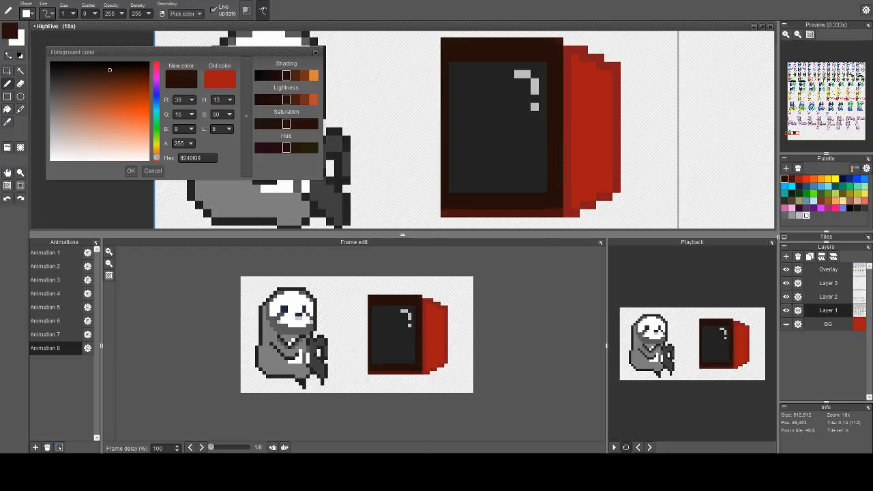
scroll(562, 96, down, 2)
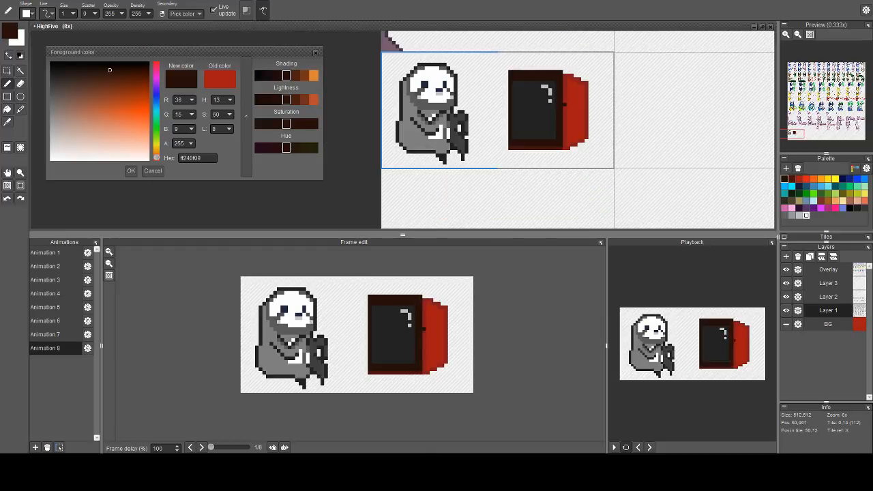
key(ctrl+z)
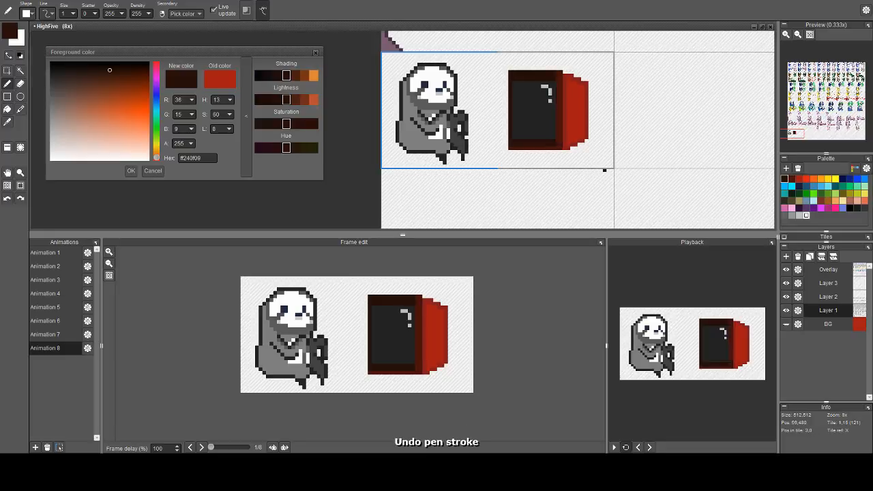
Sample the dark red of the monitor's side strip and lighten it to #6e1912 as the drawing colour
scroll(605, 170, up, 2)
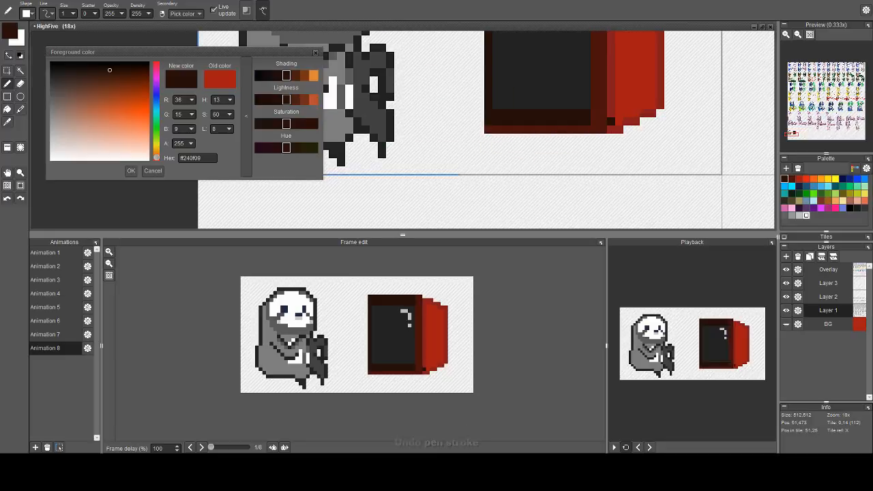
click(603, 129)
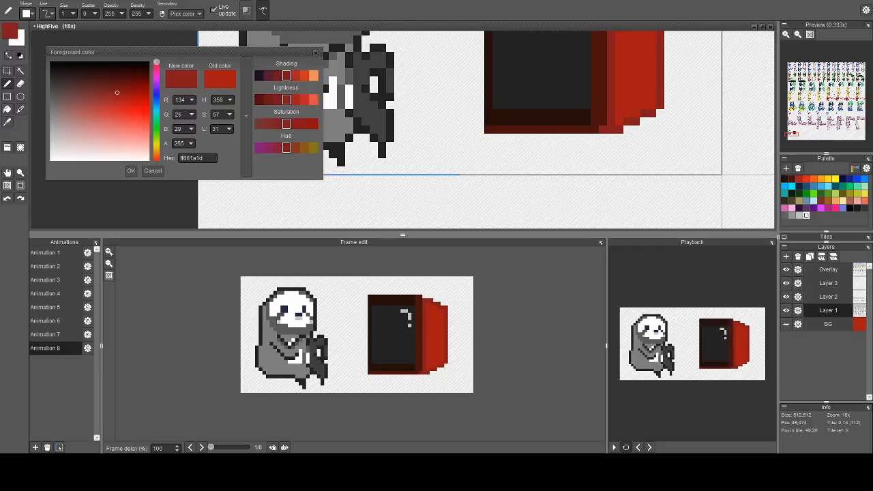
right_click(603, 121)
key(c)
key(c)
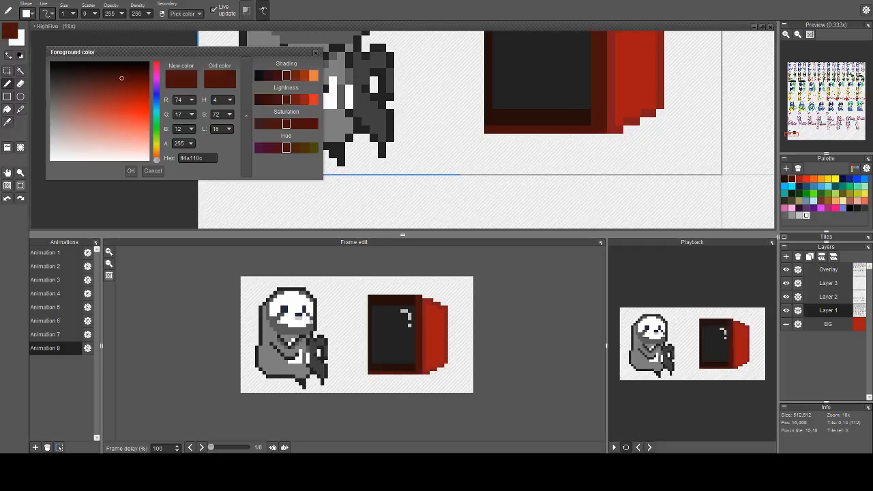
click(295, 100)
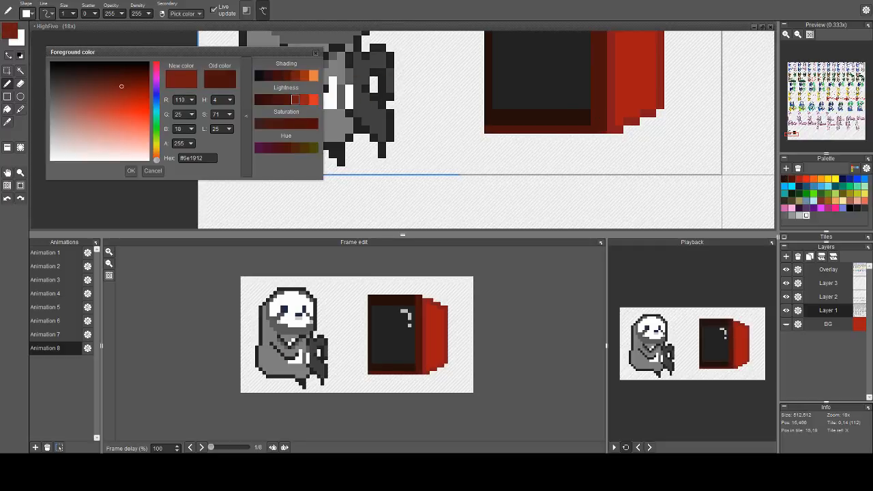
click(316, 53)
Try filling the side strip together with the frame's lower edge in #6e1912, and undo the fill
drag(531, 63, 491, 130)
drag(555, 56, 542, 70)
key(f)
click(547, 81)
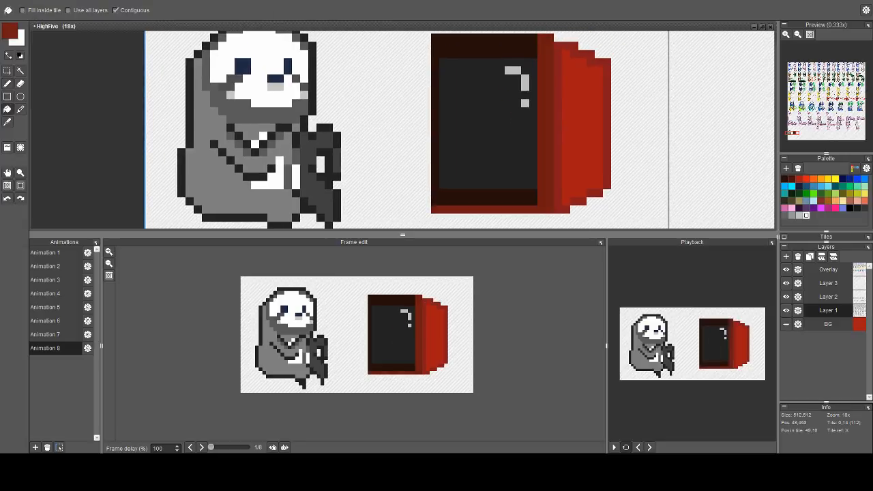
scroll(553, 86, down, 2)
scroll(554, 133, up, 3)
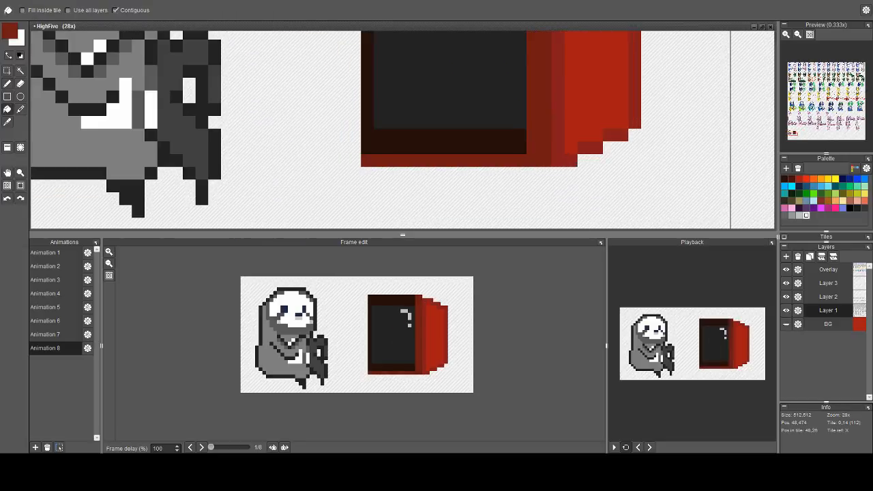
key(ctrl+z)
Close off the side strip from the lower edge with one corner pixel and fill only the side strip with #6e1912
key(b)
click(533, 160)
key(f)
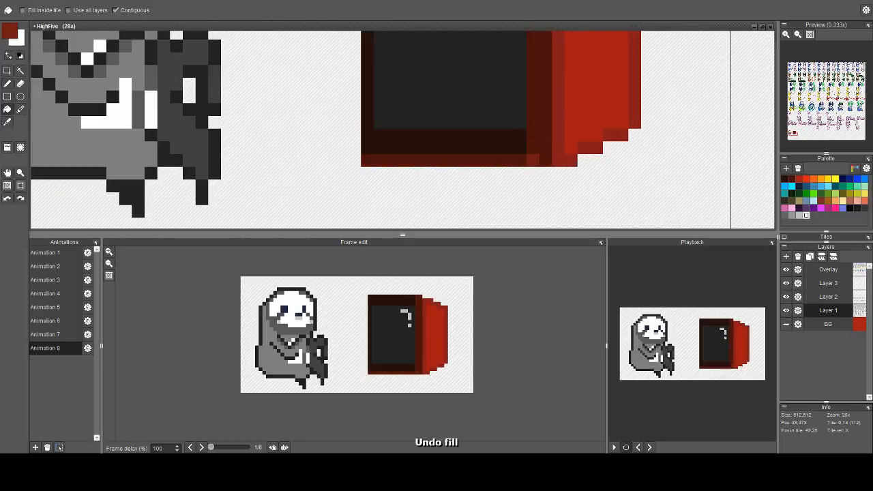
click(541, 144)
scroll(541, 144, down, 2)
drag(541, 144, 540, 181)
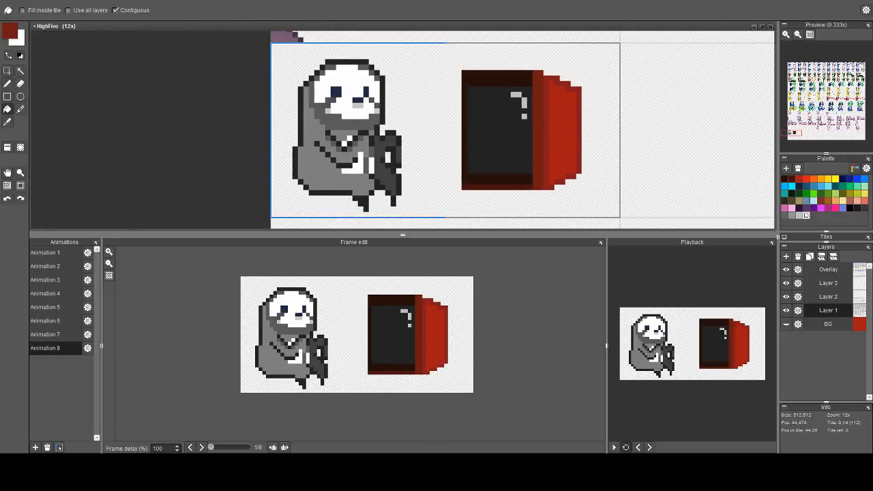
Sample the lower edge's dark red #4a110c, try shading the upper part of the front frame with it, and undo strokes
right_click(519, 187)
scroll(541, 72, up, 2)
key(b)
mouse_move(516, 75)
mouse_down()
mouse_move(516, 101)
mouse_move(450, 100)
mouse_move(452, 75)
mouse_move(511, 75)
mouse_move(516, 88)
mouse_up()
key(ctrl+z)
key(ctrl+z)
key(ctrl+z)
key(ctrl+z)
key(ctrl+z)
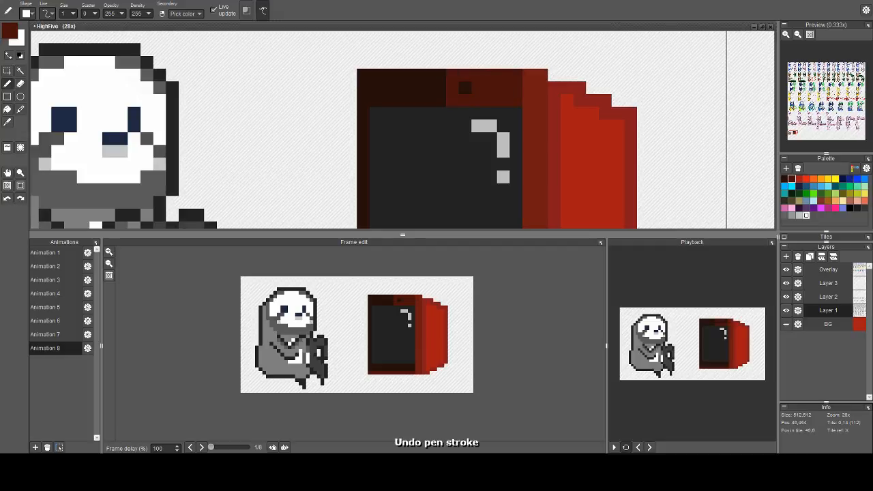
Try more dark red shading on the front frame near the side strip, and undo the remaining strokes
scroll(463, 60, down, 3)
drag(481, 132, 479, 129)
key(ctrl+z)
key(ctrl+z)
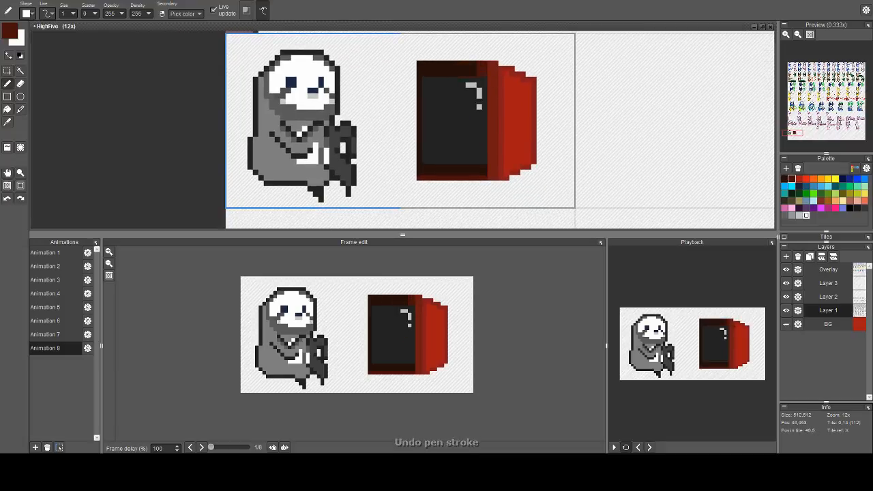
drag(483, 167, 483, 133)
key(ctrl+z)
Sample the monitor's reds and the screen's dark grey in the foreground colour picker to compare their colour values
drag(475, 93, 470, 107)
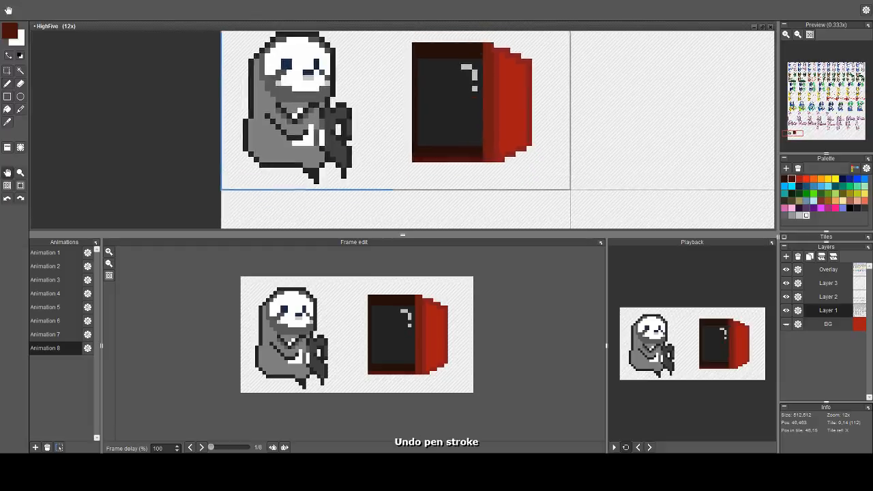
scroll(470, 107, down, 2)
click(10, 31)
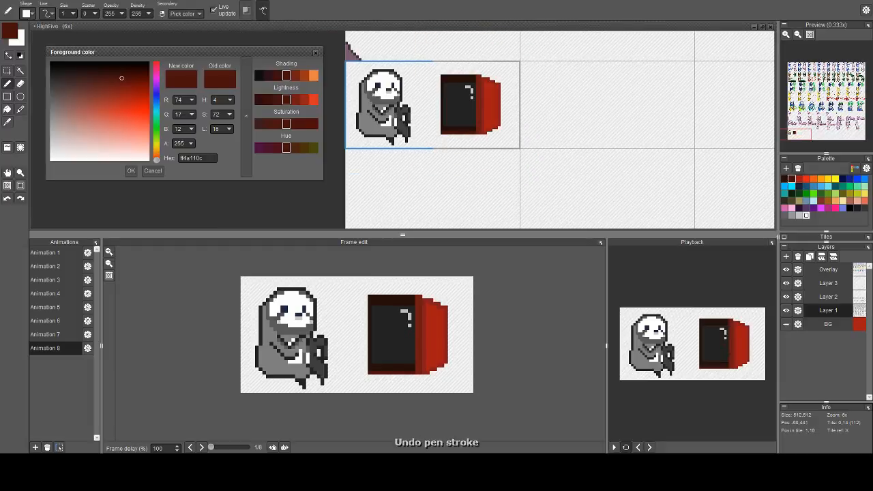
right_click(491, 98)
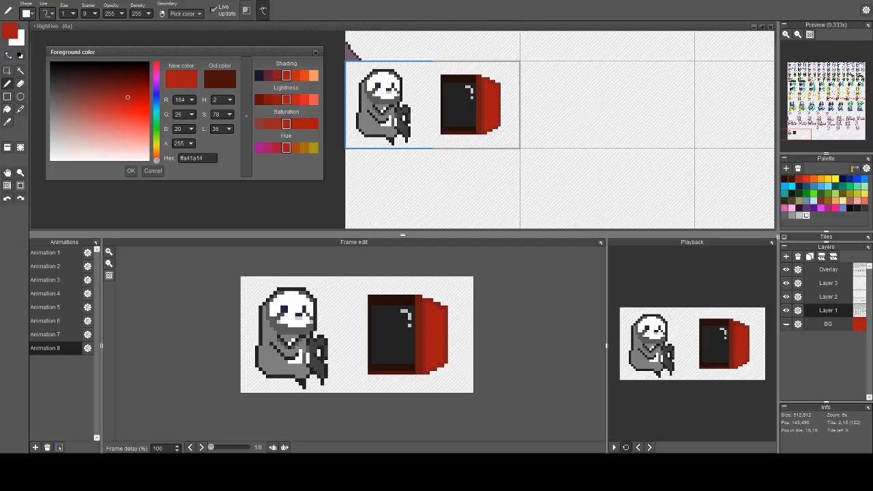
click(806, 178)
click(814, 193)
click(806, 194)
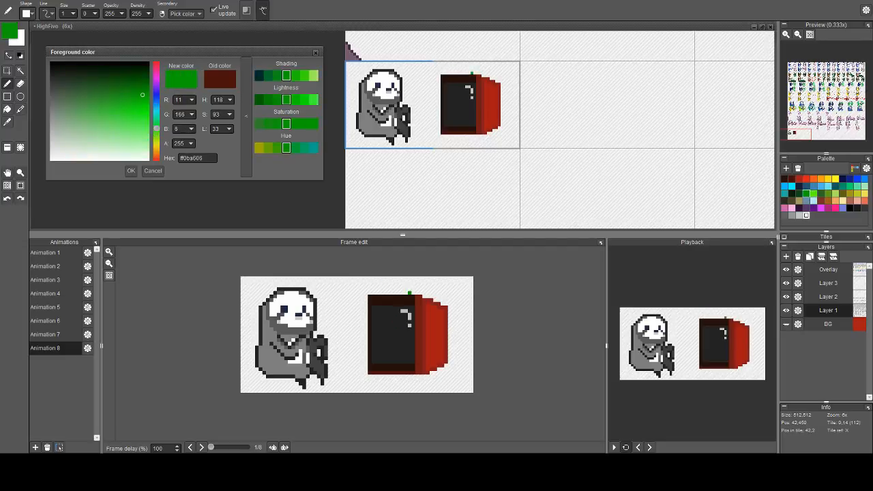
alt+click(465, 112)
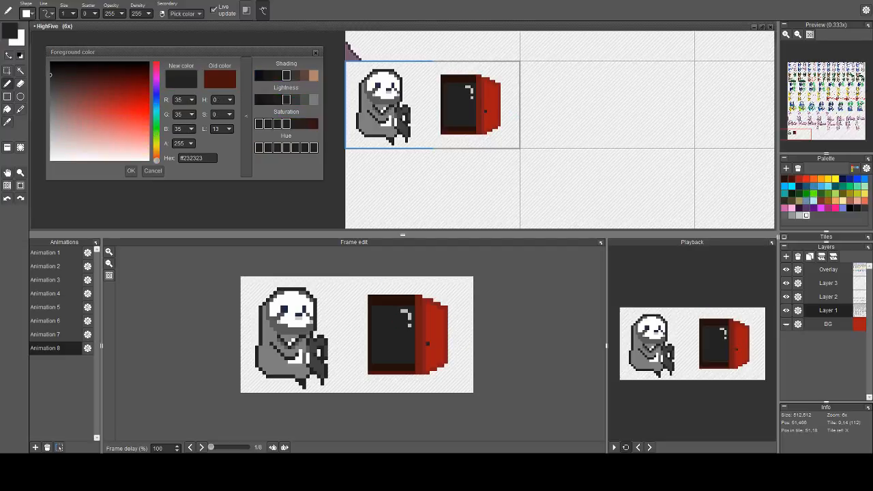
click(128, 98)
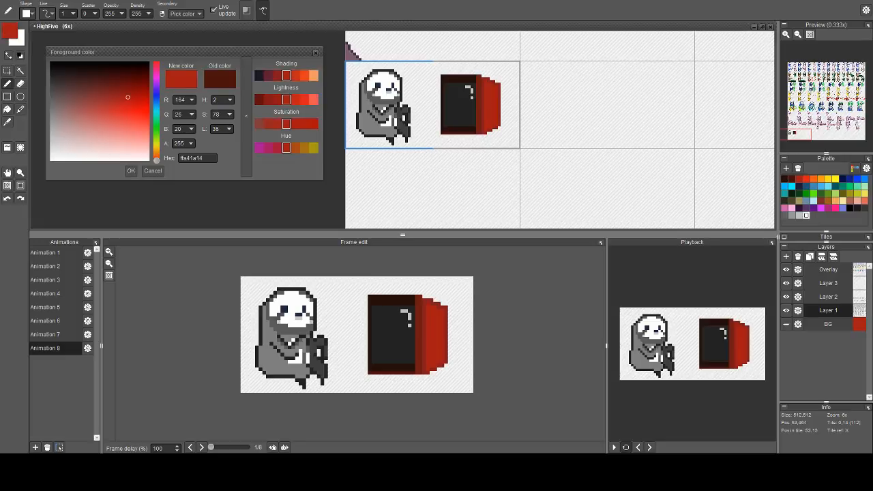
click(50, 75)
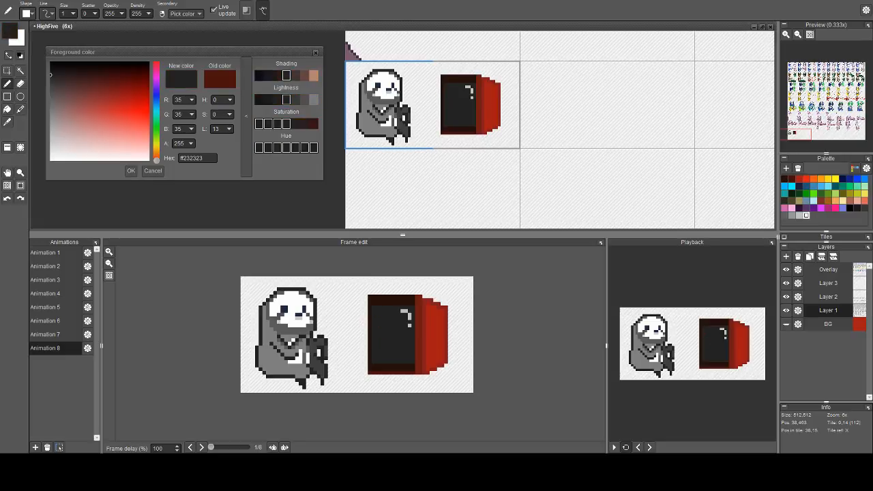
right_click(380, 300)
right_click(424, 318)
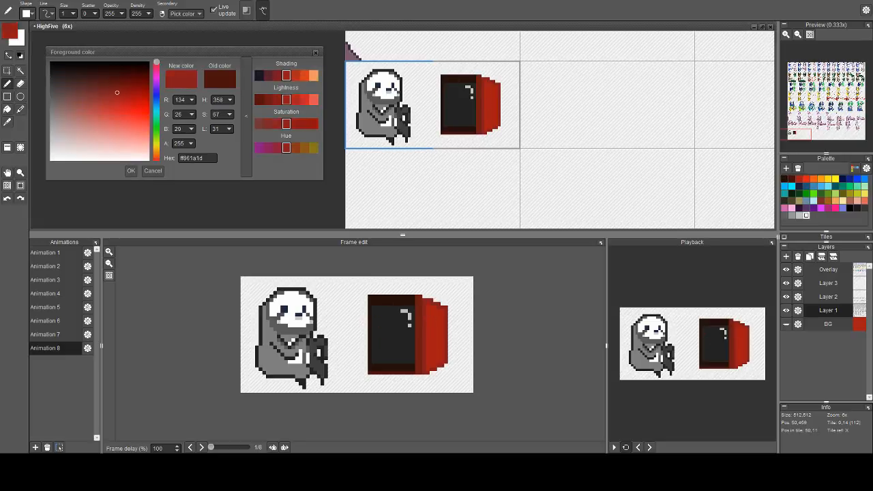
right_click(417, 318)
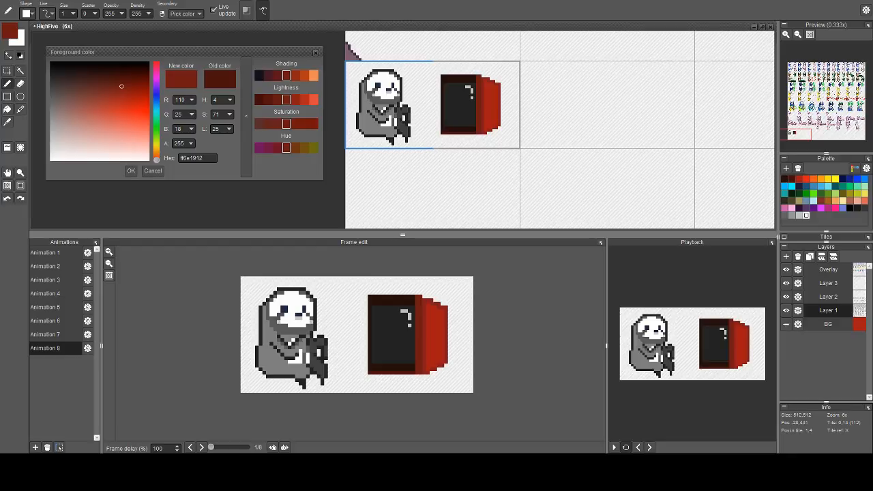
click(315, 52)
Sample the upper frame's darkest brown and mix a dark red #3b0e10 from it as the foreground colour
key(space)
drag(489, 115, 513, 99)
scroll(466, 84, up, 2)
key(space)
scroll(511, 99, down, 1)
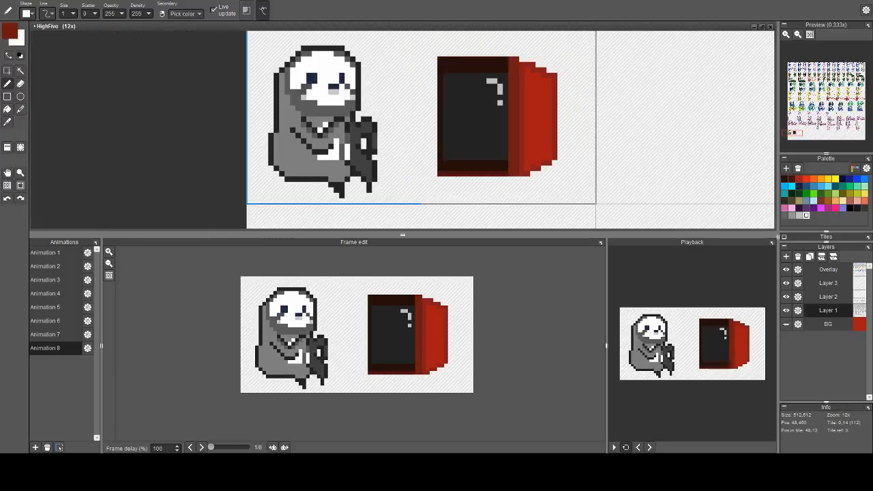
scroll(497, 67, up, 2)
right_click(503, 62)
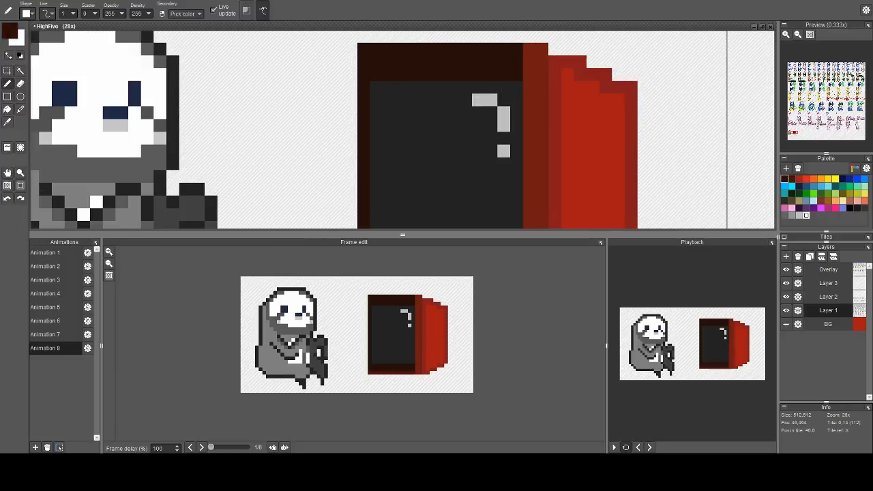
click(9, 30)
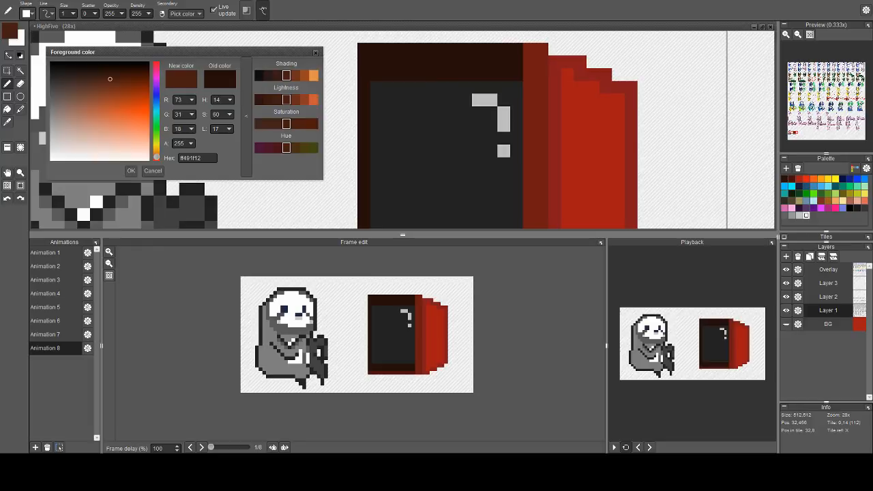
drag(110, 80, 111, 75)
click(156, 62)
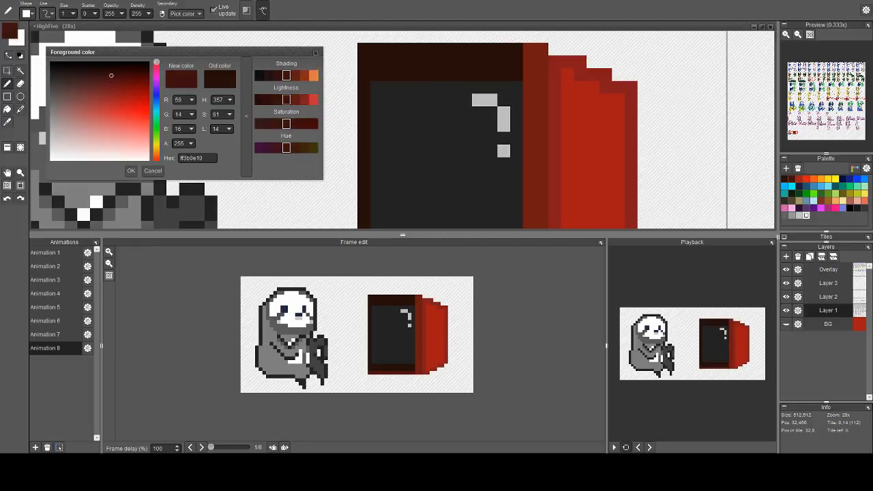
key(Return)
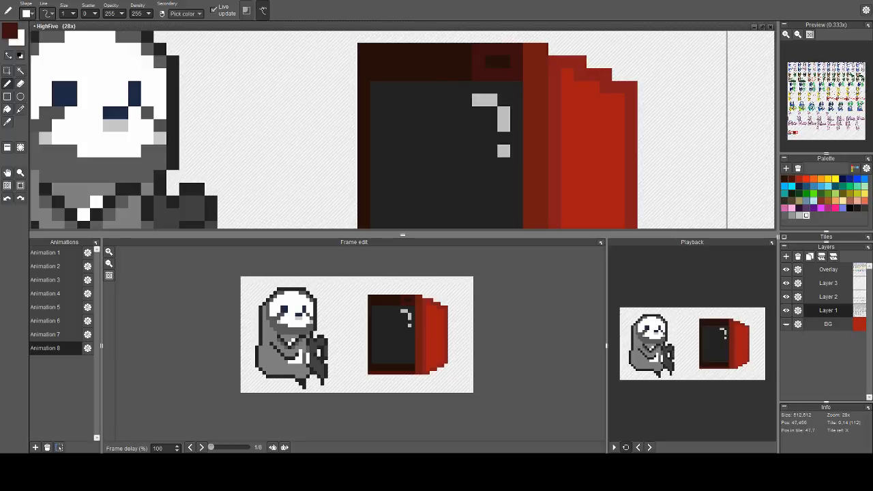
Shade the front frame's upper and lower edges around the screen with #3b0e10, and undo the stray pixel beside the casing
scroll(490, 164, down, 2)
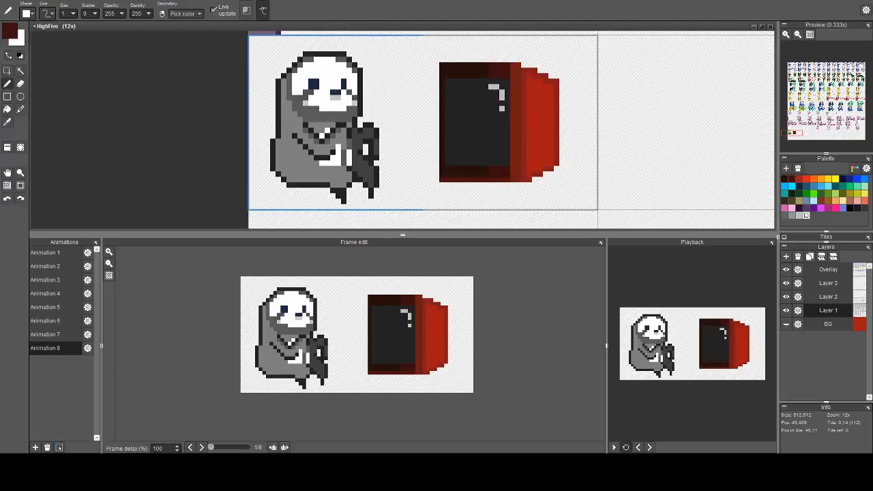
click(567, 114)
key(ctrl+z)
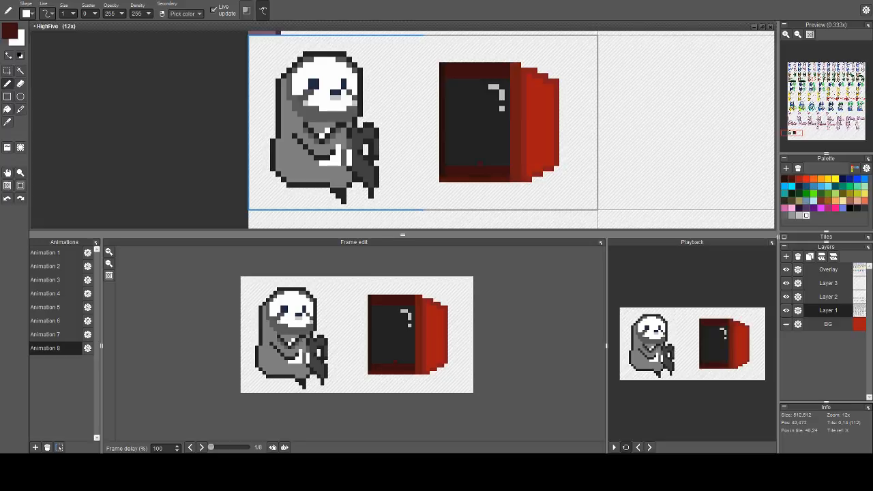
scroll(480, 164, down, 3)
scroll(481, 150, up, 2)
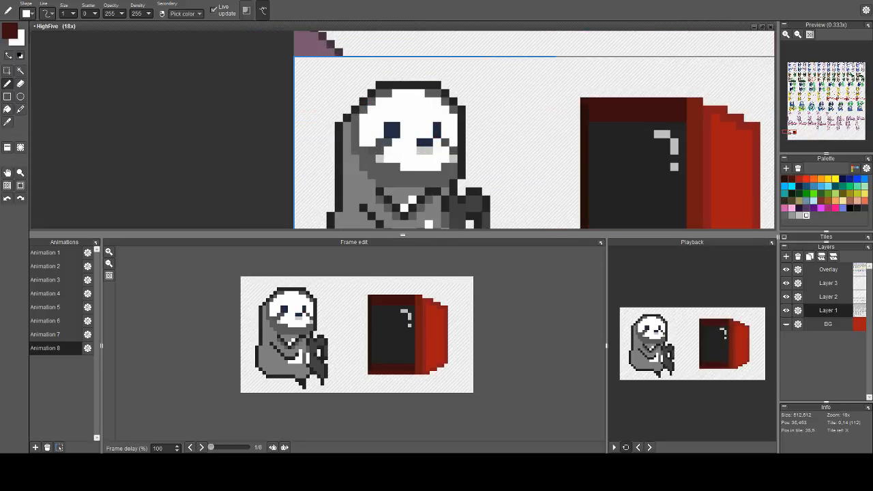
Widen the front frame by one pixel column of the darkest brown along its outer side facing the sloth
scroll(480, 150, down, 1)
drag(514, 79, 515, 157)
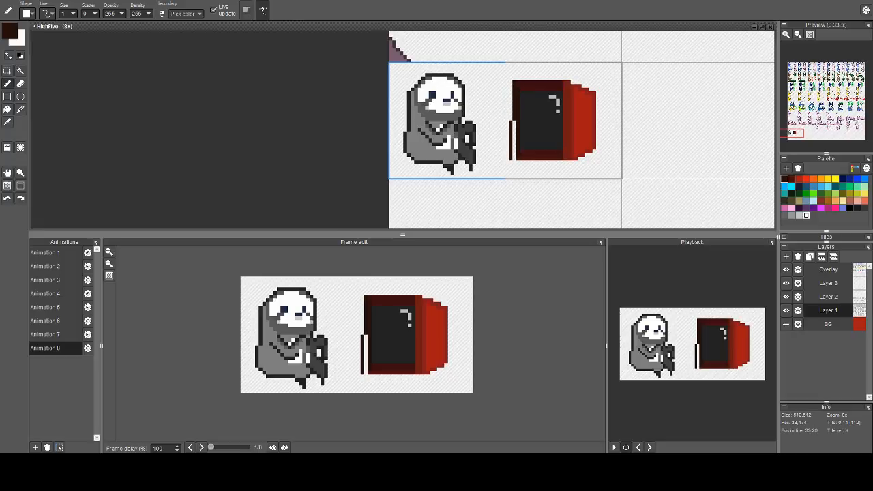
scroll(512, 157, up, 5)
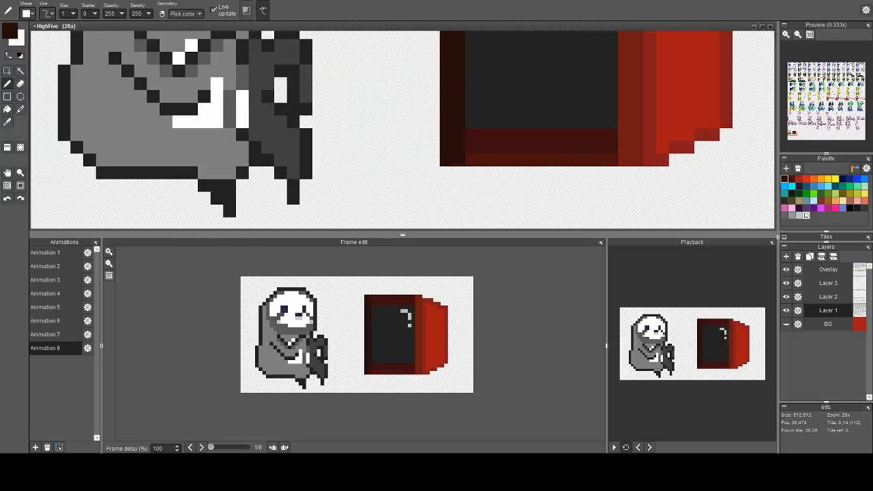
Blend the frame's lower corner facing the sloth using dark reds sampled from the lower edge
right_click(460, 160)
scroll(491, 143, down, 3)
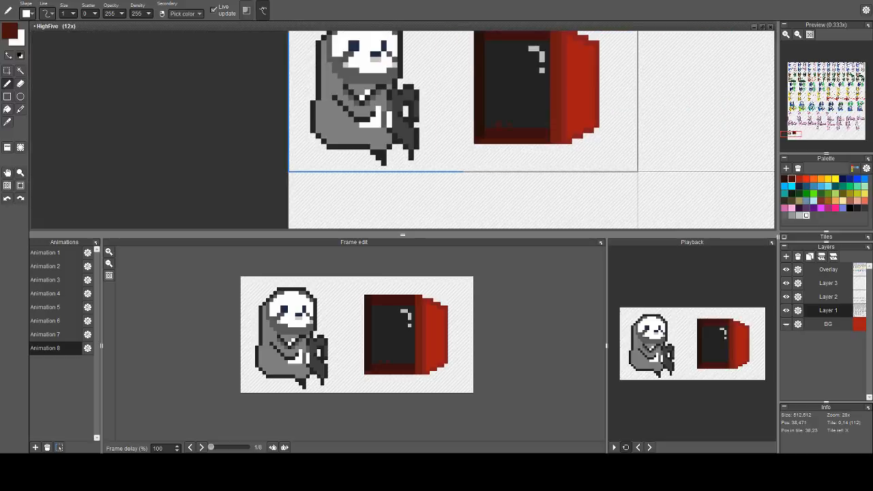
scroll(482, 143, up, 4)
right_click(480, 143)
right_click(515, 145)
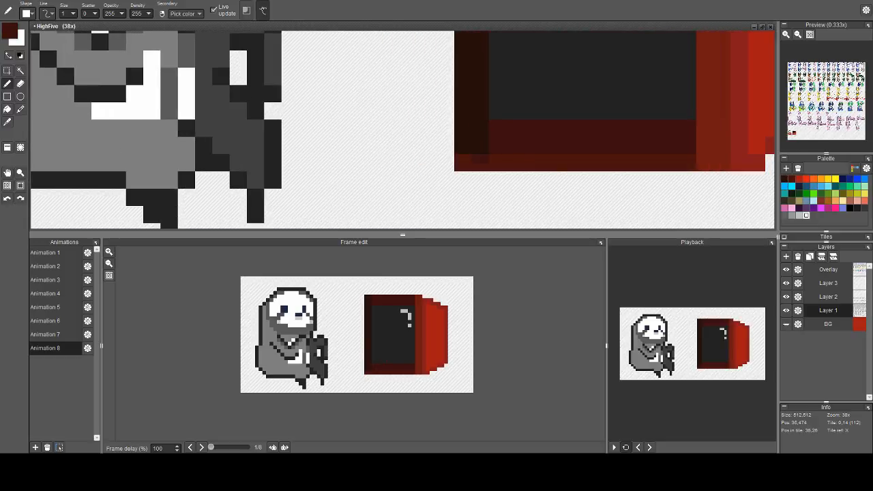
scroll(515, 157, down, 5)
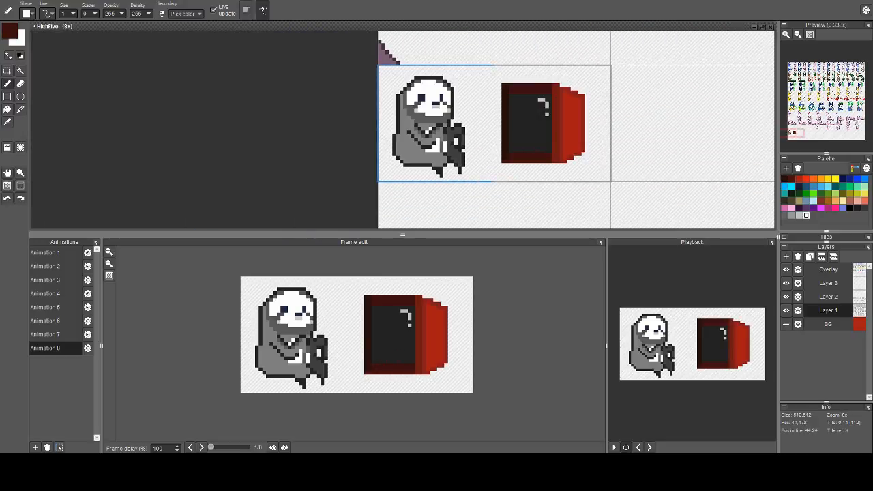
Erase the top pixel row of the front frame and trim the protruding pixels where it meets the casing
scroll(500, 100, up, 4)
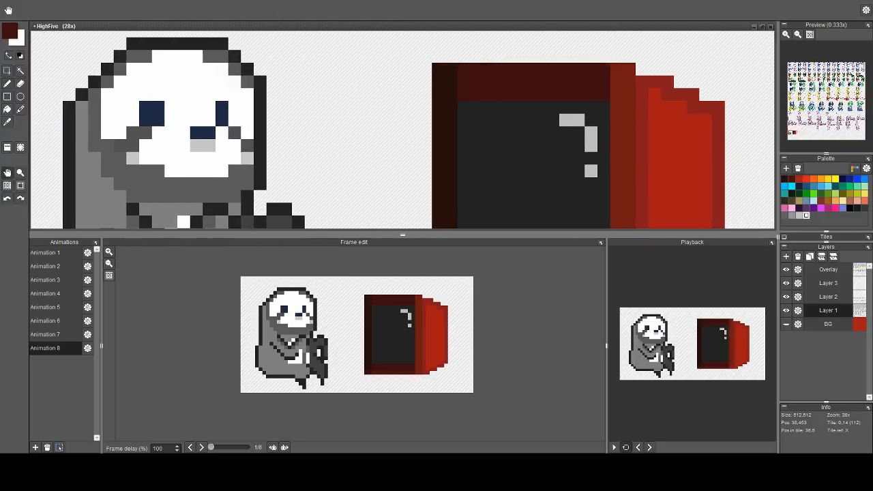
key(e)
drag(421, 70, 613, 70)
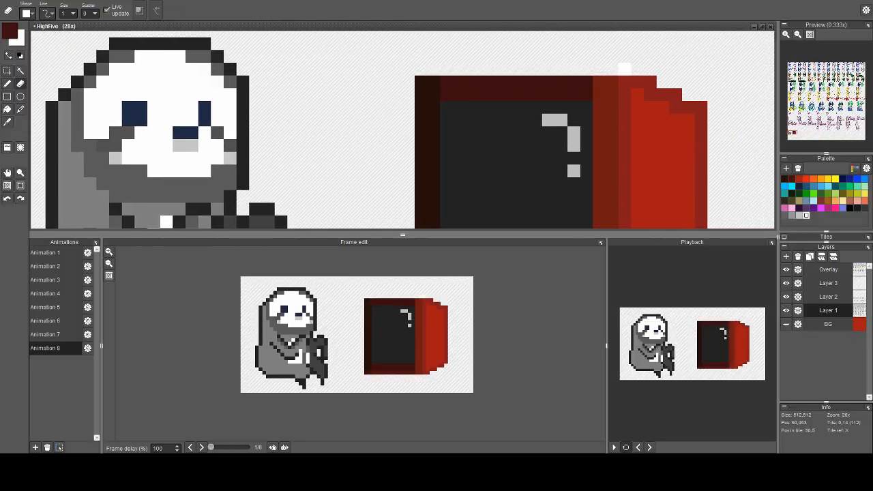
scroll(609, 75, down, 3)
key(space)
scroll(430, 105, down, 2)
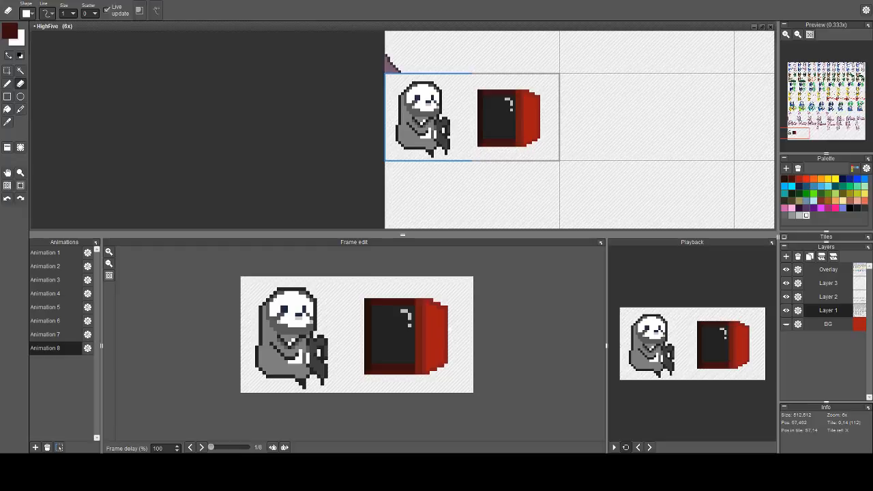
scroll(538, 102, up, 3)
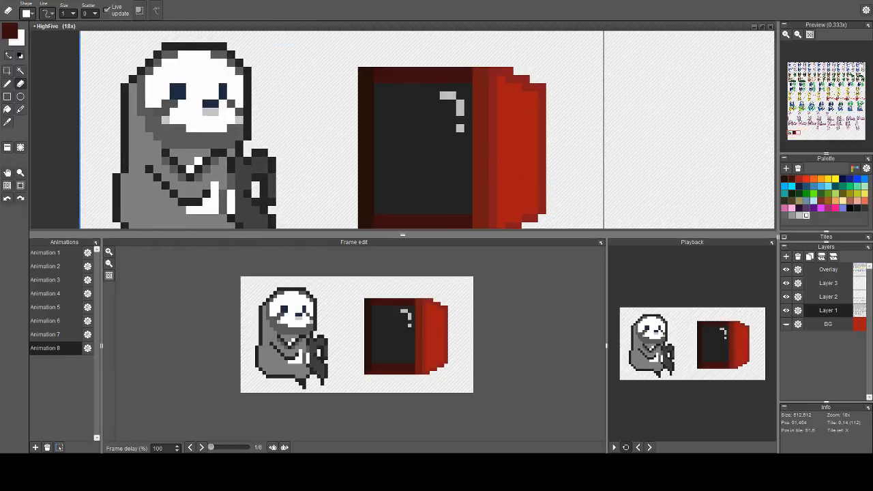
key(space)
drag(550, 95, 547, 78)
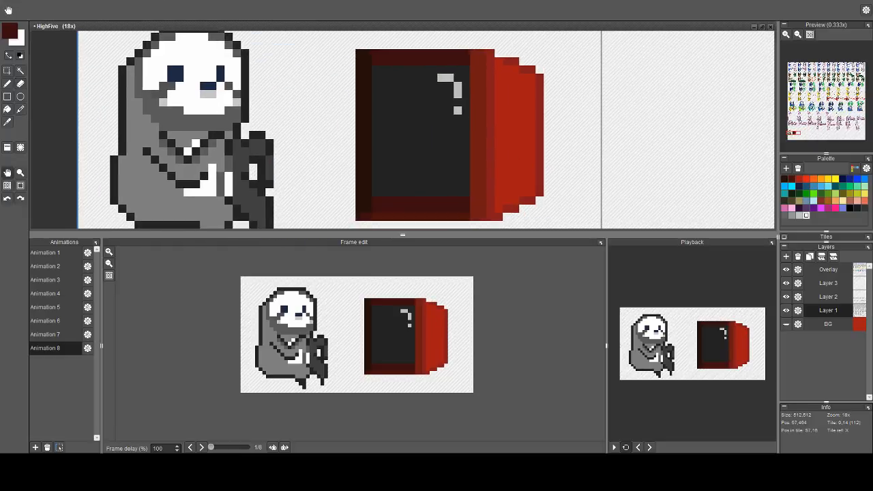
drag(548, 135, 547, 128)
scroll(556, 214, down, 2)
key(space)
drag(534, 169, 556, 127)
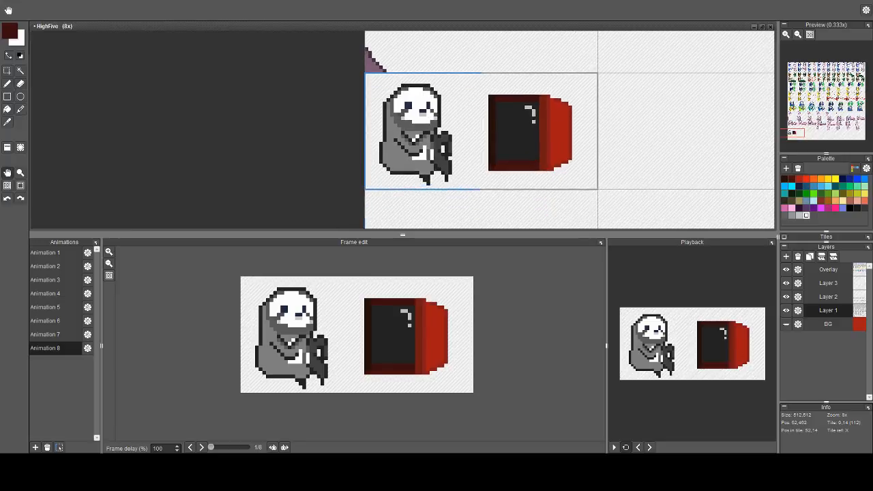
Draw a wide, low rectangular base in dark red under the monitor and fill its gaps solid
scroll(529, 170, up, 2)
click(597, 173)
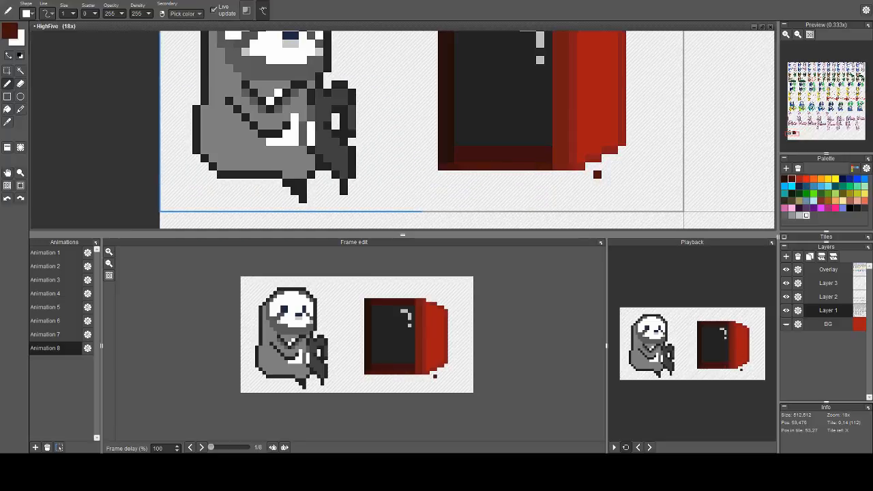
mouse_move(589, 167)
mouse_down()
mouse_move(456, 173)
mouse_move(458, 190)
mouse_move(614, 190)
mouse_move(606, 183)
mouse_move(614, 183)
mouse_move(425, 190)
mouse_move(614, 206)
mouse_move(663, 199)
mouse_move(663, 175)
mouse_move(620, 174)
mouse_up()
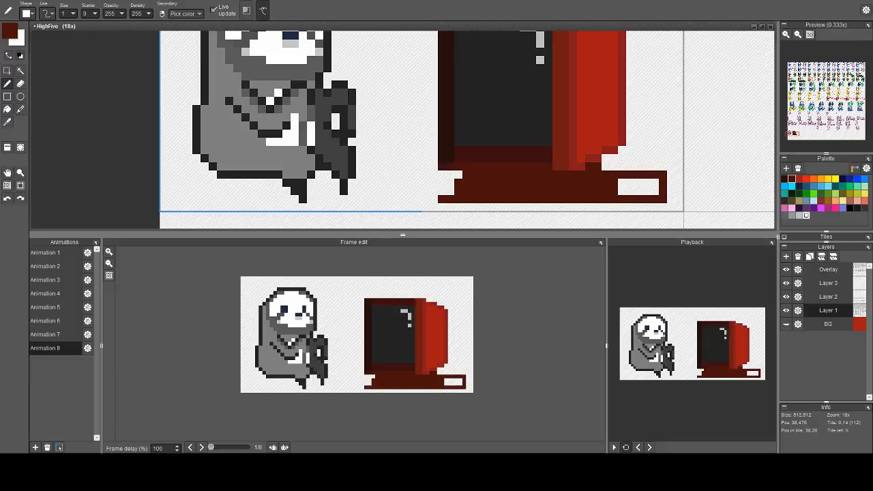
mouse_move(475, 174)
mouse_down()
mouse_move(417, 174)
mouse_move(426, 183)
mouse_move(419, 199)
mouse_move(442, 191)
mouse_up()
key(g)
click(435, 185)
click(647, 187)
scroll(630, 177, down, 1)
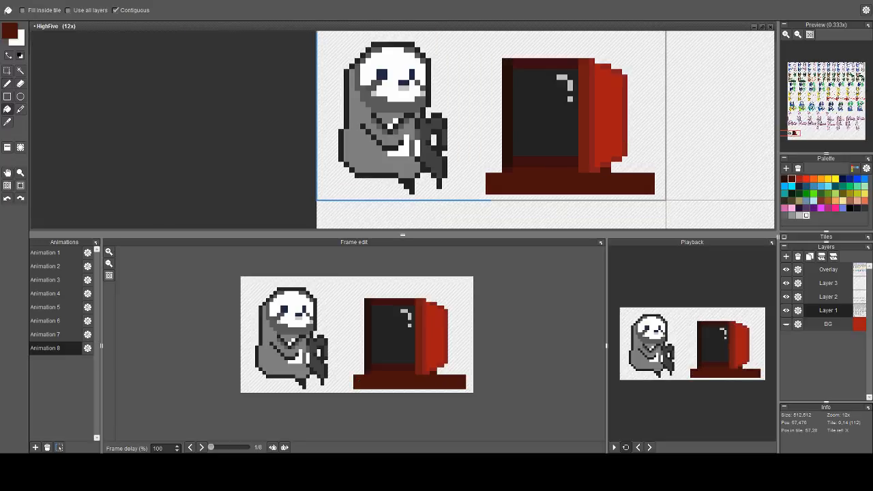
Draw a shadow row in the frame's darkest brown along its lower edge, just above the base
scroll(546, 180, up, 2)
right_click(449, 146)
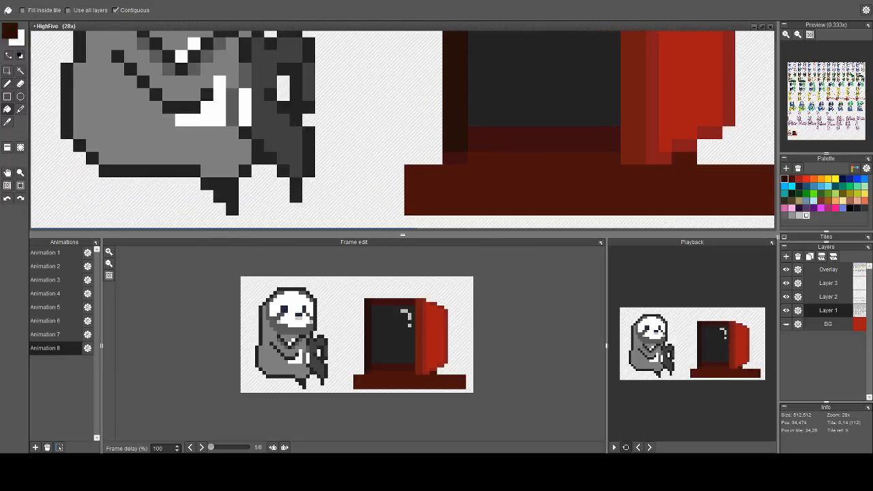
key(b)
drag(474, 157, 615, 158)
scroll(615, 158, down, 2)
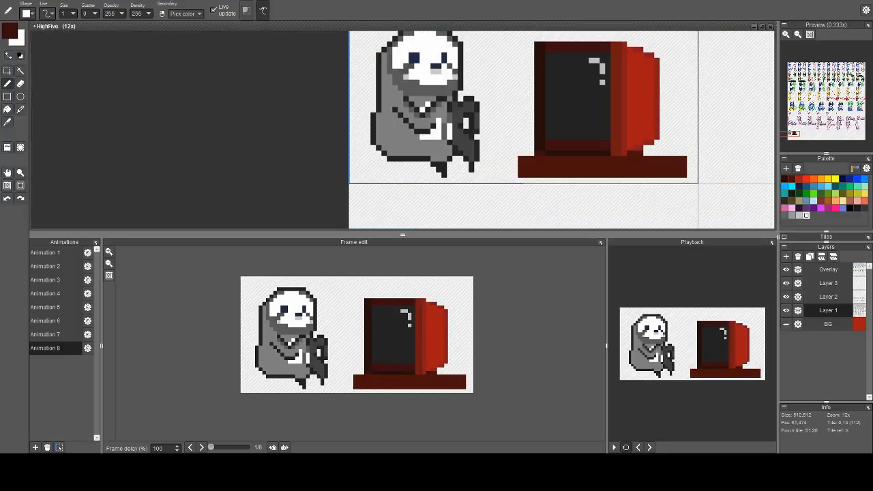
Shade the lower end of the monitor's side strip with dark red pixels where it meets the base
scroll(614, 158, up, 2)
click(564, 176)
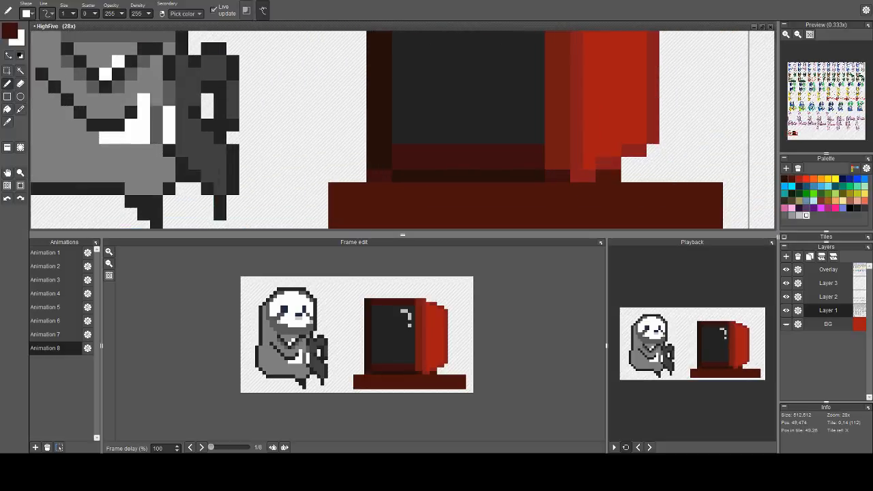
click(551, 164)
click(551, 150)
drag(563, 132, 541, 180)
scroll(541, 180, down, 1)
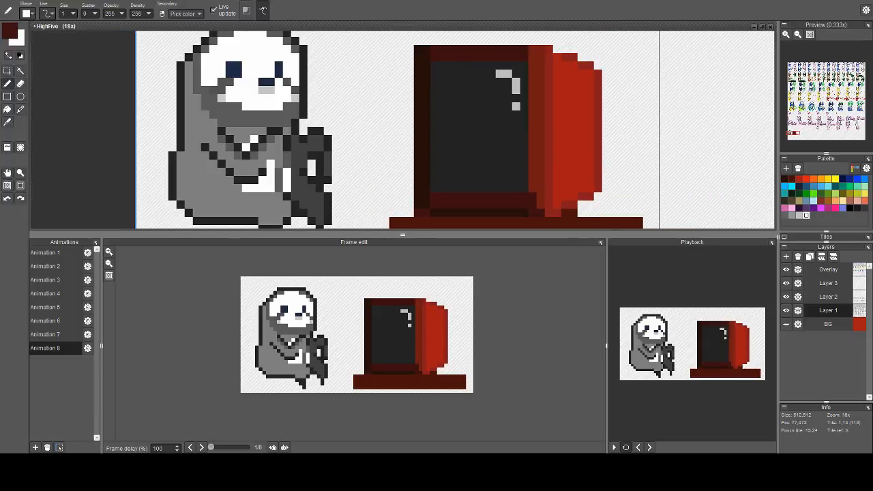
Fill the monitor's vertical side strip between the screen and the rear casing with dark red
key(f)
click(536, 184)
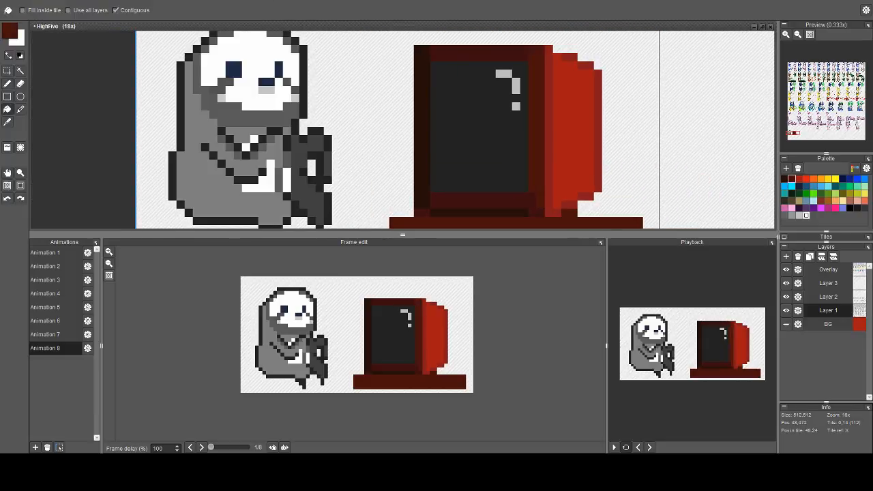
key(d)
scroll(537, 203, down, 2)
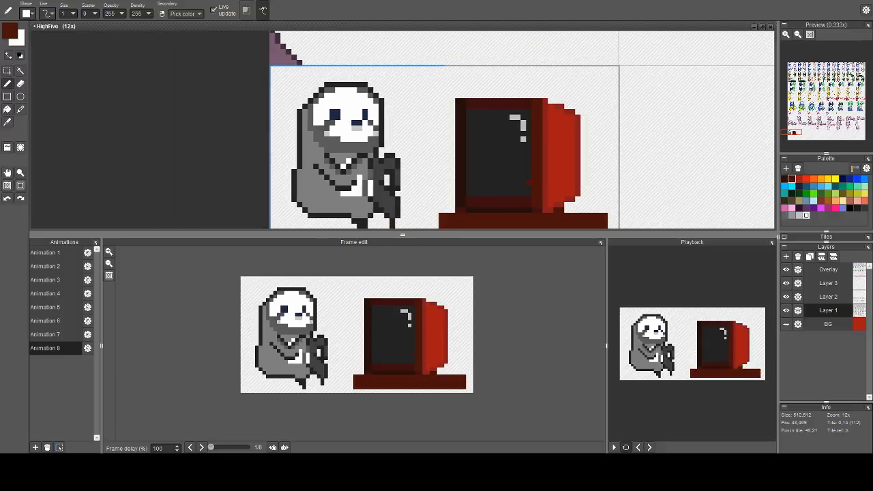
Erase the front frame's lower outer corner and the base's upper corner pixels to round off the silhouette
key(space)
drag(535, 210, 583, 157)
scroll(585, 149, up, 4)
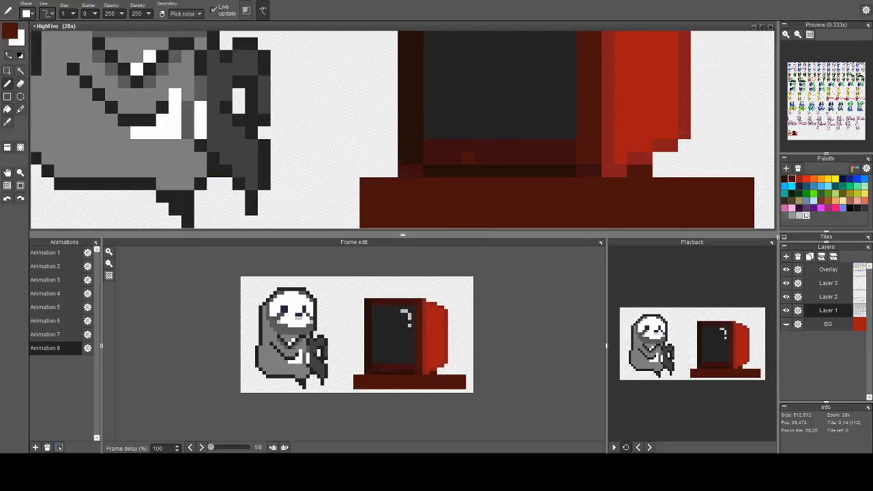
key(e)
drag(417, 170, 366, 183)
scroll(382, 174, down, 2)
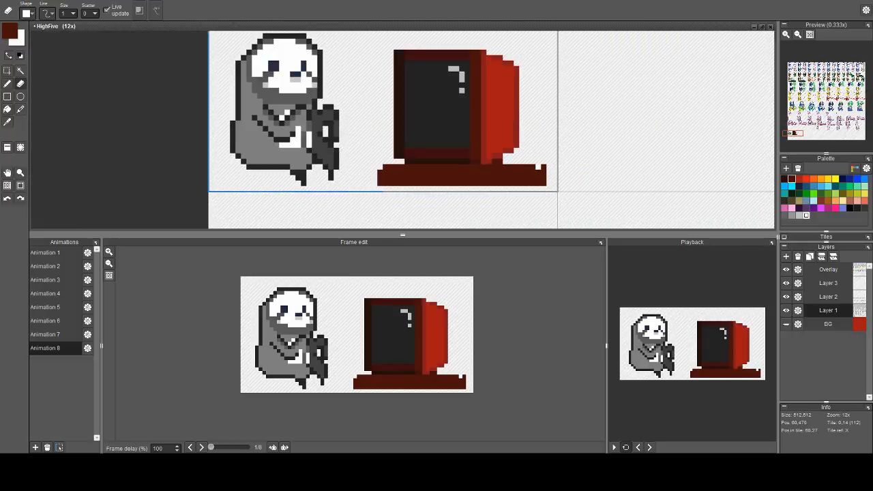
scroll(510, 165, down, 3)
key(space)
drag(456, 163, 496, 172)
scroll(495, 171, up, 2)
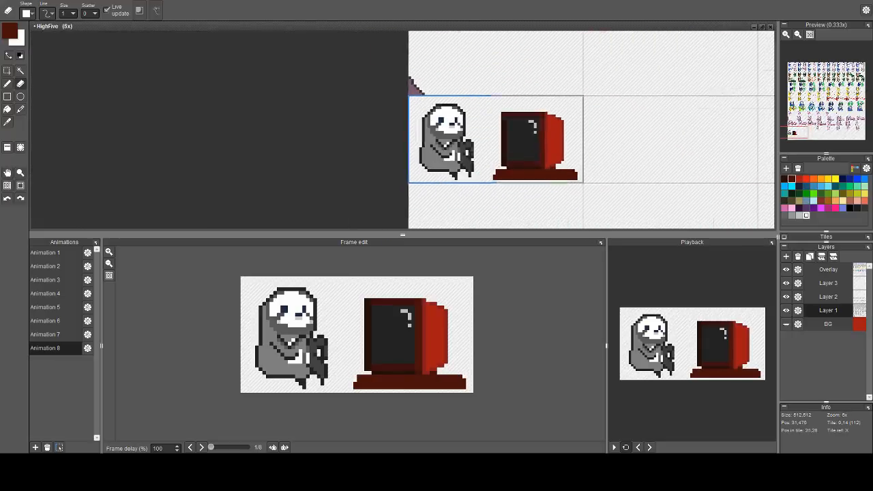
scroll(619, 171, up, 1)
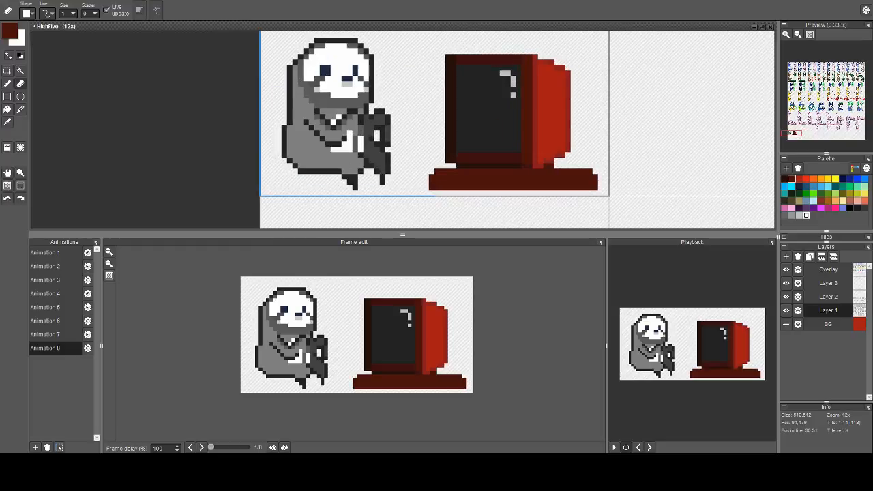
Paint a light grey block with a 7-pixel brush over the lower rear of the red casing, standing on the base
click(798, 216)
key(5)
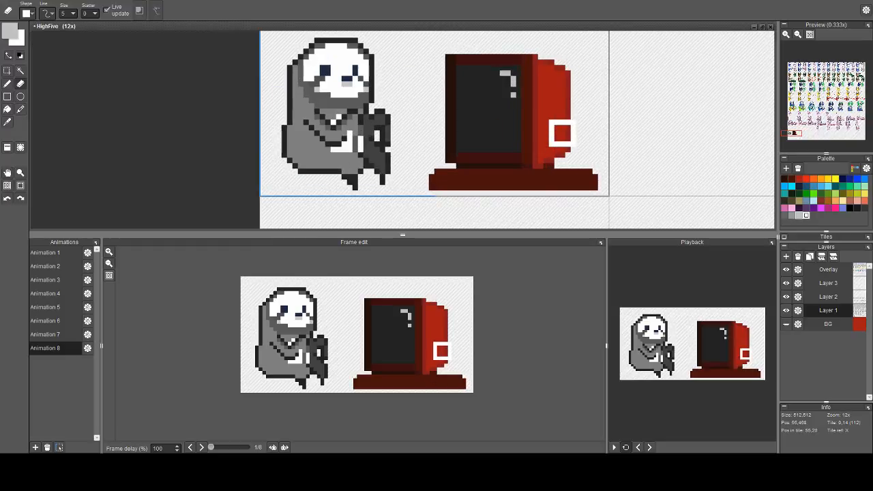
key(b)
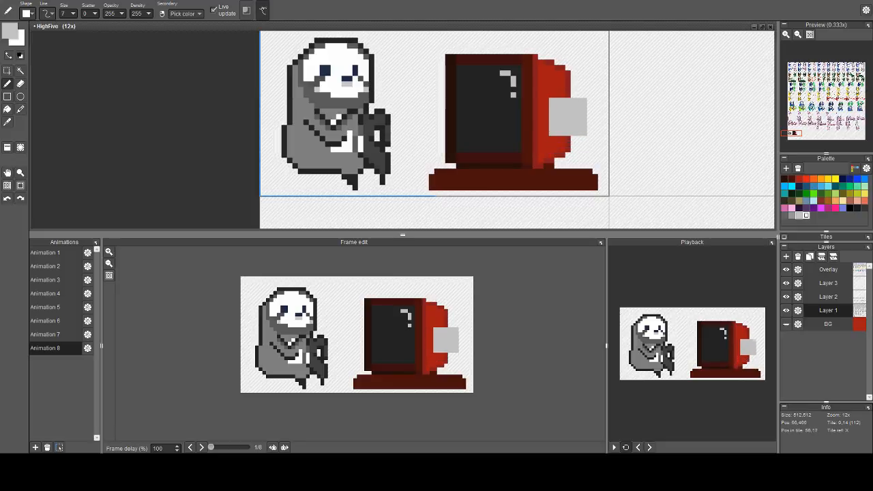
mouse_move(568, 123)
mouse_down()
mouse_move(568, 155)
mouse_move(557, 123)
mouse_up()
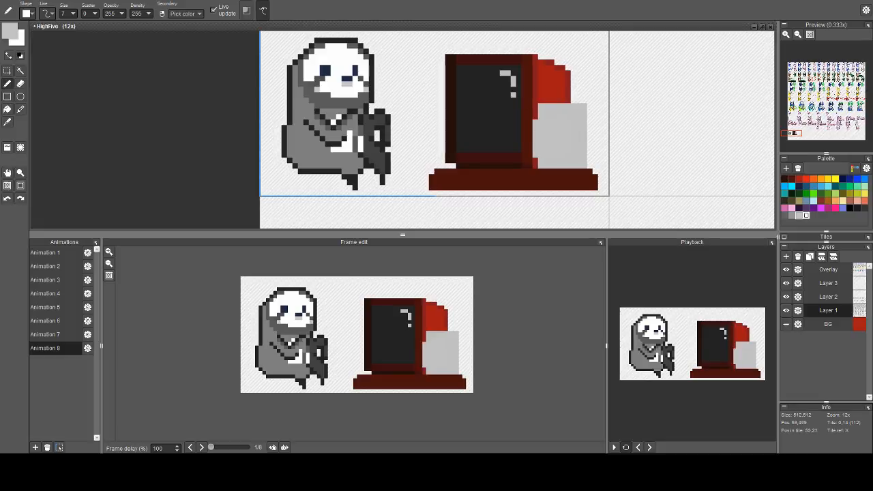
Round the grey block's upper corners, covering the inner one with the casing's red and erasing the outer one
right_click(557, 80)
scroll(558, 83, down, 6)
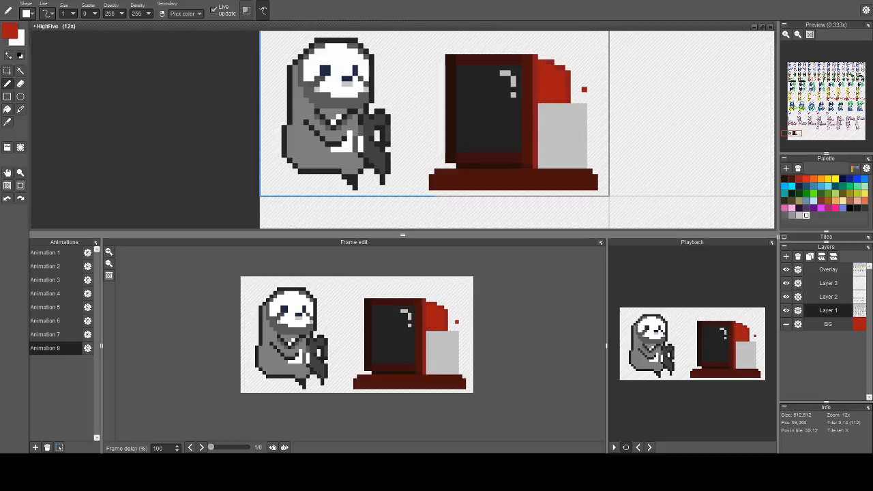
click(540, 106)
key(e)
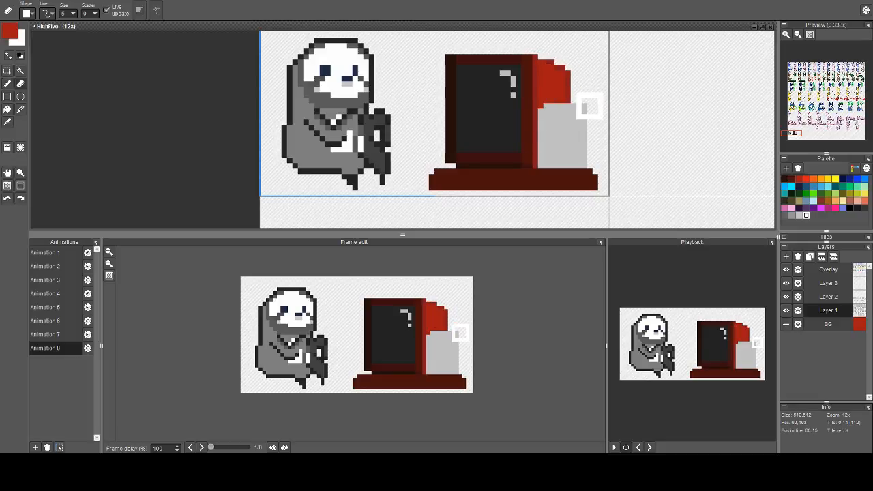
click(584, 105)
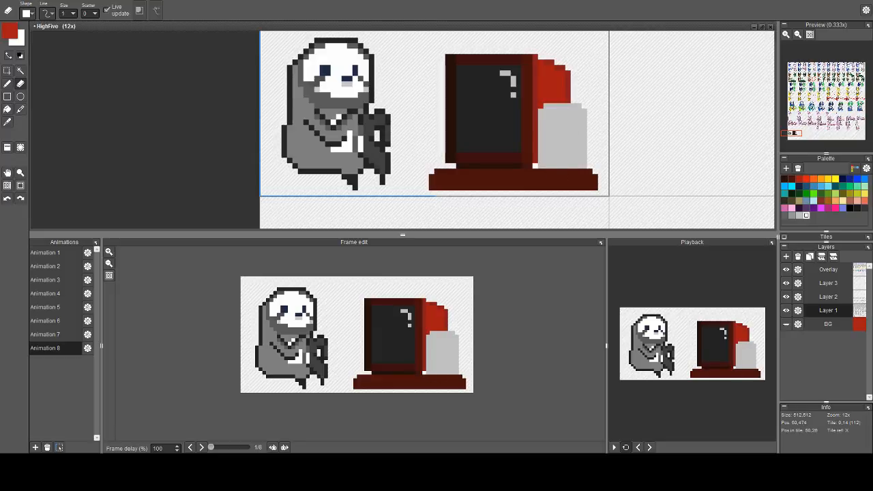
key(b)
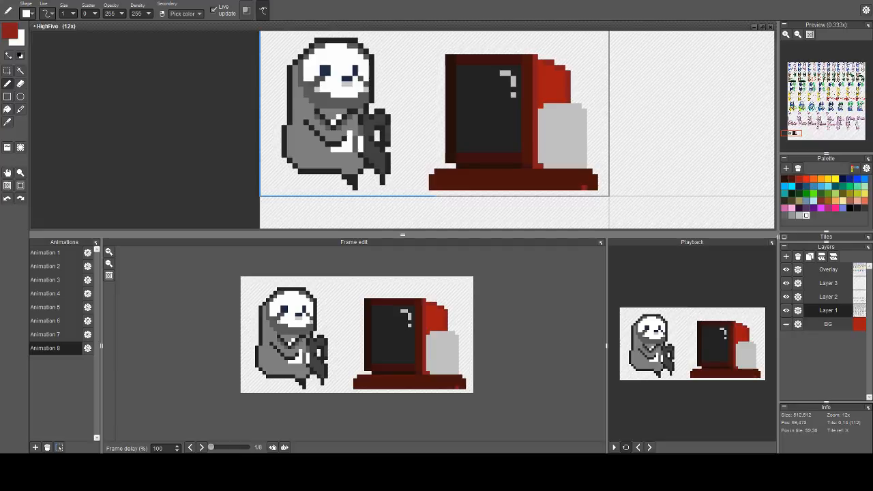
right_click(568, 144)
key(c)
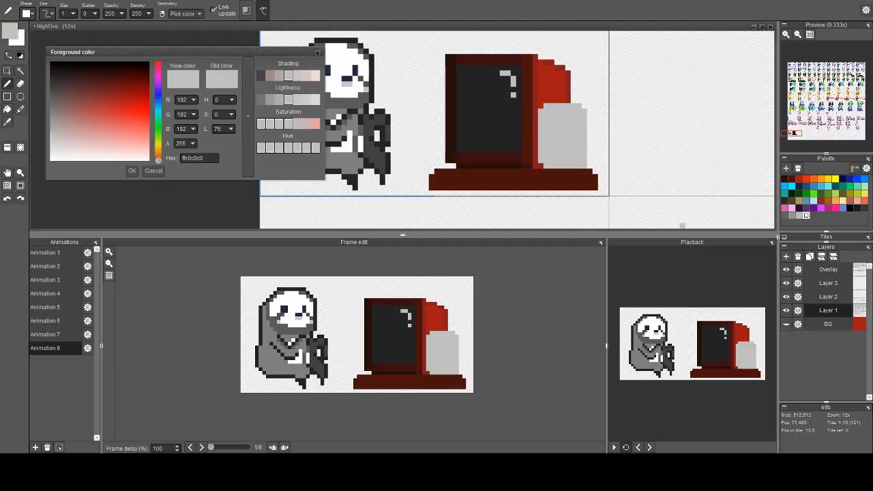
key(Escape)
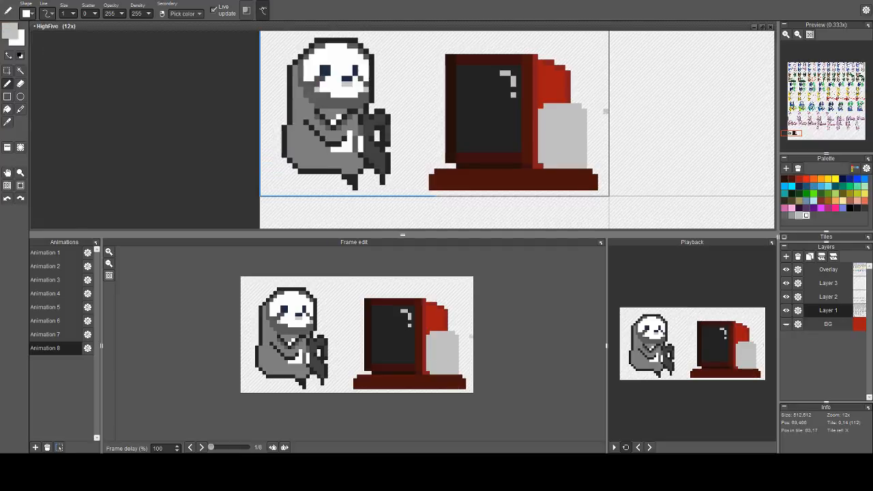
Draw a medium grey vertical line down the light grey block to mark off a narrow side face beside the monitor
scroll(603, 111, up, 3)
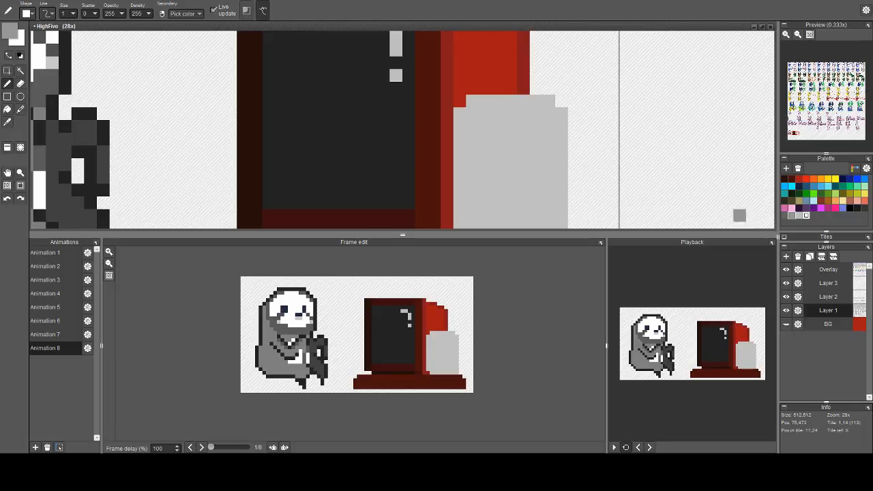
scroll(458, 123, down, 3)
drag(458, 110, 474, 148)
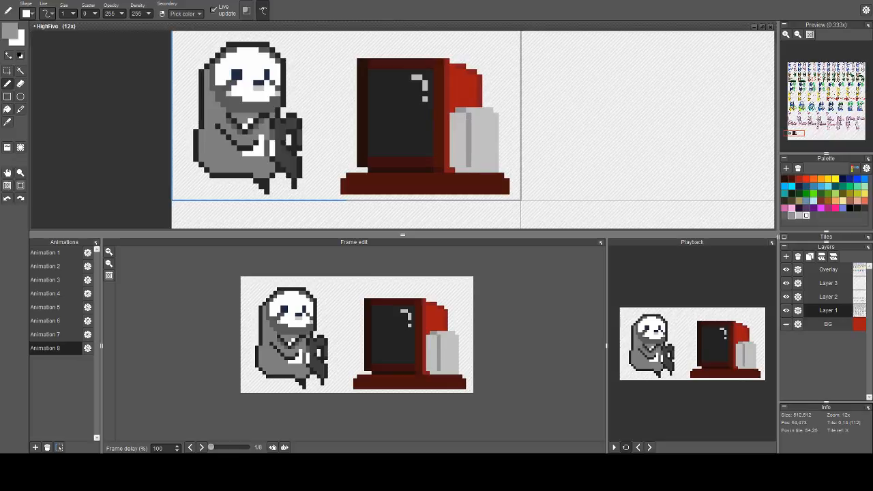
shift+click(468, 164)
click(457, 175)
Fill the block's narrow side face next to the monitor with the same medium grey as its dividing line
alt+click(461, 175)
key(f)
click(458, 159)
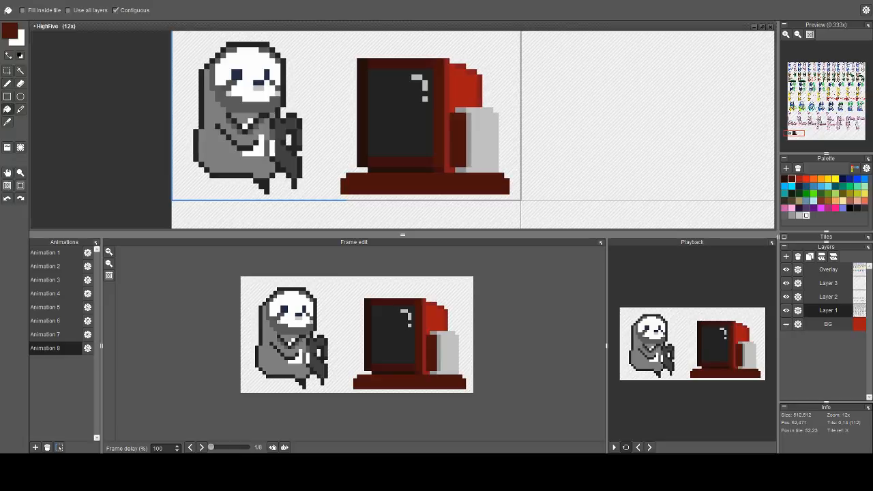
right_click(468, 148)
click(458, 144)
scroll(470, 145, down, 1)
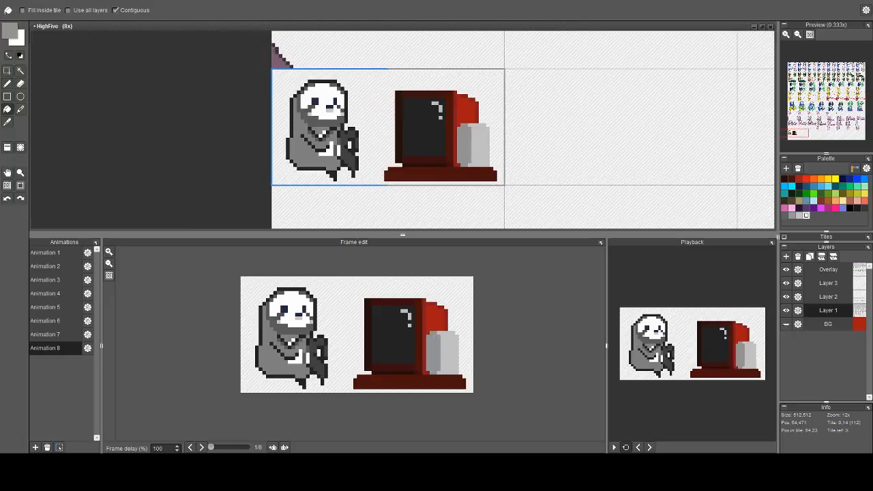
scroll(491, 164, up, 1)
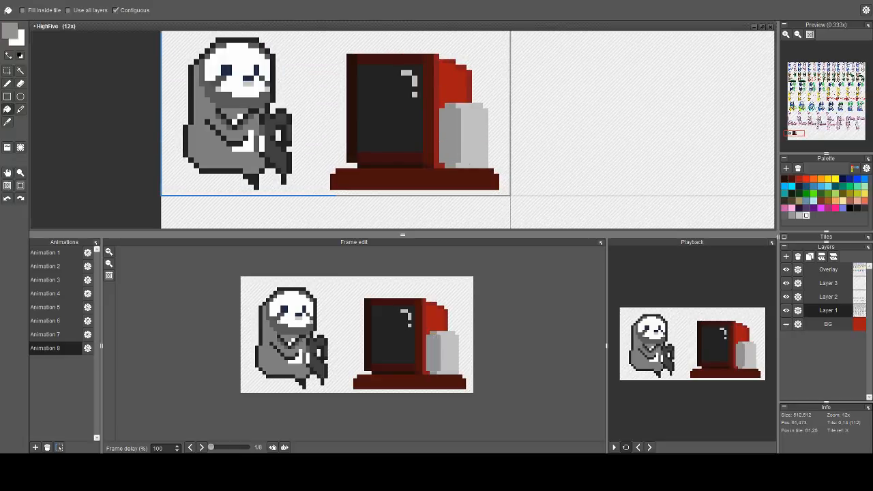
Show the BG layer and make it the active layer
scroll(495, 122, down, 2)
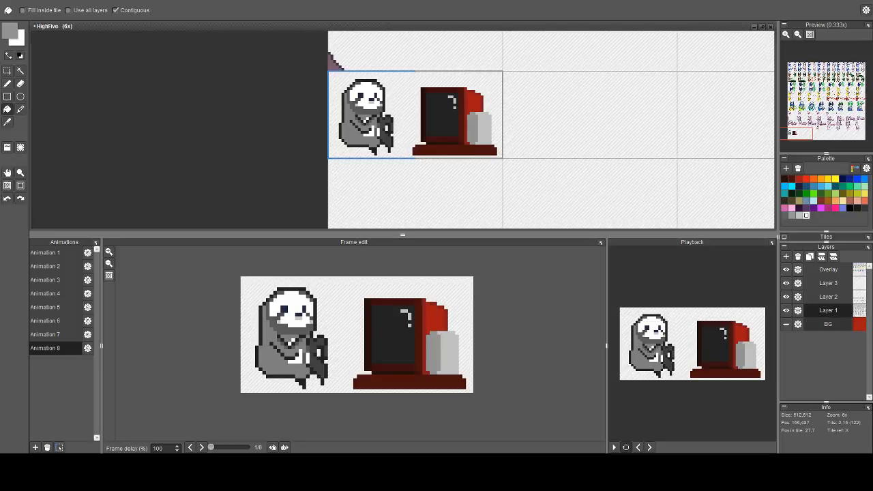
click(786, 324)
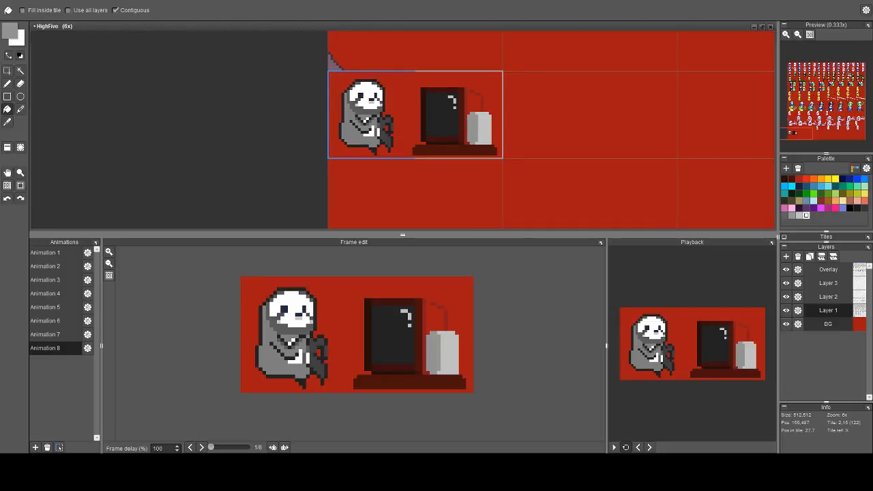
scroll(487, 156, down, 1)
drag(559, 171, 427, 153)
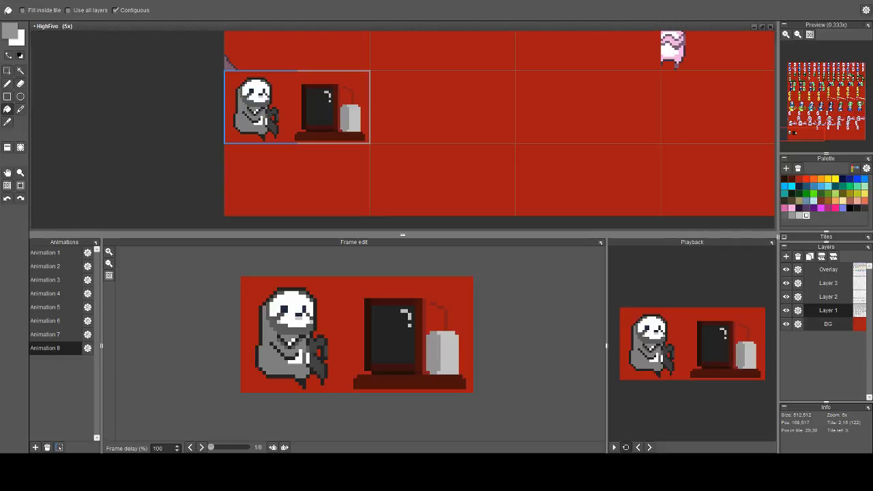
click(828, 324)
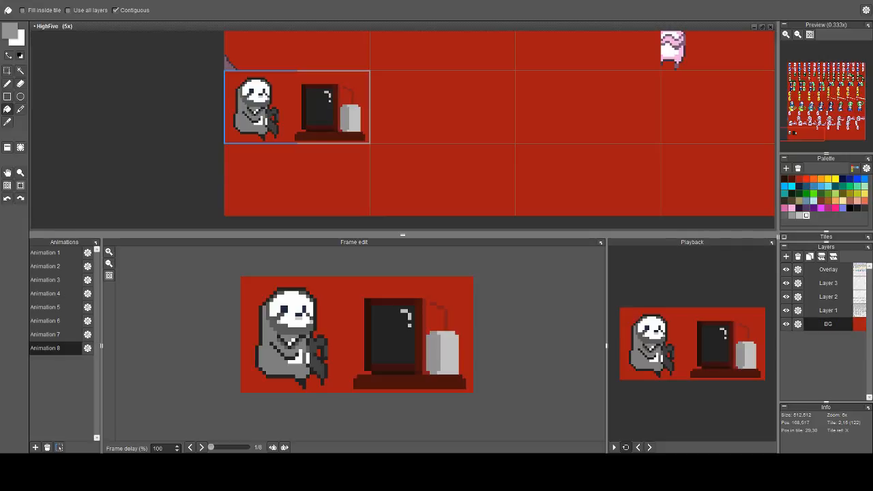
Try filling the lower rows and the rest of the red BG layer with khaki, and undo both fills
click(798, 201)
click(438, 131)
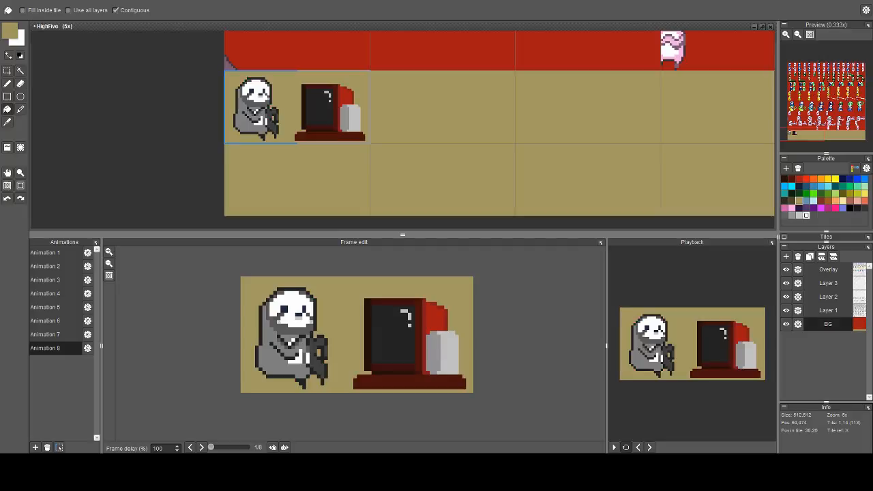
scroll(544, 68, down, 3)
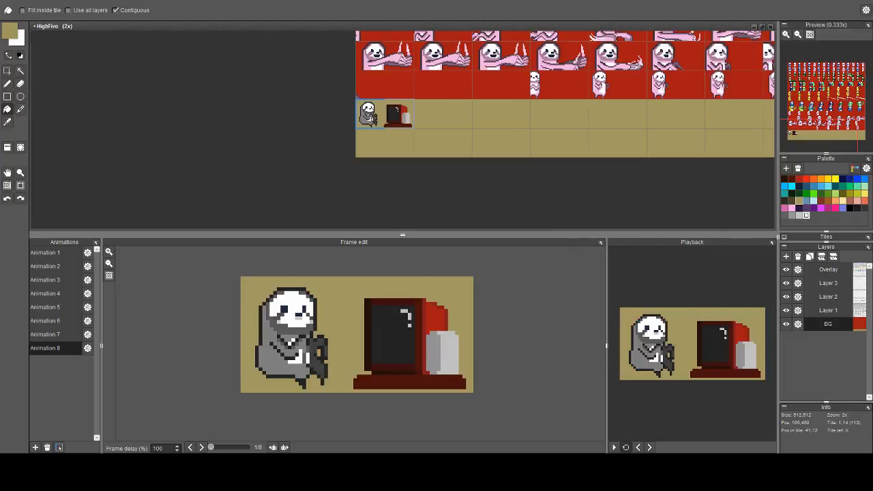
click(375, 154)
scroll(378, 152, down, 2)
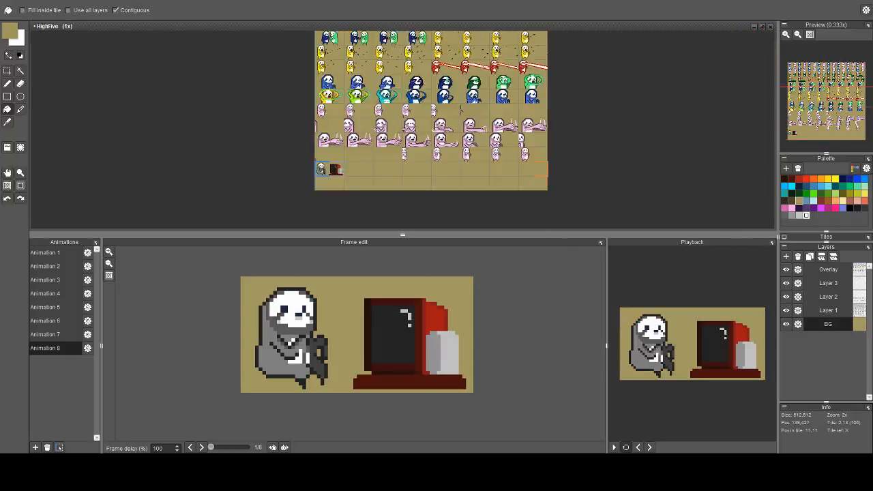
key(ctrl+z)
key(ctrl+z)
scroll(378, 164, up, 3)
scroll(369, 152, up, 3)
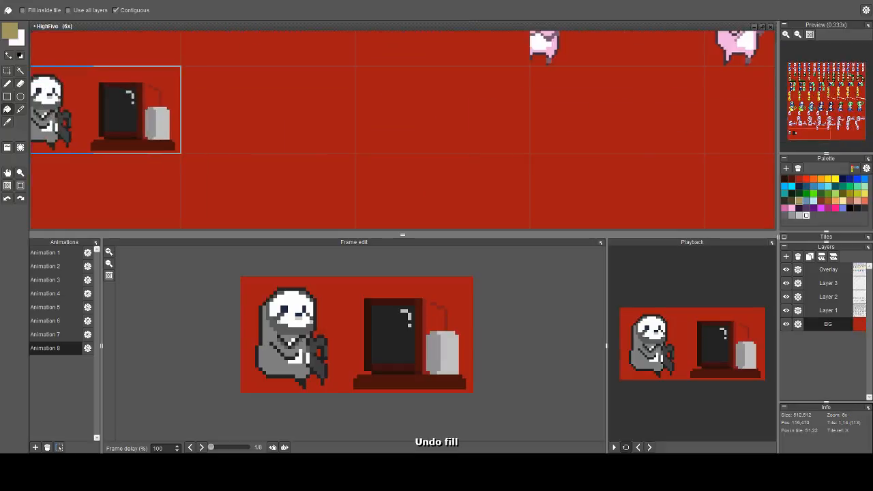
Fill the BG layer's lower rows behind the grey sloth and monitor with khaki, and switch to Animation 7
drag(285, 89, 356, 164)
right_click(356, 164)
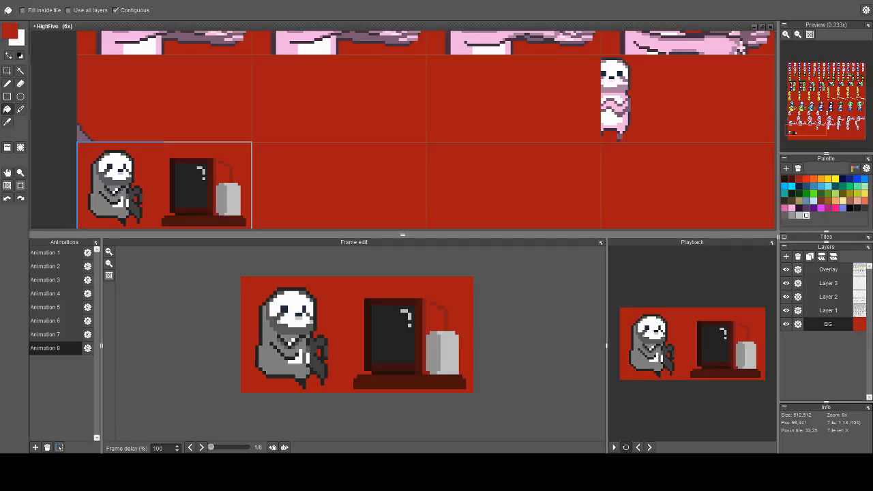
click(799, 200)
click(406, 181)
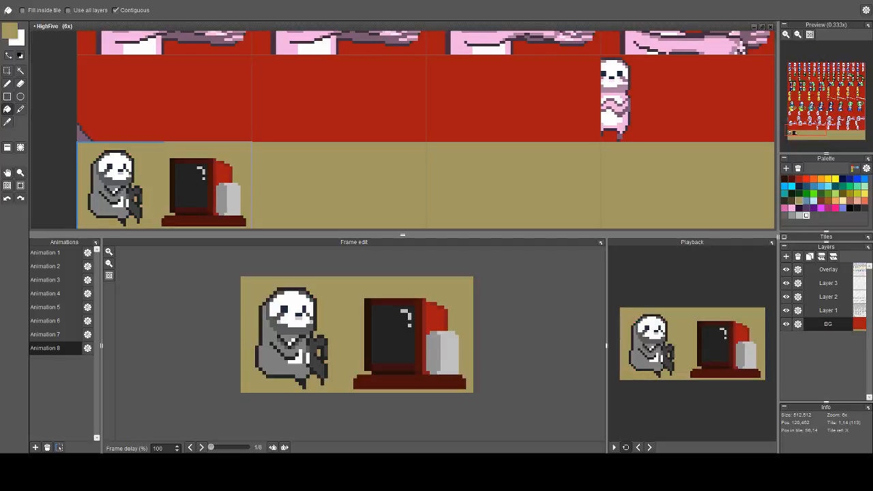
key(ctrl+z)
click(229, 180)
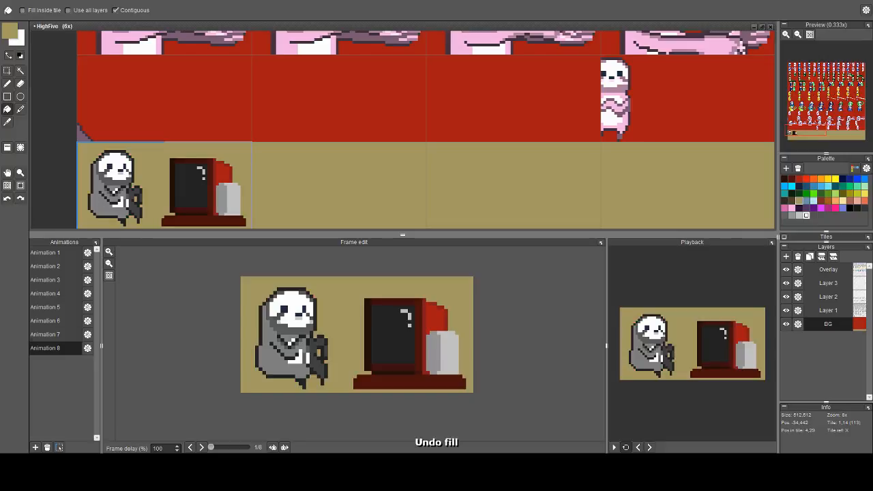
click(45, 334)
Try filling the red background behind the pink sloth rows with khaki, and undo that fill
click(175, 101)
scroll(350, 101, down, 3)
key(space)
drag(350, 101, 378, 109)
key(space)
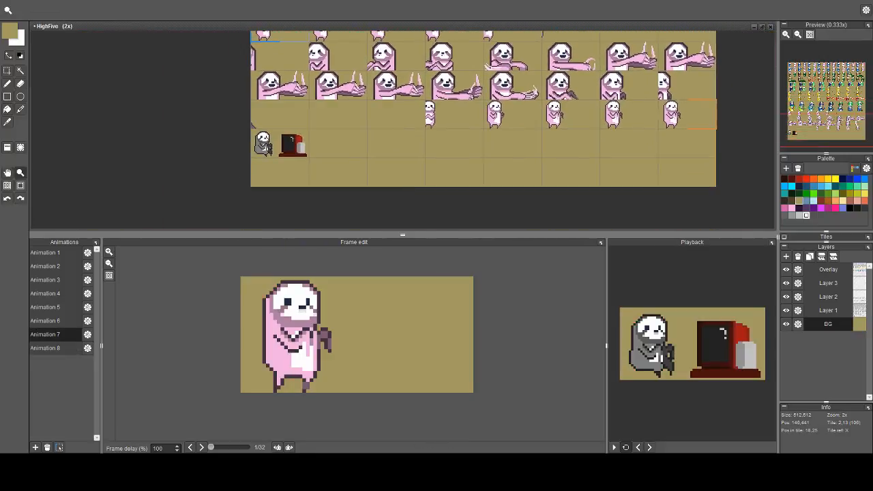
key(ctrl+z)
key(space)
drag(341, 148, 369, 118)
Undo the last background fill and refill the lower rows behind the grey sloth and monitor with khaki
key(ctrl+z)
click(369, 118)
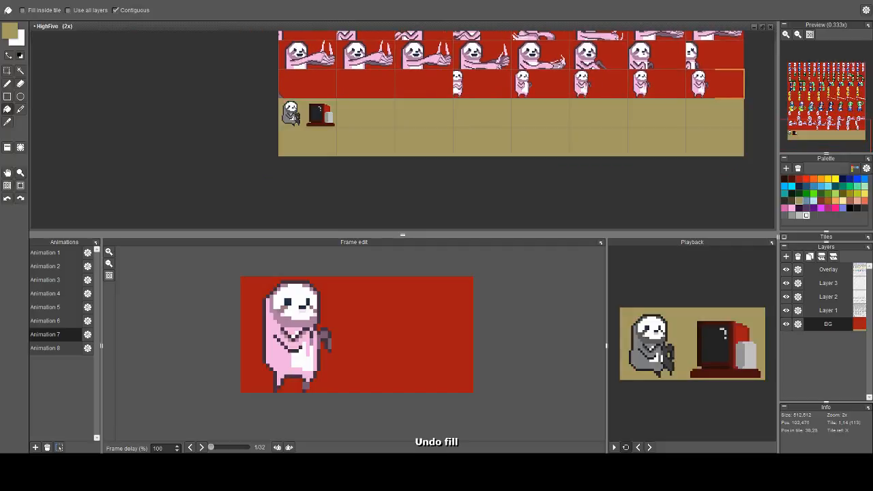
key(space)
scroll(385, 84, up, 2)
drag(316, 110, 475, 104)
key(space)
scroll(481, 61, up, 2)
key(space)
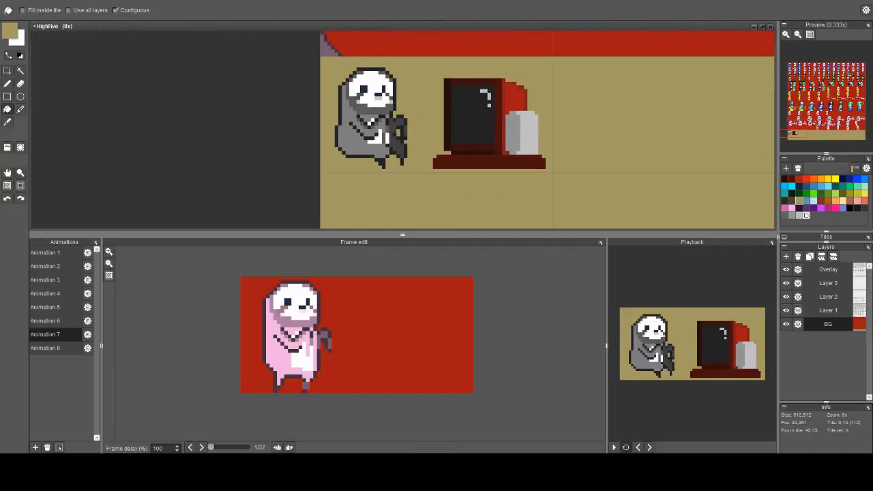
scroll(476, 103, up, 1)
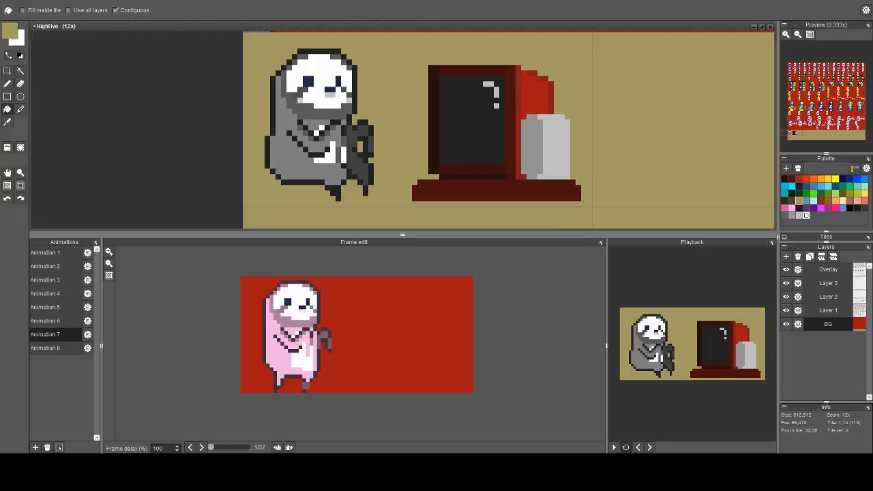
Draw a vertical dark brown line from the tile's upper edge to the monitor's upper left part on the BG layer
click(785, 201)
drag(540, 78, 522, 103)
key(b)
right_click(462, 70)
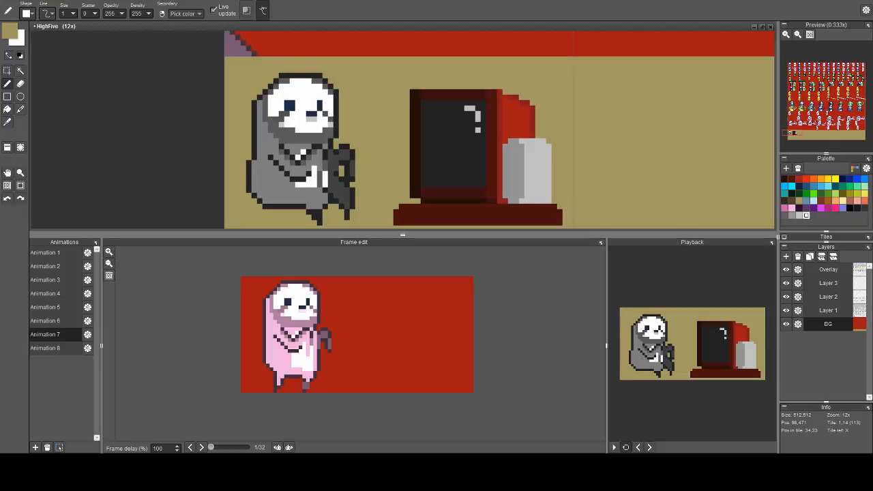
click(792, 200)
drag(462, 60, 462, 88)
key(ctrl+z)
drag(423, 60, 423, 88)
Draw a dark brown vertical line two pixels further right above the monitor, and fill the earlier line with khaki
drag(473, 103, 461, 88)
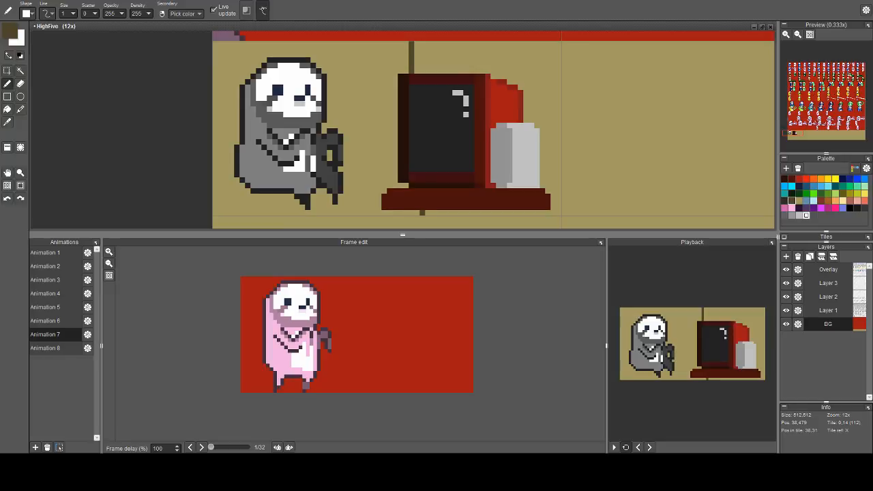
mouse_move(424, 70)
mouse_down()
mouse_move(429, 43)
mouse_move(422, 47)
mouse_up()
right_click(417, 49)
key(f)
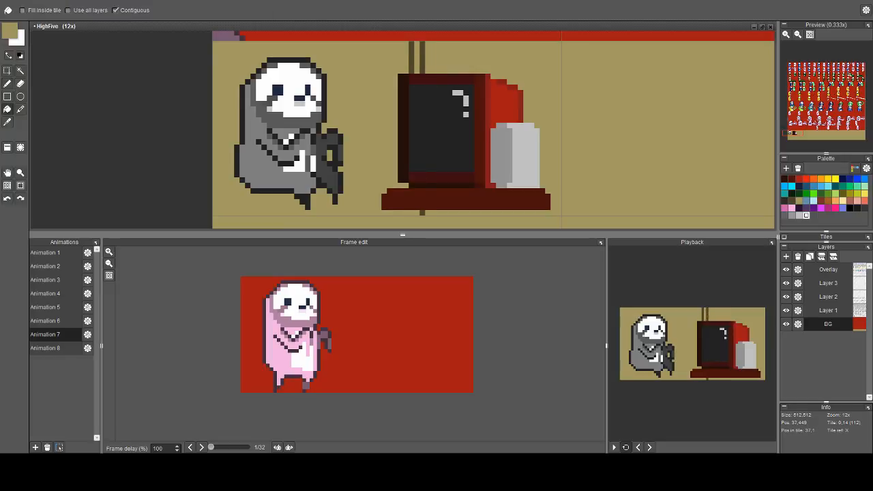
click(411, 50)
right_click(423, 49)
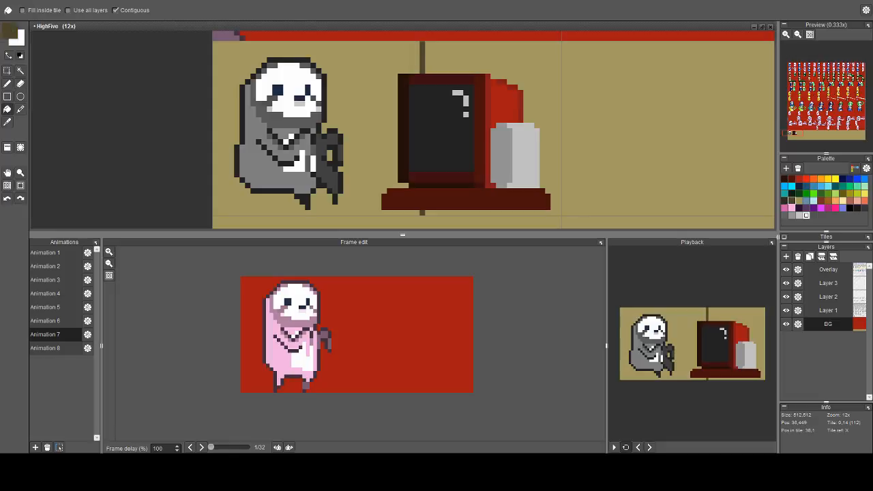
Extend the dark brown line down behind the monitor and fill the background between it and the tile's right edge with dark brown
click(543, 71)
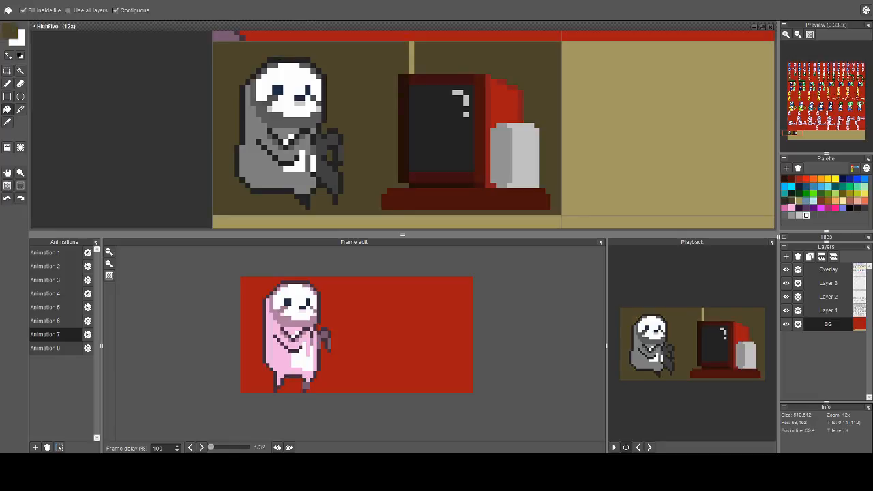
key(ctrl+z)
key(b)
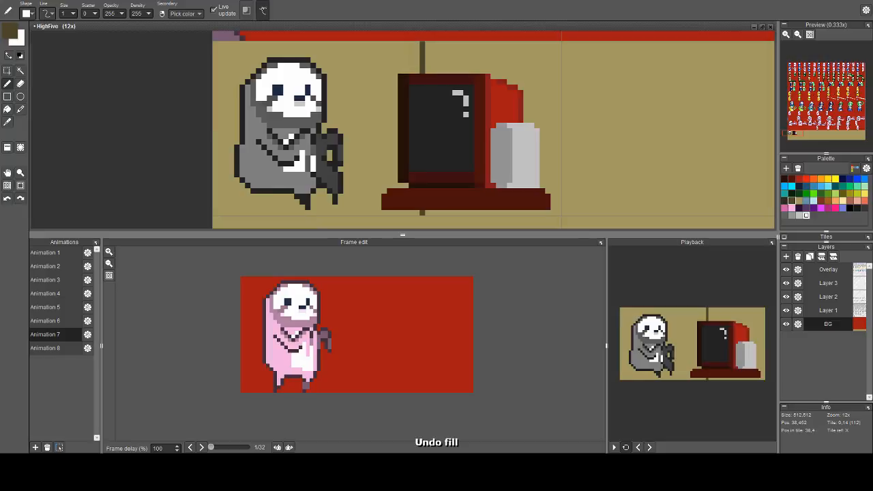
drag(423, 74, 422, 210)
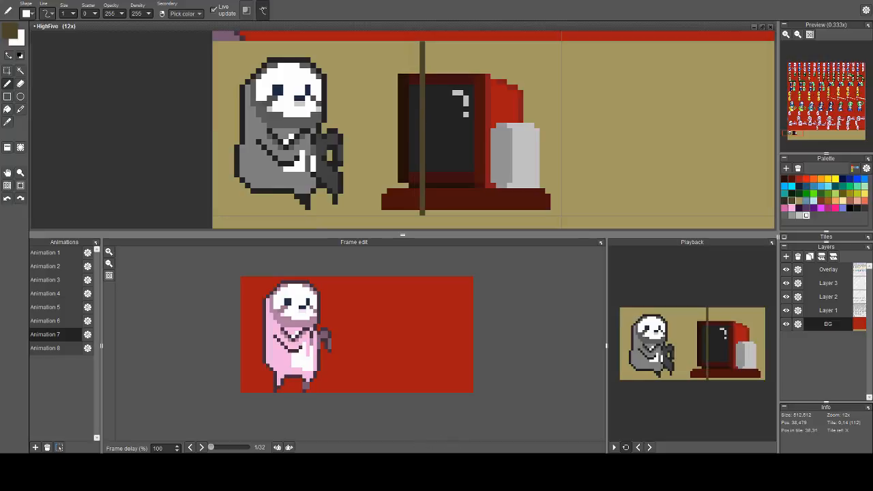
key(ctrl+z)
key(f)
key(ctrl+z)
click(523, 67)
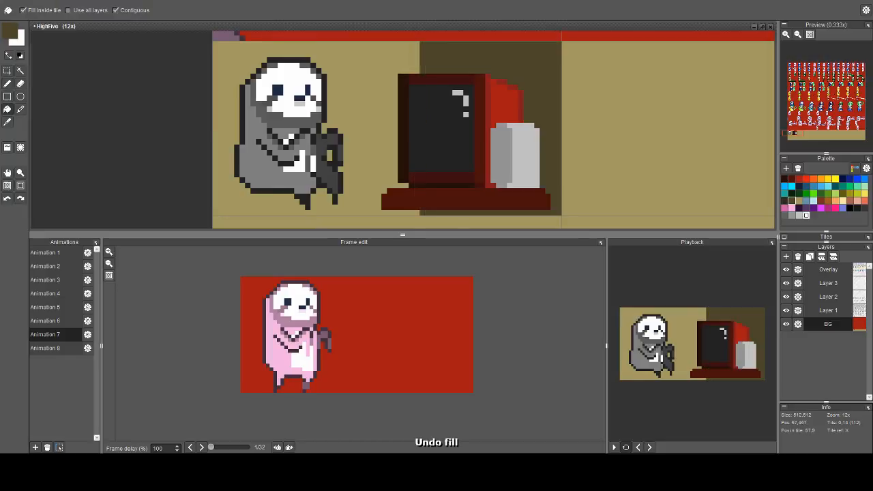
Draw a horizontal dark brown floor line across the khaki area behind the sloth, from the tile's left edge to the monitor
scroll(537, 104, down, 2)
scroll(511, 120, up, 2)
key(space)
drag(421, 114, 462, 118)
scroll(465, 124, down, 1)
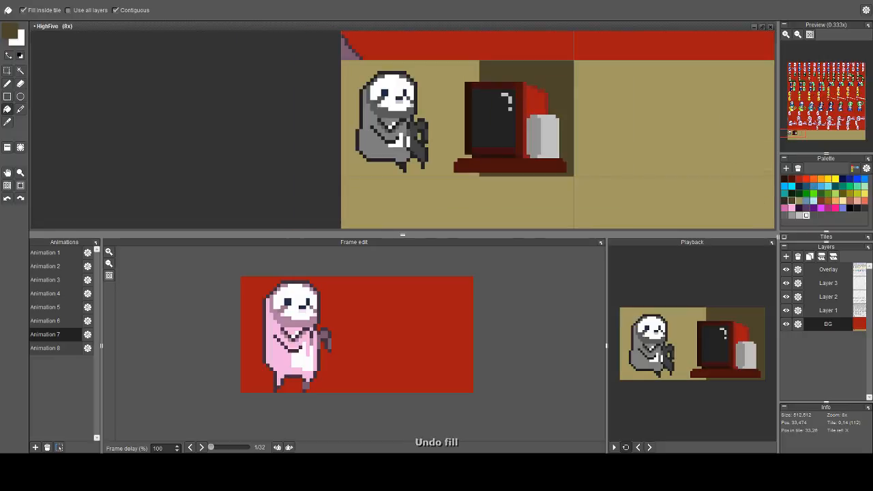
key(b)
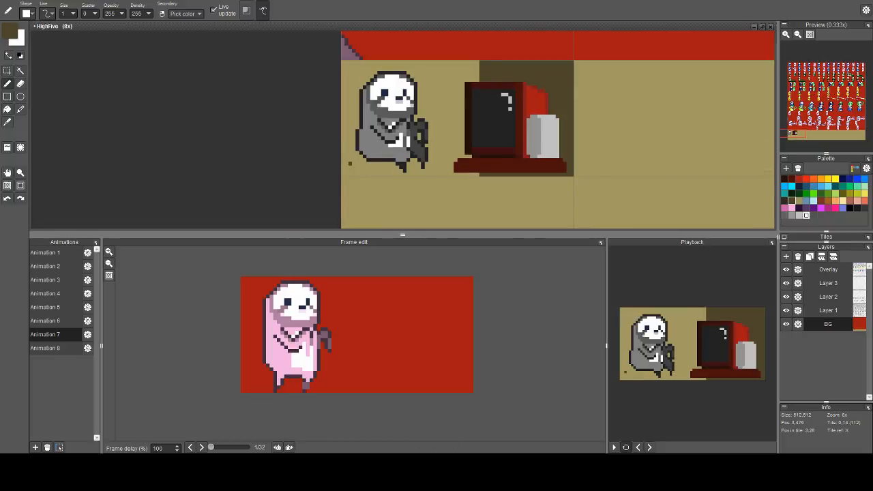
drag(342, 156, 506, 156)
Pick the next lighter shade of the dark brown #4d462c and fill the floor strip below the line with it
click(799, 200)
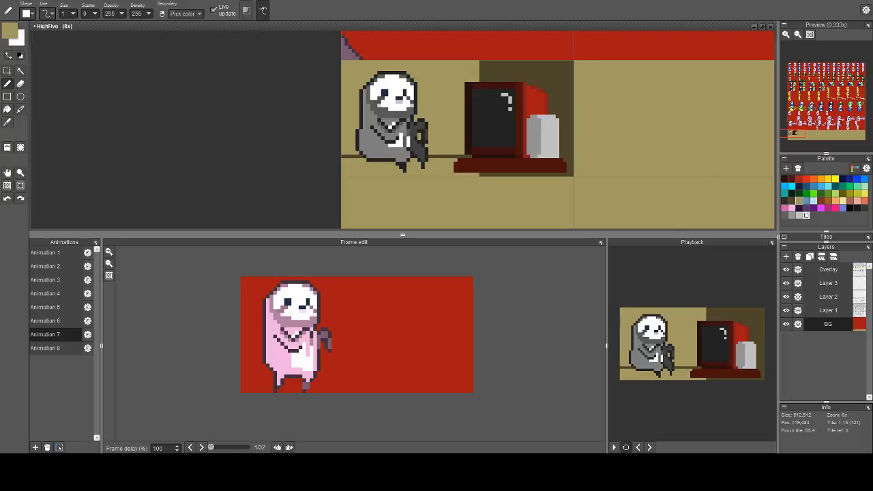
key(f)
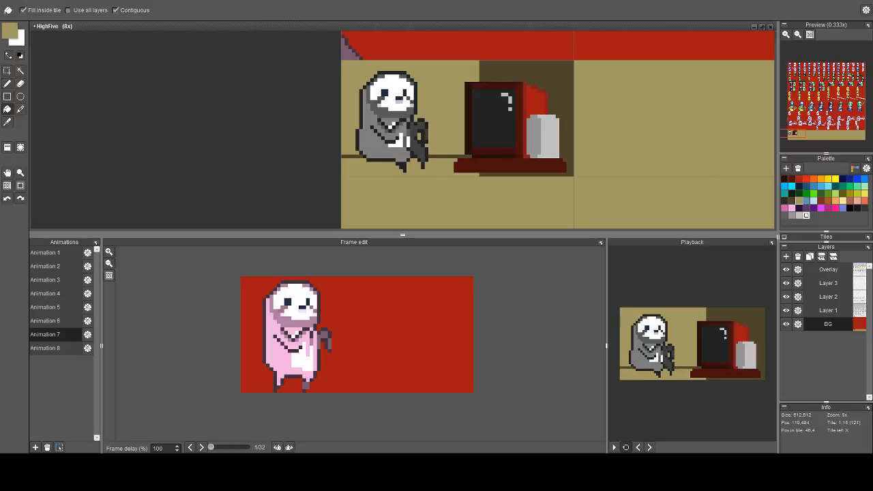
click(792, 201)
click(9, 31)
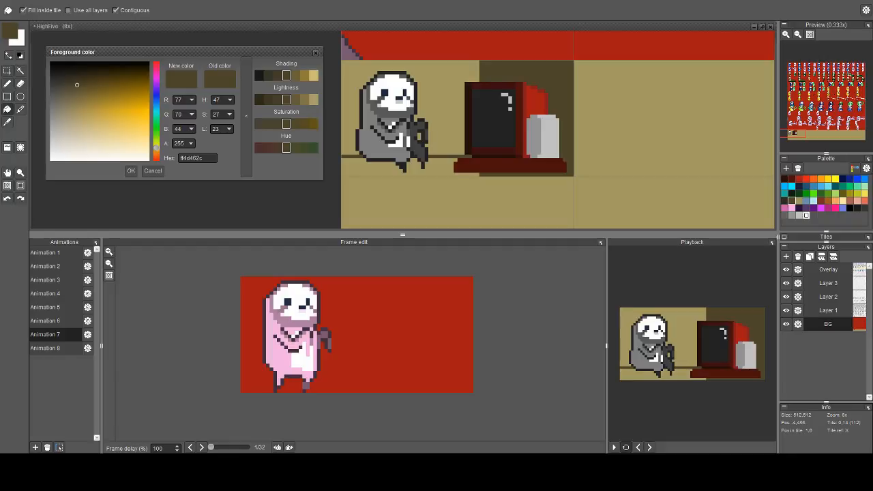
click(295, 75)
click(316, 53)
click(358, 170)
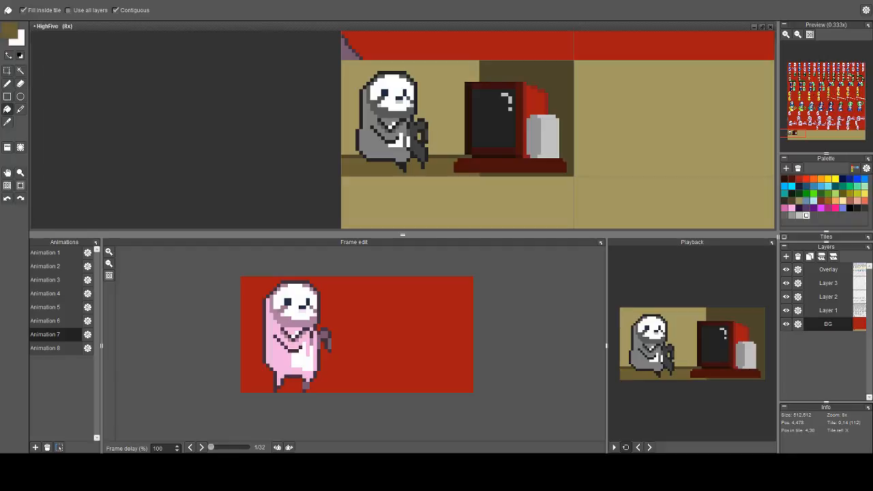
Extend the brown floor along the tile's lower edge under the monitor base and paint over the dark floor line
key(b)
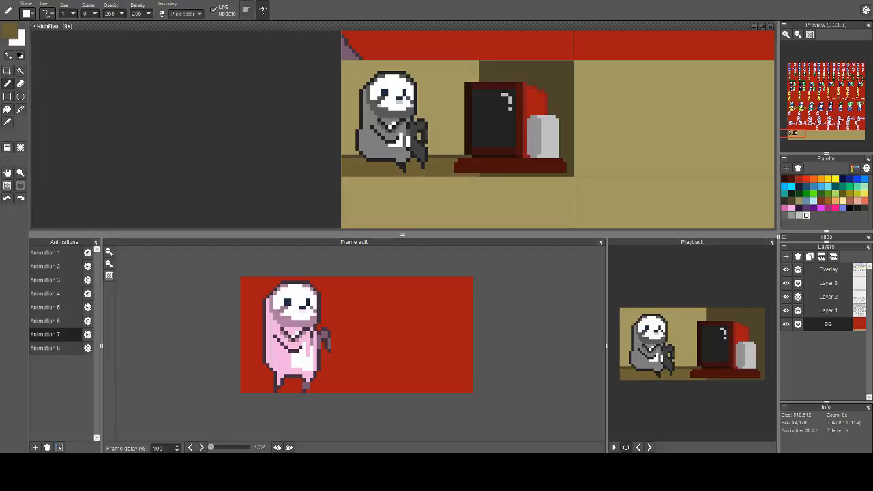
drag(481, 174, 569, 174)
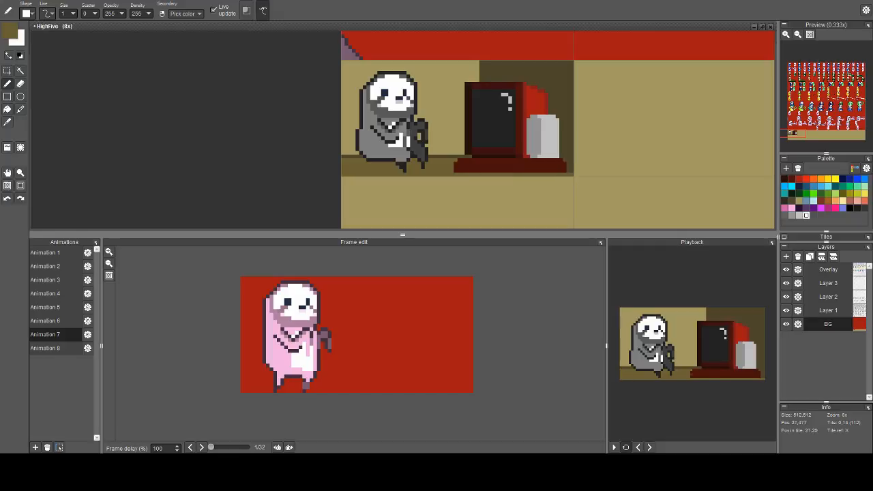
drag(474, 156, 328, 153)
key(ctrl+z)
key(ctrl+z)
On Layer 2, paint a dark blue strip across the bottom of the sloth's body with a size 5 pen
scroll(432, 126, down, 1)
scroll(413, 127, up, 4)
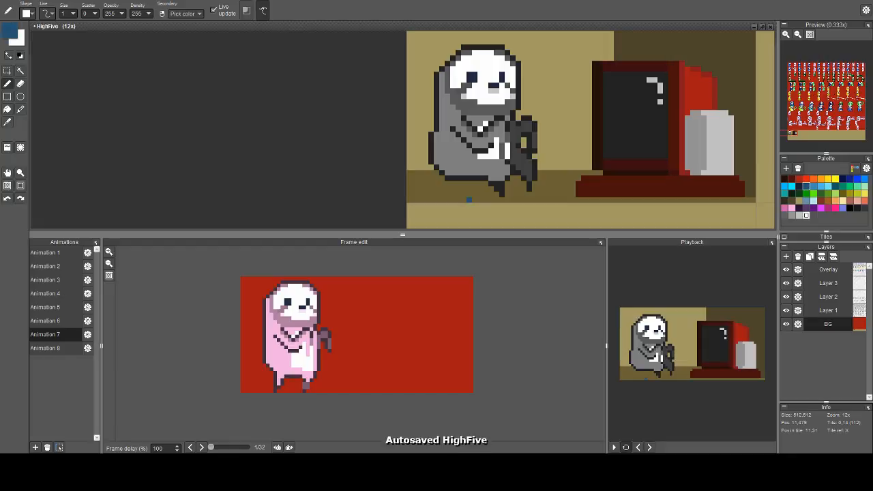
scroll(447, 185, up, 3)
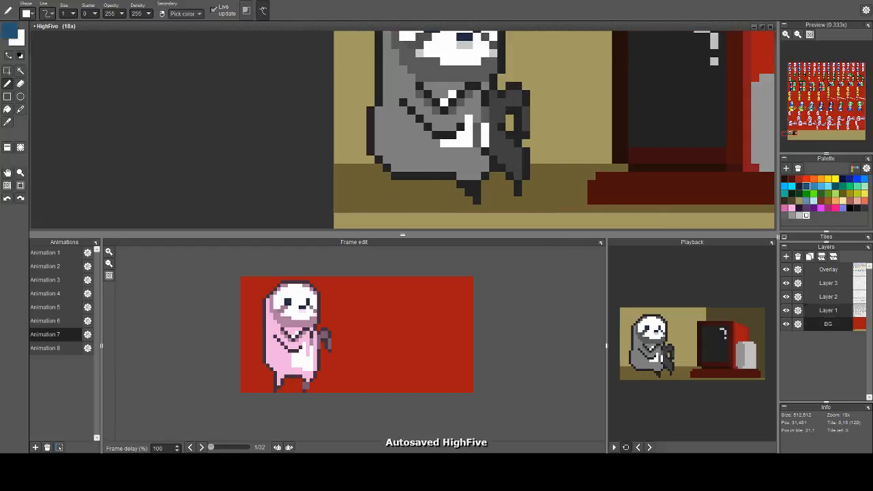
click(828, 310)
drag(526, 160, 470, 174)
scroll(470, 173, down, 1)
scroll(465, 162, down, 3)
scroll(448, 170, up, 3)
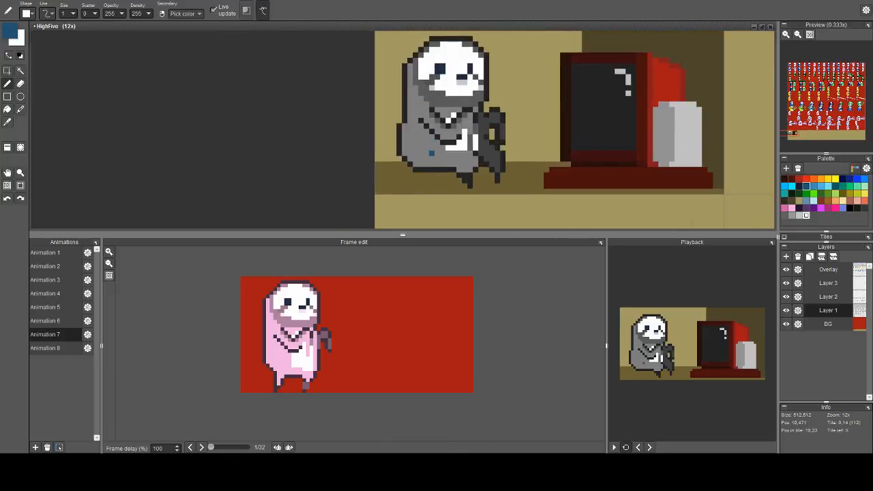
click(828, 297)
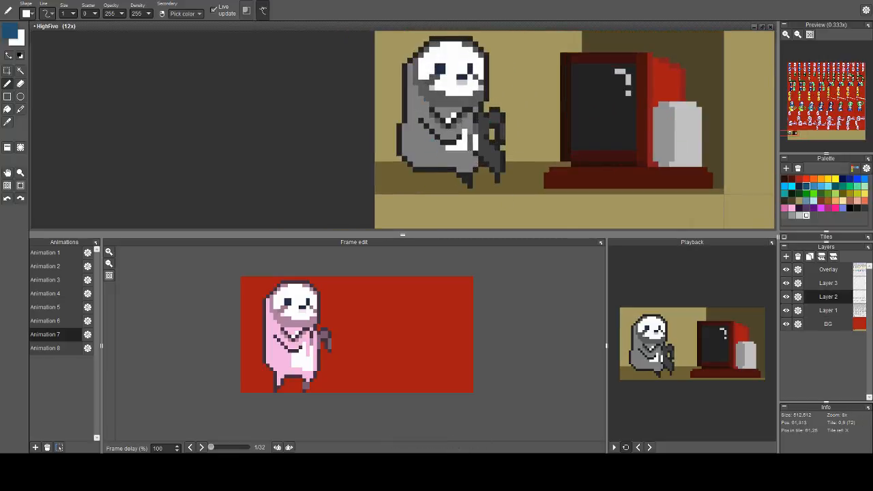
drag(426, 170, 393, 181)
key(b)
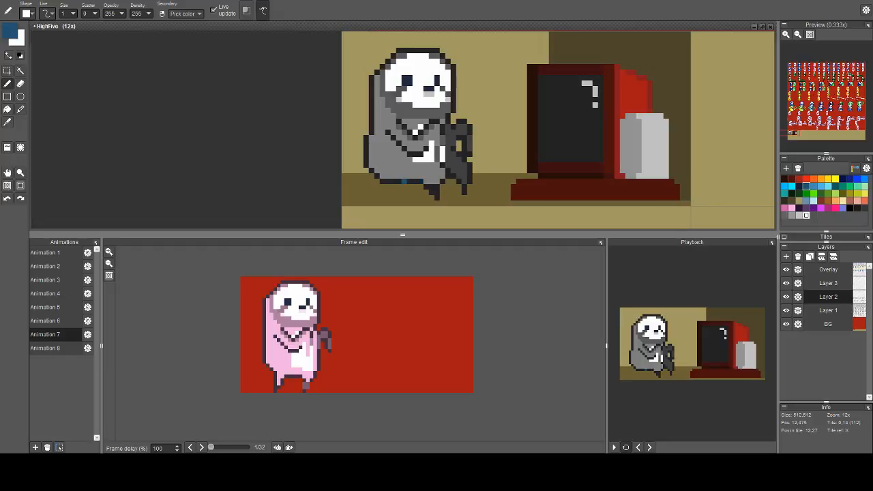
click(368, 184)
key(plus)
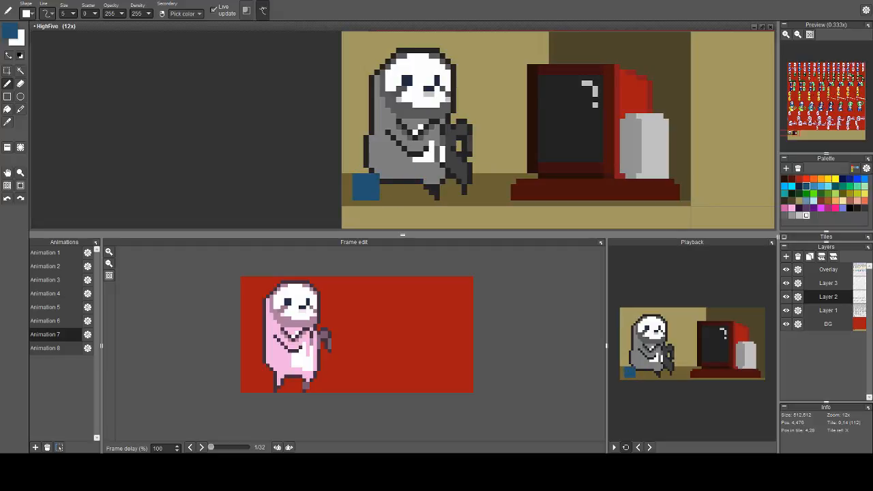
drag(366, 186, 410, 187)
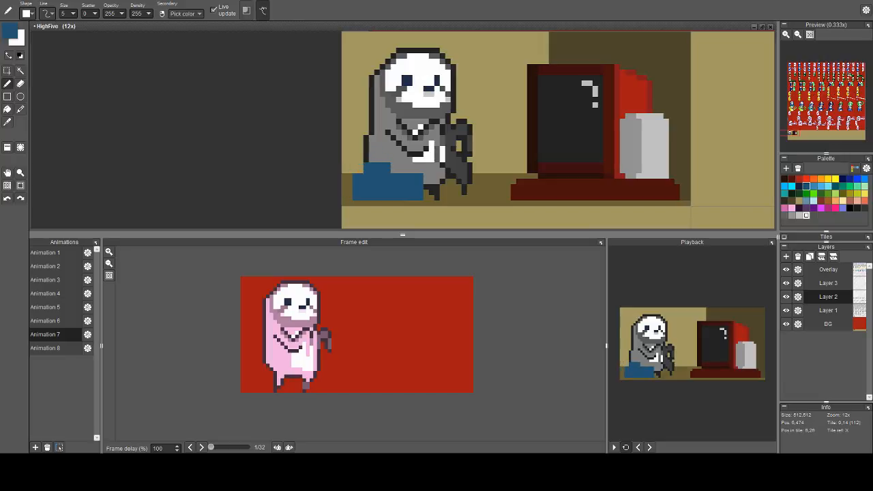
Extend the dark blue shape up the sloth's back and across its body, sloping down towards the monitor
mouse_move(360, 168)
mouse_down()
mouse_move(353, 161)
mouse_move(364, 94)
mouse_move(355, 105)
mouse_move(394, 195)
mouse_move(346, 163)
mouse_up()
drag(344, 94, 350, 82)
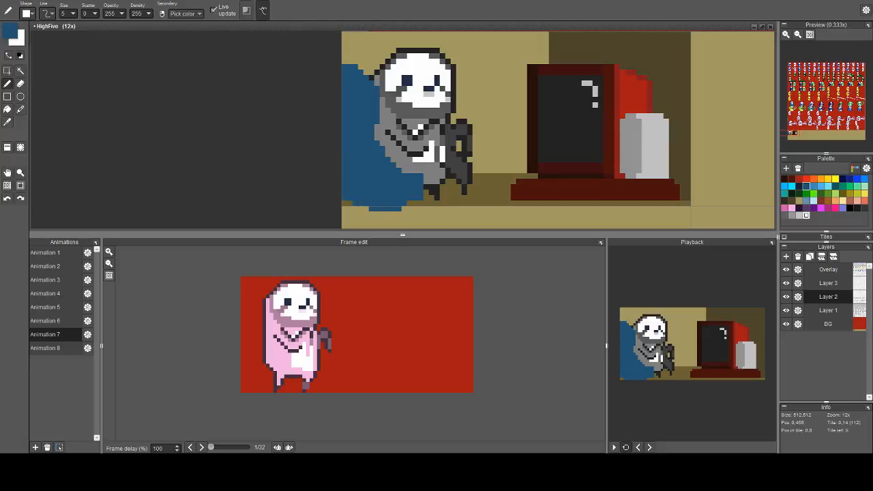
mouse_move(404, 193)
mouse_down()
mouse_move(471, 170)
mouse_move(481, 182)
mouse_move(426, 175)
mouse_up()
mouse_move(366, 182)
mouse_down()
mouse_move(486, 182)
mouse_move(443, 170)
mouse_move(448, 155)
mouse_move(399, 164)
mouse_move(384, 138)
mouse_move(394, 111)
mouse_move(442, 149)
mouse_move(404, 138)
mouse_move(421, 138)
mouse_move(415, 122)
mouse_move(459, 143)
mouse_up()
Erase the blue shape's rough tip and the part hanging below the tile, and repaint its bottom edge in dark blue
key(e)
drag(492, 171, 496, 193)
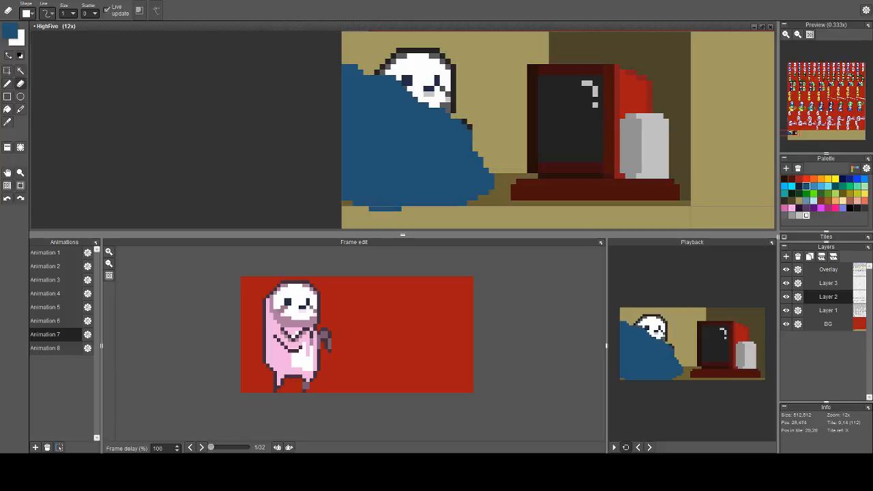
drag(354, 203, 421, 203)
drag(399, 209, 372, 209)
drag(459, 203, 350, 192)
key(b)
drag(425, 204, 454, 203)
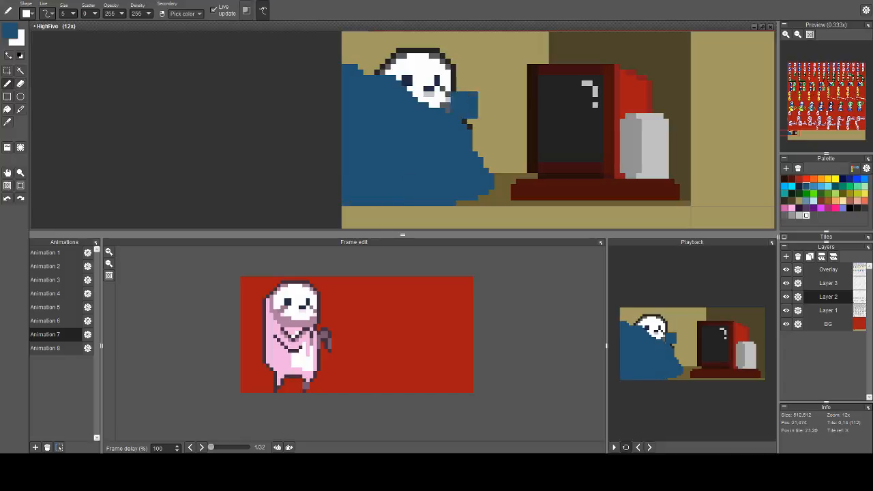
Try painting dark blue over the sloth's head on Layer 1, and undo those strokes
click(828, 310)
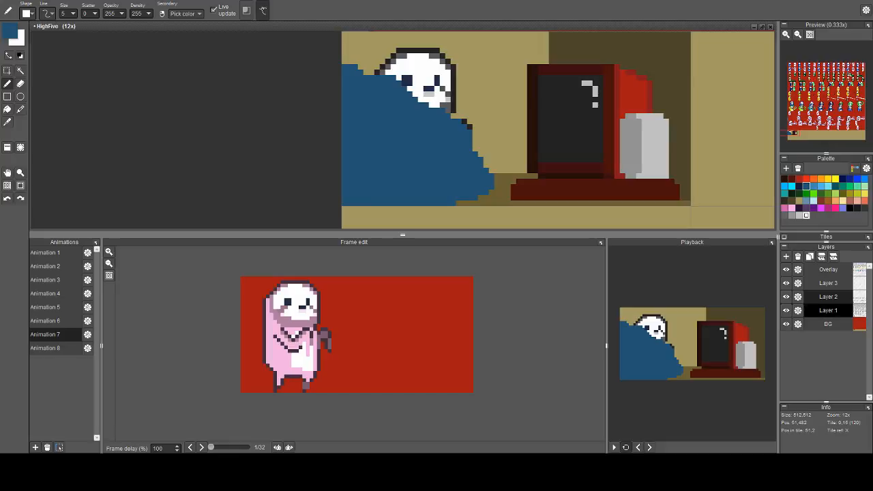
click(426, 56)
key(ctrl+z)
key(i)
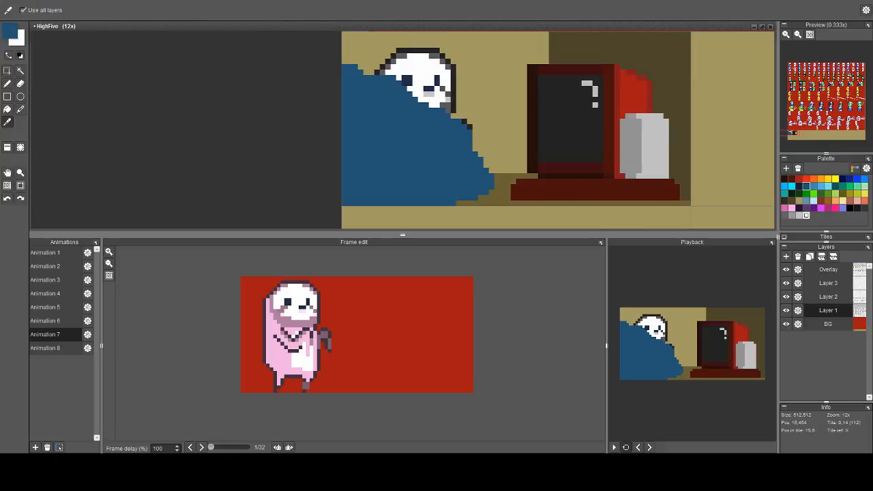
key(b)
click(421, 73)
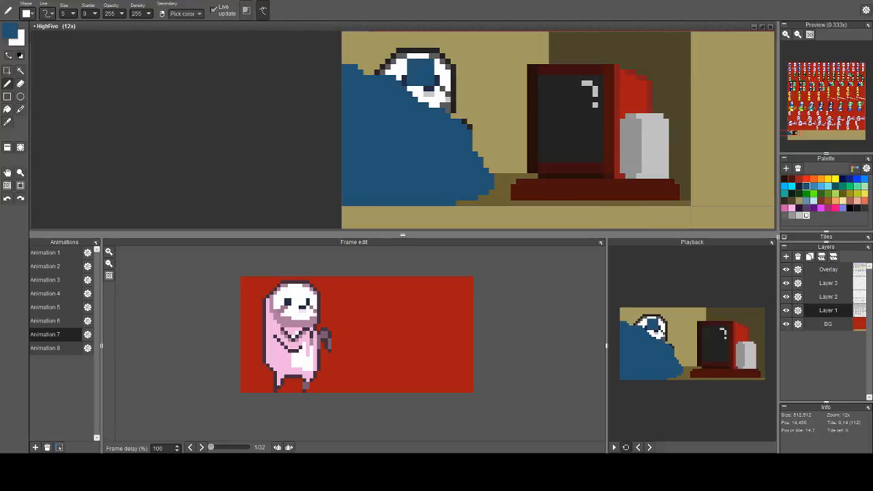
key(ctrl+z)
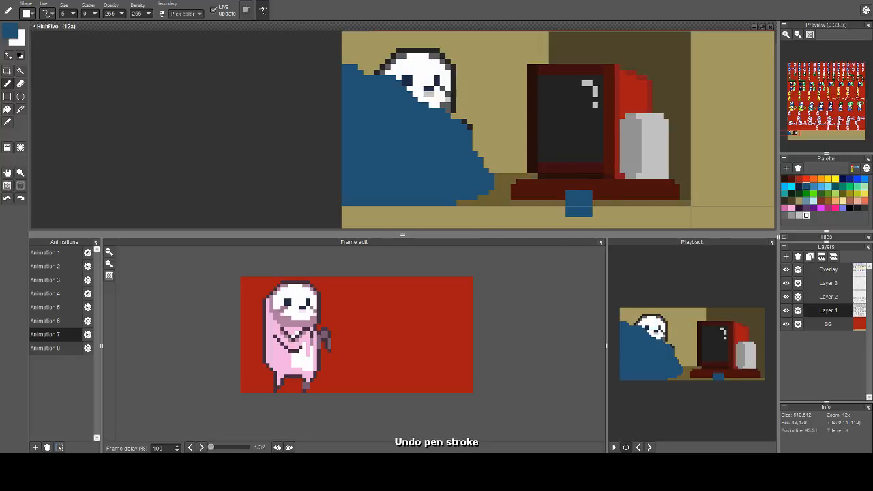
Select the sloth's silhouette on Layer 1 with the Magic Wand and make Layer 2 the active layer
key(w)
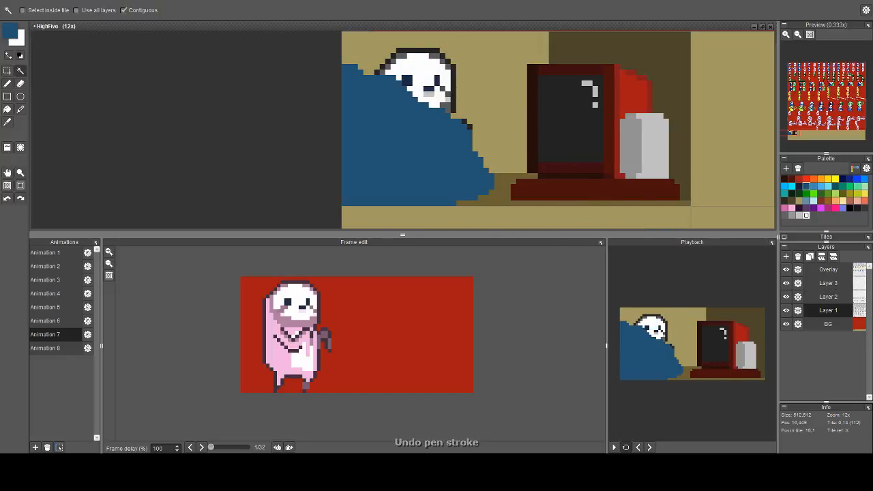
click(445, 61)
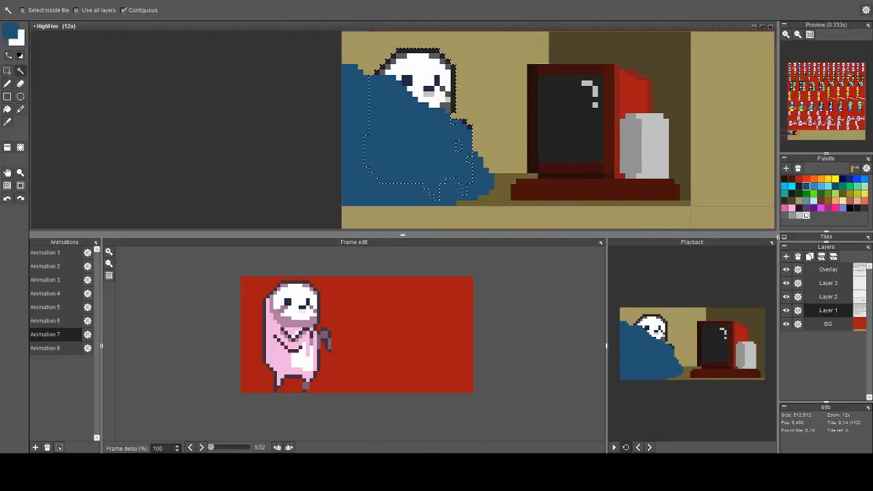
click(828, 296)
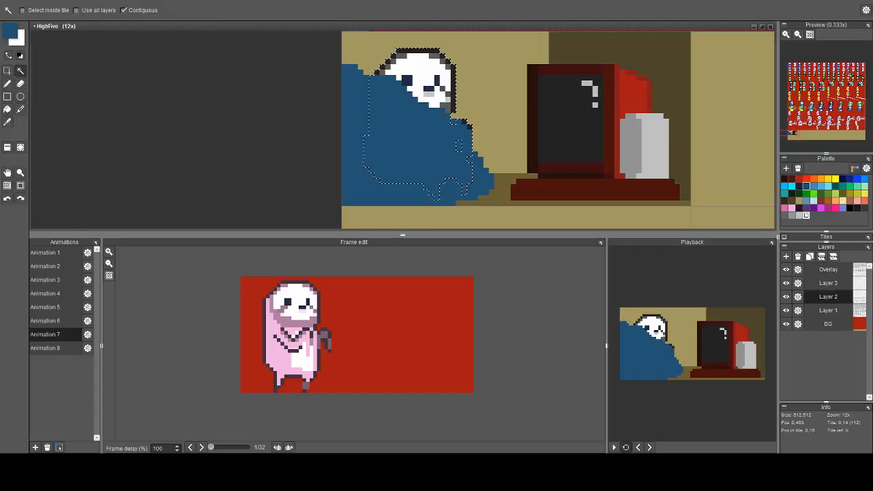
Delete the blue covering the seated character, and paint dark blue over the outline along its lower back and bottom
key(Delete)
key(b)
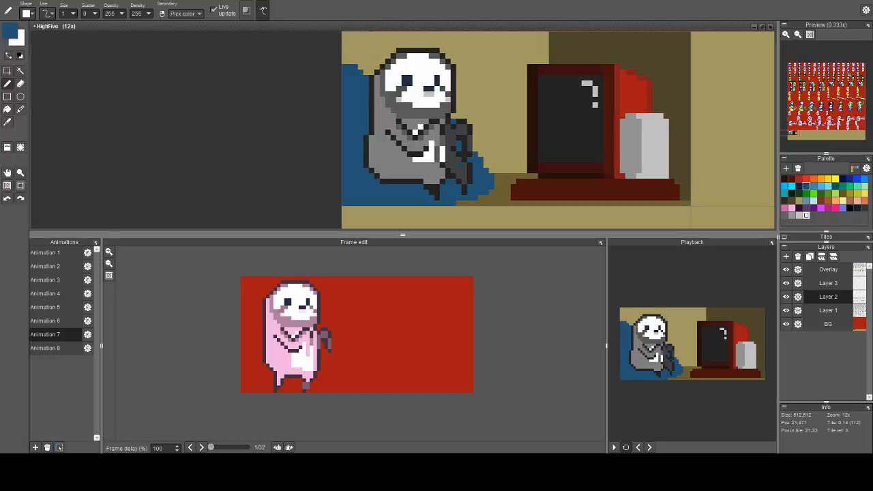
mouse_move(426, 187)
mouse_down()
mouse_move(405, 175)
mouse_move(377, 176)
mouse_move(383, 181)
mouse_move(366, 165)
mouse_move(413, 180)
mouse_up()
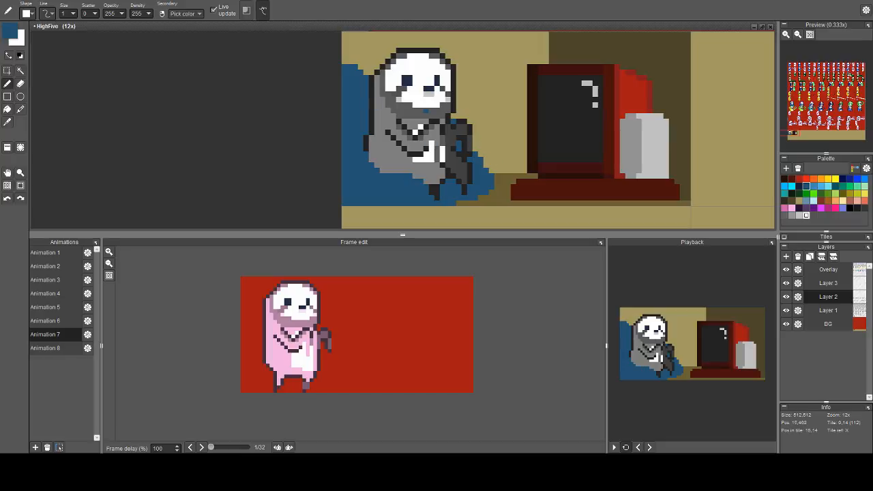
scroll(559, 171, down, 2)
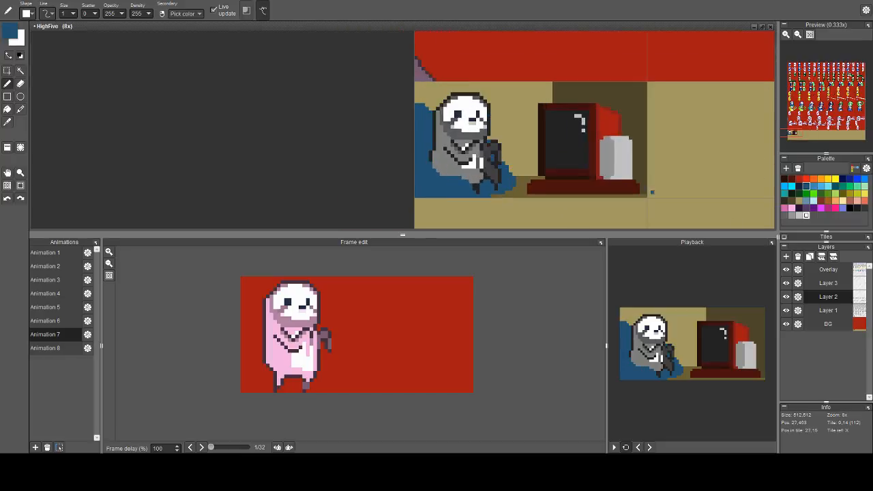
Pick the medium blue #3f88b1 from the palette and select all dark-blue beanbag pixels with contiguous selection off
click(813, 186)
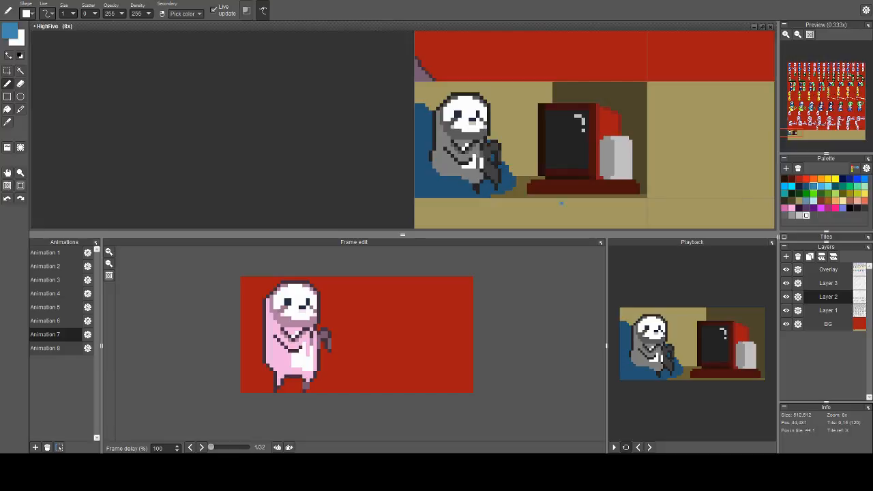
key(w)
click(434, 185)
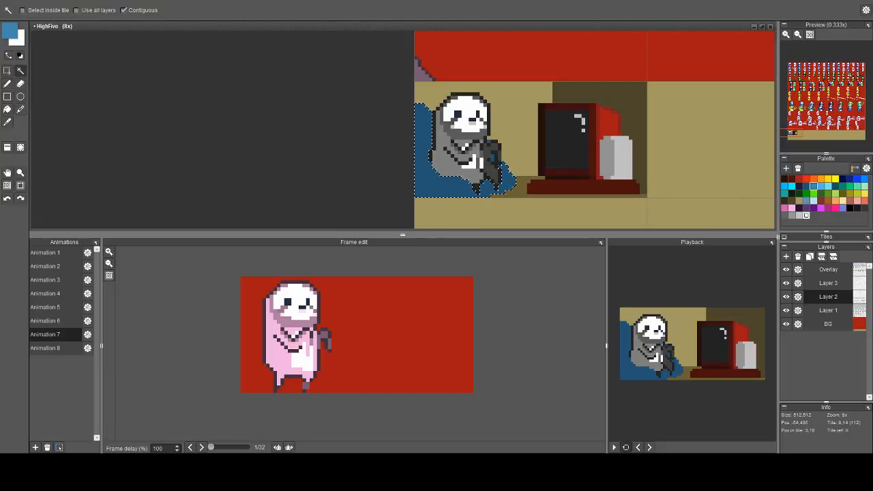
click(123, 10)
click(430, 189)
Paint medium-blue highlights inside the selection with a 2-pixel pen, following the beanbag's edges around the character, and undo unwanted strokes
key(b)
scroll(447, 185, up, 3)
mouse_move(433, 172)
mouse_down()
mouse_move(367, 141)
mouse_move(359, 161)
mouse_up()
scroll(367, 140, down, 1)
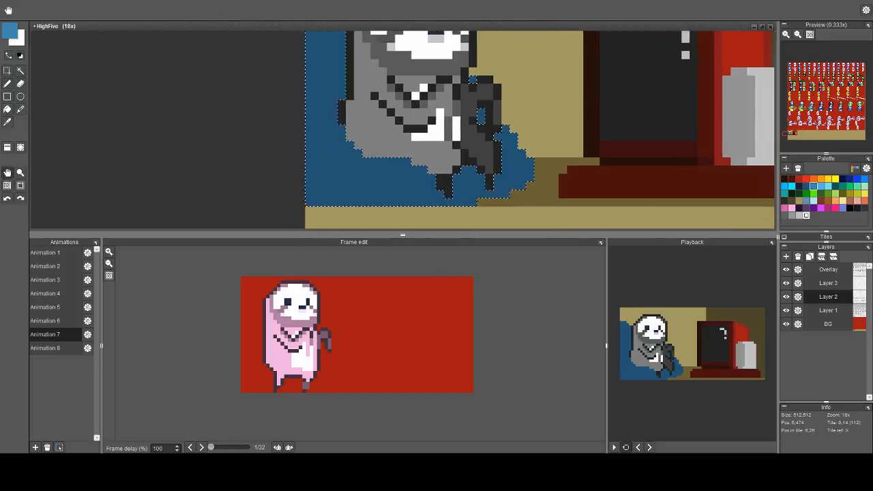
scroll(341, 170, down, 1)
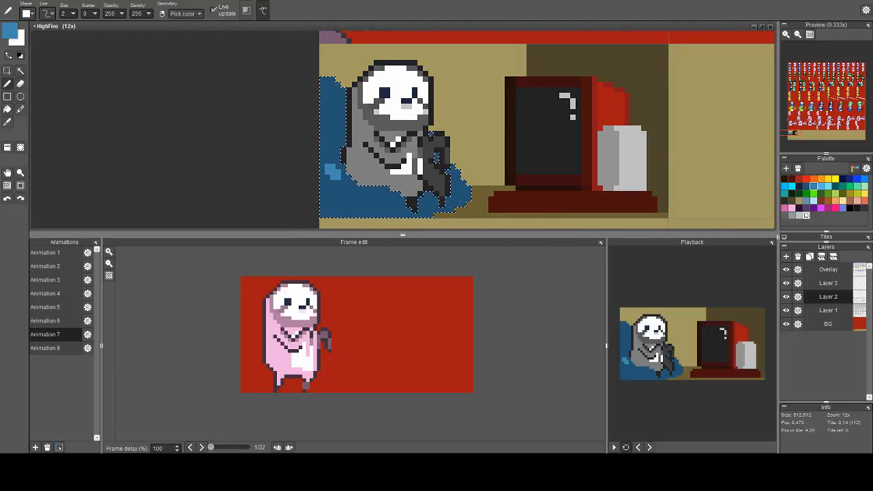
key(ctrl+z)
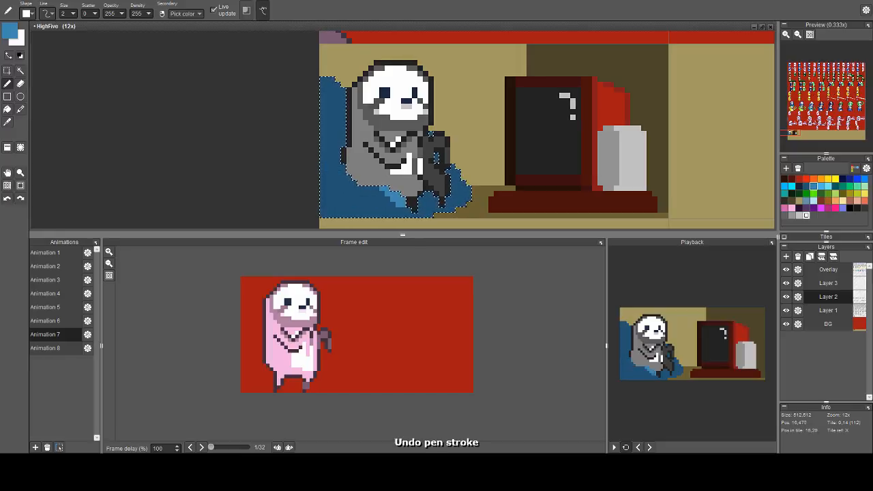
scroll(355, 183, up, 1)
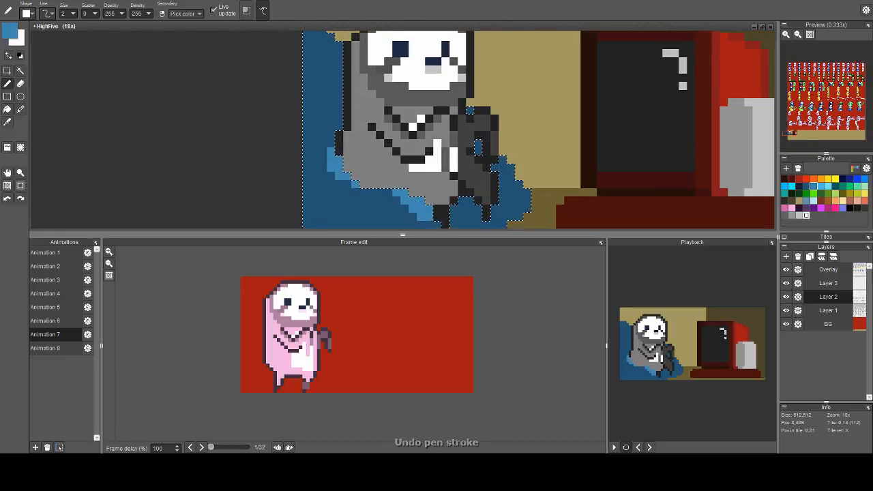
scroll(369, 149, down, 2)
drag(369, 149, 364, 171)
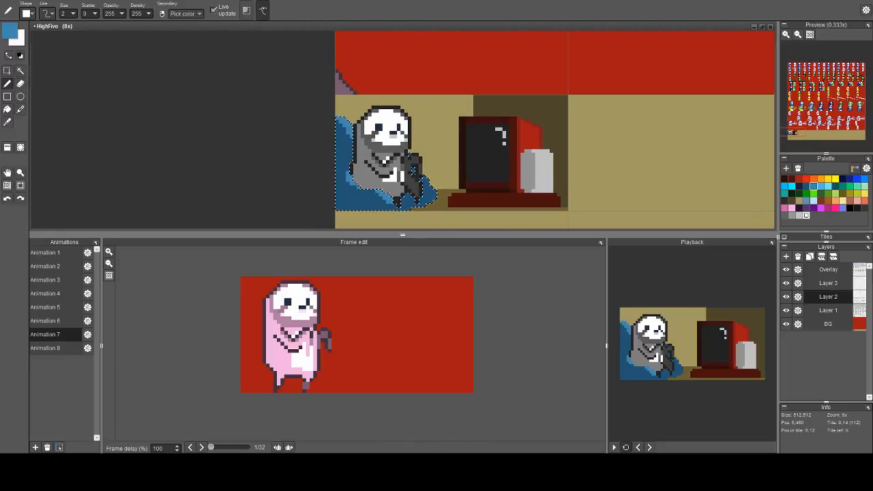
key(ctrl+z)
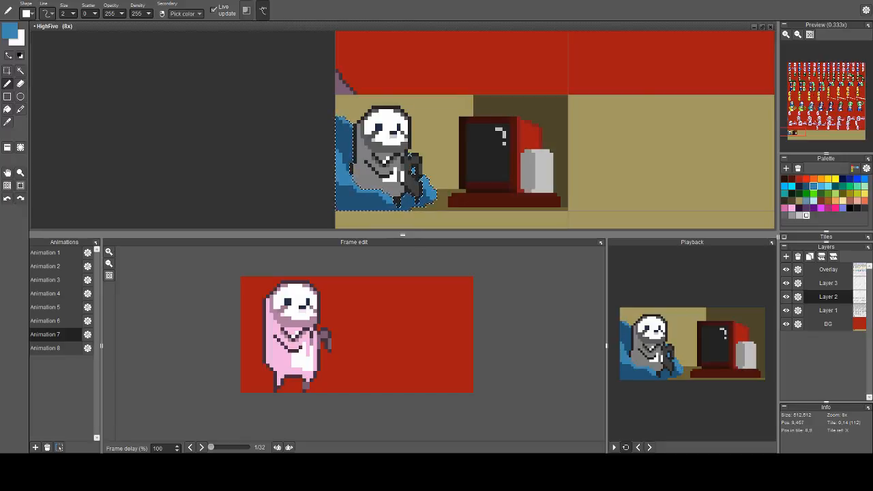
Clear the selection and draw medium-blue fold details on the lower beanbag with a 1-pixel pen, undoing unwanted strokes
key(ctrl+d)
scroll(394, 178, down, 4)
scroll(402, 171, up, 1)
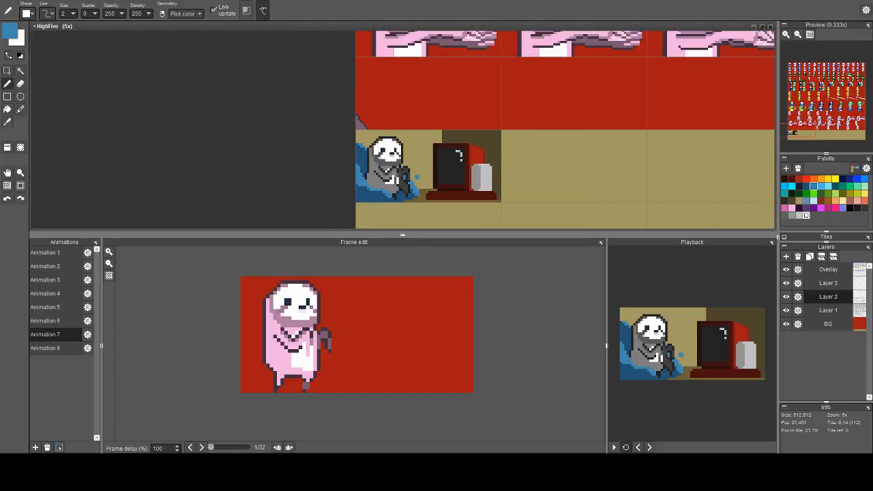
mouse_move(421, 191)
mouse_down()
mouse_move(424, 183)
mouse_move(400, 170)
mouse_move(319, 162)
mouse_move(377, 178)
mouse_up()
scroll(395, 188, up, 3)
scroll(400, 170, up, 1)
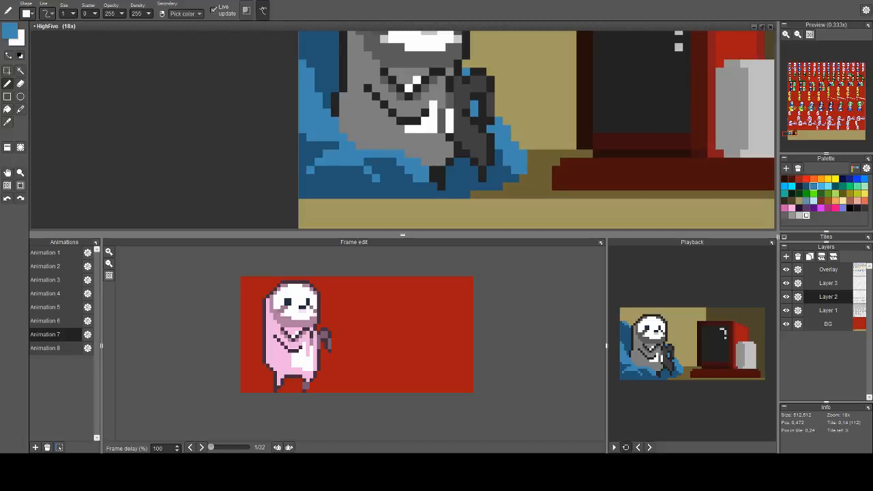
drag(311, 170, 360, 202)
key(ctrl+z)
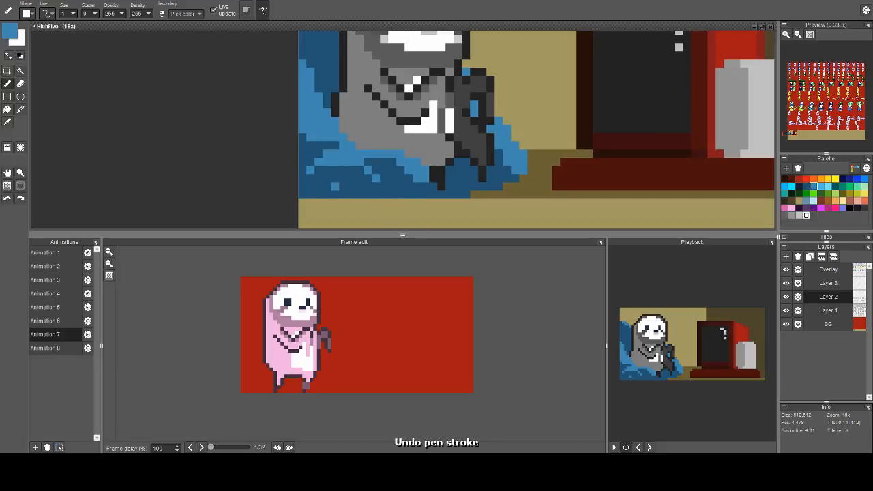
Touch up the fold on the lower-left beanbag by painting over stray highlight pixels in dark blue
right_click(334, 186)
click(311, 169)
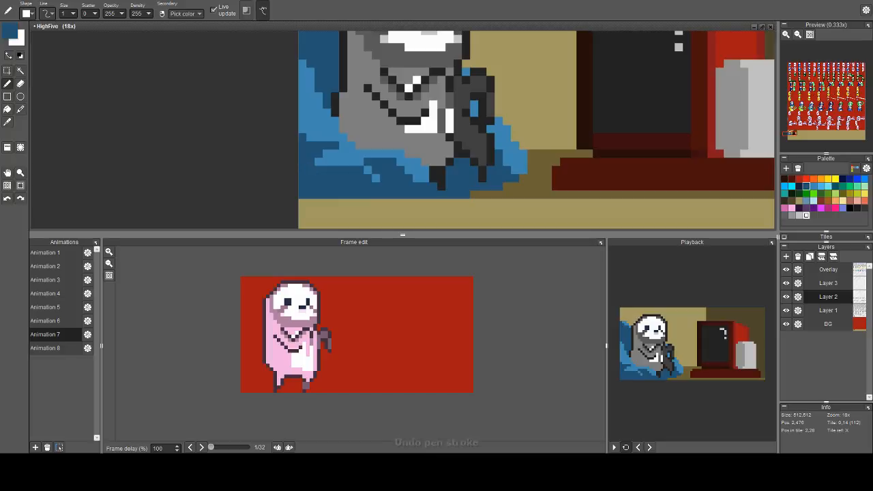
click(376, 178)
drag(327, 162, 351, 162)
right_click(351, 154)
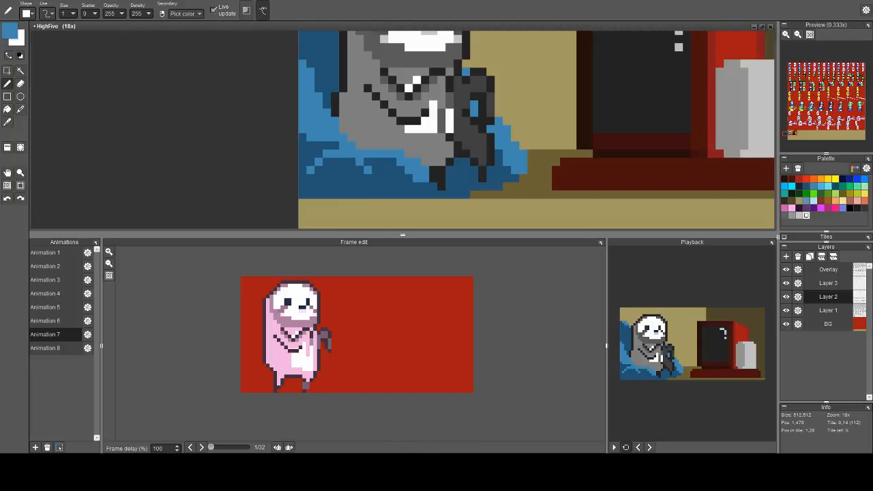
Refine the small fold at the beanbag's lower-left edge pixel by pixel, alternating between the dark and medium blue
right_click(311, 170)
click(318, 161)
key(ctrl+z)
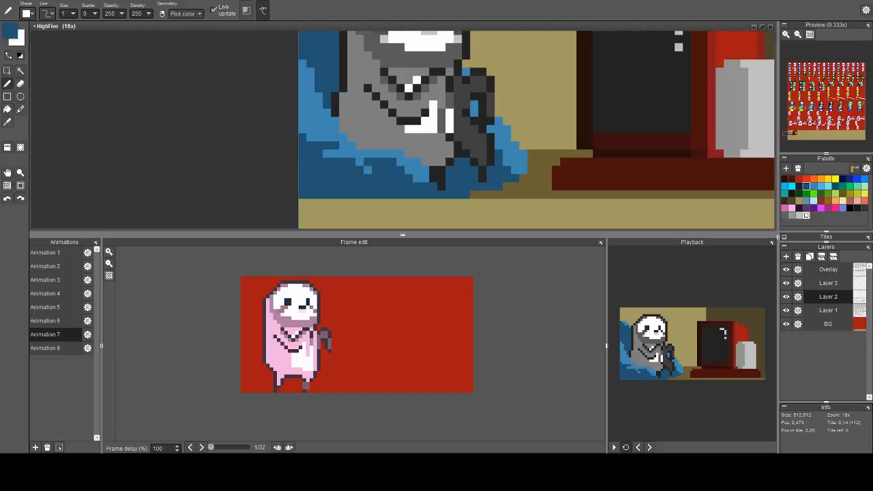
right_click(335, 154)
click(319, 145)
scroll(416, 155, down, 2)
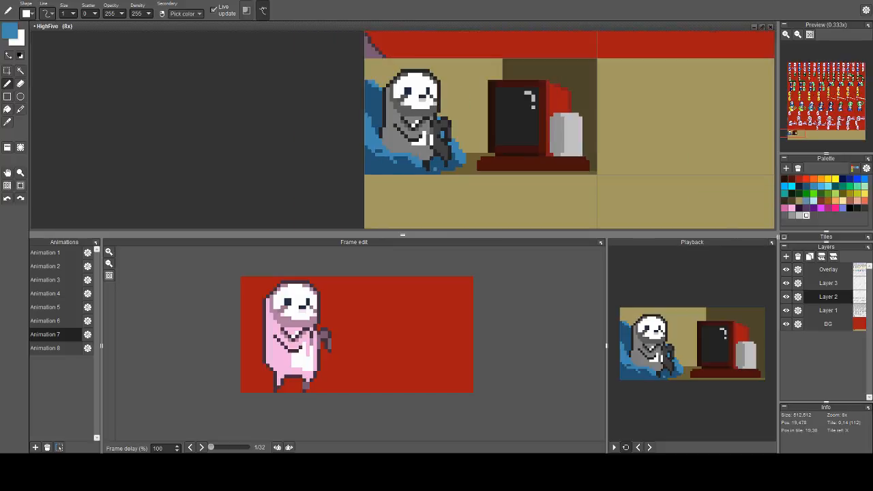
scroll(438, 171, down, 1)
scroll(394, 121, up, 2)
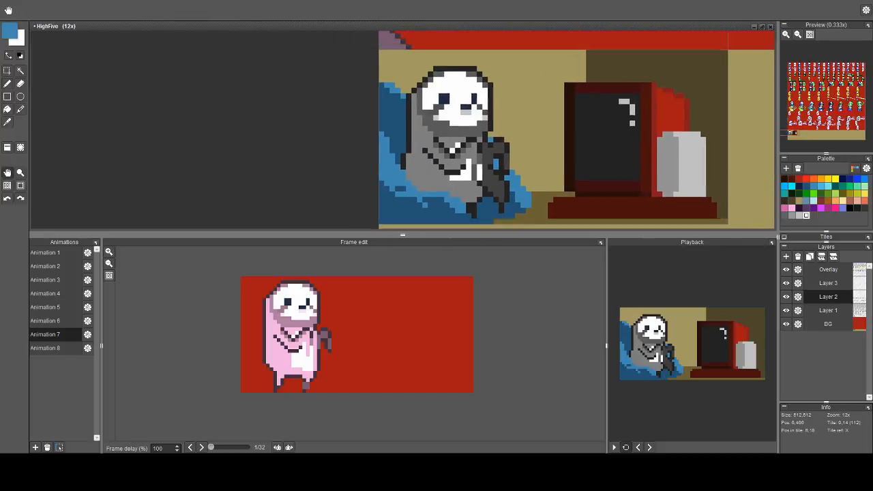
Set the foreground colour to one shading step darker than #235373 and select all dark-blue beanbag pixels
click(10, 32)
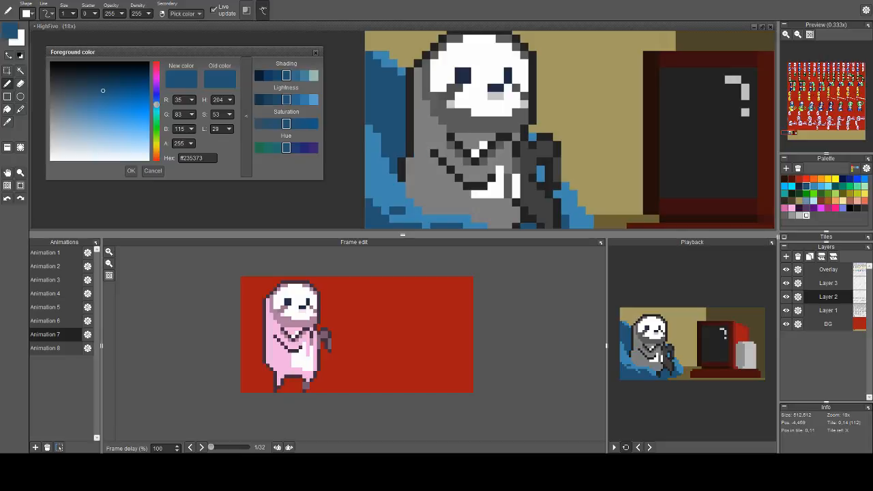
click(277, 76)
click(315, 52)
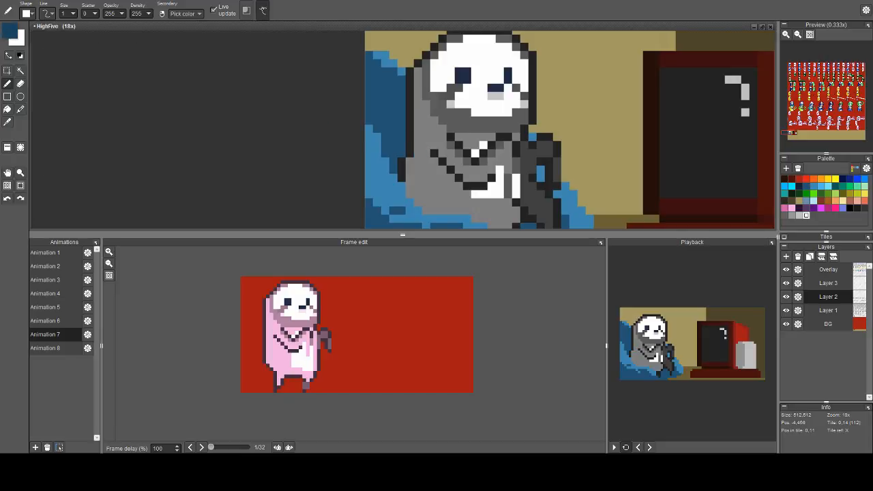
key(w)
click(401, 113)
key(b)
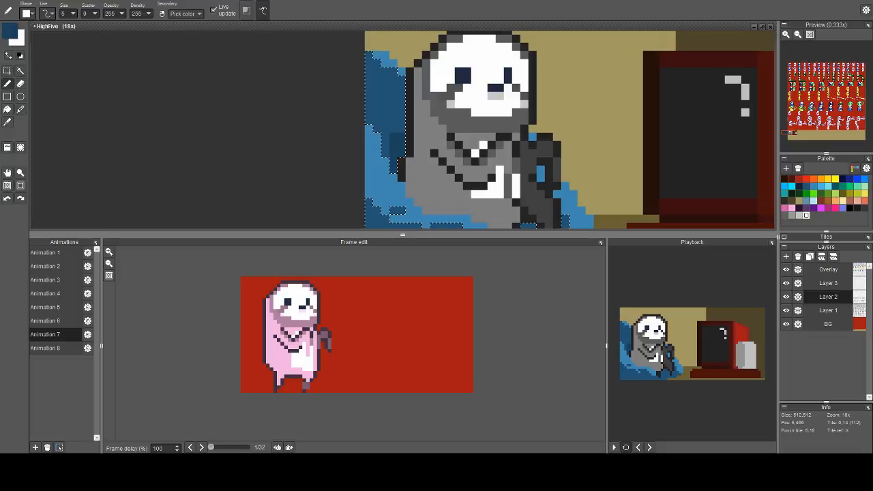
Paint the darker blue shadow on the beanbag's backrest behind the character, undoing unwanted strokes
drag(404, 136, 393, 121)
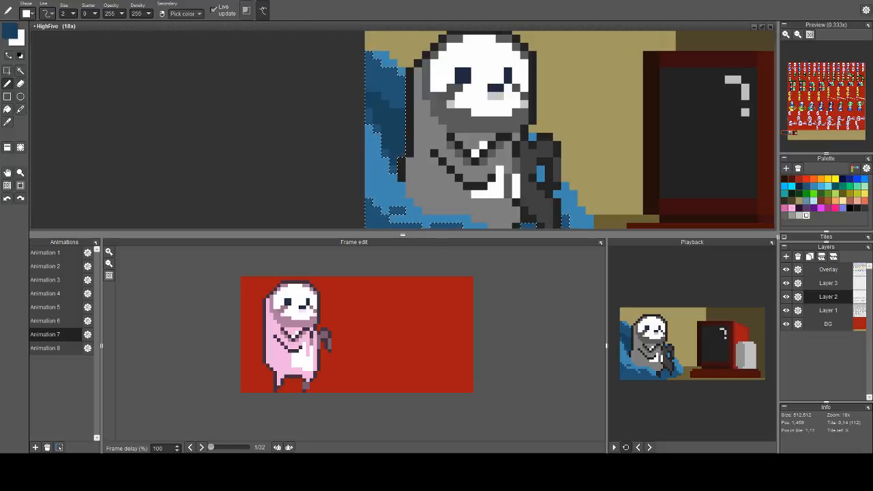
key(ctrl+z)
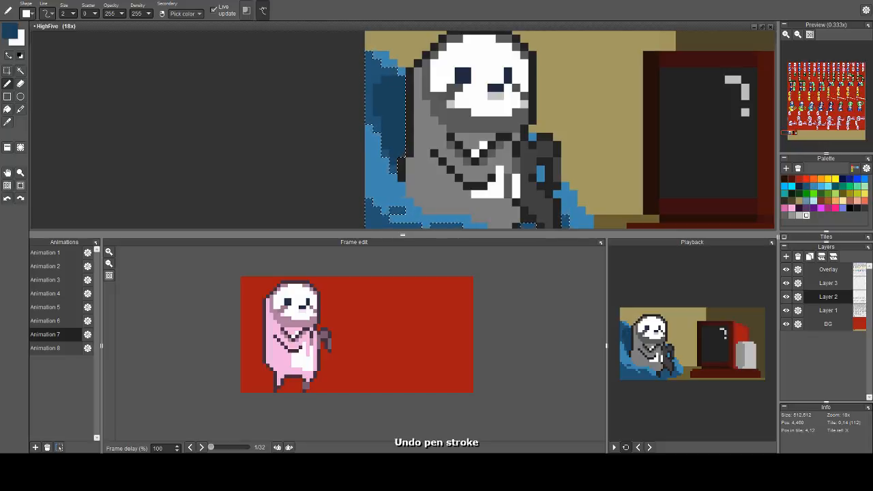
key(ctrl+z)
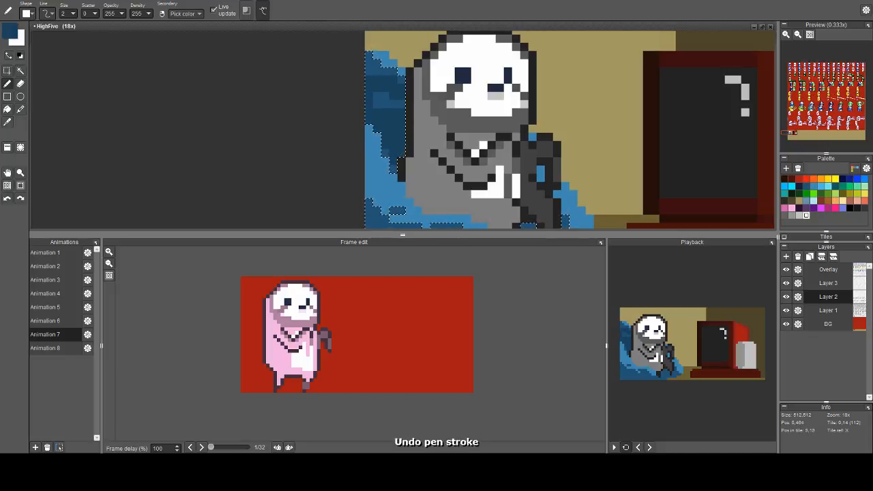
key(ctrl+z)
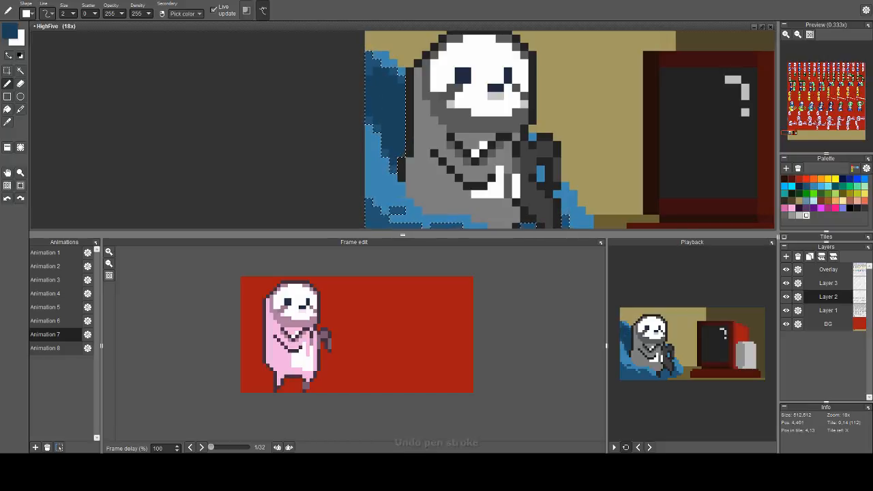
Shade the lower beanbag beneath the character with the darker blue, leaving small dark-blue fold patches
scroll(431, 175, down, 1)
drag(431, 175, 419, 138)
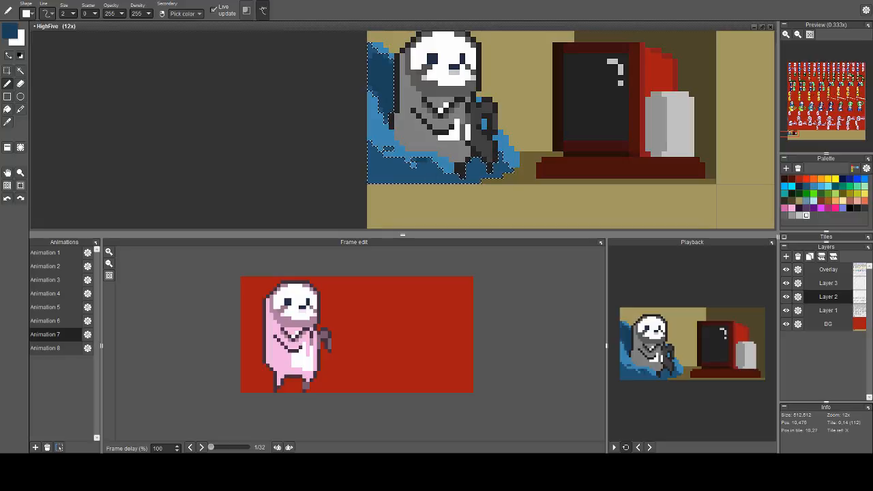
mouse_move(441, 186)
mouse_down()
mouse_move(392, 181)
mouse_move(414, 177)
mouse_up()
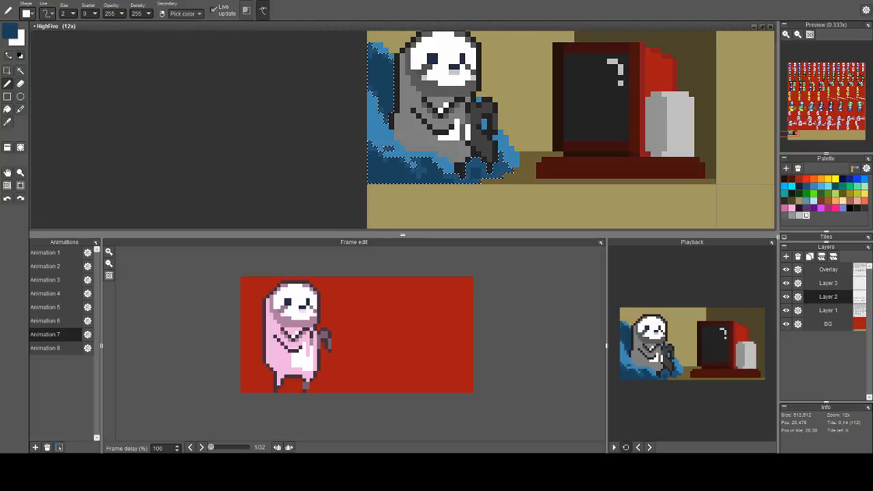
key(ctrl+z)
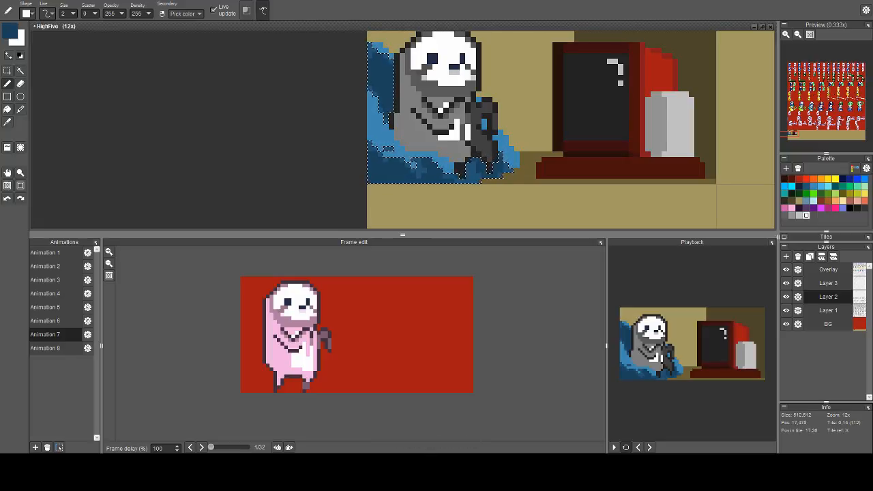
scroll(363, 112, down, 1)
scroll(373, 126, up, 2)
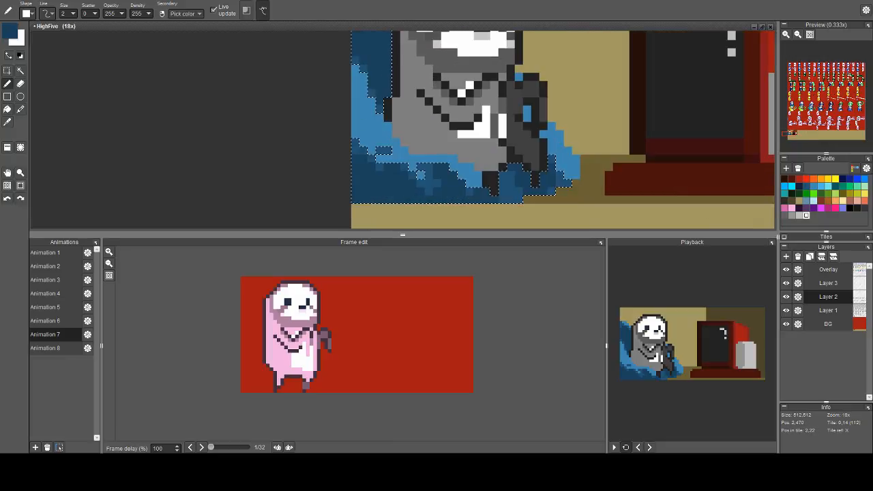
Clear the selection, sample the beanbag's medium blue and change the foreground colour to a paler shade from its shading ramp
key(ctrl+d)
right_click(376, 120)
click(10, 31)
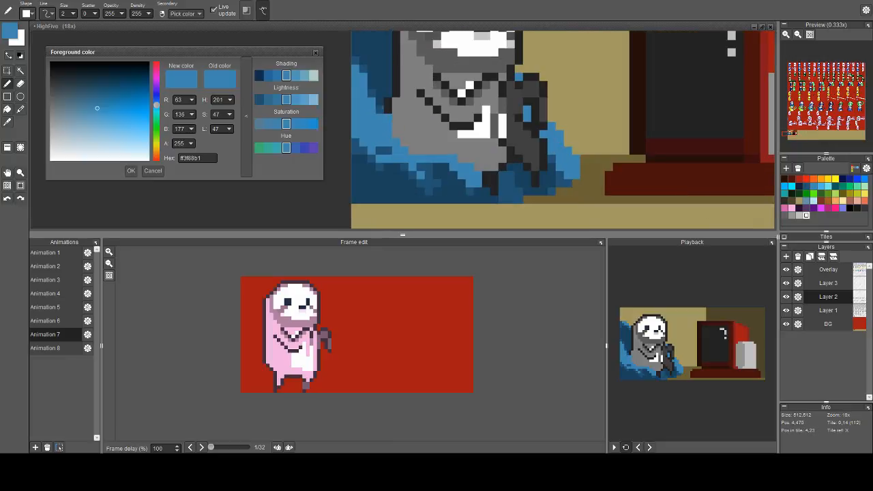
click(304, 75)
click(315, 52)
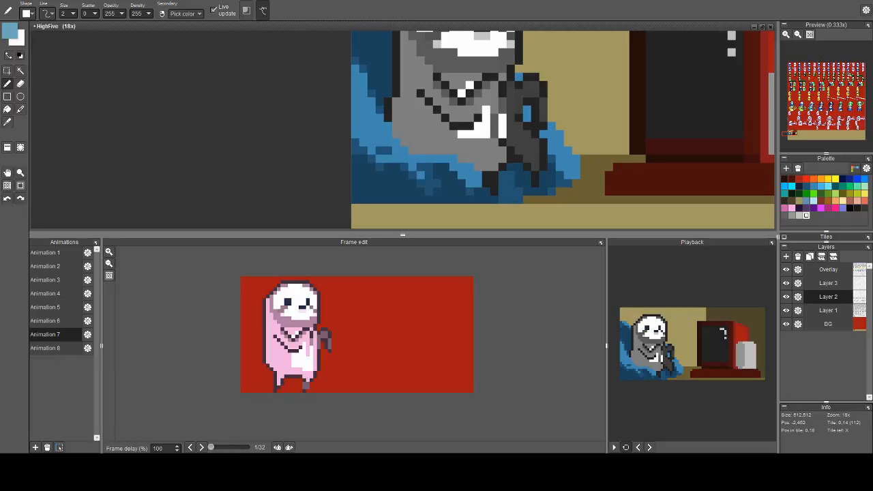
Select all medium-blue beanbag pixels and paint pale-blue highlights on the beanbag's backrest side and front edge beneath the character
key(w)
click(359, 99)
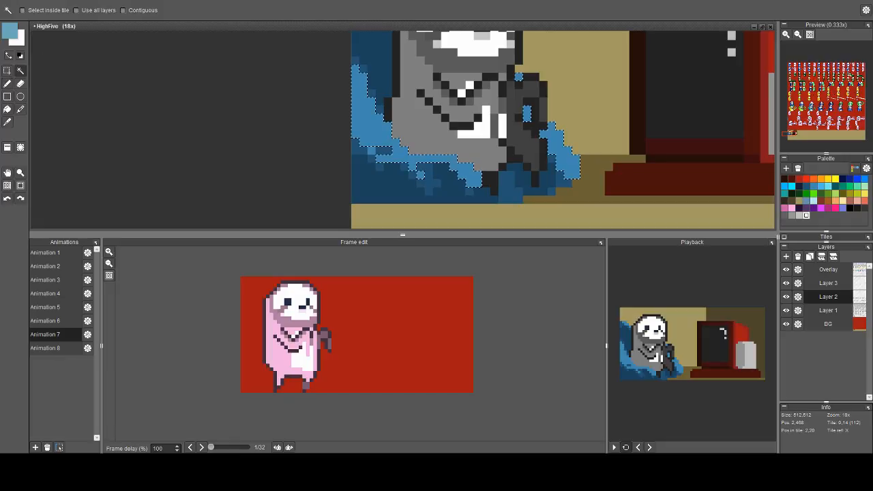
key(b)
drag(356, 83, 380, 133)
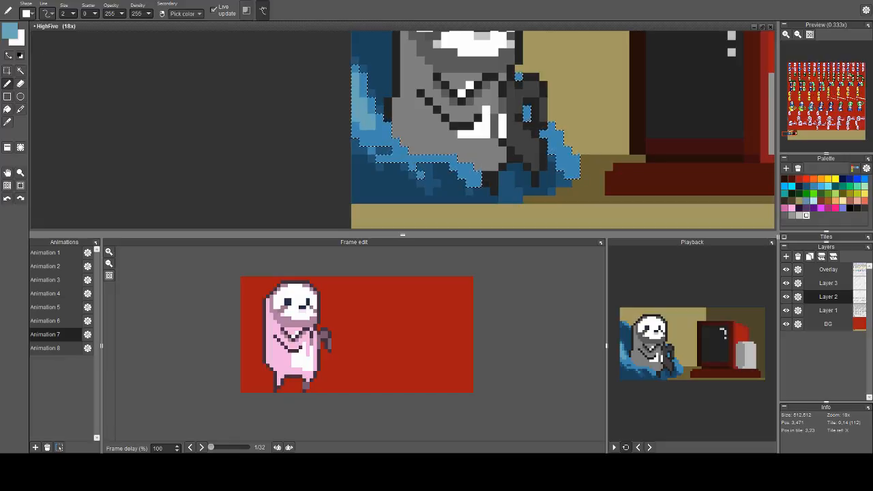
click(453, 165)
drag(453, 159, 476, 180)
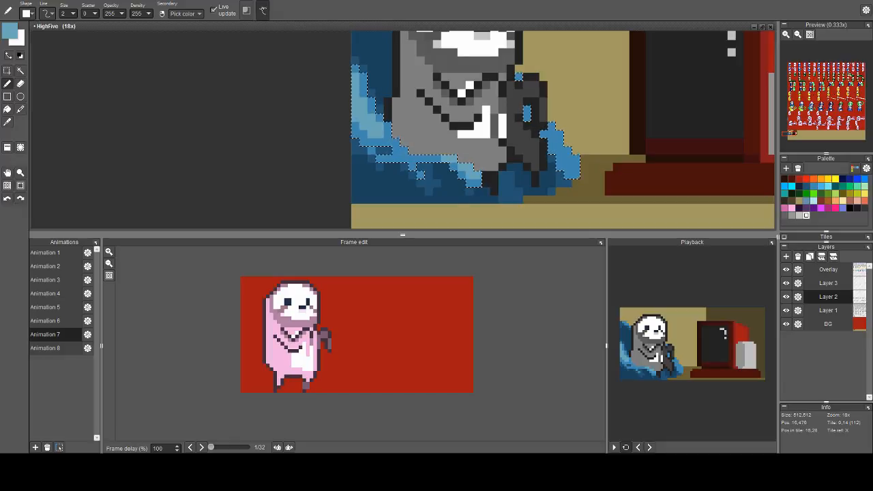
Paint pale-blue highlights along the beanbag's raised edge beside the character's controller
key(space)
drag(545, 140, 493, 147)
drag(498, 133, 529, 174)
click(498, 145)
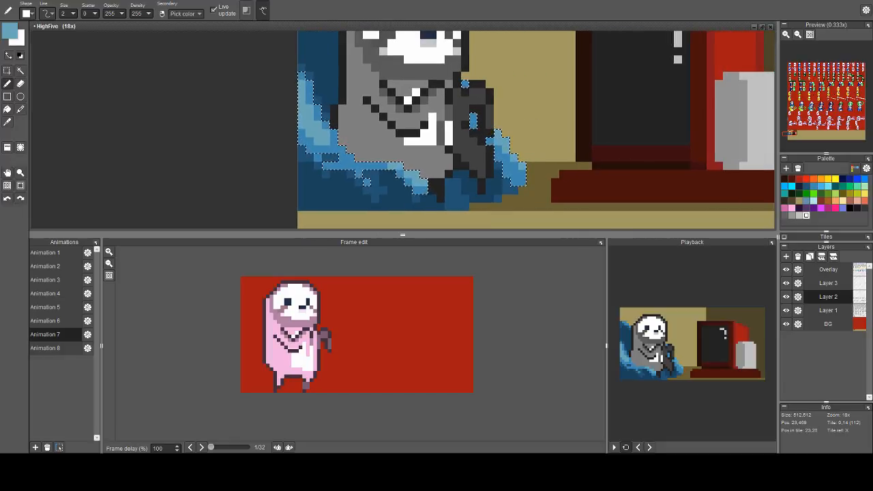
key(space)
drag(470, 96, 470, 141)
key(space)
drag(441, 114, 388, 118)
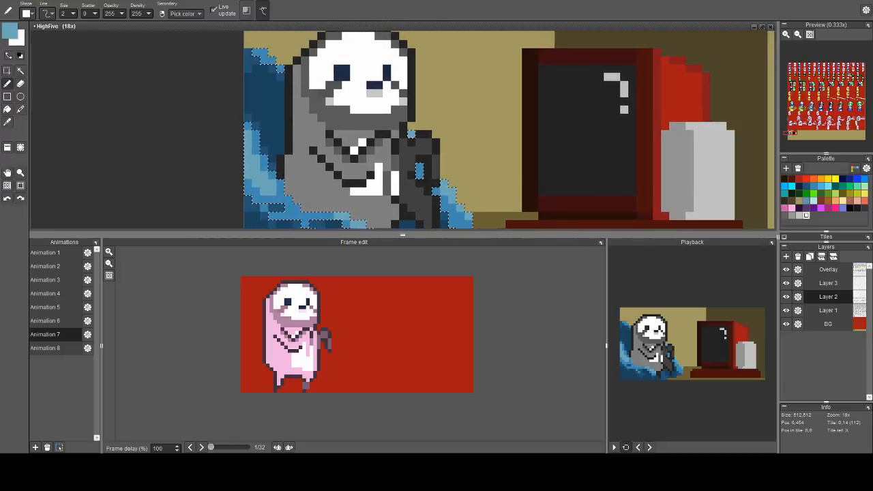
Make Layer 1 the active layer and sample the darker gray from the box beside the television
scroll(430, 167, down, 3)
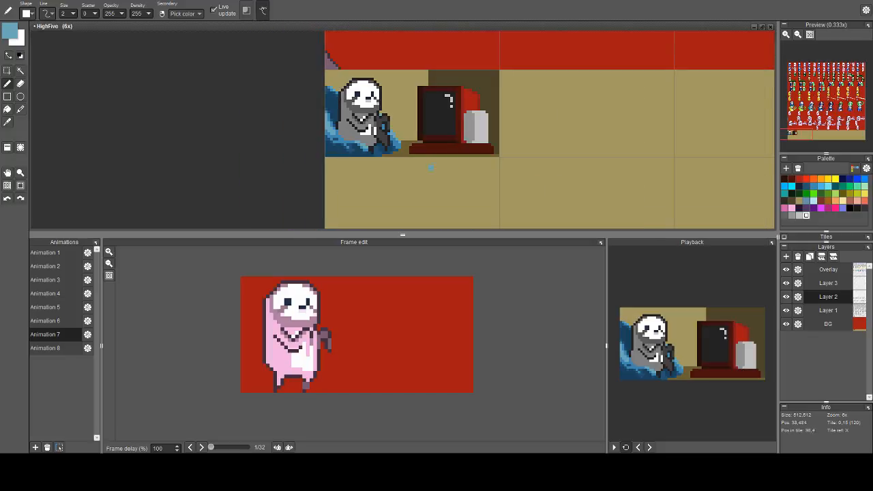
scroll(409, 148, down, 1)
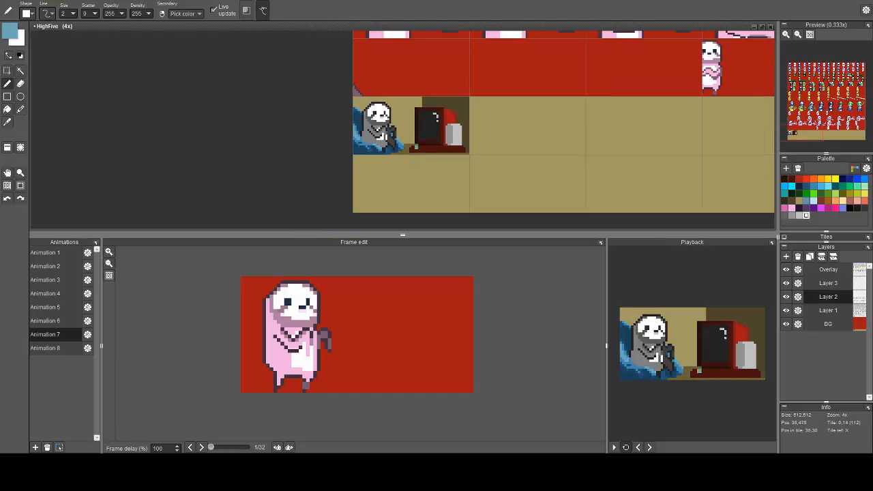
scroll(416, 160, up, 4)
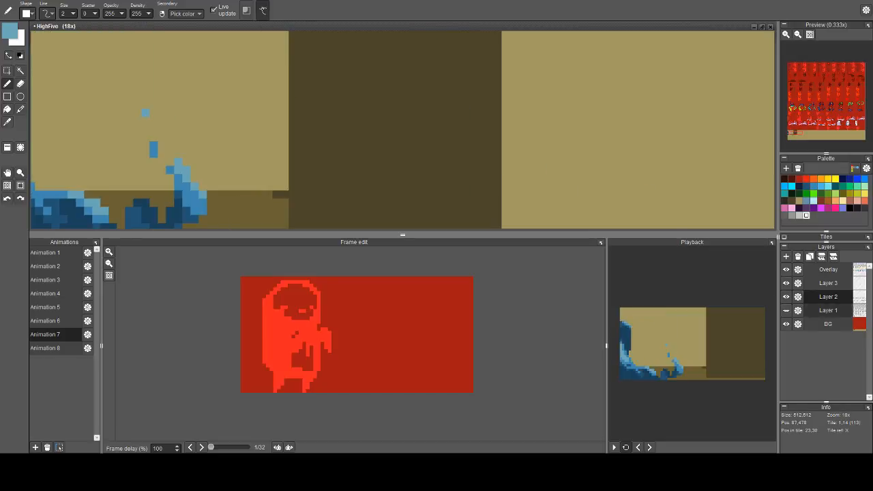
click(828, 310)
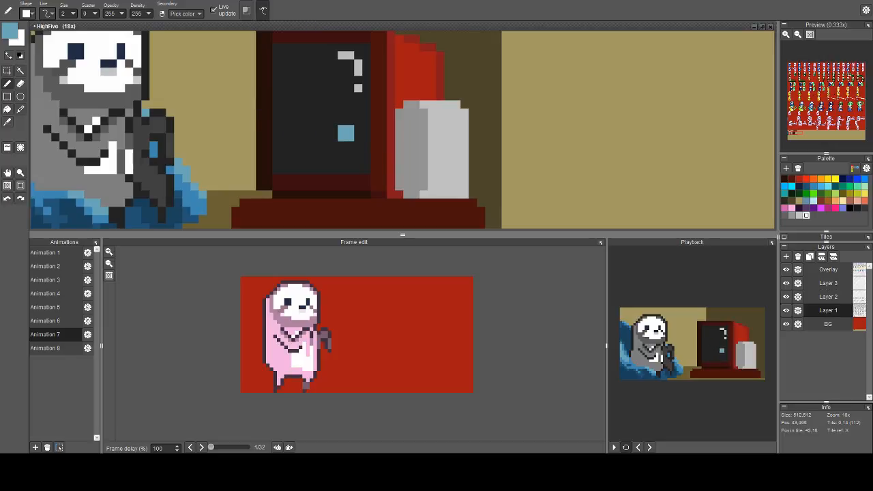
right_click(432, 133)
Set the foreground colour to the slightly muted purple #ba2ce9 and the pen size to 1
click(9, 32)
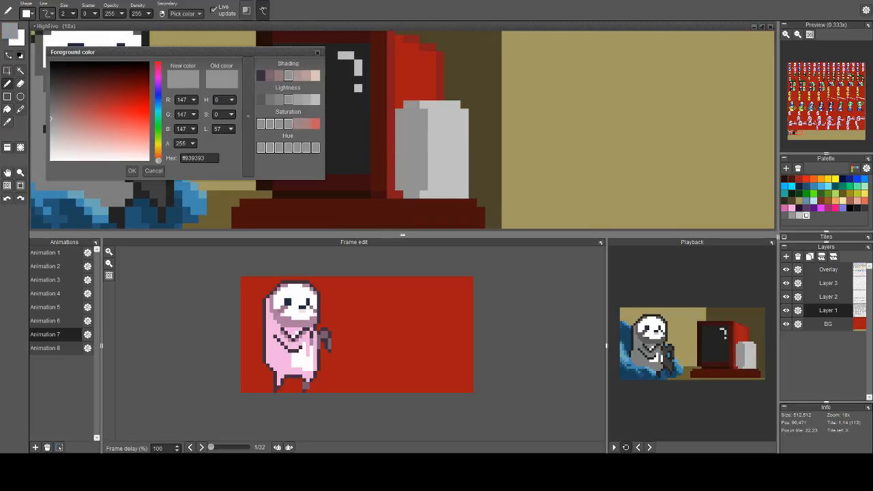
click(850, 186)
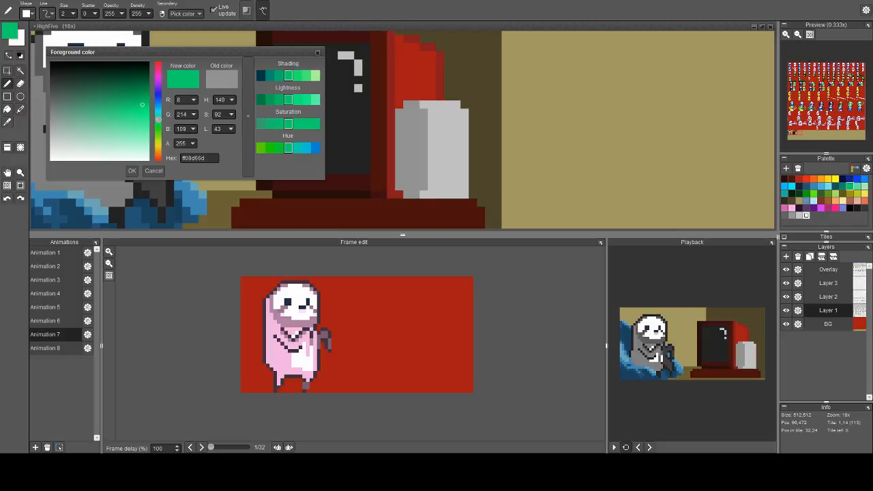
click(843, 186)
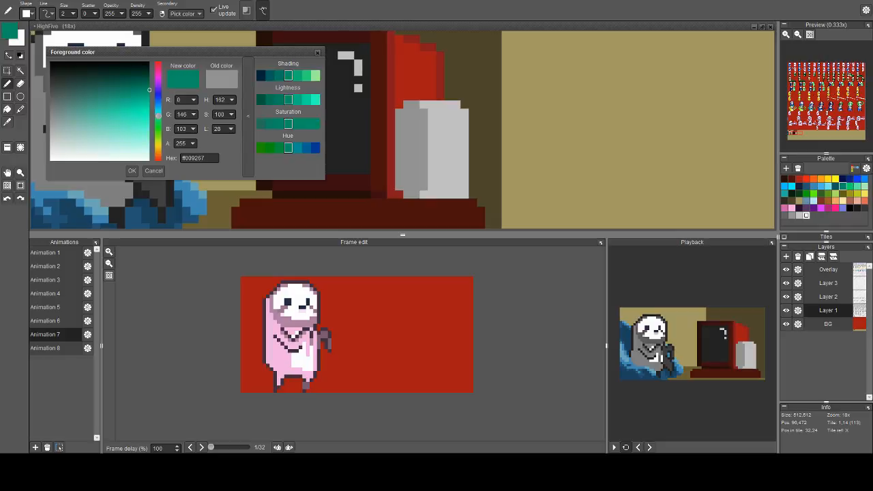
click(807, 179)
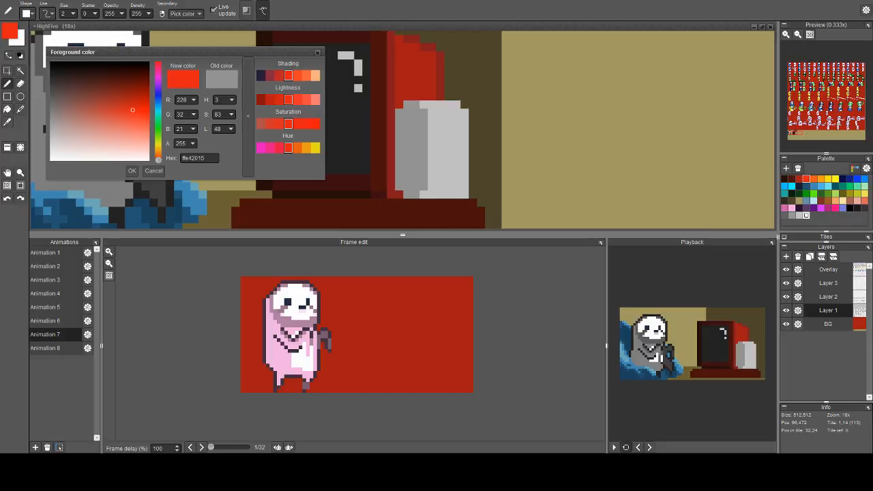
click(821, 208)
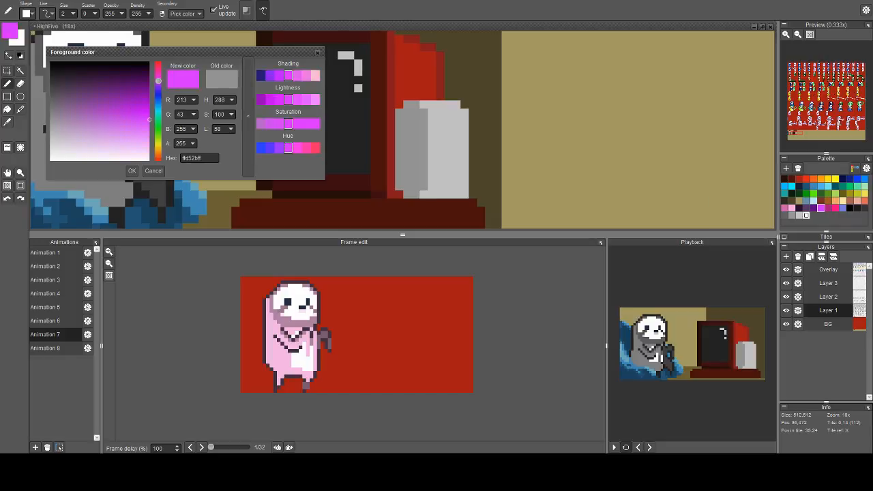
click(279, 76)
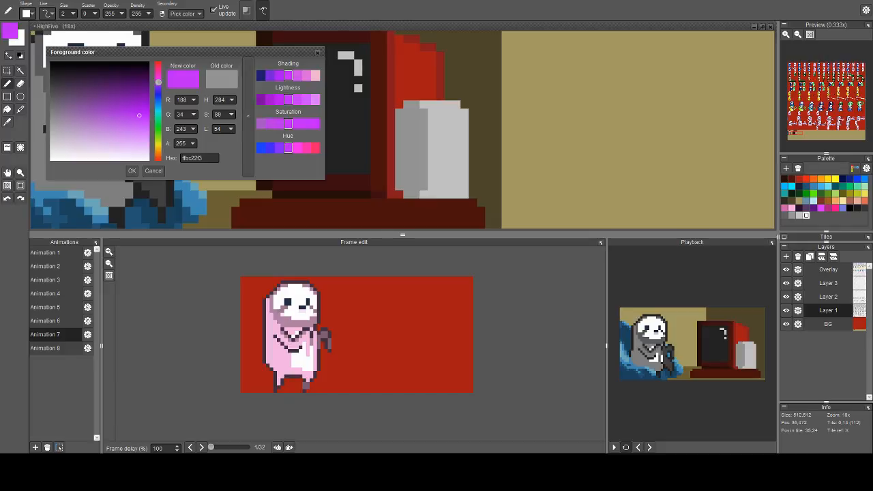
click(279, 123)
click(317, 53)
key(c)
key(1)
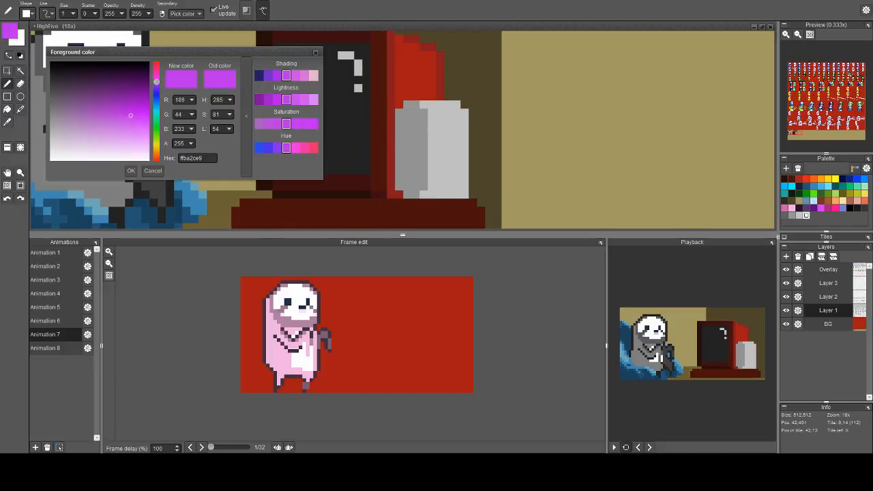
click(315, 53)
Paint four short purple stripes on the gray box's front, two near its top and two near its base, undoing unwanted strokes
scroll(355, 98, down, 2)
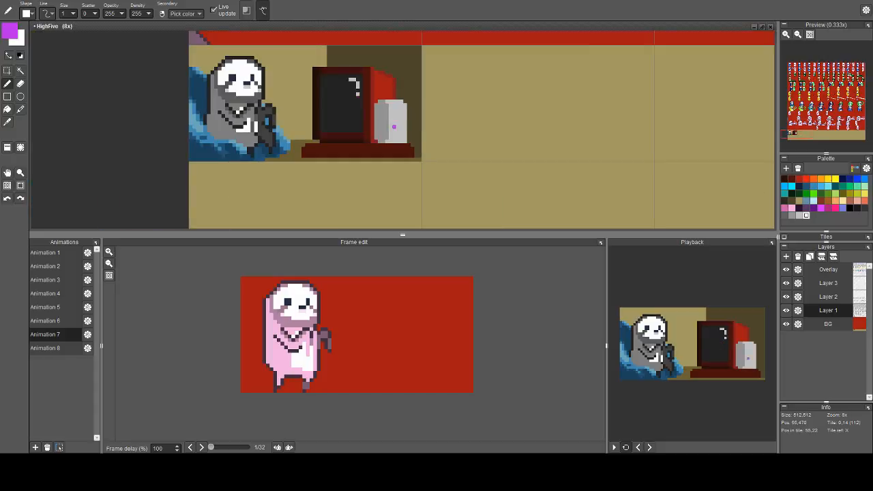
scroll(397, 126, up, 1)
mouse_move(391, 93)
mouse_down()
mouse_move(408, 93)
mouse_move(402, 105)
mouse_up()
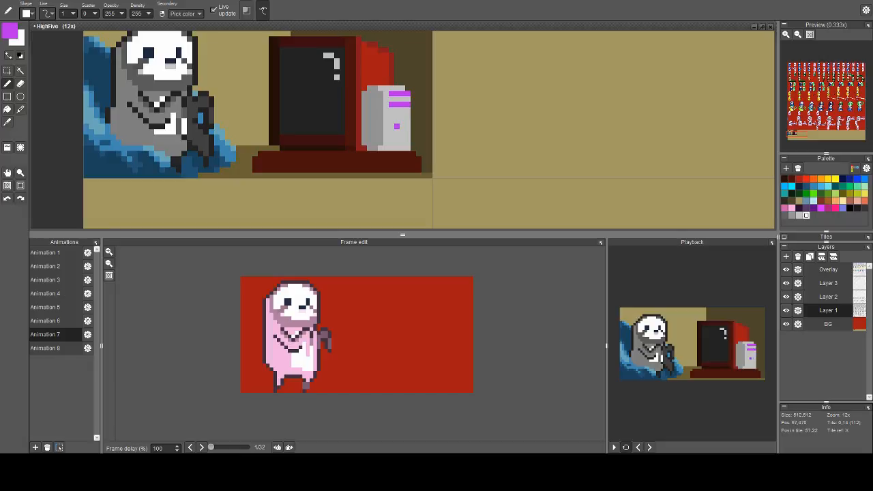
mouse_move(391, 137)
mouse_down()
mouse_move(408, 137)
mouse_move(397, 148)
mouse_move(408, 142)
mouse_up()
key(ctrl+z)
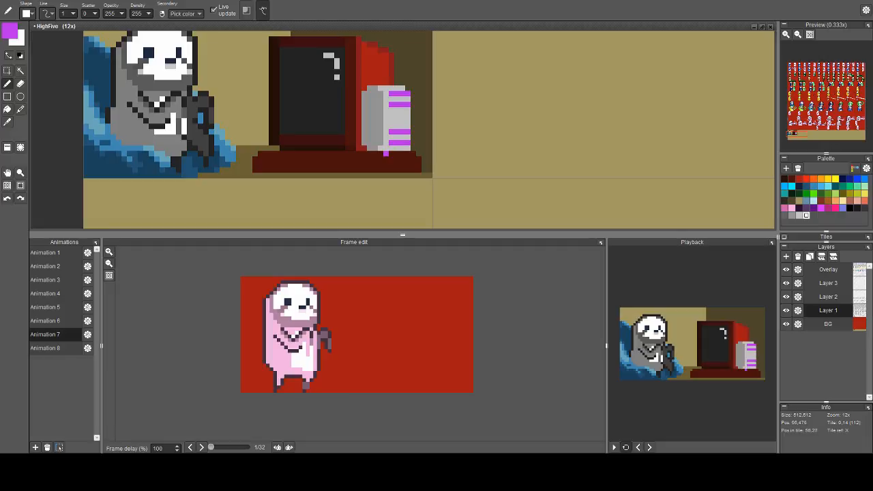
Square off the lower corner of the gray box's side face in dark gray and touch up its upper corner with sampled red
scroll(391, 147, up, 1)
right_click(370, 138)
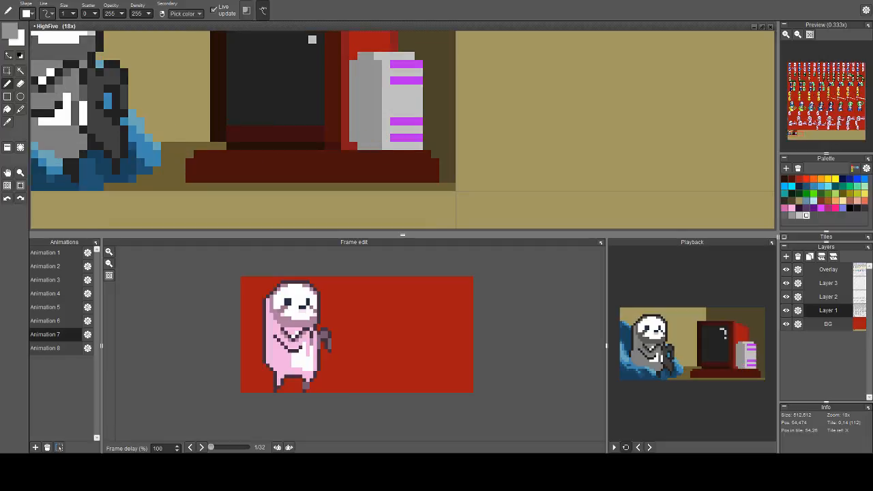
click(353, 146)
drag(386, 56, 391, 73)
right_click(367, 64)
click(359, 73)
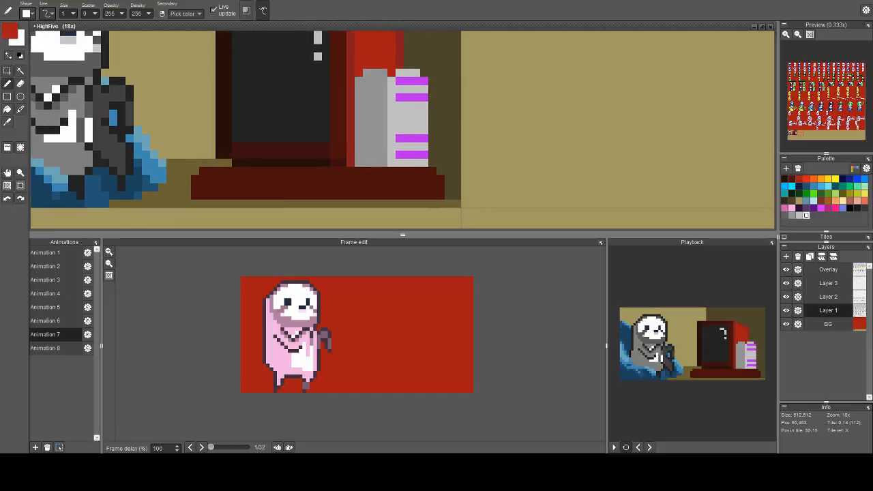
right_click(400, 73)
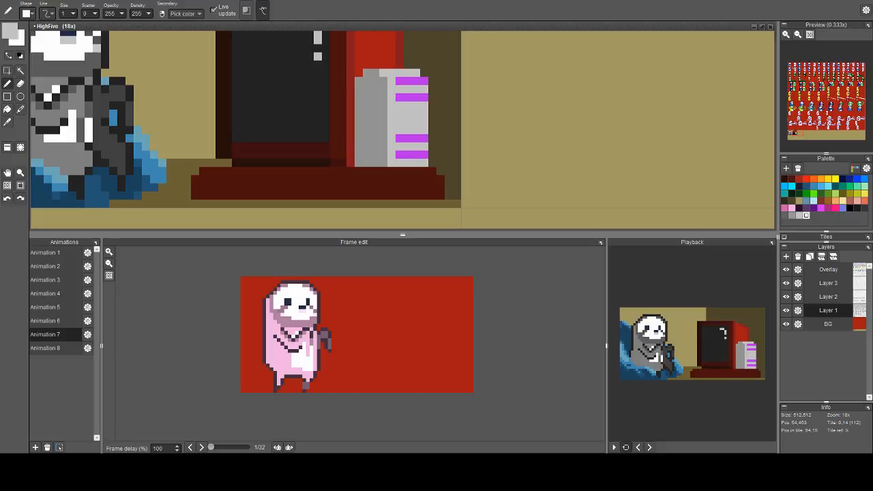
click(10, 31)
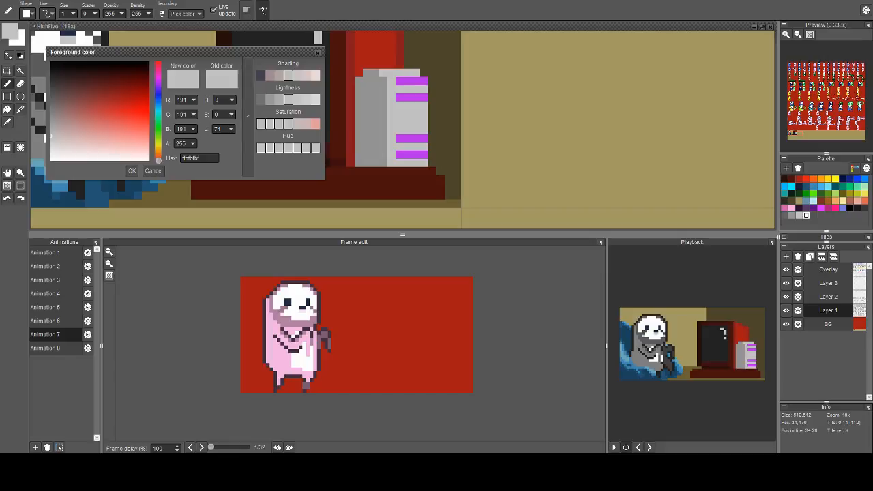
click(318, 53)
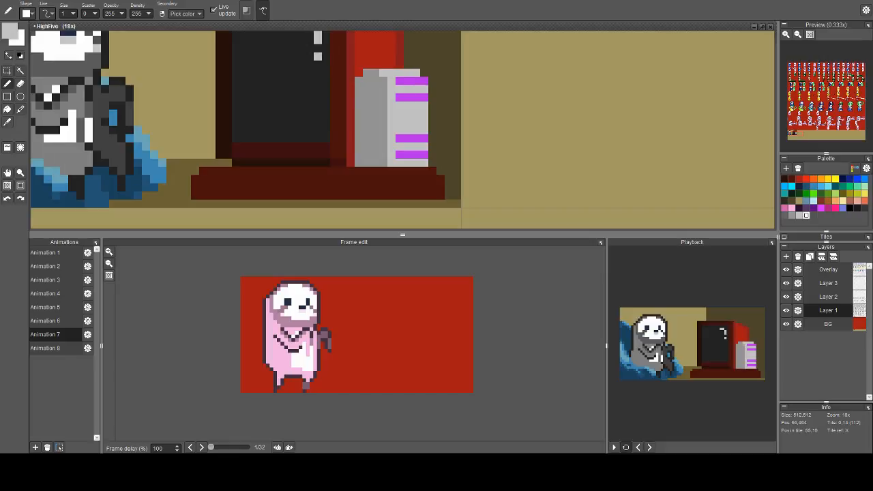
Sample the stripes' purple and change the foreground colour to the palette's bright pink #ff0080
right_click(416, 81)
click(10, 31)
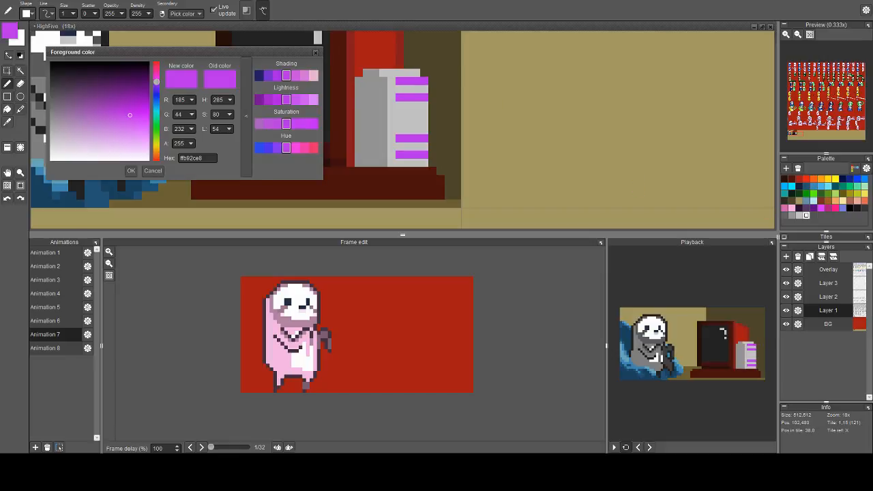
click(828, 208)
click(814, 208)
click(822, 208)
click(828, 208)
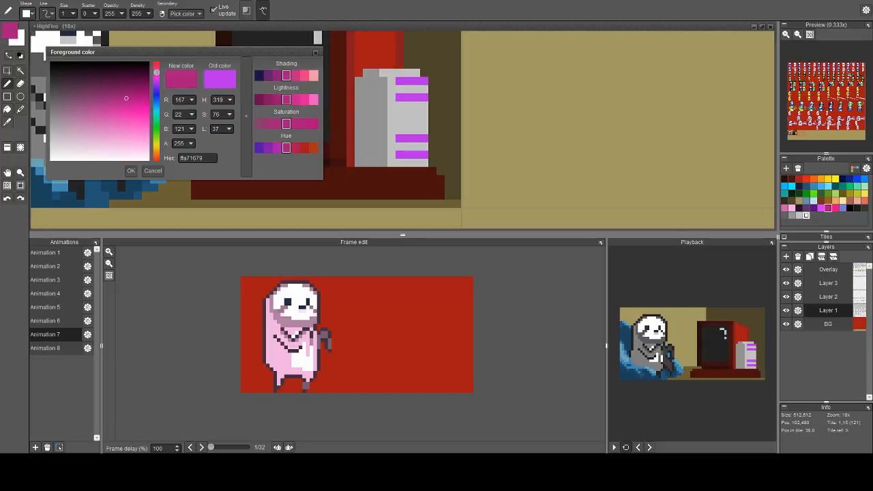
click(835, 208)
click(828, 208)
click(835, 208)
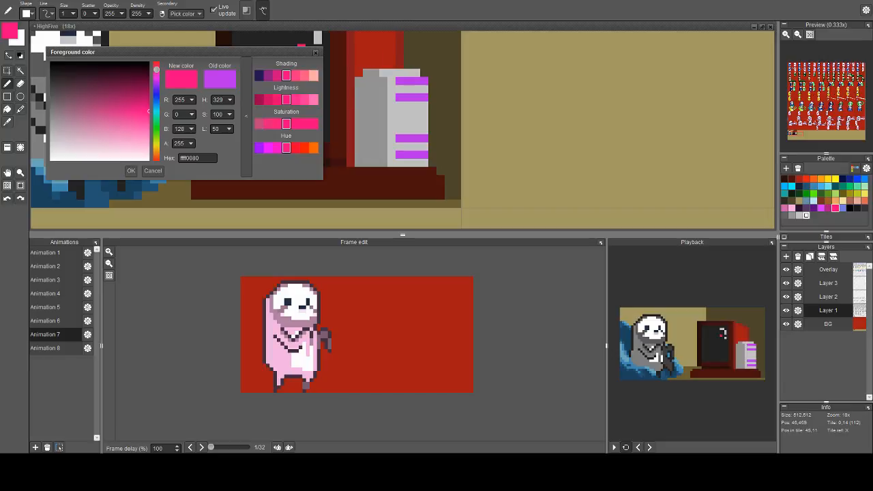
click(315, 52)
Paint bright-pink centres into the four purple stripes on the gray box, leaving purple pixels at both ends
click(408, 81)
click(416, 81)
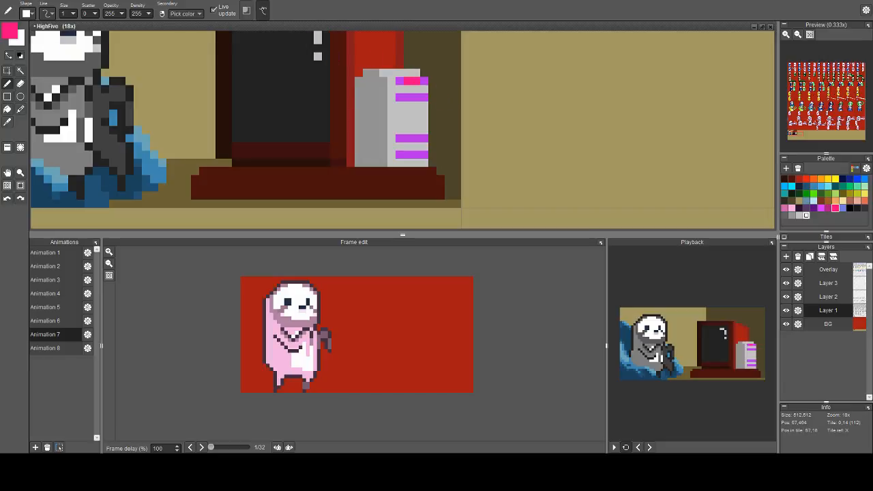
drag(408, 97, 424, 97)
click(408, 138)
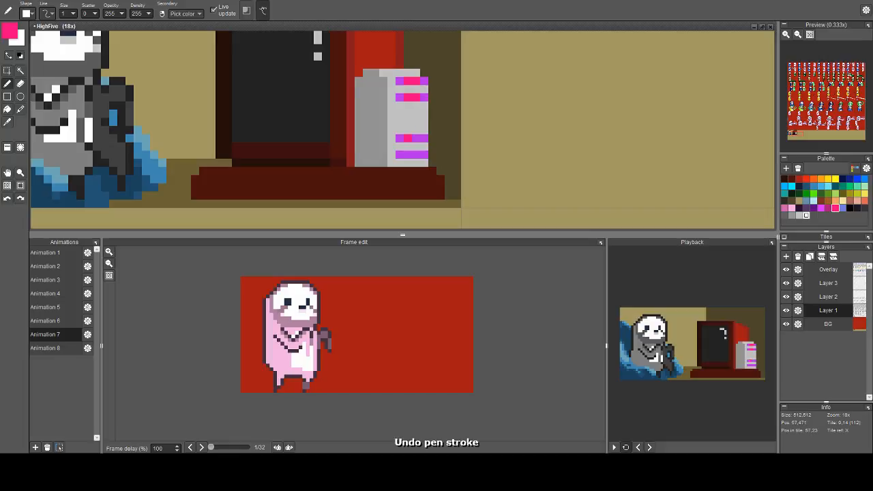
click(390, 129)
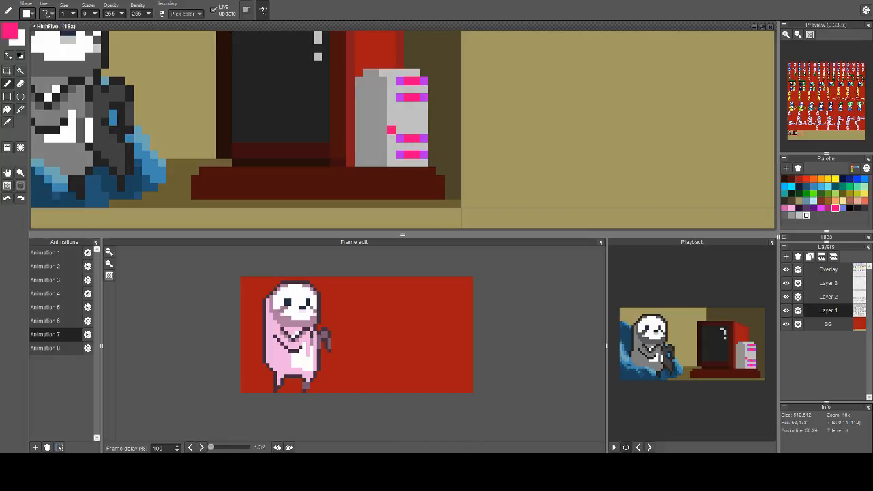
Sample the box's light gray, switch to the palest shade of its shading ramp and highlight the box's top edge
scroll(391, 122, down, 3)
drag(395, 119, 499, 154)
scroll(499, 155, up, 1)
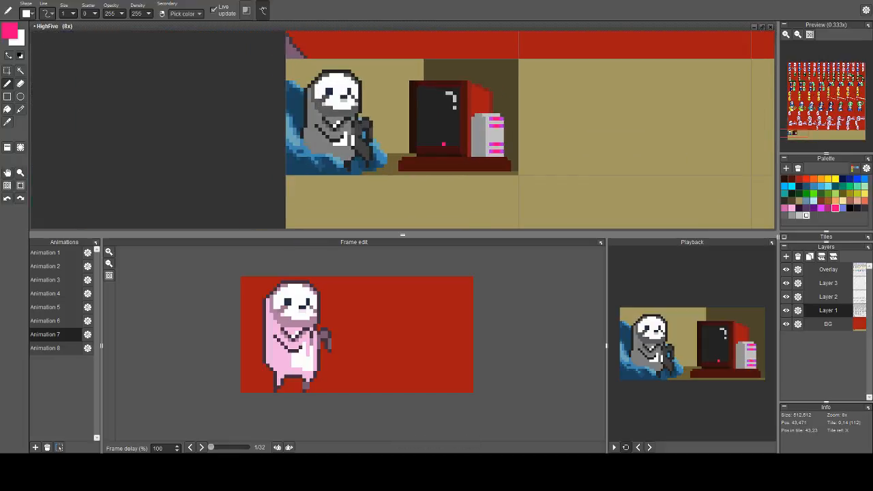
scroll(443, 144, up, 5)
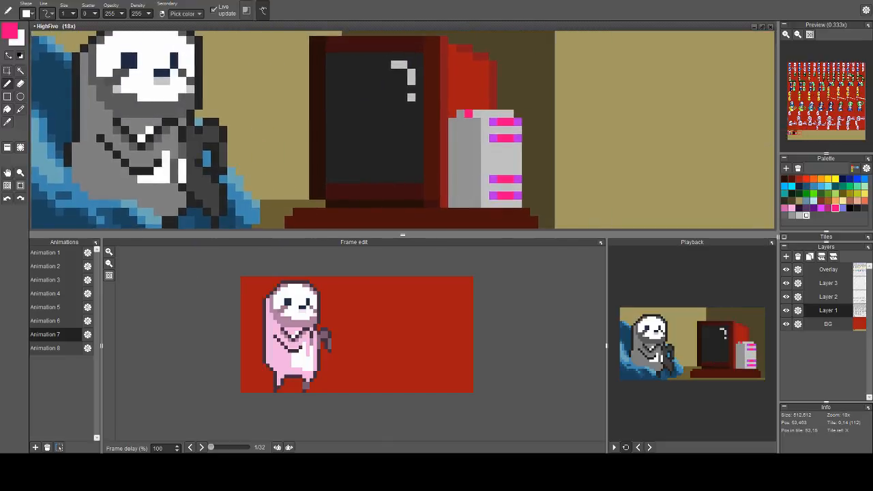
right_click(477, 114)
key(c)
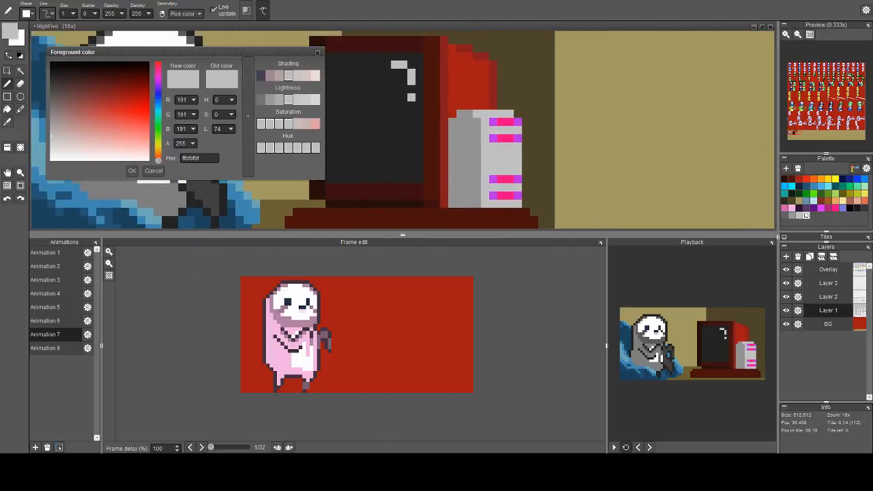
click(316, 75)
key(Return)
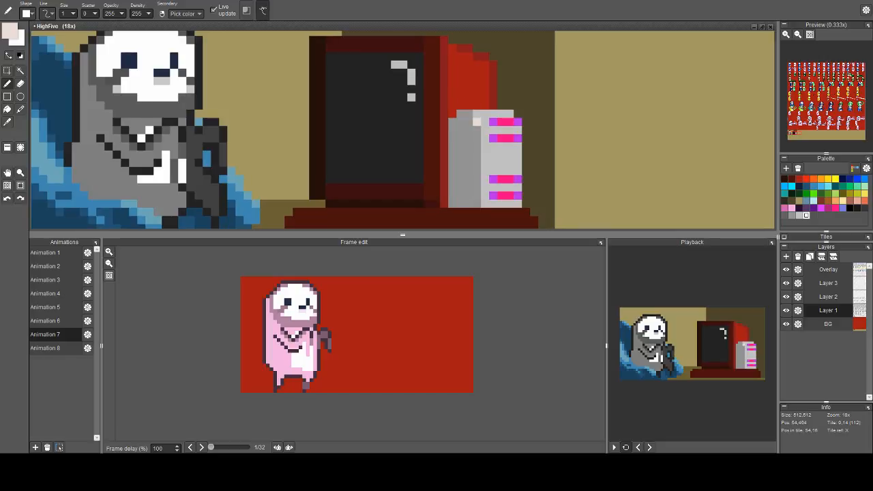
drag(476, 114, 510, 114)
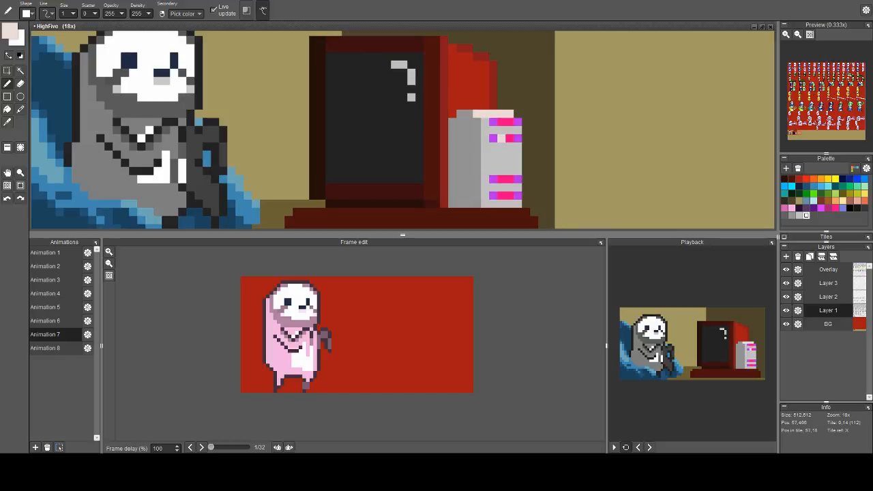
Sample the television frame's dark maroon, draw a dividing edge on the stand and fill the stand's front portion with that maroon
scroll(518, 147, down, 1)
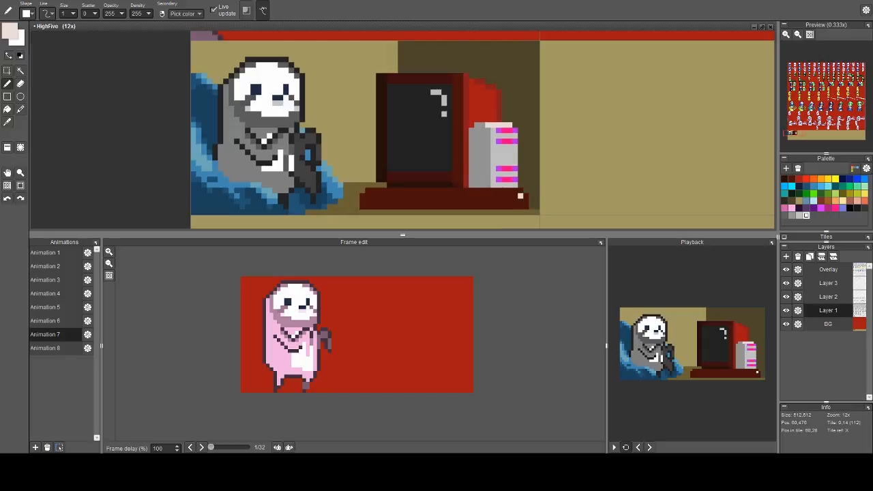
right_click(460, 174)
scroll(490, 195, up, 1)
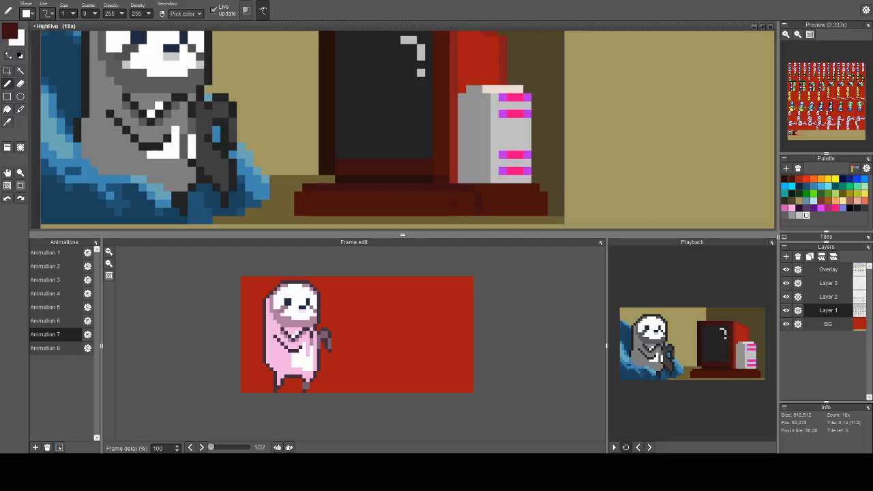
key(f)
scroll(453, 203, down, 2)
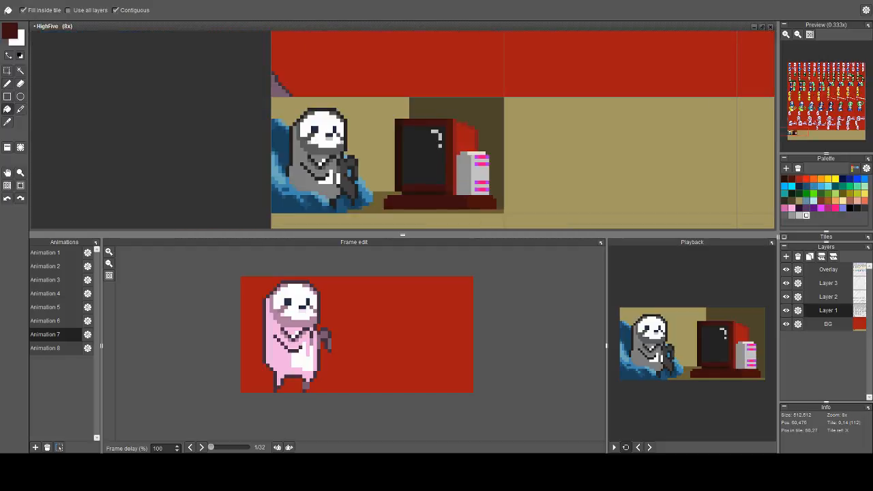
scroll(457, 199, up, 3)
key(b)
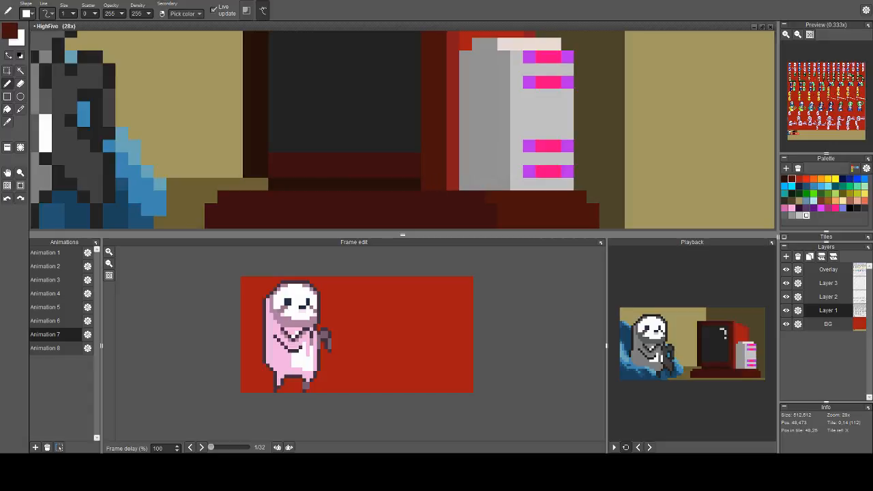
Extend the darkest brown row below the television screen to the frame's outer corner and retouch the frame with sampled maroon
right_click(415, 185)
drag(428, 184, 440, 184)
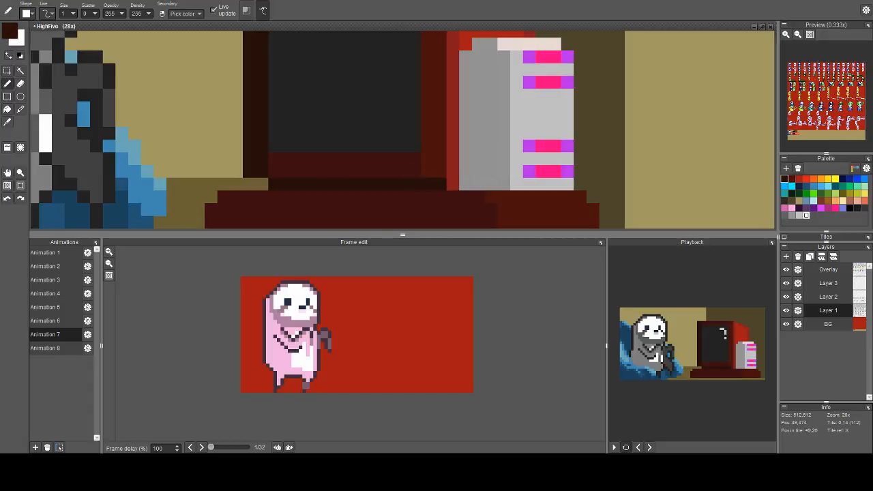
right_click(415, 171)
scroll(453, 103, down, 2)
drag(457, 103, 458, 116)
scroll(459, 116, up, 1)
Darken the sampled red of the television's side strip to #6b1515 and paint a shadow with it along the gray box
right_click(450, 136)
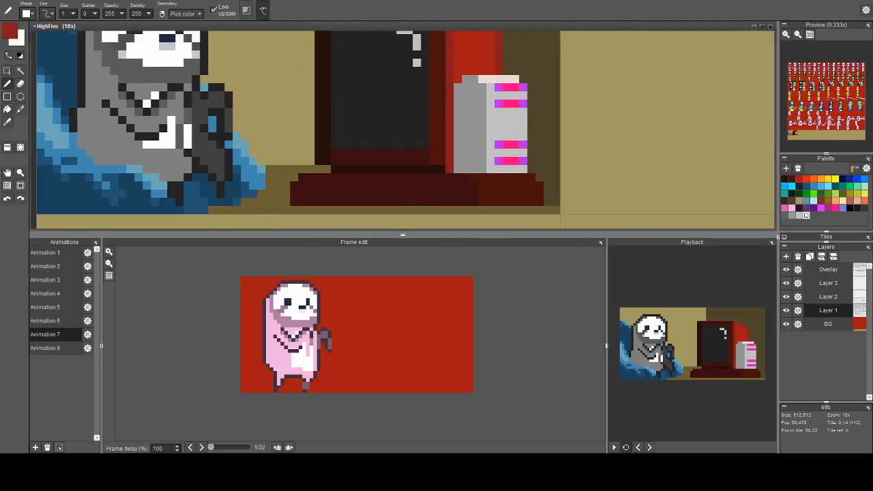
key(c)
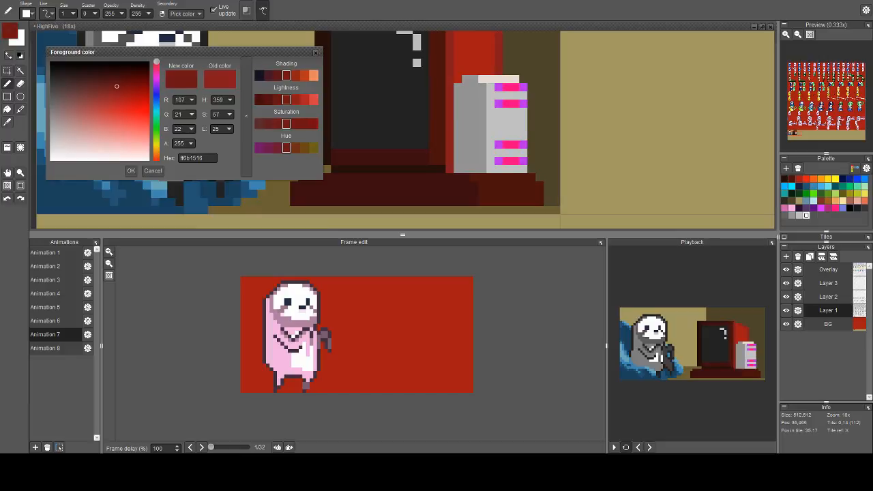
key(Return)
drag(449, 163, 449, 76)
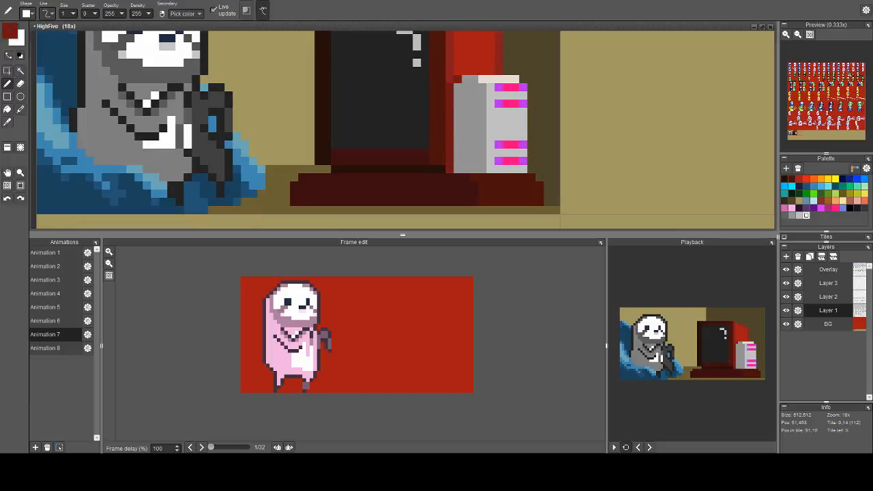
right_click(449, 79)
right_click(450, 93)
scroll(486, 159, down, 3)
scroll(481, 159, up, 2)
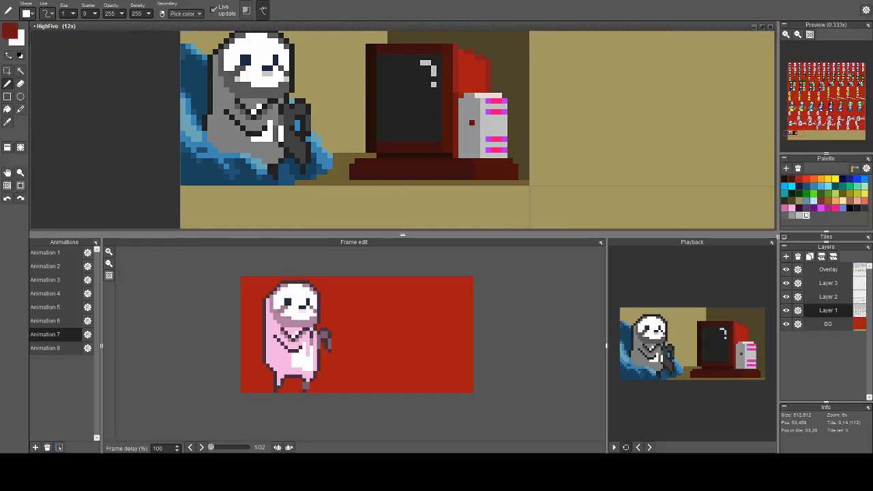
scroll(472, 123, up, 1)
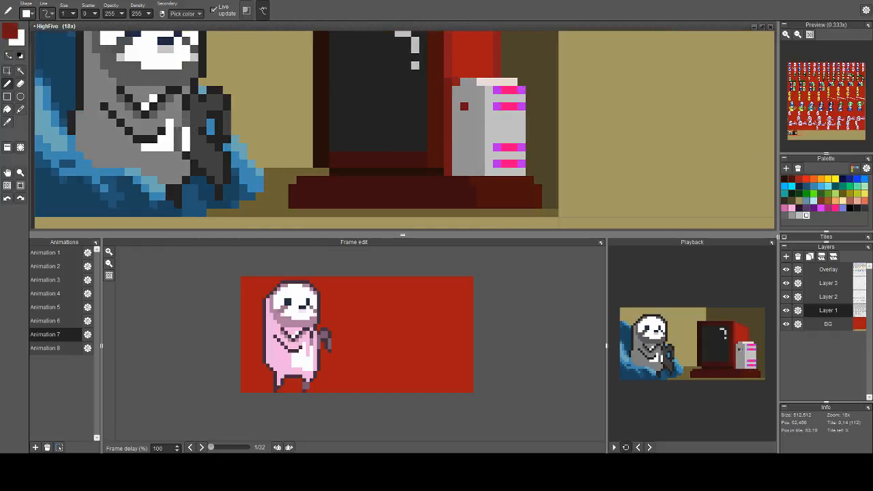
Touch up the box's upper corner in sampled gray and highlight the front face's outer edge between the stripes in the palest shade
right_click(464, 107)
click(481, 82)
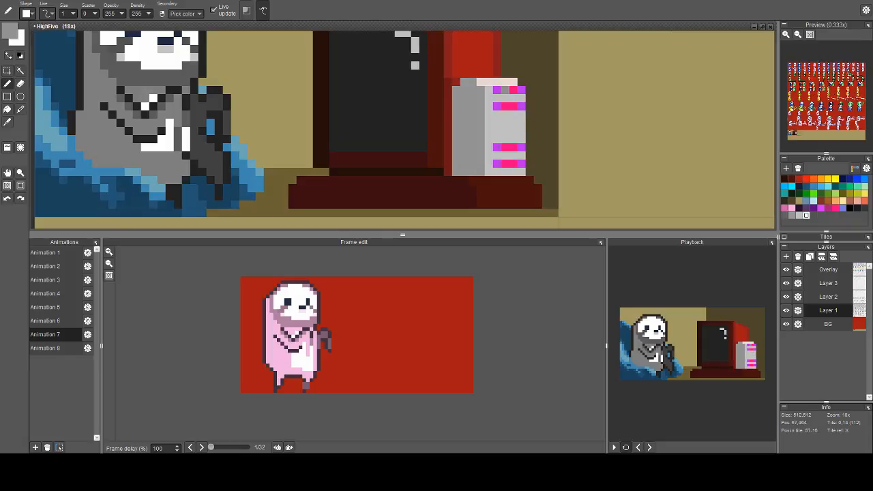
right_click(505, 82)
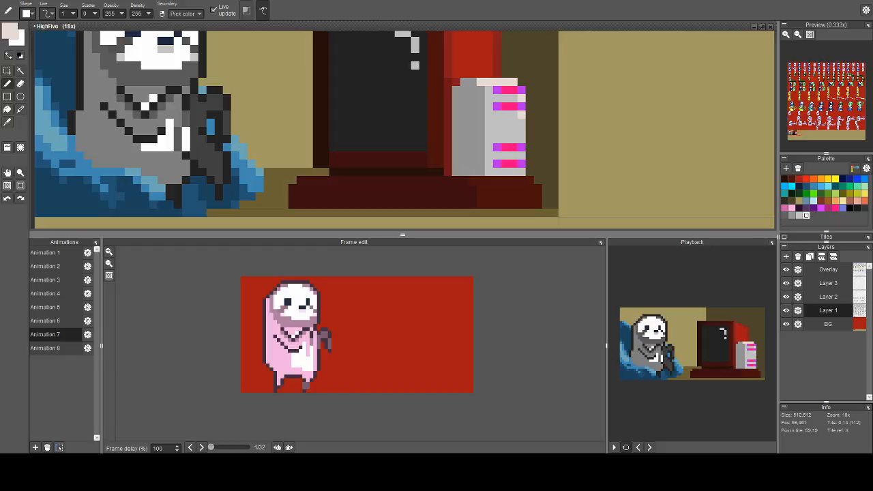
drag(522, 115, 522, 164)
key(ctrl+z)
click(522, 156)
scroll(486, 167, down, 1)
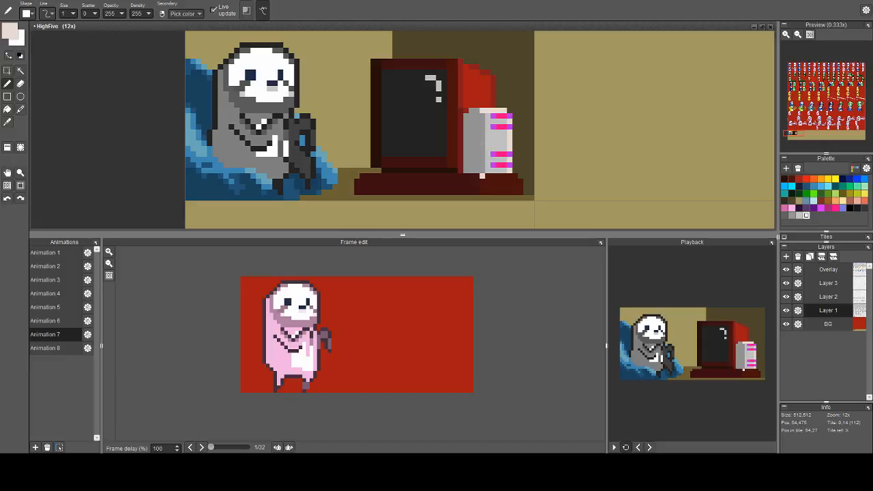
scroll(482, 176, up, 3)
scroll(457, 129, down, 2)
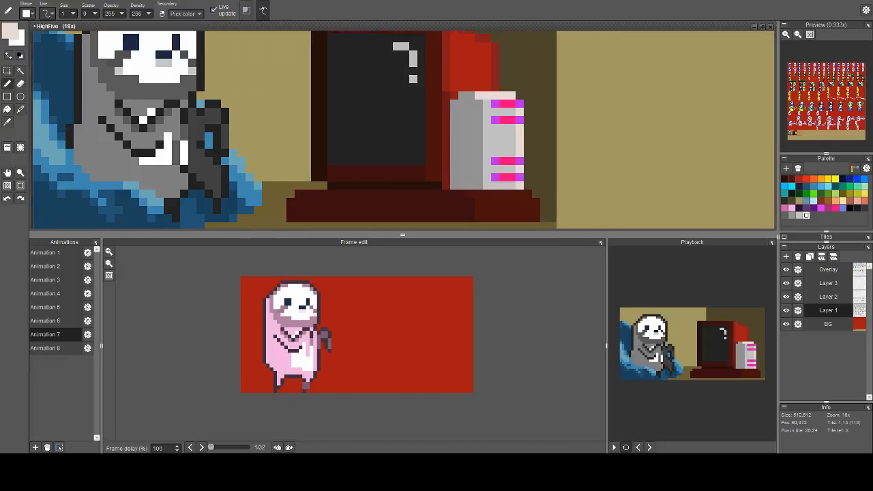
Place a bright cyan light pixel on the box's side face and draw a vertical dark-gray slot beside it
click(791, 185)
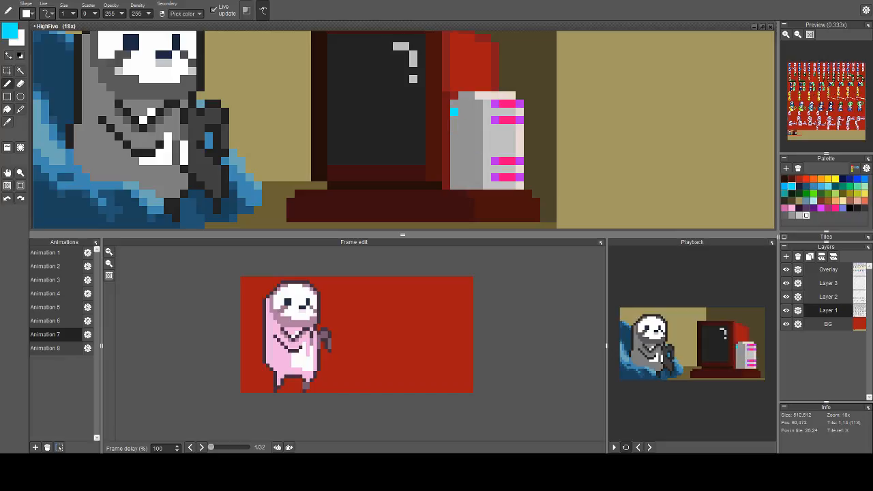
click(791, 215)
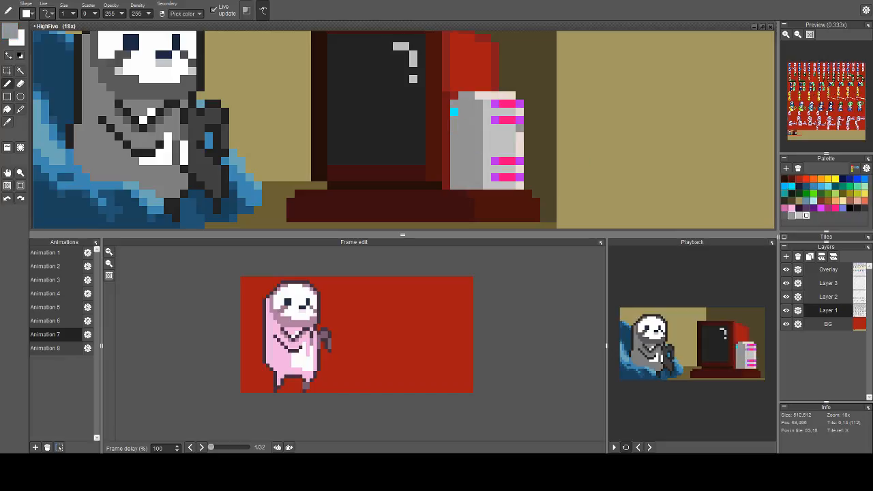
click(784, 215)
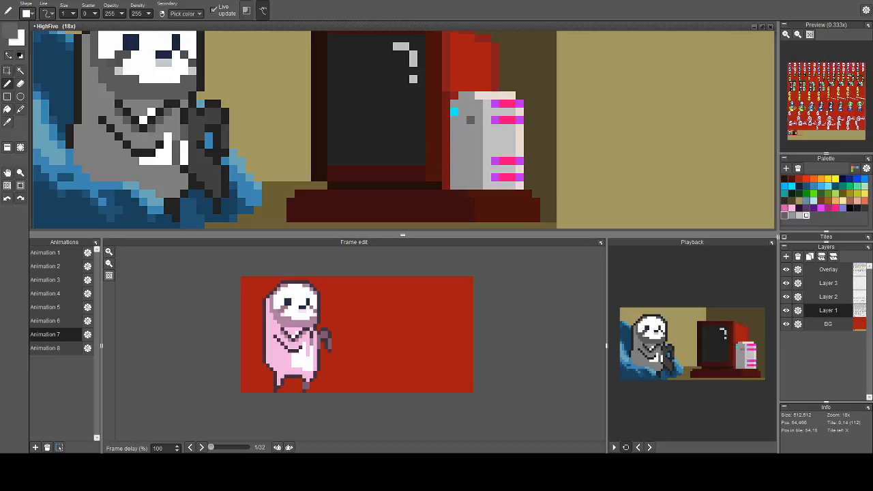
drag(471, 112, 471, 145)
click(470, 169)
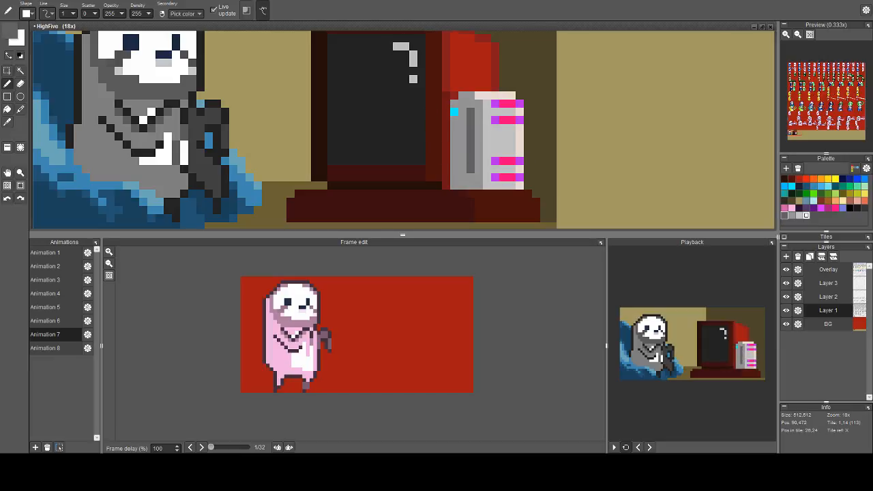
right_click(454, 111)
scroll(543, 177, down, 2)
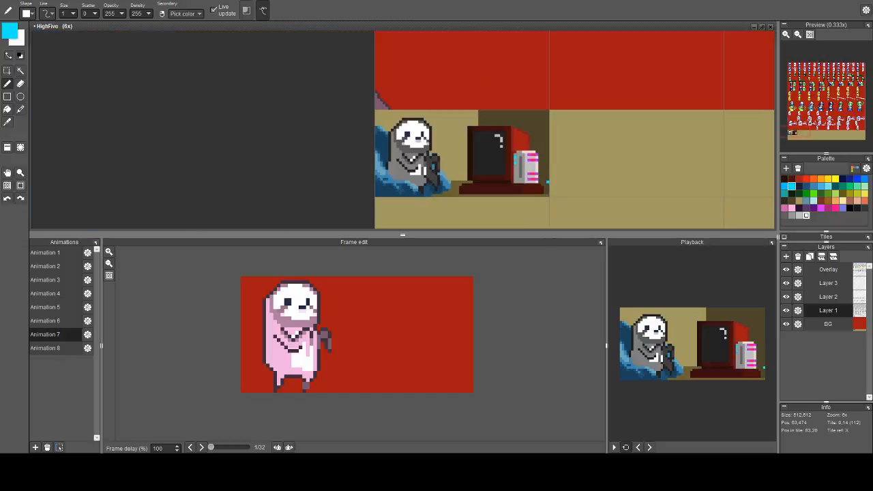
key(ctrl+z)
scroll(542, 176, up, 2)
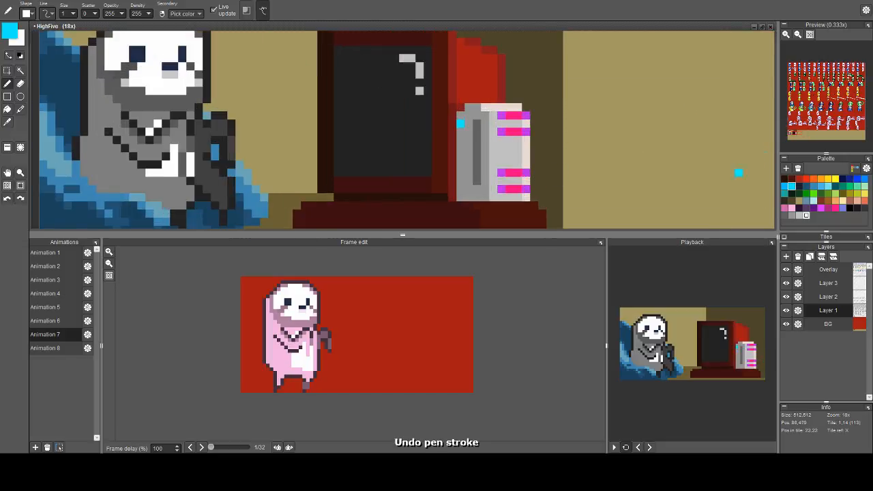
Add dark-gray pixels below the cyan light along the box's side edge and base, and undo the last stroke
click(784, 208)
click(784, 215)
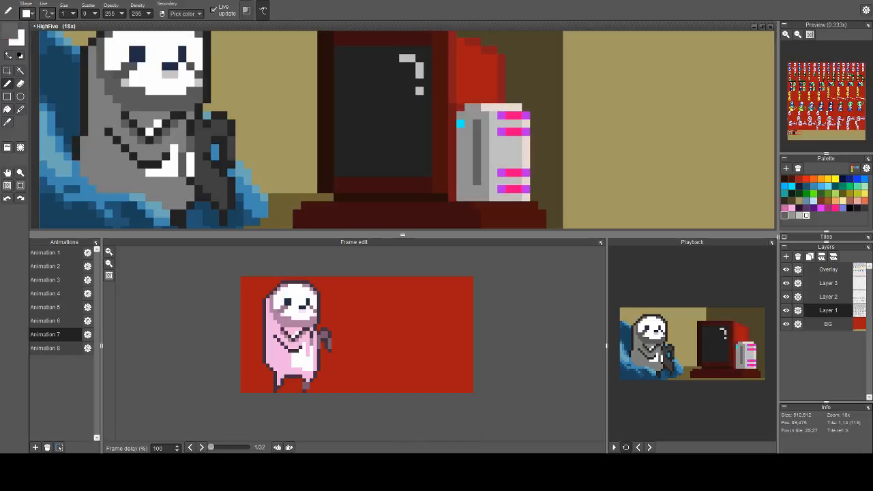
drag(461, 132, 461, 164)
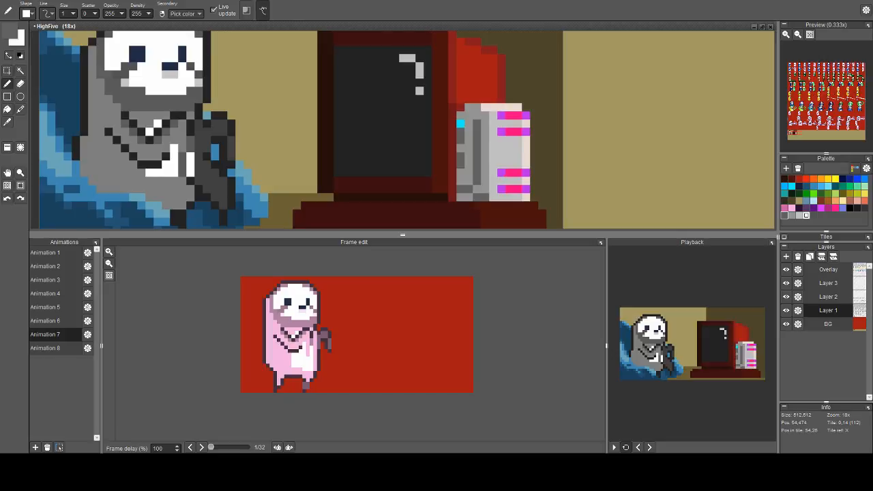
scroll(485, 197, down, 3)
key(ctrl+z)
scroll(489, 209, up, 1)
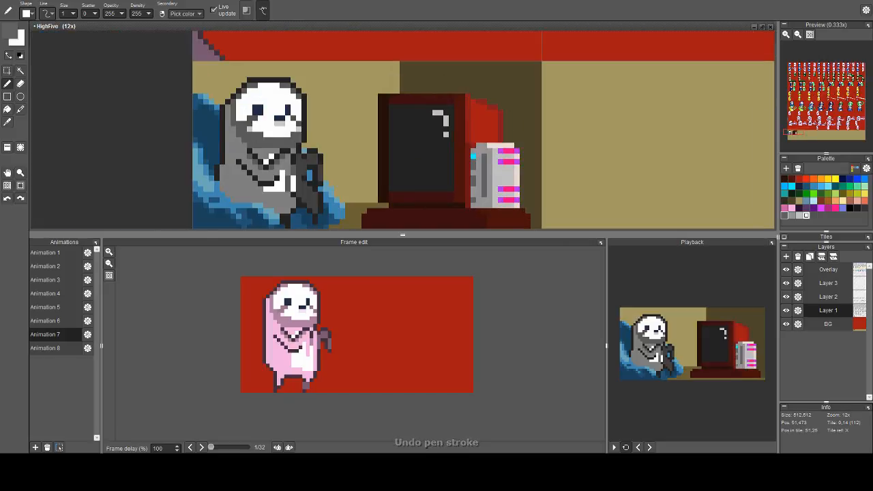
Clean up the base of the box's side face with sampled gray, leaving one dark-gray pixel separated below the slot
right_click(485, 199)
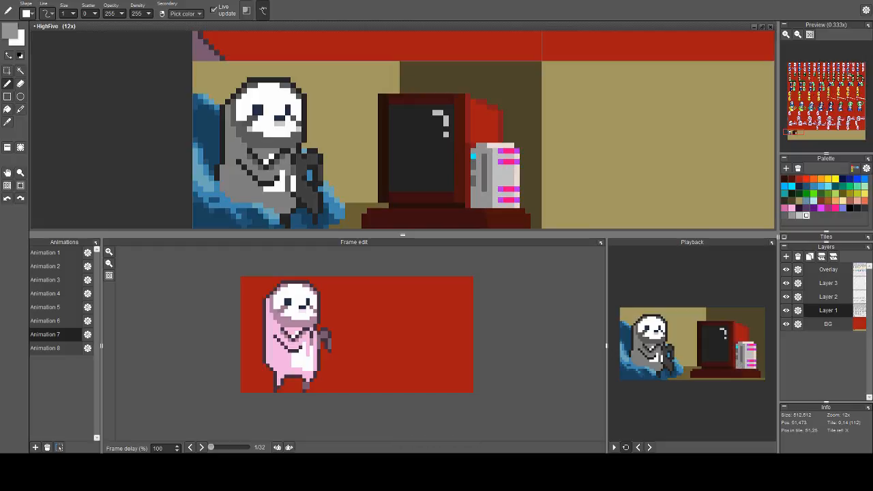
scroll(501, 205, down, 1)
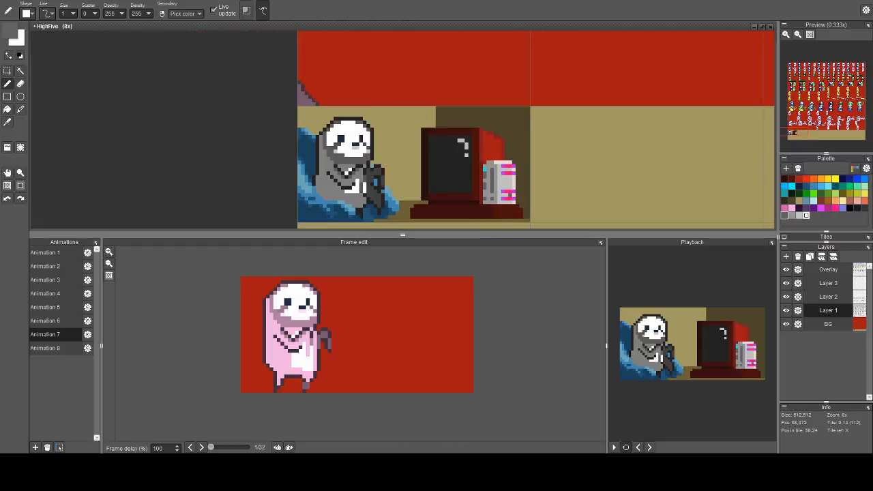
scroll(489, 188, up, 1)
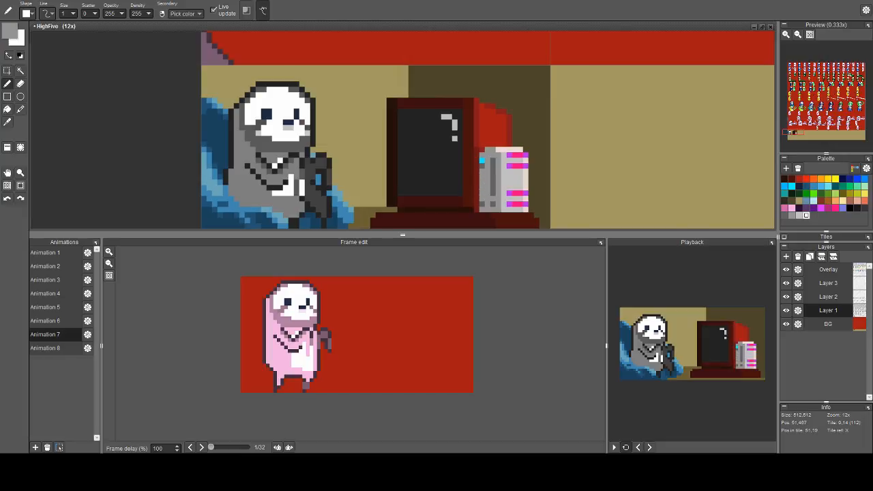
click(494, 204)
right_click(493, 193)
click(493, 204)
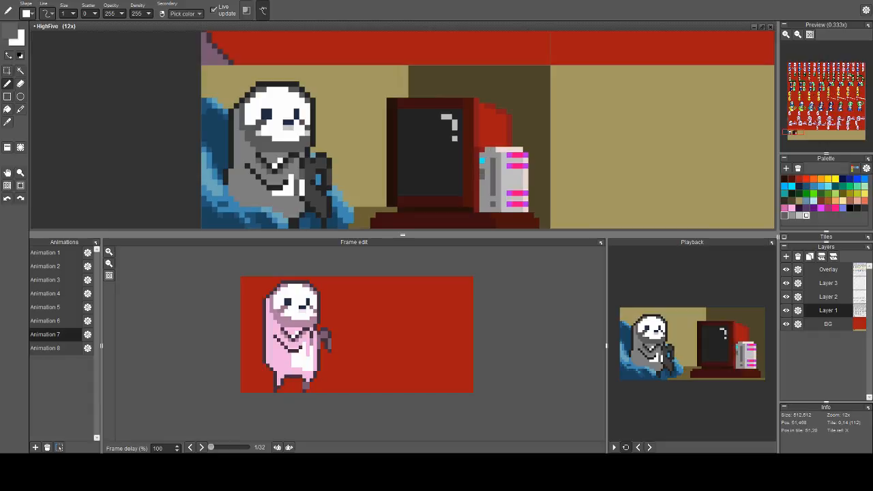
click(483, 193)
click(482, 203)
Paint a small gray plug projecting from the box's side over the television's edge and resample the dark gray
scroll(620, 157, down, 2)
scroll(504, 133, up, 2)
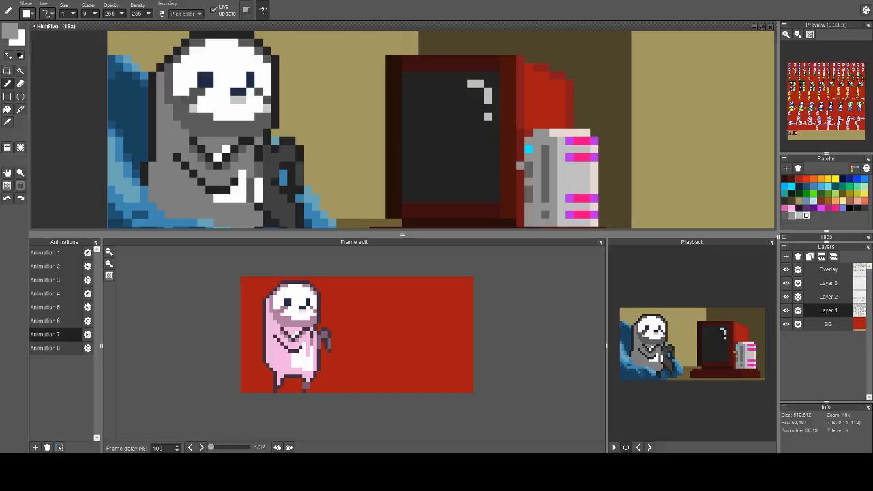
mouse_move(521, 165)
mouse_down()
mouse_move(512, 173)
mouse_move(521, 174)
mouse_up()
right_click(528, 174)
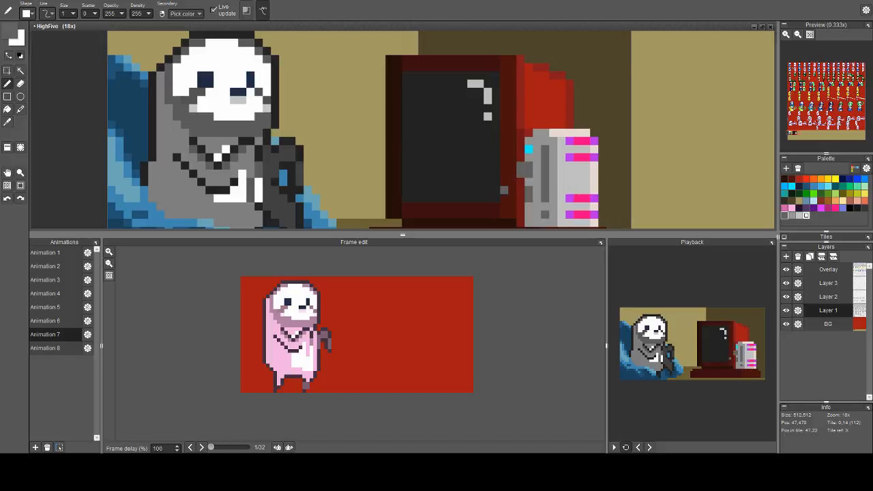
Try a dark-gray cable running from the plug down across the television stand, and undo the stroke
scroll(532, 150, down, 1)
scroll(533, 150, down, 1)
scroll(523, 157, down, 1)
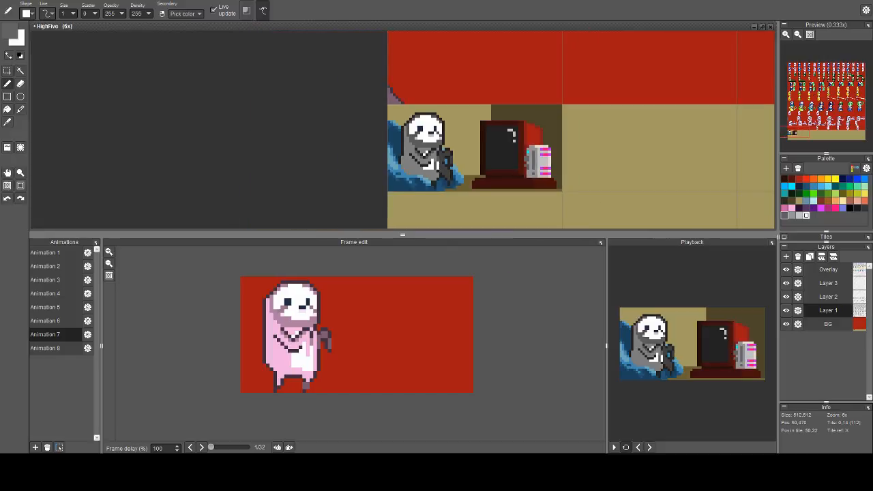
mouse_move(518, 168)
mouse_down()
mouse_move(515, 182)
mouse_move(478, 188)
mouse_up()
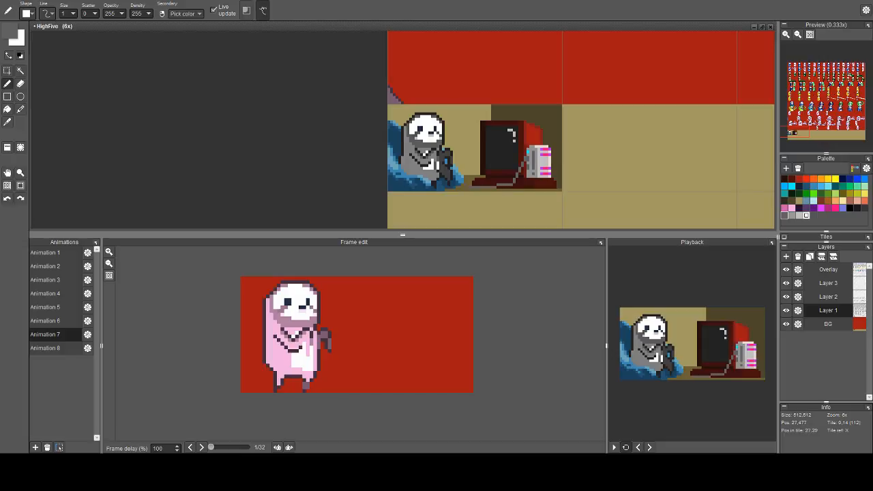
key(ctrl+z)
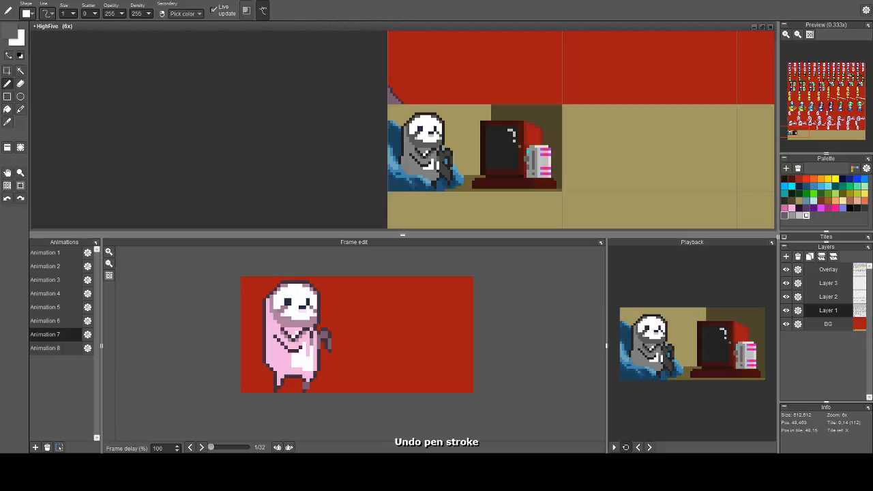
Save the file and copy the first scene tile's Layer 1 artwork into the other seven tiles of its row
key(ctrl+s)
key(space)
mouse_move(495, 155)
mouse_down()
mouse_move(465, 169)
mouse_move(419, 140)
mouse_up()
scroll(436, 134, down, 2)
key(q)
right_click(436, 137)
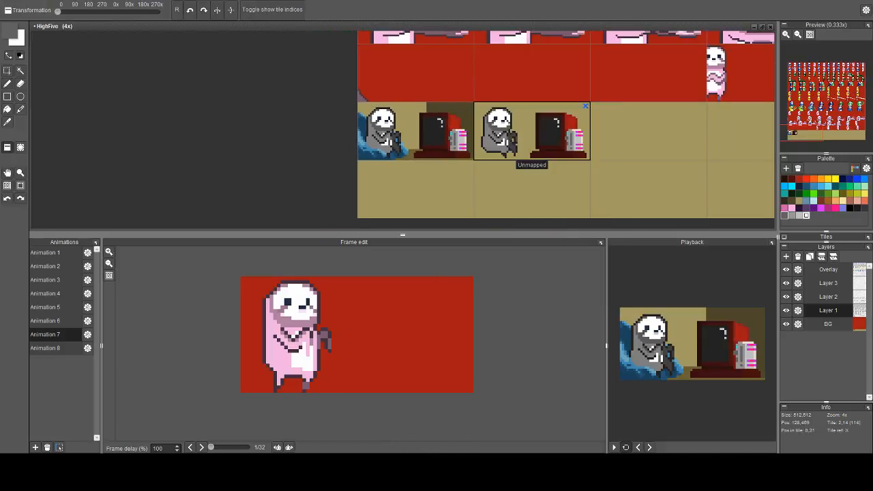
key(space)
mouse_move(592, 137)
mouse_down()
mouse_move(407, 135)
mouse_move(725, 132)
mouse_up()
scroll(406, 133, down, 2)
Switch to Layer 2 and copy the first tile's blue beanbag into the other seven tiles of the row
click(828, 296)
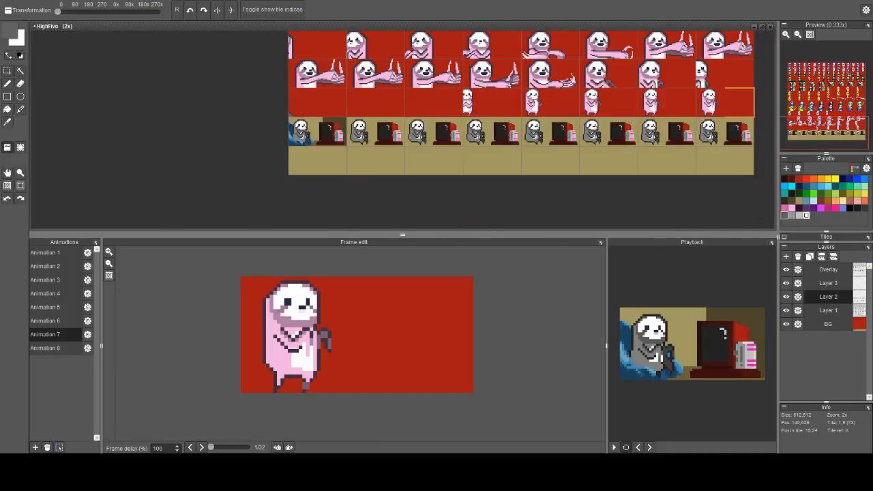
mouse_move(342, 121)
mouse_down()
mouse_move(376, 131)
mouse_move(725, 132)
mouse_up()
key(space)
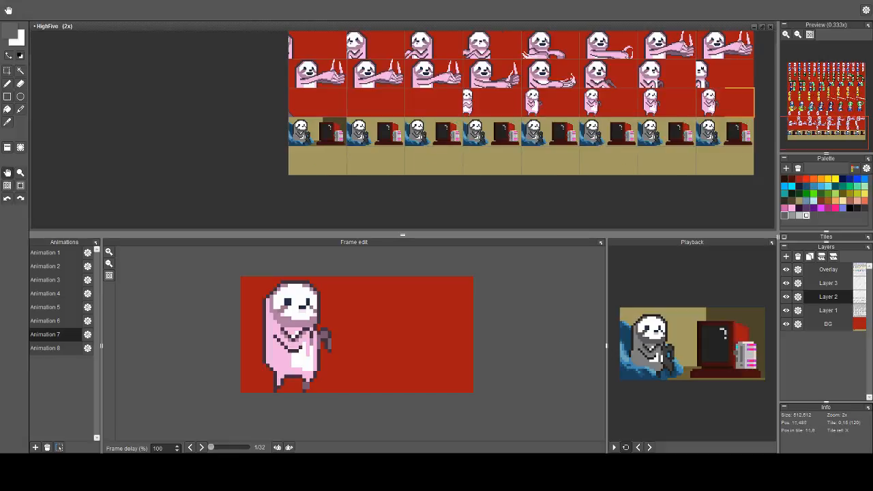
Switch to the BG layer and copy the first scene tile's background into the other seven tiles of its row
drag(298, 153, 408, 153)
scroll(409, 153, up, 1)
key(b)
key(space)
drag(474, 132, 429, 136)
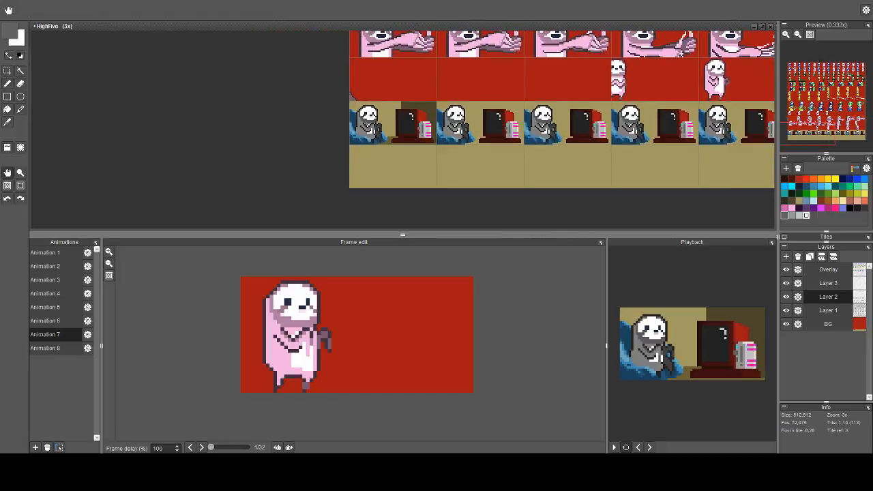
scroll(424, 136, up, 1)
key(space)
drag(672, 141, 418, 152)
scroll(569, 138, down, 1)
key(space)
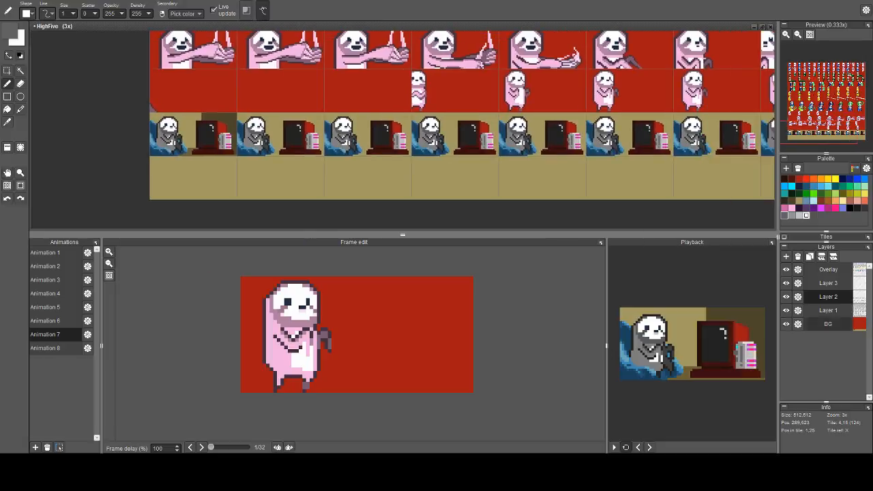
click(828, 324)
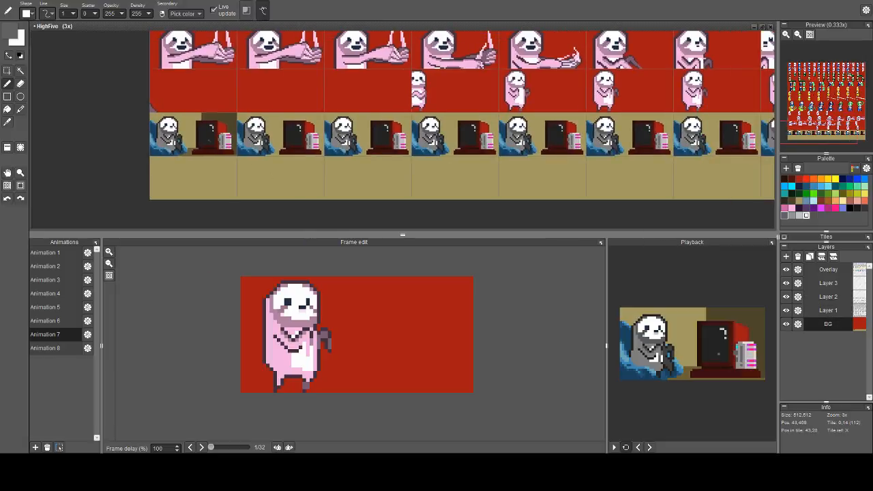
key(a)
right_click(198, 136)
drag(281, 140, 610, 142)
key(space)
drag(724, 142, 612, 155)
key(space)
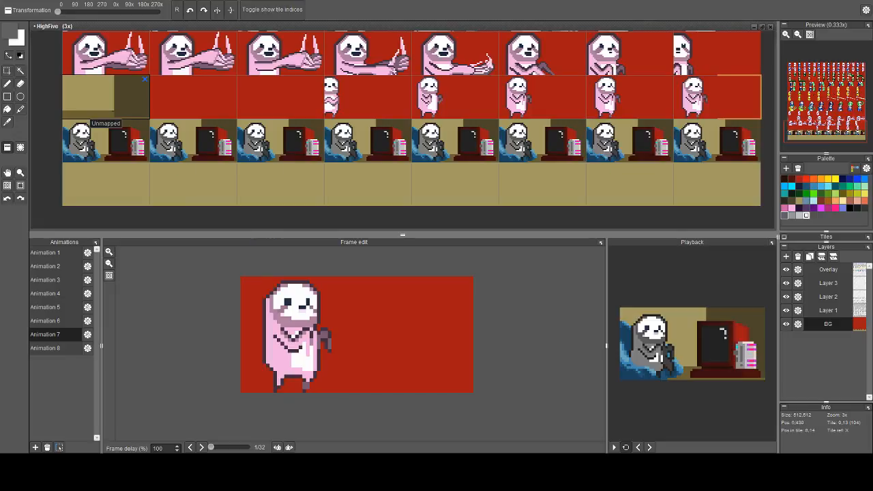
key(space)
drag(102, 121, 288, 124)
click(330, 126)
key(b)
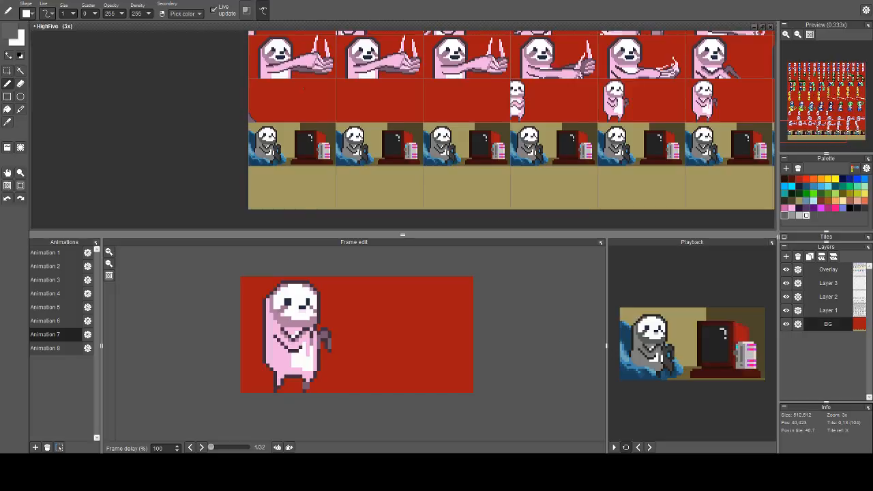
Open Animation 8 and start its playback
key(t)
key(b)
scroll(266, 133, up, 4)
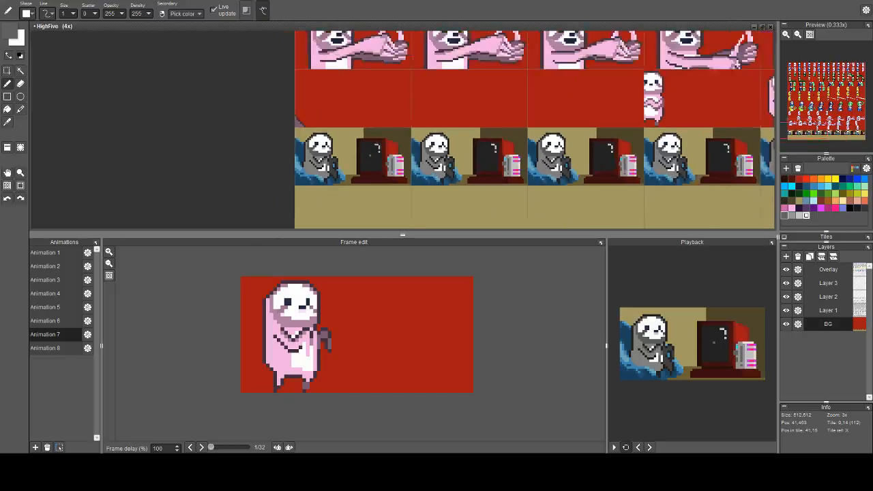
scroll(353, 155, up, 2)
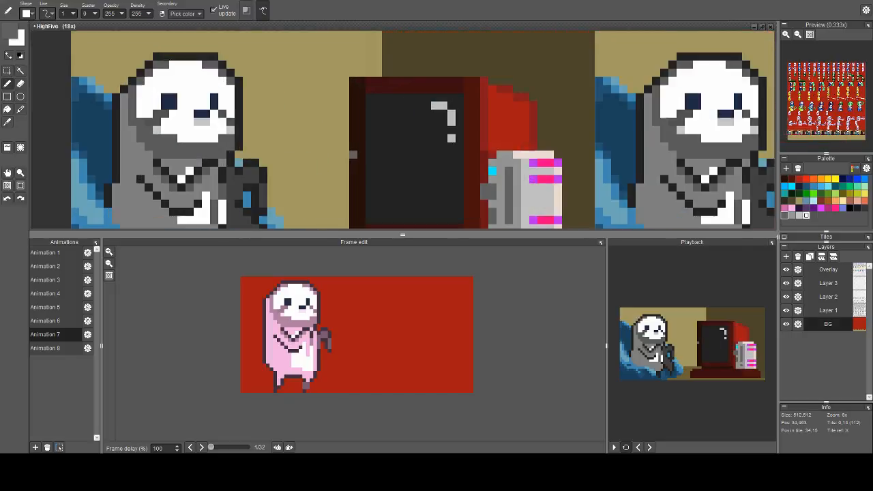
scroll(272, 154, down, 2)
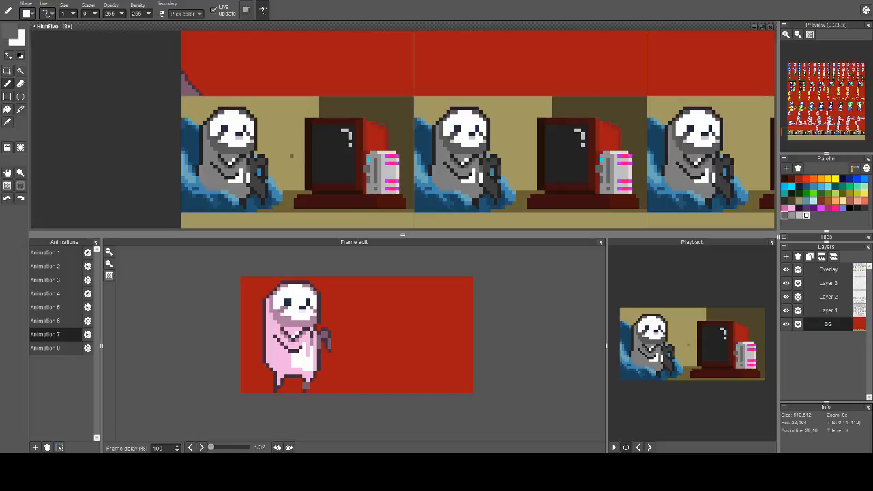
key(space)
mouse_move(372, 185)
mouse_down()
mouse_move(346, 179)
mouse_move(352, 163)
mouse_move(335, 152)
mouse_up()
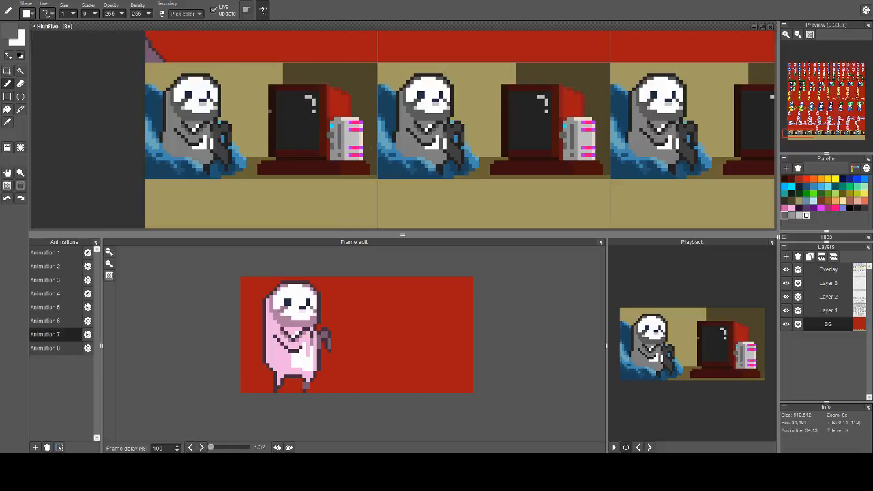
drag(389, 188, 424, 193)
key(b)
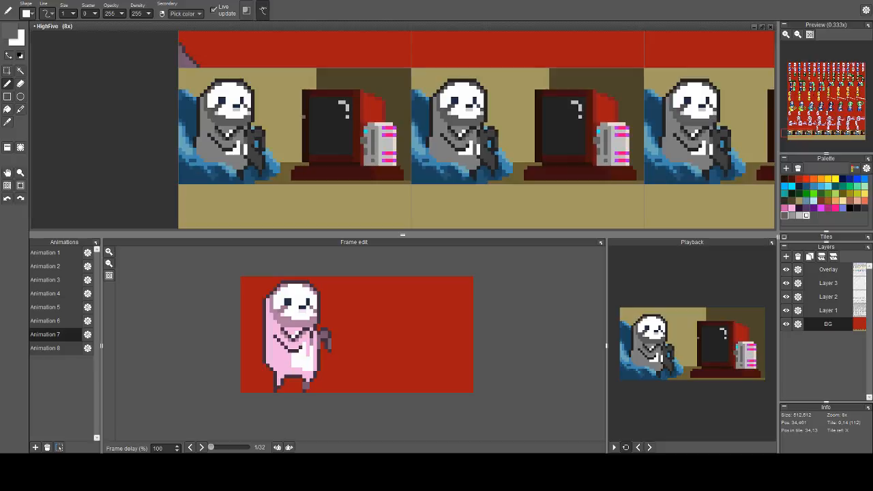
click(55, 348)
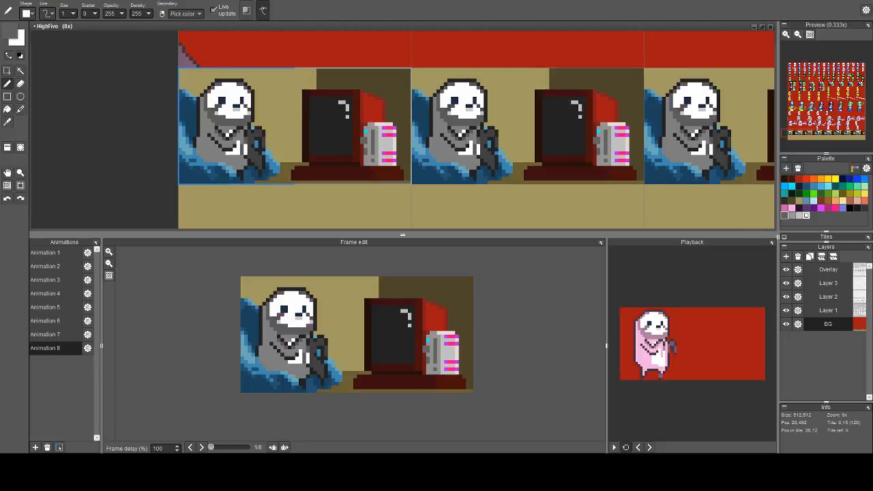
click(614, 447)
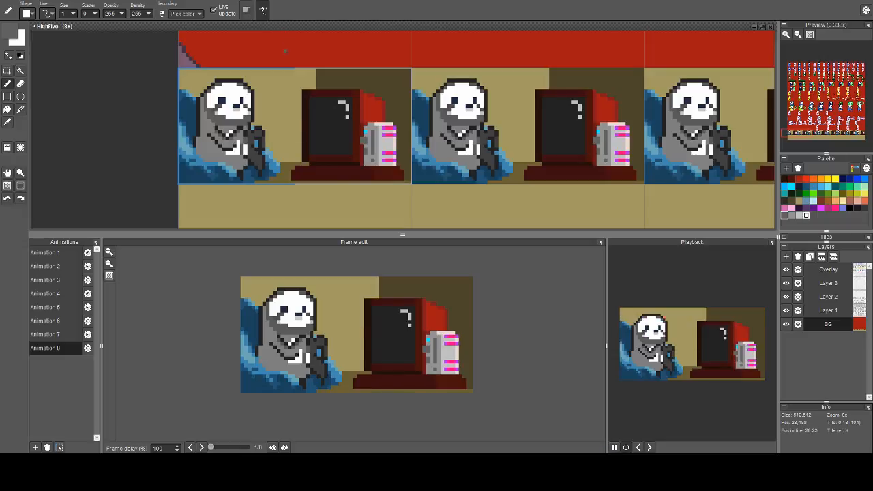
Sample the olive-tan wall color, shift it to #a28460, and try it on the first tile's wall before undoing the fill
scroll(205, 110, down, 2)
drag(459, 141, 382, 130)
scroll(383, 129, down, 1)
drag(301, 113, 365, 94)
scroll(421, 146, up, 5)
right_click(420, 146)
key(c)
scroll(365, 94, down, 2)
key(f)
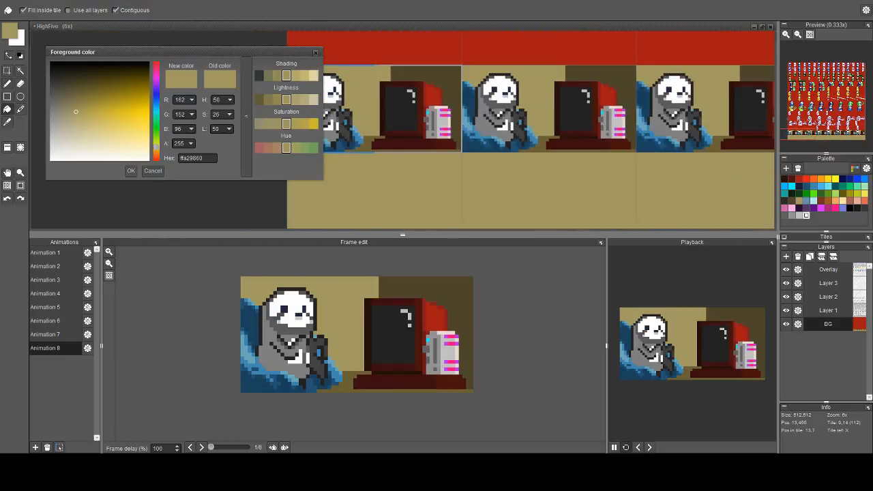
drag(156, 147, 156, 152)
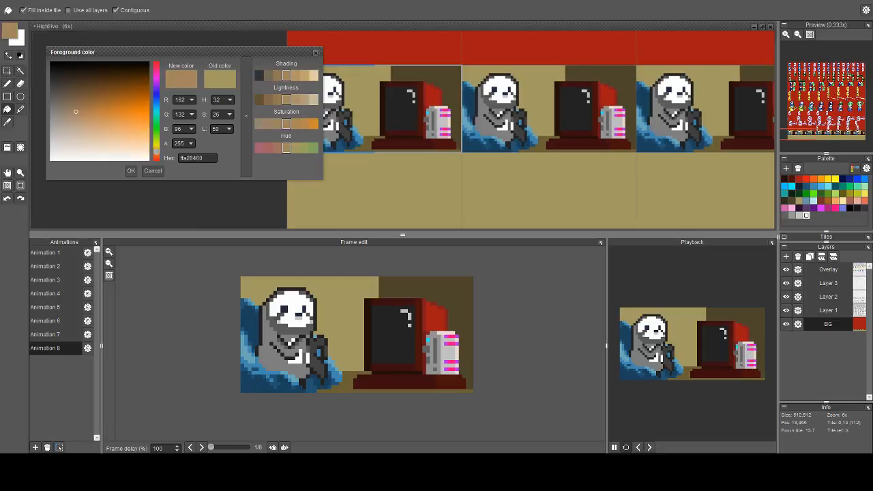
click(315, 52)
click(376, 99)
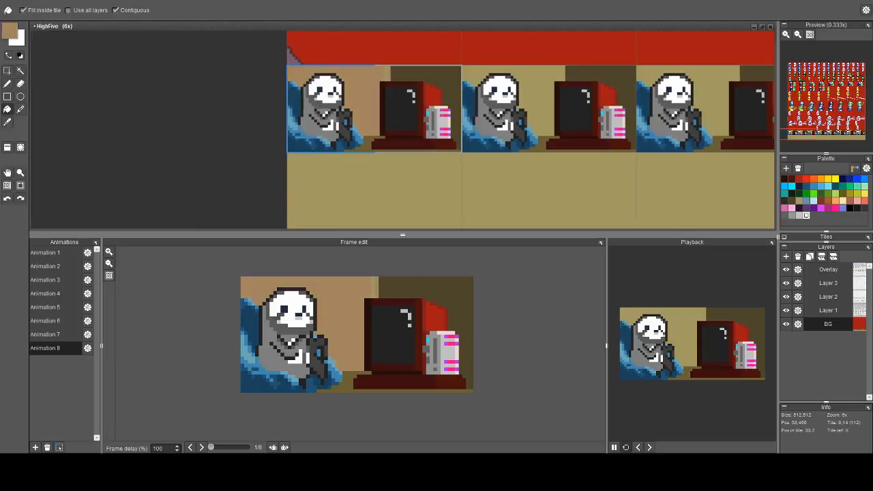
key(ctrl+z)
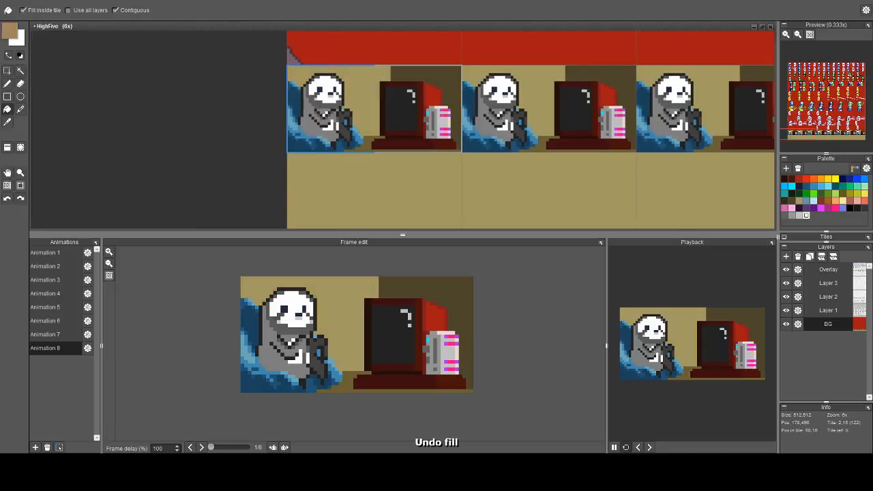
Hide Layer 1 and Layer 2 and fill all tan wall areas with #a28460, with the inside-tile and contiguous restrictions off
click(785, 310)
click(786, 310)
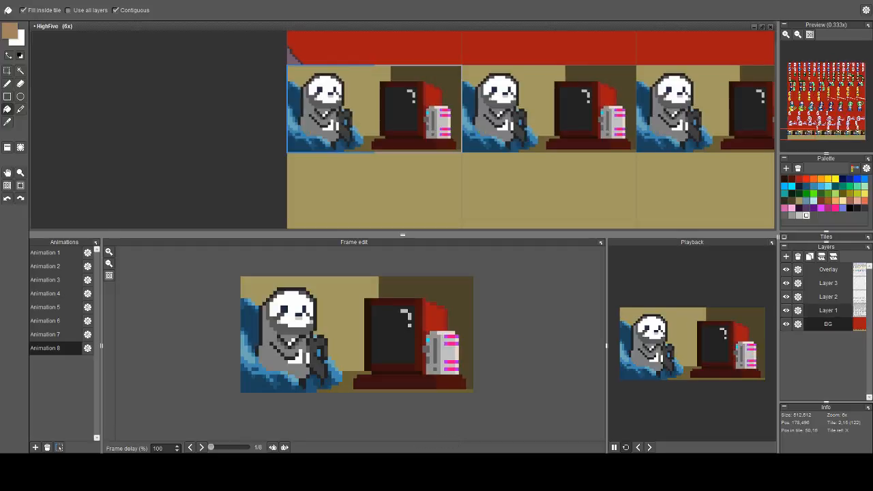
click(786, 310)
click(786, 296)
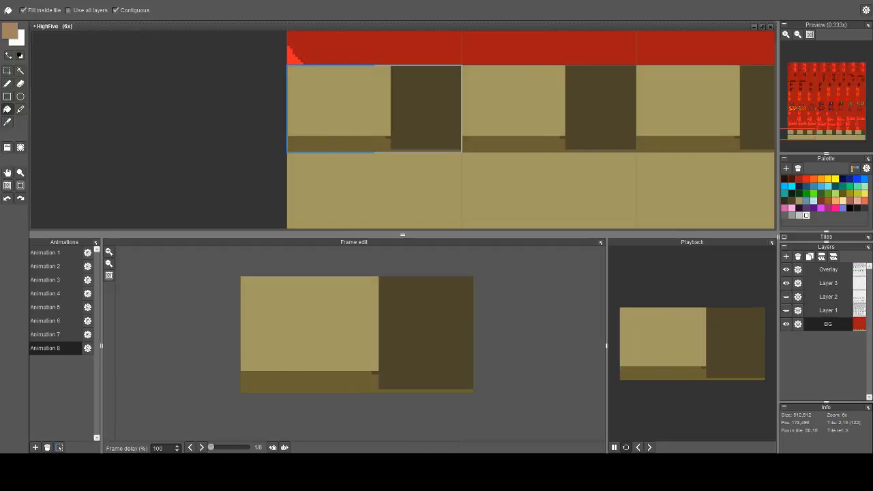
drag(567, 165, 470, 153)
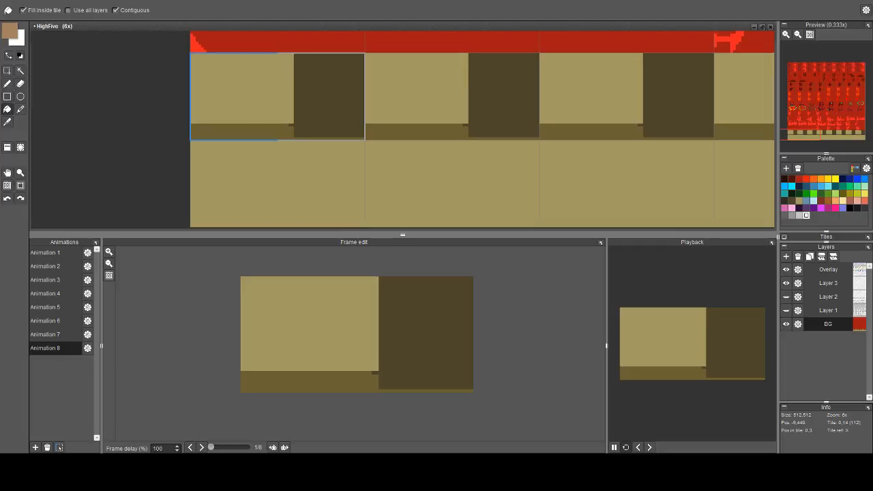
click(25, 10)
click(260, 101)
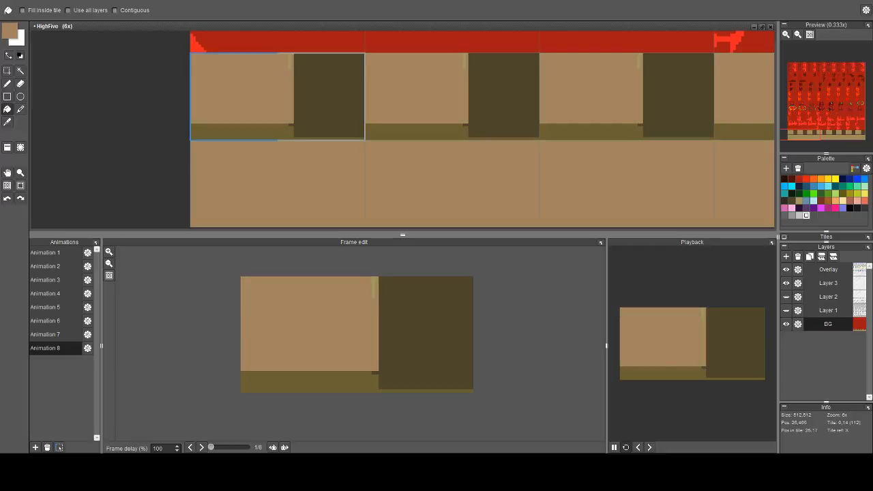
click(290, 62)
drag(341, 154, 335, 148)
Sample the olive floor strip's color, change it to #6c4f34, and recolor the floor in every scene tile
drag(256, 126, 289, 123)
scroll(287, 123, up, 1)
right_click(284, 122)
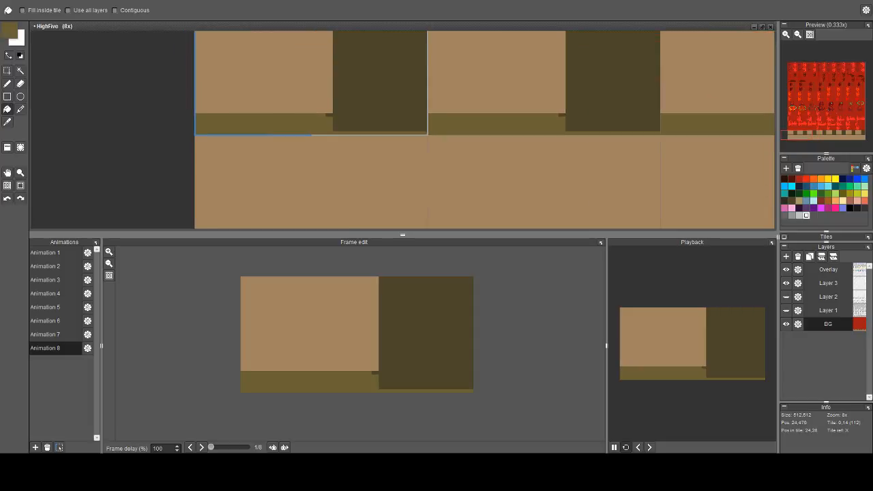
key(c)
click(156, 153)
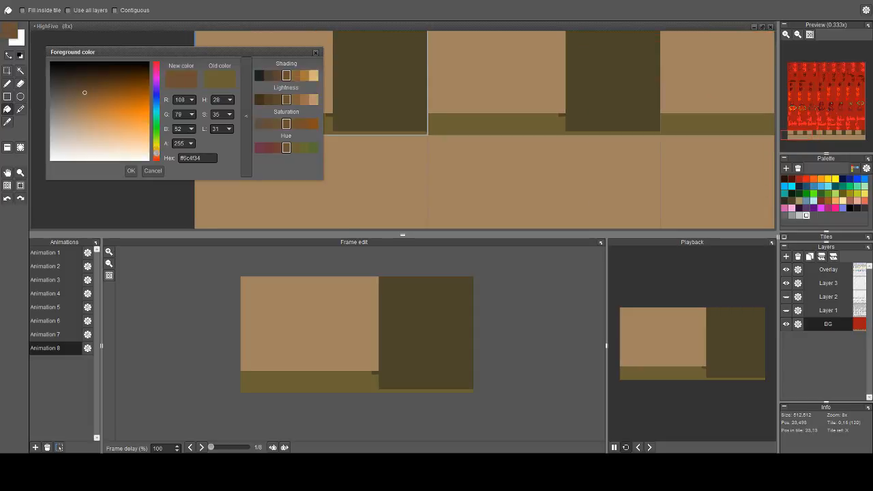
click(329, 123)
Sample the dark wall section's color, change it to #4d3c2c, and recolor that section in every scene tile
right_click(340, 121)
click(156, 152)
click(350, 97)
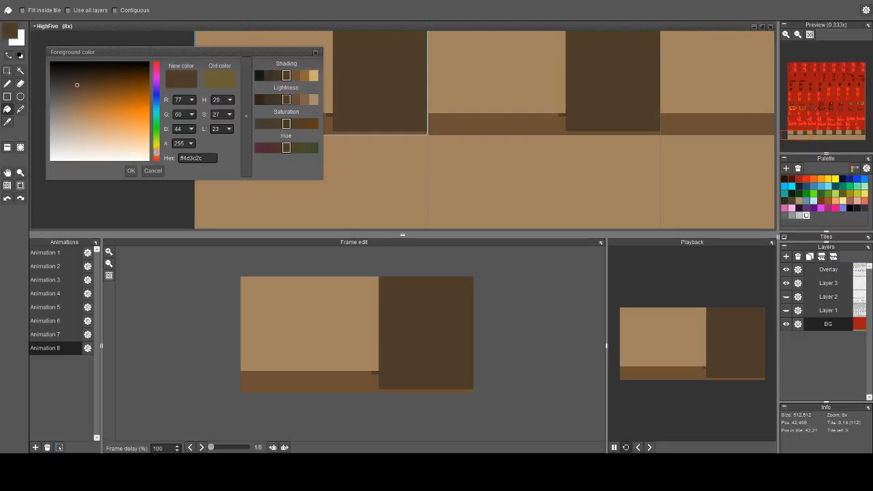
click(130, 171)
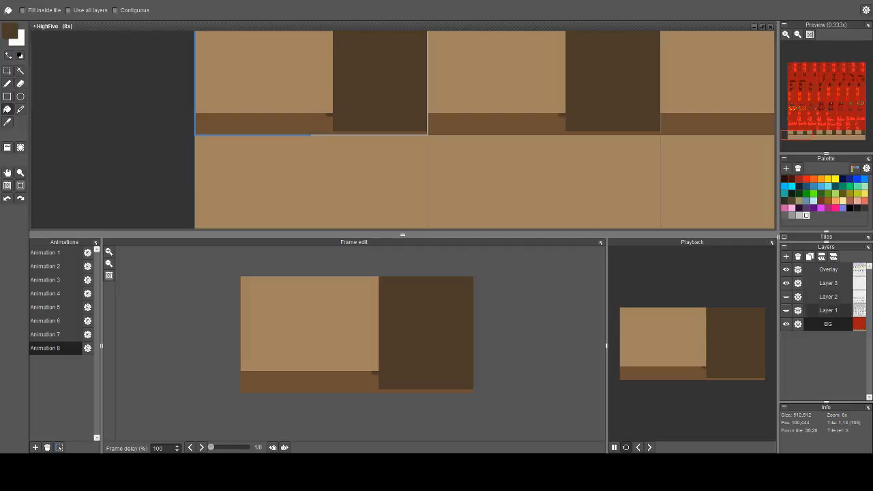
Show Layer 1 and Layer 2 again
click(786, 311)
click(786, 297)
key(space)
drag(408, 116, 417, 172)
scroll(417, 171, down, 3)
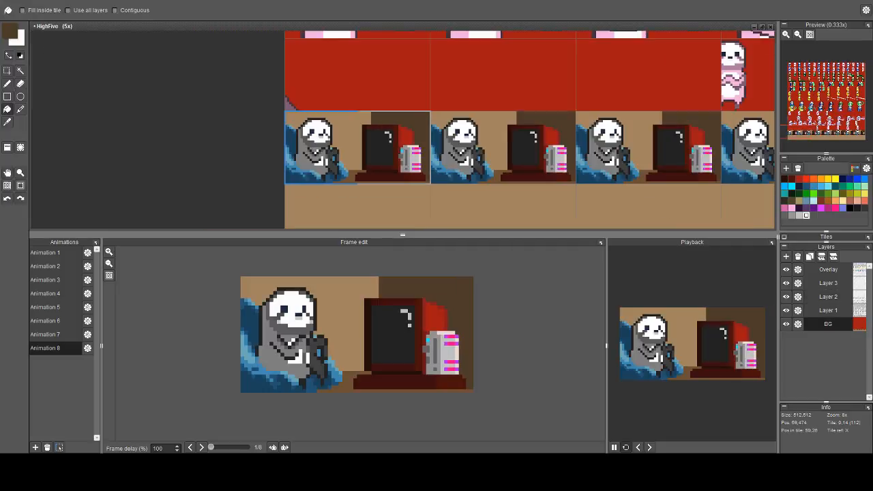
key(space)
Sample the character's dark outline color, toggle Layer 1's visibility to check its artwork, and make Layer 1 active
scroll(357, 166, up, 3)
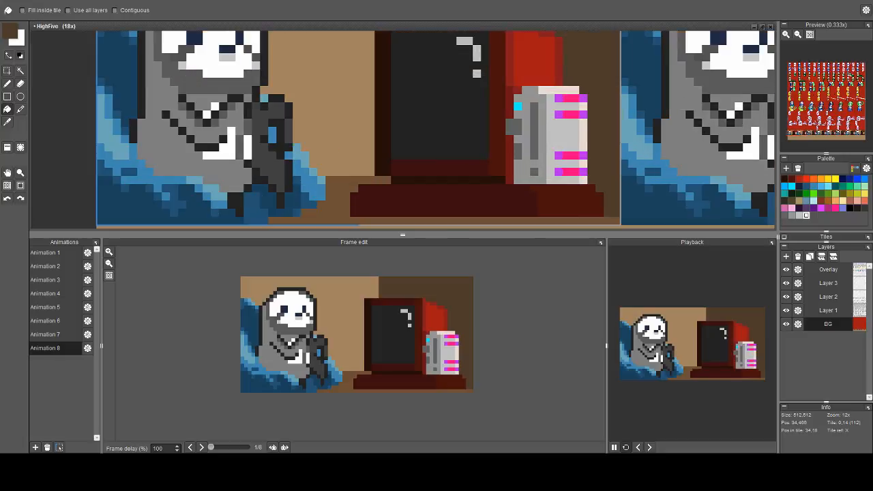
right_click(241, 205)
scroll(355, 176, down, 1)
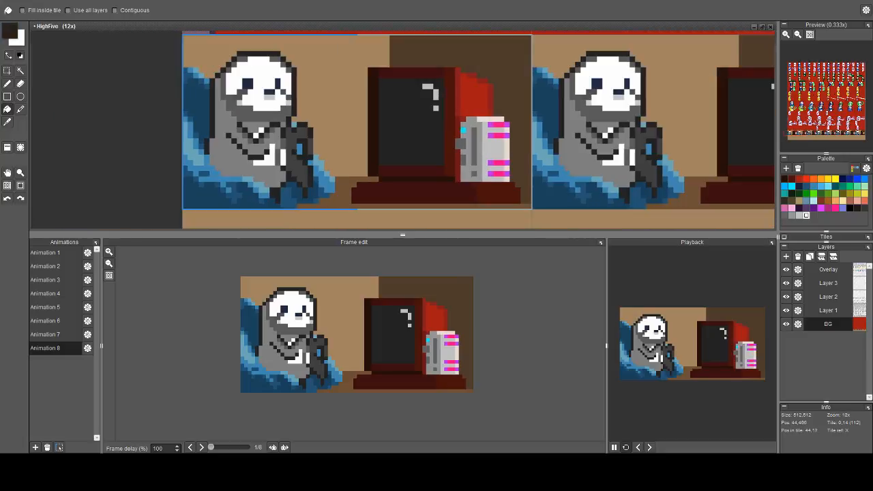
click(787, 310)
click(786, 310)
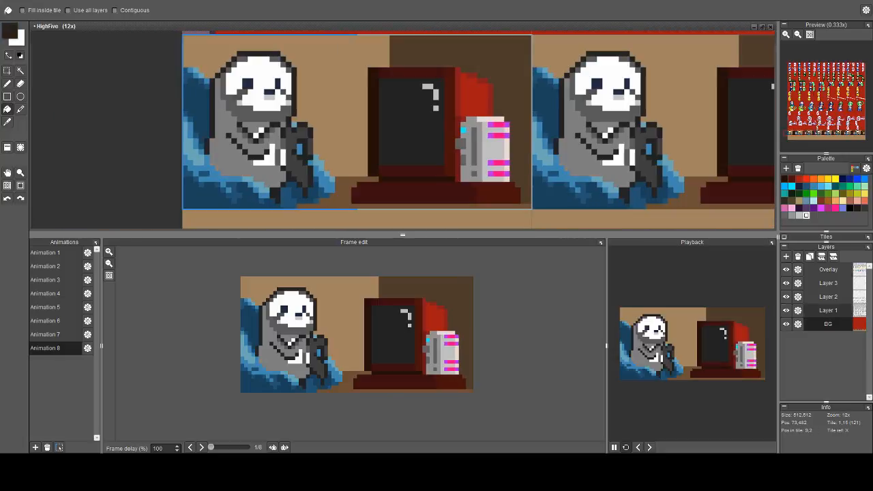
click(828, 310)
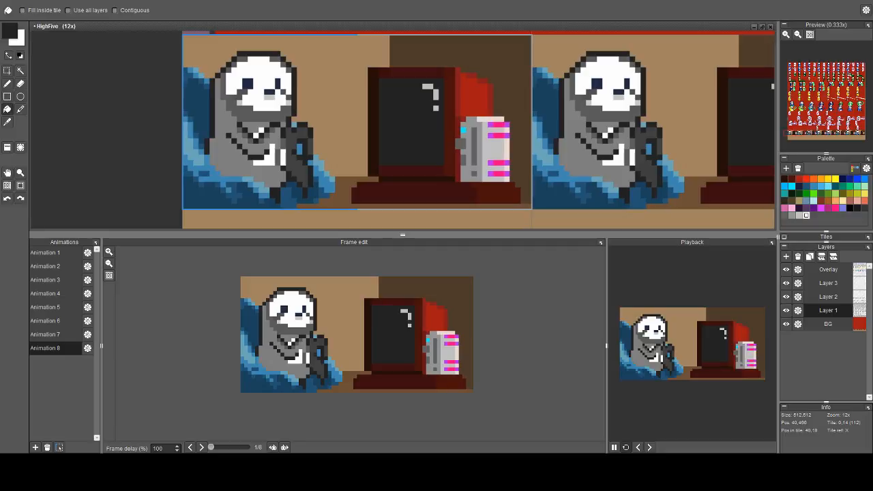
Try filling the television screen with the red sampled from the television's side, and undo the fill
right_click(465, 102)
click(420, 109)
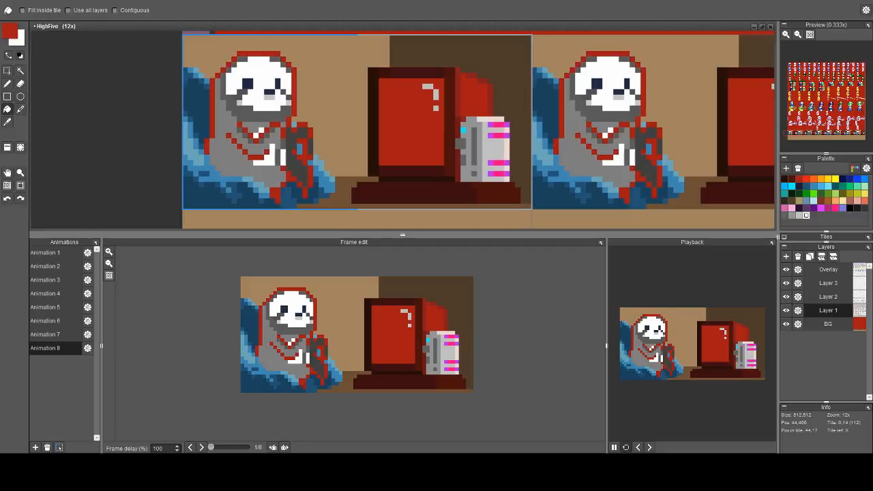
key(ctrl+z)
scroll(360, 154, down, 3)
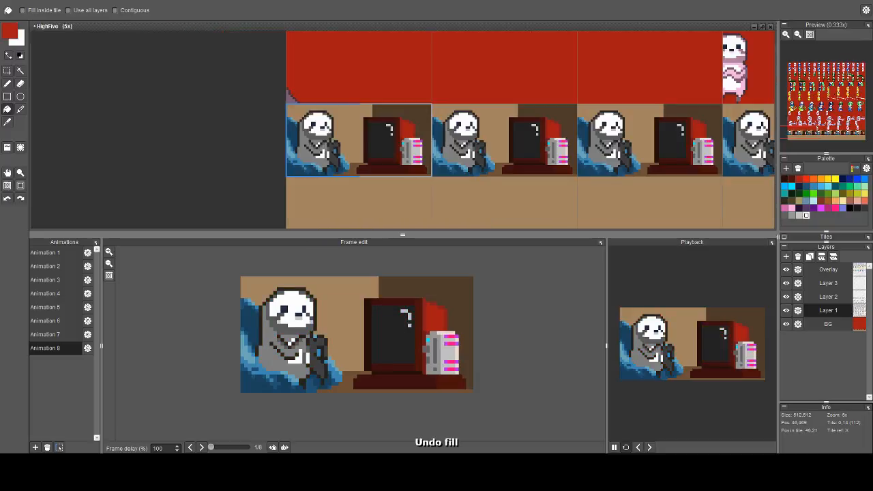
Select only the first tile's dark television screen with the Magic Wand set to contiguous
scroll(368, 159, up, 3)
key(w)
click(392, 130)
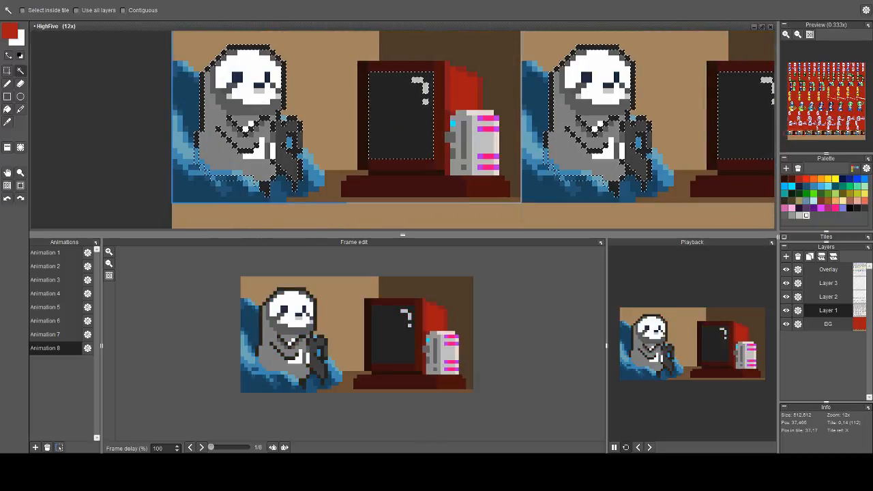
click(123, 10)
key(ctrl+d)
click(415, 146)
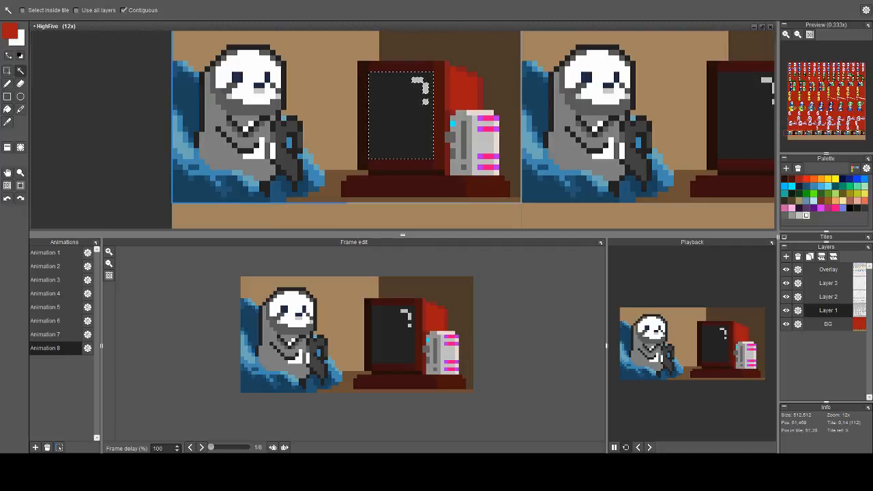
Try filling the first tile's television screen with light green, and replace it with dark purple
key(g)
drag(448, 151, 305, 150)
scroll(304, 149, down, 1)
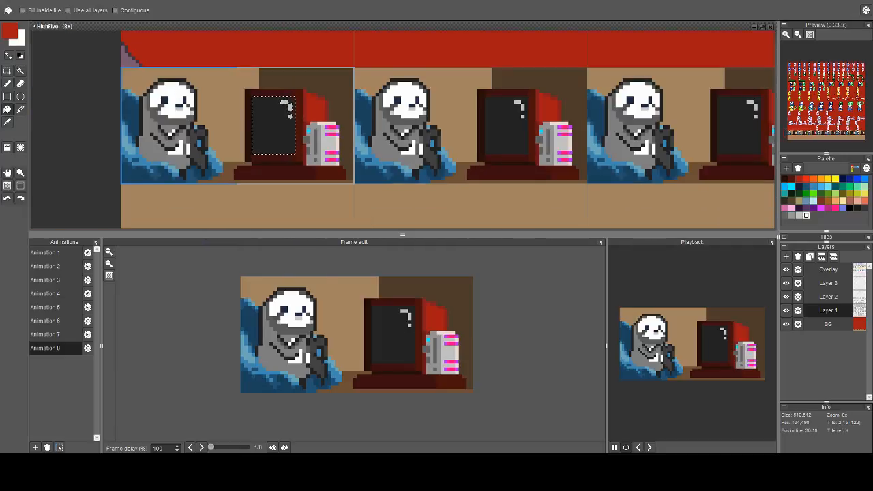
click(864, 186)
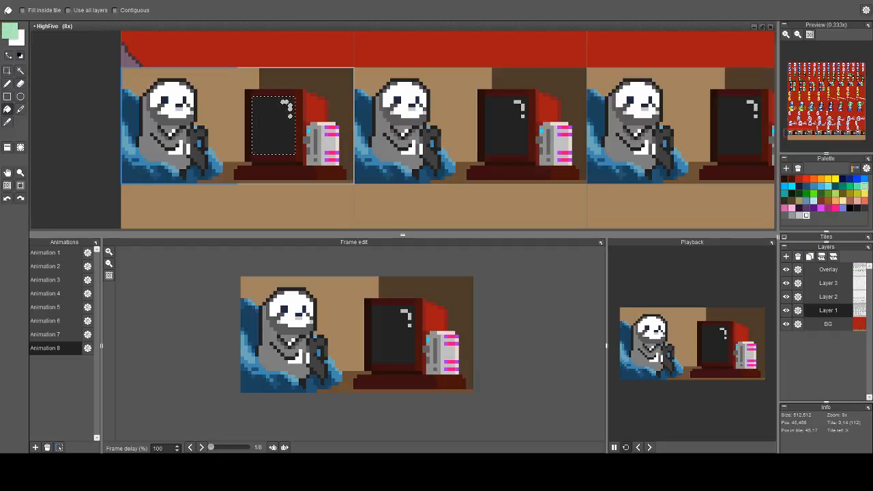
click(276, 133)
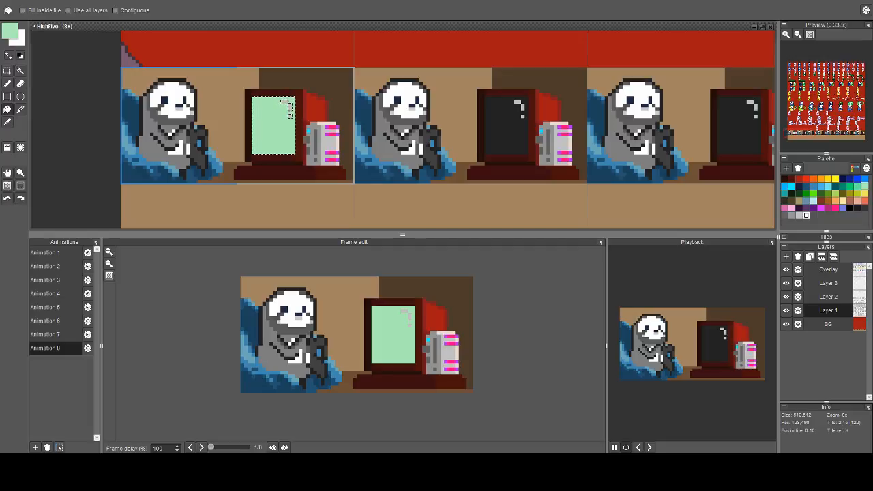
click(799, 208)
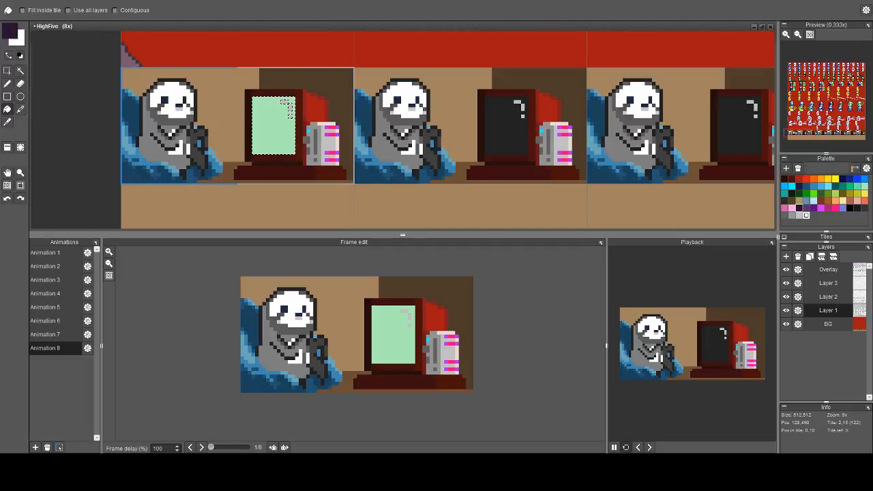
click(286, 106)
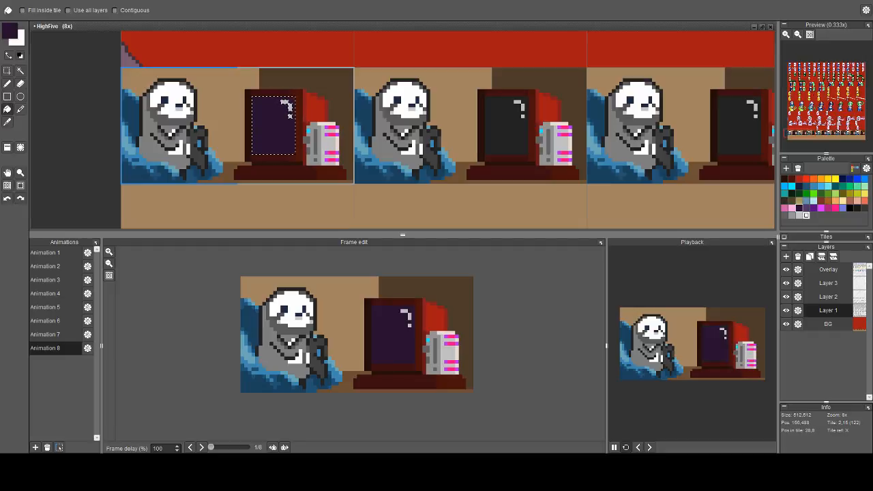
Try filling the first tile's television screen with light pink and inspect it at different magnifications
click(792, 208)
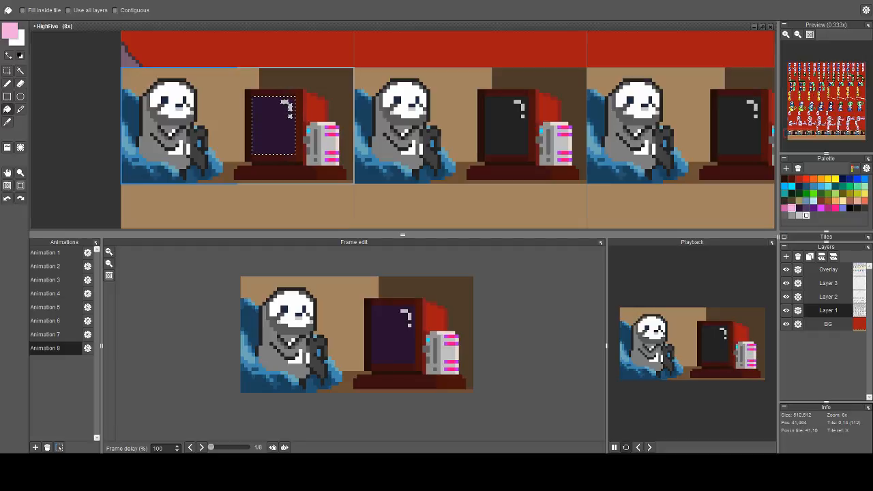
click(272, 128)
drag(272, 128, 489, 140)
scroll(489, 140, up, 1)
drag(517, 168, 498, 147)
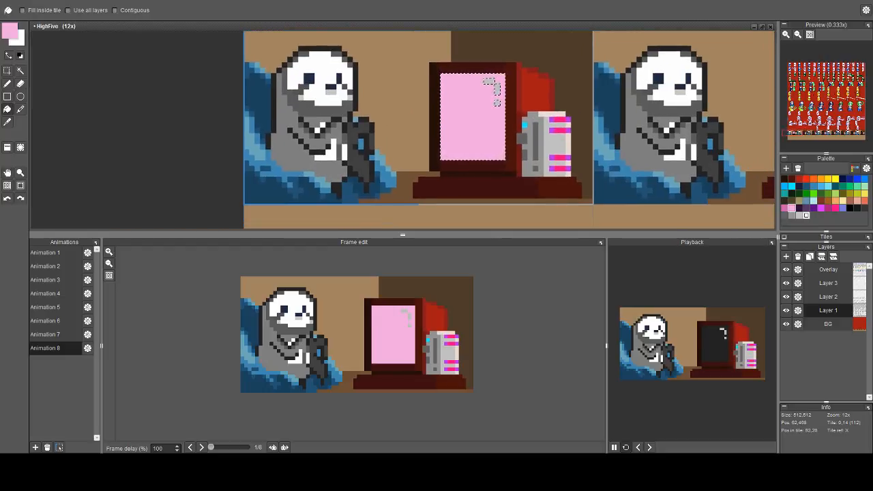
drag(531, 141, 508, 120)
scroll(507, 120, down, 1)
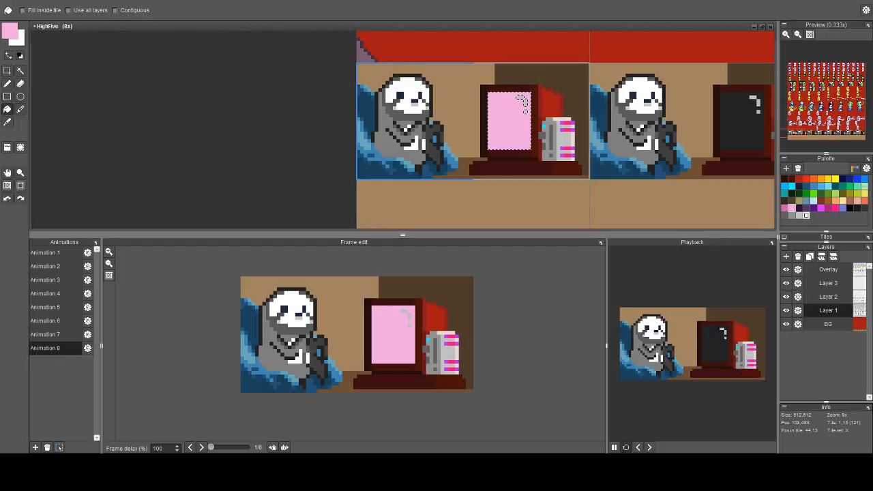
Fill the first tile's television screen with orange
click(784, 187)
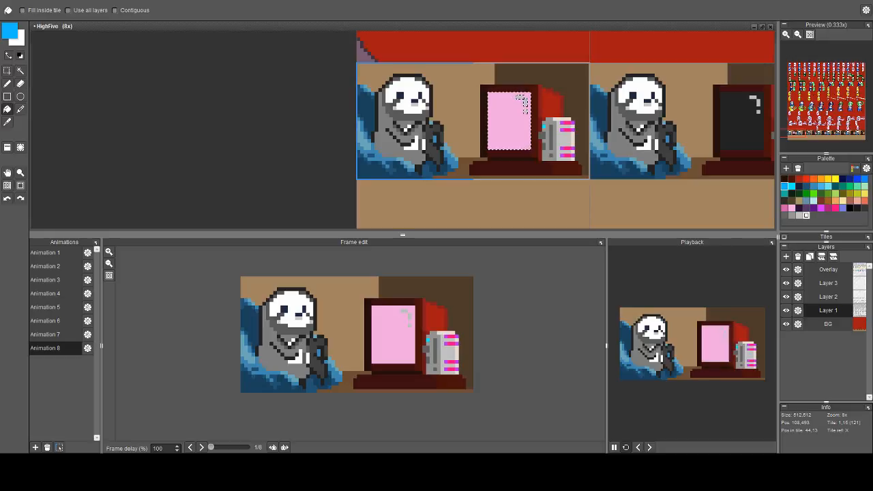
click(821, 179)
click(504, 120)
Pick up the first scene tile with the tile tool and place it over the other seven tiles in the row
scroll(522, 101, down, 2)
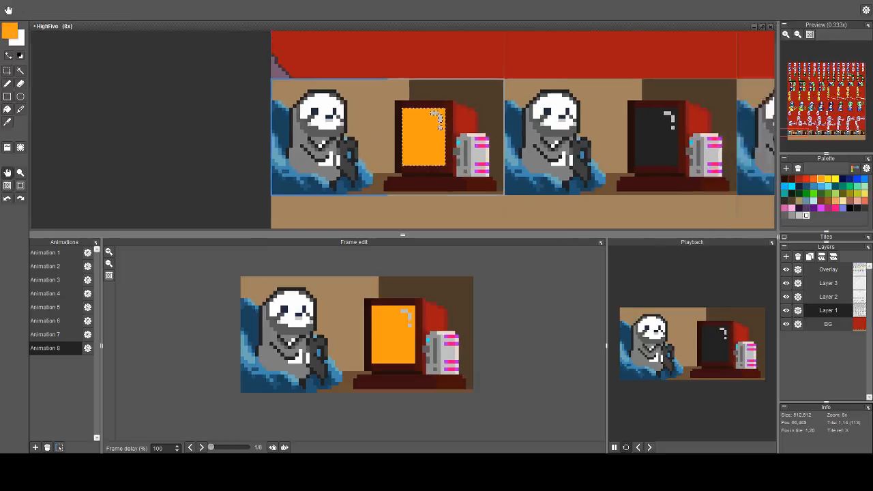
key(a)
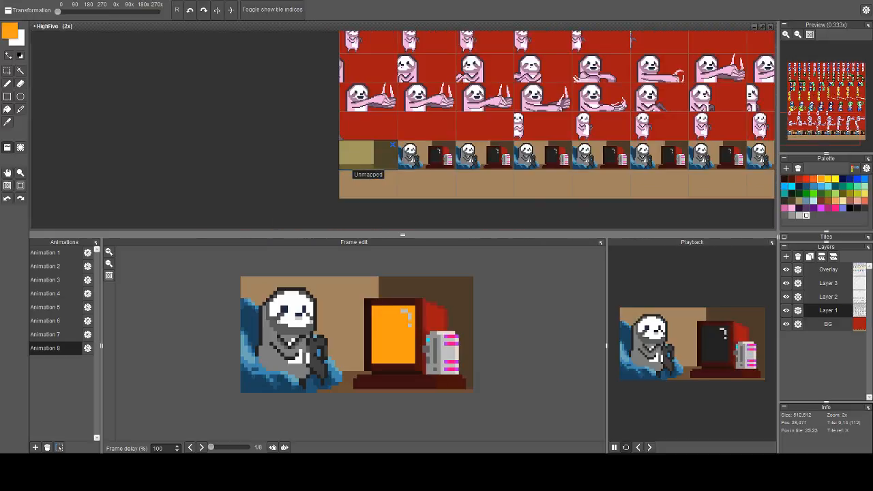
right_click(358, 162)
drag(411, 162, 765, 161)
key(ctrl+s)
Try filling the television screen's grey highlight with orange, and undo the fill
scroll(477, 150, up, 2)
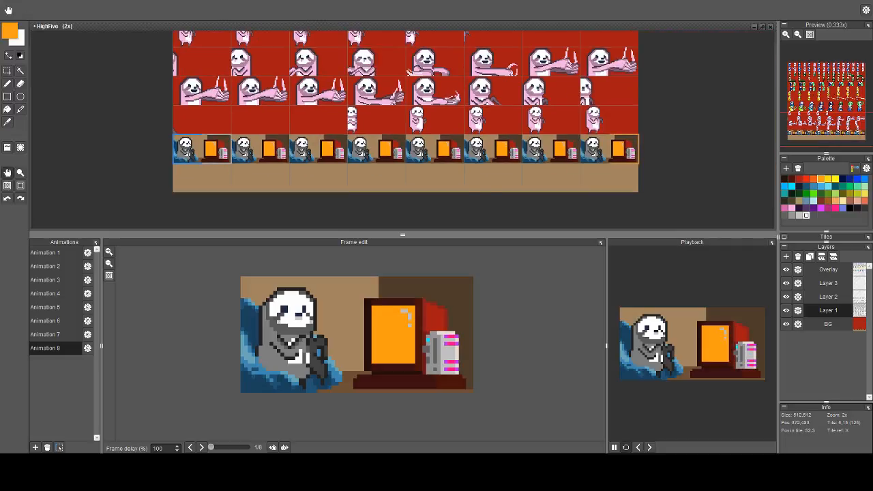
key(b)
scroll(450, 141, up, 2)
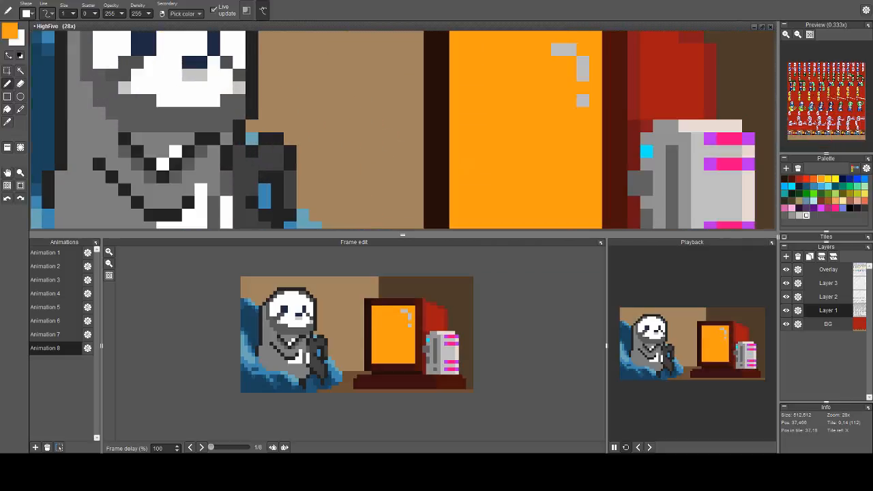
scroll(450, 141, down, 1)
scroll(513, 136, up, 1)
key(f)
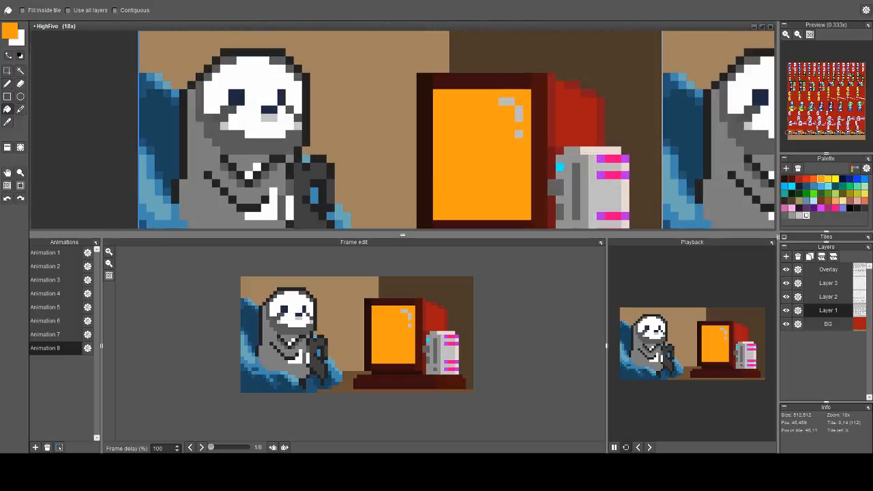
click(518, 118)
scroll(524, 118, down, 1)
key(ctrl+z)
drag(553, 151, 477, 162)
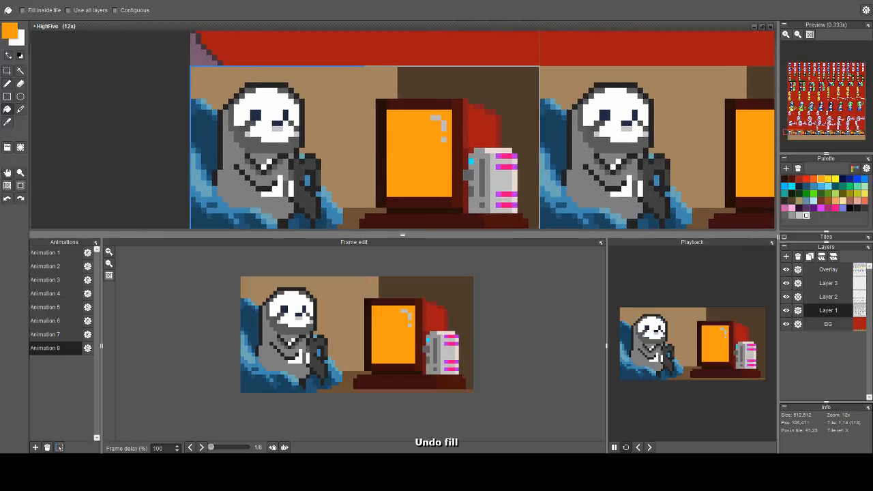
Pick white, try it as a fill on the television screen and its highlight, and undo the fills
click(806, 215)
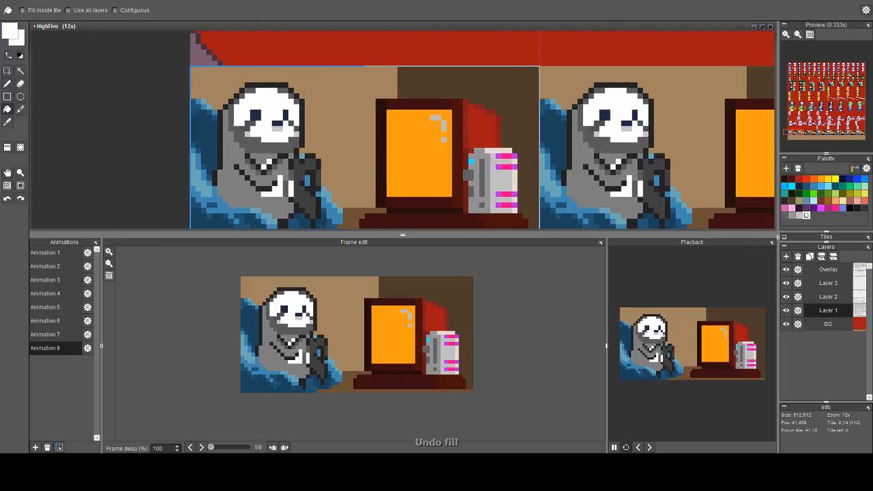
click(449, 129)
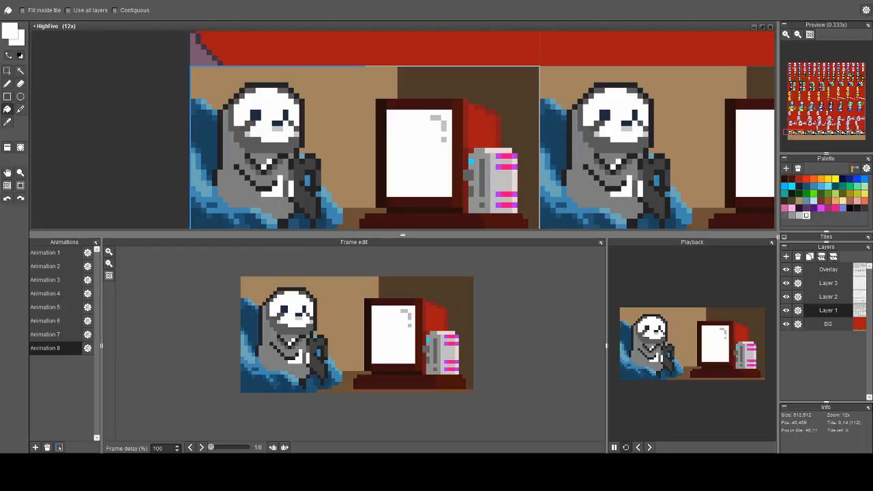
key(ctrl+z)
scroll(565, 133, down, 3)
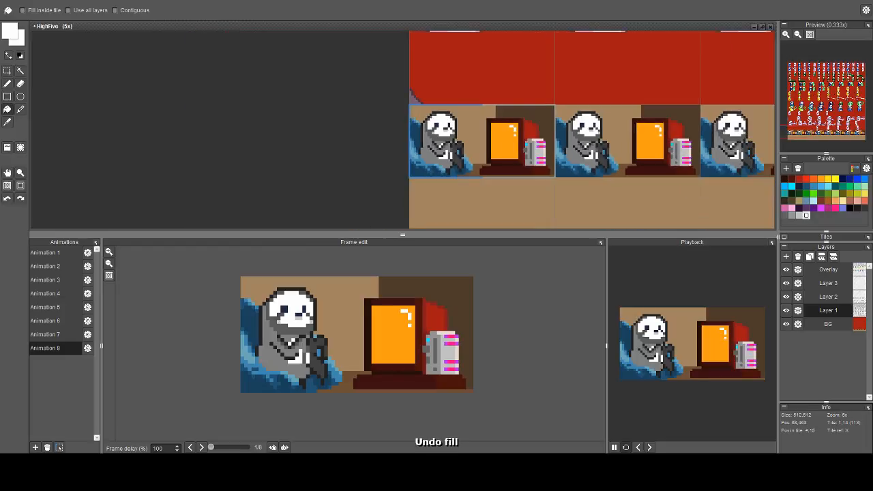
scroll(565, 133, down, 3)
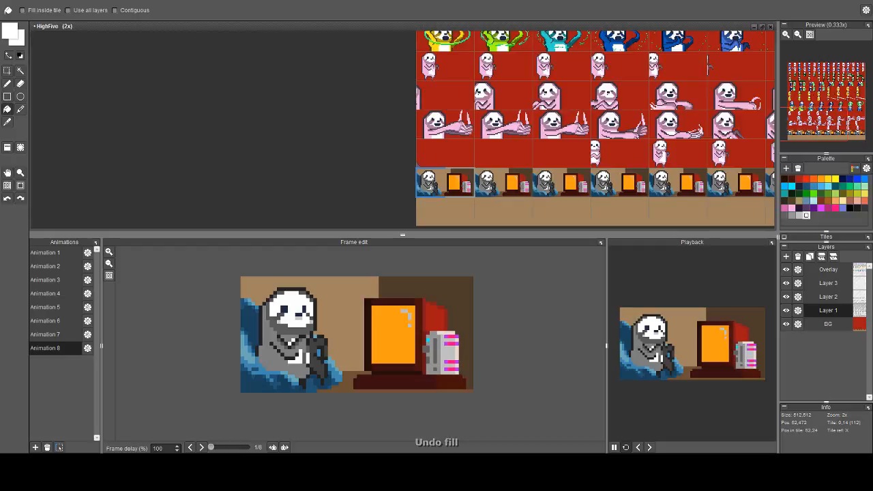
Select a rectangular area over the televisions across the scene row's tiles
drag(708, 65, 530, 51)
key(s)
drag(234, 160, 720, 185)
drag(411, 170, 656, 142)
scroll(655, 142, up, 4)
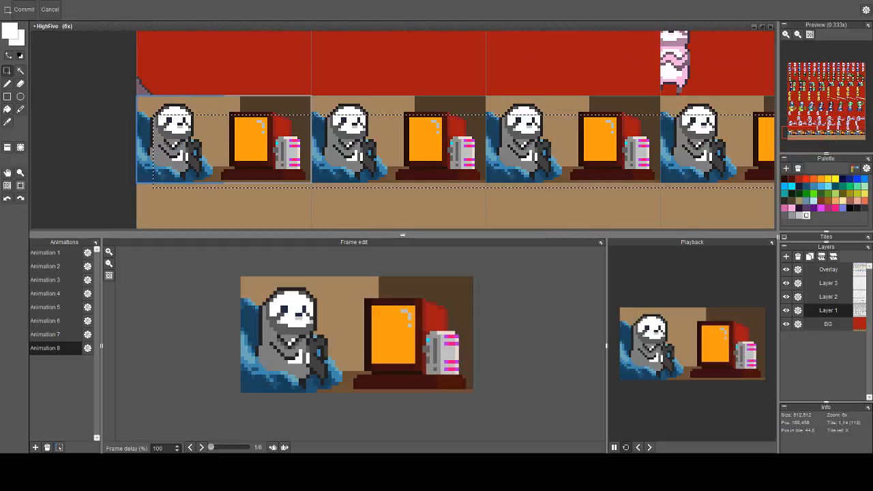
Fill the grey television screen highlights inside the selection with white, and clear the selection
drag(244, 127, 324, 106)
scroll(324, 105, up, 6)
key(f)
click(382, 97)
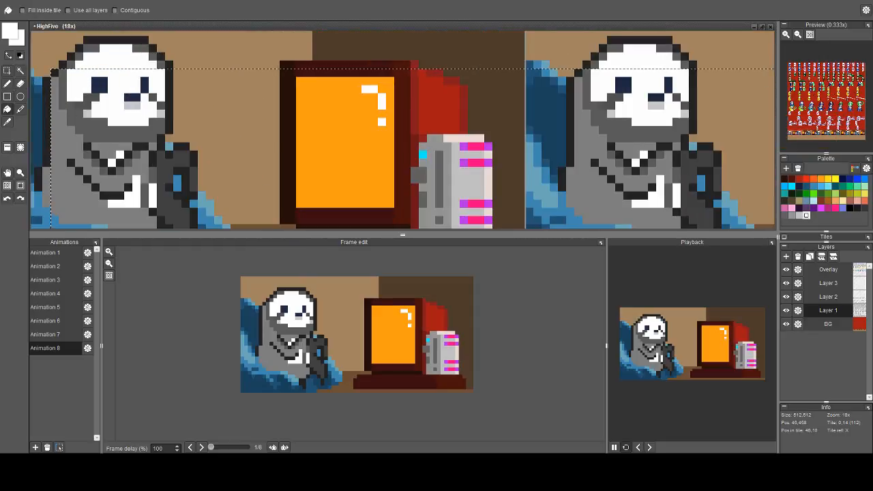
scroll(453, 101, down, 6)
drag(485, 106, 377, 109)
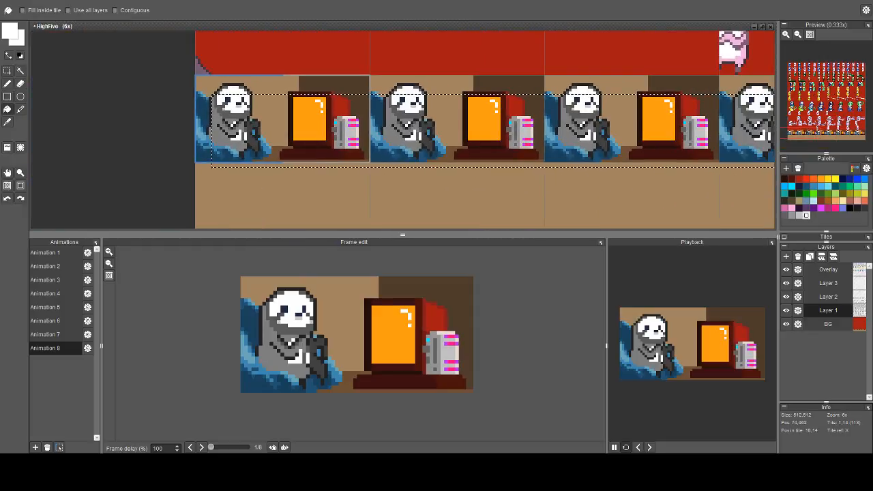
key(ctrl+d)
Select the first tile's orange screen area and set up the Pencil with pale yellow
drag(284, 128, 506, 165)
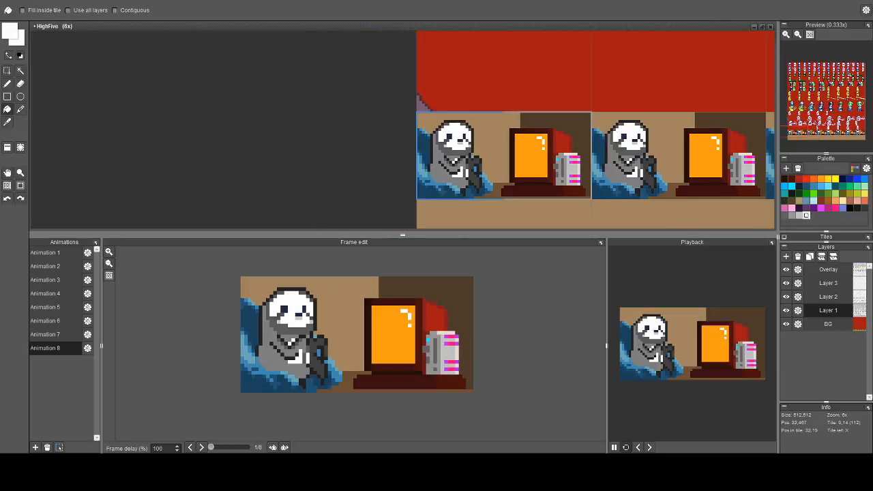
scroll(546, 166, up, 4)
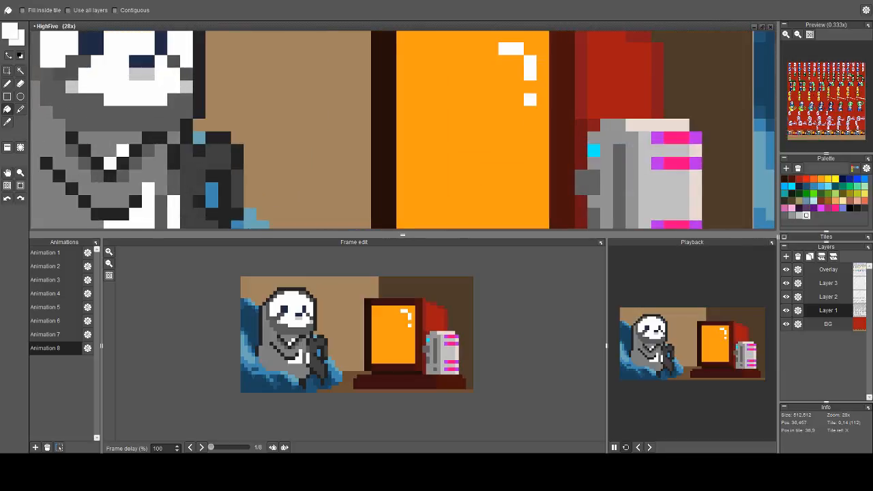
scroll(427, 47, down, 2)
key(b)
drag(461, 65, 459, 91)
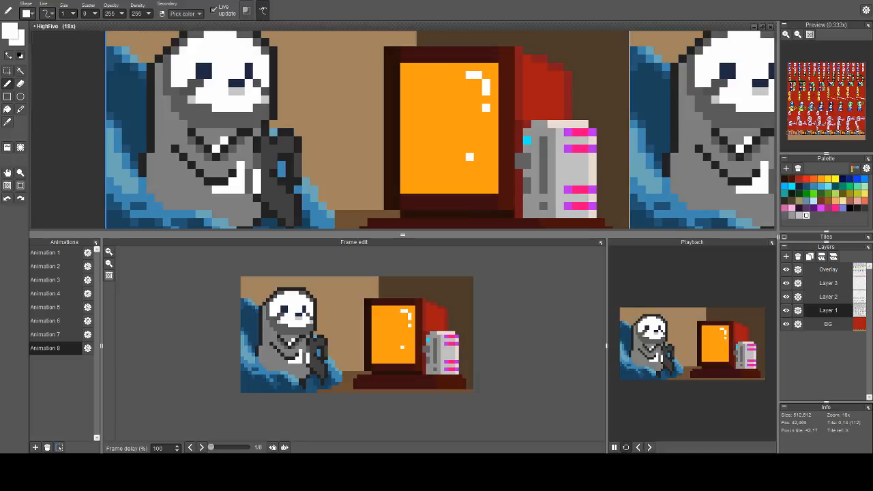
scroll(453, 141, down, 3)
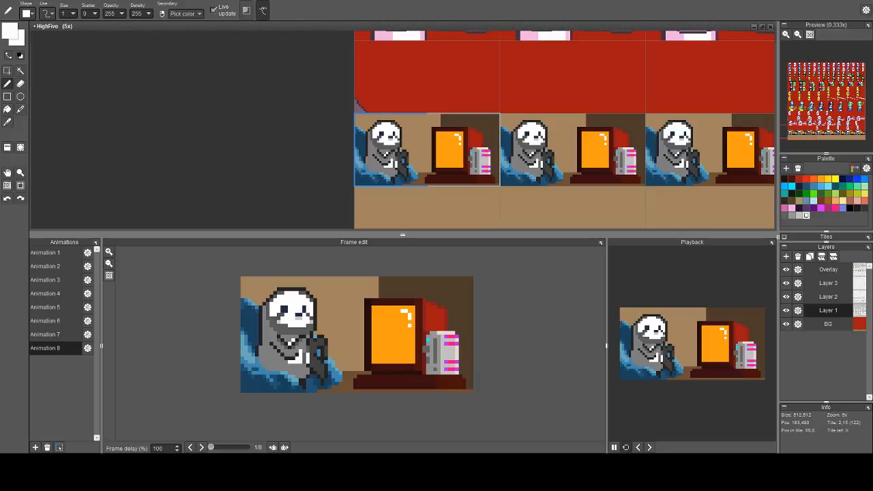
click(843, 201)
scroll(440, 139, up, 4)
drag(502, 180, 444, 135)
scroll(496, 125, down, 3)
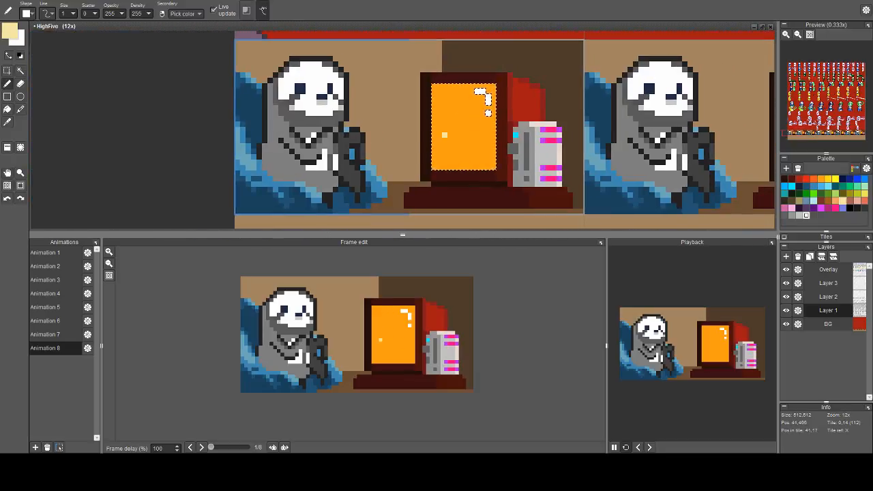
Paint the selected screen's interior pale yellow with a size 9 brush, leaving a one-pixel orange border, and deselect
scroll(450, 129, up, 8)
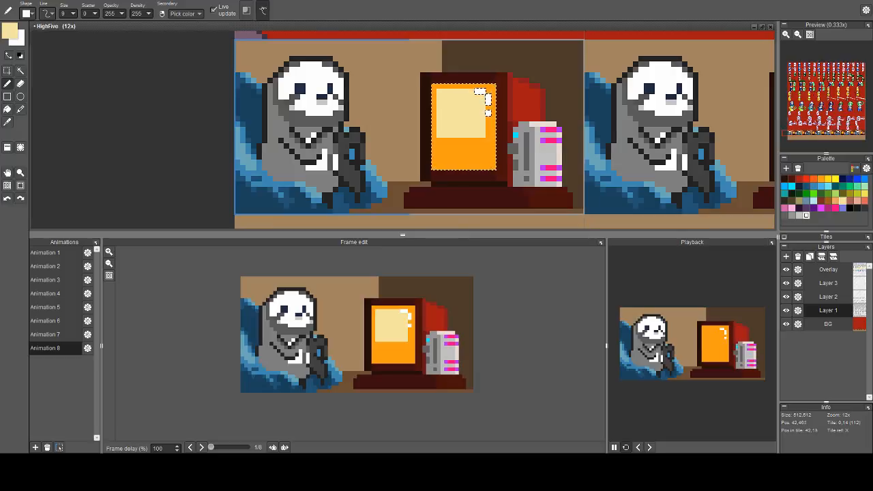
drag(462, 113, 467, 141)
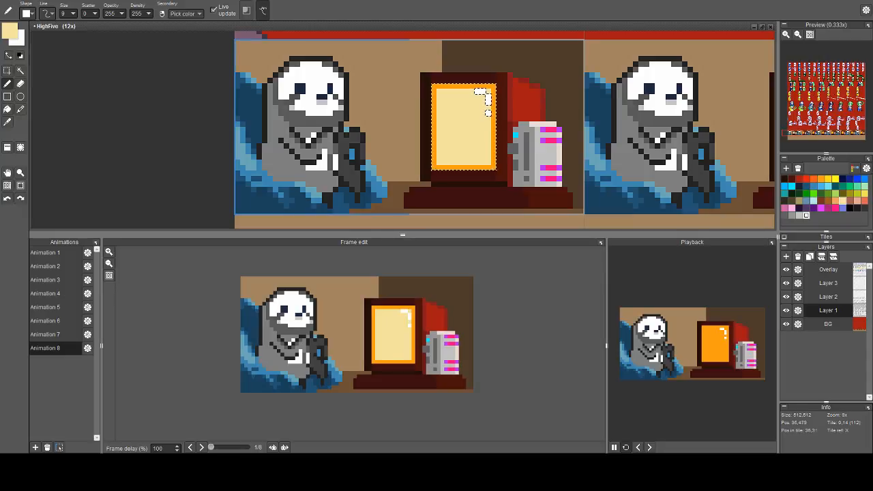
mouse_move(363, 124)
mouse_down()
mouse_move(423, 99)
mouse_move(397, 110)
mouse_up()
scroll(423, 99, up, 2)
scroll(398, 110, down, 1)
key(ctrl+d)
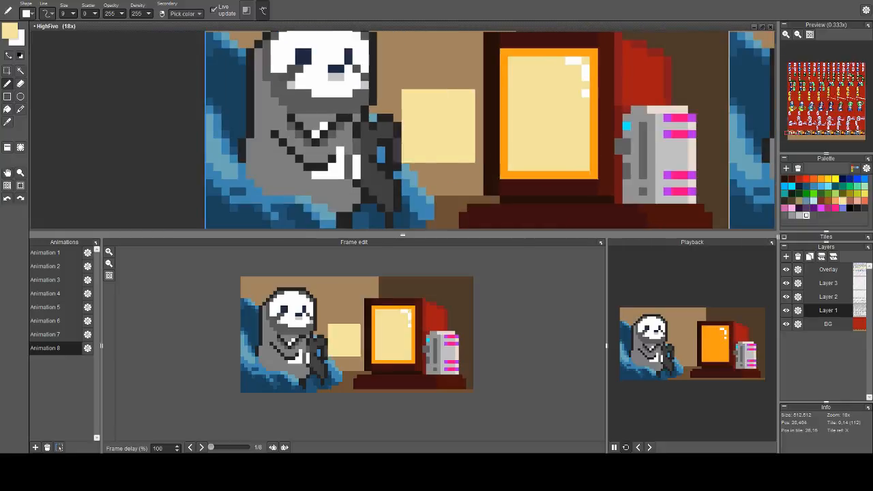
Repaint the first tile's character's chest and arm with a size 1 brush, using sampled grey and white to form a white belly patch
scroll(444, 123, down, 8)
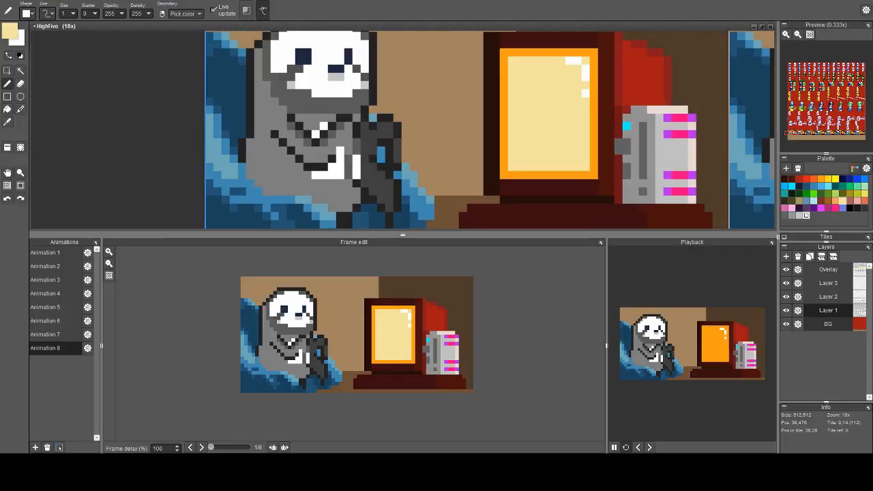
scroll(398, 175, down, 2)
scroll(342, 109, up, 3)
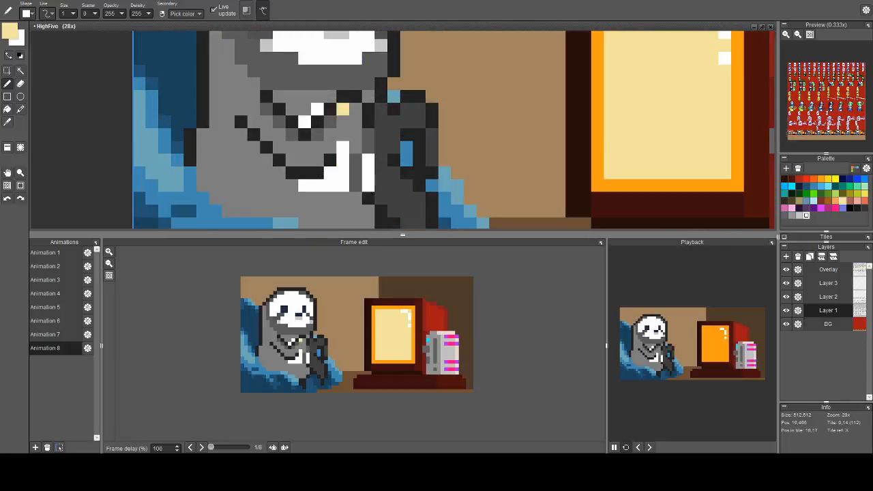
right_click(343, 96)
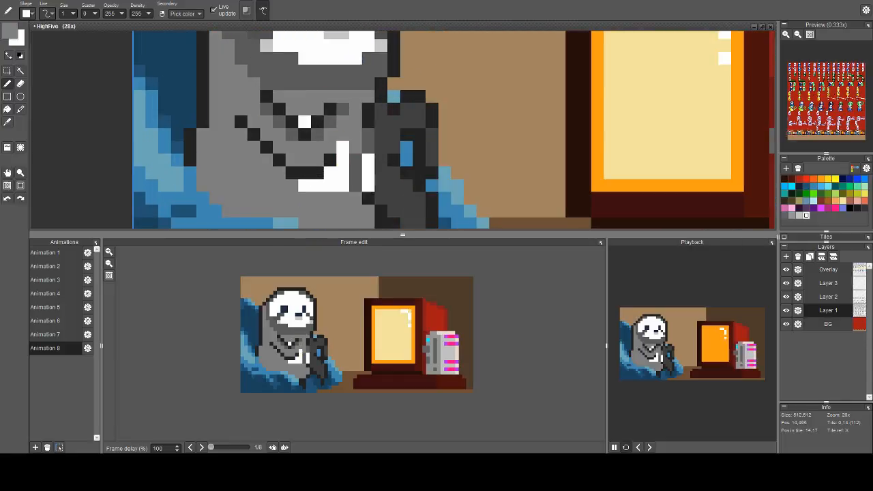
right_click(304, 122)
mouse_move(317, 109)
mouse_down()
mouse_move(355, 109)
mouse_move(368, 121)
mouse_move(355, 173)
mouse_up()
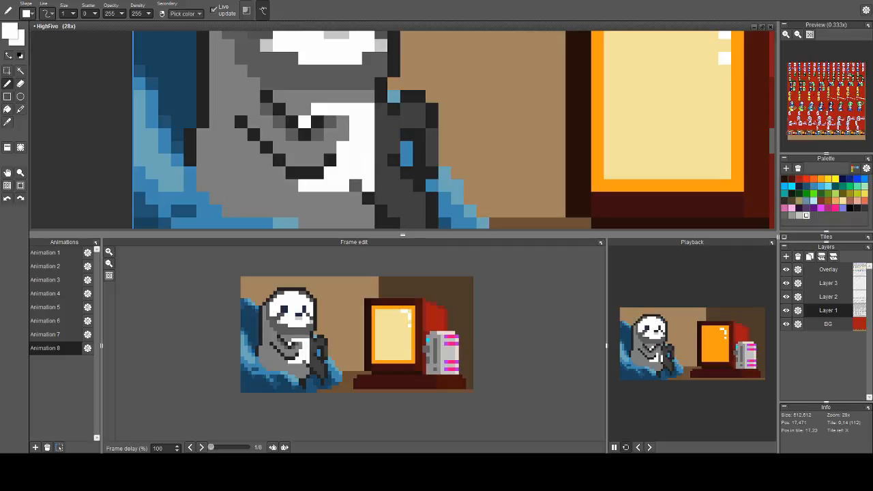
scroll(356, 185, down, 2)
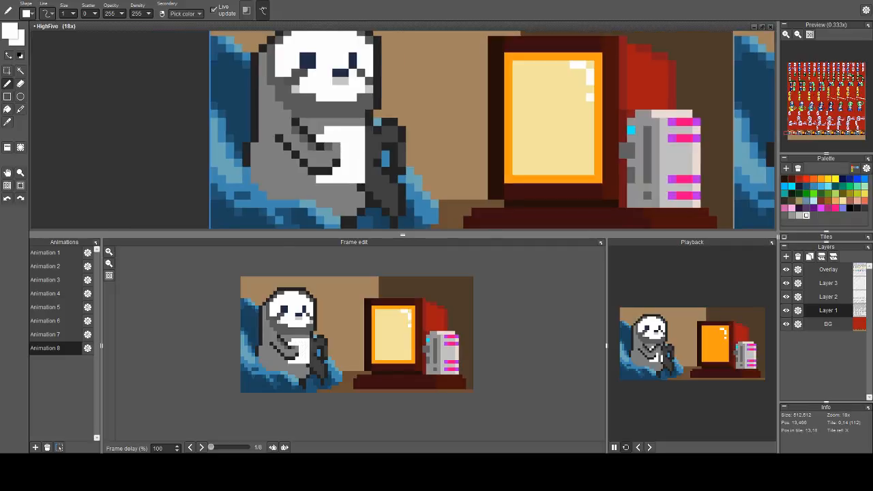
Paint the old hand on the first tile's character white to clear the belly patch, and undo the extra stroke along its edge
mouse_move(320, 139)
mouse_down()
mouse_move(320, 163)
mouse_move(328, 163)
mouse_move(320, 171)
mouse_move(336, 163)
mouse_up()
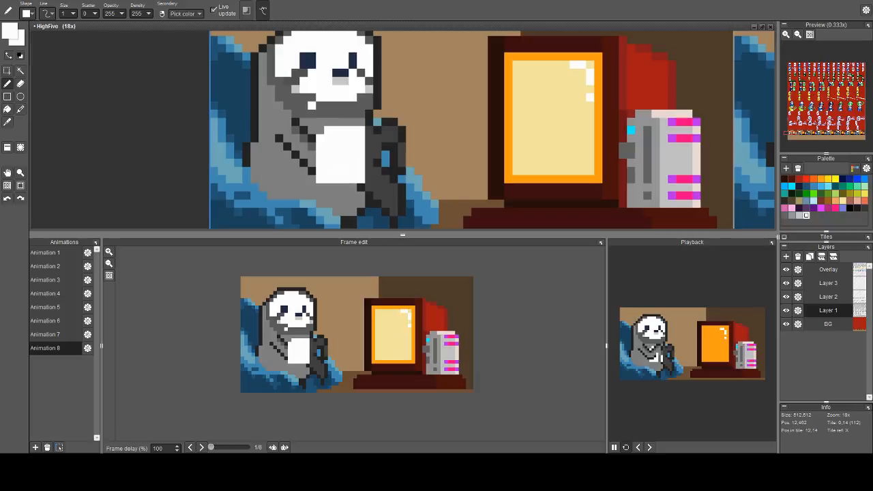
drag(312, 130, 312, 171)
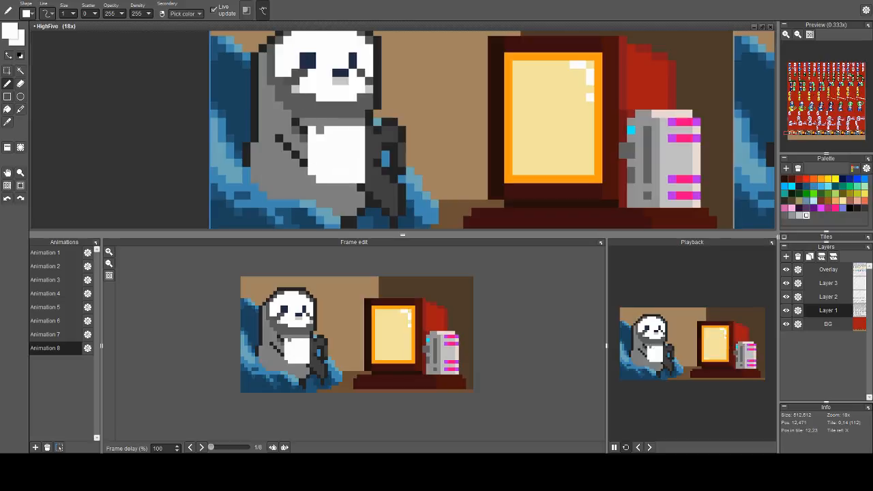
key(ctrl+z)
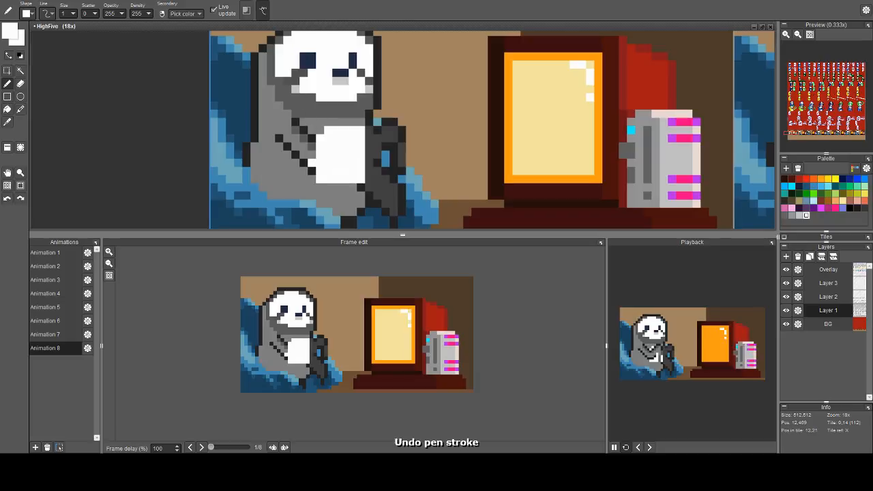
Redraw the near arm's outer line in near-black farther from the belly, covering the old line with sampled body grey
right_click(312, 130)
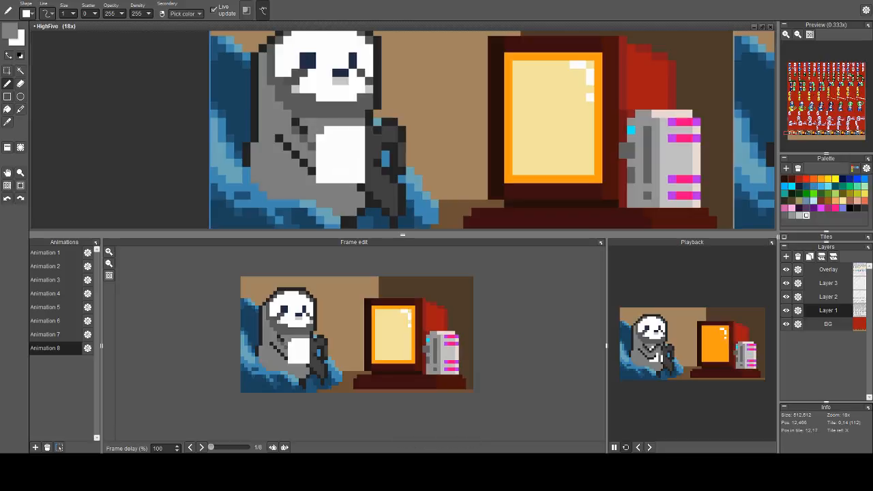
right_click(274, 130)
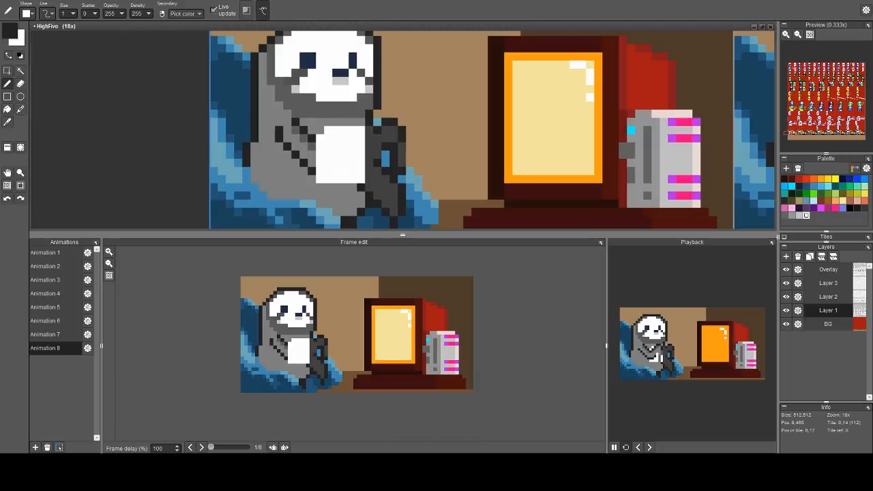
right_click(271, 138)
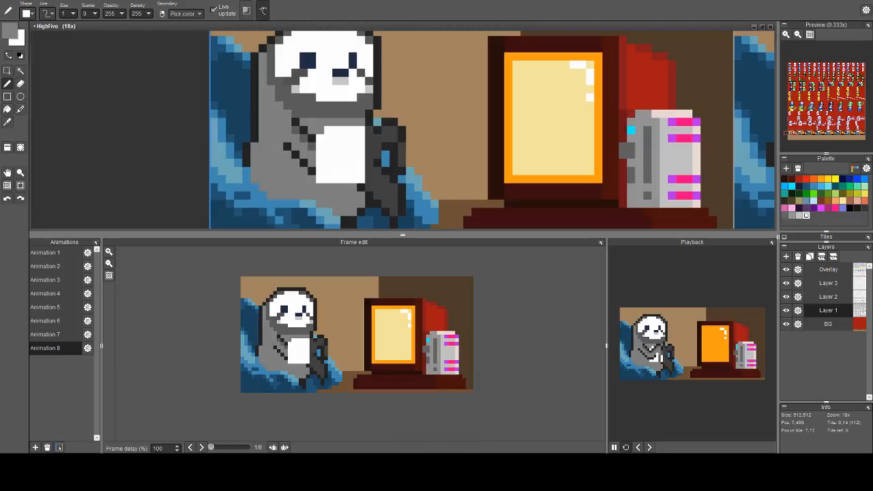
right_click(271, 148)
click(279, 155)
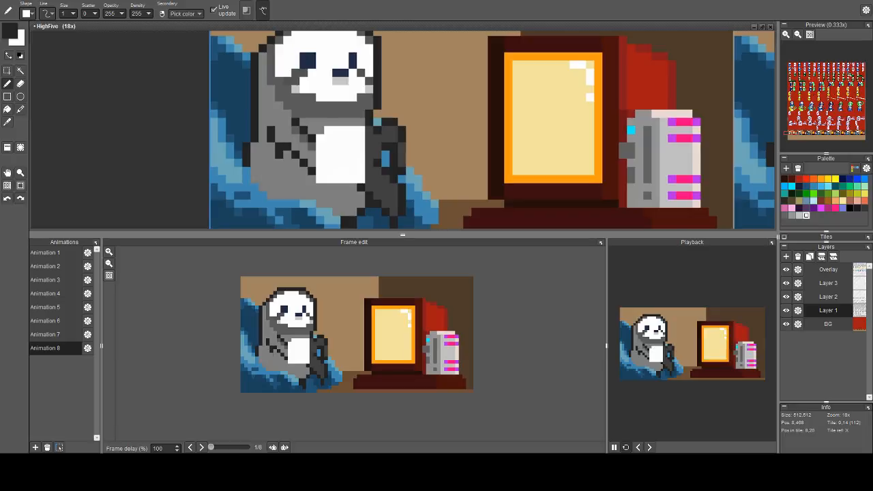
click(295, 171)
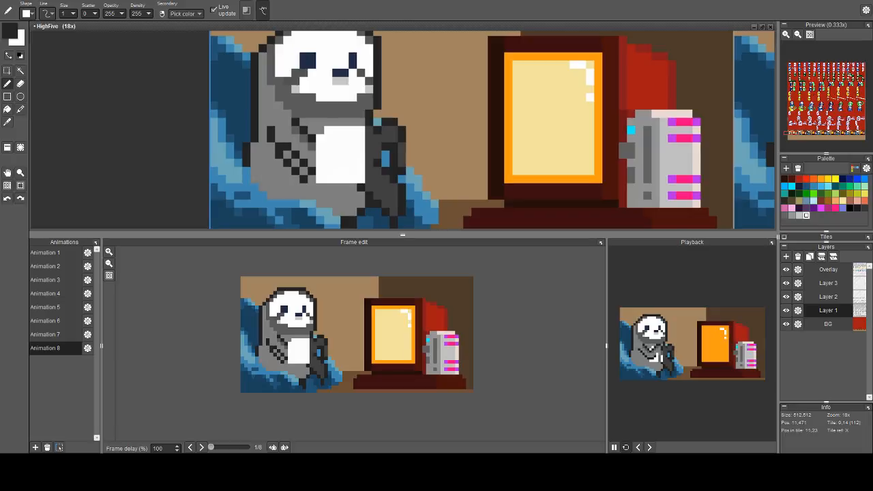
right_click(304, 179)
drag(312, 171, 288, 146)
click(296, 122)
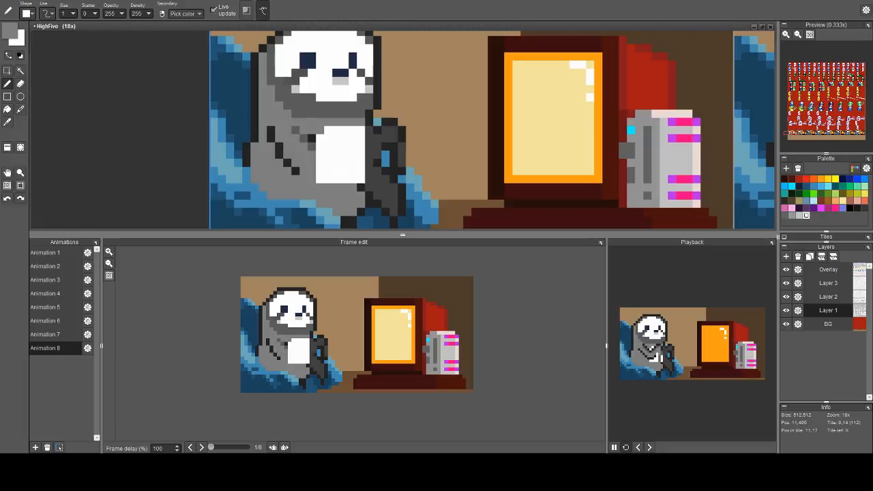
Redraw the near arm's inner line as a near-black diagonal beside the white belly patch, undoing the misplaced pixel
right_click(303, 130)
click(303, 138)
right_click(311, 138)
right_click(303, 138)
click(311, 139)
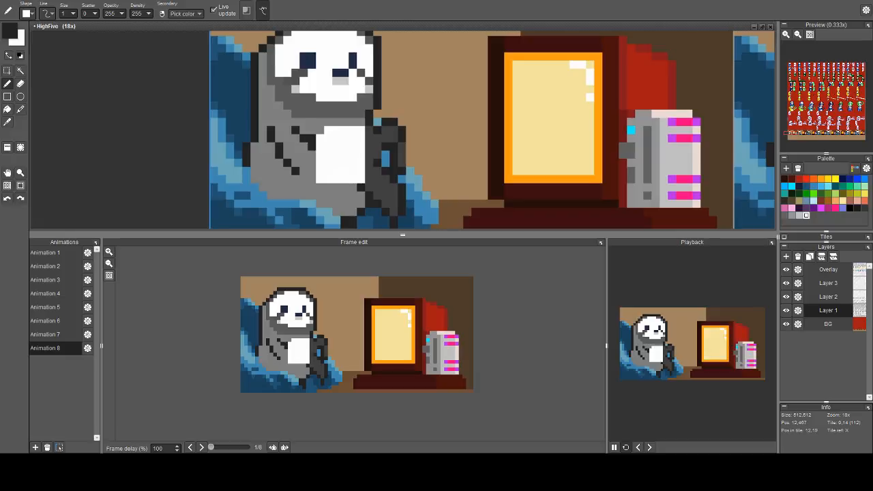
key(ctrl+z)
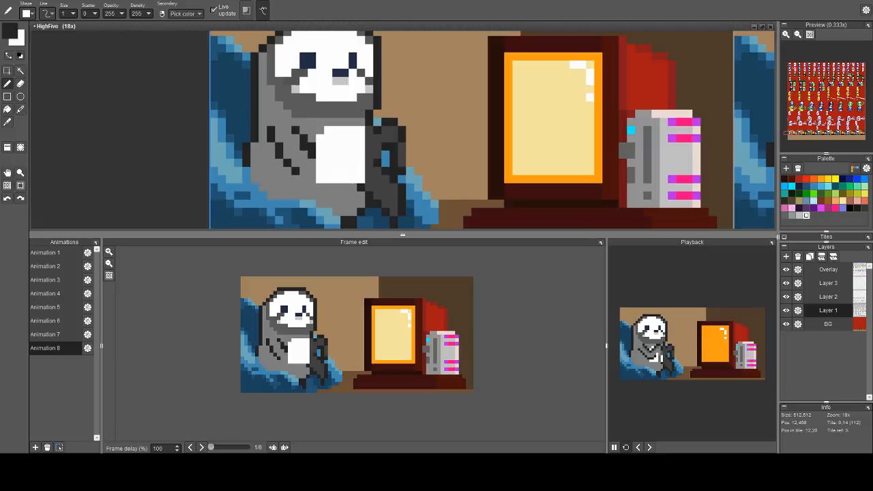
Outline the bent forearm and the far arm across the white belly in near-black, undoing the stray strokes
drag(320, 147, 328, 130)
click(332, 122)
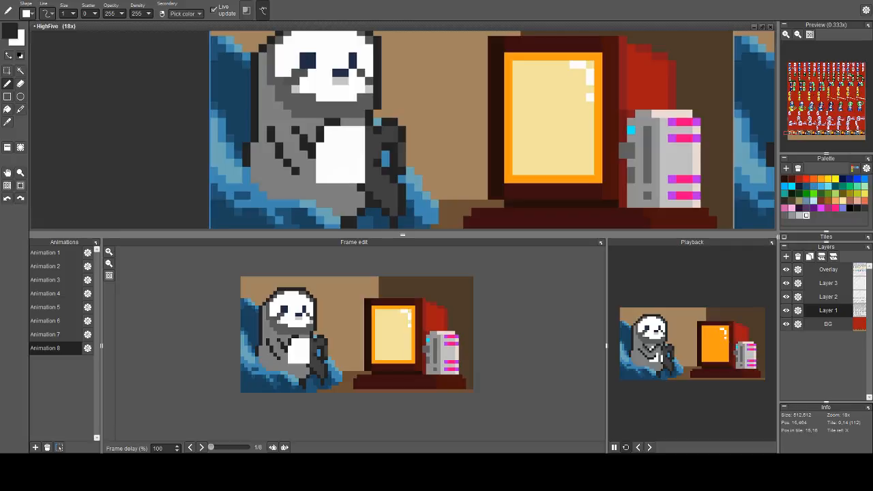
click(344, 130)
drag(344, 139, 358, 155)
click(369, 163)
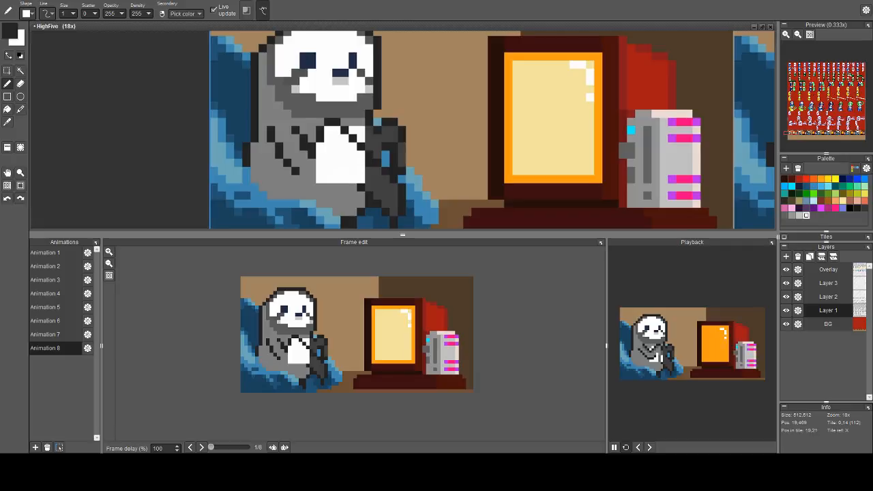
mouse_move(361, 163)
mouse_down()
mouse_move(336, 154)
mouse_move(320, 171)
mouse_move(328, 179)
mouse_move(304, 179)
mouse_move(312, 187)
mouse_up()
key(ctrl+z)
key(ctrl+z)
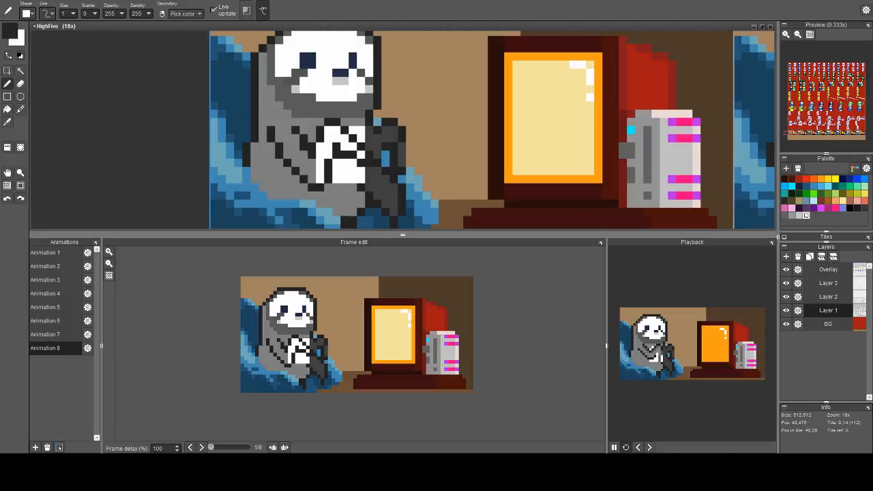
Hide Layer 2, erase the excess pixels at the edge of the character's raised hand, and return to the Pencil
click(785, 297)
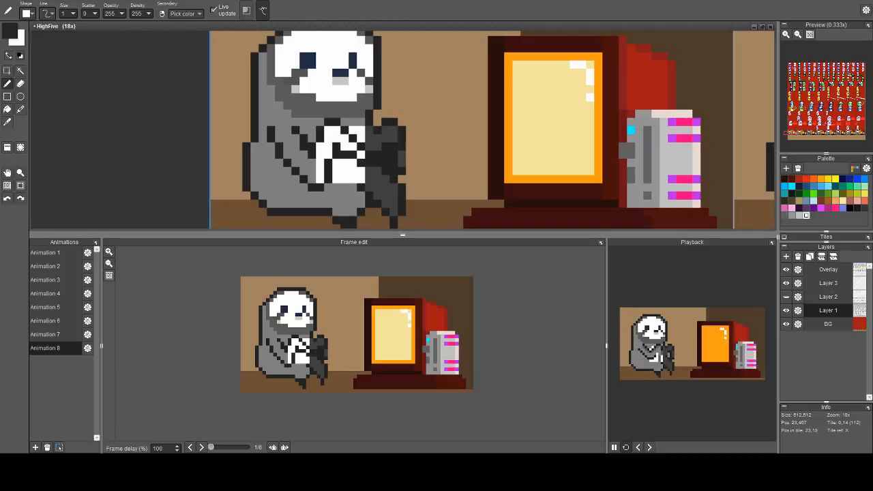
key(e)
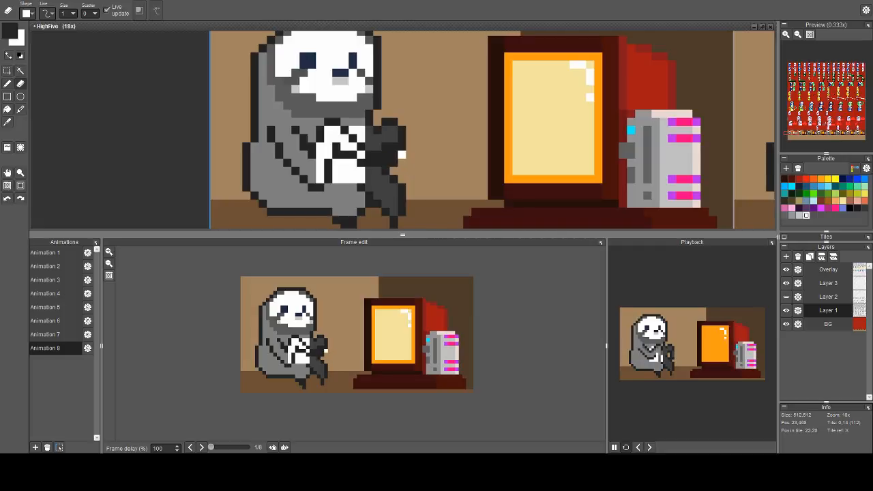
key(b)
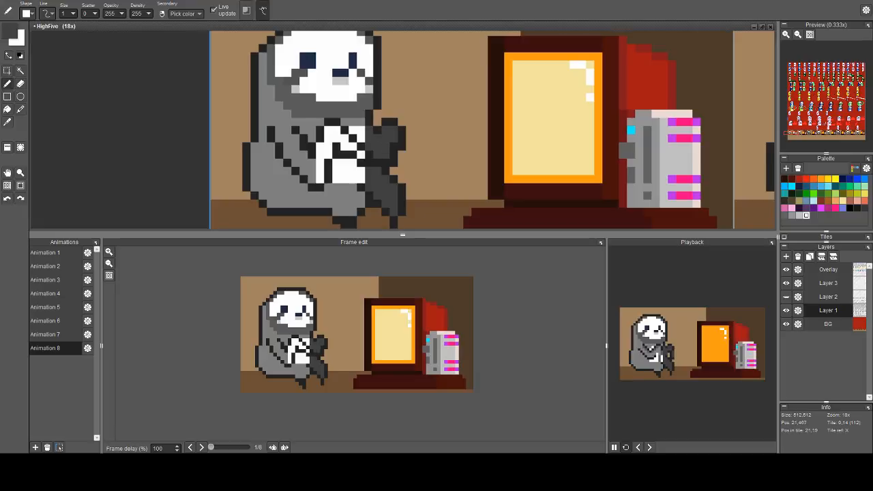
Clean up the near arm's elbow with a flat near-black underside, painting the leftover outline pixels grey and white
scroll(393, 146, down, 3)
scroll(323, 171, up, 4)
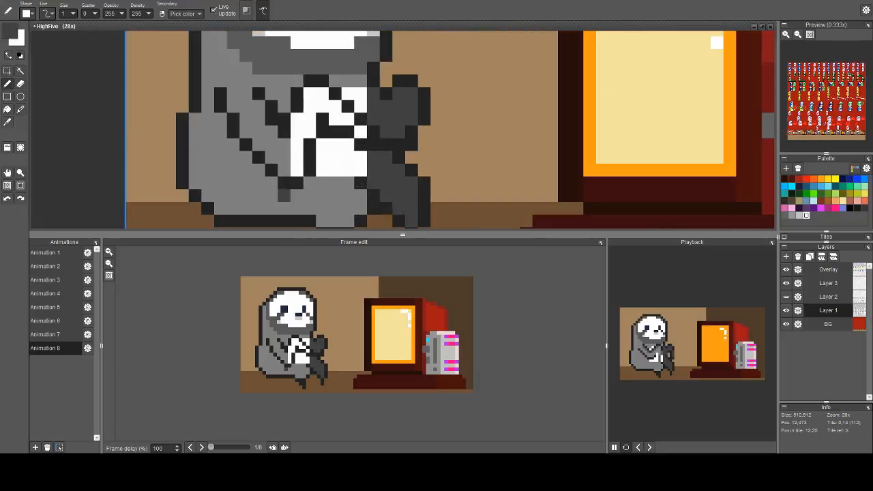
right_click(285, 195)
drag(284, 182, 296, 182)
right_click(271, 169)
click(285, 170)
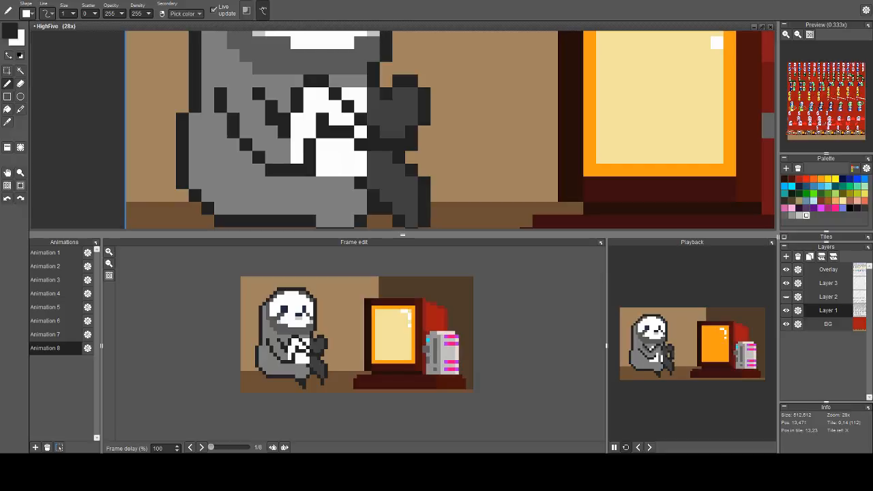
right_click(321, 170)
click(309, 170)
right_click(284, 157)
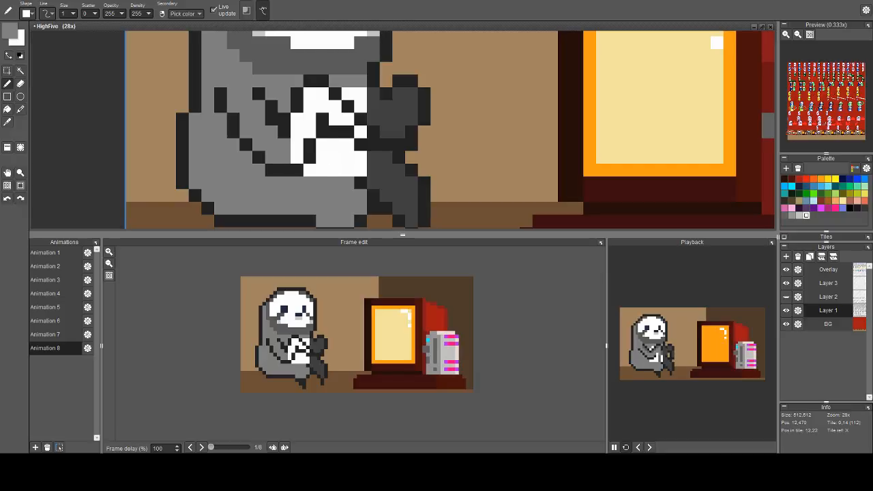
Color the near forearm body grey, undoing the misplaced fill, and restore white in the belly patch beneath it
key(f)
click(298, 144)
key(ctrl+z)
key(b)
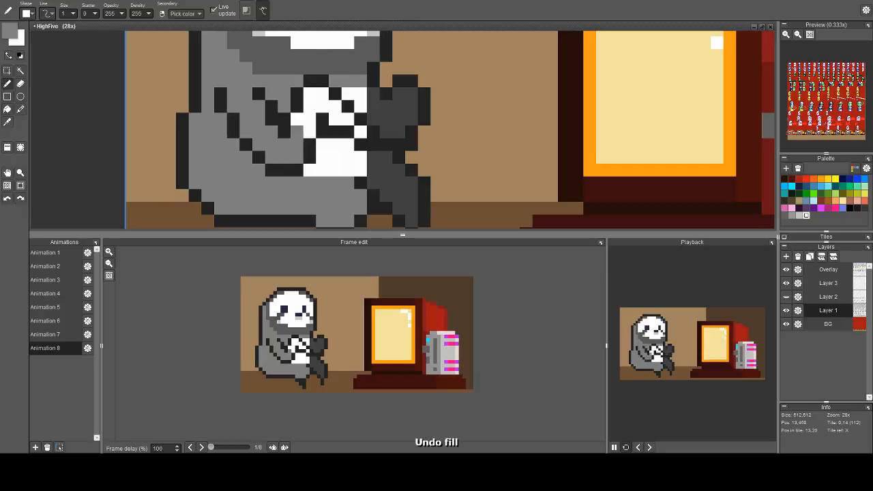
mouse_move(323, 106)
mouse_down()
mouse_move(322, 94)
mouse_move(335, 118)
mouse_up()
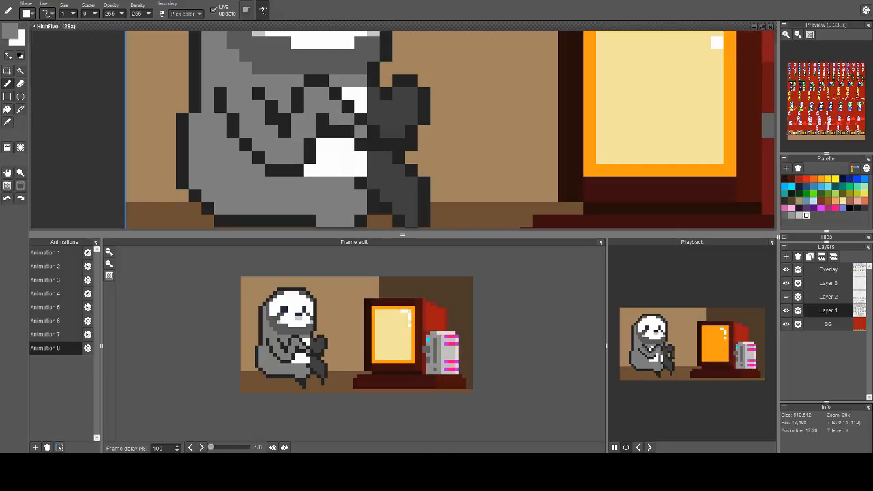
click(335, 145)
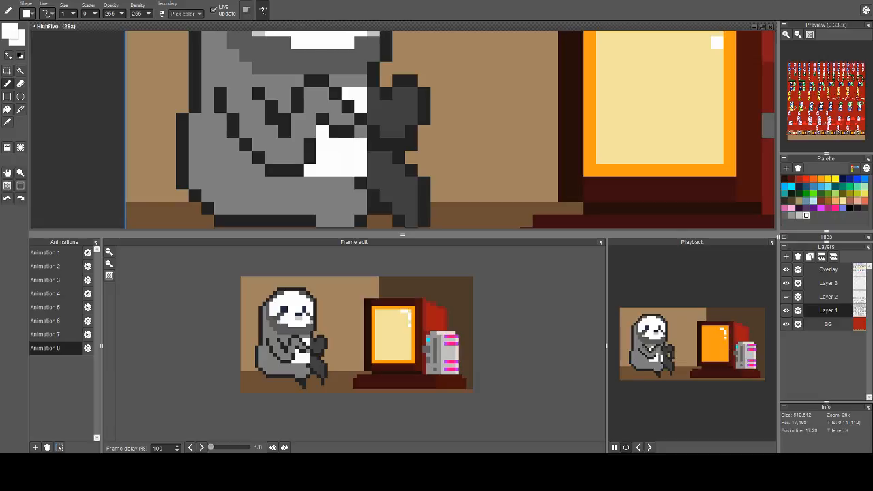
Pause the animation playback and draw near-black finger and wrist lines inside the character's raised hand
scroll(350, 152, down, 2)
scroll(361, 154, down, 1)
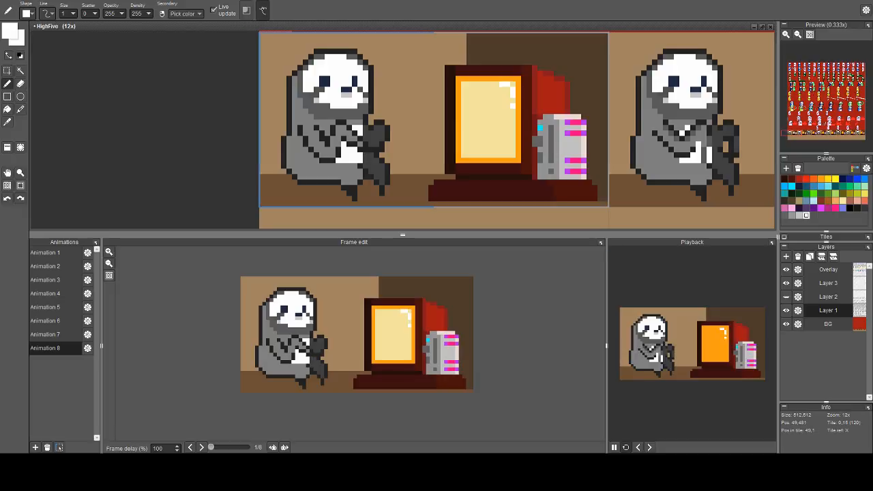
click(613, 448)
click(638, 448)
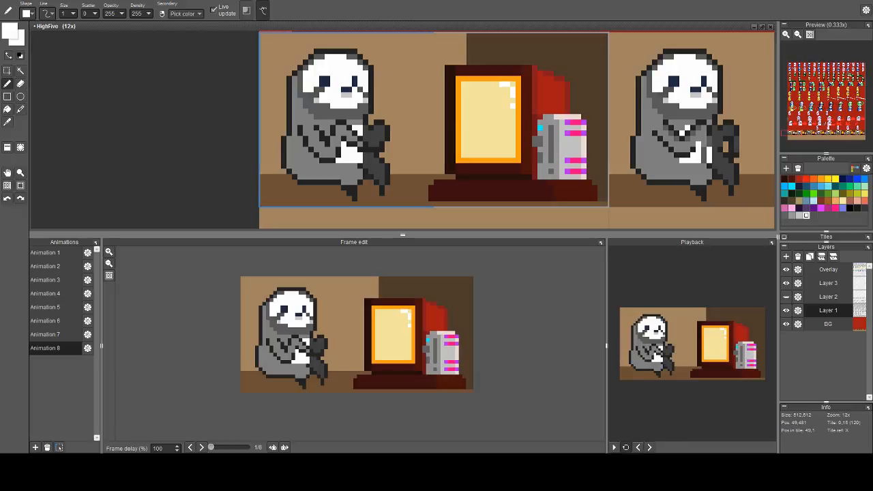
drag(436, 135, 463, 151)
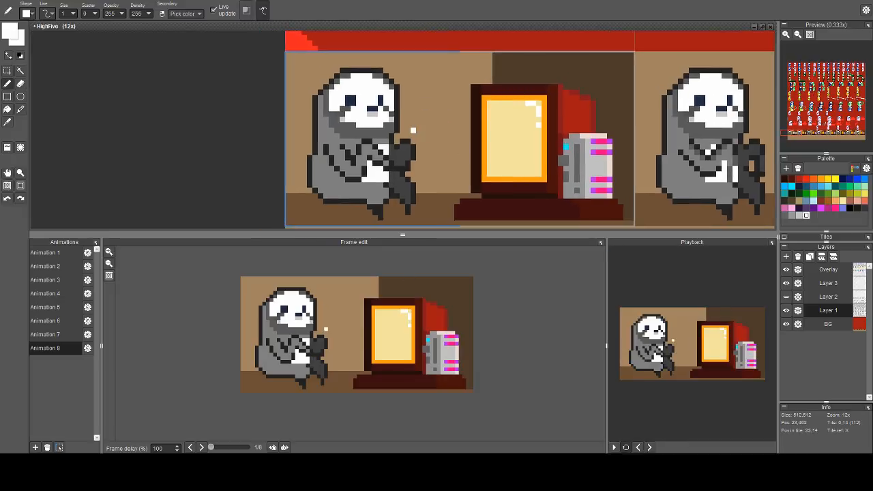
scroll(409, 130, up, 2)
scroll(371, 144, down, 1)
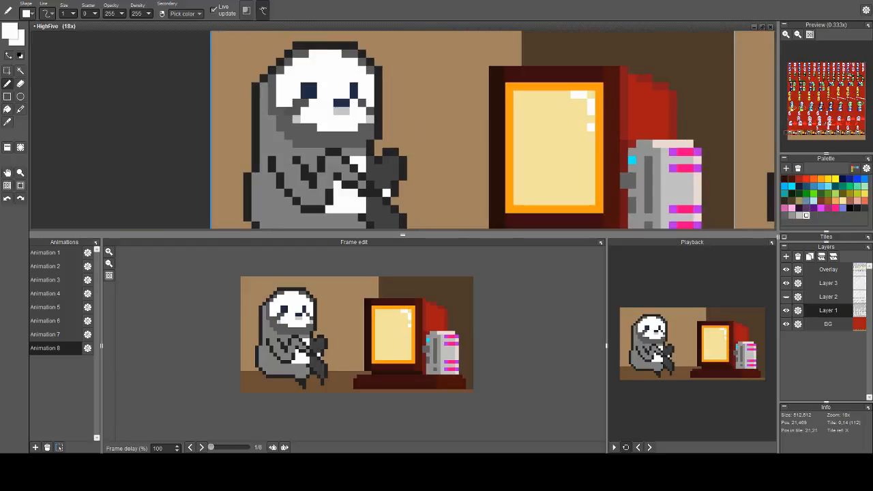
scroll(391, 189, up, 2)
right_click(366, 125)
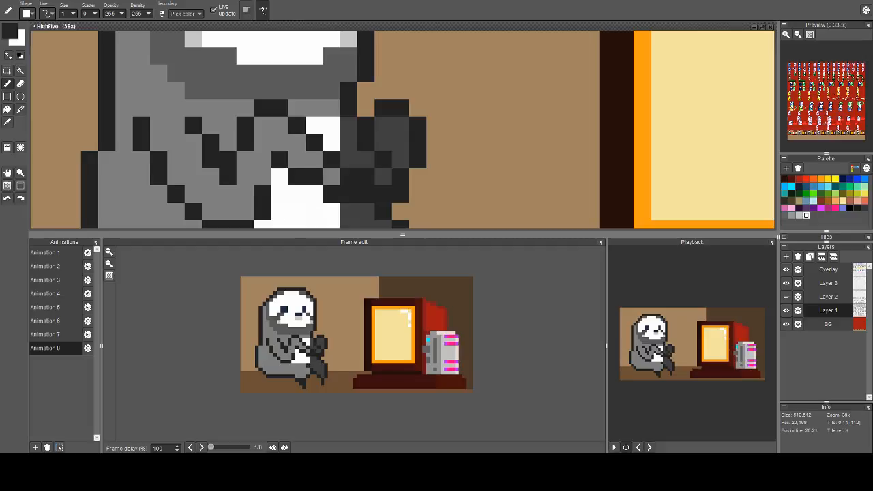
Shade along the near arm's inner outline with sampled dark grey pixels and add lighter grey pixels inside the raised hand
scroll(368, 181, down, 1)
key(space)
drag(379, 179, 367, 176)
scroll(367, 176, down, 1)
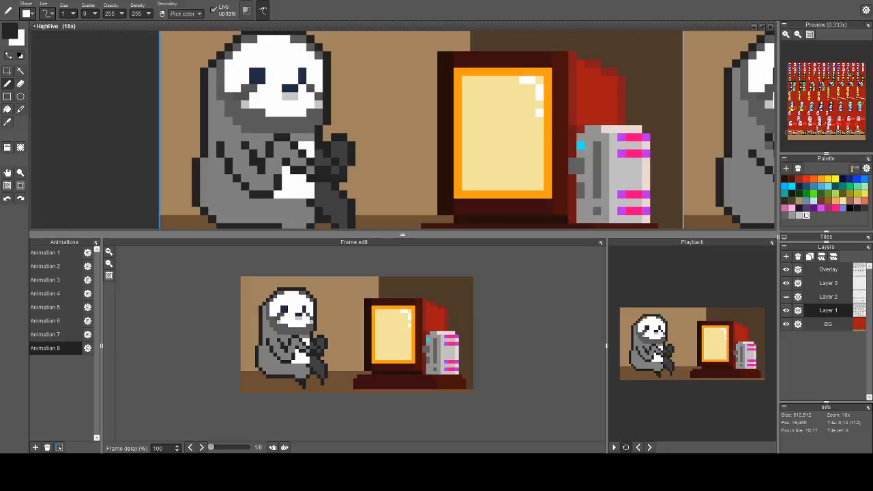
scroll(294, 154, up, 2)
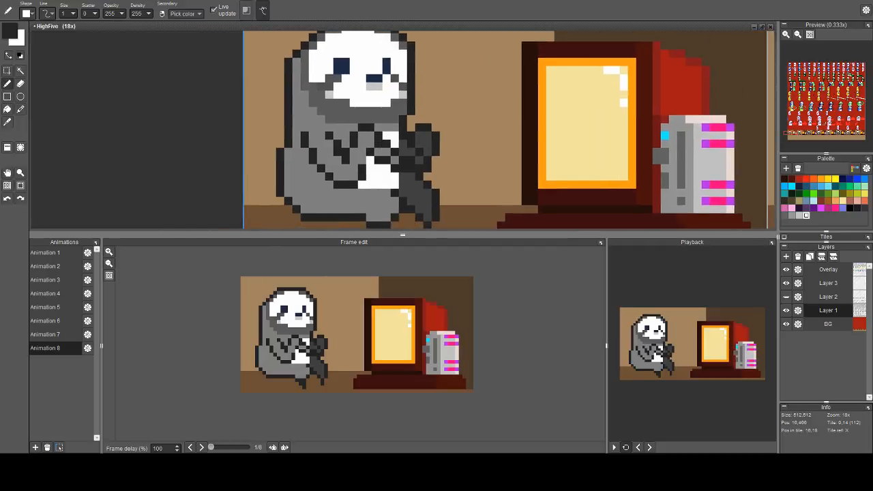
scroll(337, 127, up, 2)
right_click(268, 102)
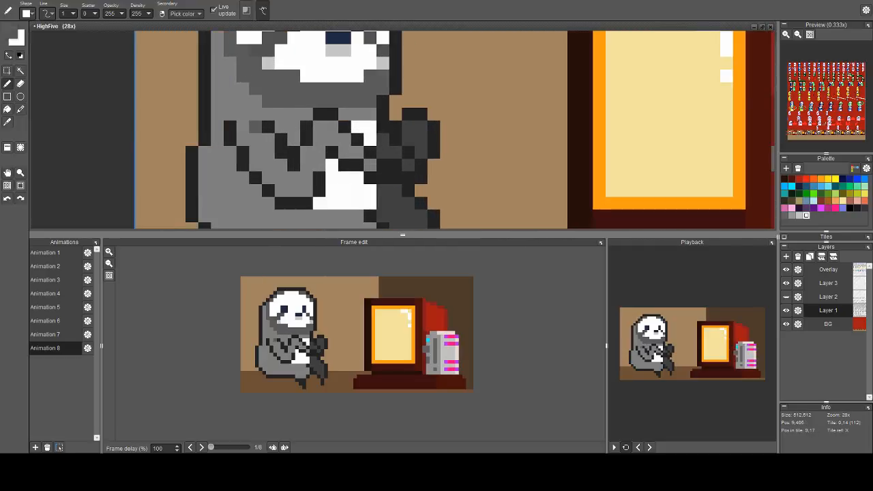
click(268, 140)
click(281, 152)
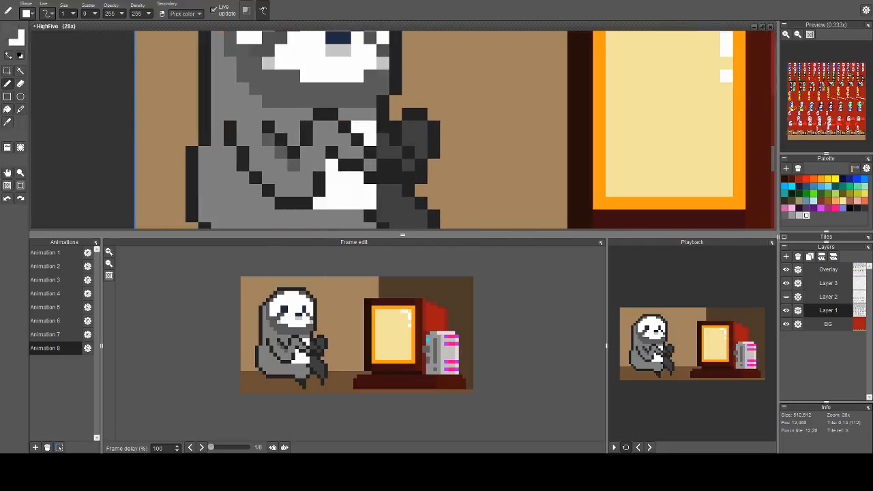
click(307, 152)
click(319, 127)
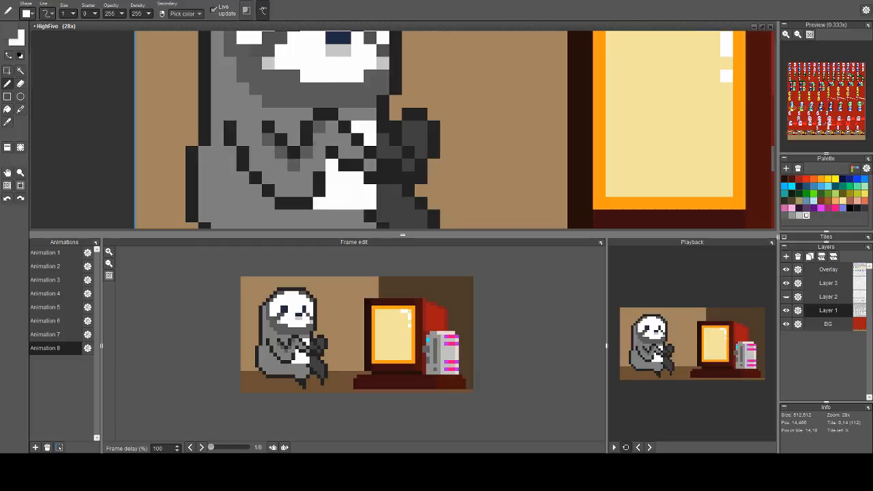
click(319, 140)
click(332, 127)
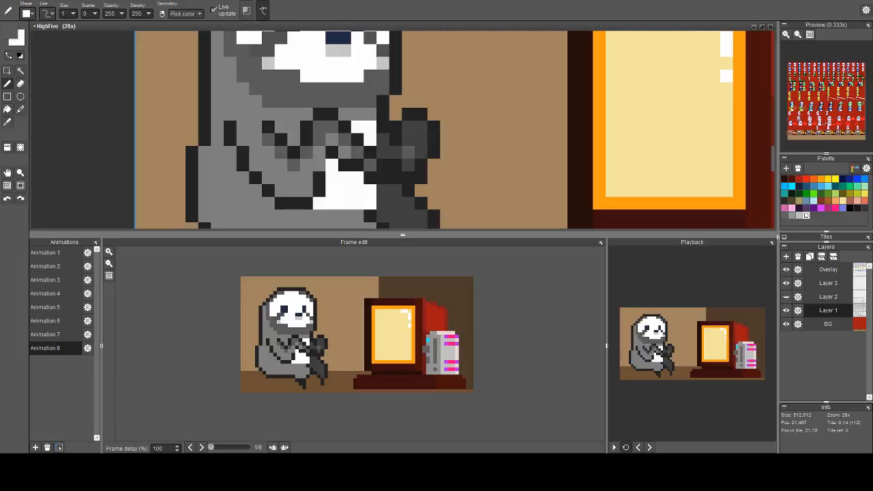
click(408, 152)
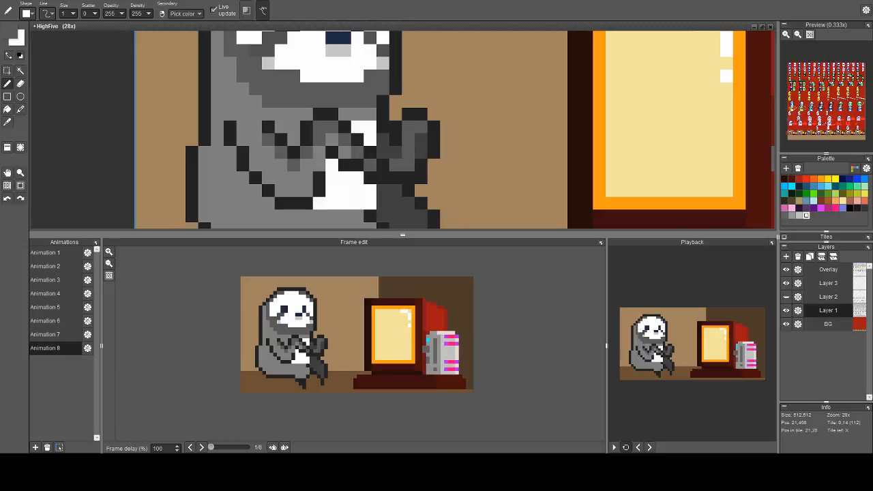
Darken the inside of the character's raised hand with sampled near-black, leaving a dark grey finger area
scroll(408, 165, down, 4)
scroll(409, 165, up, 4)
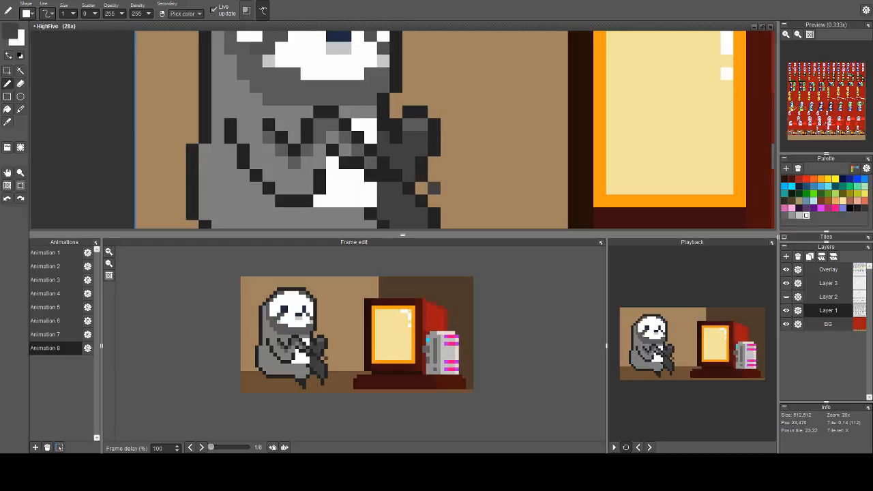
right_click(396, 175)
click(395, 163)
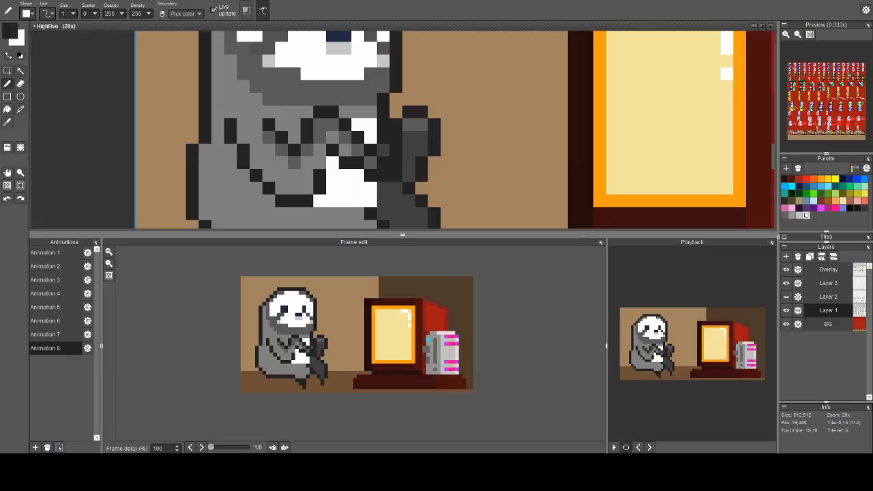
scroll(370, 118, down, 2)
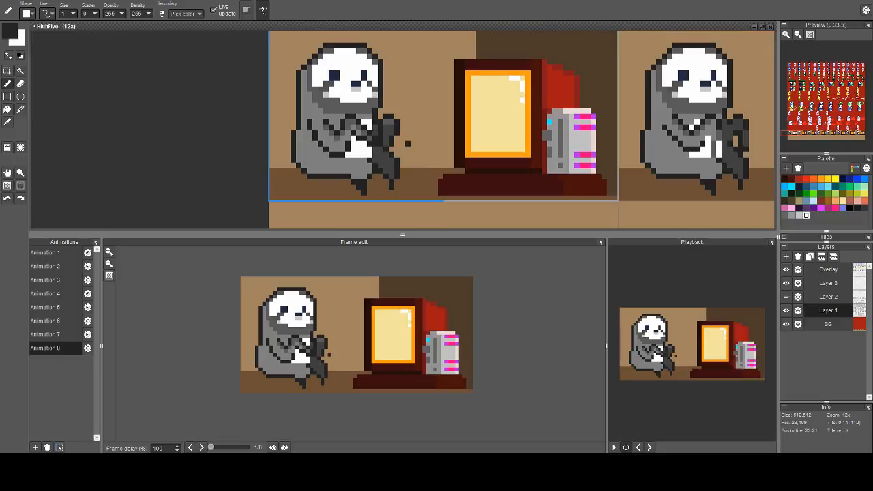
drag(411, 142, 405, 144)
scroll(404, 144, up, 3)
scroll(429, 106, down, 2)
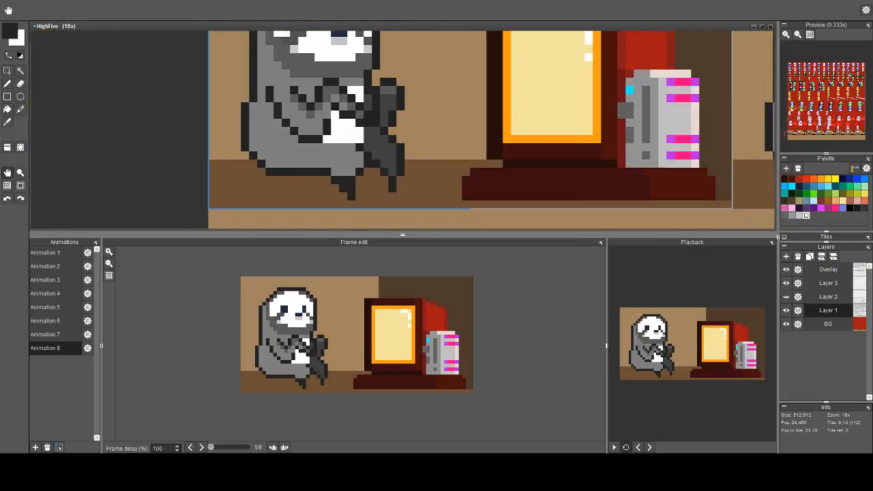
Draw a light grey bowl with a wide rim and tapered underside over the character's hands, filling in its body
scroll(512, 144, up, 1)
scroll(338, 140, up, 2)
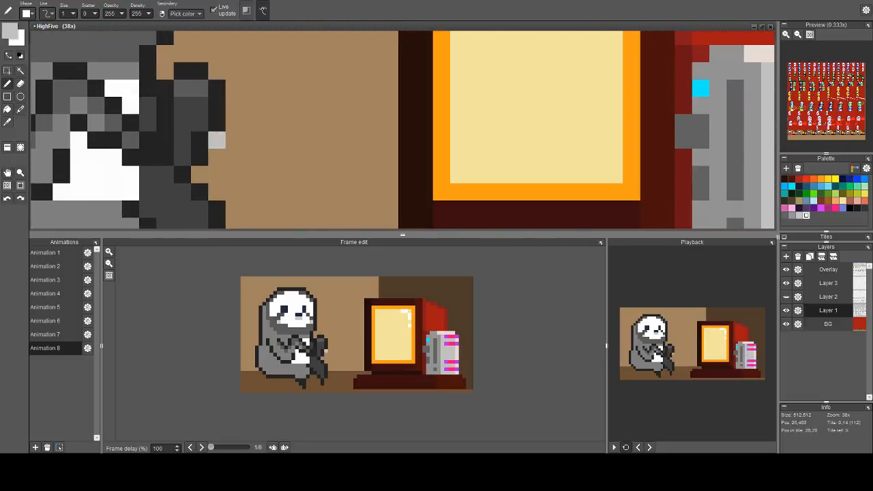
drag(211, 140, 374, 149)
scroll(363, 149, down, 2)
scroll(345, 142, up, 2)
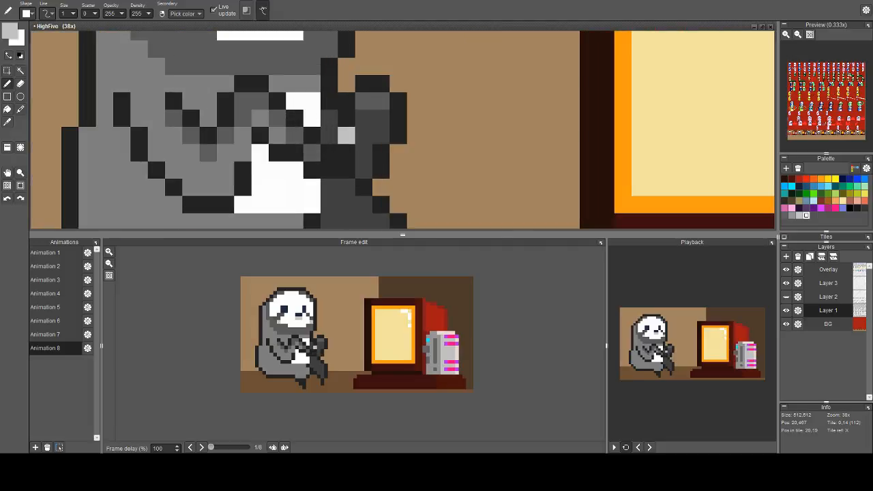
click(347, 152)
mouse_move(329, 135)
mouse_down()
mouse_move(450, 135)
mouse_move(399, 188)
mouse_move(295, 187)
mouse_move(295, 169)
mouse_up()
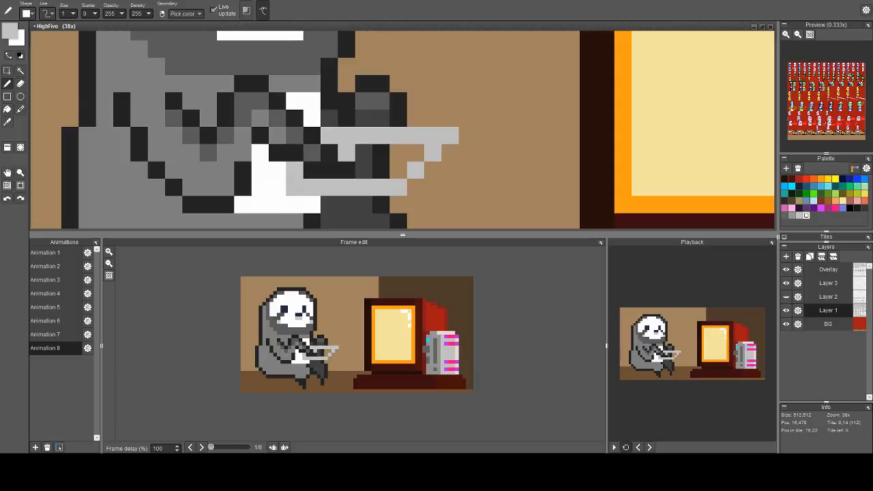
click(278, 188)
mouse_move(364, 170)
mouse_down()
mouse_move(399, 153)
mouse_move(407, 174)
mouse_move(381, 169)
mouse_up()
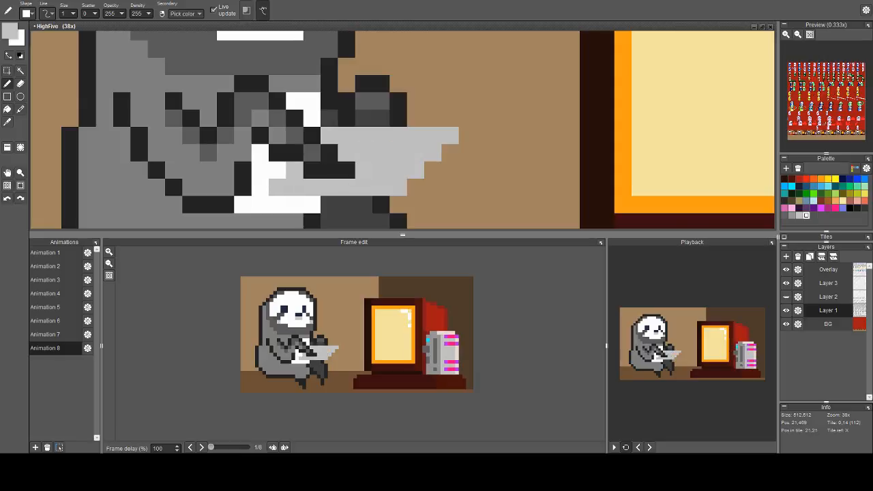
Draw near-black and dark grey finger pixels along the hand above the bowl's rim and beneath its outer side
right_click(398, 101)
click(433, 169)
click(416, 187)
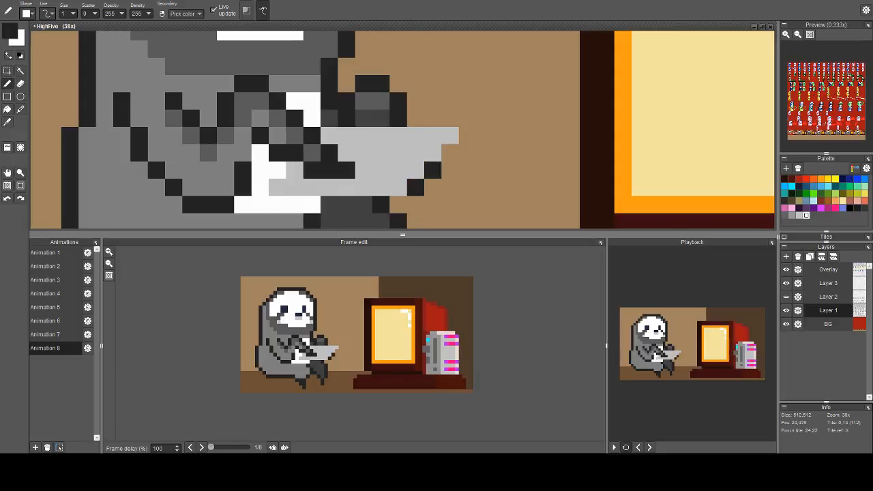
click(415, 170)
key(e)
key(b)
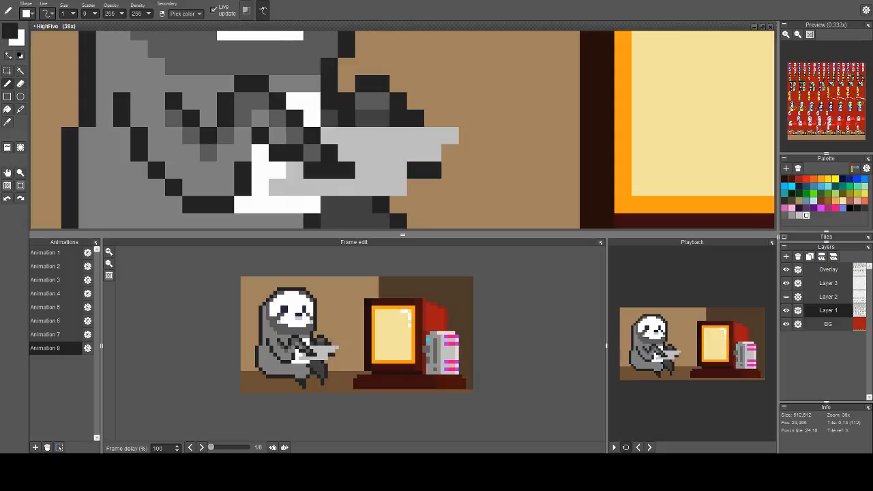
right_click(364, 118)
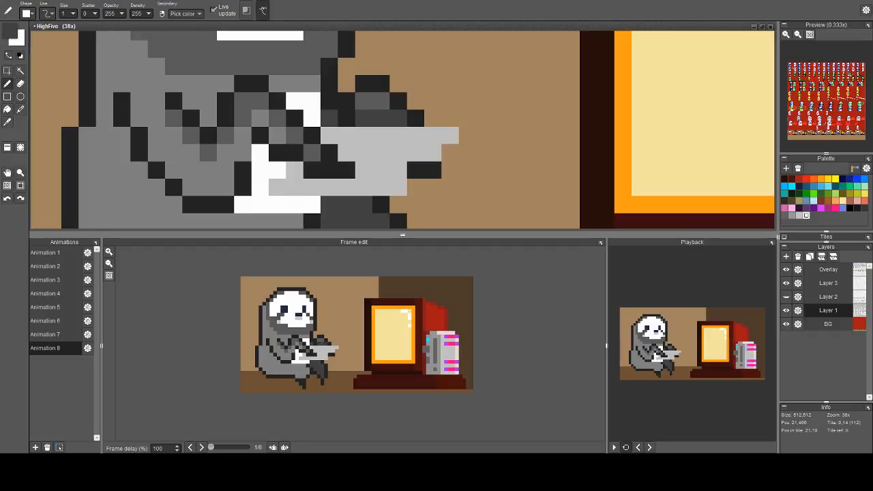
right_click(346, 101)
click(433, 118)
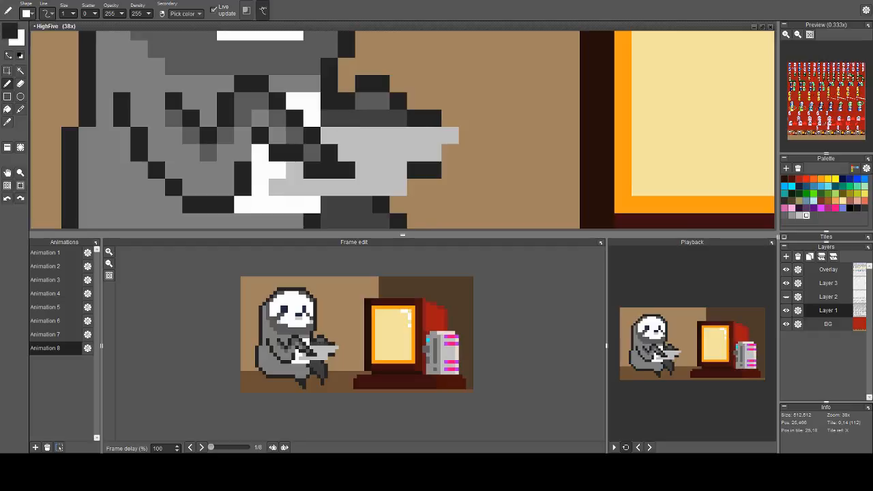
Sample the bowl's light grey and erase the excess pixel at its lower outer corner
right_click(401, 145)
scroll(401, 145, down, 1)
scroll(399, 176, up, 1)
key(e)
click(399, 176)
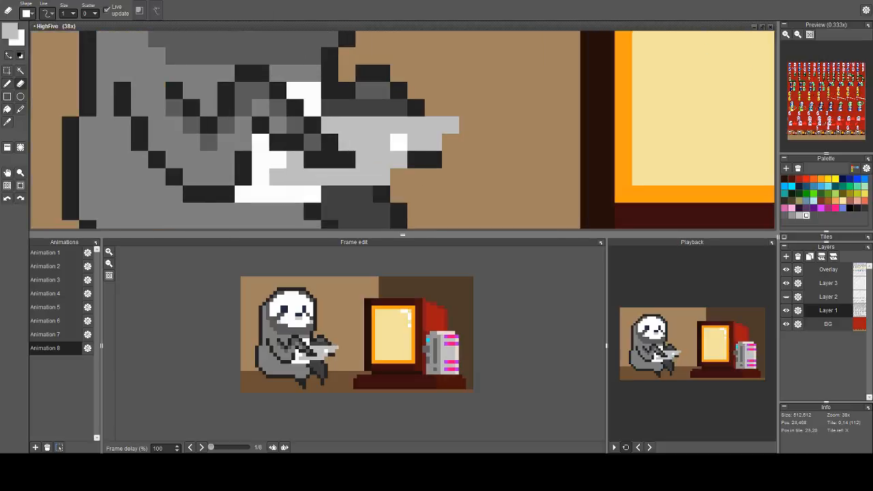
Shift the light grey to a darker pinkish shade and repaint the bowl's body below the rim with it
key(b)
scroll(448, 195, down, 2)
key(c)
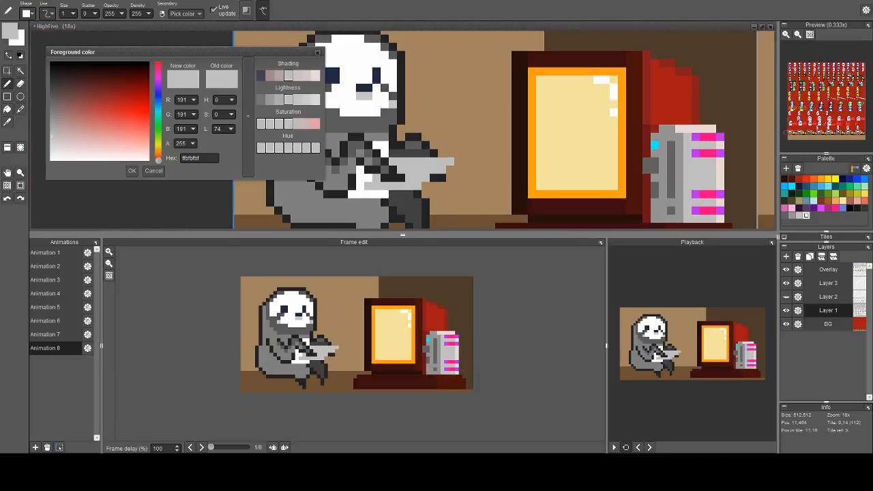
click(279, 76)
click(317, 53)
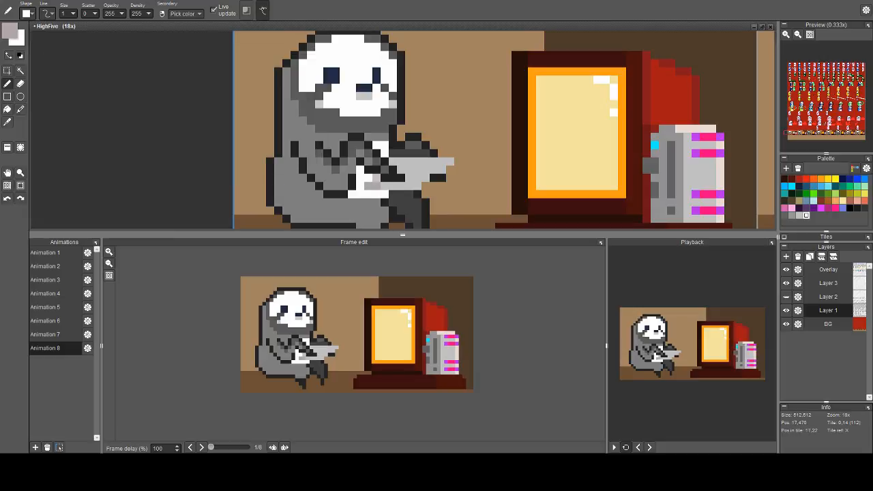
mouse_move(375, 184)
mouse_down()
mouse_move(417, 185)
mouse_move(444, 170)
mouse_up()
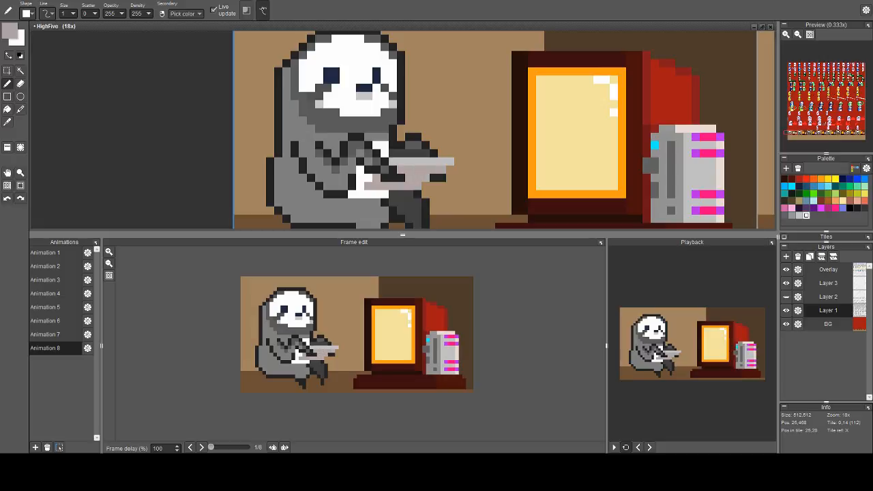
click(458, 169)
Lighten the pinkish grey to e3dedf and paint it along the bowl's rim
key(c)
click(295, 100)
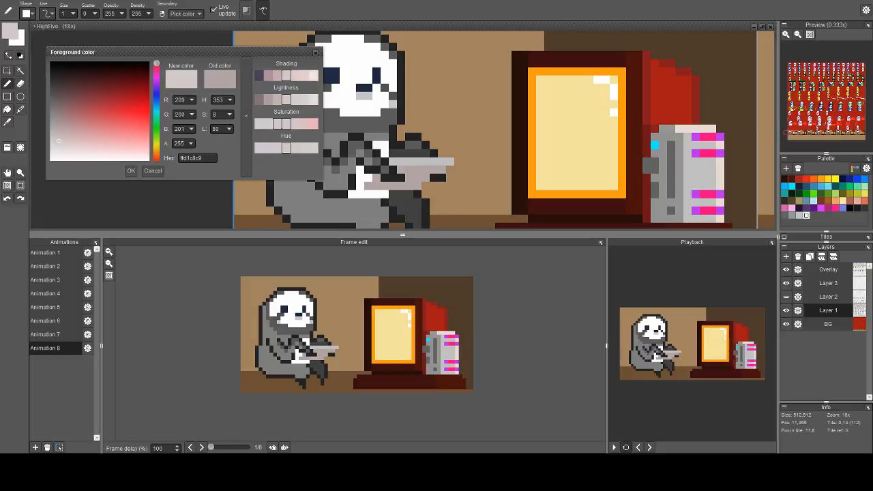
click(315, 52)
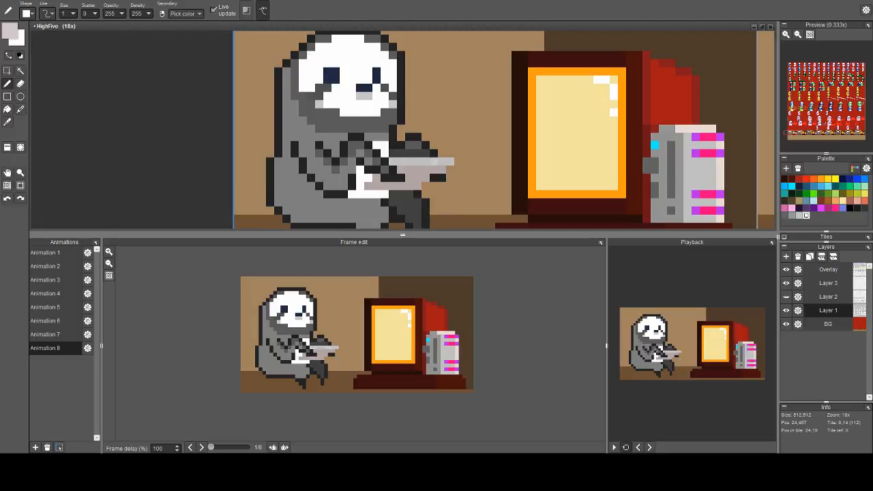
drag(442, 162, 425, 162)
key(c)
click(57, 148)
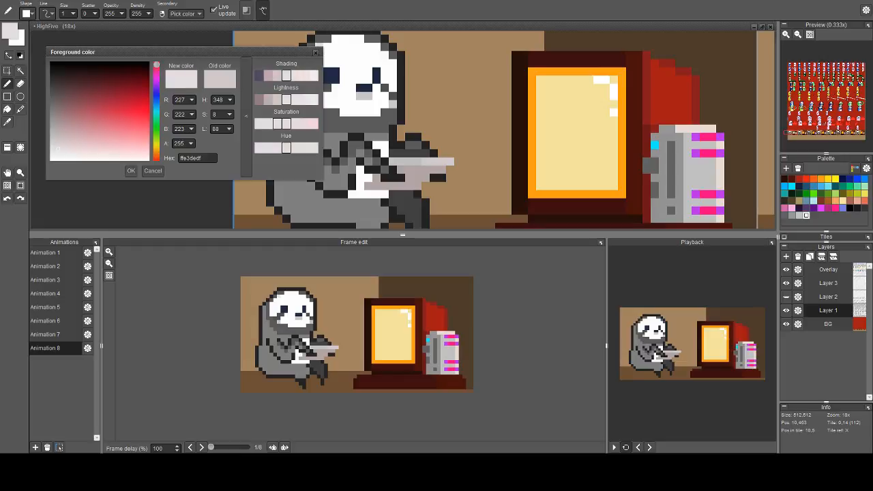
click(316, 53)
mouse_move(426, 162)
mouse_down()
mouse_move(450, 162)
mouse_move(382, 162)
mouse_up()
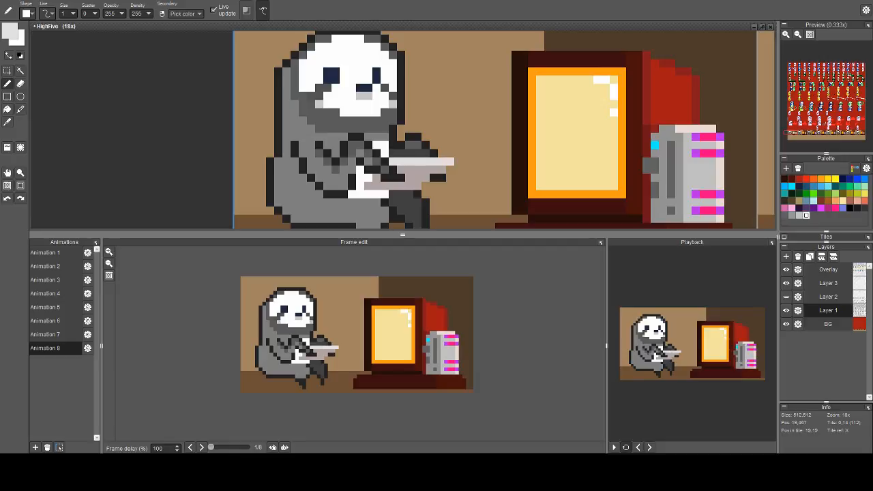
Sample the bowl's body color, darken it to 938181, and add shadow pixels at the bowl's inner end
right_click(401, 170)
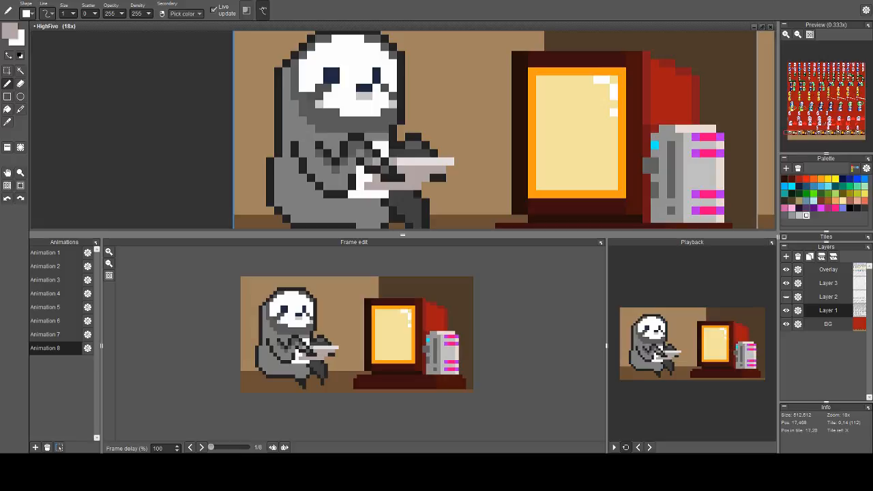
click(10, 32)
click(277, 99)
click(277, 100)
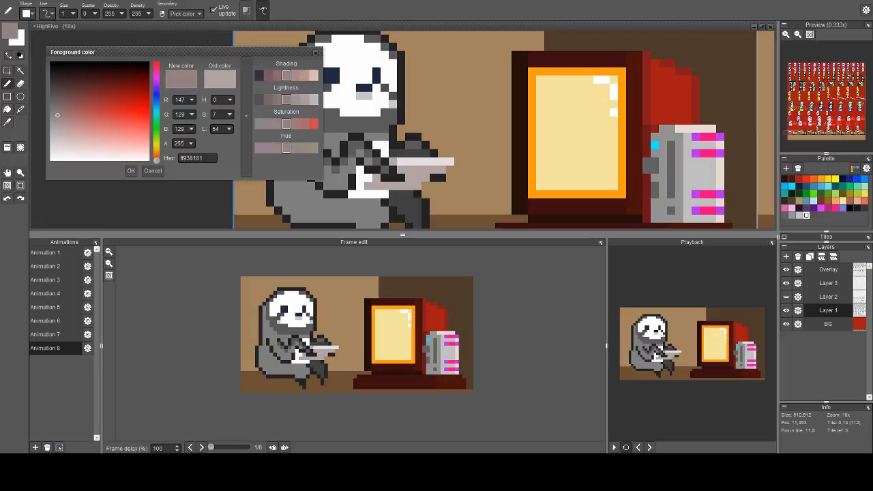
click(316, 53)
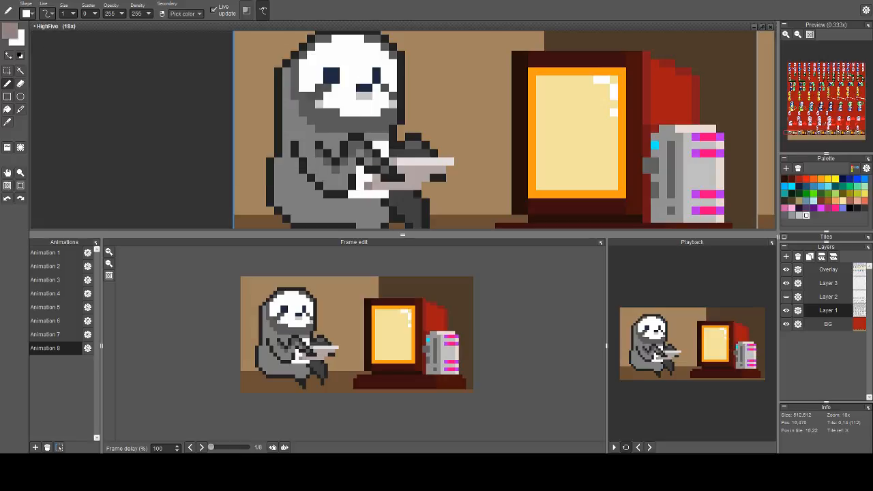
click(393, 161)
scroll(416, 183, down, 3)
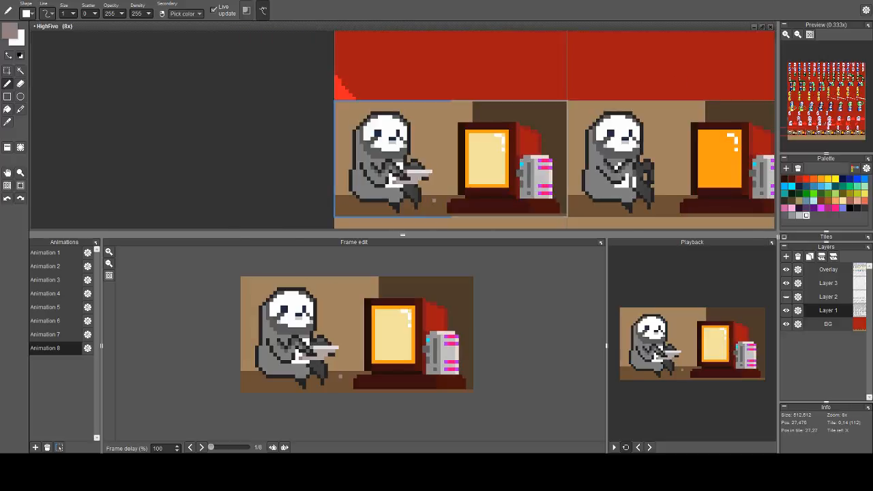
scroll(427, 176, up, 3)
Erase the rim's protruding tip, reshape the near-black fingertip at the bowl's outer edge, and extend the pale rim inward
key(e)
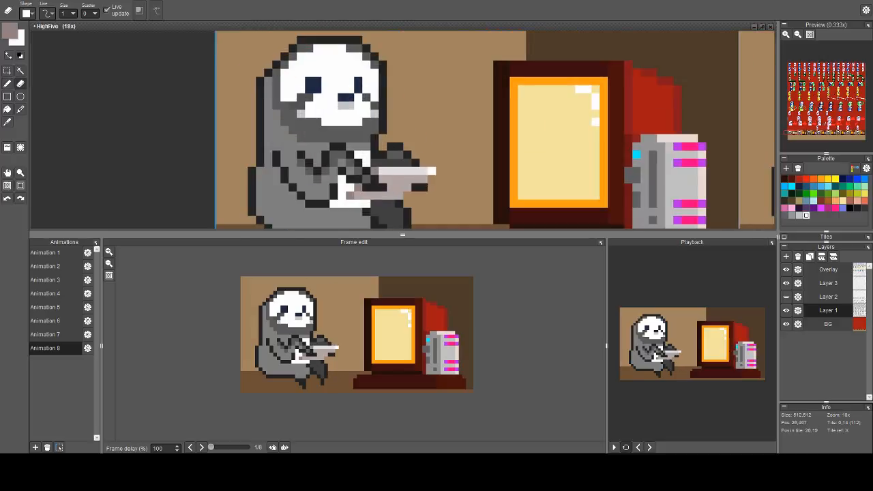
right_click(416, 163)
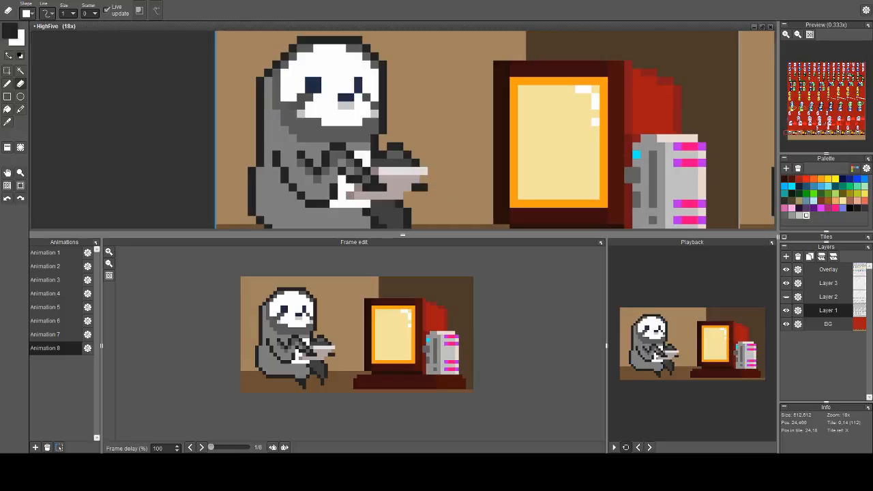
key(b)
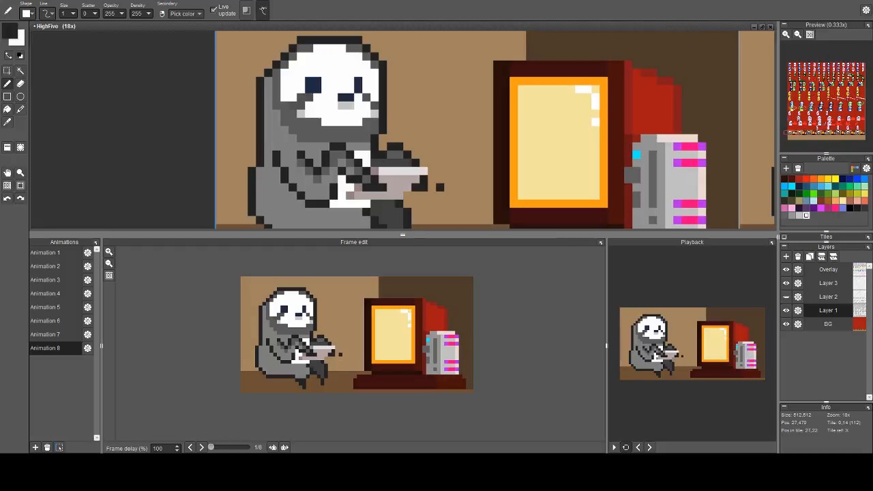
key(e)
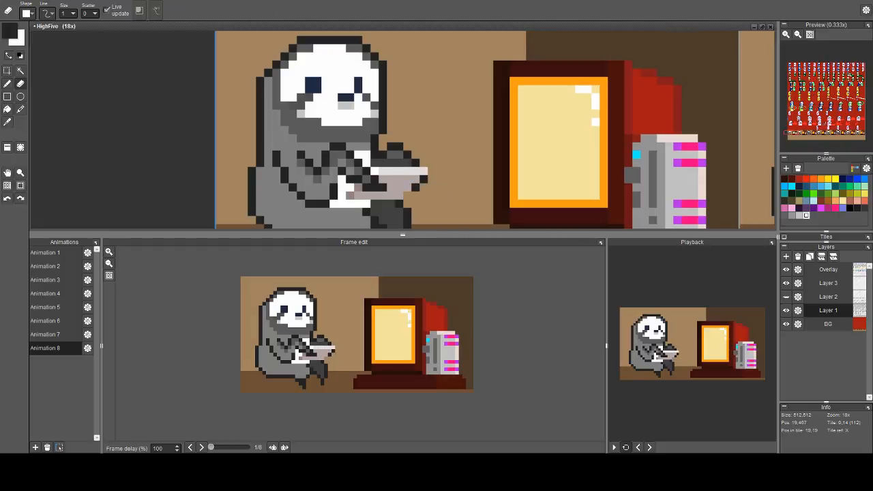
key(b)
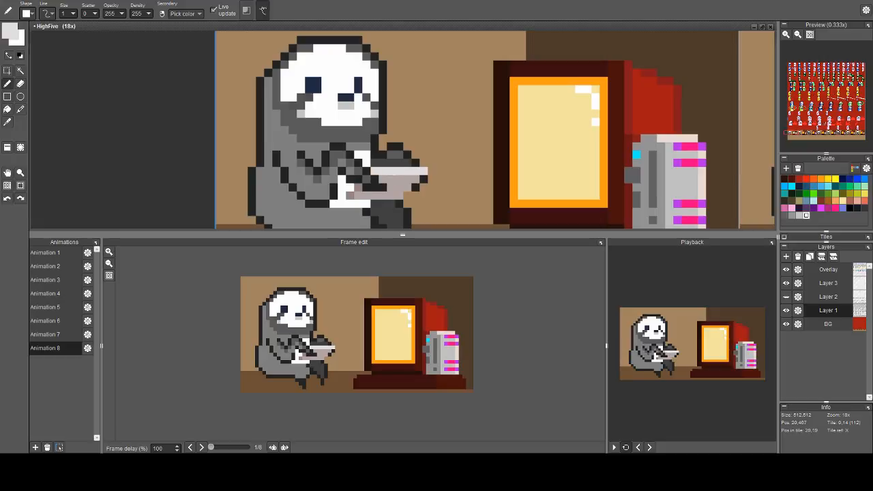
Show Layer 2, make it the active layer, and touch up the blue armchair pixels around the hand and bowl
scroll(447, 164, down, 1)
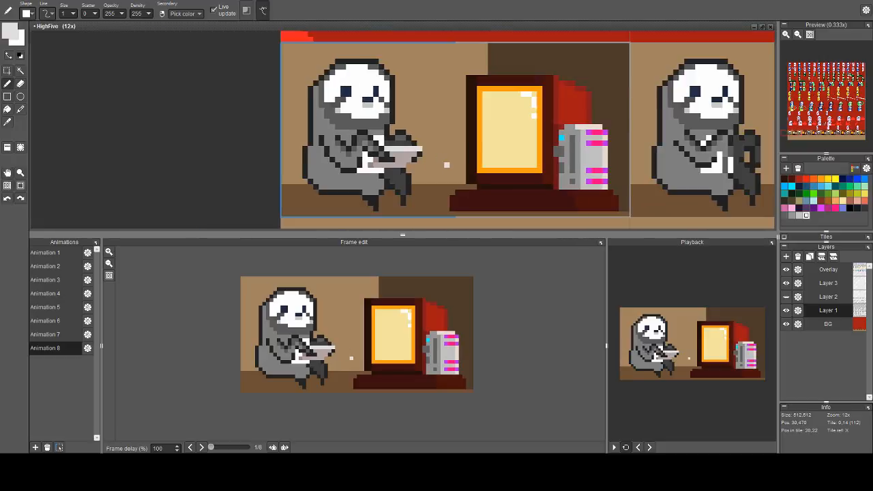
drag(447, 164, 399, 165)
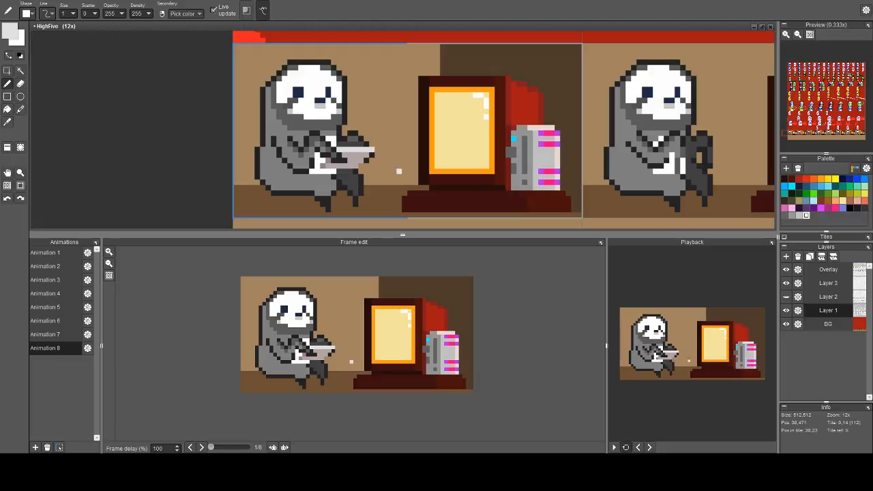
scroll(381, 146, down, 1)
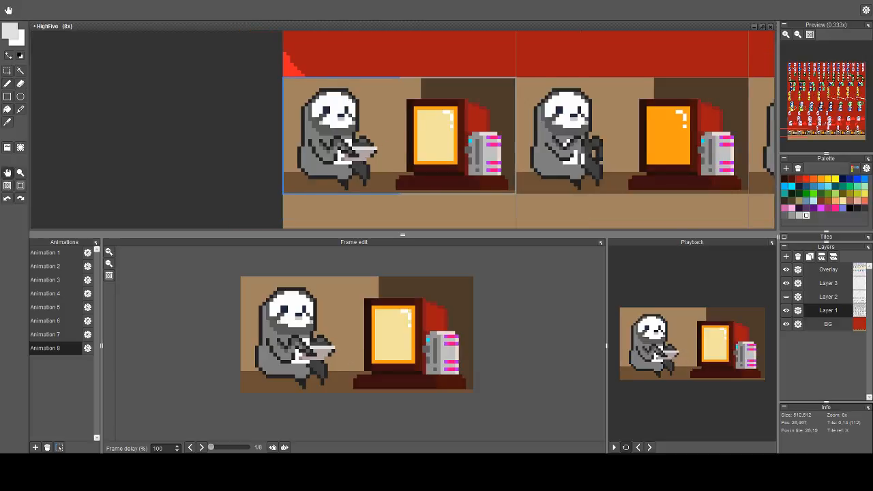
mouse_move(380, 147)
mouse_down()
mouse_move(362, 140)
mouse_move(467, 158)
mouse_move(434, 132)
mouse_move(434, 166)
mouse_up()
click(785, 297)
click(828, 296)
scroll(416, 146, up, 4)
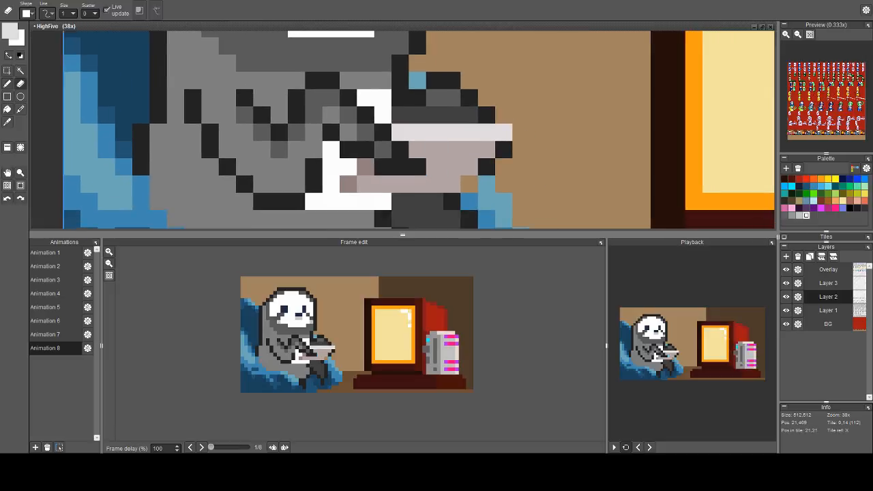
scroll(433, 165, down, 2)
drag(499, 189, 454, 170)
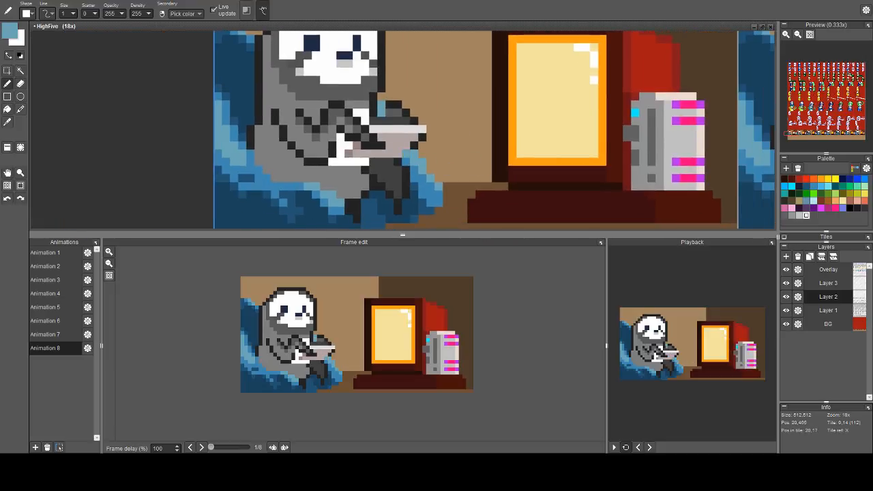
scroll(423, 194, down, 2)
scroll(437, 164, down, 2)
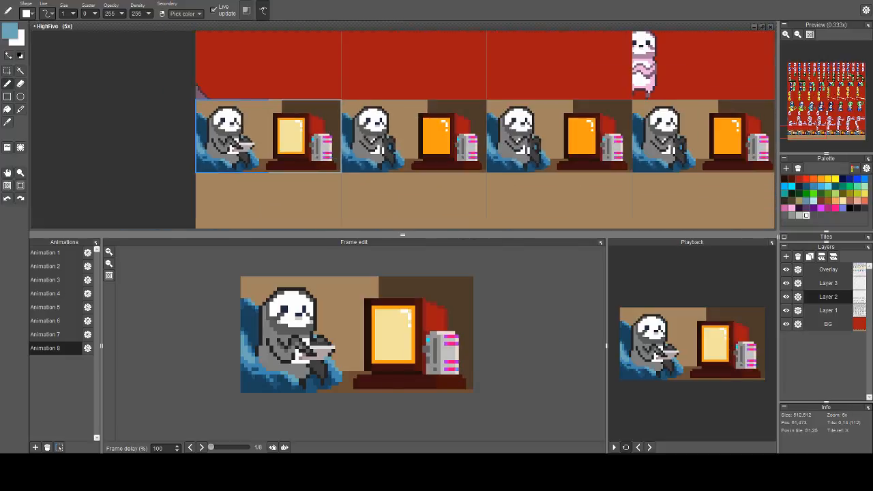
Make Layer 1 active and copy the finished first tile across the other seven tiles in its row
click(7, 148)
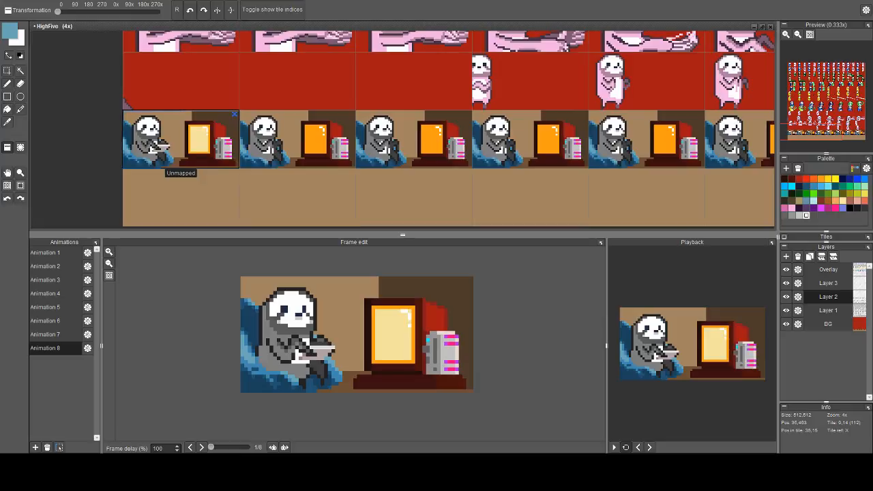
drag(616, 136, 377, 138)
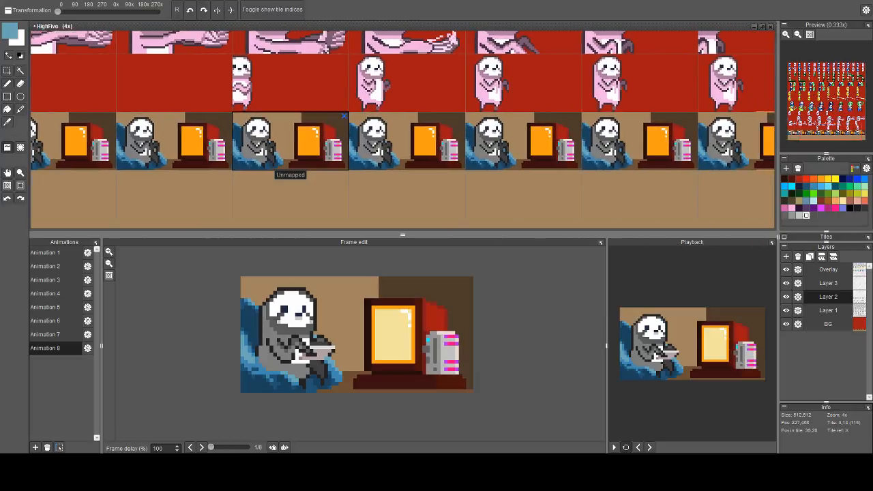
drag(565, 153, 423, 155)
scroll(597, 155, down, 2)
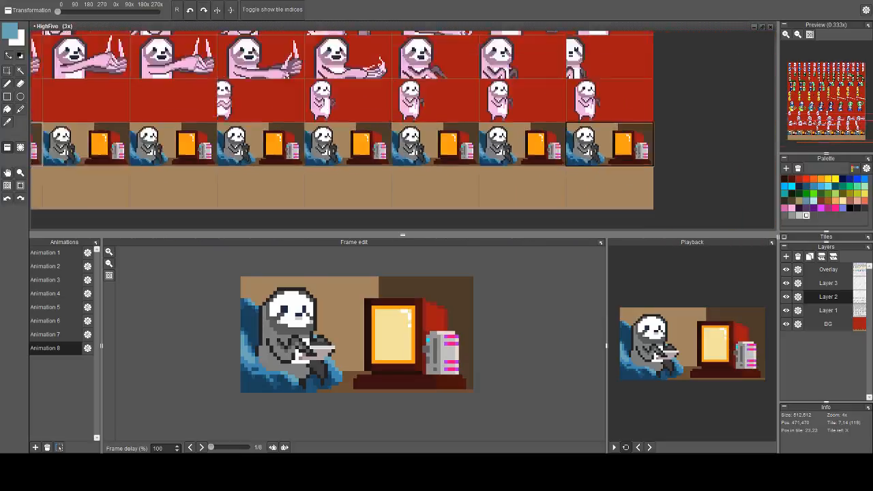
drag(597, 154, 659, 149)
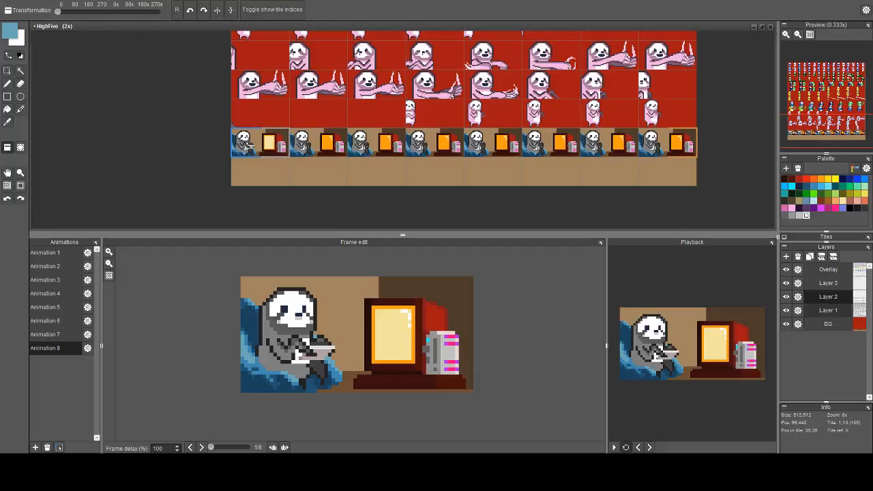
click(828, 310)
key(ctrl+c)
key(ctrl+v)
key(ctrl+v)
key(ctrl+v)
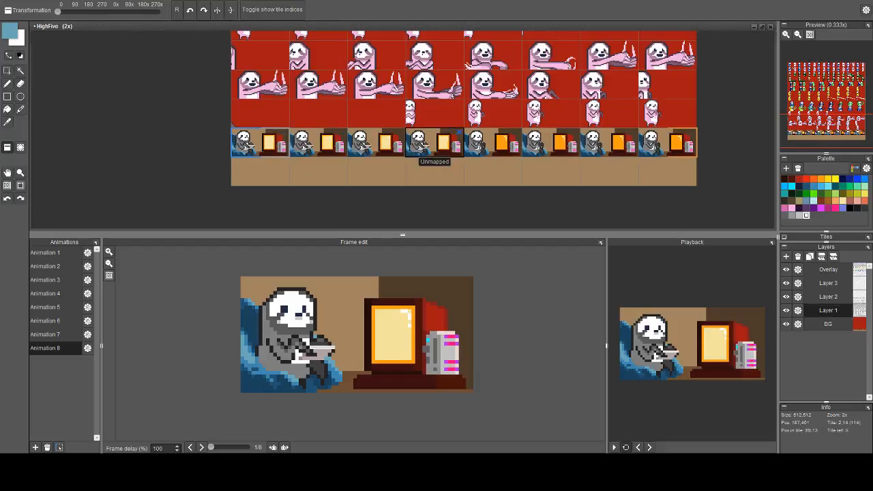
drag(435, 142, 667, 142)
Sample the television screen's pale yellow and paint the right-hand corner pixels of its orange border in the first tile
drag(375, 172, 460, 158)
scroll(378, 137, up, 2)
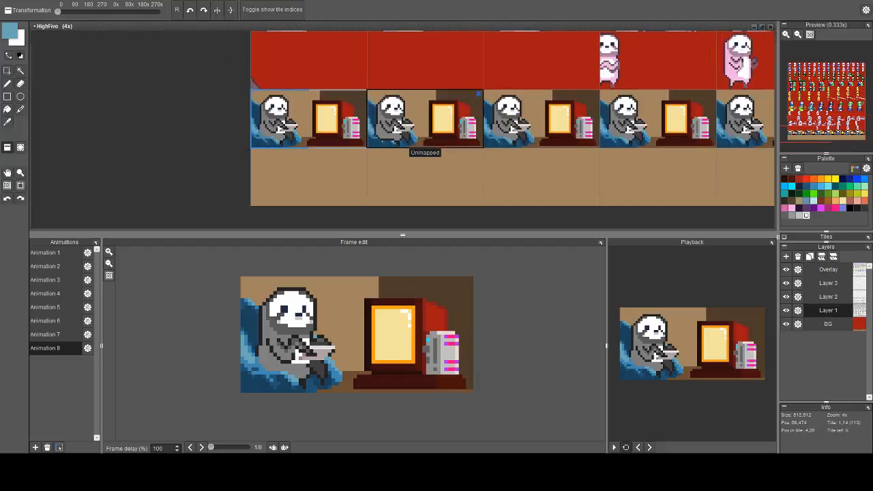
scroll(386, 136, up, 4)
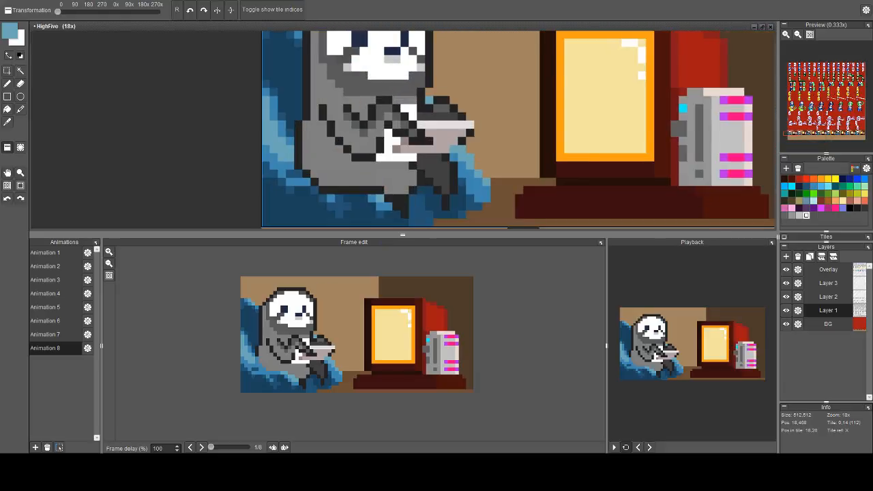
scroll(410, 137, down, 3)
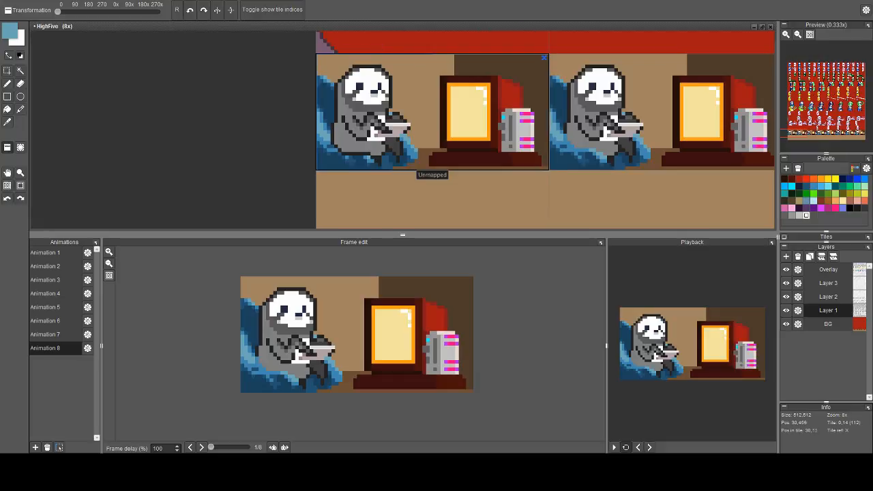
drag(423, 110, 407, 111)
key(b)
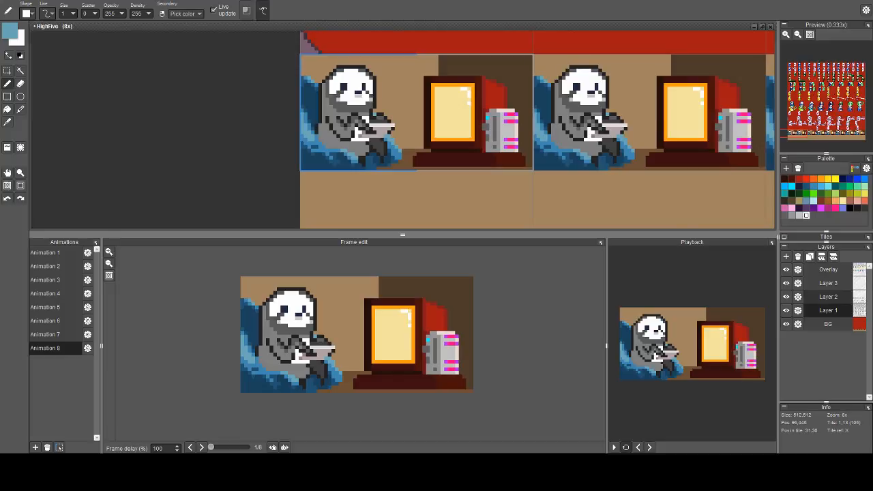
scroll(424, 81, up, 2)
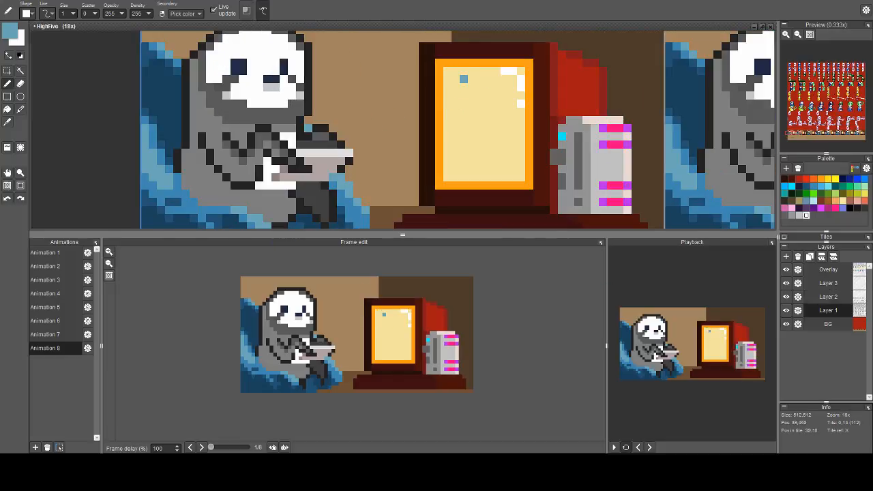
right_click(464, 79)
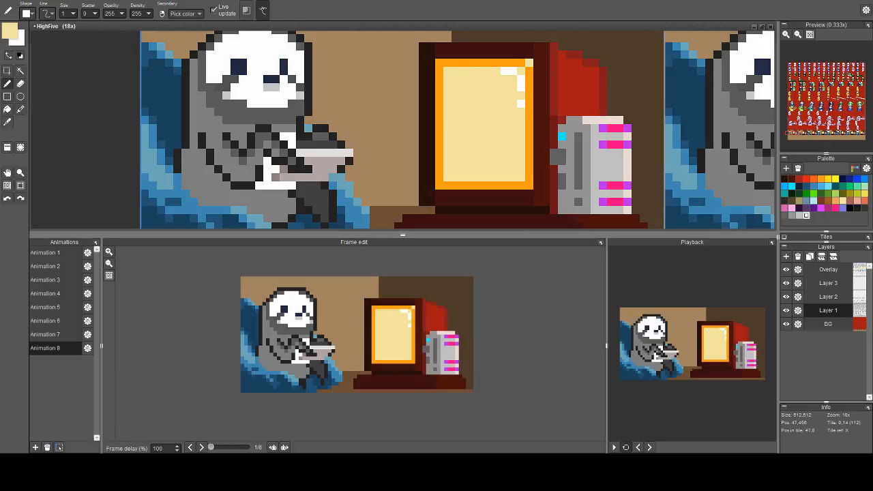
scroll(457, 129, down, 1)
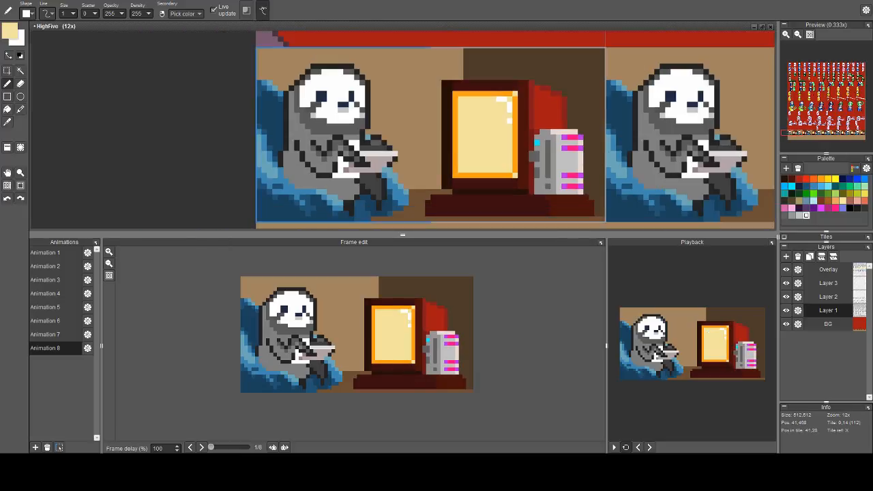
scroll(484, 164, down, 1)
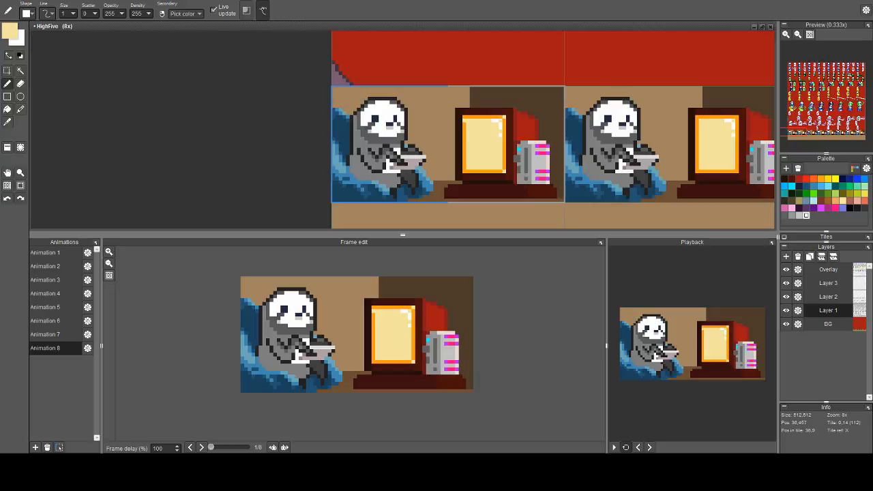
Sample the border's orange, darken it one lightness step, and paint the border's top-left corner pixel
right_click(465, 117)
click(9, 31)
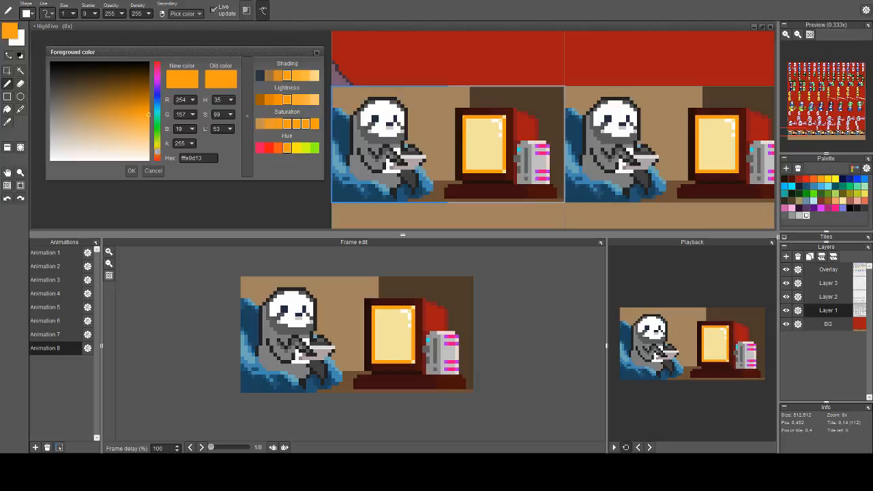
click(269, 100)
key(Return)
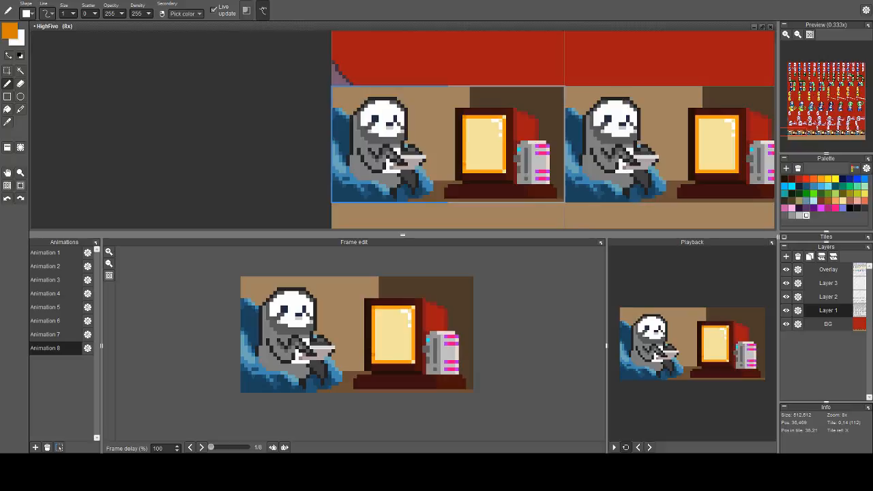
scroll(494, 154, down, 1)
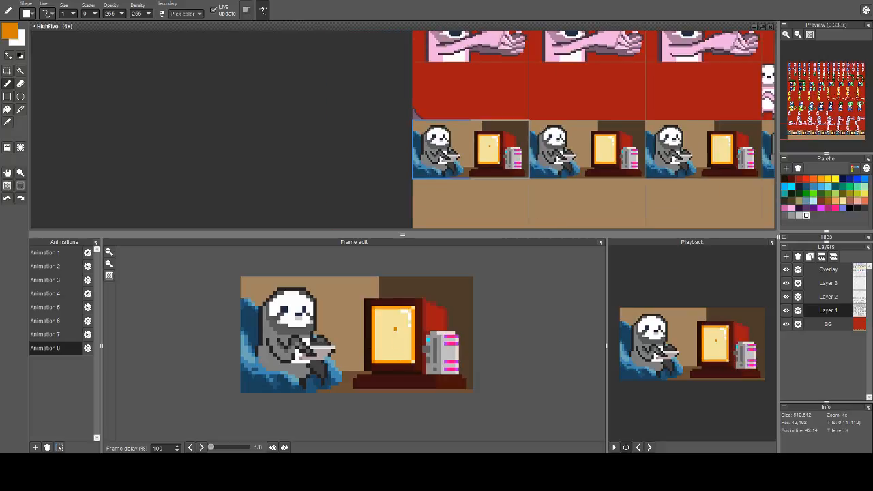
scroll(489, 146, up, 2)
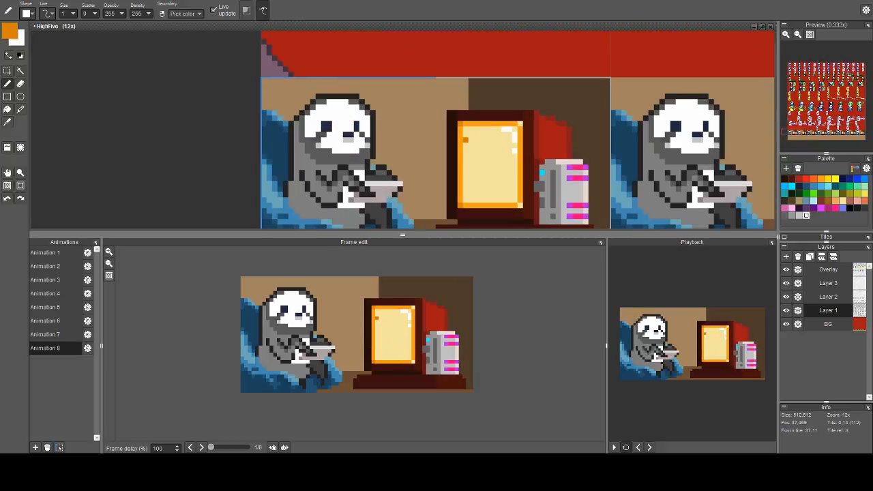
drag(465, 145, 517, 145)
click(476, 178)
key(ctrl+z)
key(ctrl+z)
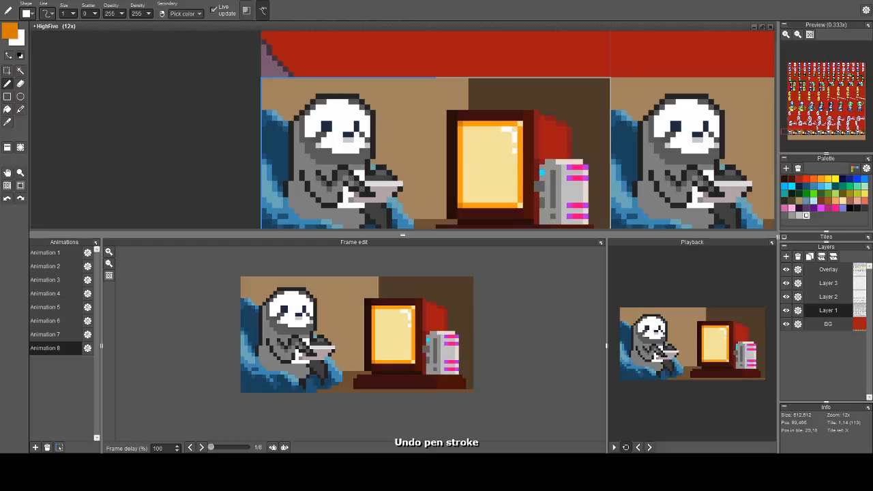
Draw a pixel letter B in dark red-brown near the upper left of the first tile's television screen
click(792, 179)
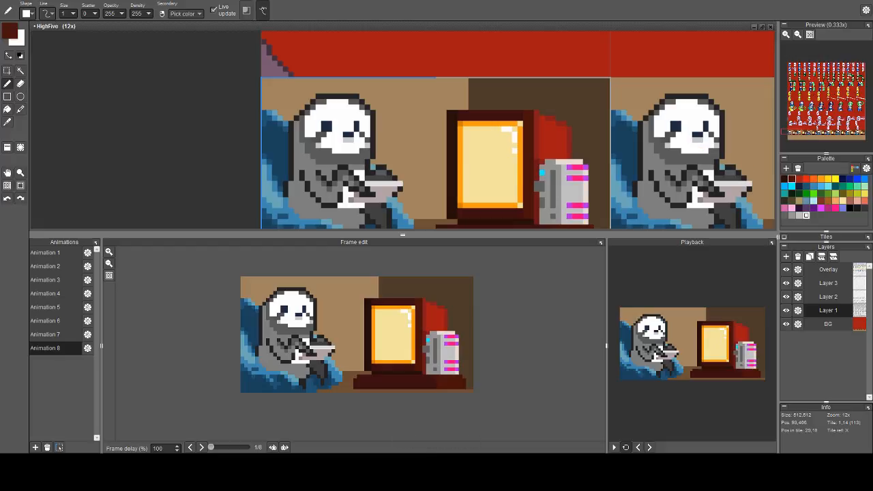
scroll(553, 157, up, 3)
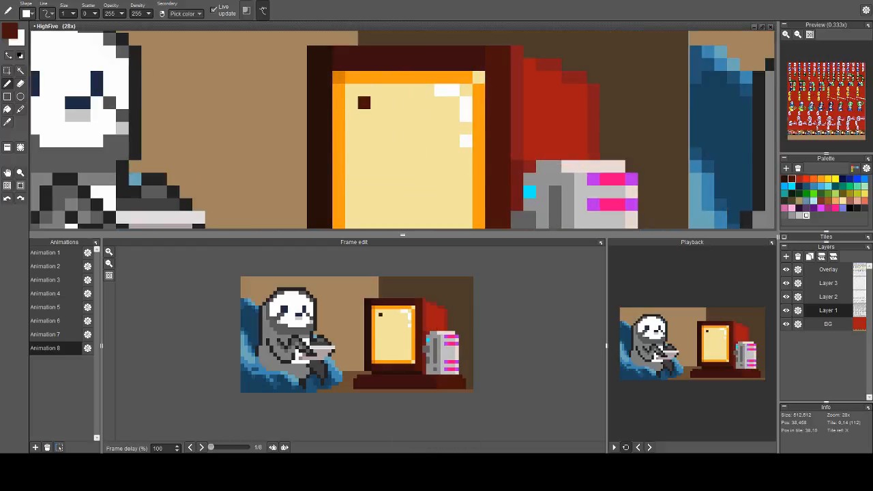
mouse_move(364, 102)
mouse_down()
mouse_move(351, 128)
mouse_move(364, 116)
mouse_up()
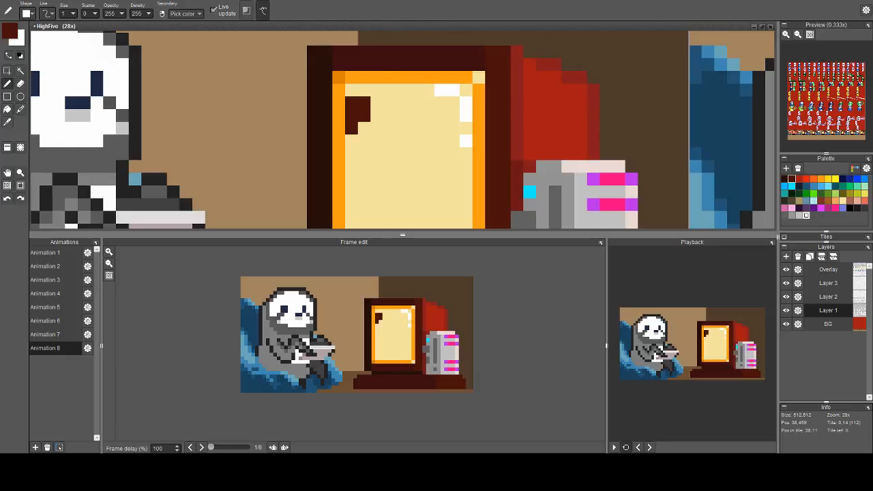
click(376, 115)
click(364, 128)
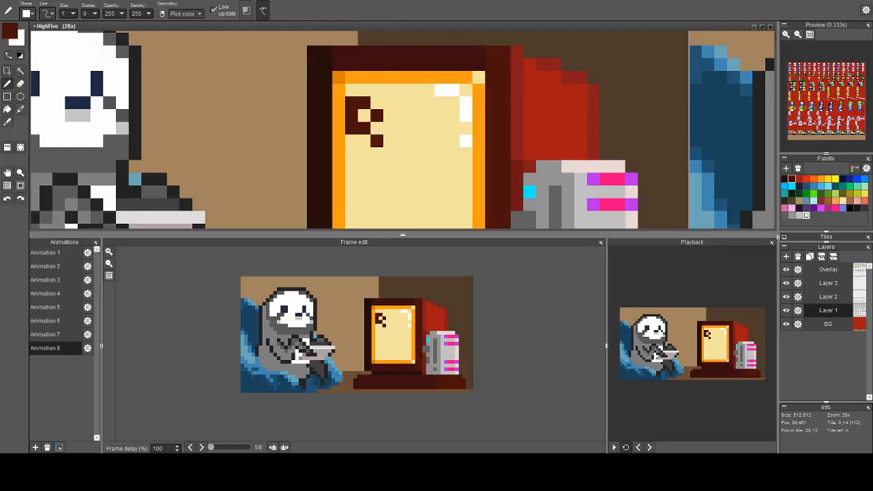
click(364, 152)
click(351, 152)
click(351, 140)
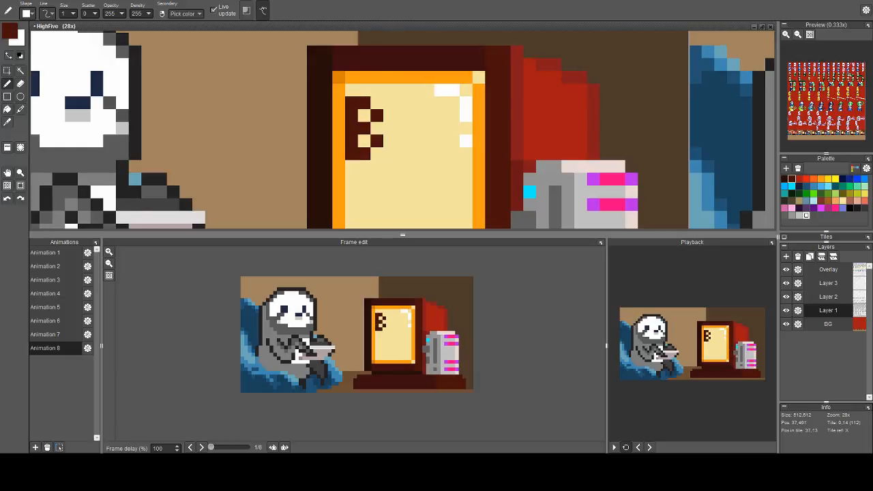
Sketch a pixel letter S in the same dark red-brown beside the B on the television screen
click(402, 115)
click(415, 103)
click(427, 103)
click(439, 103)
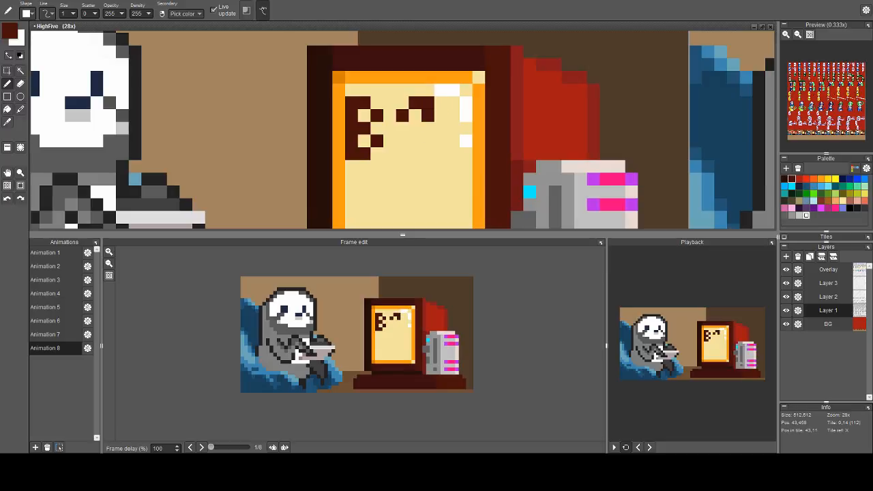
click(440, 116)
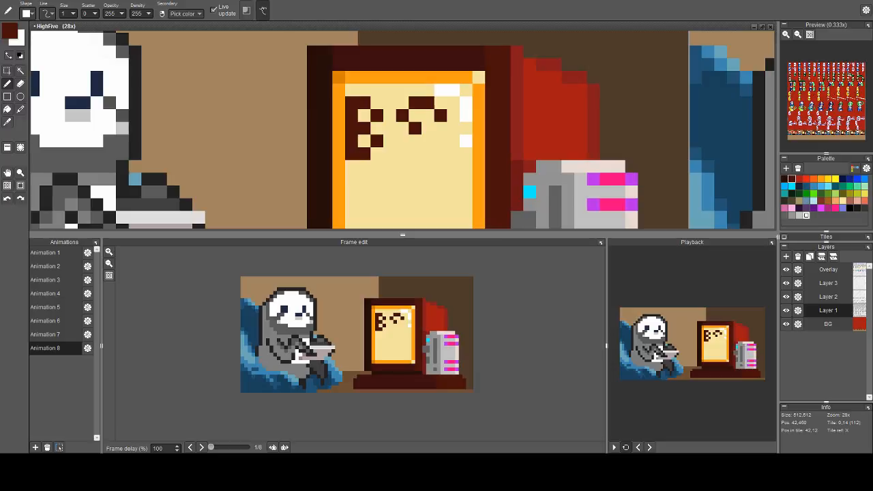
click(427, 127)
click(440, 141)
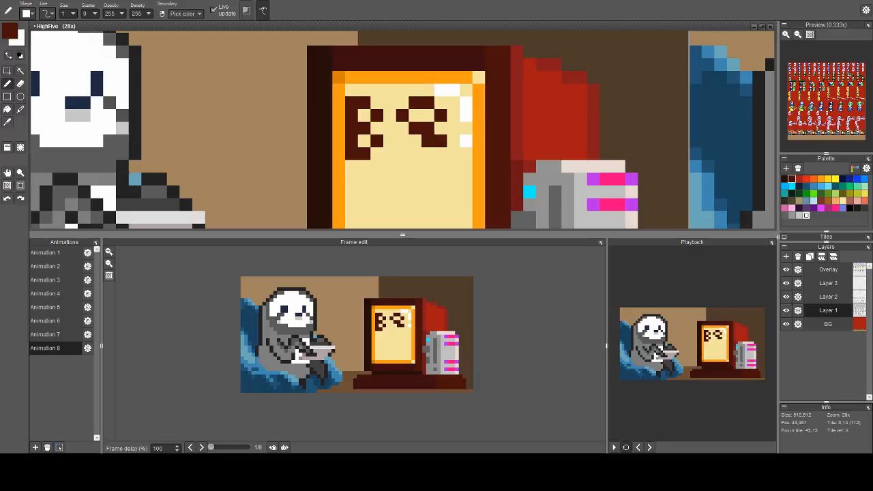
click(428, 153)
click(415, 154)
click(402, 153)
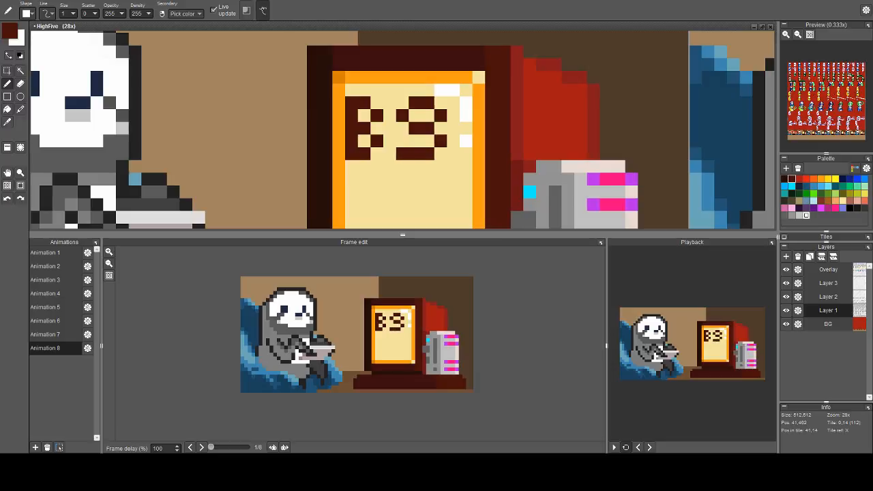
click(402, 141)
Try to reshape the S by alternating pale yellow and dark red-brown pixels, and undo back to an earlier stroke
scroll(415, 141, down, 4)
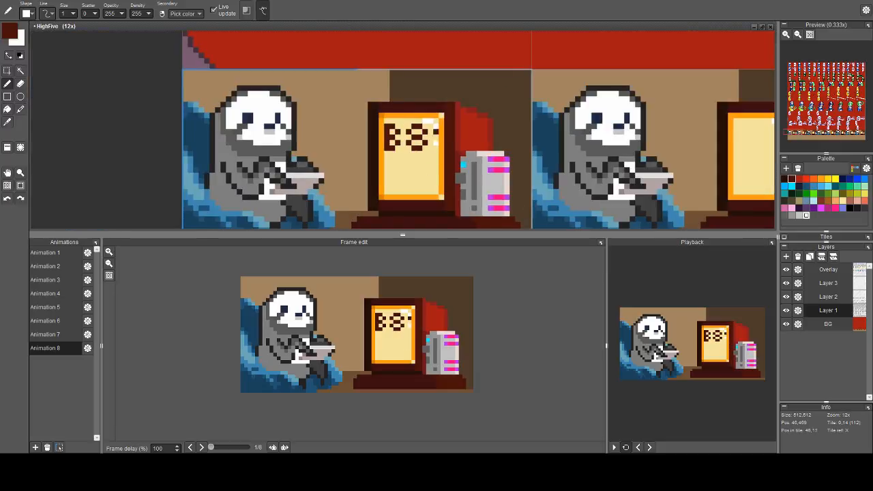
scroll(435, 134, up, 4)
right_click(401, 155)
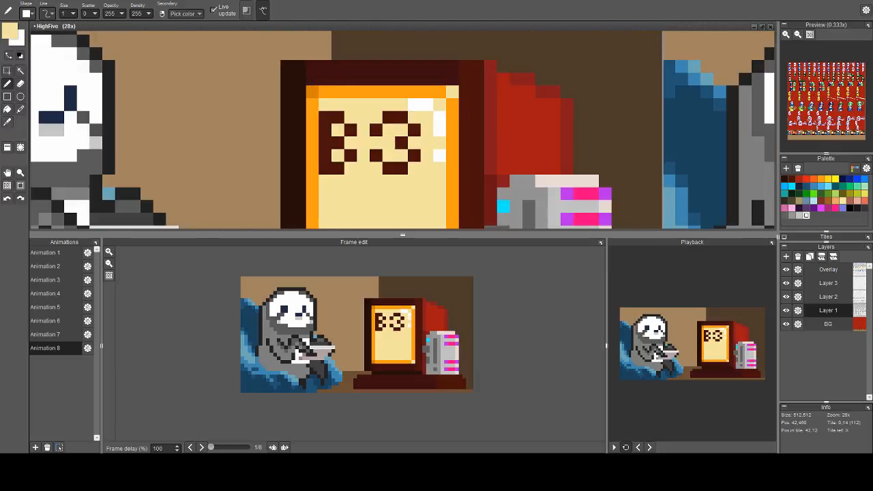
right_click(402, 143)
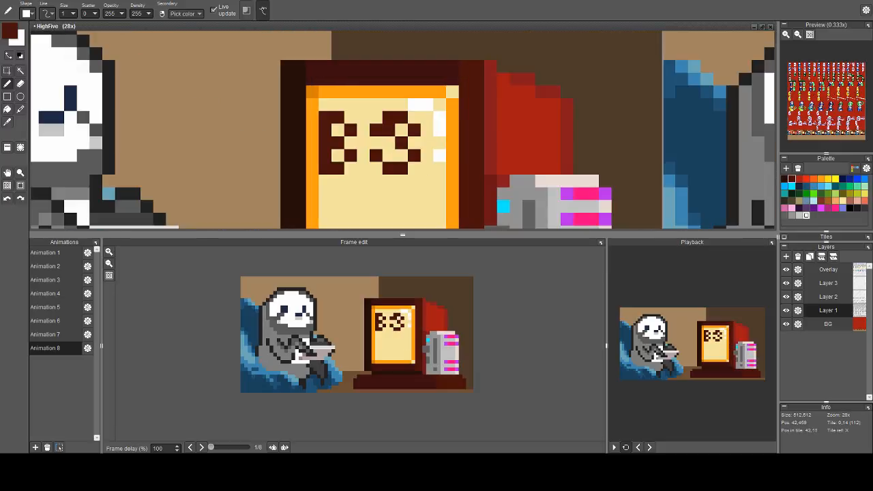
right_click(401, 130)
drag(389, 117, 402, 117)
click(376, 130)
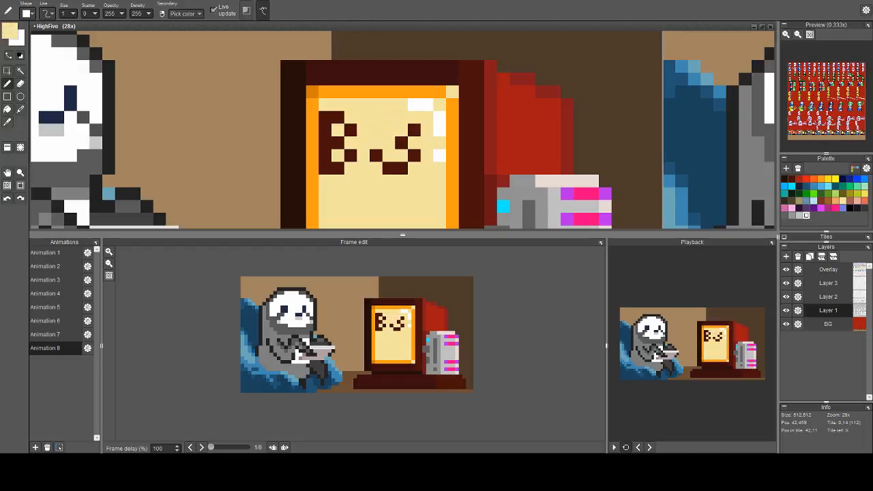
right_click(389, 130)
click(375, 117)
key(ctrl+z)
key(ctrl+z)
key(ctrl+z)
key(ctrl+z)
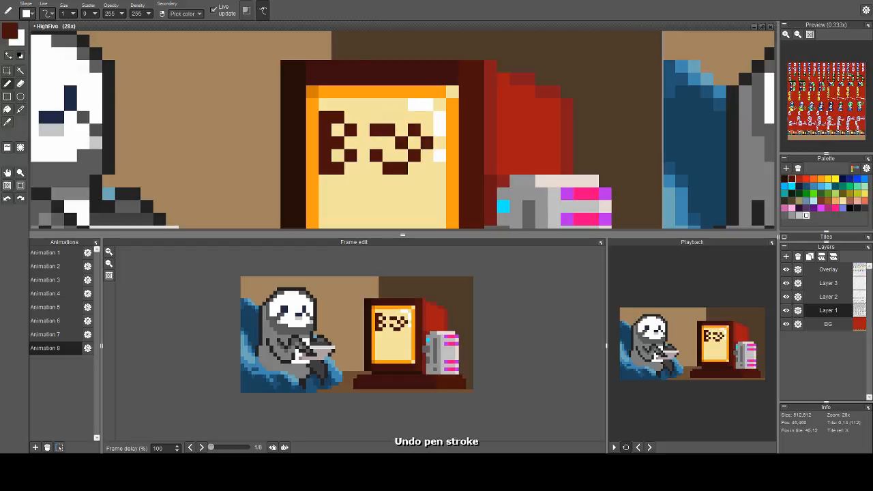
key(ctrl+z)
key(ctrl+z)
key(ctrl+z)
key(ctrl+z)
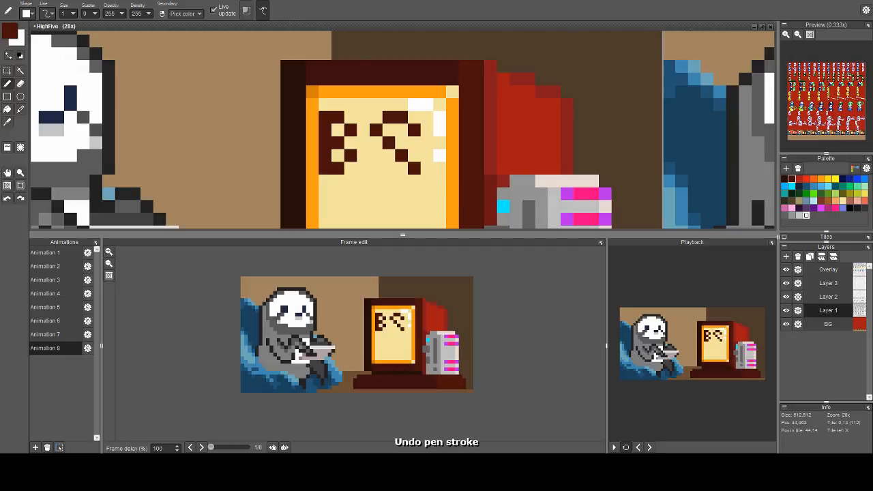
Redraw the lower curve of the S in dark red-brown and clear its stray inner pixels with pale yellow
mouse_move(414, 168)
mouse_down()
mouse_move(400, 181)
mouse_move(376, 181)
mouse_up()
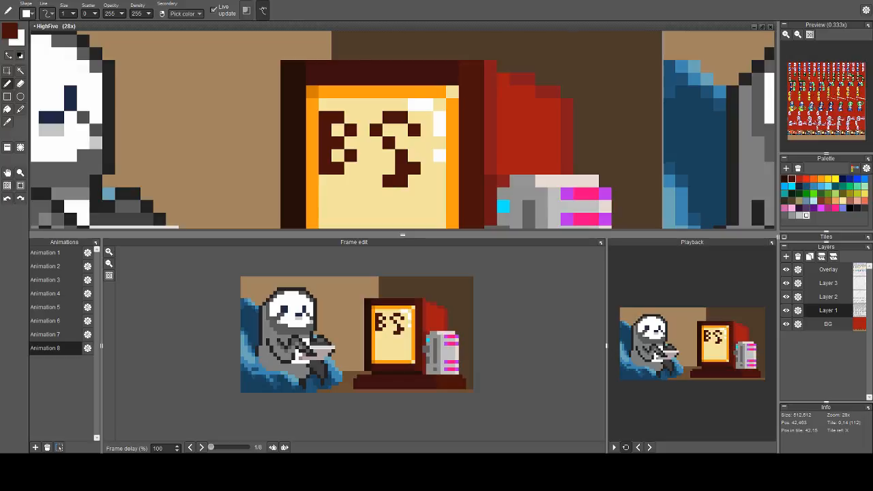
right_click(389, 168)
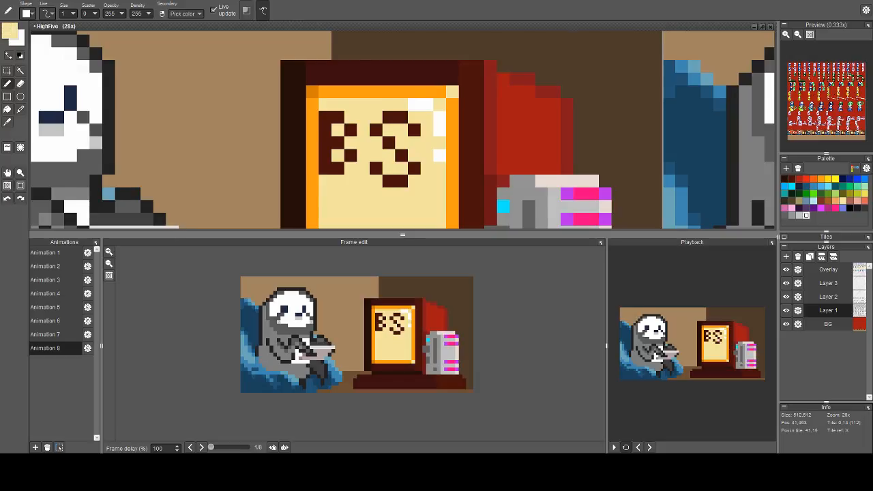
Rework the television's letter B by adding dark red-brown pixels to its lower half and clearing inner pixels with pale yellow
scroll(382, 164, down, 3)
scroll(369, 155, up, 1)
right_click(359, 163)
drag(352, 171, 359, 171)
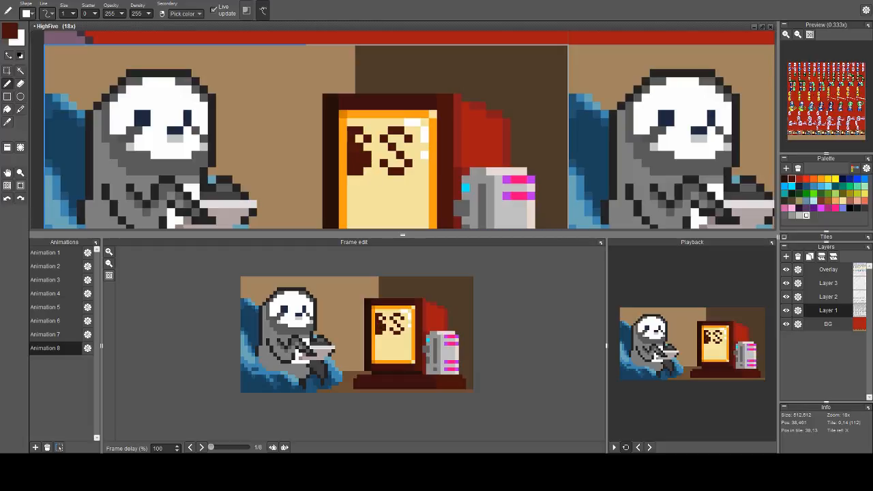
right_click(360, 154)
click(360, 147)
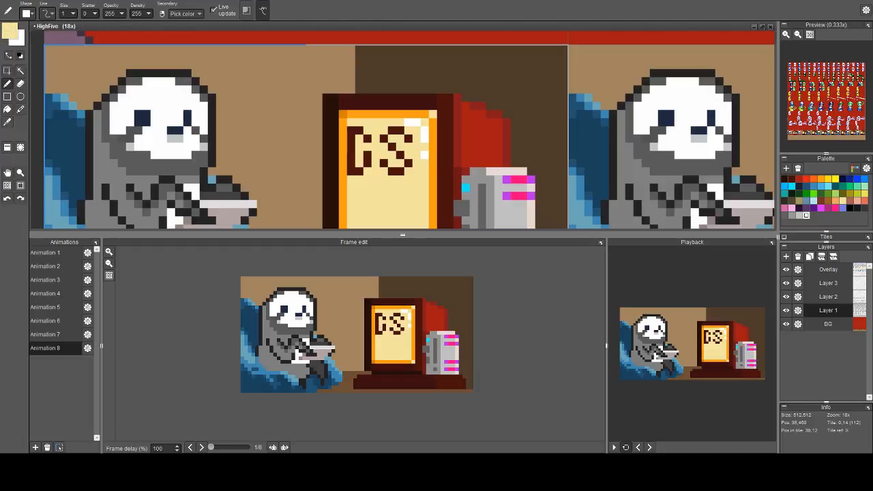
click(367, 139)
right_click(368, 156)
click(367, 146)
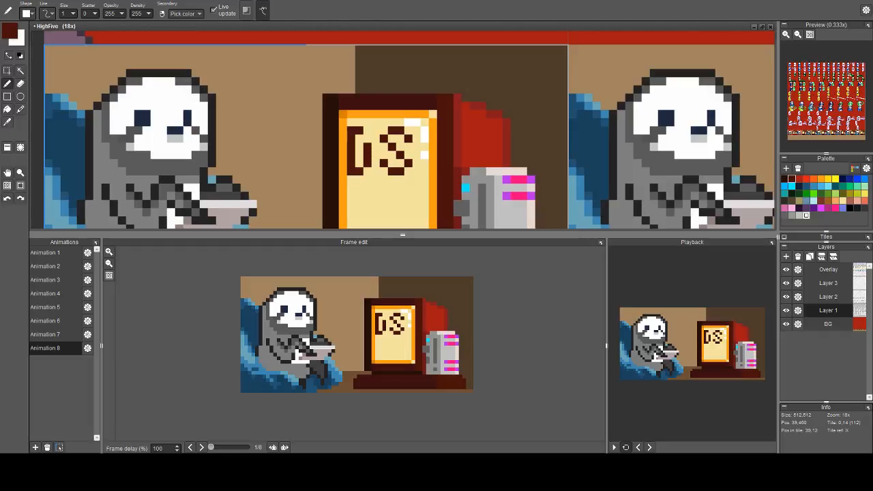
Reshape the upper part and crossbar of the B with dark red-brown pixels
click(367, 140)
click(359, 155)
click(359, 146)
key(ctrl+z)
drag(351, 139, 382, 135)
click(389, 142)
scroll(388, 142, up, 2)
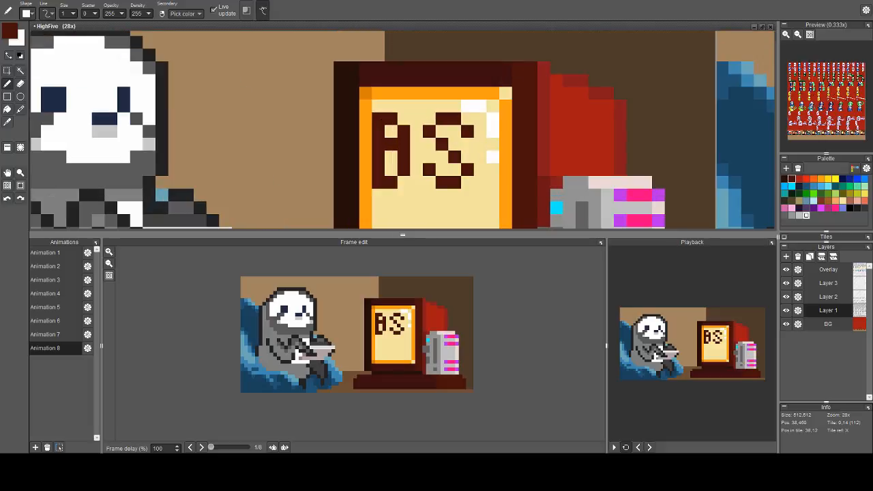
Select the BS lettering on the first tile's television screen and shift it one pixel to the right
scroll(417, 182, down, 6)
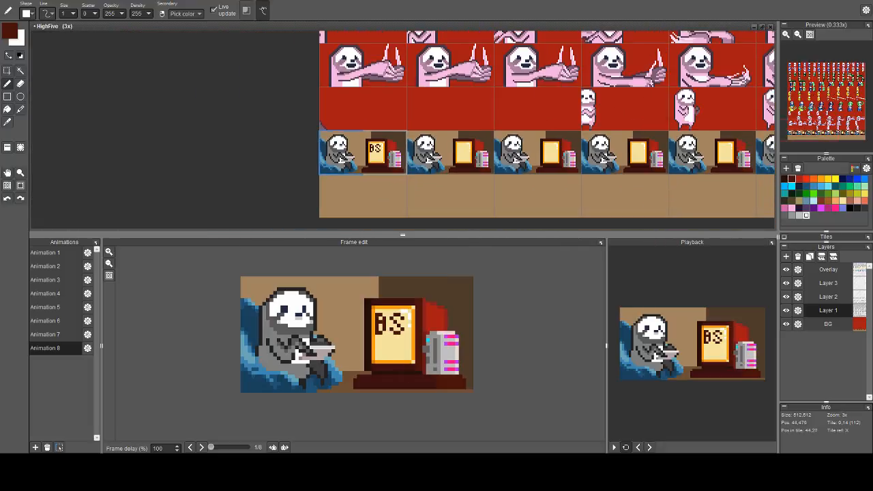
scroll(376, 163, up, 3)
scroll(375, 132, up, 2)
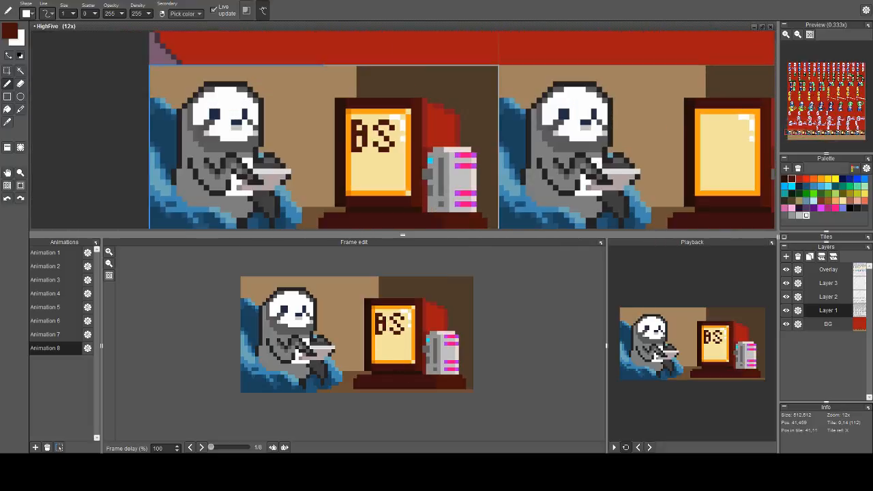
key(s)
key(w)
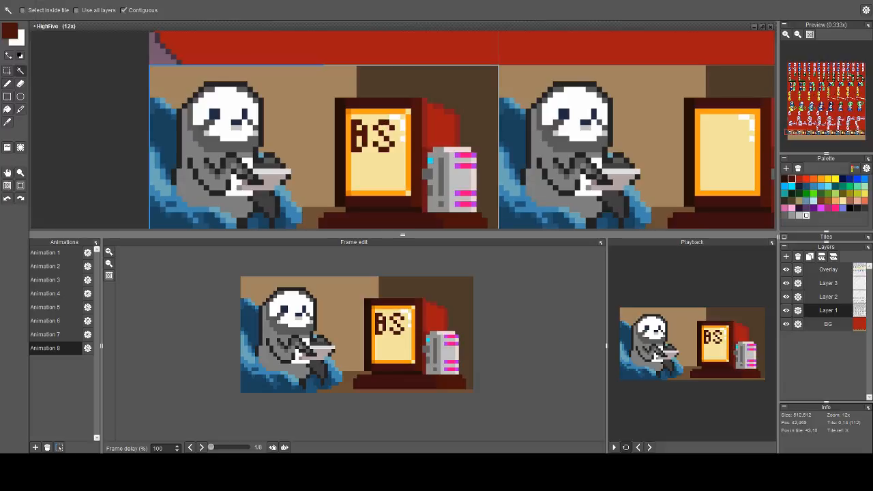
right_click(385, 123)
scroll(391, 130, up, 2)
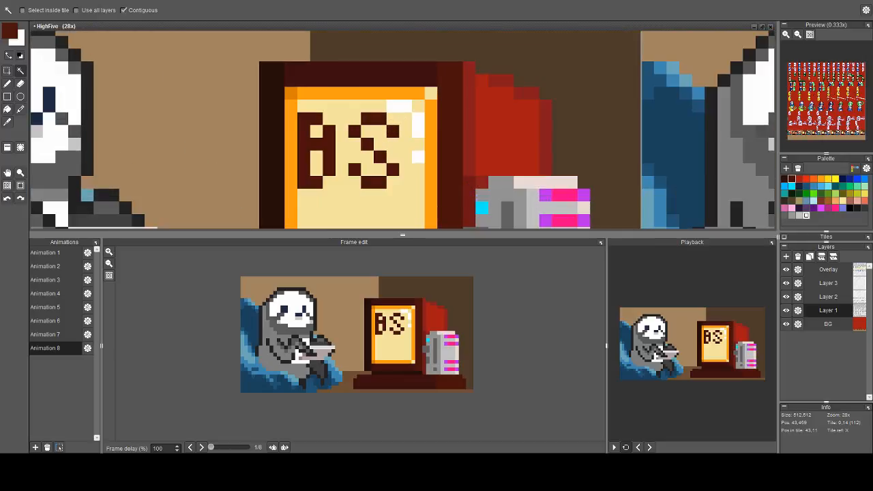
key(s)
drag(413, 112, 296, 202)
drag(304, 119, 372, 164)
key(ctrl+x)
key(ctrl+v)
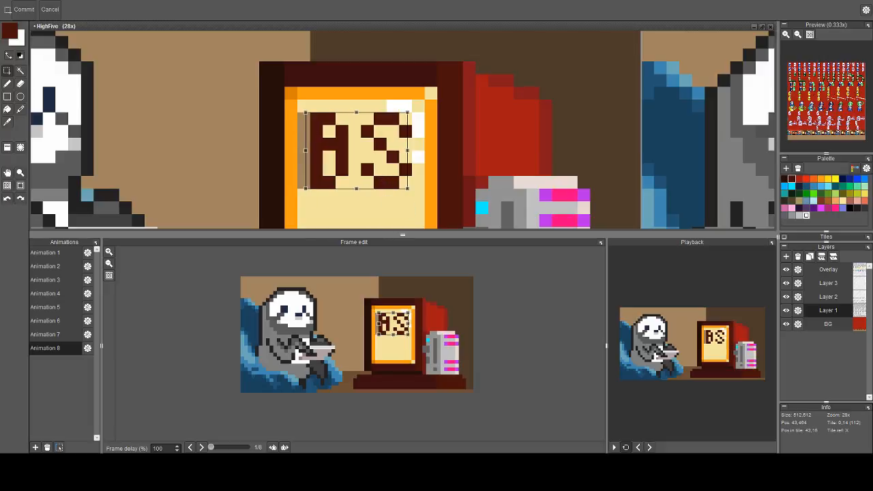
click(355, 208)
Fill the gap beside the shifted B with the screen's pale yellow
key(b)
right_click(330, 220)
drag(305, 183, 304, 119)
scroll(337, 159, down, 3)
scroll(360, 163, up, 3)
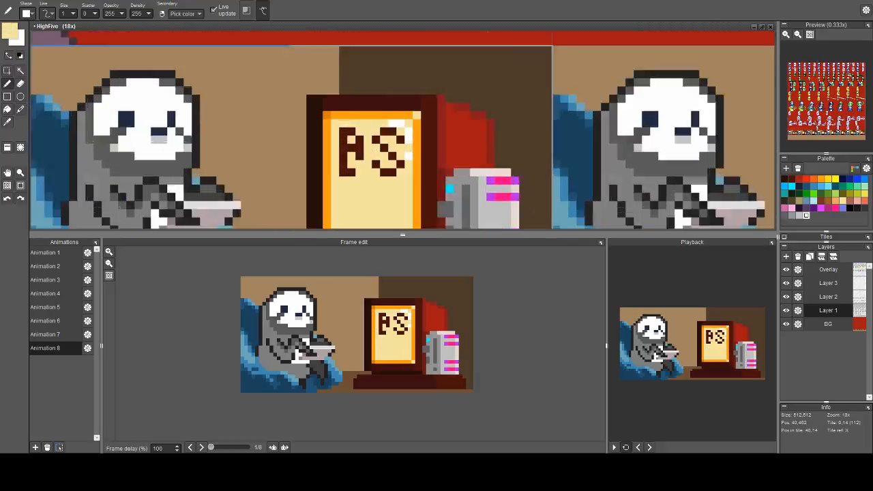
Extend the B's right side with dark red-brown pixels, and undo the excess pen strokes
right_click(360, 127)
click(360, 114)
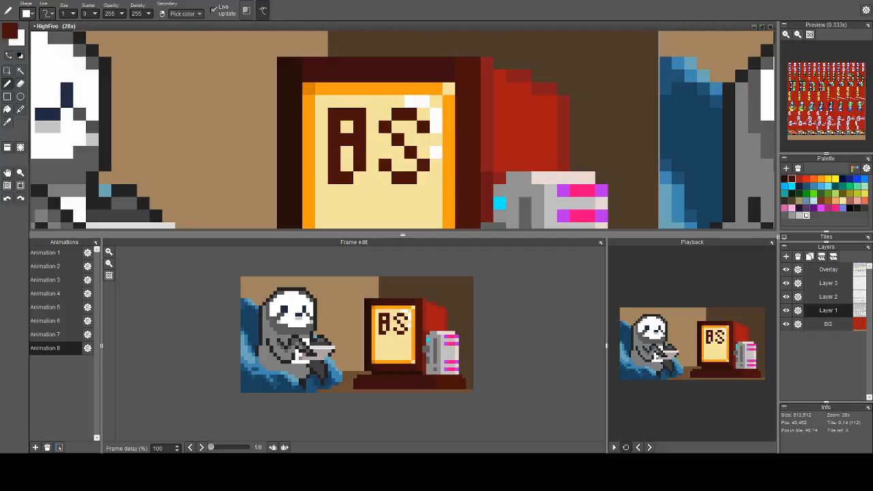
click(359, 178)
scroll(382, 174, down, 3)
scroll(384, 195, down, 2)
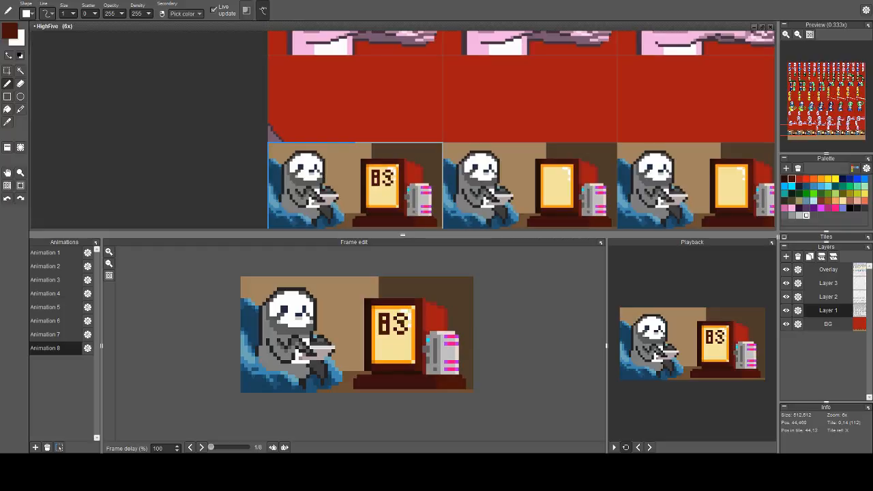
click(388, 179)
key(ctrl+z)
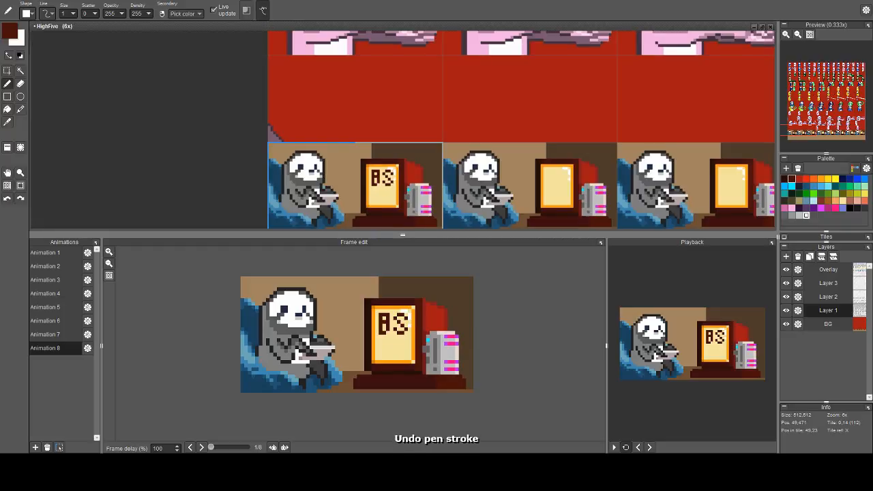
drag(372, 185, 399, 177)
scroll(400, 177, up, 6)
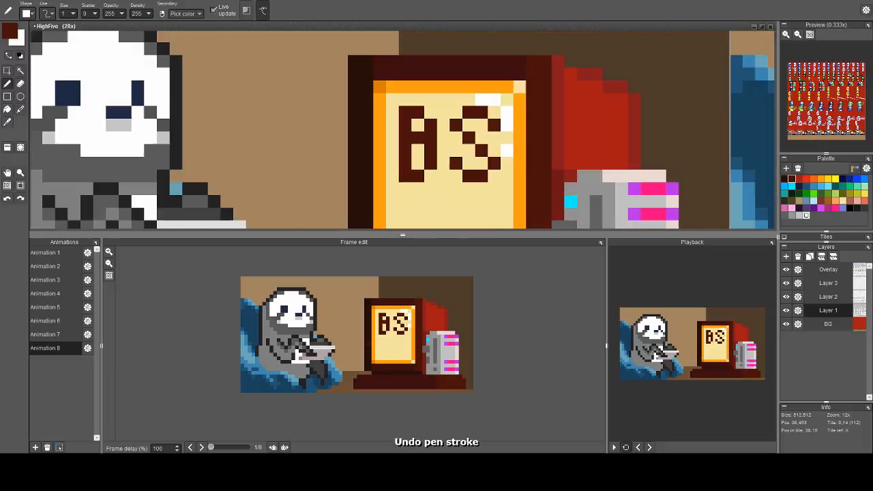
Clear pixels from the B's right side with pale yellow and restore its lower bowl in dark red-brown
right_click(443, 138)
click(430, 138)
click(431, 164)
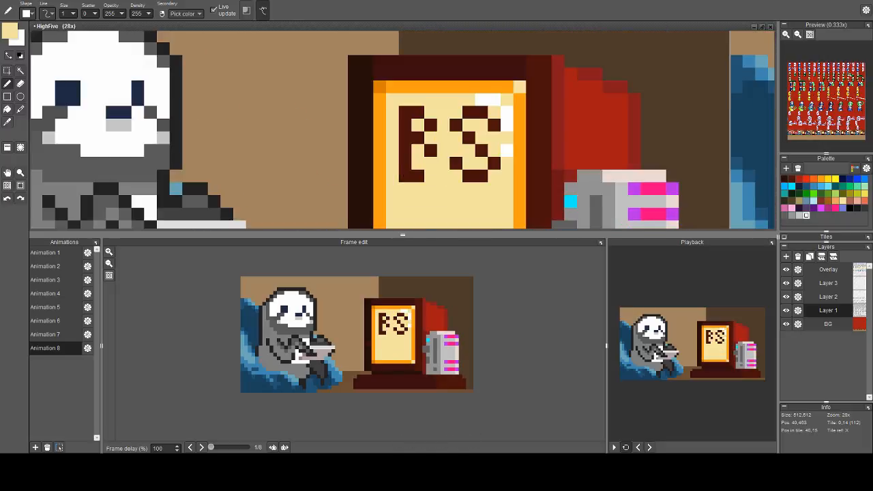
right_click(430, 164)
scroll(455, 190, down, 5)
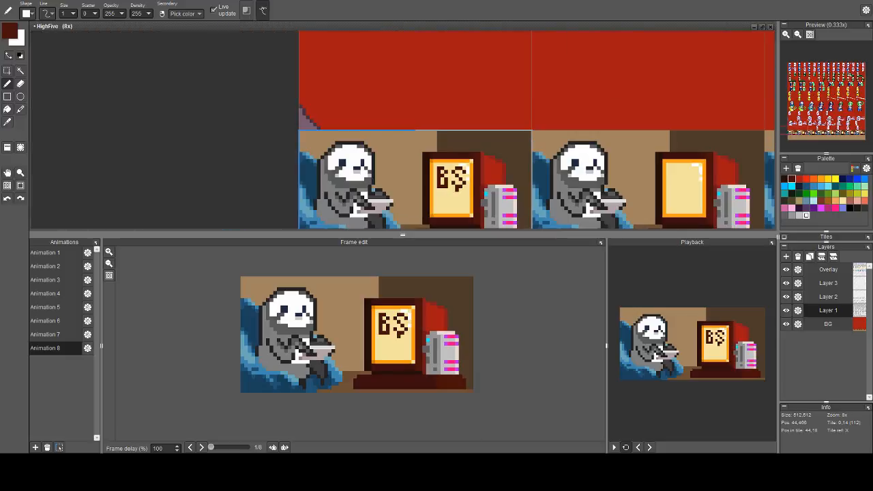
click(447, 166)
click(468, 212)
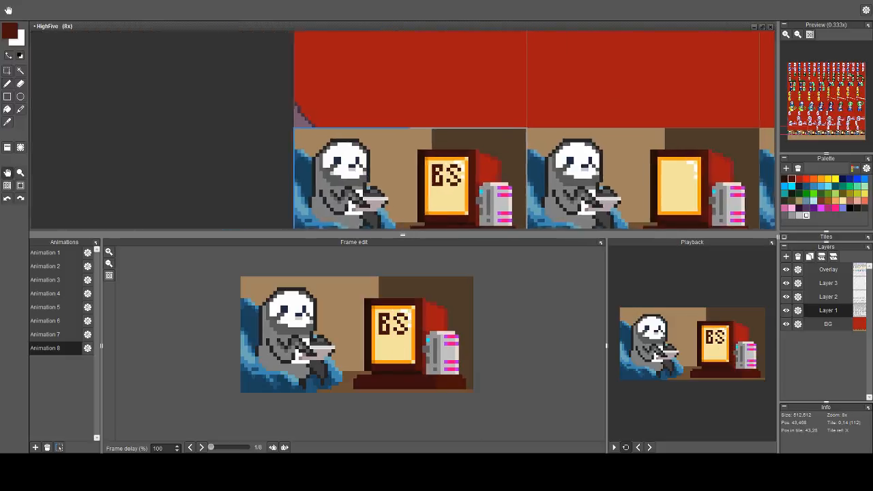
Try a dark red-brown stroke through the S, and undo back to before the lettering was shifted
scroll(468, 212, down, 2)
scroll(468, 212, down, 3)
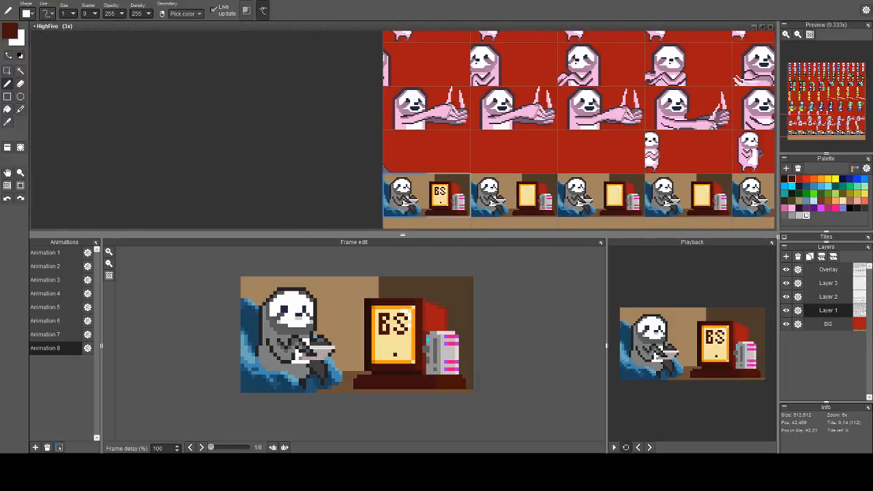
scroll(437, 191, up, 1)
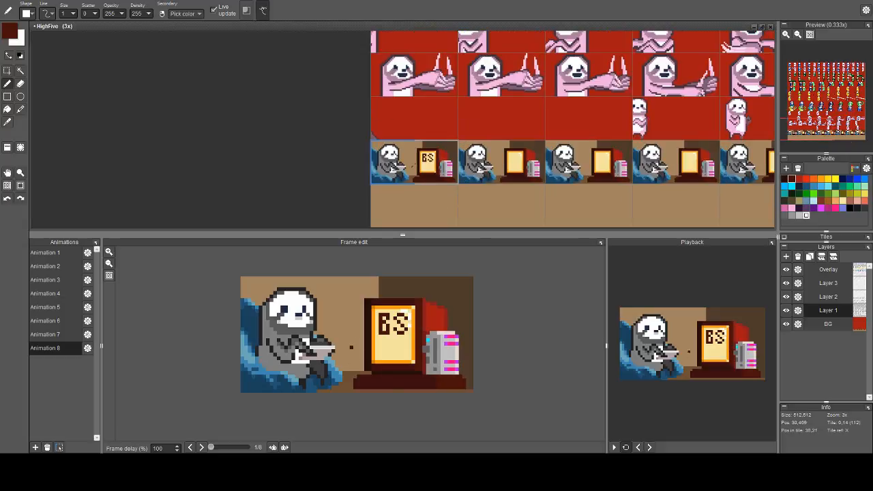
scroll(433, 164, up, 8)
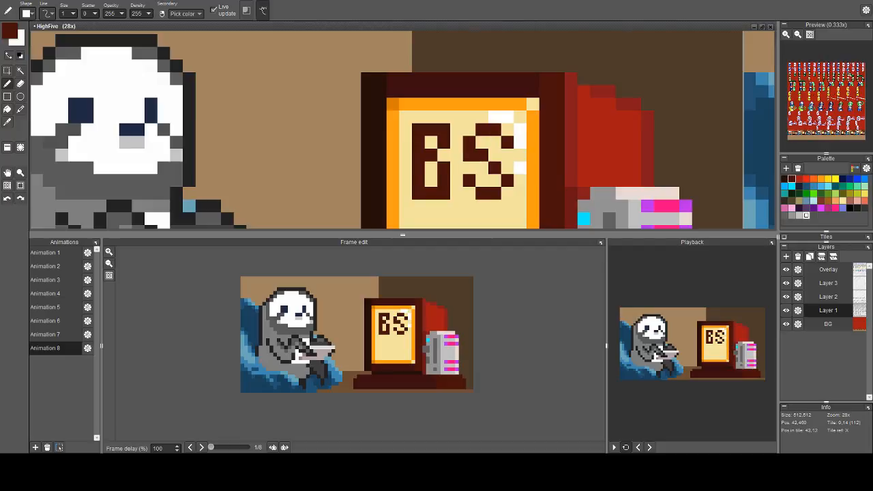
drag(485, 167, 519, 180)
scroll(480, 167, down, 3)
key(ctrl+z)
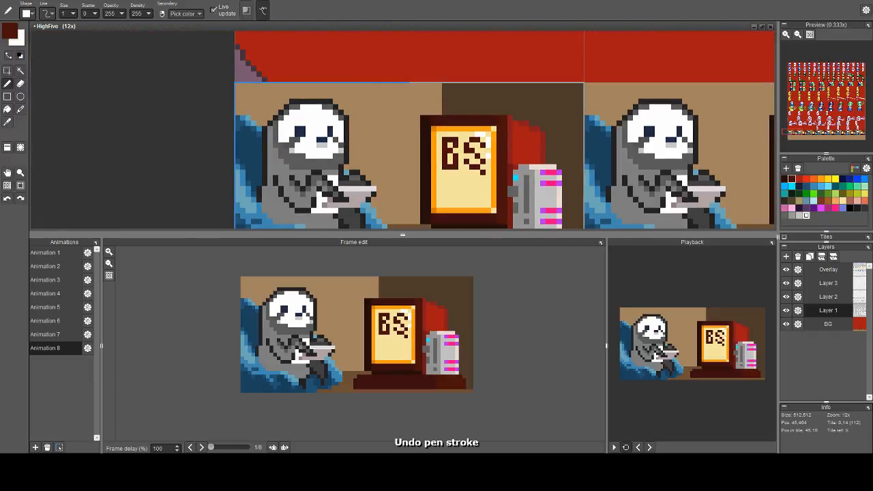
key(ctrl+z)
key(ctrl+z)
key(ctrl+z)
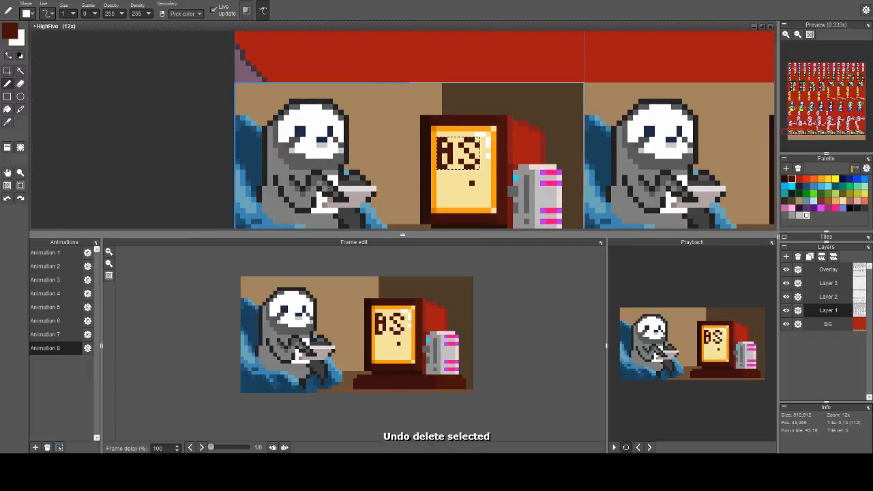
Fill the selected BS lettering with the screen's pale yellow to blank the first tile's television, and deselect
key(f)
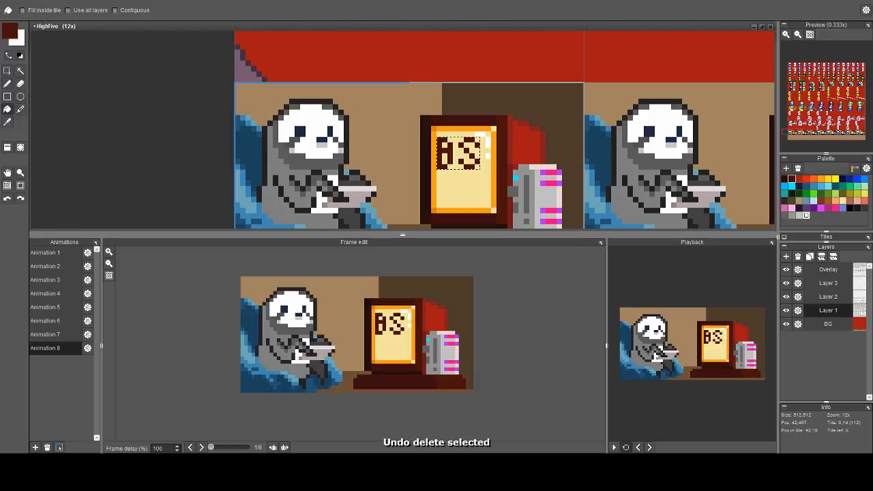
right_click(467, 189)
click(450, 156)
key(ctrl+d)
key(b)
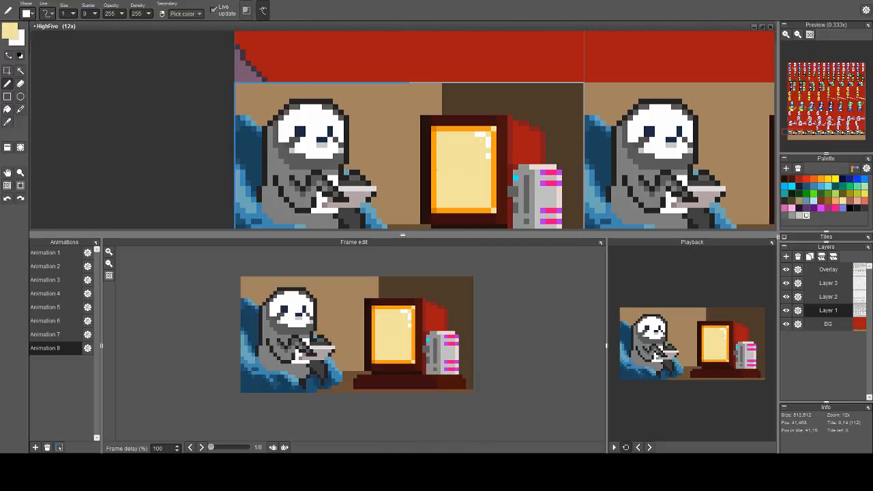
Draw thin pixel letters BS on the television screen in the very dark brown sampled from its frame
right_click(428, 156)
drag(456, 167, 454, 134)
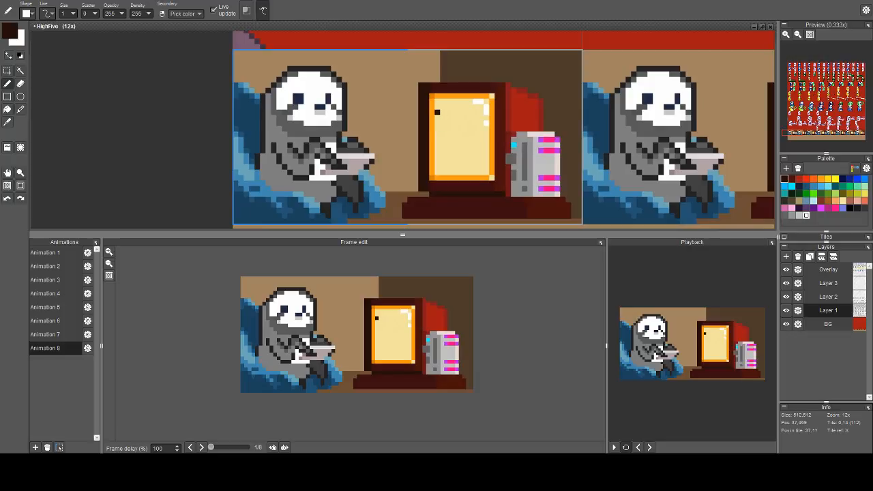
mouse_move(437, 113)
mouse_down()
mouse_move(438, 145)
mouse_move(451, 145)
mouse_move(454, 135)
mouse_move(454, 112)
mouse_move(444, 112)
mouse_move(476, 113)
mouse_move(464, 118)
mouse_move(469, 129)
mouse_move(489, 137)
mouse_move(475, 146)
mouse_up()
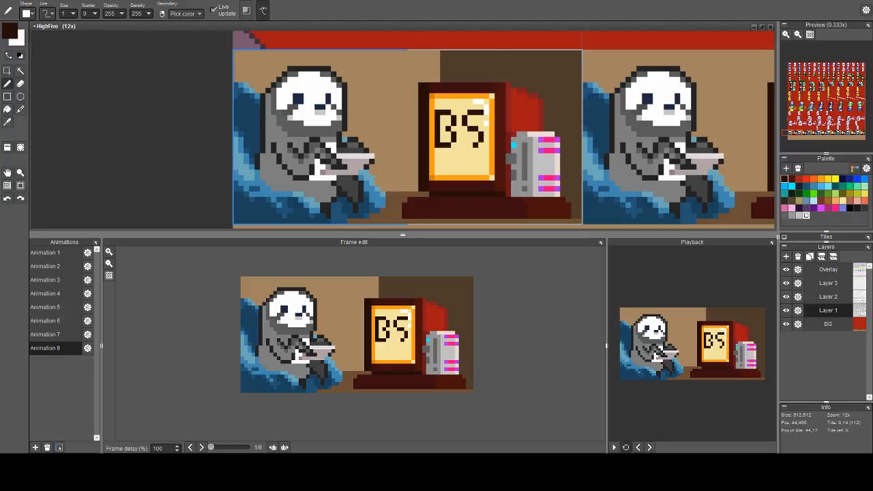
scroll(504, 129, down, 2)
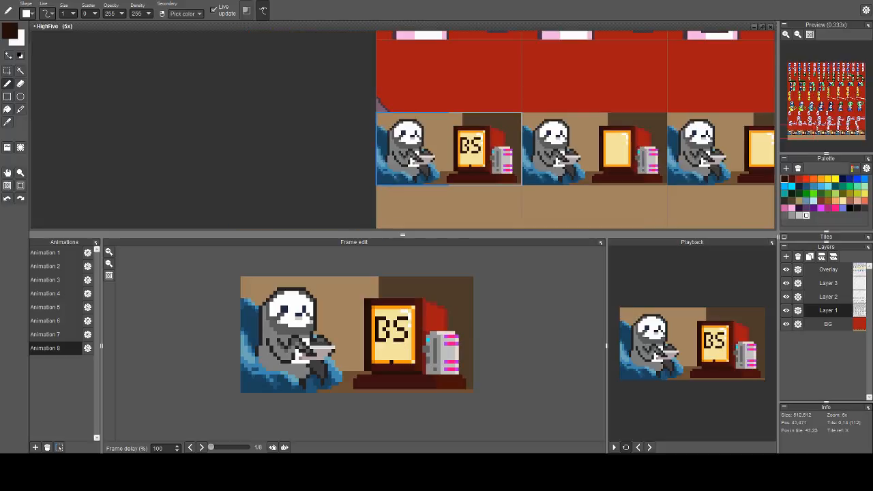
scroll(457, 149, up, 2)
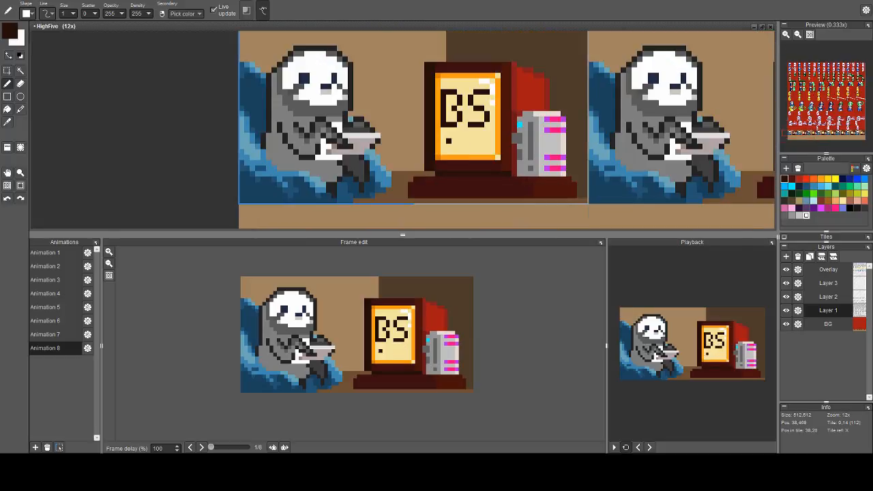
Select the single pale yellow pixel at the inner corner of the S with the magic wand
right_click(525, 97)
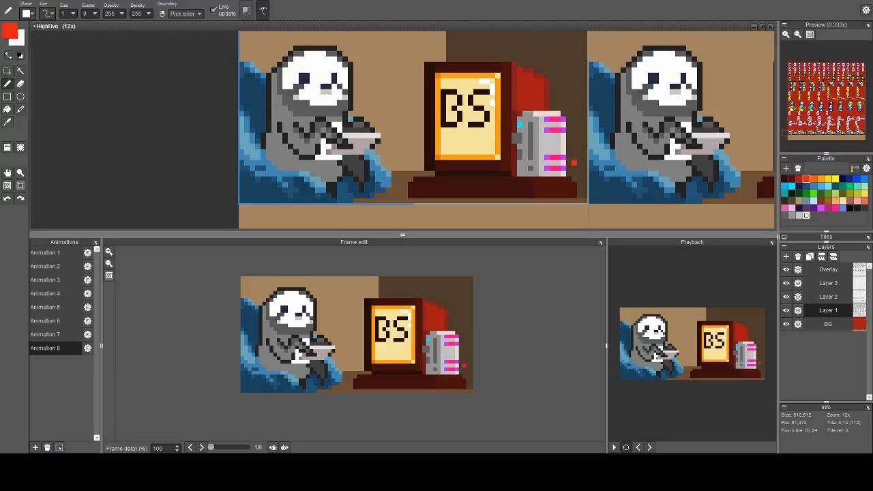
key(w)
click(469, 120)
key(ctrl+d)
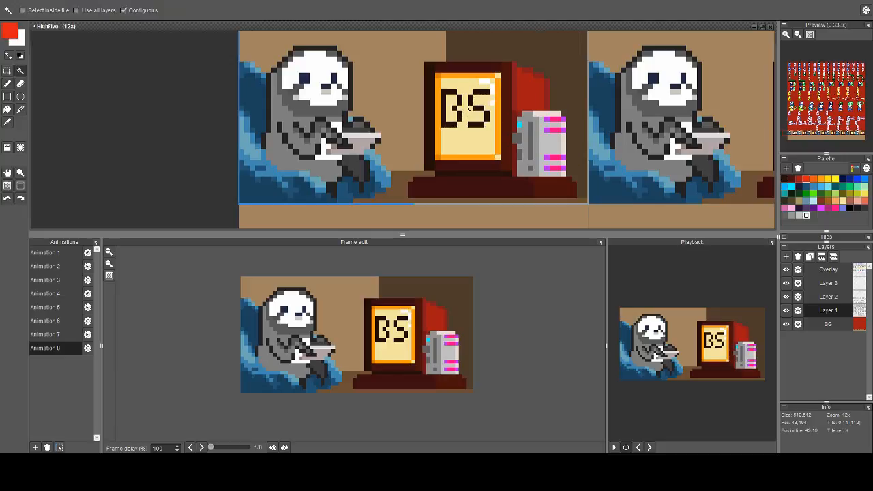
scroll(469, 107, up, 4)
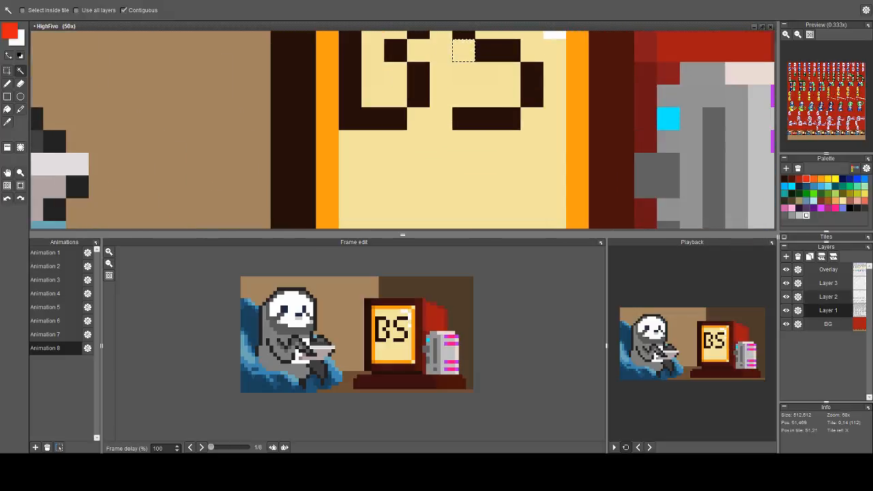
Hide Layer 2 and the BG layer, and make Layer 1 the active layer
click(786, 296)
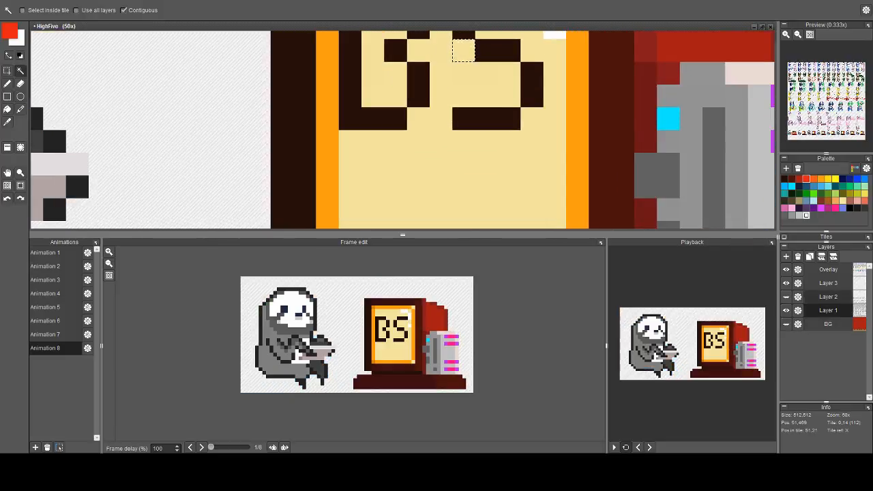
click(787, 310)
click(787, 310)
click(828, 310)
Set the fill tool's colour to the pale yellow sampled from the television screen
key(f)
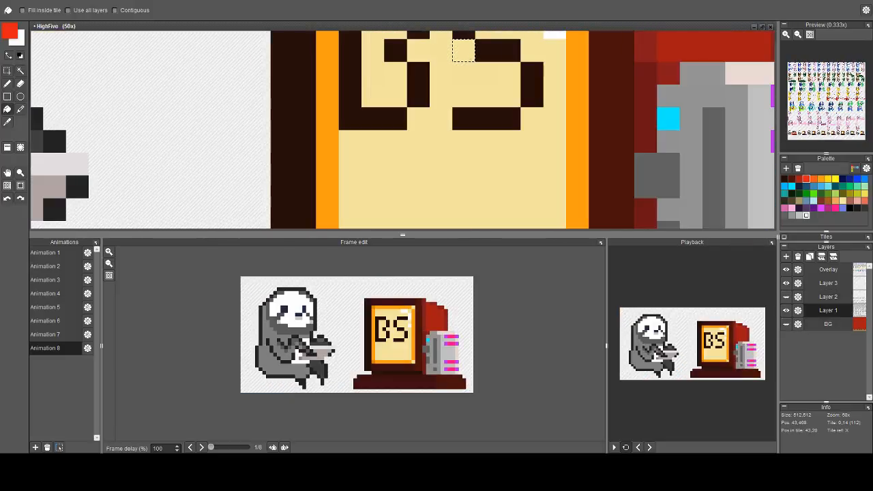
right_click(441, 164)
scroll(450, 130, down, 1)
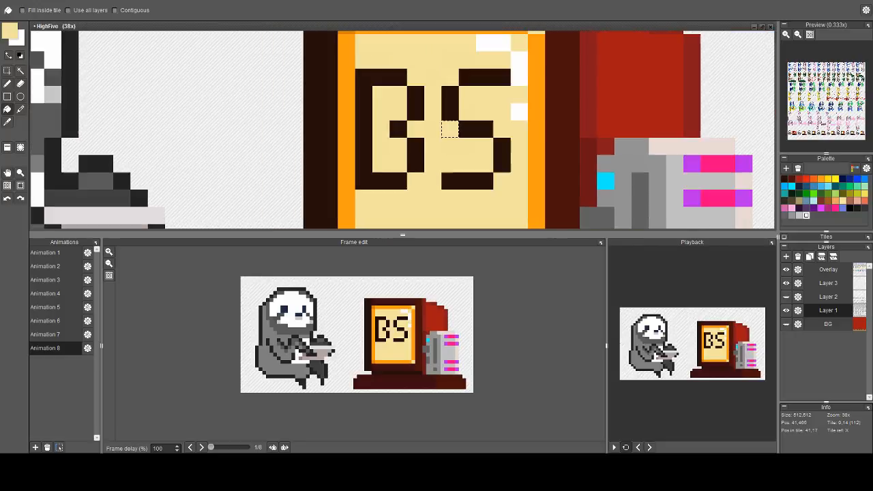
Select all cream areas around the BS letters on the monitor with the Magic Wand, turning Contiguous off
key(w)
click(450, 130)
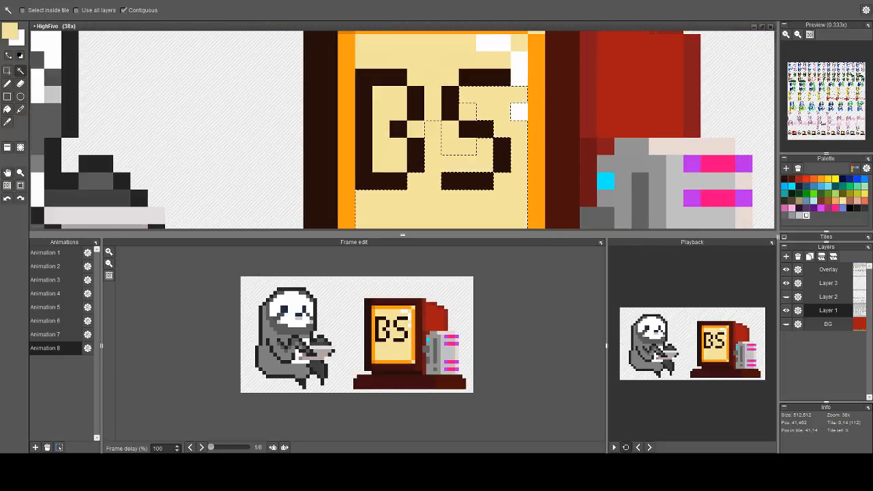
shift+click(416, 129)
shift+click(418, 60)
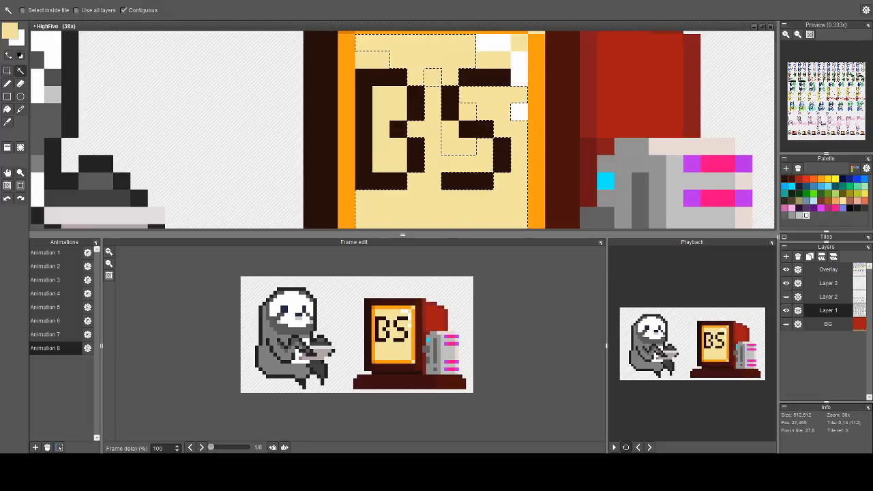
shift+click(502, 60)
click(450, 60)
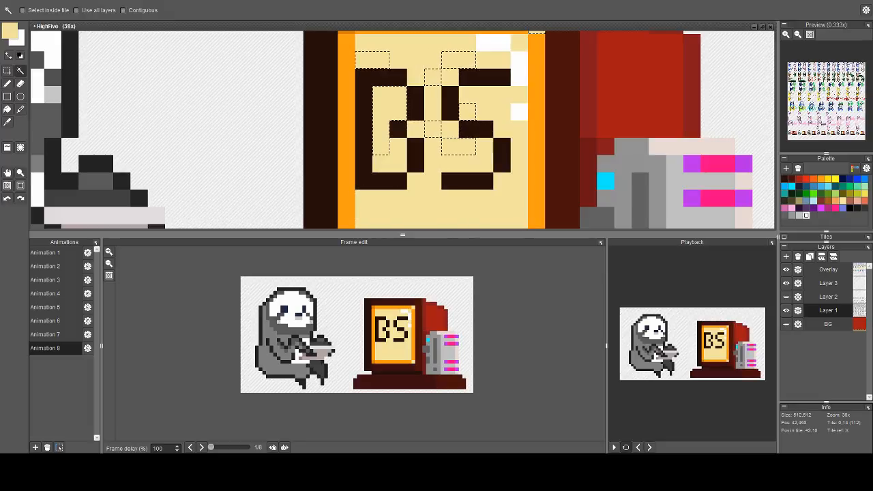
key(f)
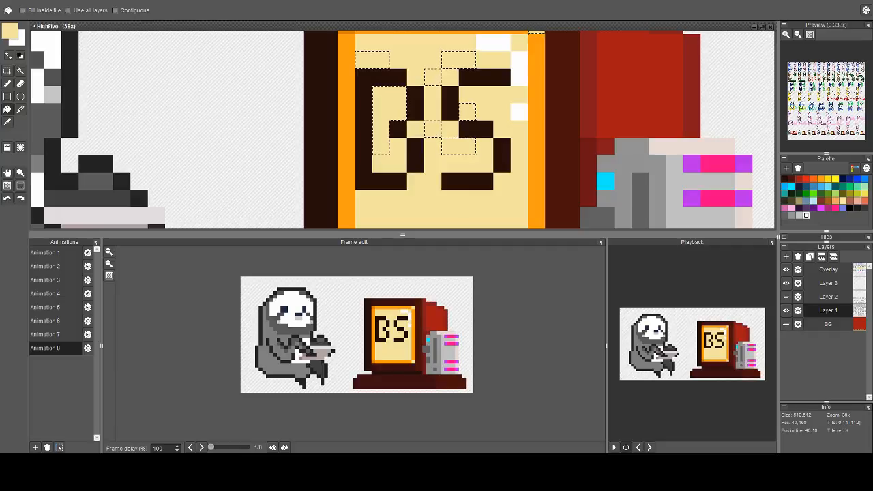
key(w)
click(415, 60)
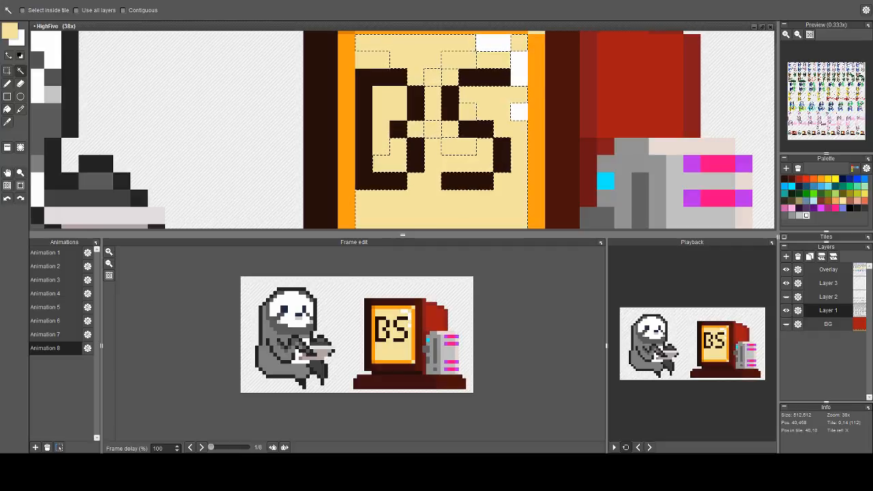
scroll(400, 84, down, 3)
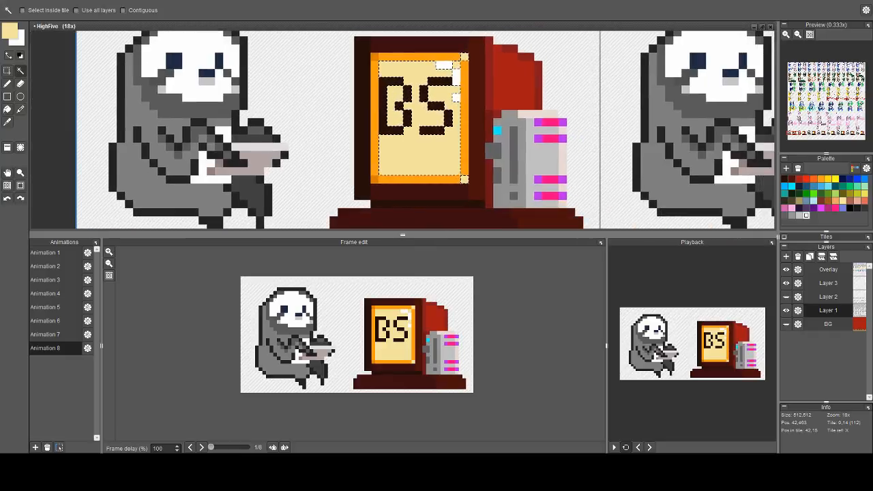
key(b)
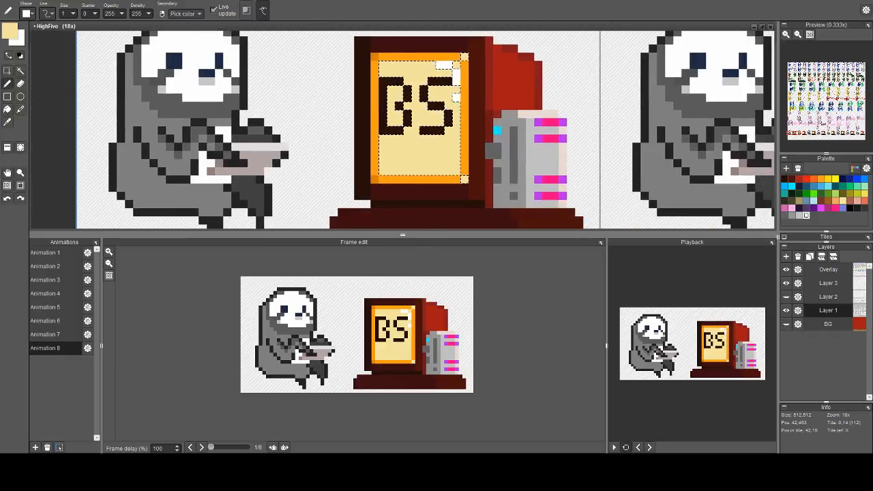
key(c)
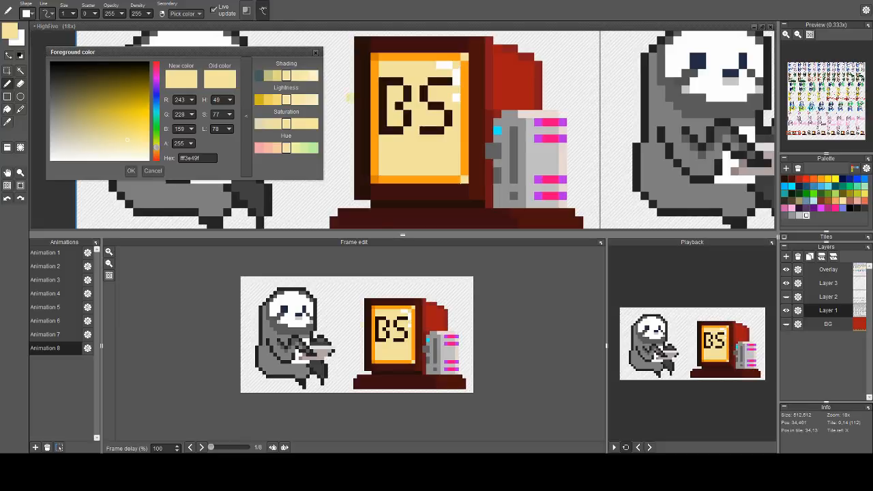
click(316, 52)
key(g)
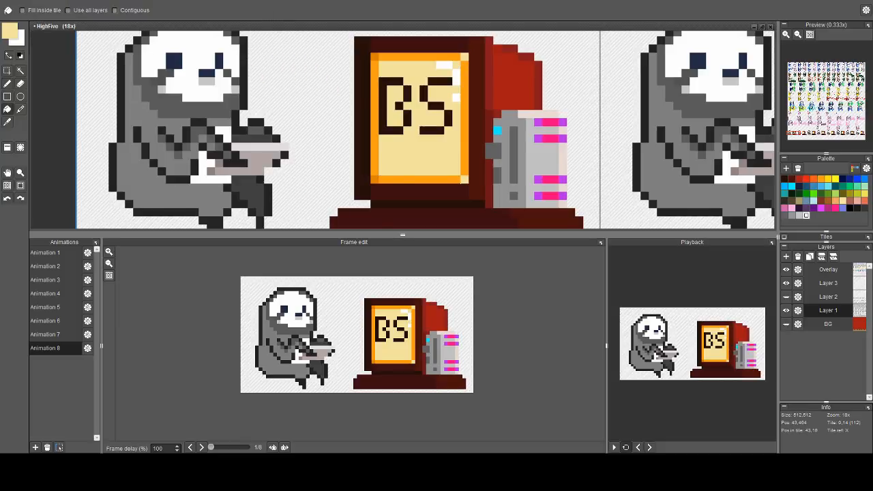
scroll(431, 138, down, 3)
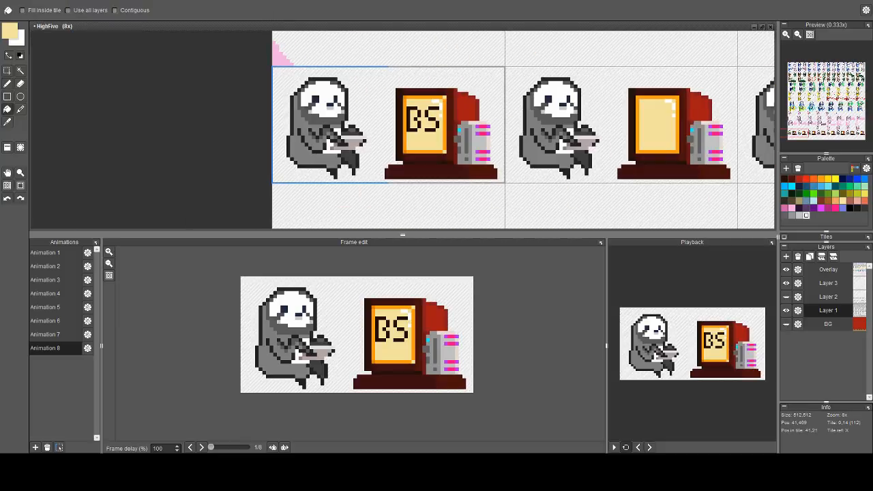
drag(422, 144, 443, 124)
scroll(443, 123, up, 1)
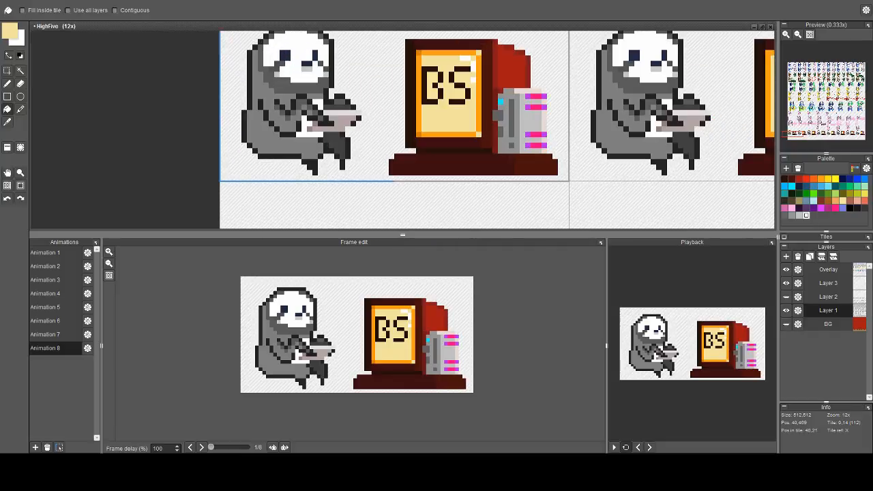
scroll(435, 126, up, 1)
drag(484, 141, 482, 161)
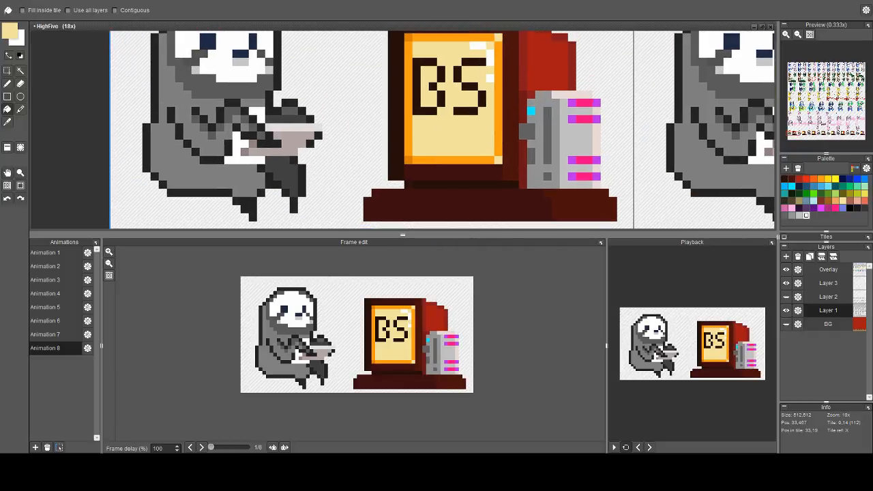
scroll(448, 128, down, 1)
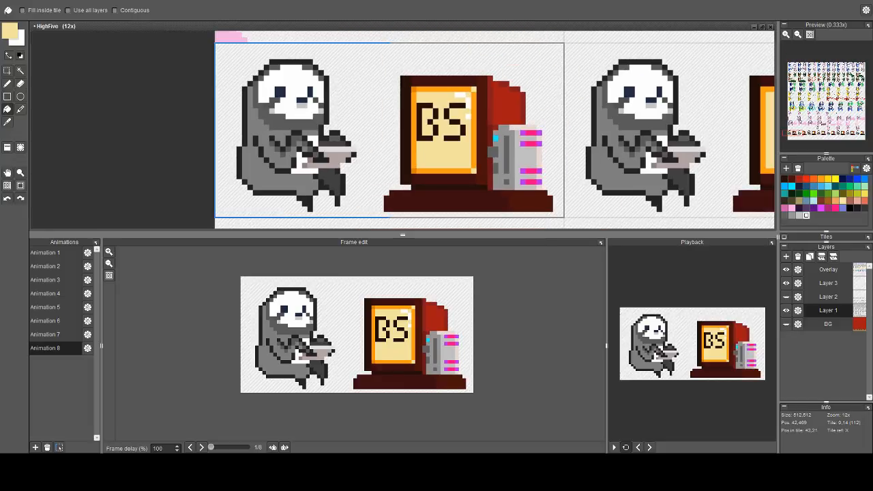
scroll(444, 128, up, 1)
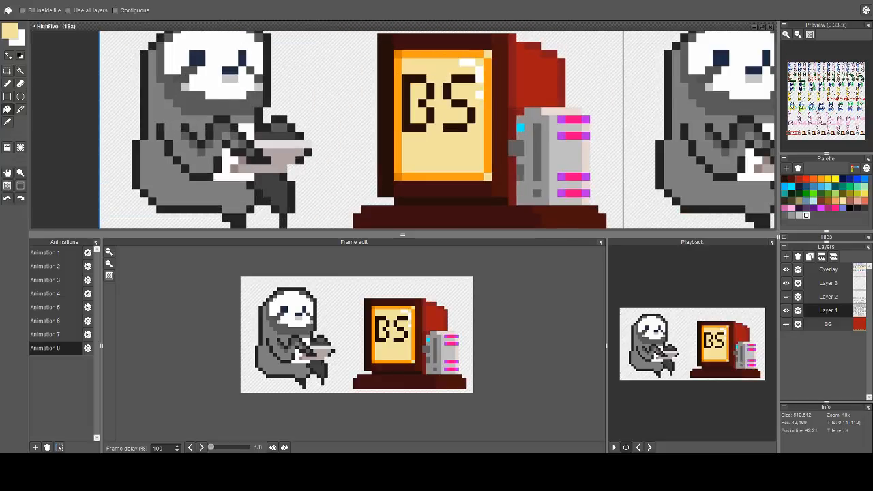
scroll(444, 127, down, 1)
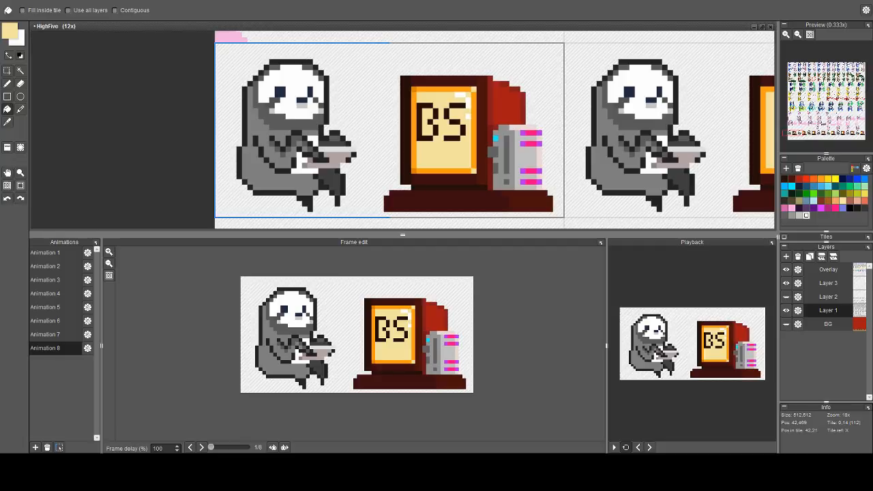
scroll(445, 128, up, 2)
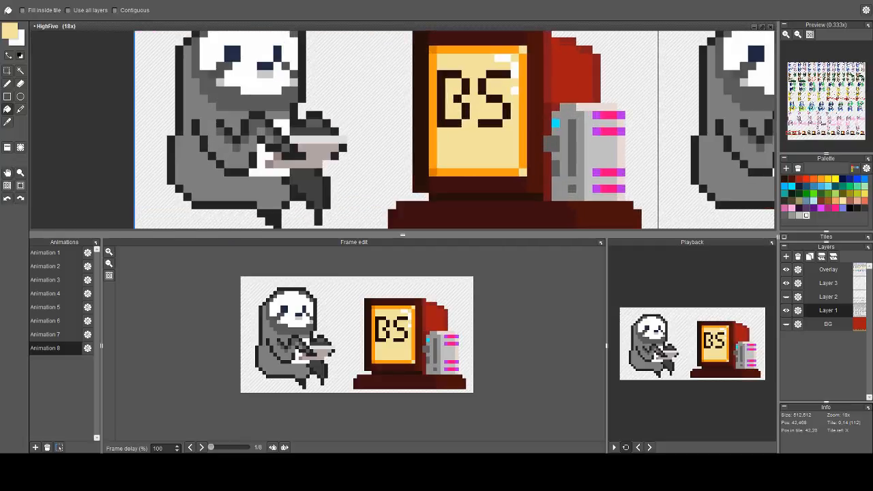
Choose the Pen tool and set the foreground colour to the palette's bright red, #e42015
drag(461, 124, 461, 149)
key(b)
right_click(461, 111)
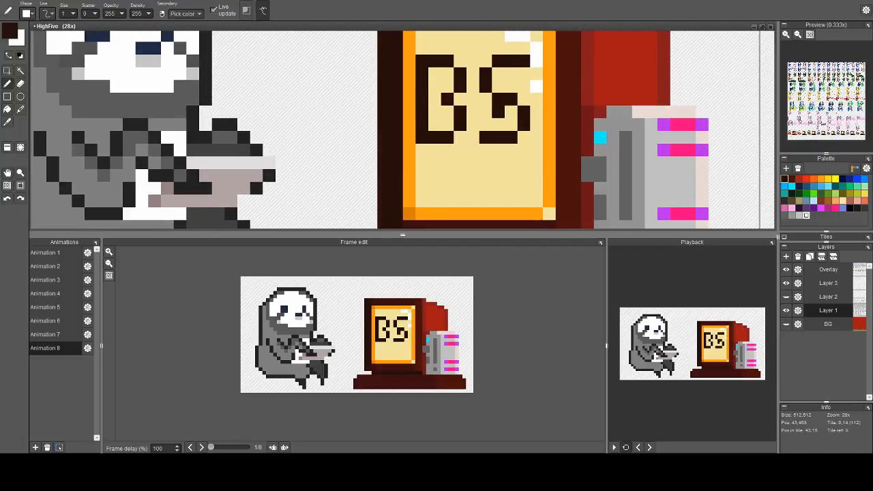
key(c)
right_click(602, 74)
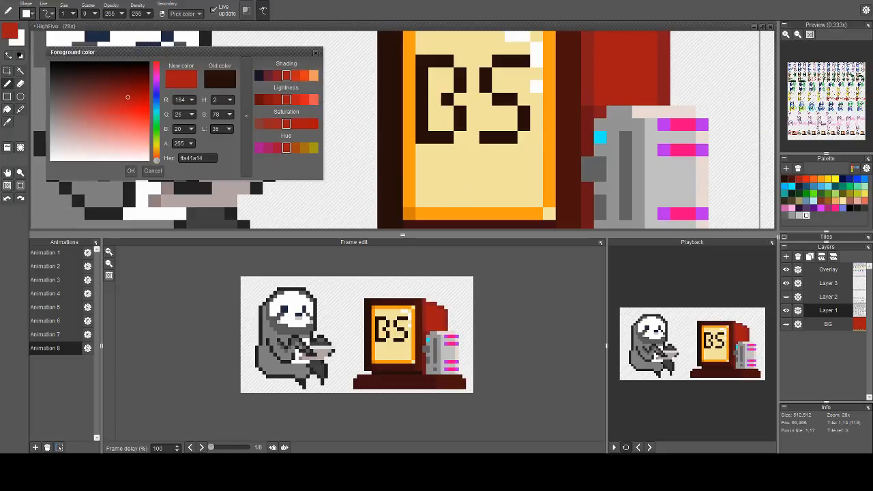
click(806, 179)
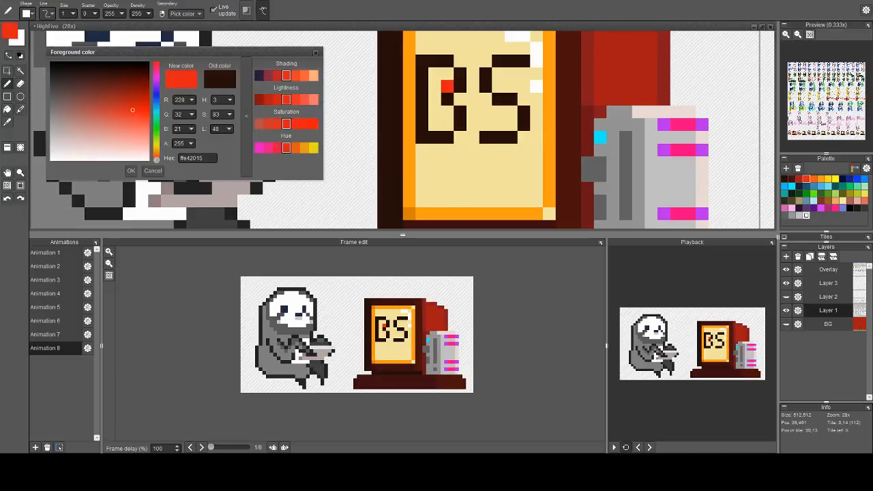
Select the cream areas of the monitor's screen in the first frame with the Magic Wand
scroll(470, 100, down, 4)
key(w)
click(471, 102)
Paint bright red around the BS letters and a diagonal streak beneath them with a size 2 pen, and clear the selection
mouse_move(471, 103)
mouse_down()
mouse_move(468, 113)
mouse_move(485, 98)
mouse_move(473, 131)
mouse_move(440, 144)
mouse_up()
key(b)
key(4)
key(2)
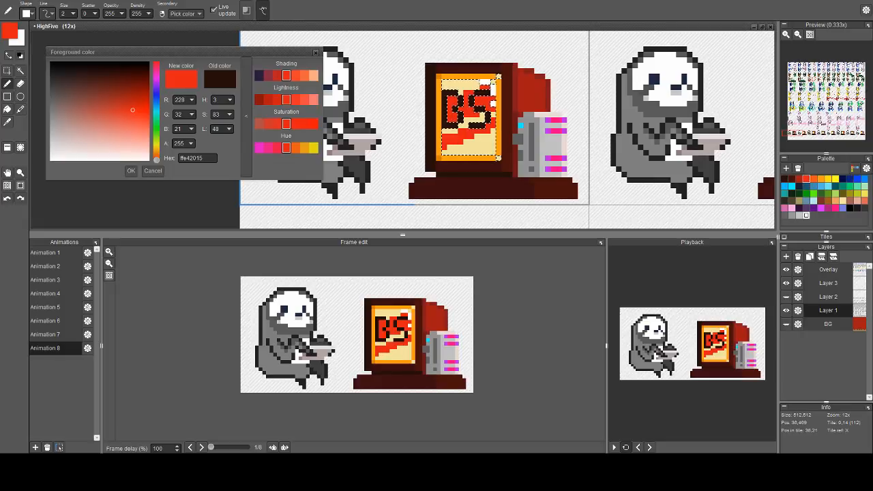
scroll(463, 144, down, 2)
key(ctrl+d)
scroll(471, 142, up, 3)
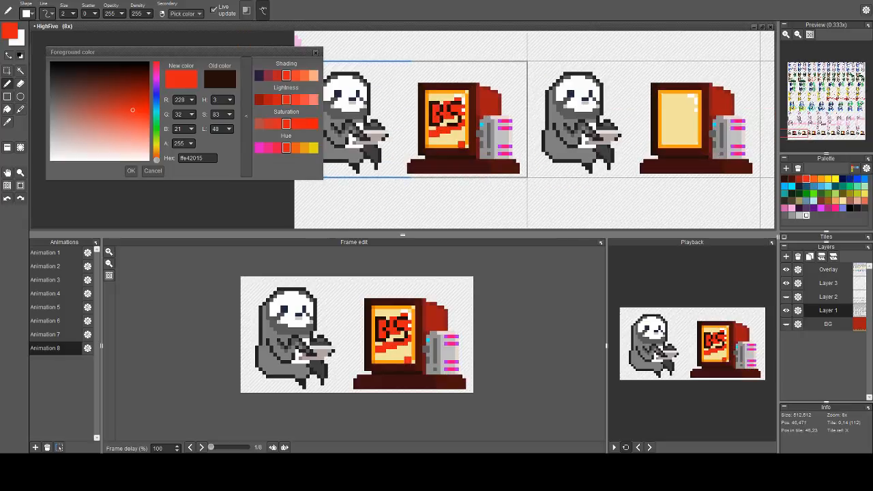
Pick the dark red #4a110c from the monitor's casing and fill the inside of the B with a size 1 pen
key(space)
scroll(433, 100, up, 2)
drag(432, 101, 473, 109)
right_click(621, 94)
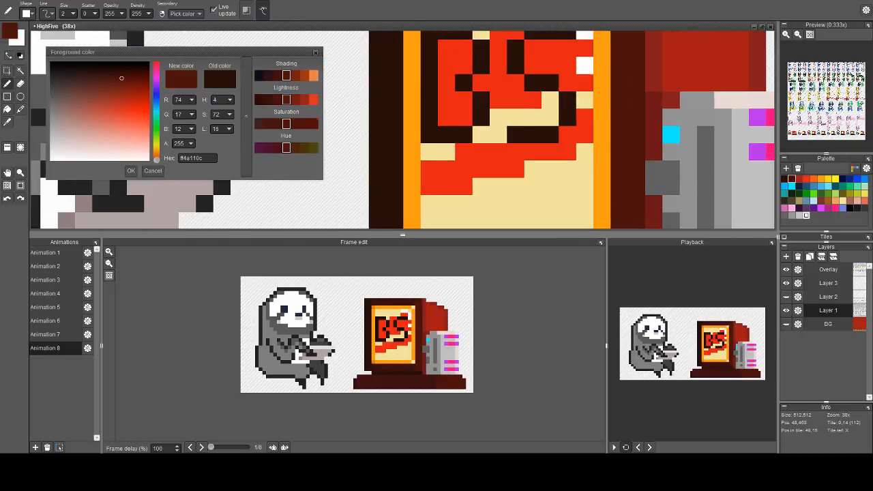
key(1)
drag(464, 101, 464, 118)
click(446, 83)
click(464, 48)
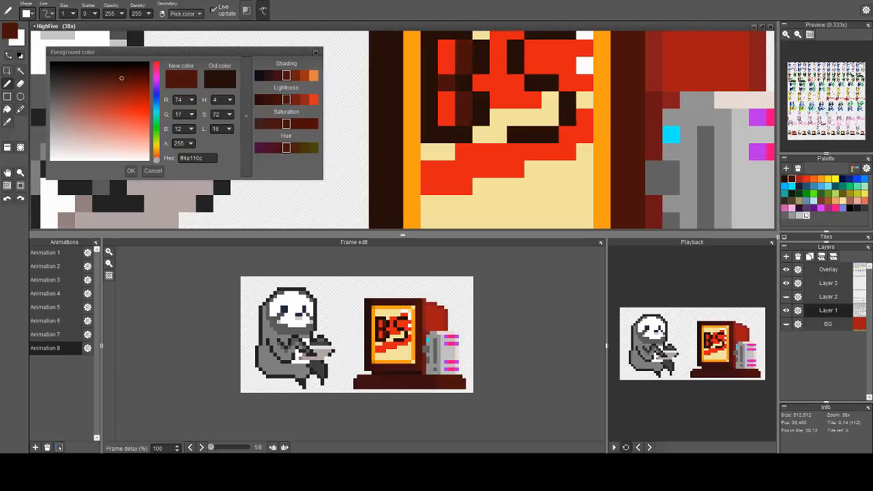
click(446, 49)
click(447, 117)
click(446, 100)
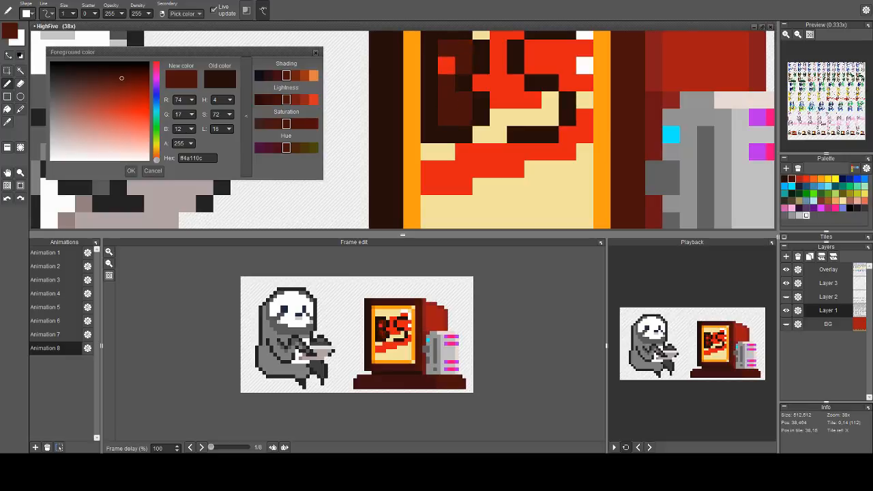
Undo the dark red and bright red pen strokes on the monitor's screen, back to the selected cream area
scroll(480, 83, down, 3)
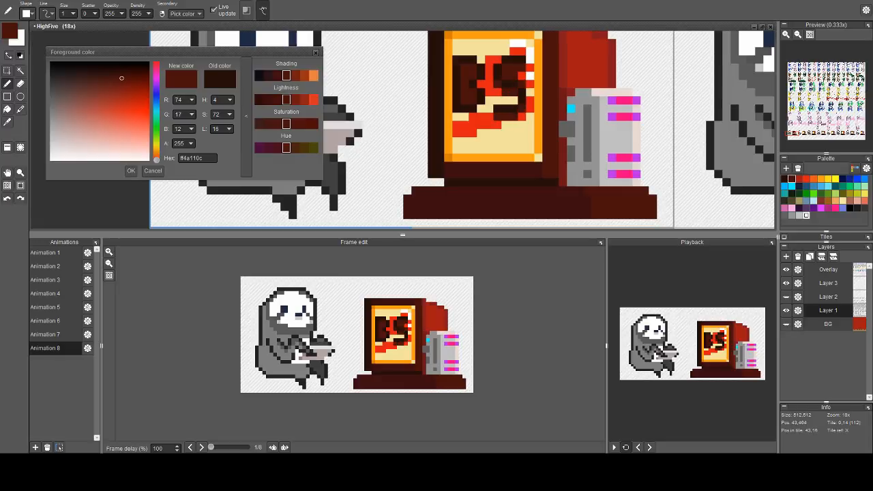
scroll(511, 130, down, 5)
scroll(508, 128, up, 3)
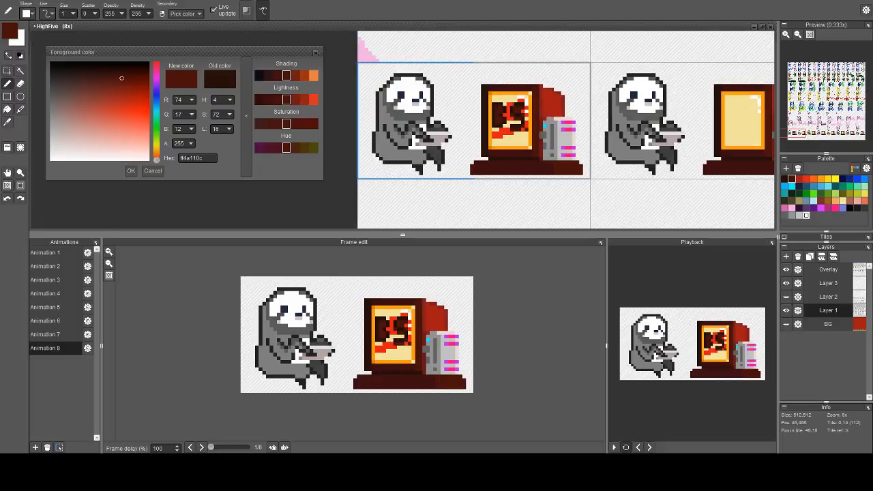
key(ctrl+z)
key(ctrl+z)
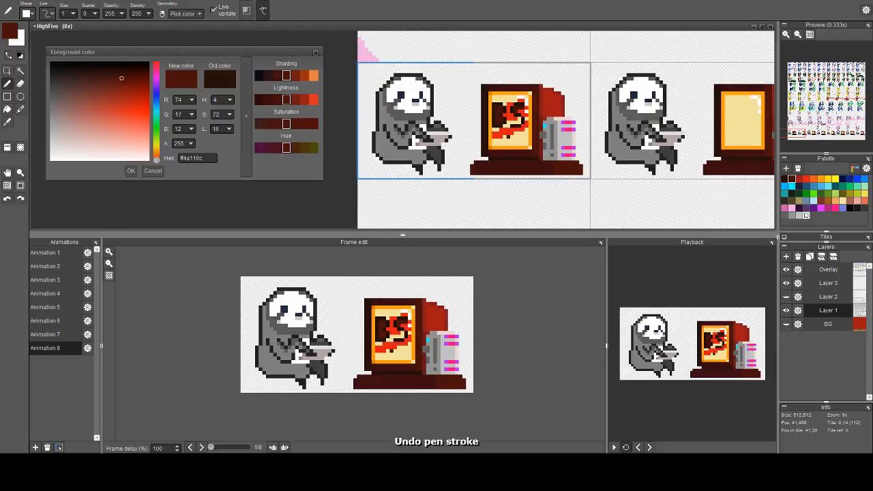
key(ctrl+z)
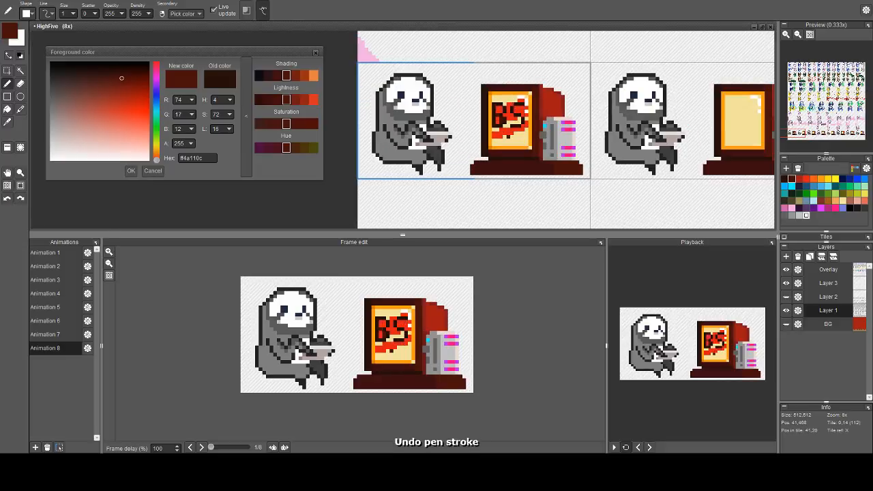
key(ctrl+z)
key(ctrl+z)
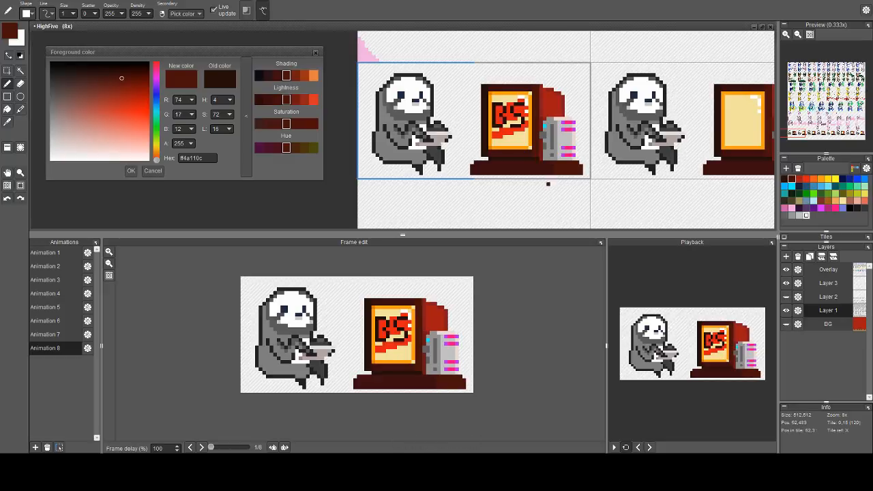
key(ctrl+z)
key(ctrl+z)
key(ctrl+z)
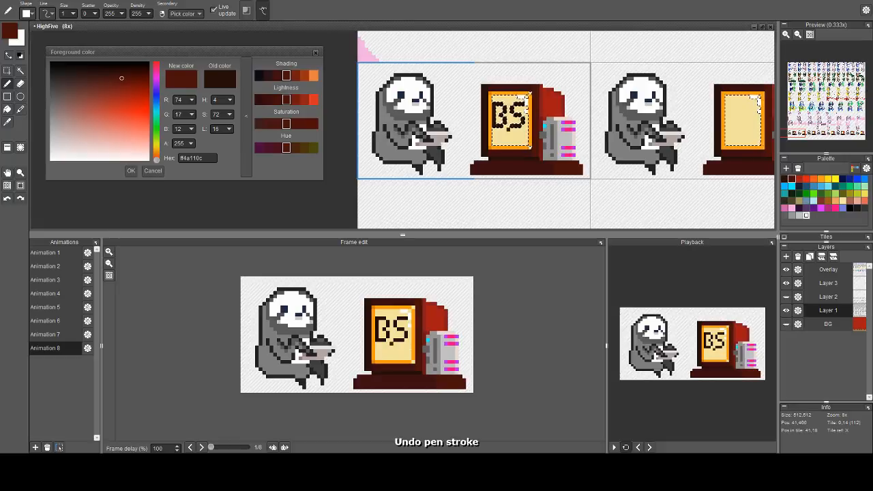
Set the foreground colour back to bright red #e42015 and the pen size to 2
scroll(499, 120, up, 2)
click(132, 110)
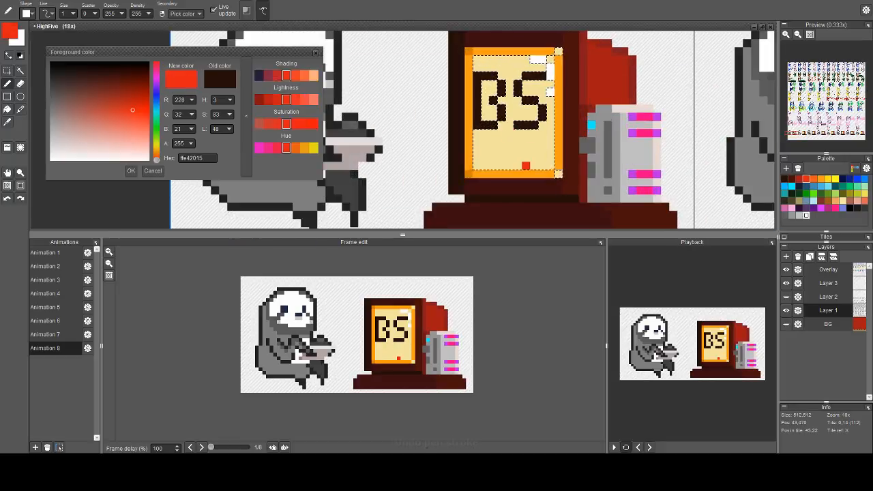
click(485, 141)
key(2)
Paint an arched bright red band across the monitor's cream area beneath the BS letters, undoing unwanted strokes
drag(480, 145, 554, 129)
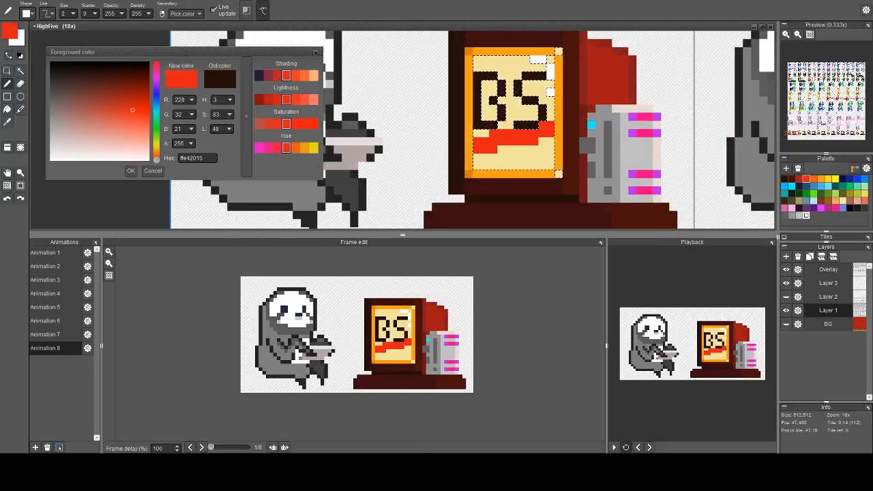
key(ctrl+z)
mouse_move(480, 143)
mouse_down()
mouse_move(568, 125)
mouse_move(575, 149)
mouse_up()
key(ctrl+z)
key(ctrl+z)
key(ctrl+z)
key(ctrl+z)
mouse_move(518, 137)
mouse_down()
mouse_move(567, 162)
mouse_move(564, 170)
mouse_move(600, 157)
mouse_up()
key(ctrl+z)
key(ctrl+z)
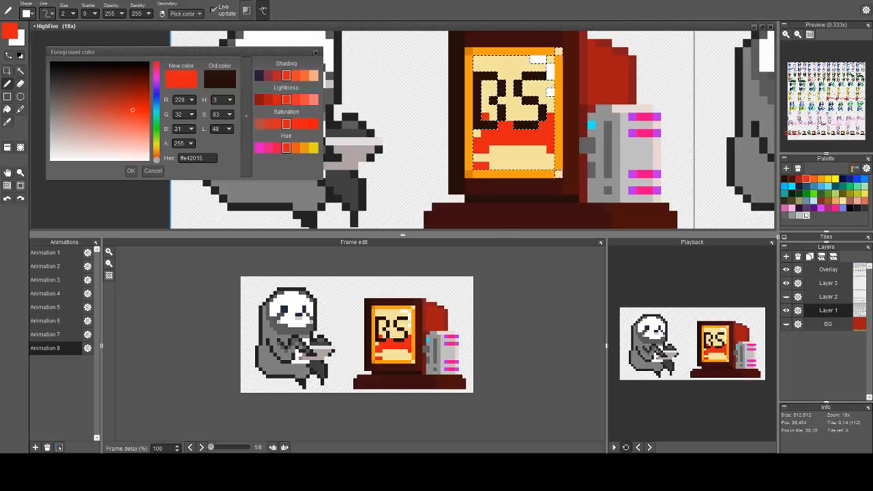
scroll(528, 118, down, 3)
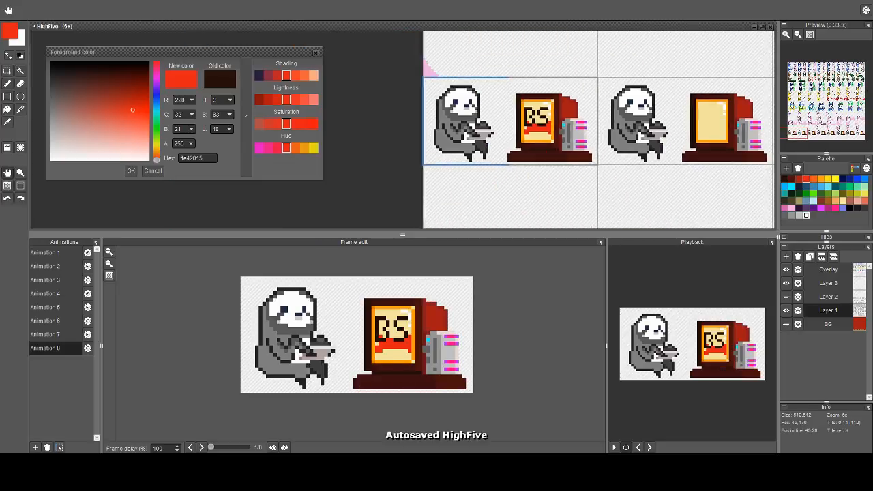
scroll(521, 121, up, 3)
scroll(543, 128, down, 1)
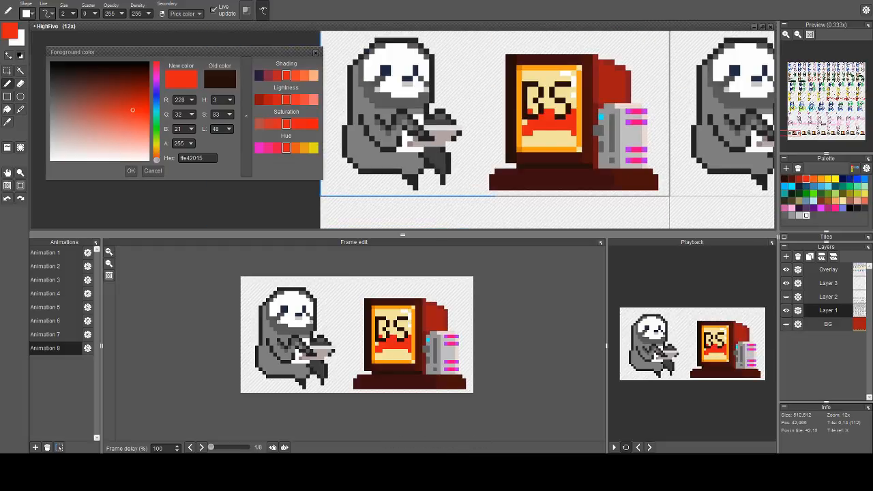
Pick the cream #f2e39e from the monitor's screen and fill over the BS letters and the red graphic to blank them out
key(f)
right_click(546, 105)
click(542, 106)
key(ctrl+z)
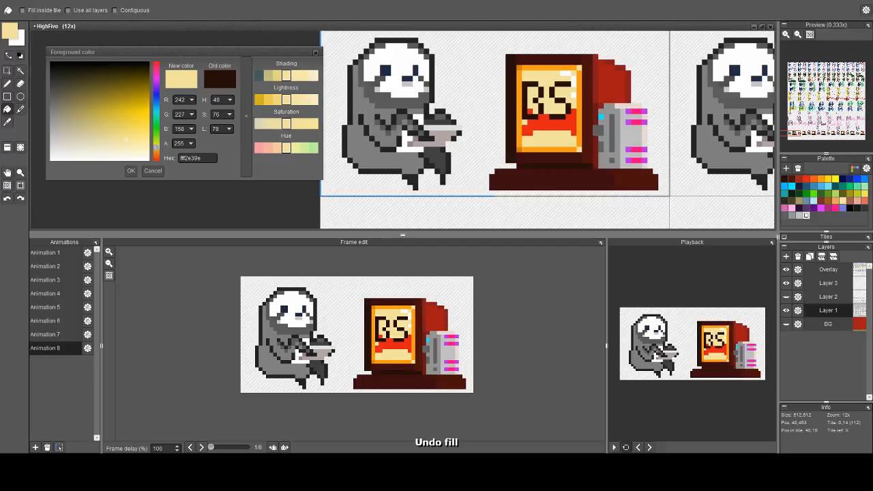
key(s)
drag(525, 78, 569, 128)
key(f)
click(563, 101)
click(541, 123)
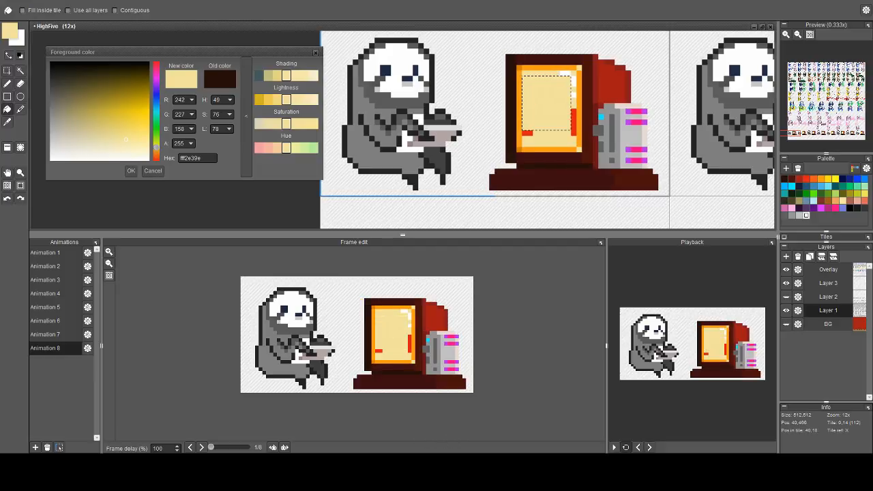
key(ctrl+d)
click(530, 133)
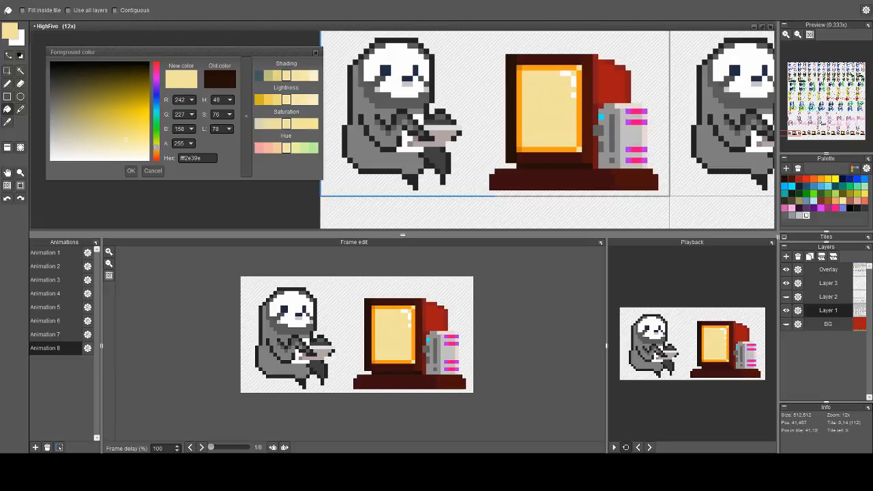
Set the foreground colour to the lighter cream #faf2cc for filling
scroll(584, 120, down, 2)
scroll(663, 109, up, 2)
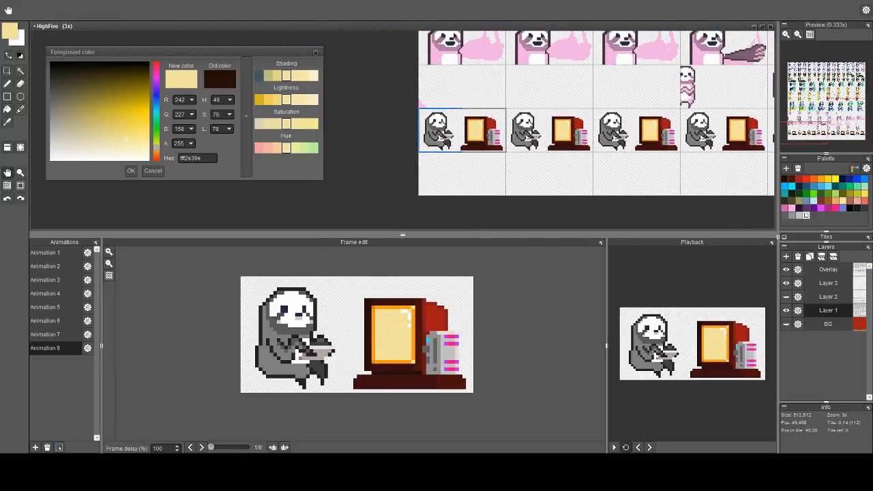
key(b)
scroll(523, 124, up, 3)
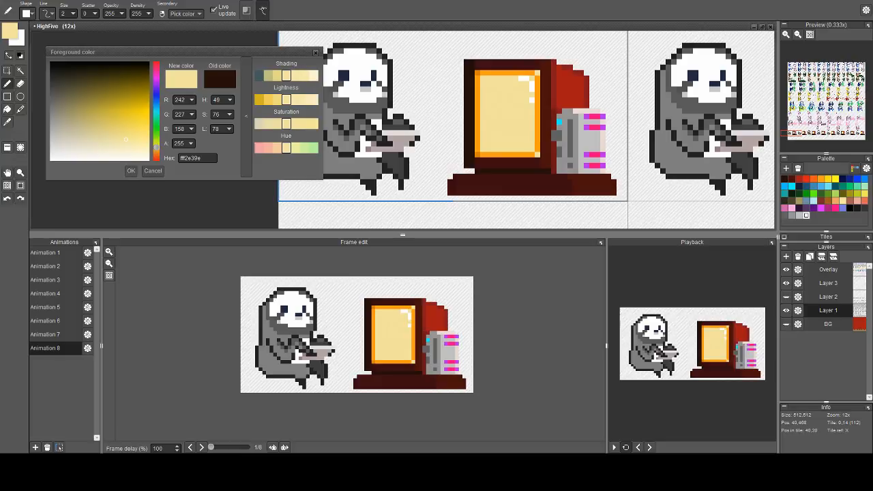
scroll(560, 114, down, 3)
key(f)
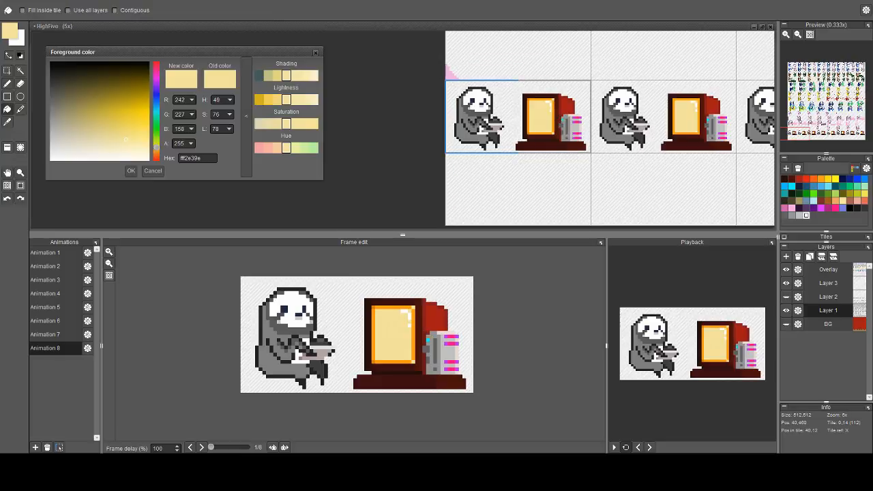
click(132, 150)
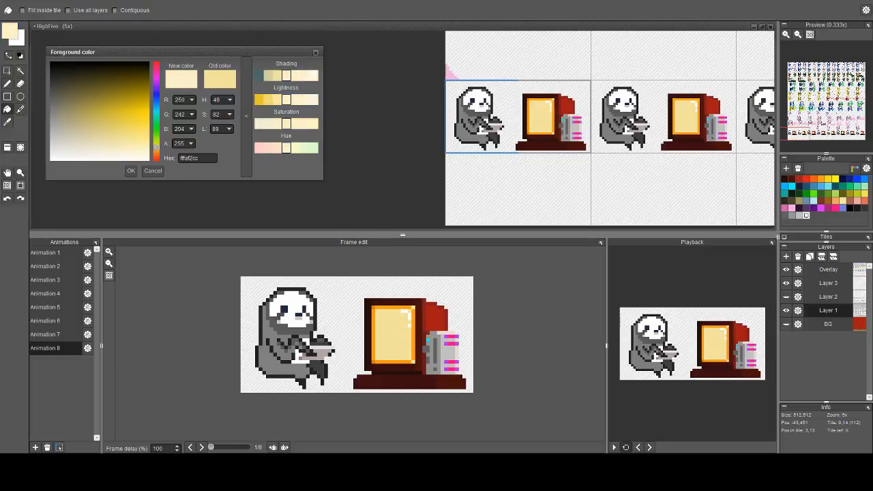
click(131, 170)
Try filling the frames' monitor screens with the lighter cream and undo the patchy fills on the first frame
drag(656, 121, 477, 123)
click(507, 120)
drag(616, 150, 480, 151)
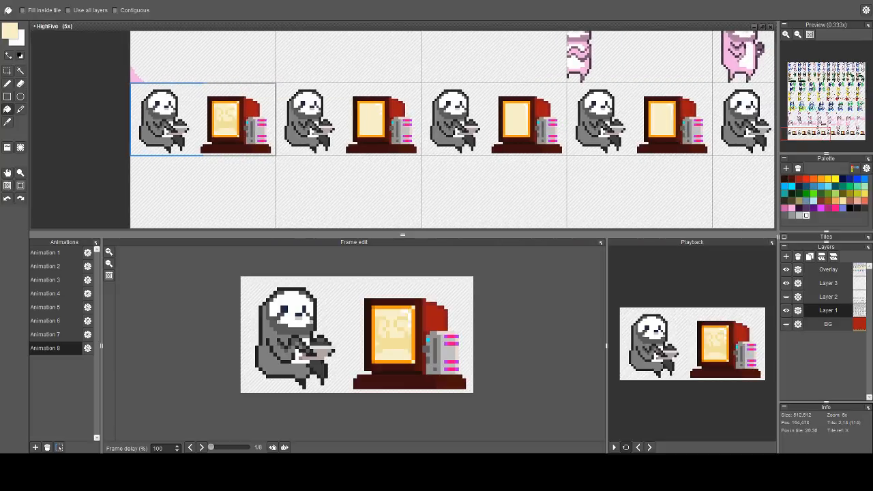
key(ctrl+z)
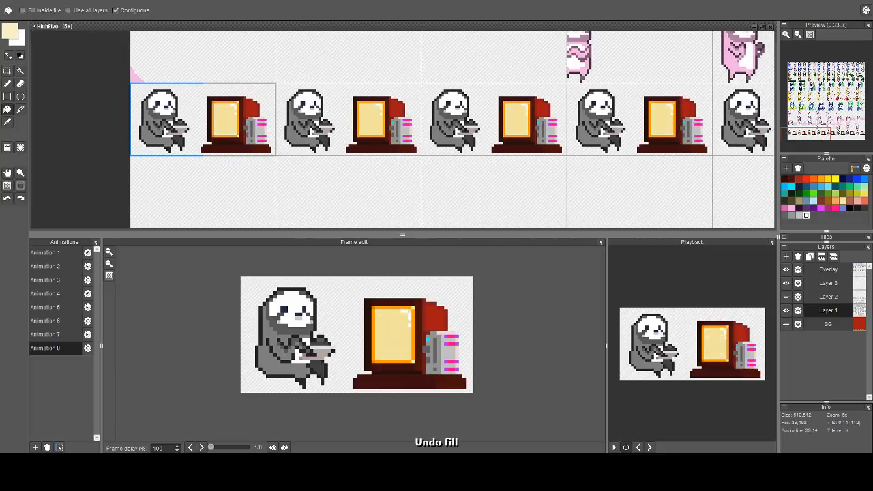
click(224, 116)
scroll(224, 116, up, 5)
drag(225, 116, 275, 100)
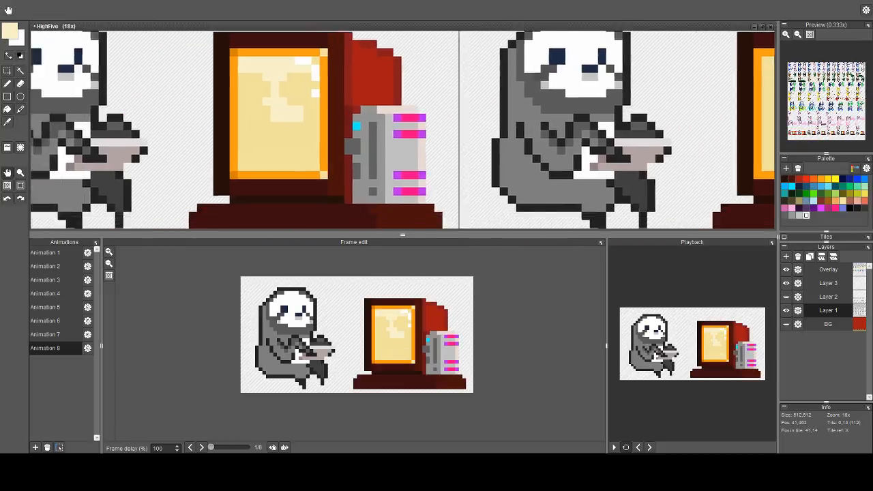
scroll(271, 98, up, 3)
key(ctrl+z)
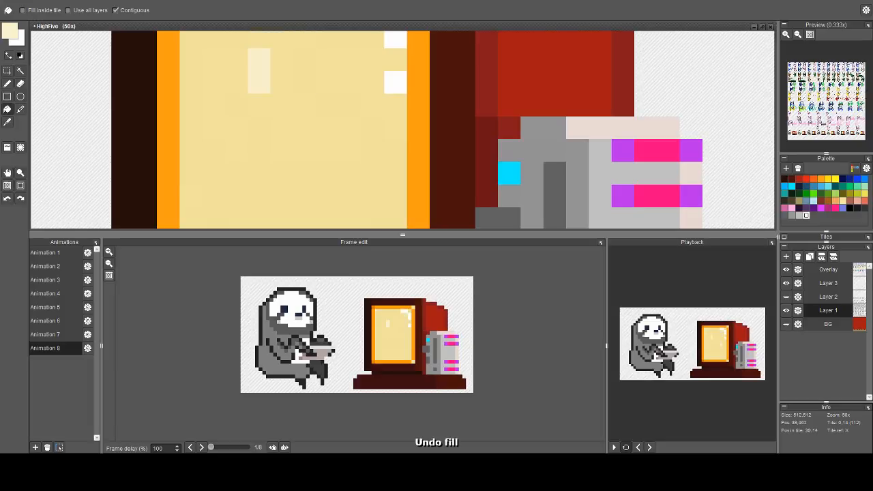
Try the lighter cream fill on the first frame's monitor screen with contiguous filling turned off, and undo it
click(115, 10)
click(278, 129)
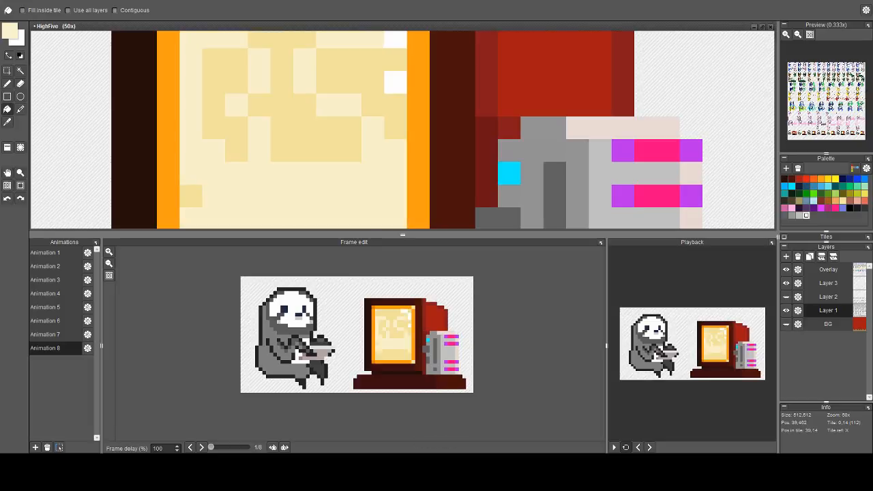
click(281, 105)
scroll(335, 130, down, 2)
key(ctrl+z)
key(ctrl+z)
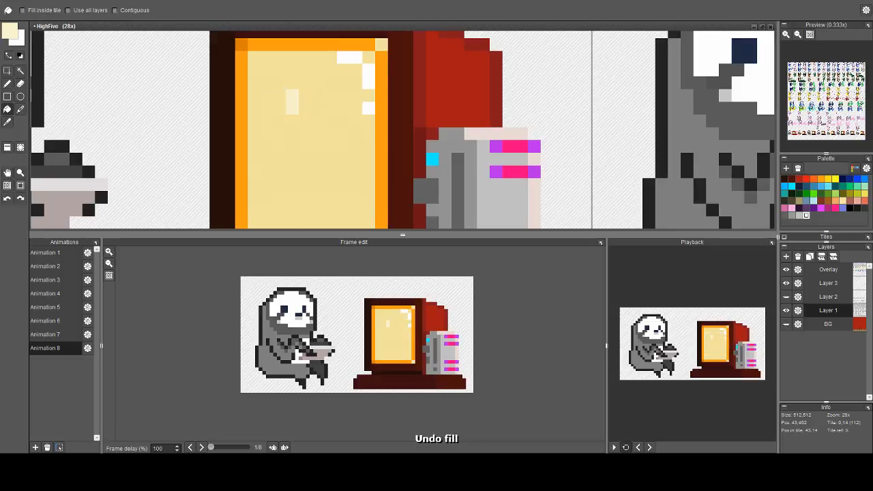
key(ctrl+z)
key(ctrl+z)
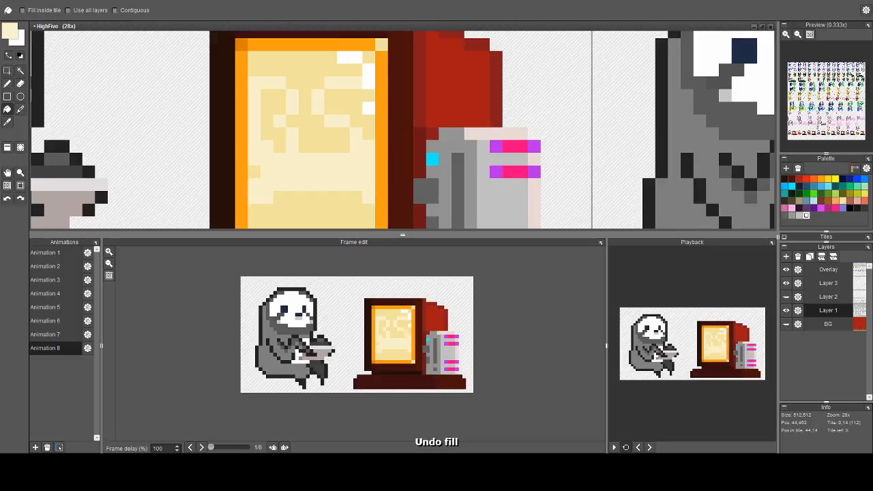
Pick the cream #f1e29d from the first frame's monitor screen and fill the mismatched patches with it
right_click(334, 145)
click(332, 160)
scroll(345, 144, down, 3)
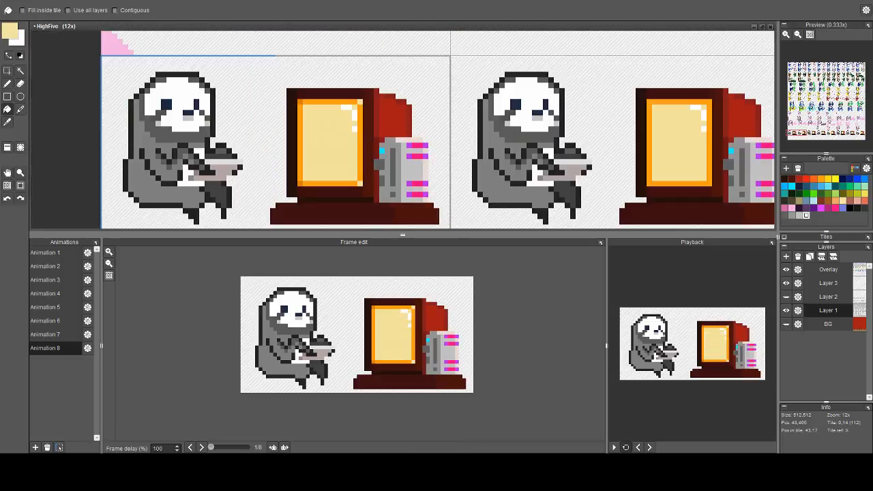
Set the foreground colour to a slightly lighter cream from the shading swatches for filling the monitor screens
drag(350, 145, 260, 136)
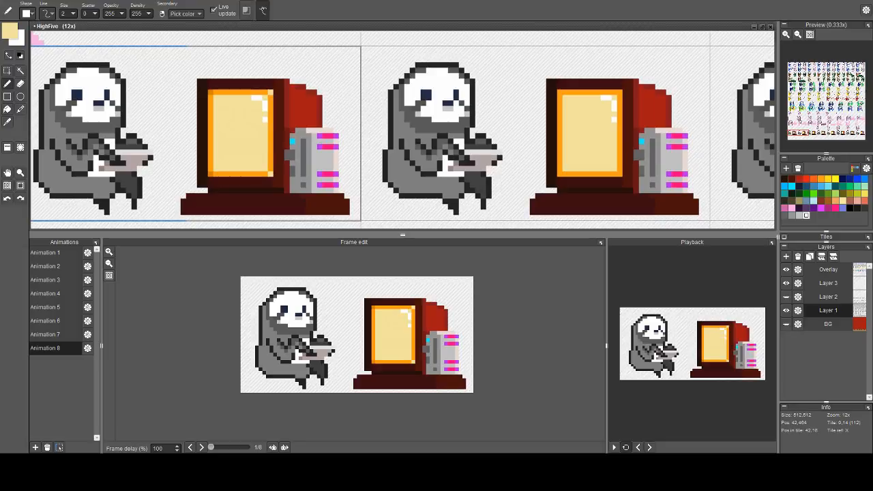
scroll(399, 60, down, 5)
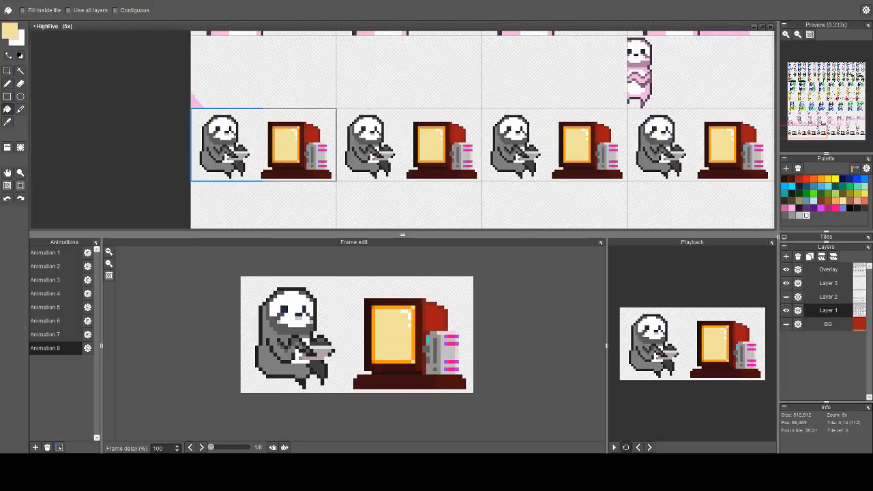
key(a)
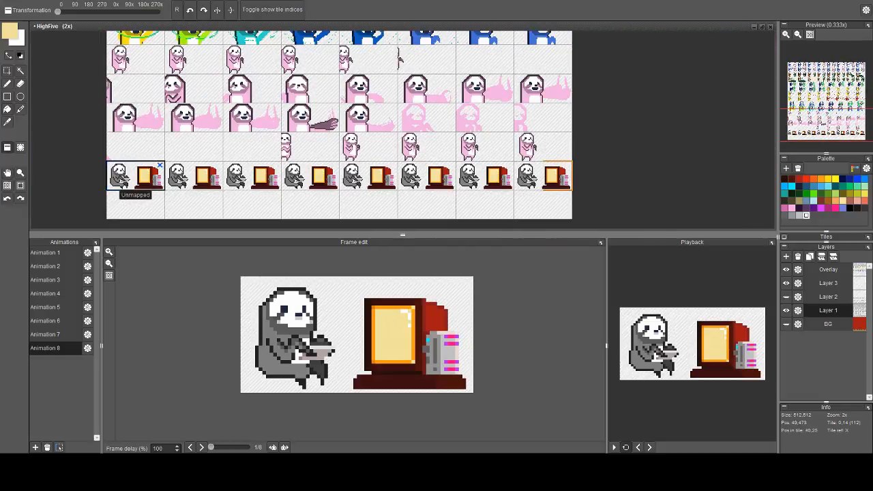
drag(243, 182, 344, 127)
key(f)
scroll(398, 164, up, 4)
key(space)
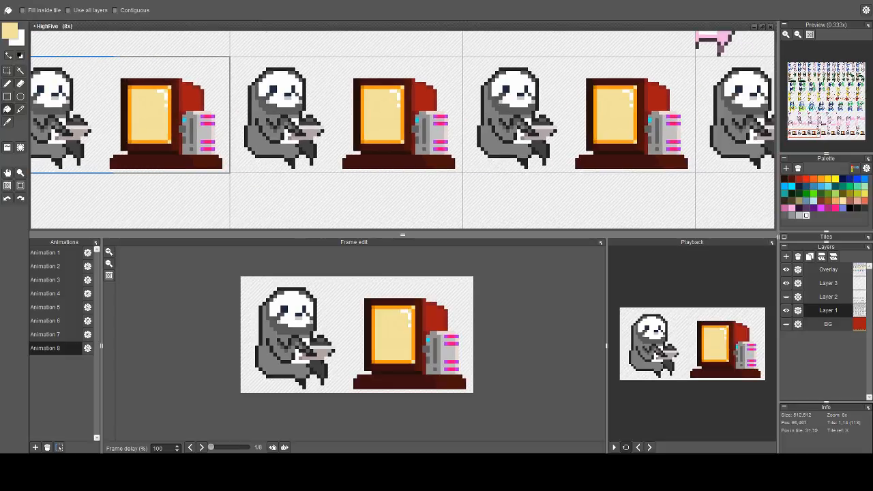
click(10, 31)
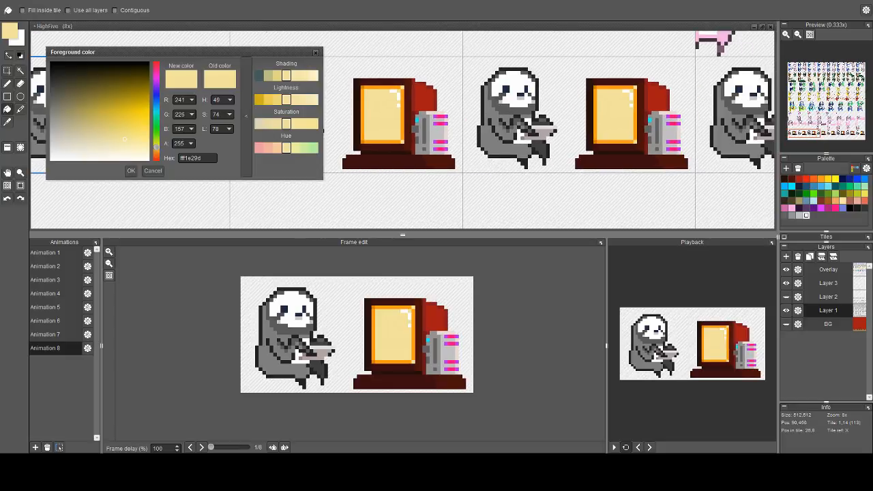
click(305, 76)
click(131, 172)
Fill the monitor screens along the row of sloth frames with the slightly lighter cream
key(space)
drag(716, 150, 354, 144)
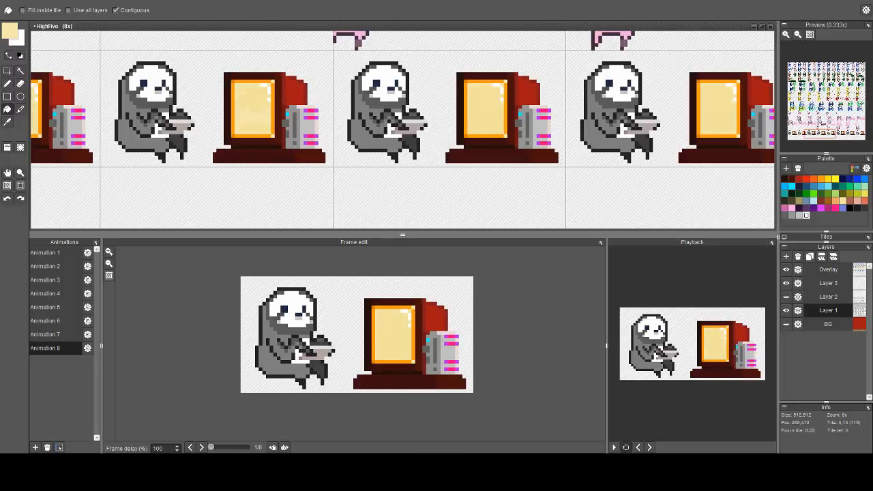
key(space)
drag(720, 118, 276, 125)
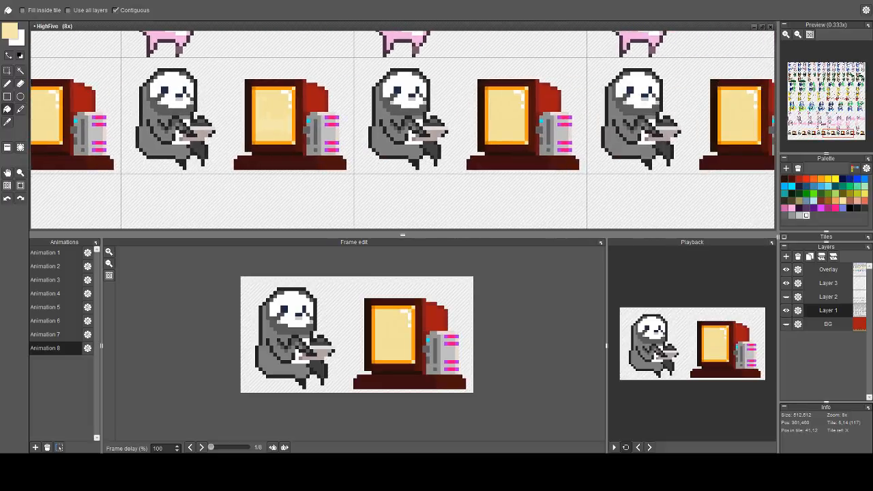
Fill the leftover mismatched cream patches on the sixth frame's monitor screen so it has one even colour
scroll(179, 140, up, 5)
key(space)
drag(510, 104, 469, 146)
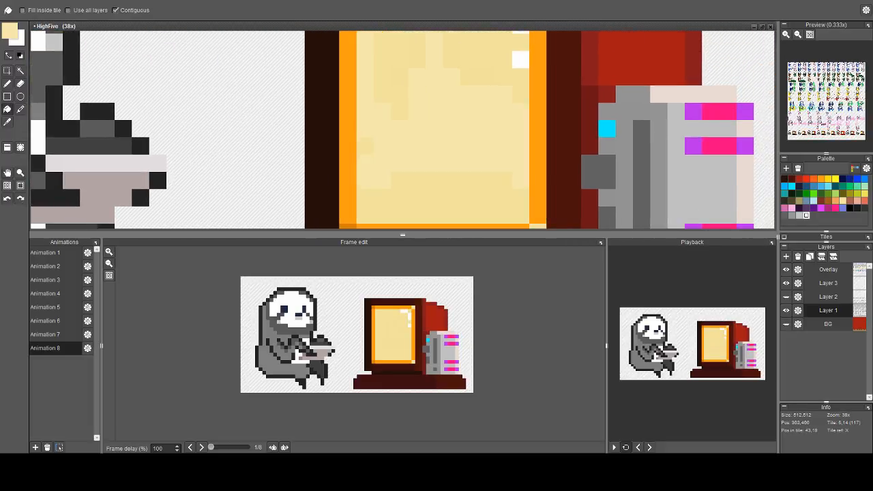
scroll(421, 136, down, 2)
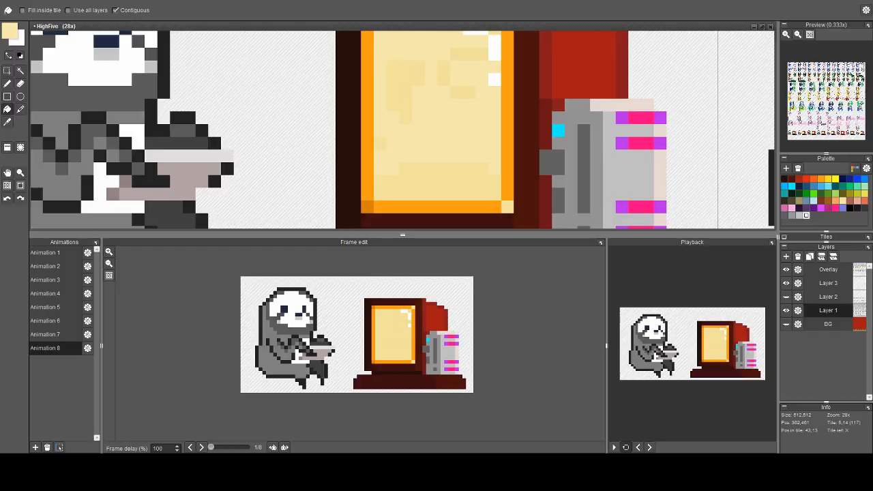
scroll(457, 92, down, 2)
scroll(456, 76, up, 2)
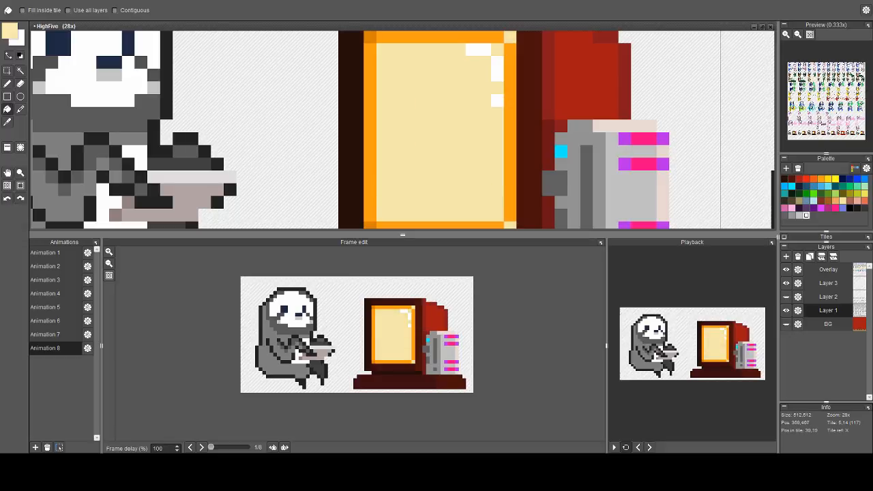
Set the foreground colour to the pale cream #fcf5d4 and switch to the fill tool
scroll(460, 115, down, 5)
key(t)
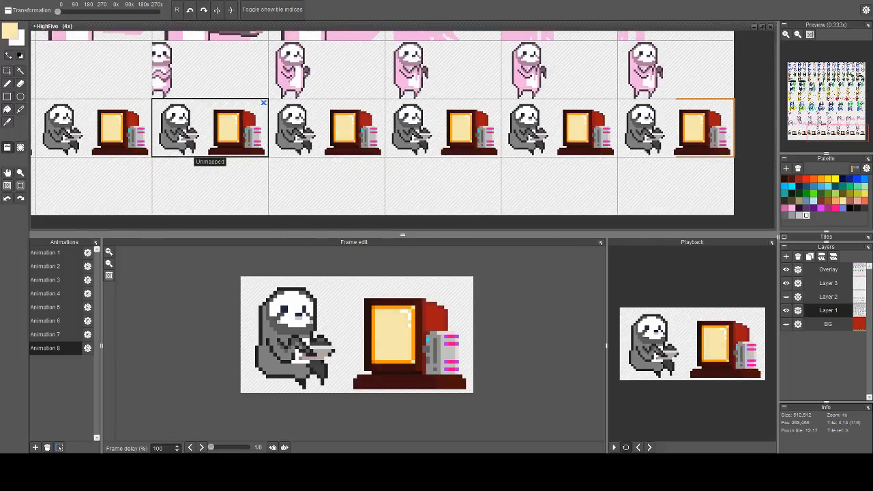
scroll(94, 126, down, 3)
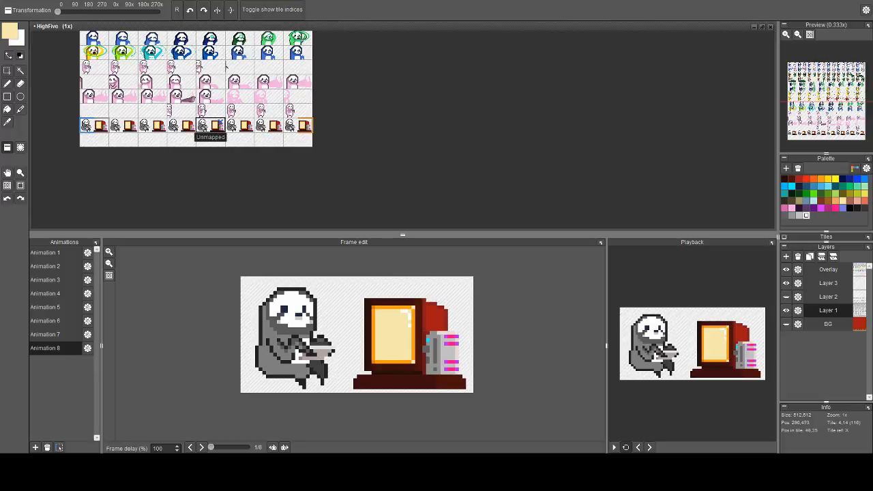
scroll(429, 103, up, 2)
key(b)
scroll(429, 103, up, 5)
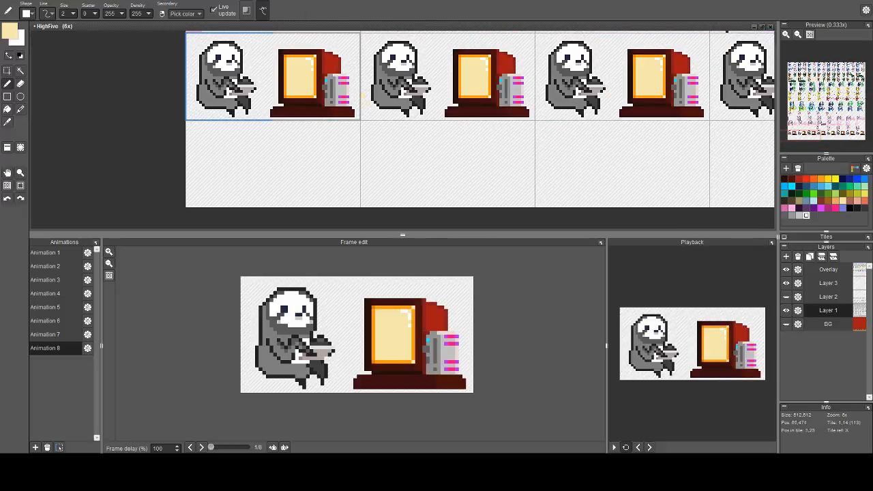
scroll(428, 103, down, 4)
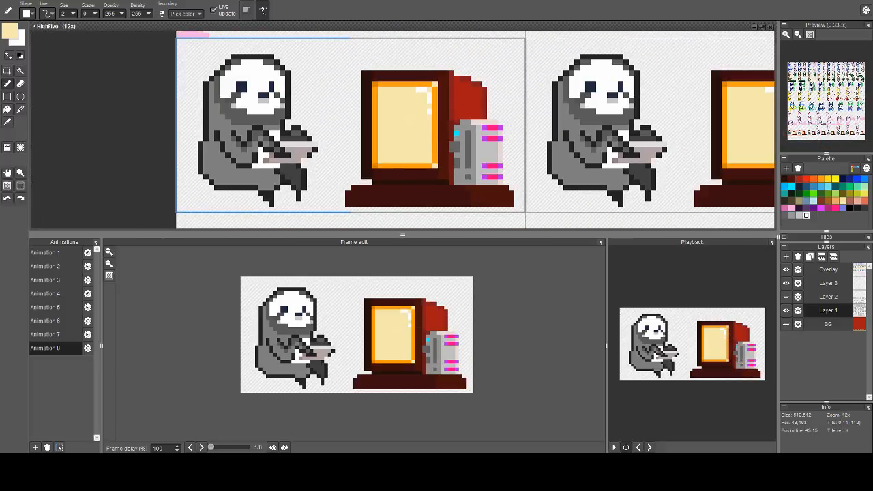
key(c)
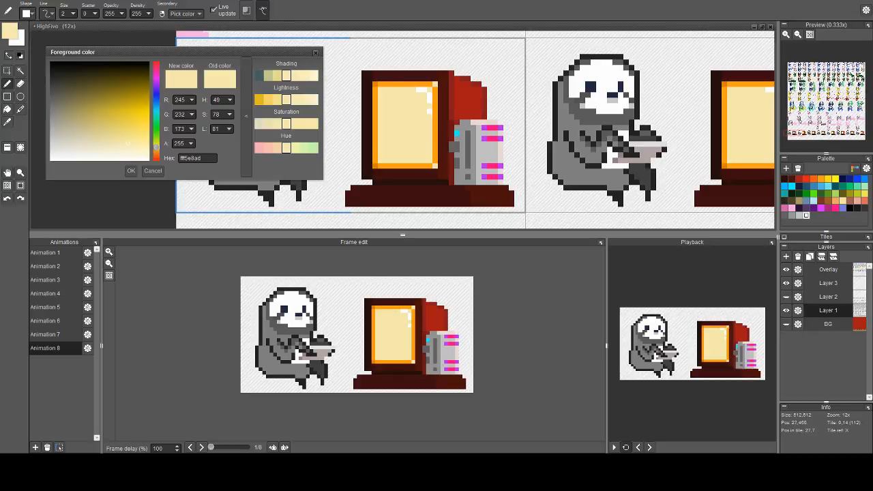
click(135, 152)
drag(501, 41, 216, 47)
key(f)
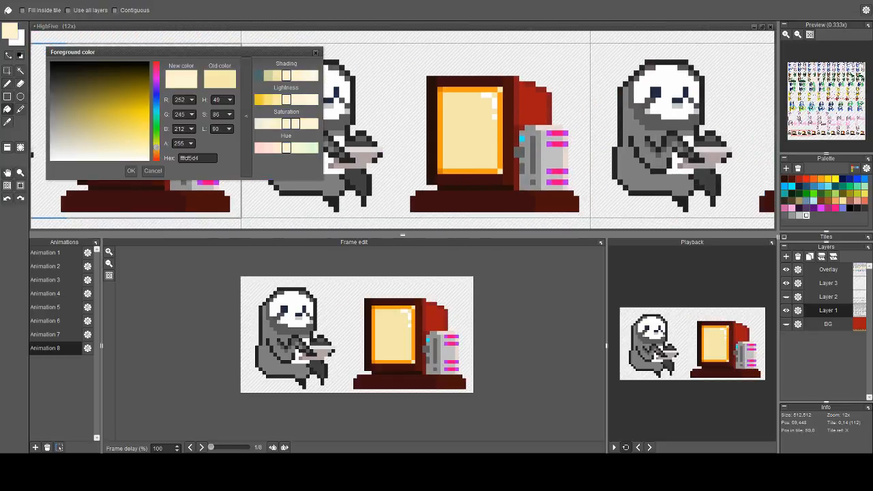
key(Return)
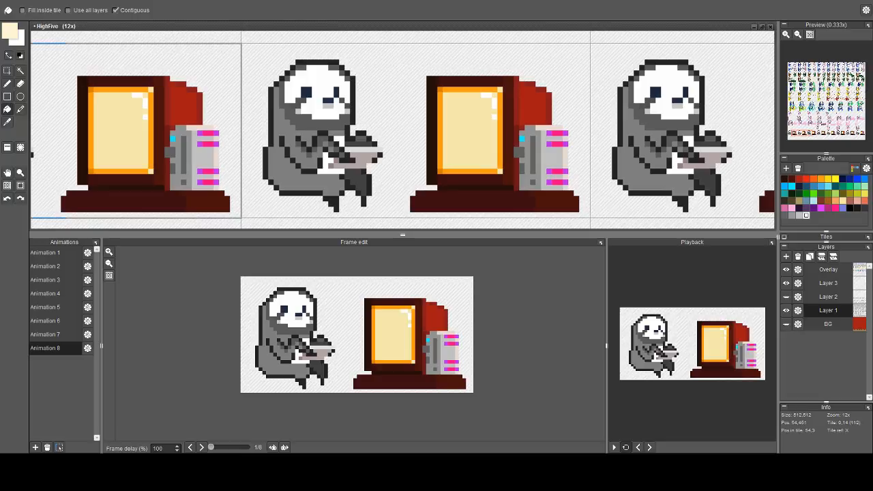
Fill the monitor screens of the second, fourth, sixth and eighth frames with the pale cream, leaving the frames between them alone
scroll(88, 81, down, 2)
drag(499, 138, 278, 131)
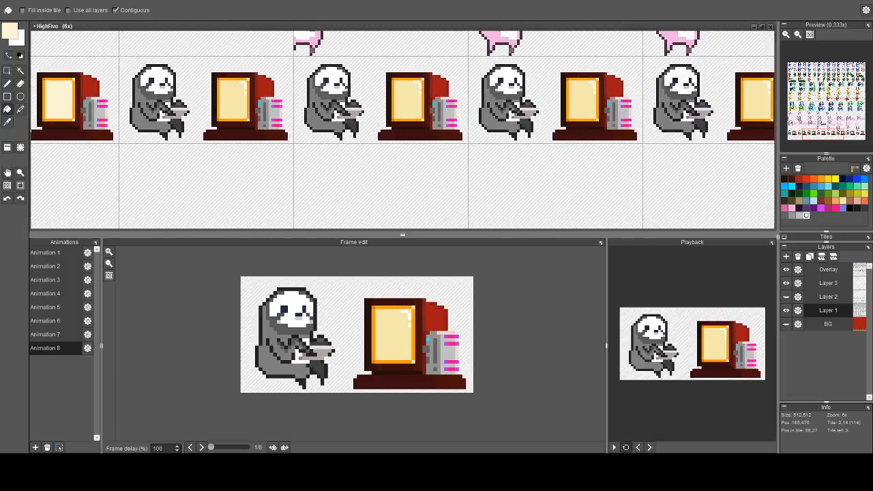
click(412, 101)
drag(618, 112, 281, 119)
click(420, 107)
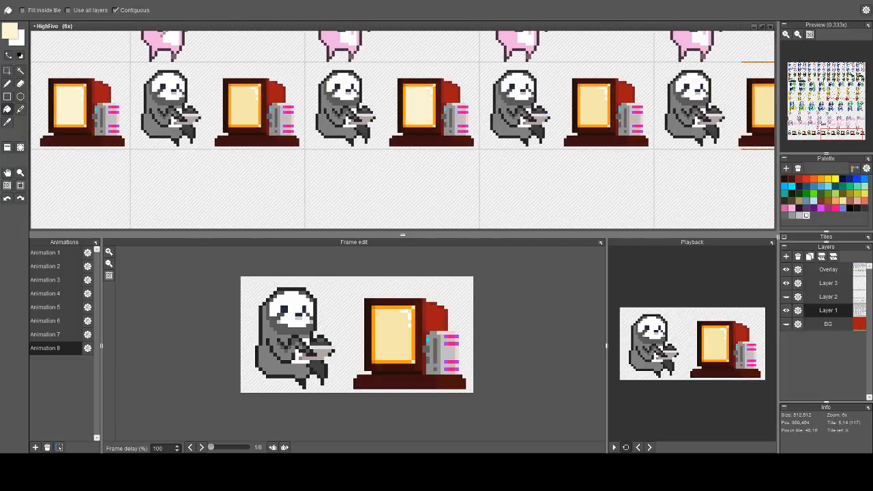
drag(561, 143, 280, 147)
click(488, 117)
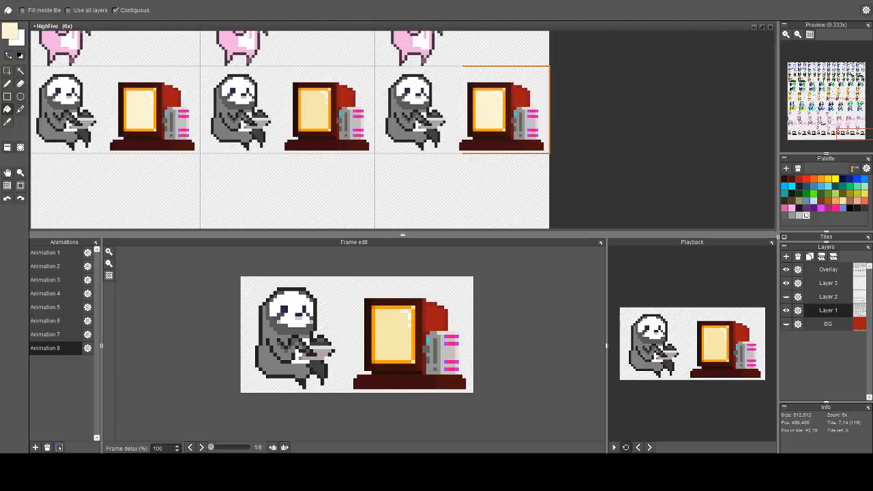
Play the sloth animation enlarged to check the monitor flicker, and return to the first frame
scroll(701, 323, up, 3)
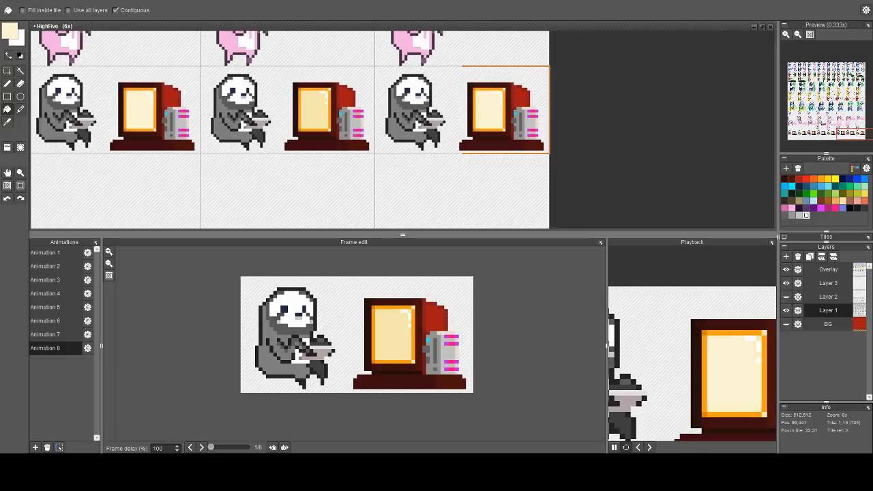
scroll(294, 109, down, 1)
drag(293, 109, 594, 93)
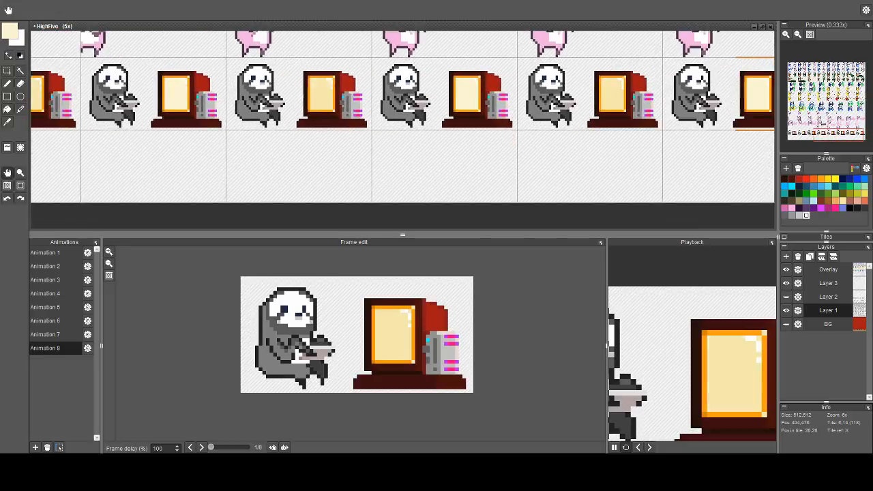
drag(234, 86, 596, 101)
drag(170, 122, 509, 122)
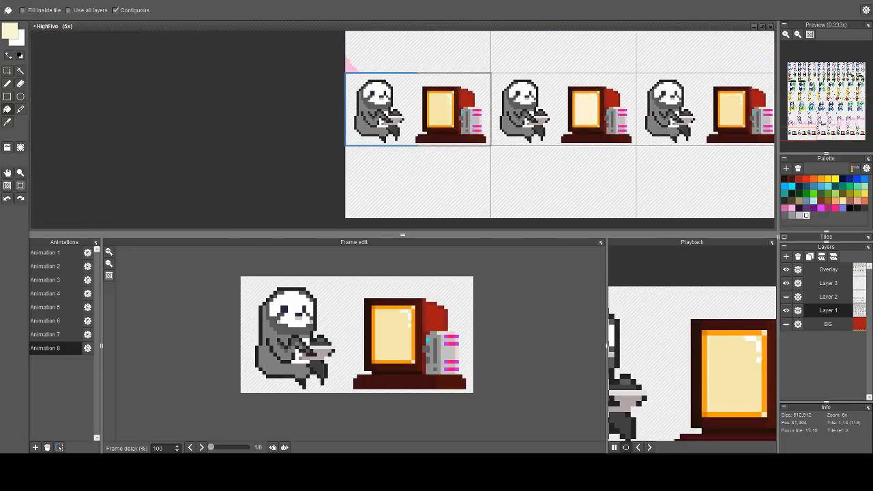
scroll(437, 116, up, 4)
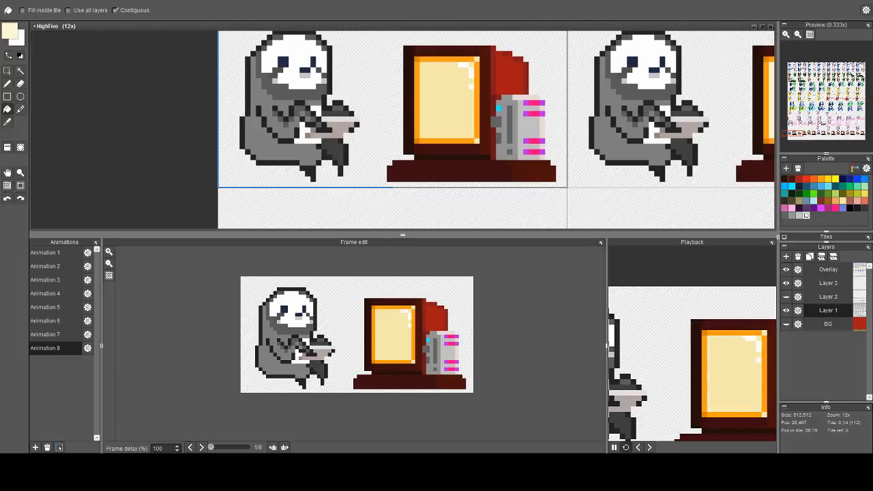
Switch to the pencil and sample the grey fur colour from the first frame's sloth
drag(308, 69, 343, 91)
key(b)
right_click(287, 111)
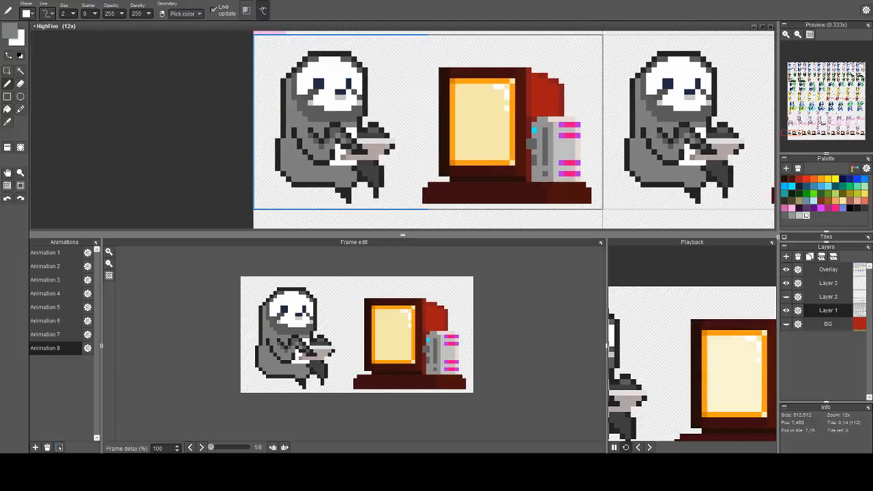
click(10, 31)
click(406, 138)
right_click(314, 116)
Lighten the darker fur grey #5b5b5b to #6b6b6b for the second frame's sloth and set the pencil size to 1
drag(687, 147, 429, 159)
scroll(512, 140, up, 1)
click(10, 31)
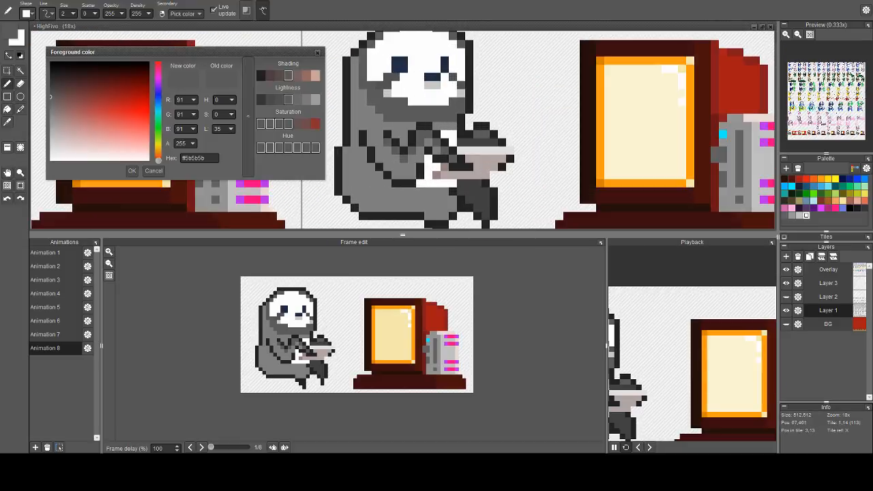
click(297, 99)
click(278, 100)
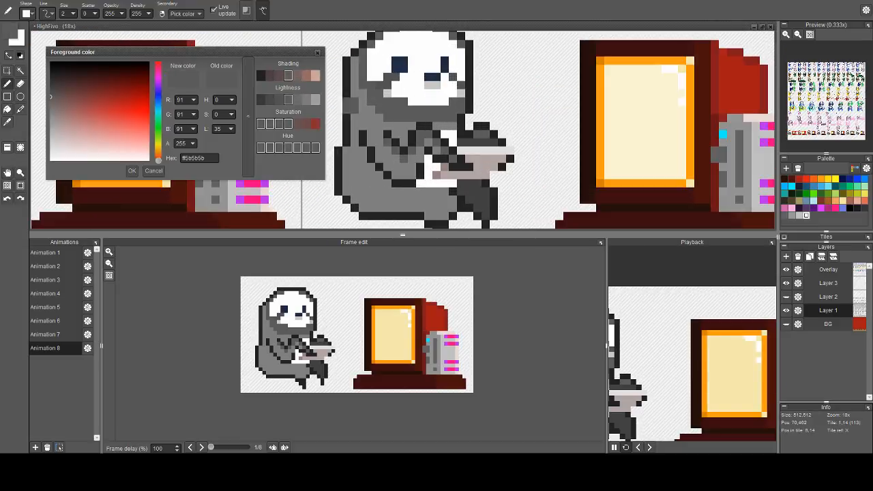
click(297, 99)
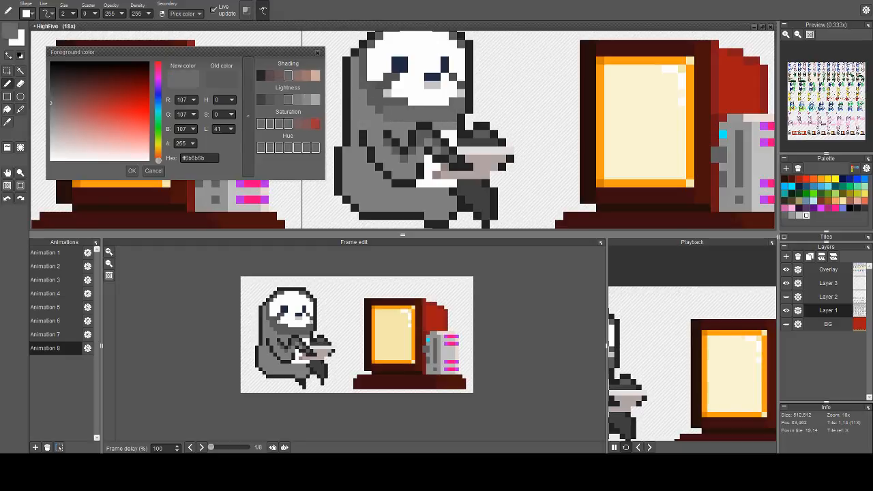
key(1)
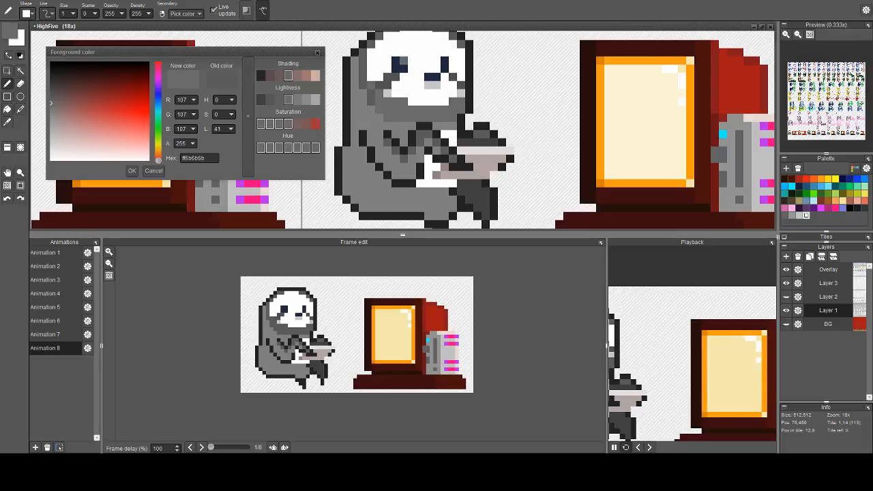
Add a lighter navy #2e3c5e highlight pixel to each eye of the second frame's sloth
right_click(403, 69)
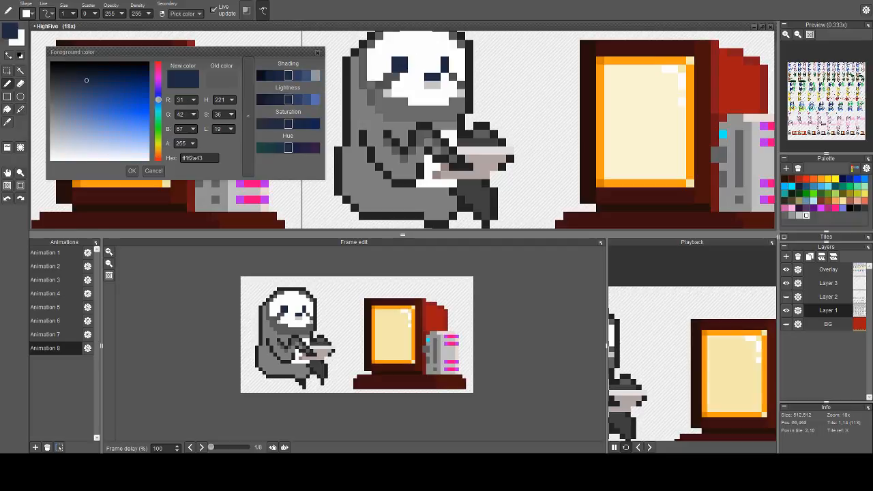
click(306, 76)
key(Return)
click(403, 60)
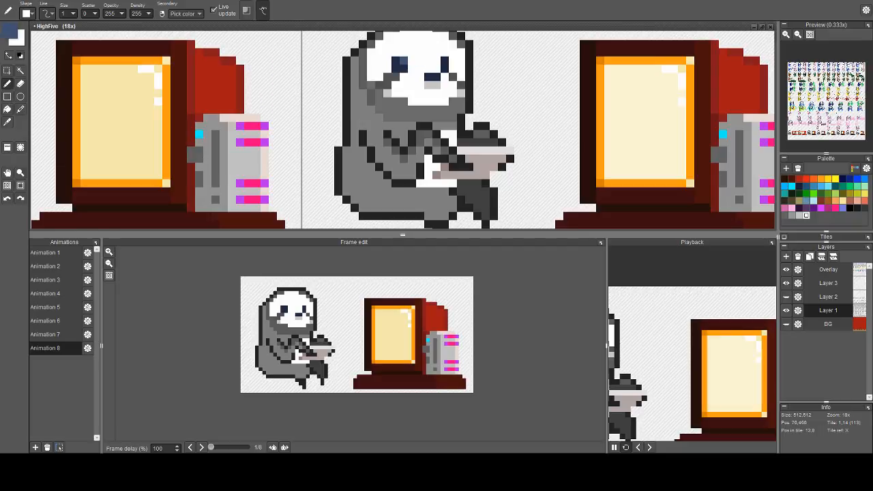
click(445, 60)
Lighten the dark facial grey to #626262 and highlight the nose with navy #2e3c5e on the second frame's sloth
right_click(380, 93)
key(c)
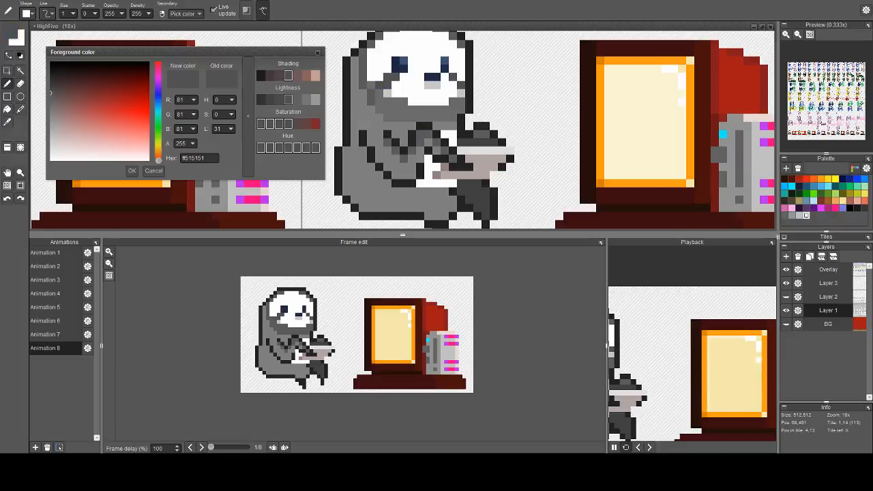
click(297, 100)
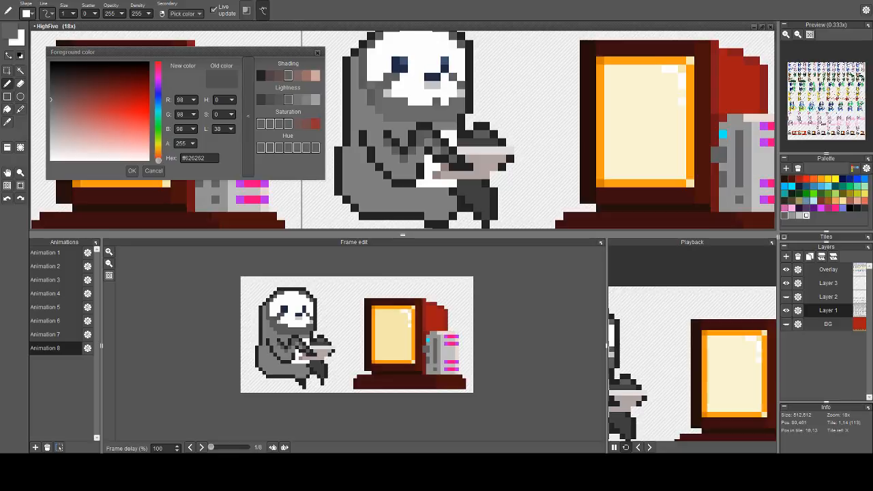
right_click(436, 77)
right_click(404, 67)
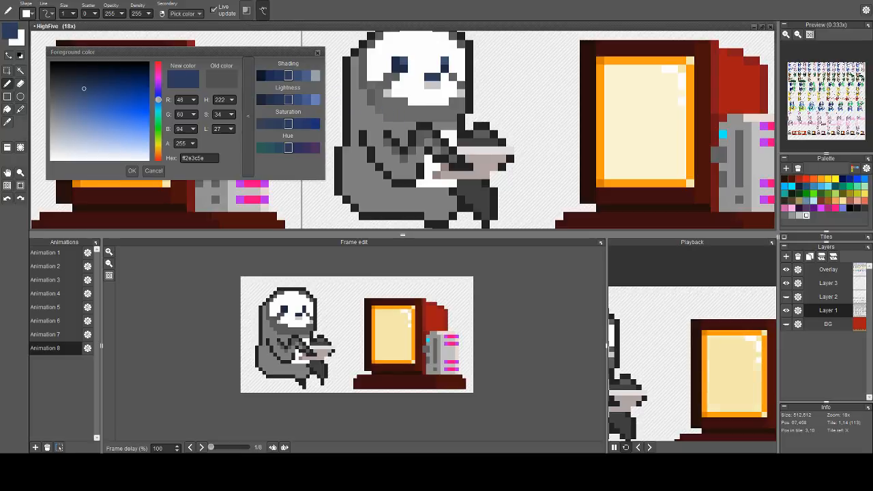
click(132, 170)
Sample the main body fur of the second frame's sloth and set the foreground colour to the lighter grey #8c8c8c
drag(419, 150, 367, 127)
right_click(327, 112)
click(10, 31)
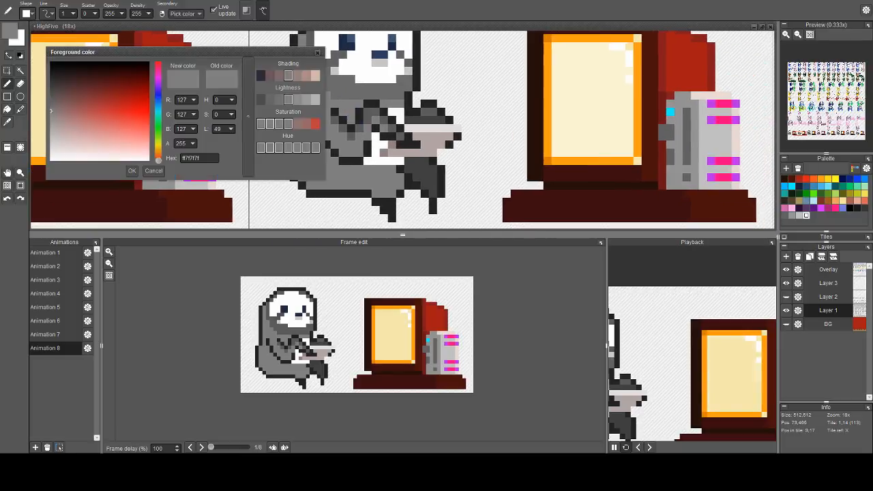
click(297, 100)
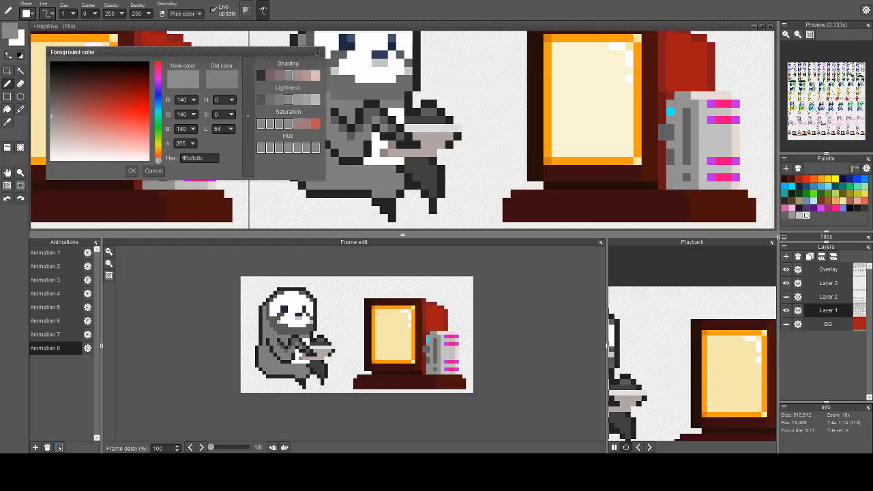
click(132, 171)
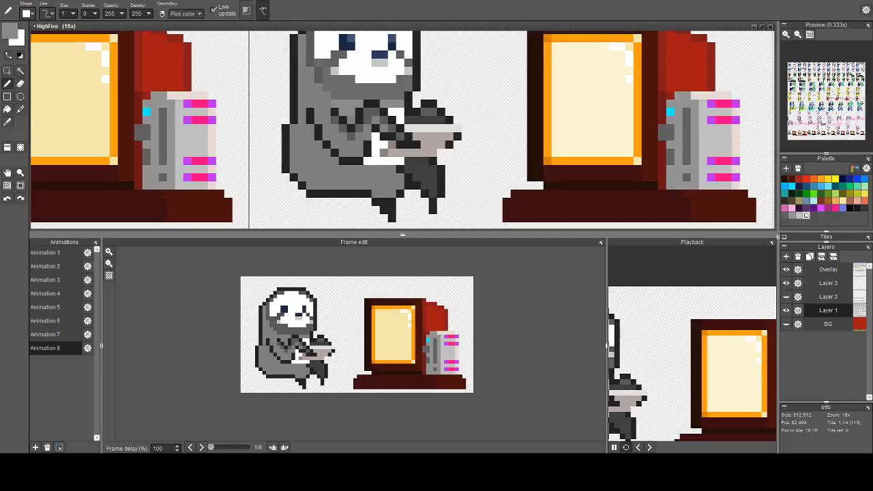
scroll(656, 327, down, 2)
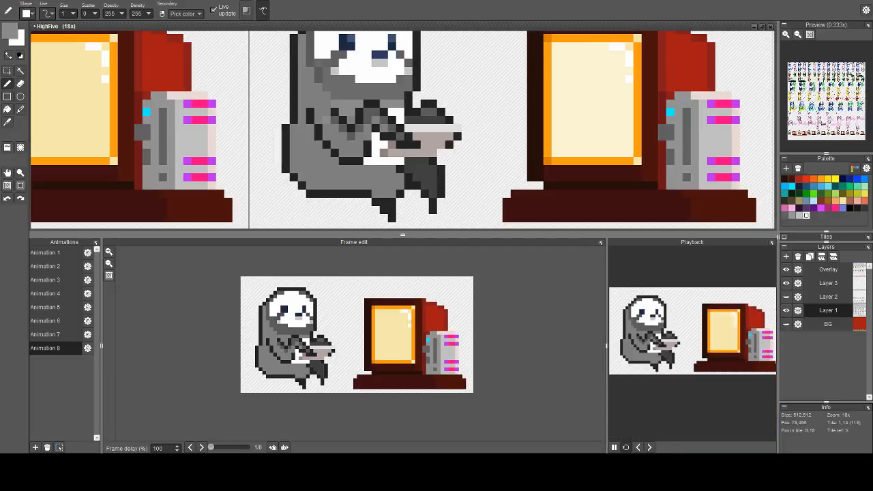
Set the foreground colour to the mid grey #6b6b6b for the sloth's darker fur
click(9, 32)
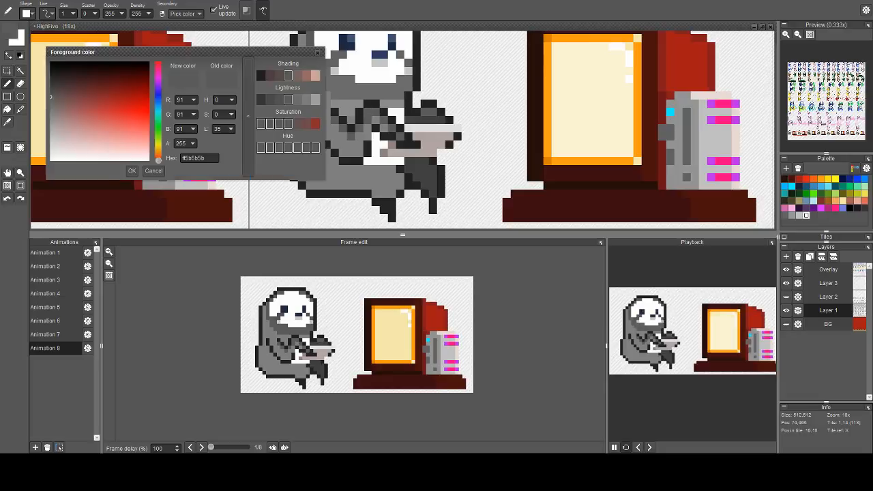
drag(50, 96, 50, 103)
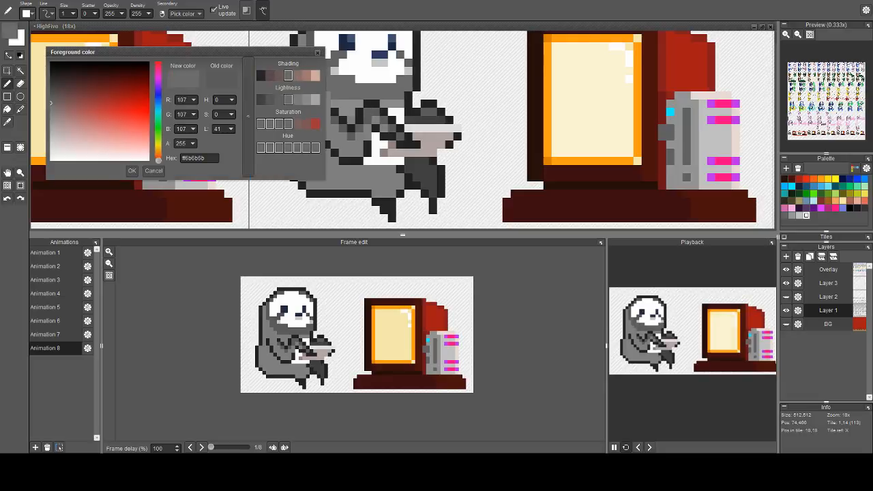
click(132, 171)
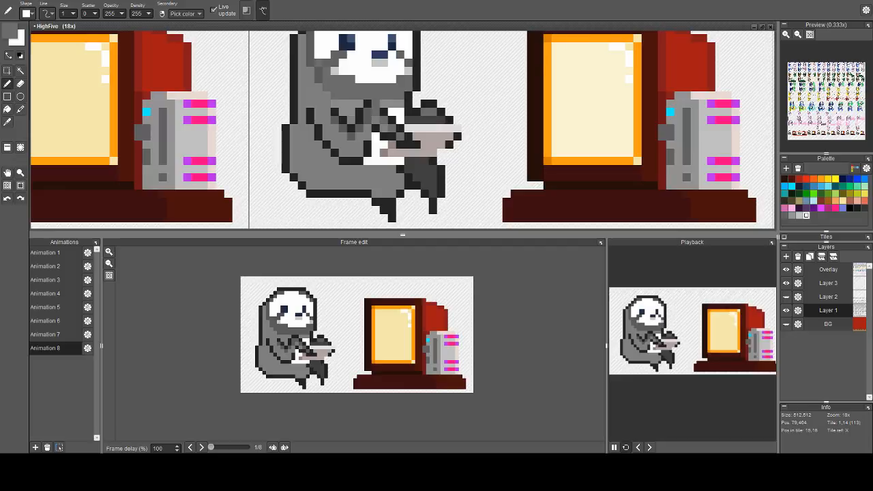
Lighten the dark outline colour to #393939 and recolour the outline along the second frame sloth's forearm with it
right_click(376, 103)
click(10, 31)
click(50, 84)
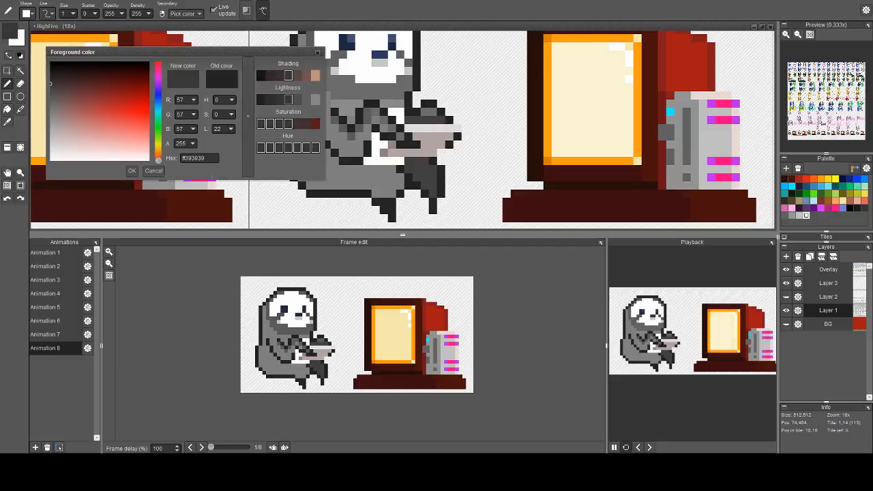
key(Return)
drag(376, 104, 417, 144)
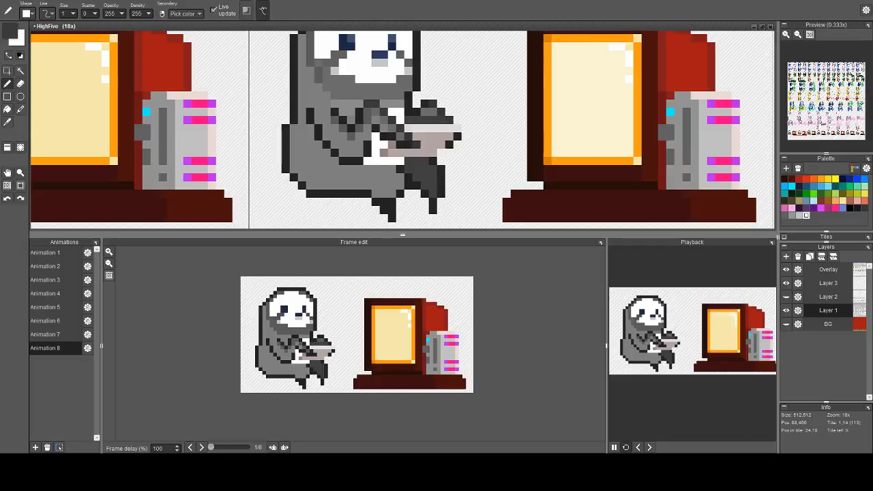
Add #535353 highlight pixels to the dark shape above the tray in the second frame sloth's hands
scroll(360, 204, up, 3)
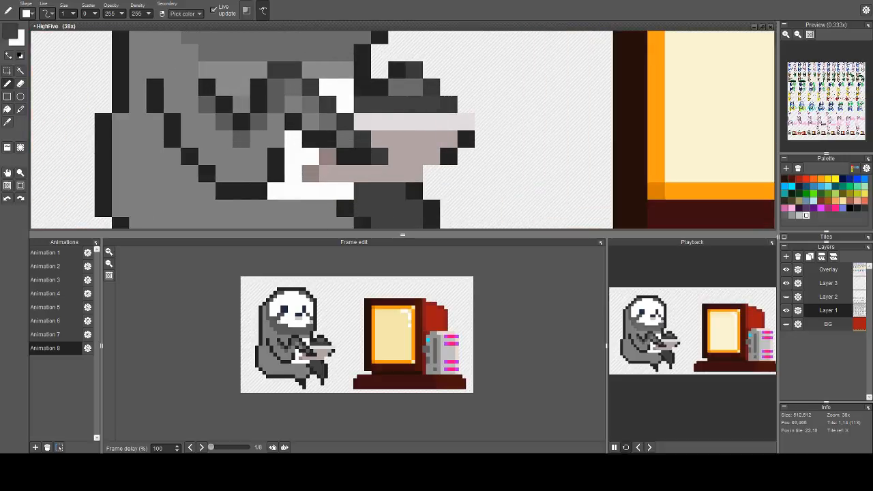
key(c)
click(306, 100)
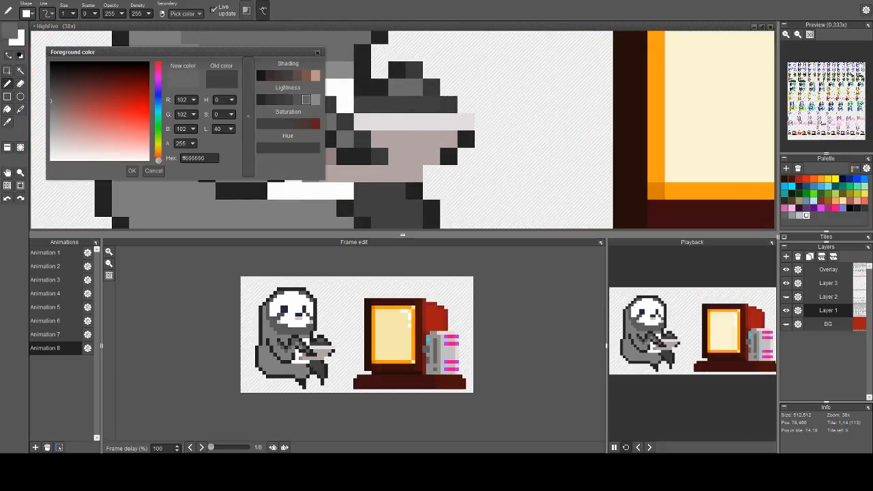
click(297, 100)
drag(431, 104, 414, 104)
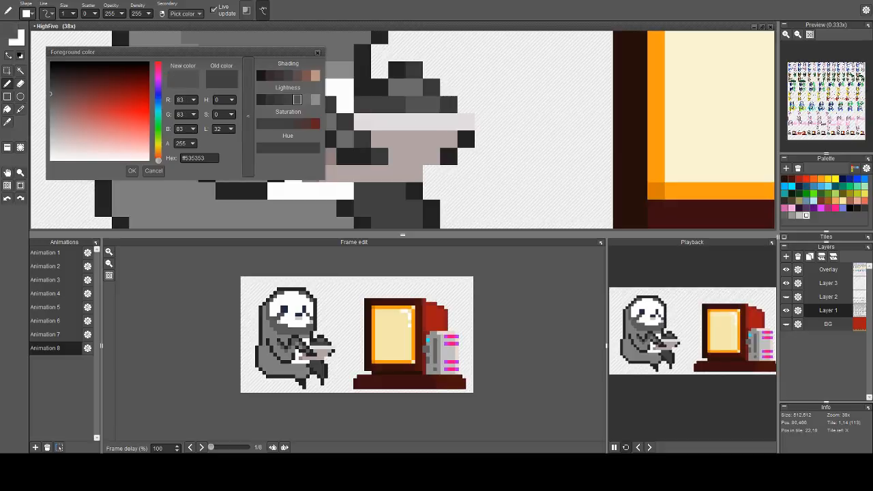
right_click(448, 104)
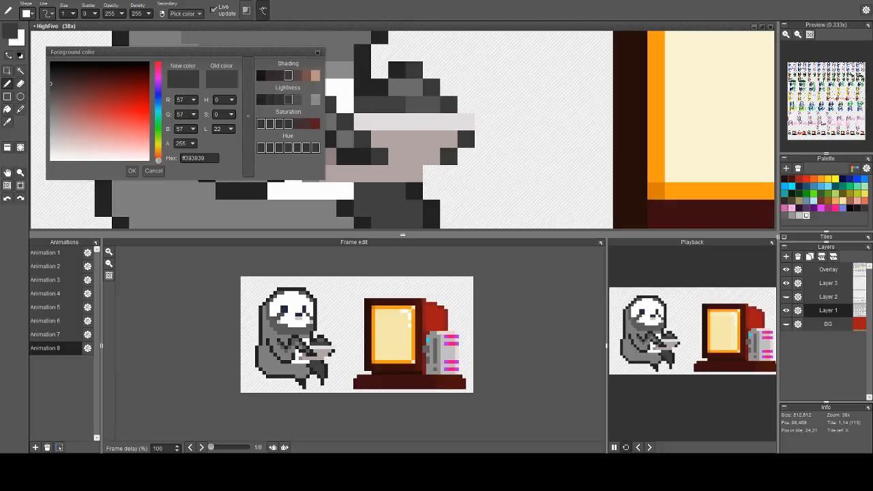
click(317, 52)
Lighten the fur at the second frame sloth's knee with grey #8c8c8c and set the pencil size to 3
scroll(336, 150, down, 3)
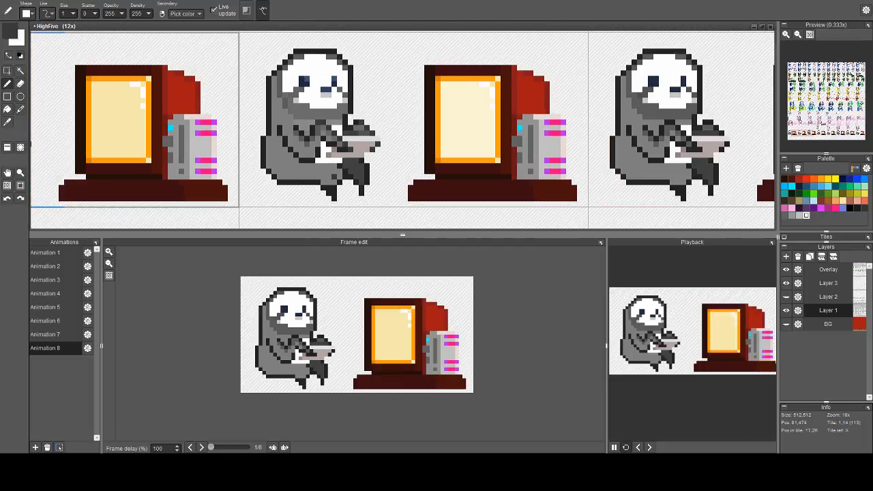
scroll(324, 165, up, 1)
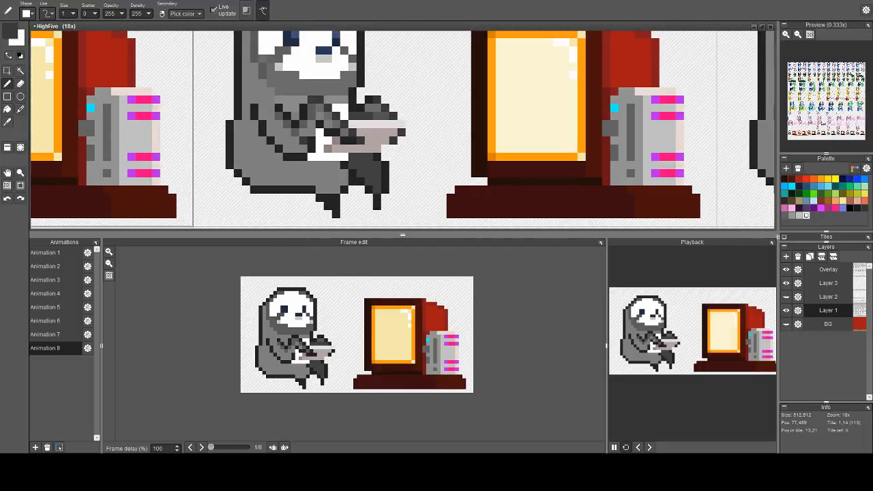
click(10, 31)
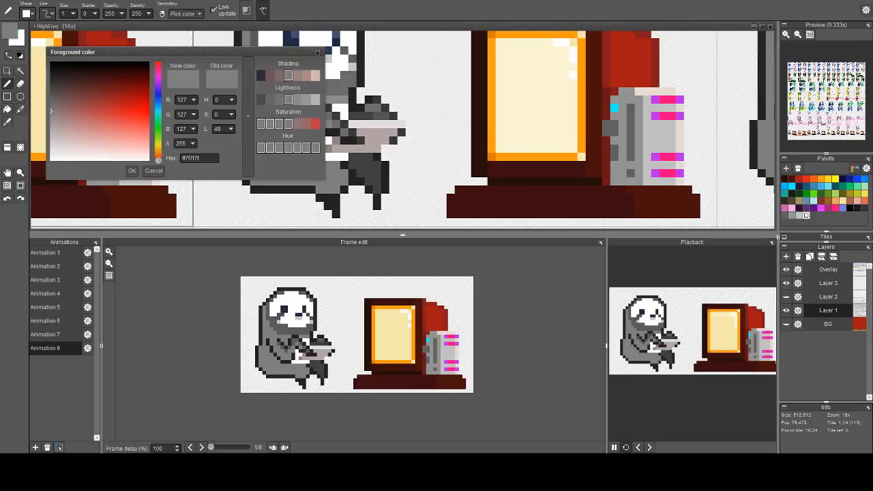
click(298, 100)
click(297, 100)
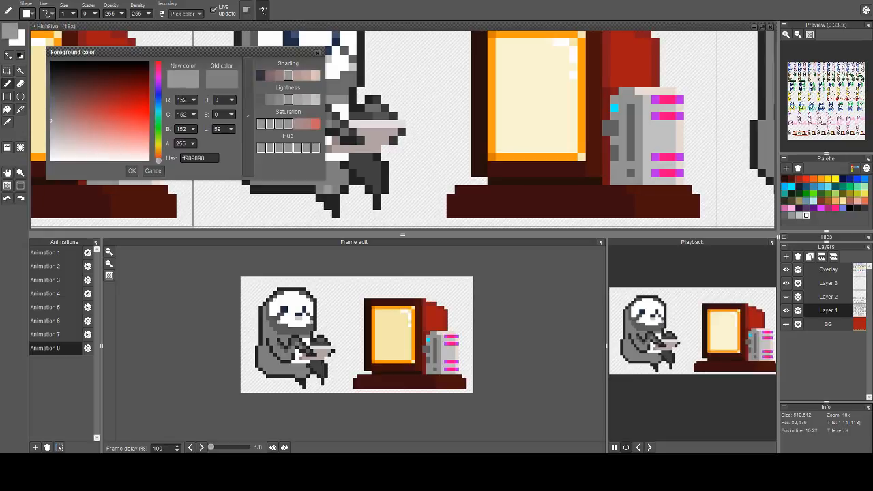
click(270, 100)
click(297, 100)
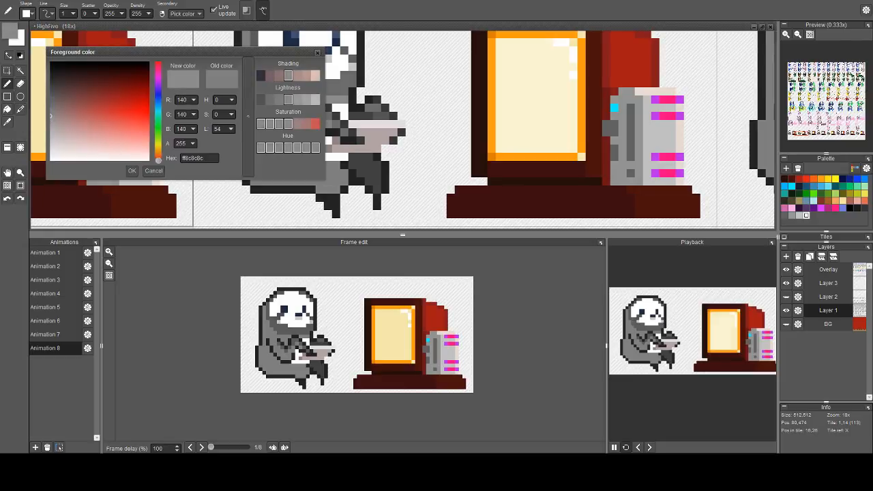
click(317, 52)
key(3)
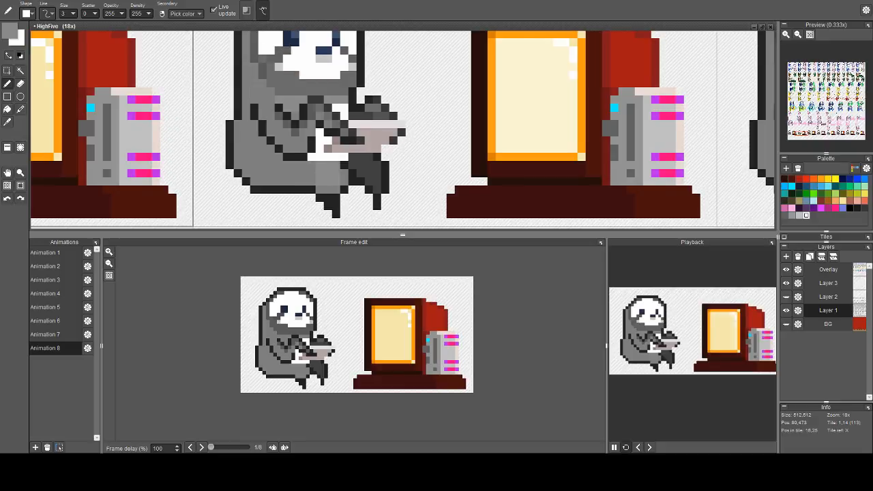
Sample the second frame sloth's dark leg grey #404040, choose a lighter shade, and select the leg's dark fur by colour
right_click(361, 174)
key(c)
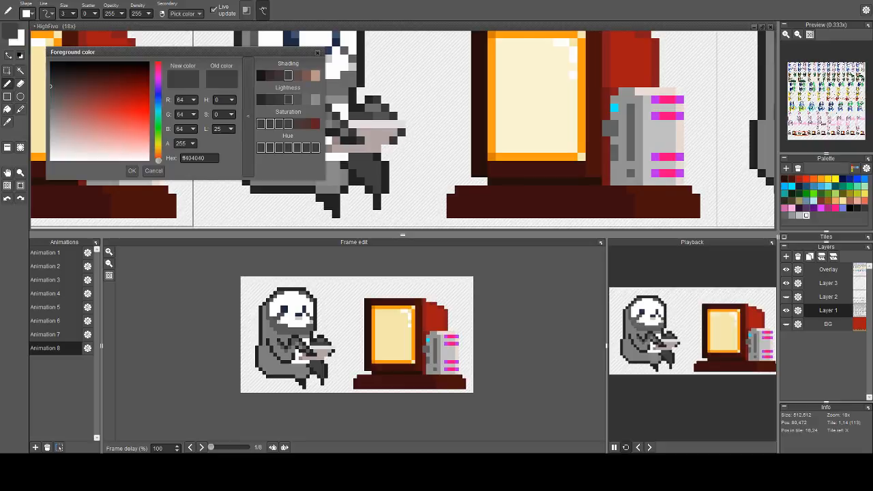
click(297, 100)
click(317, 52)
key(1)
key(w)
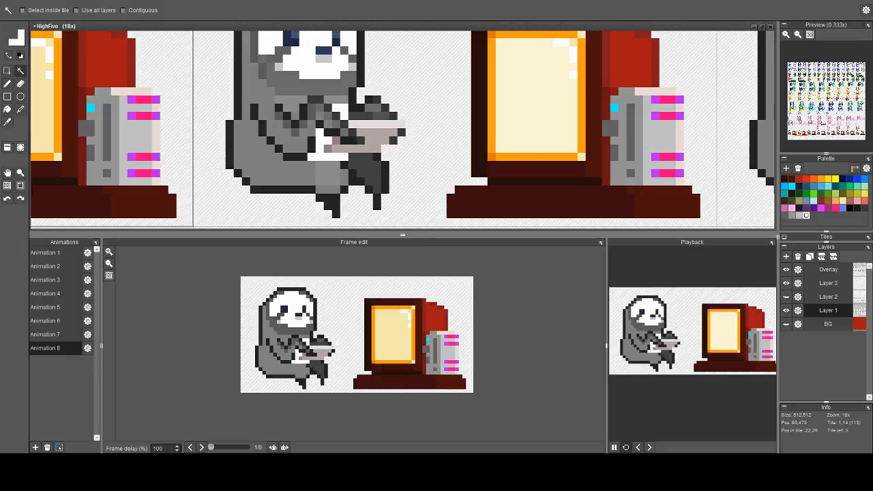
click(377, 165)
key(b)
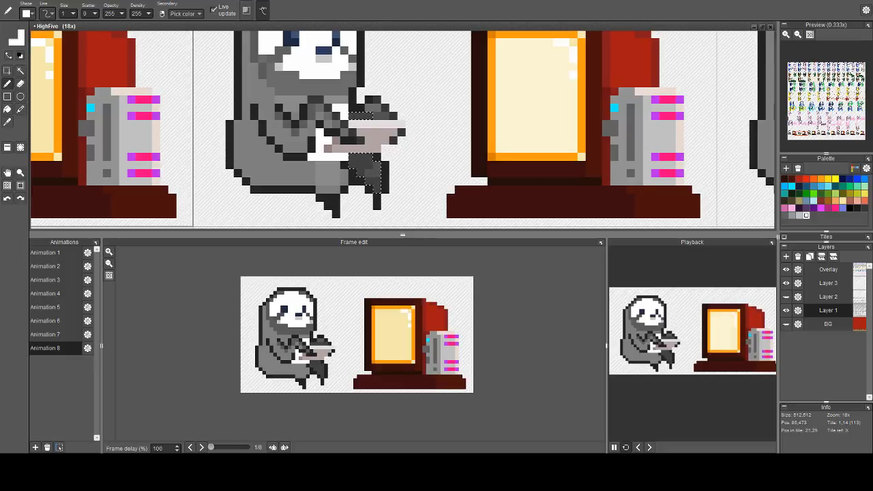
Copy the brightened sloth frame with the tile tool onto the other frames where the monitor glows brighter
scroll(384, 181, down, 3)
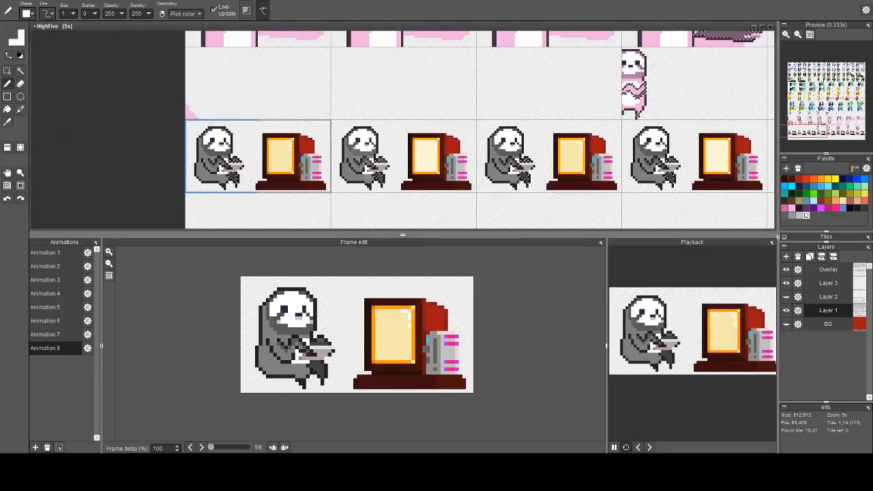
scroll(372, 172, up, 3)
right_click(350, 191)
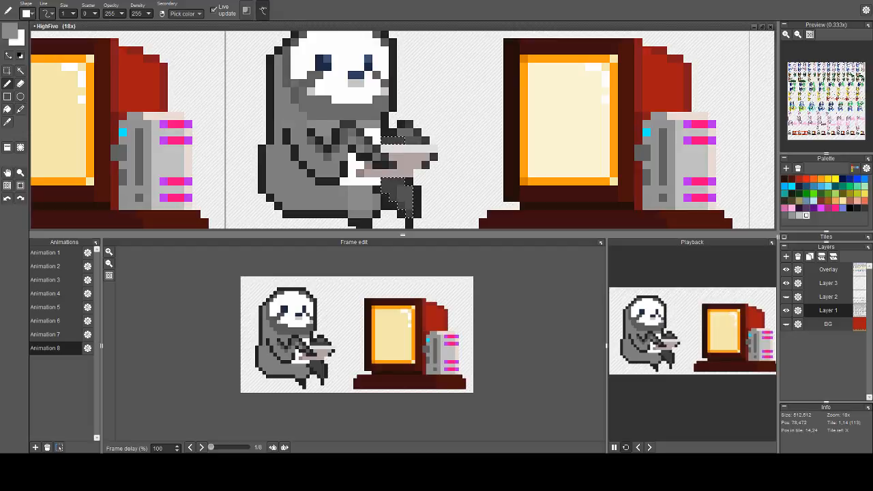
scroll(344, 197, down, 2)
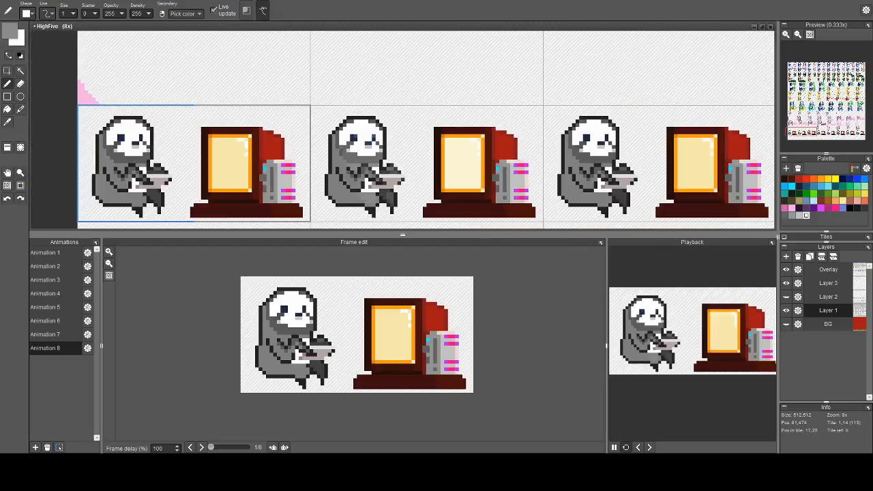
scroll(382, 171, down, 2)
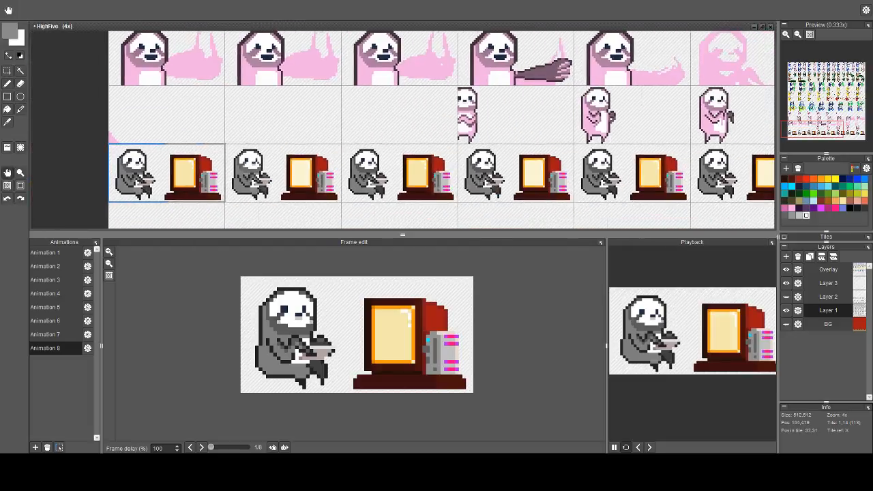
scroll(402, 129, down, 2)
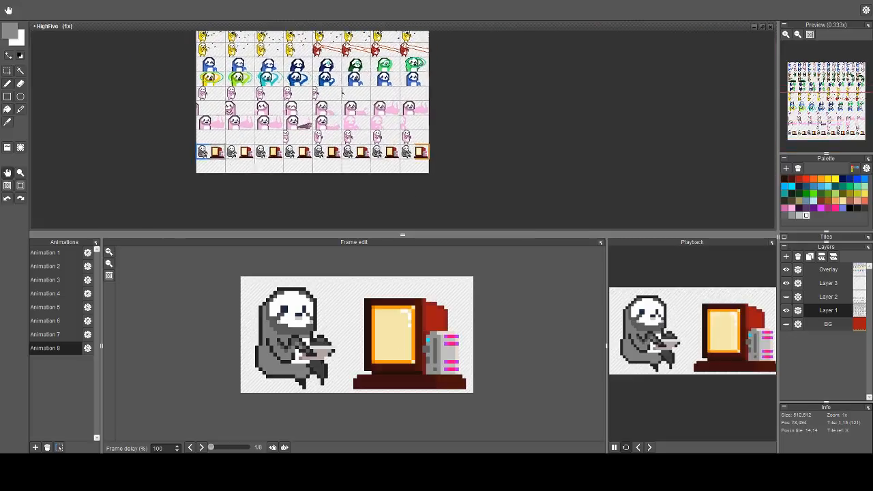
scroll(402, 129, up, 1)
drag(251, 160, 235, 163)
key(a)
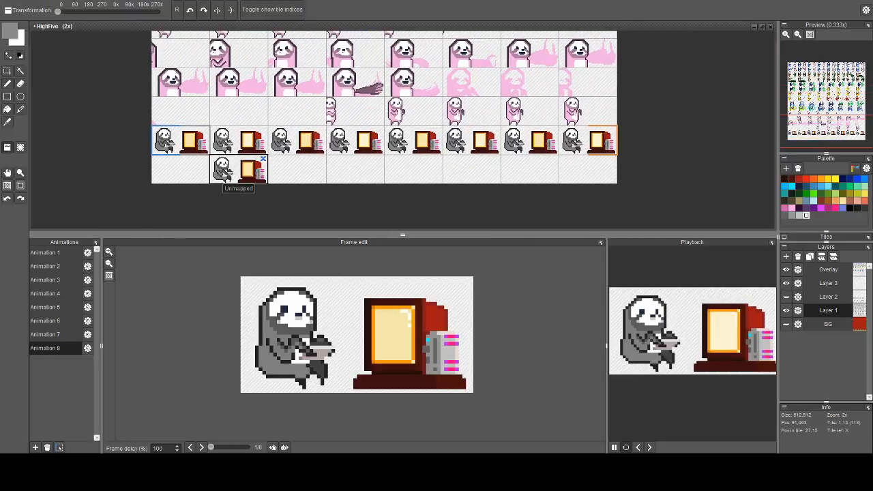
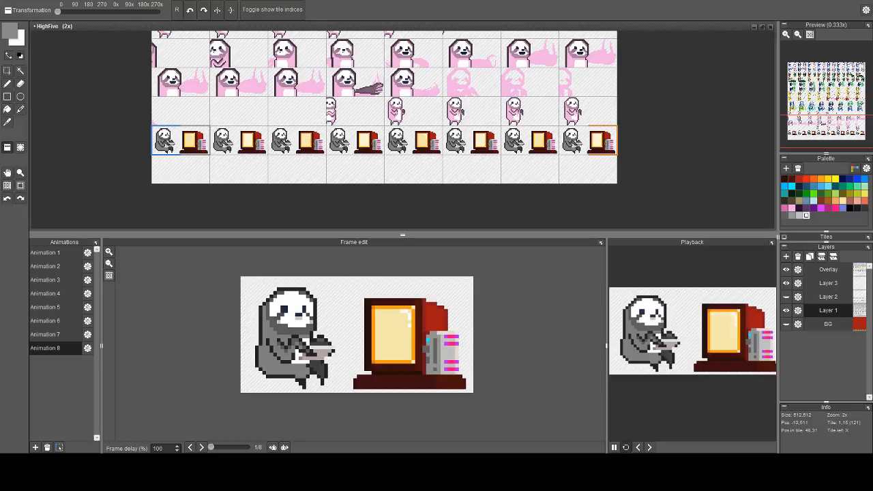
Show the BG layer and the Layer 2 couch again behind the sloth frames
key(b)
drag(219, 126, 346, 103)
scroll(345, 103, up, 1)
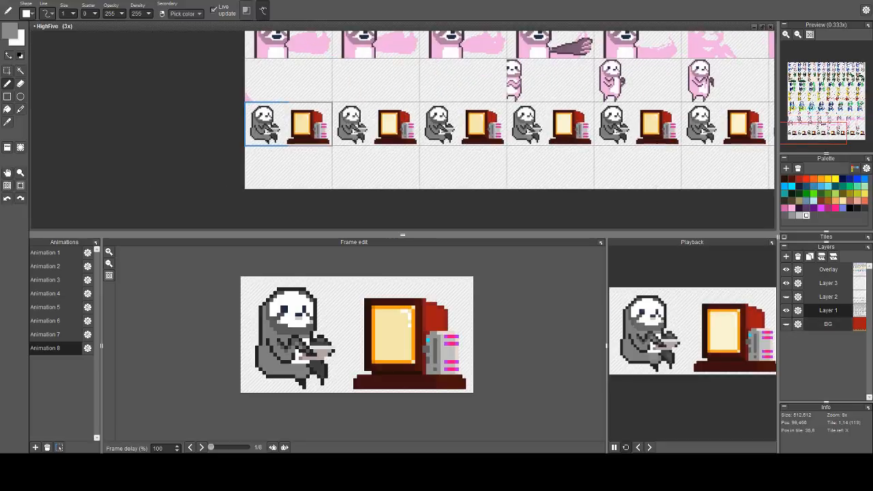
click(786, 324)
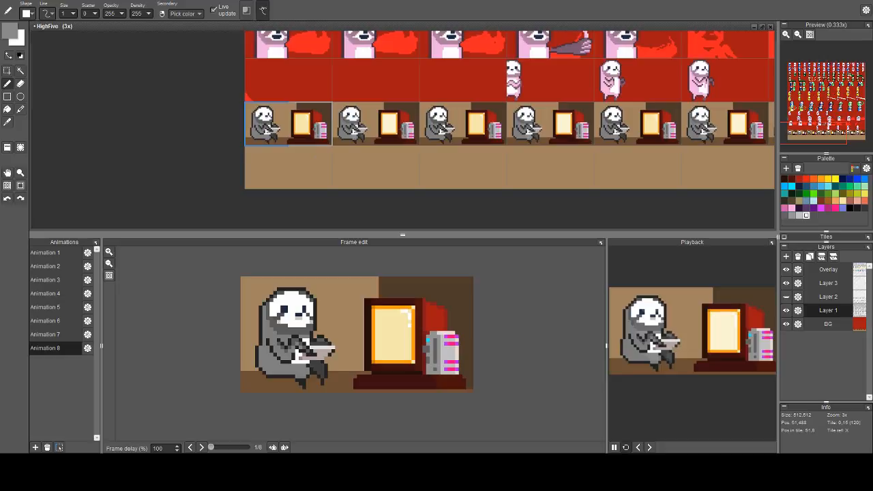
drag(314, 156, 440, 161)
scroll(440, 161, up, 1)
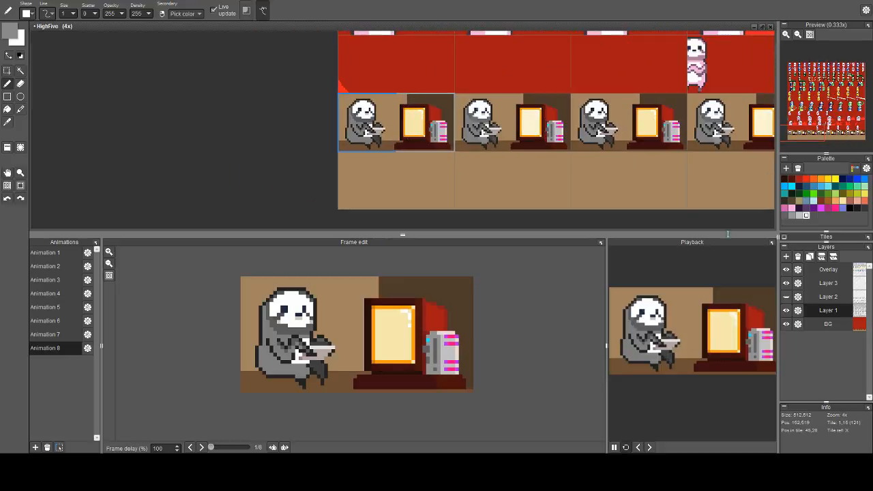
click(785, 296)
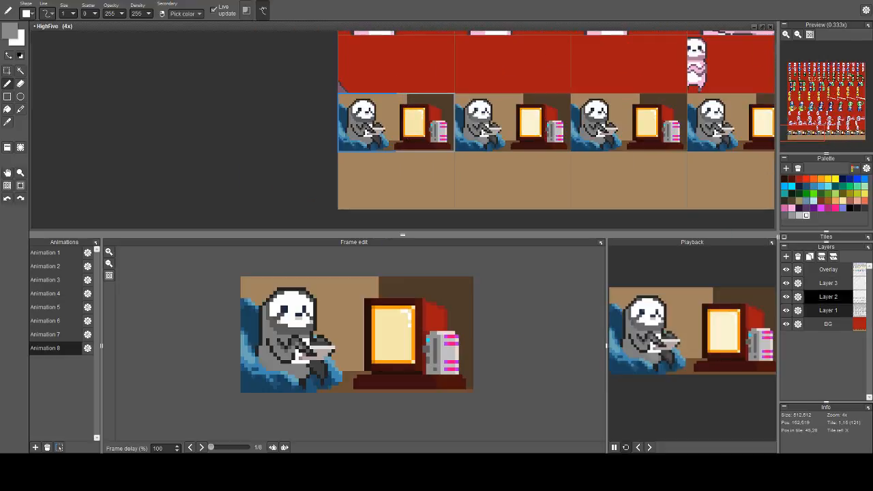
Lighten the couch's pale blue highlight #6da7b7 and recolour the highlight areas of the first frame's couch
scroll(353, 126, up, 4)
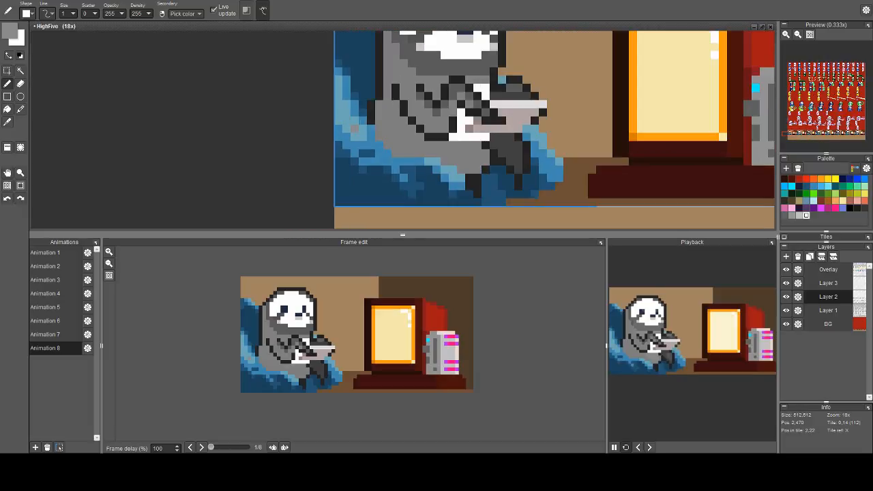
right_click(354, 128)
click(9, 31)
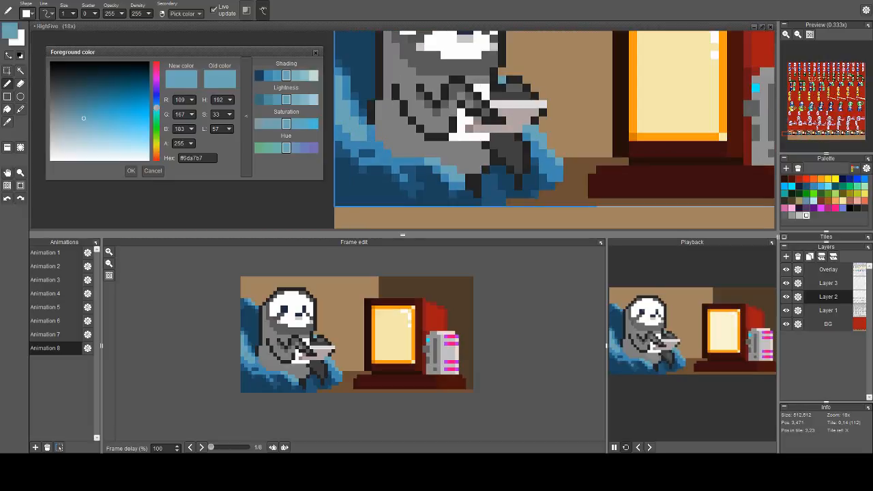
click(315, 52)
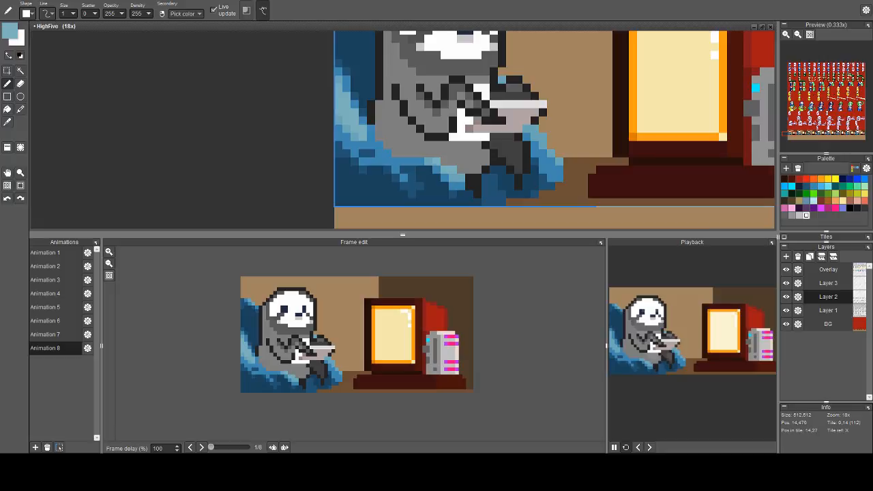
drag(518, 153, 465, 155)
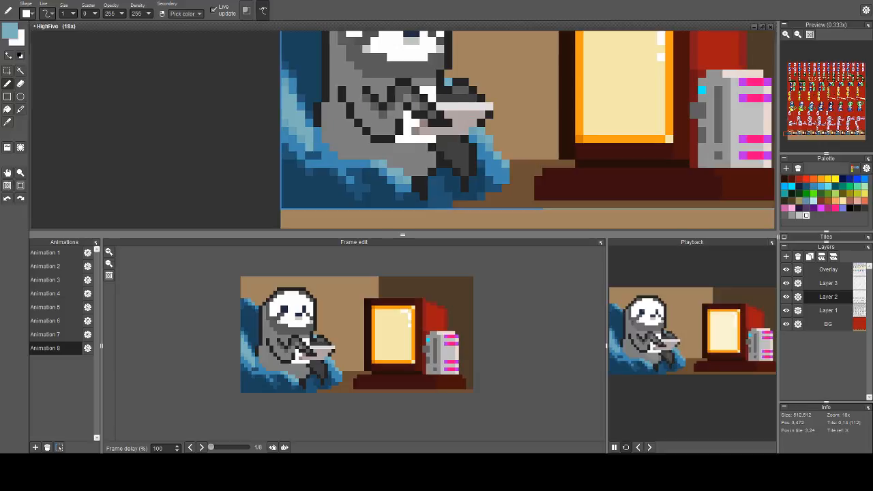
Lighten the couch's mid blue to #4c95bf and recolour the mid-tone areas of the first frame's couch
right_click(309, 147)
click(10, 31)
click(295, 100)
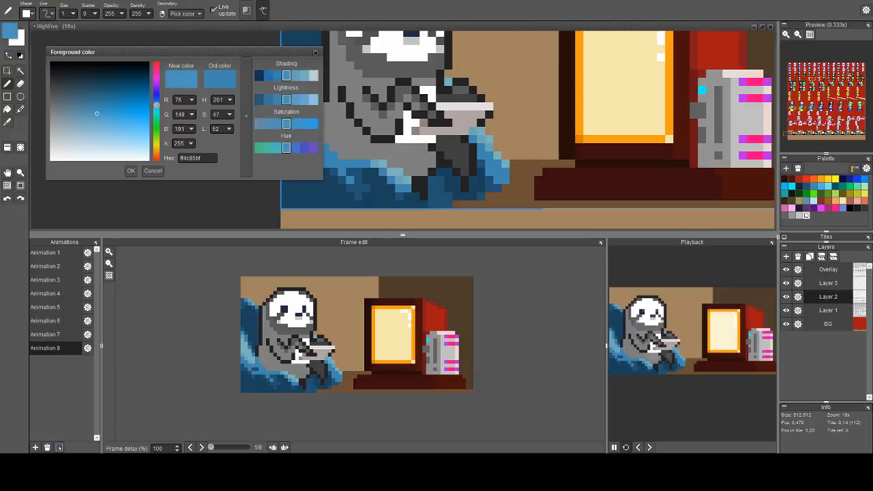
key(Return)
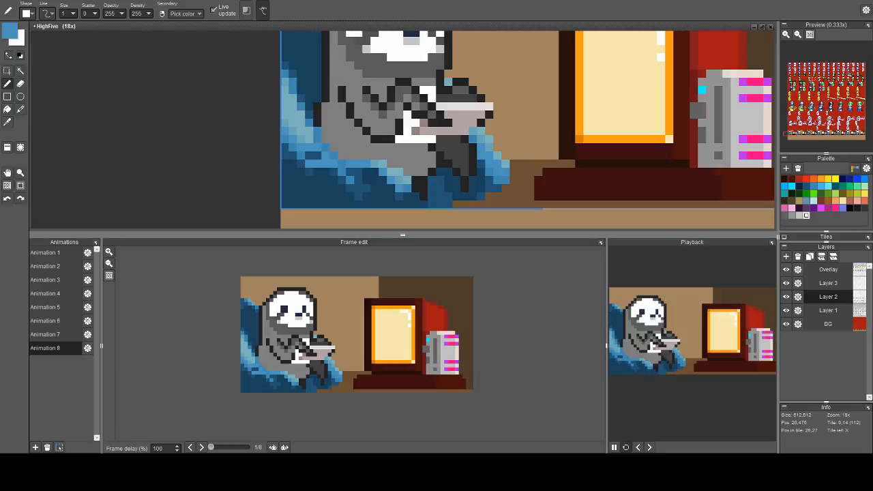
Sample the couch's dark blues and touch up the shadow pixels at the first frame couch's base near the sloth's feet
scroll(498, 185, down, 2)
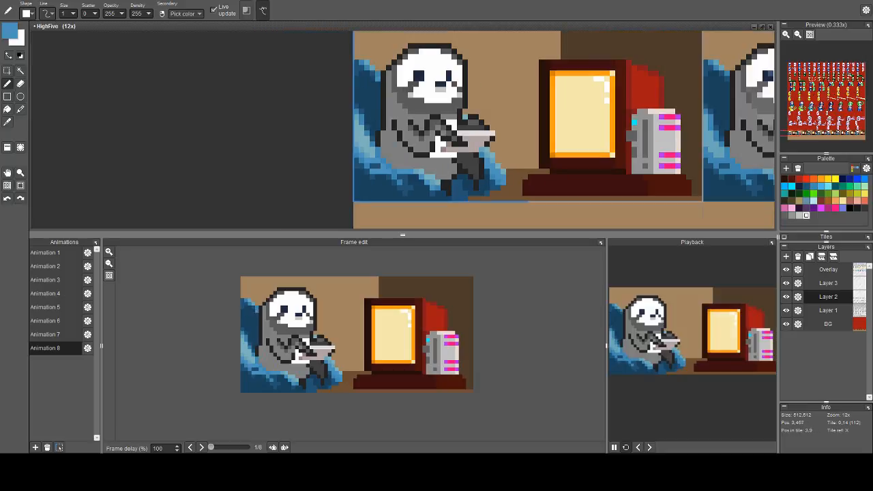
scroll(358, 67, up, 2)
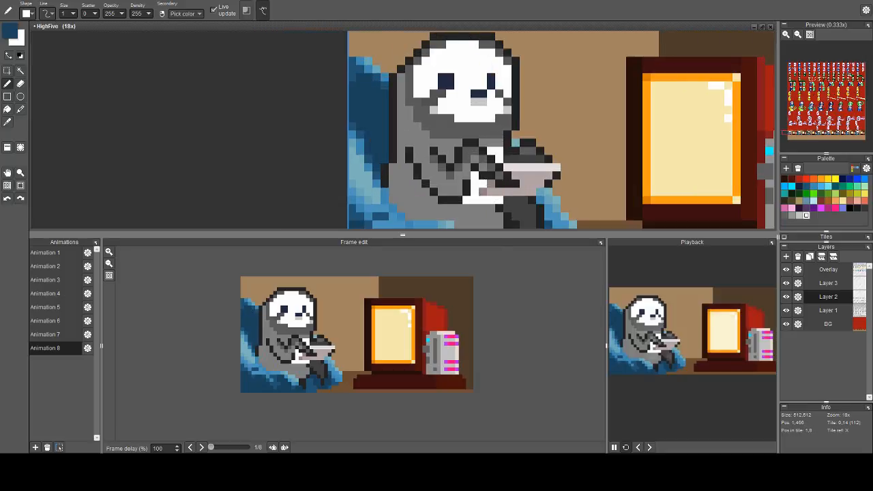
right_click(360, 69)
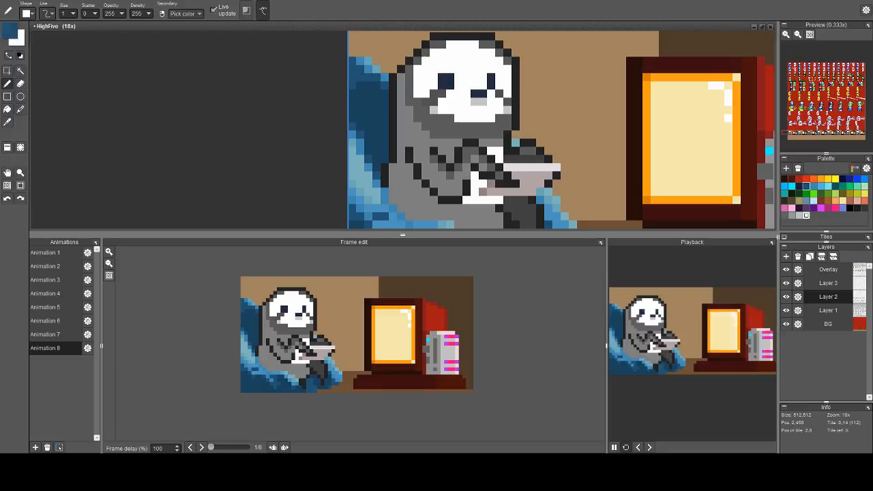
scroll(368, 77, down, 2)
key(space)
drag(428, 148, 437, 99)
scroll(440, 109, up, 3)
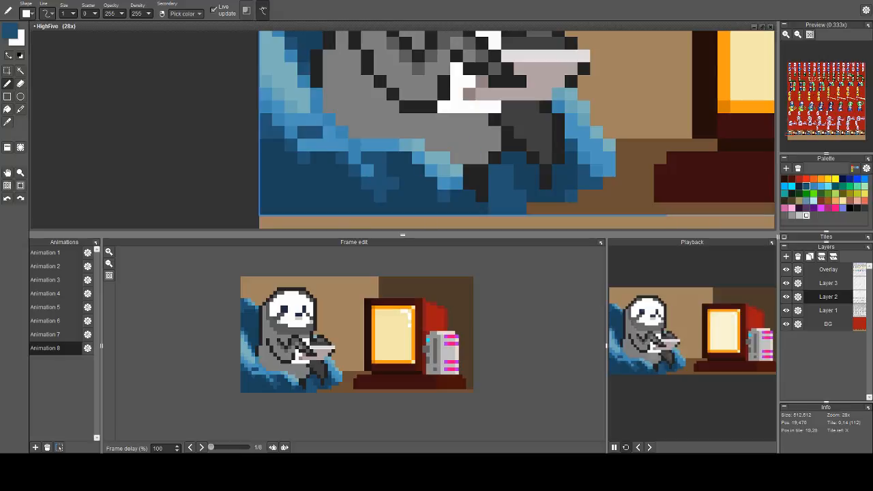
key(space)
drag(508, 171, 495, 138)
right_click(471, 177)
click(482, 177)
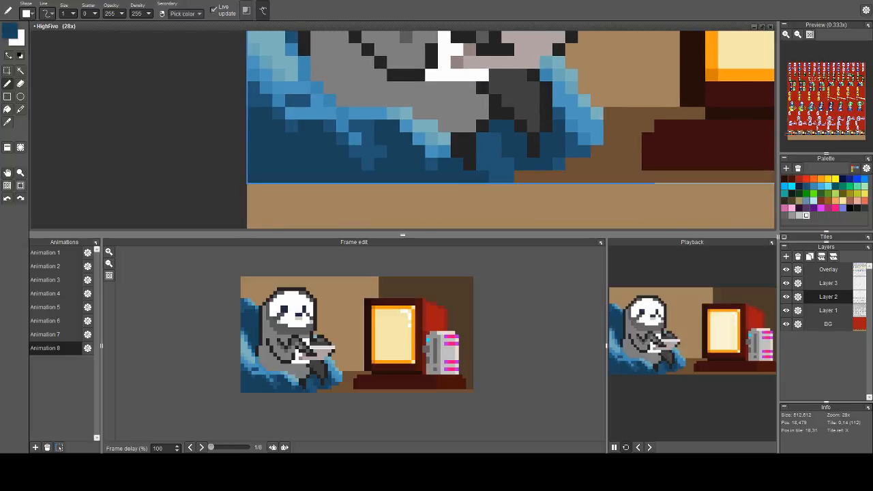
Try copying the first frame's couch tile onto other frames of the sloth row, and undo the tile drawing
scroll(495, 126, down, 5)
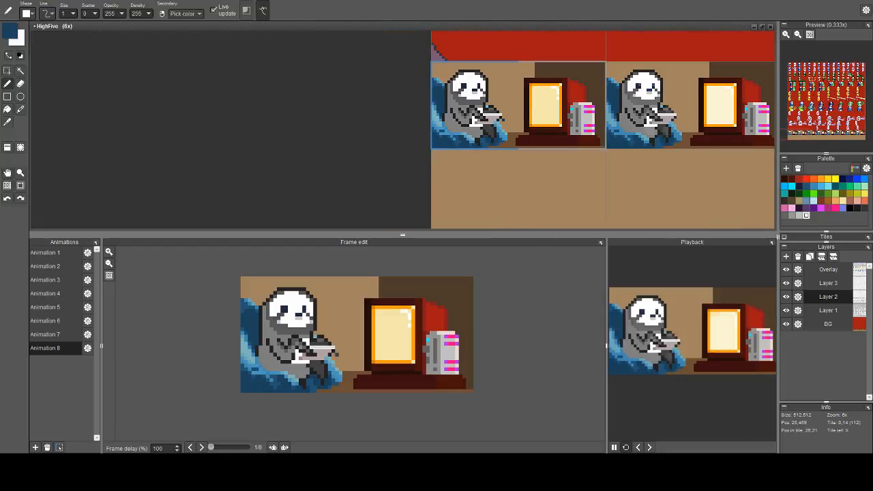
key(space)
drag(532, 113, 137, 133)
key(space)
scroll(137, 133, down, 1)
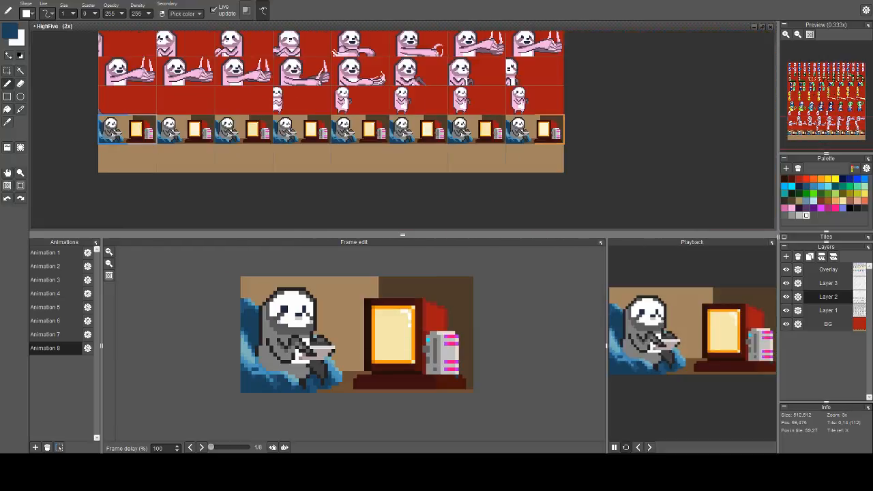
key(t)
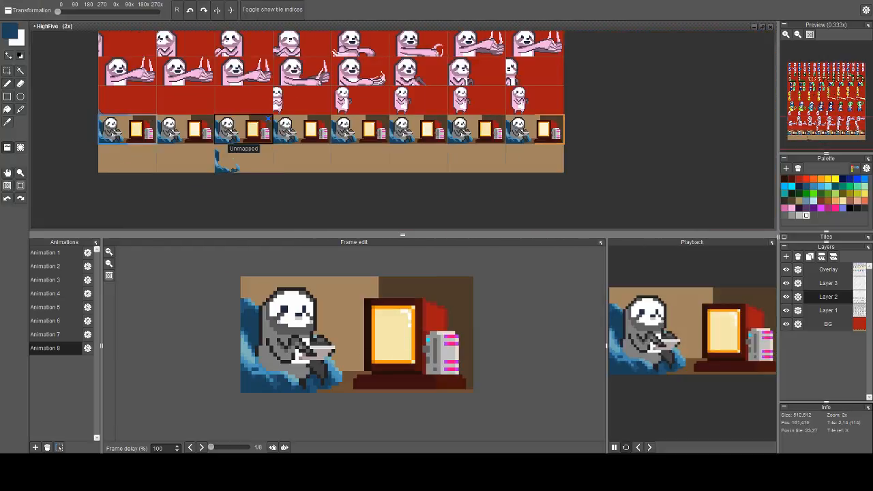
key(ctrl+z)
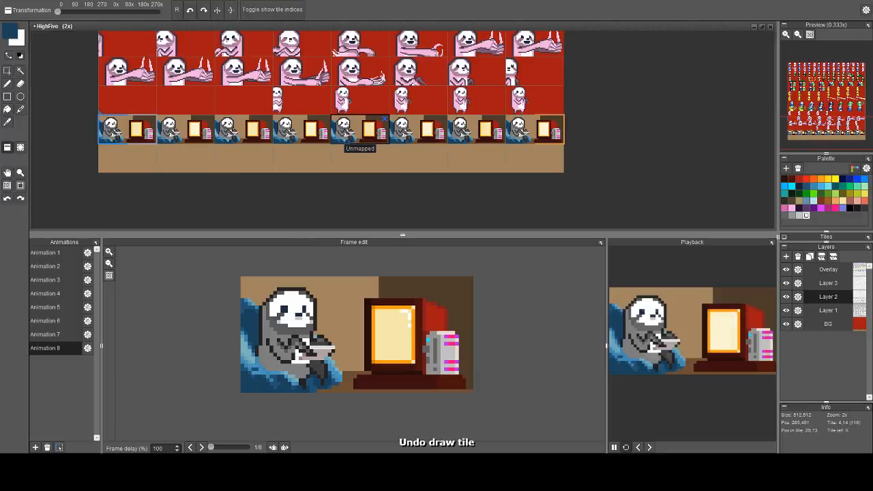
key(ctrl+z)
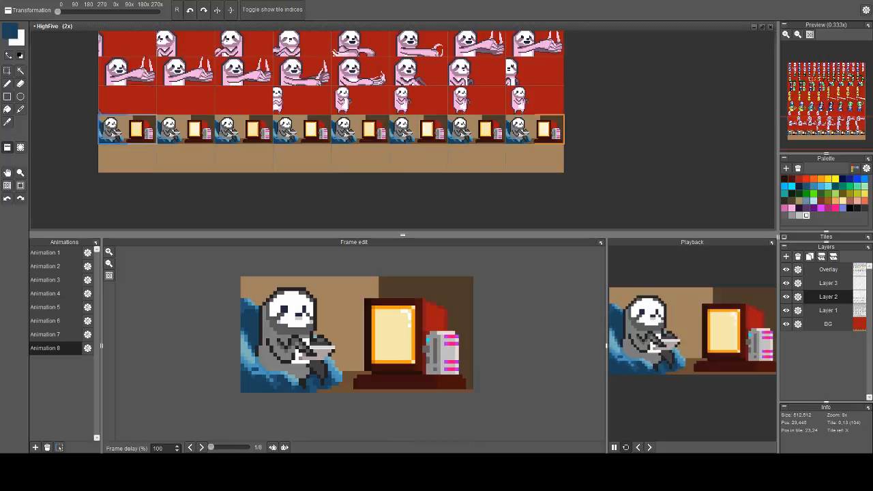
Return to the Pencil tool, make Layer 3 active, and toggle its visibility to check what it contains
key(space)
drag(348, 157, 535, 127)
scroll(311, 102, up, 4)
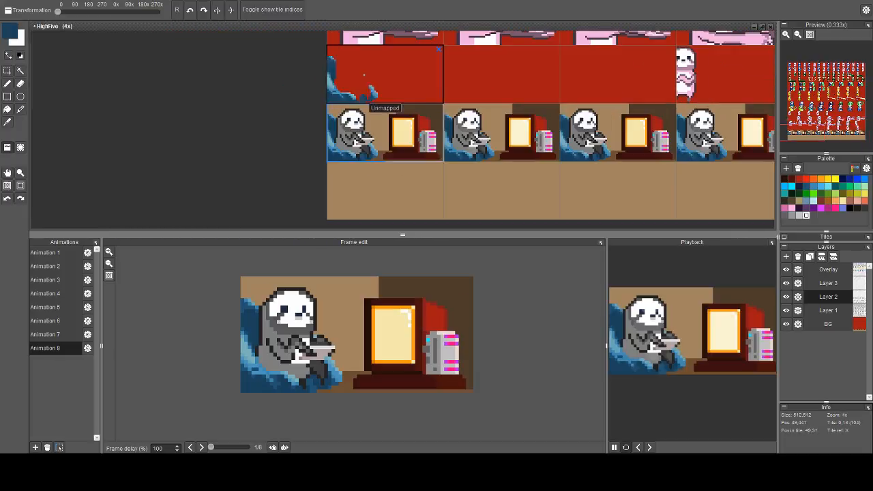
key(space)
scroll(399, 119, up, 2)
key(b)
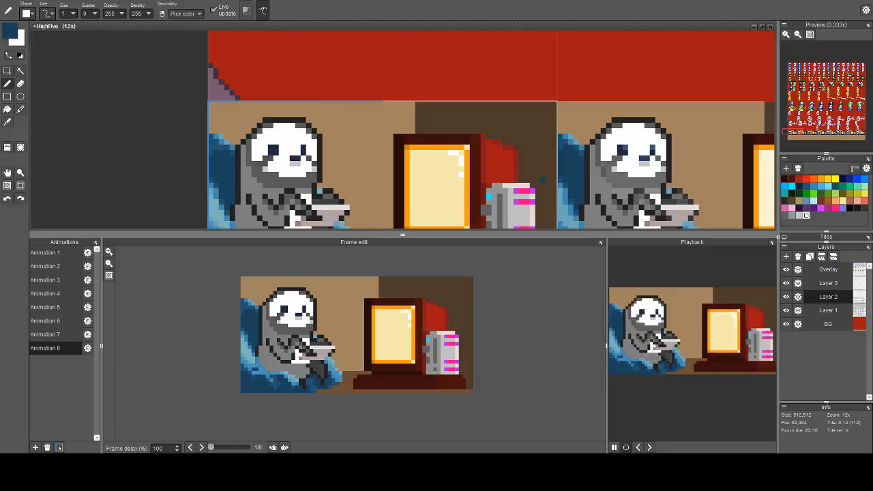
click(828, 283)
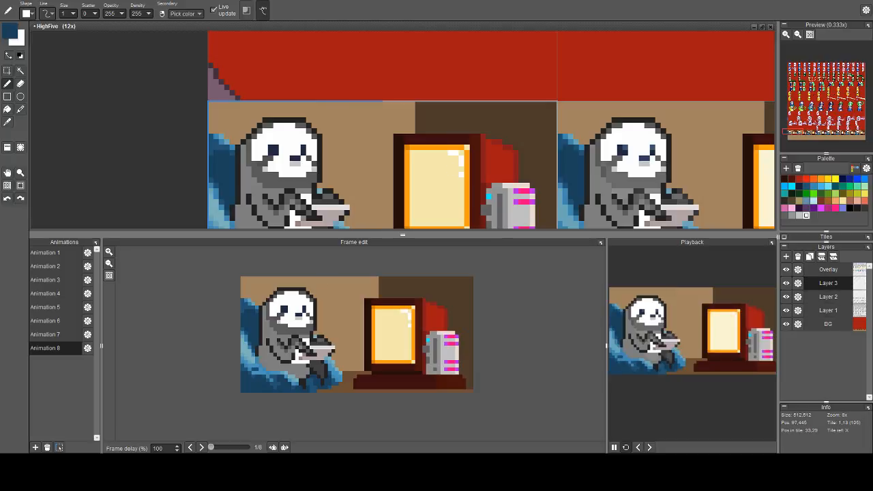
click(785, 283)
click(785, 283)
click(786, 283)
Select a rectangular area of wall above the first frame's monitor and rotate the selection so it slants down towards the screen
click(461, 184)
drag(363, 147, 464, 113)
scroll(336, 113, down, 1)
key(s)
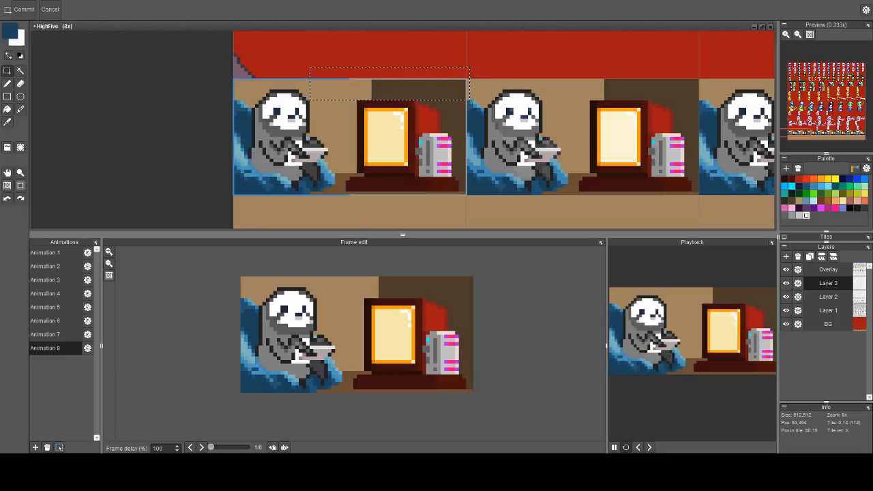
key(ctrl+v)
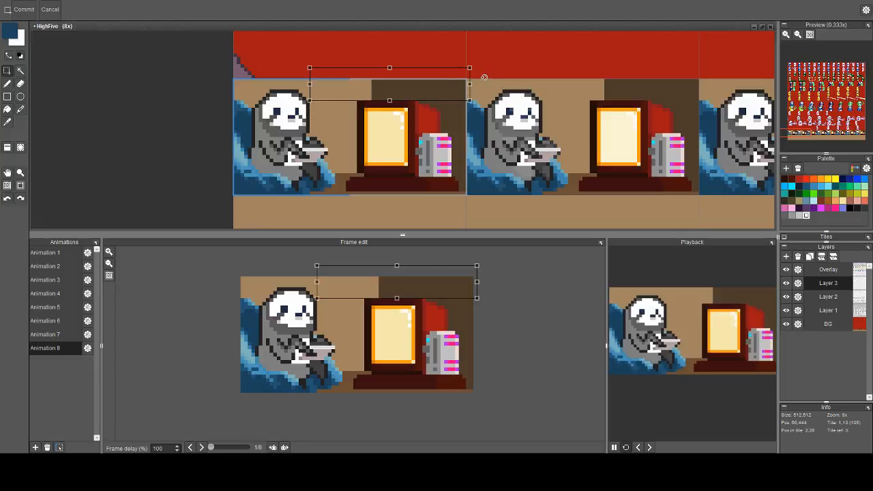
drag(480, 80, 364, 90)
key(Return)
scroll(364, 82, up, 1)
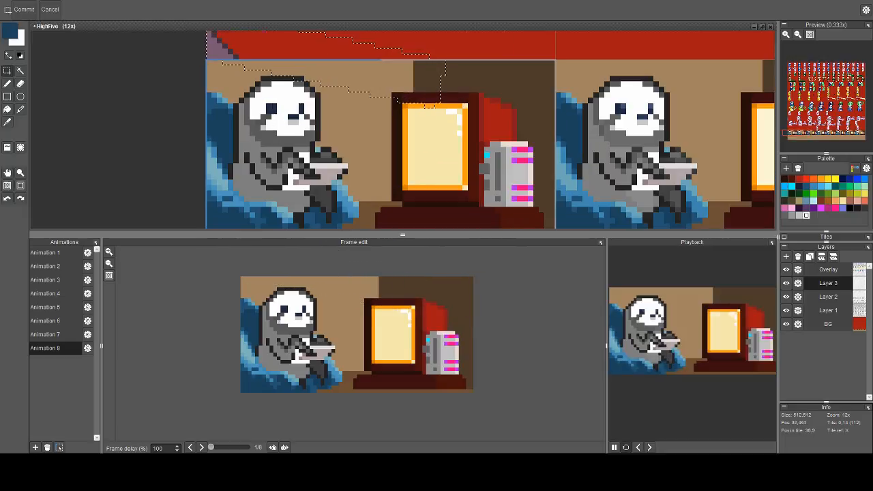
Switch to the Fill tool and lower the alpha of the dark blue foreground colour #1c425c to 84
key(f)
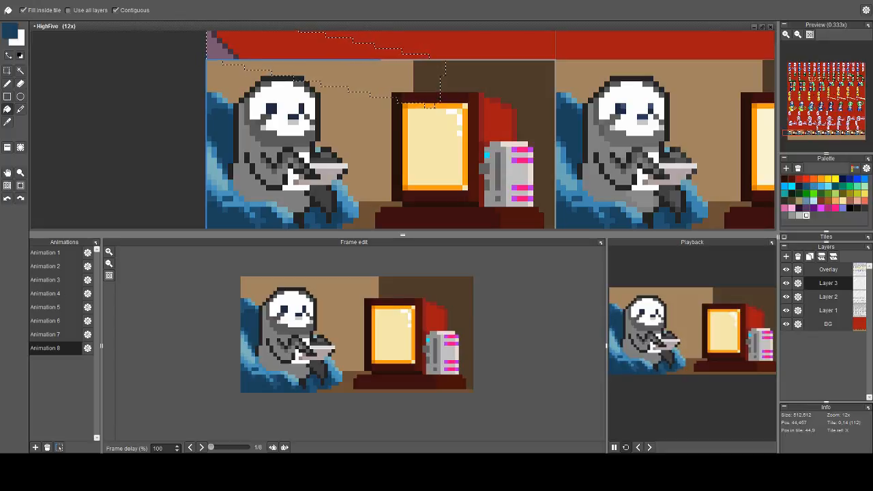
click(9, 32)
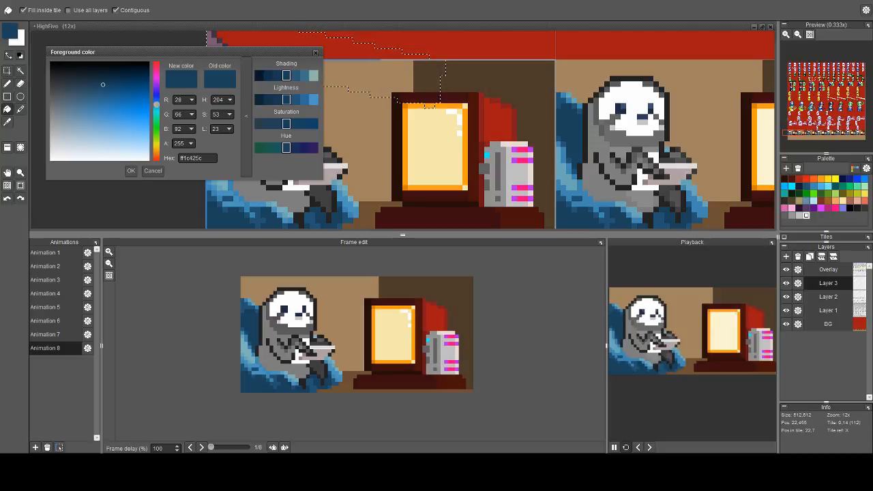
drag(191, 143, 191, 171)
click(131, 170)
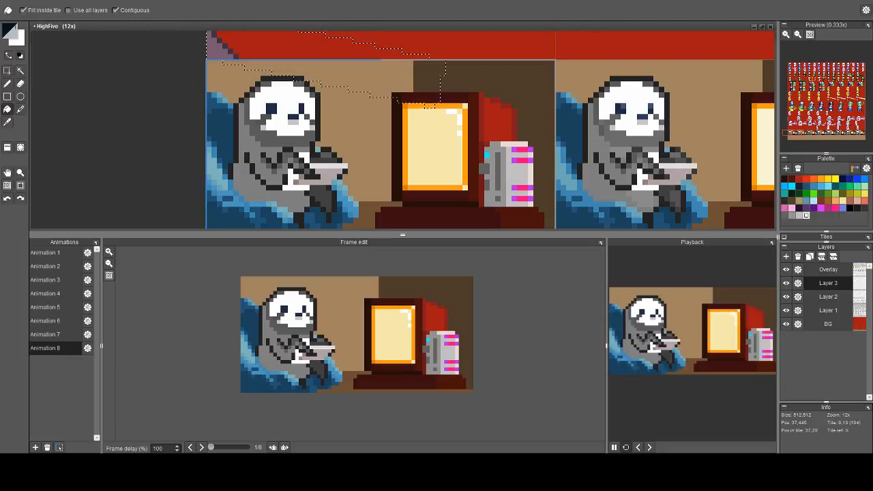
Try filling the slanted selection with the translucent blue and erasing its overlap on the monitor, and undo back to the selection
click(435, 91)
key(space)
drag(443, 96, 381, 84)
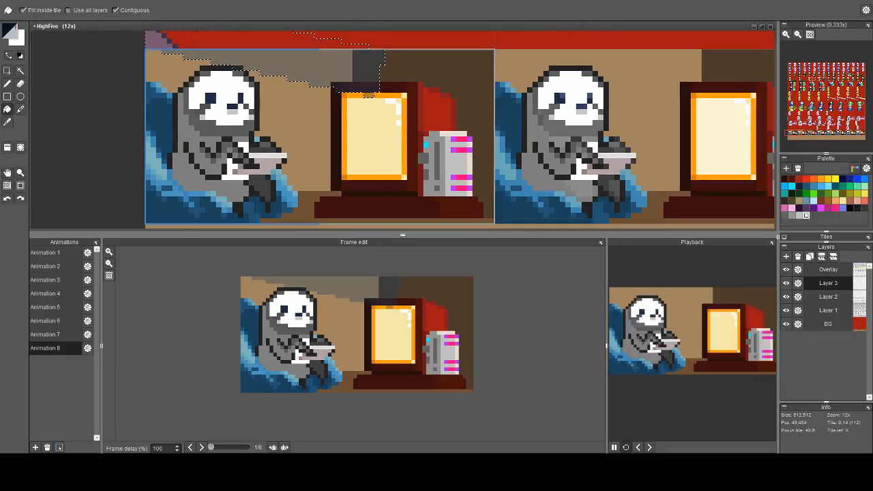
key(ctrl+d)
scroll(425, 113, down, 2)
scroll(420, 99, up, 2)
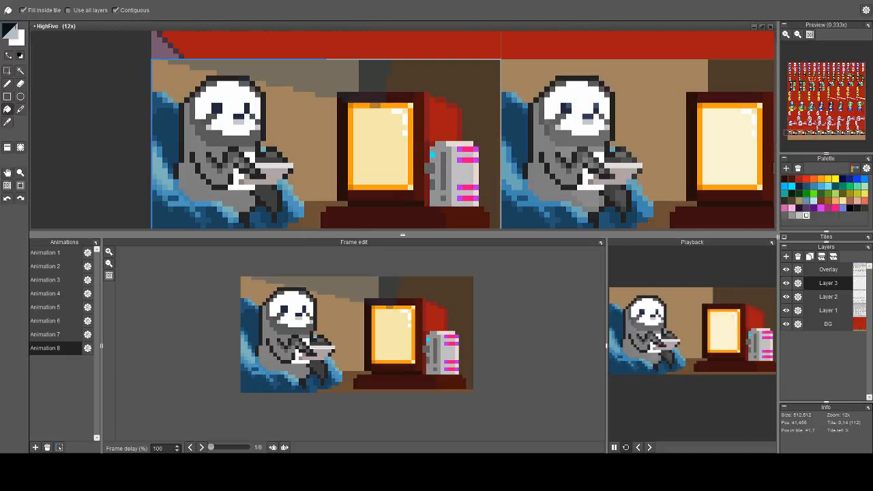
key(e)
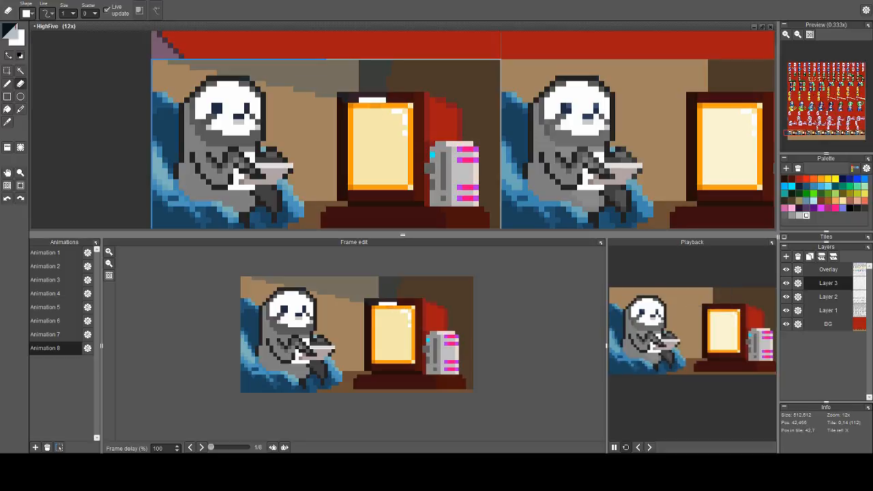
key(ctrl+z)
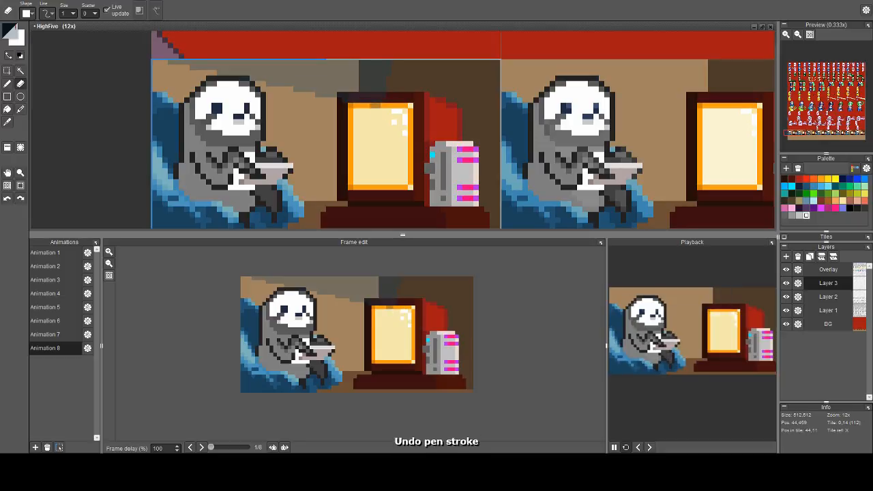
key(ctrl+z)
key(ctrl+z)
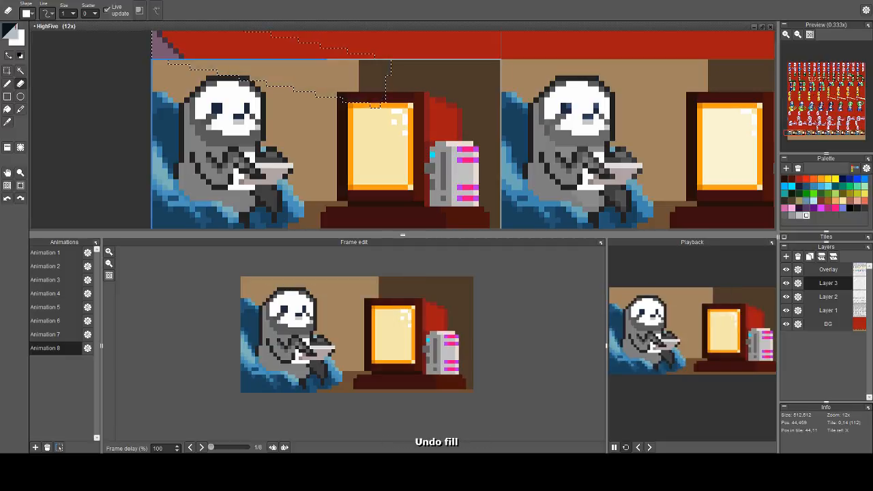
Reshape the selection to leave out the monitor's screen and the console, and extend it over the wall behind them and the desk
key(s)
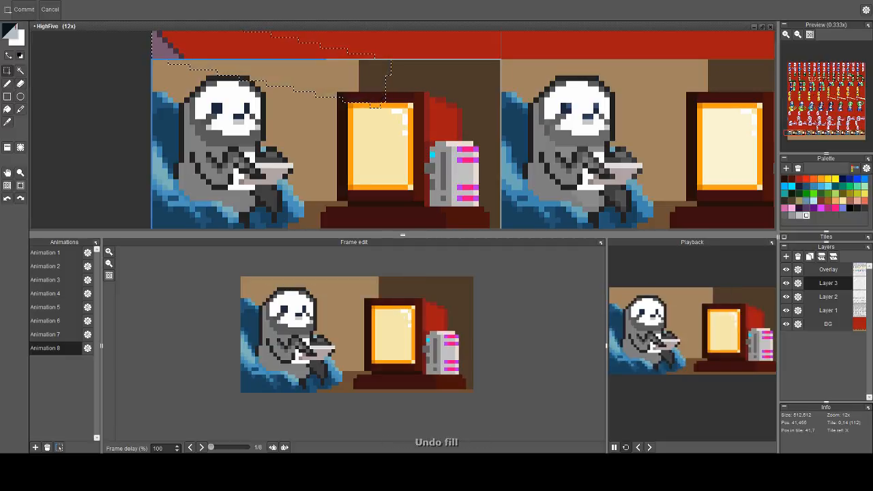
drag(367, 106, 396, 113)
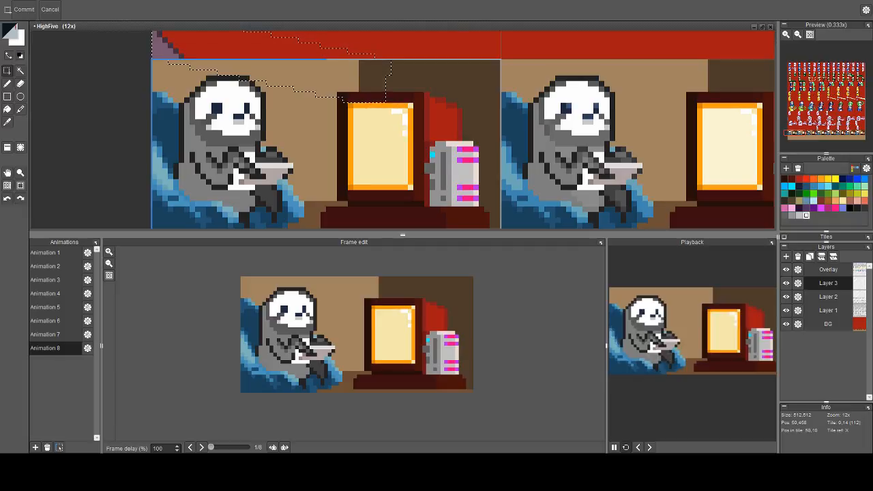
drag(399, 79, 473, 94)
drag(470, 56, 389, 136)
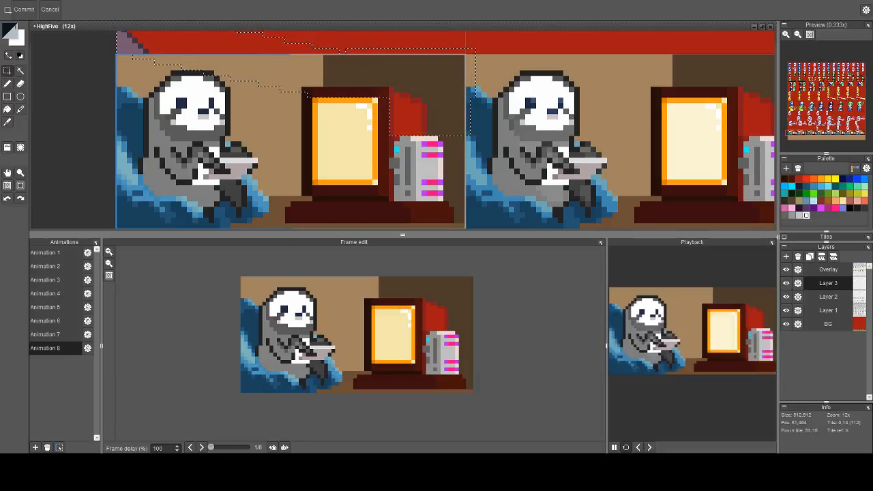
scroll(389, 137, down, 3)
drag(462, 87, 233, 166)
key(ctrl+z)
drag(349, 93, 322, 145)
scroll(323, 145, down, 2)
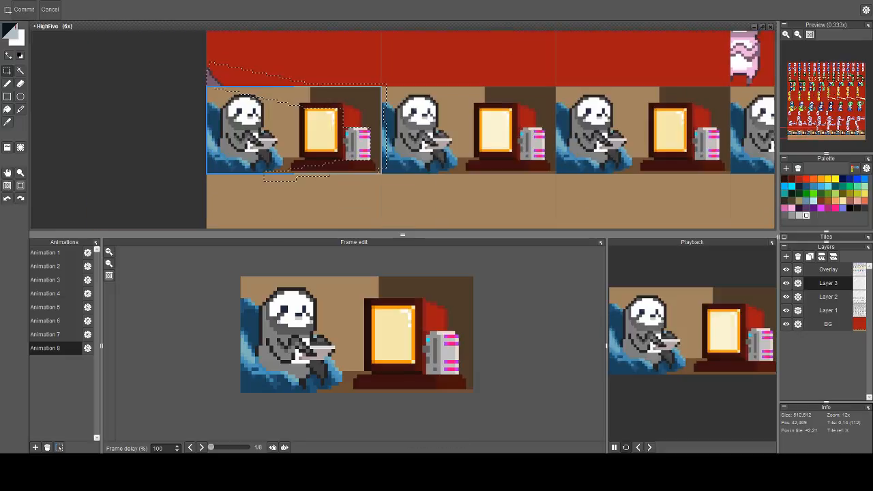
Fill the selected area of the first frame with the translucent blue as a shadow on Layer 3, and clear the selection
key(f)
click(359, 108)
key(ctrl+d)
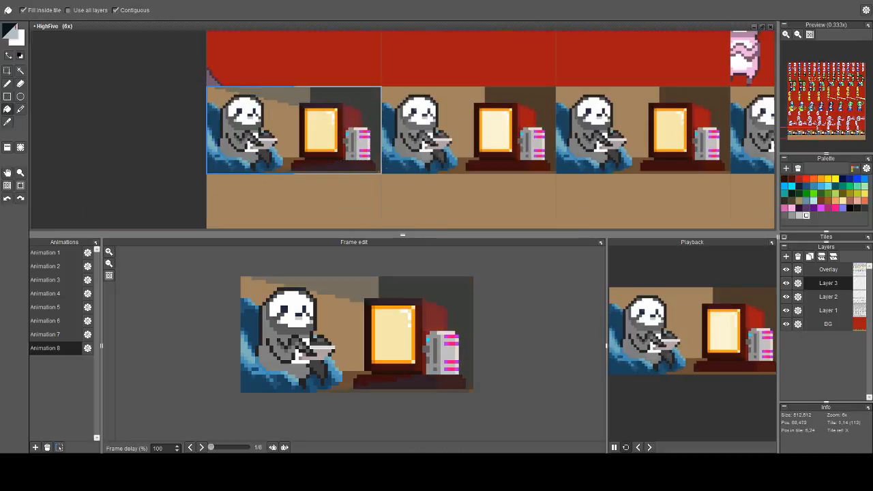
scroll(492, 130, down, 2)
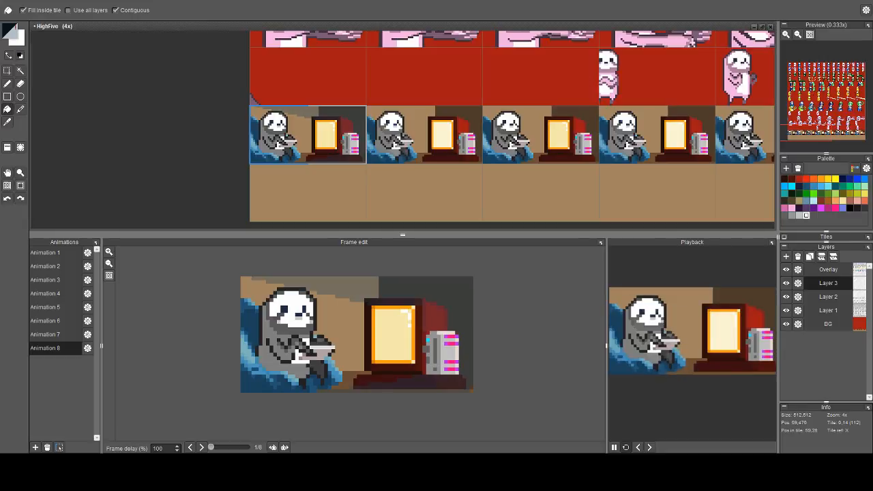
Copy the first frame's shadow tile onto the other seven frames of the sloth row, and return to the Pencil tool
drag(357, 154, 170, 158)
scroll(447, 167, up, 1)
scroll(447, 167, down, 1)
scroll(170, 158, down, 1)
drag(397, 169, 330, 169)
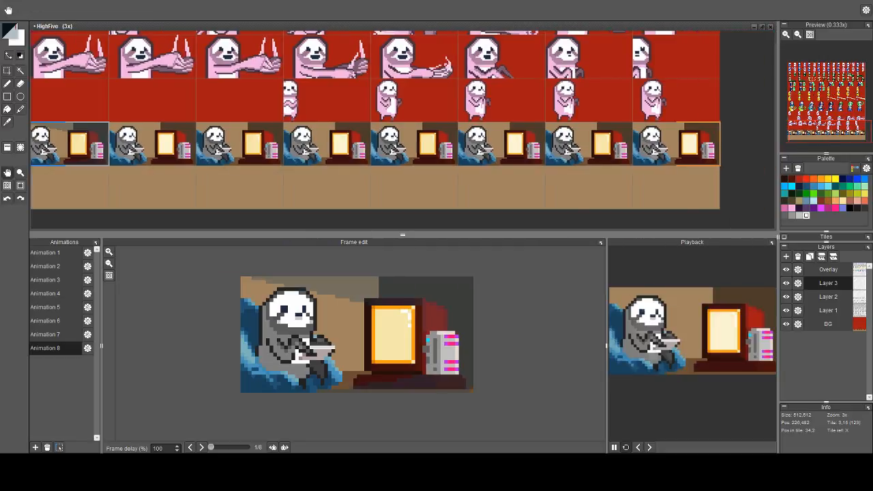
scroll(137, 158, down, 1)
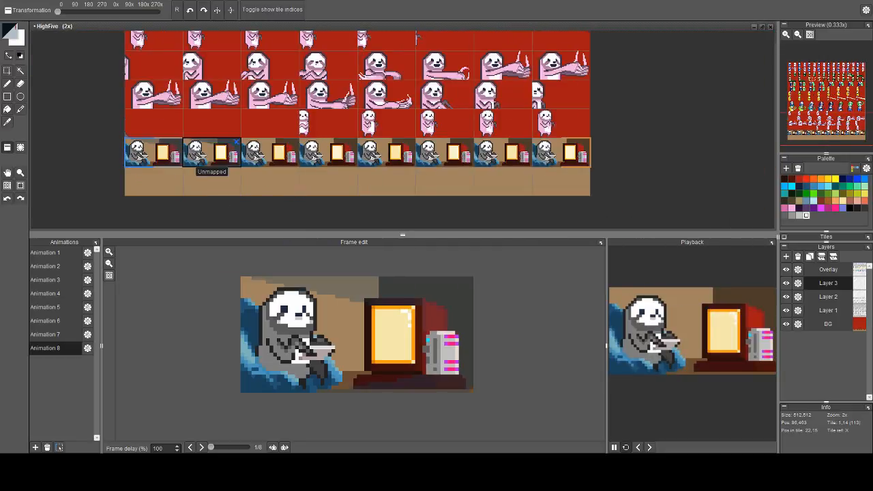
key(b)
drag(230, 161, 448, 125)
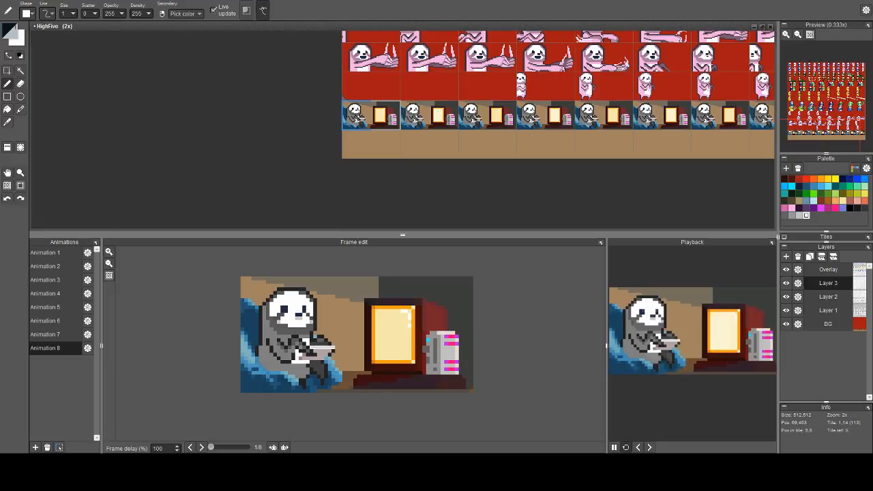
Set the foreground colour's alpha back to 255 to make the dark blue opaque
scroll(357, 114, up, 5)
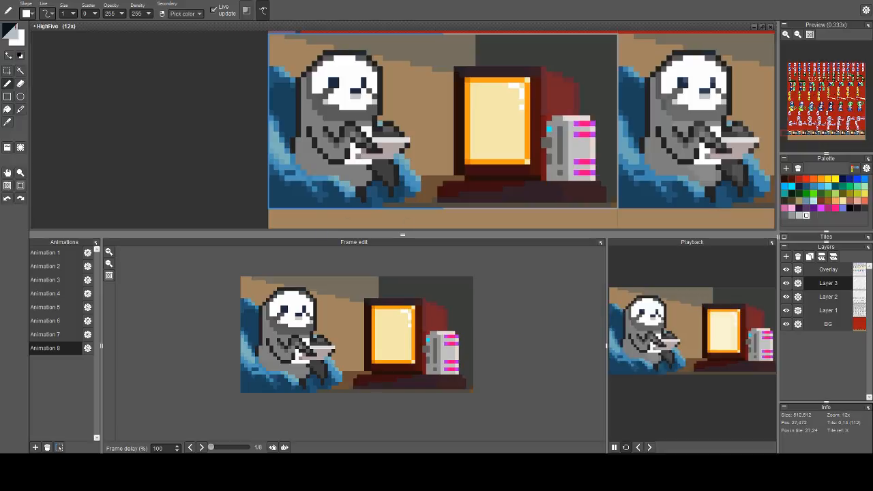
scroll(418, 140, down, 2)
key(space)
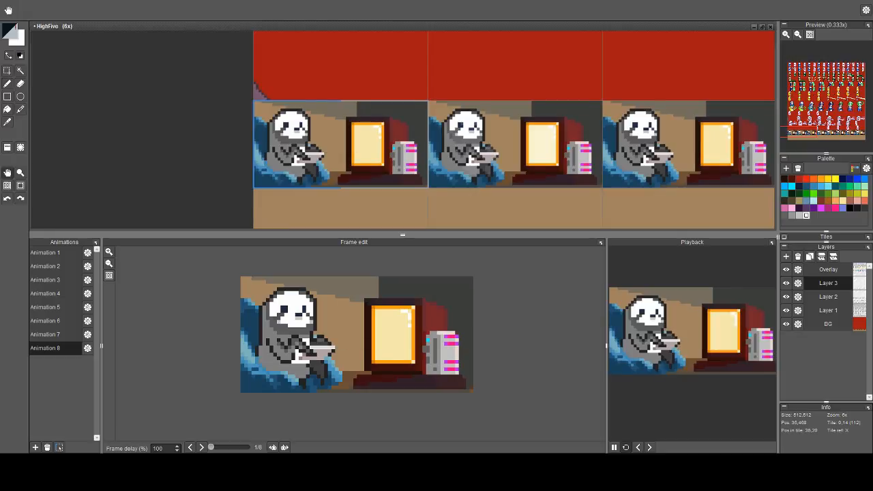
drag(559, 189, 495, 183)
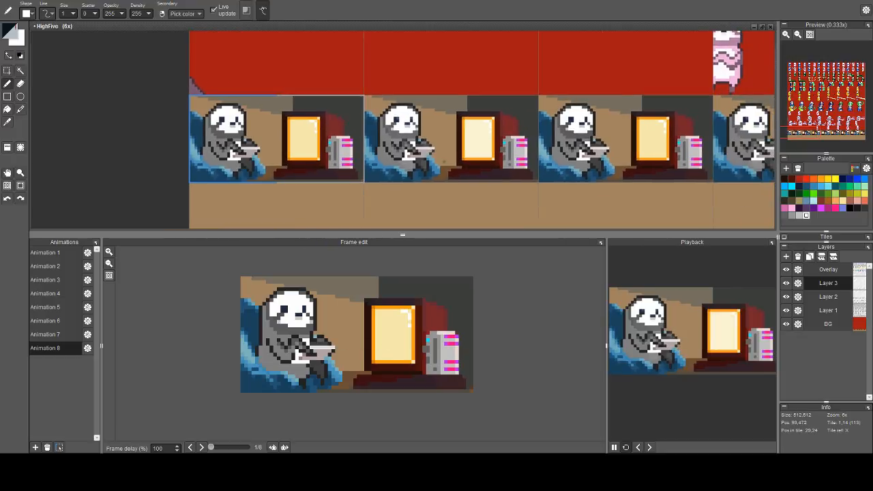
click(9, 32)
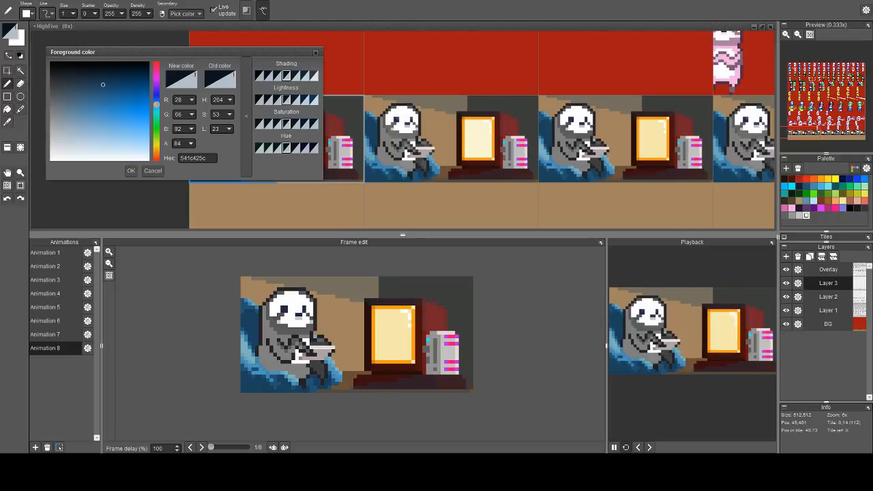
drag(190, 143, 250, 132)
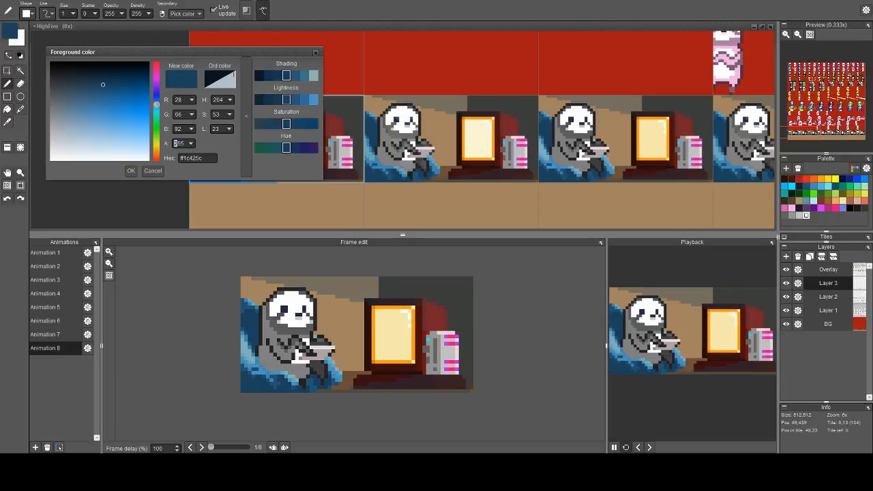
click(316, 52)
Sample a dark grey from the console and draw a sagging cable from the sloth's controller to the console in the first frame
scroll(283, 160, up, 2)
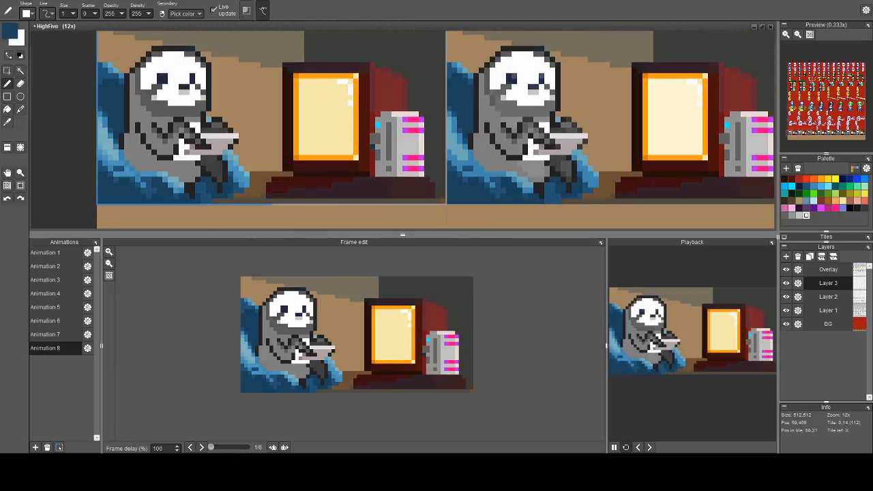
right_click(372, 141)
mouse_move(241, 135)
mouse_down()
mouse_move(305, 122)
mouse_move(324, 153)
mouse_move(374, 161)
mouse_move(435, 128)
mouse_up()
mouse_move(628, 133)
mouse_down()
mouse_move(392, 130)
mouse_move(406, 122)
mouse_up()
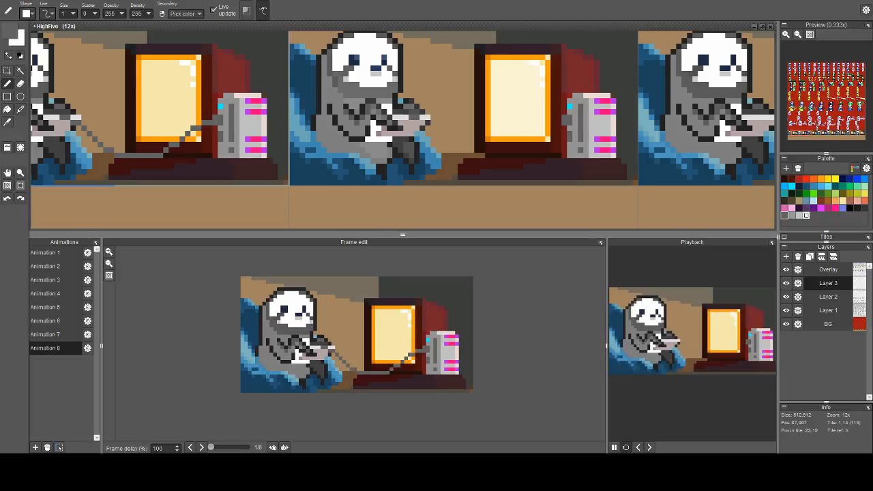
Try drawing the controller cable in the second frame freehand, and undo the strokes
mouse_move(442, 145)
mouse_down()
mouse_move(461, 158)
mouse_move(507, 172)
mouse_move(553, 134)
mouse_up()
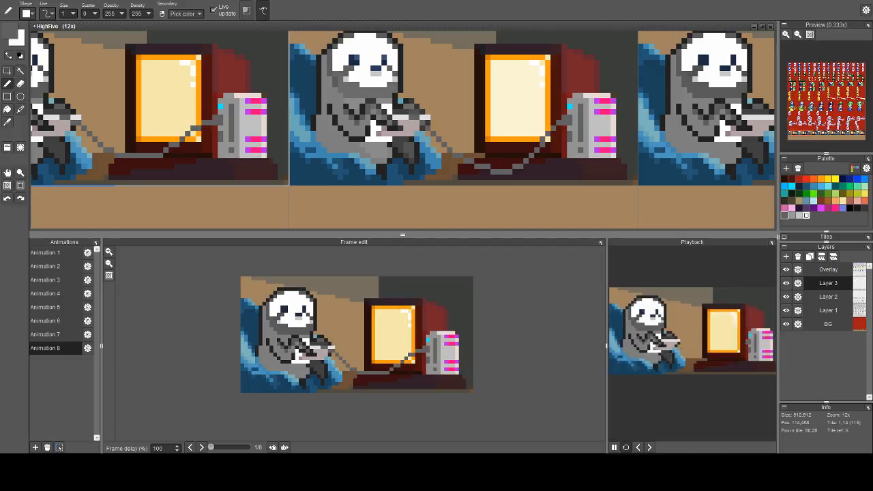
key(ctrl+z)
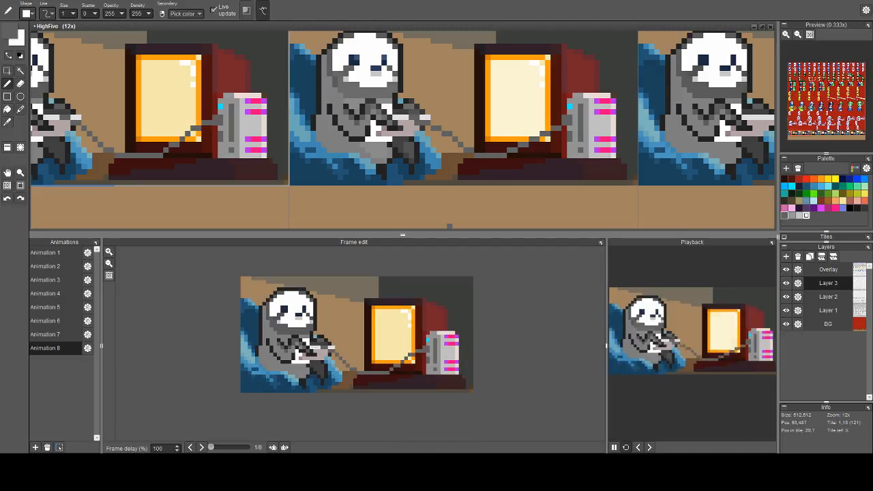
key(ctrl+z)
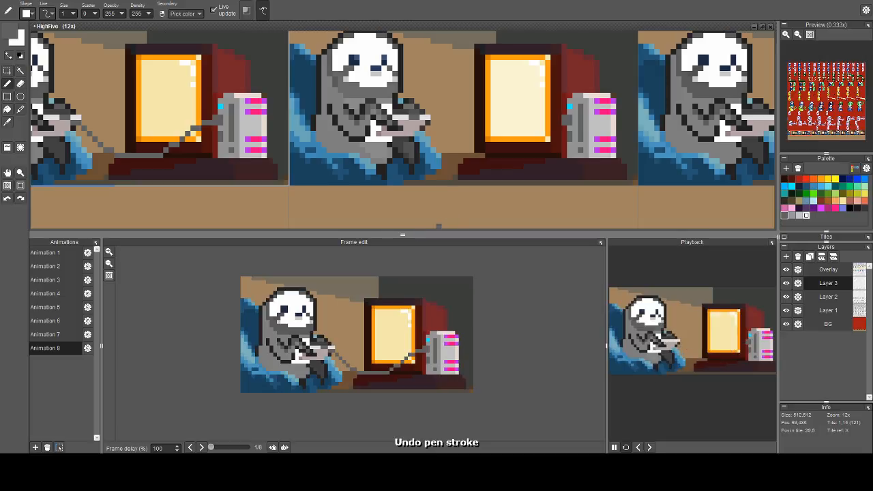
Show frame 2 with the previous frame as onion skin and draw its cable slightly lower between controller and console
click(201, 447)
click(273, 448)
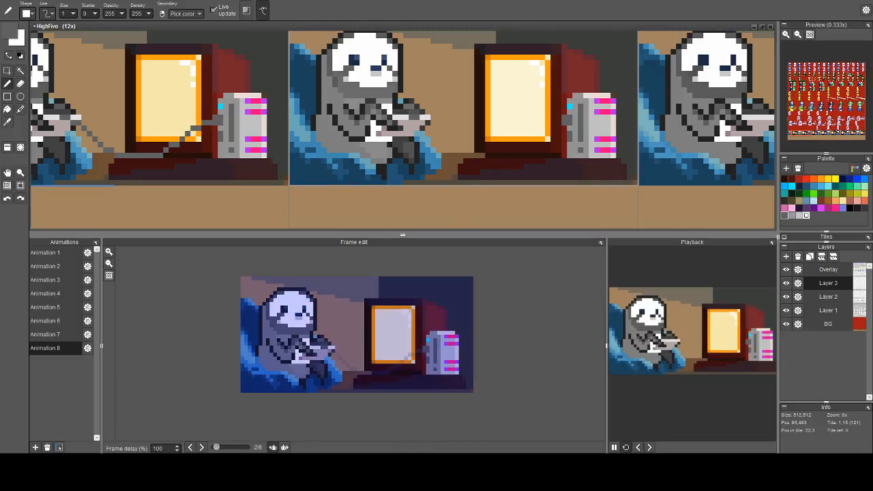
scroll(329, 377, up, 5)
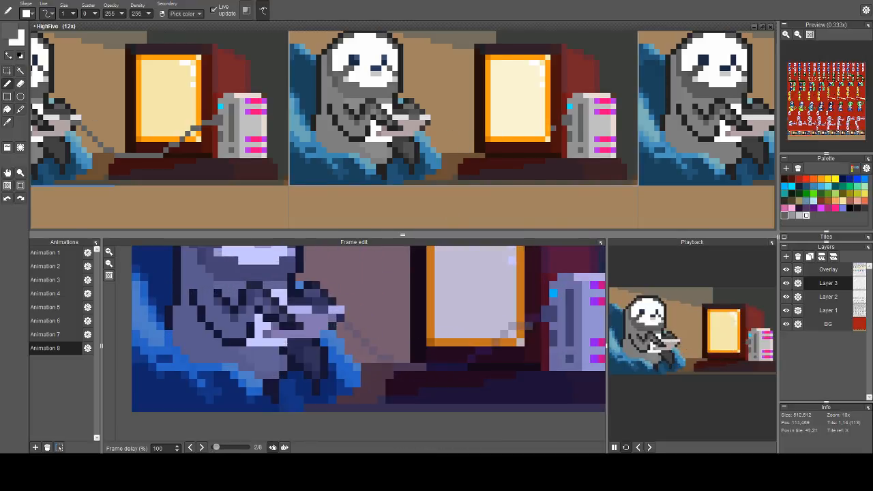
mouse_move(521, 317)
mouse_down()
mouse_move(456, 372)
mouse_move(426, 374)
mouse_move(392, 362)
mouse_move(330, 308)
mouse_up()
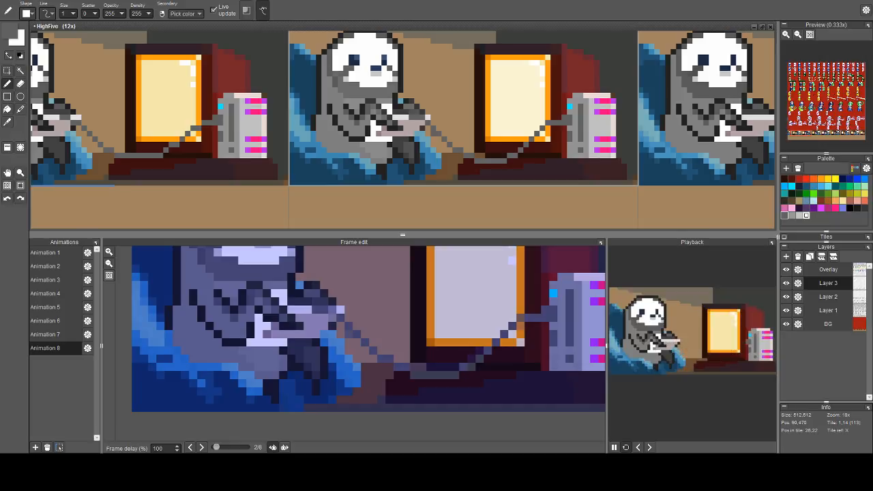
Copy the controller cables of the first two frames alternately into frames 3 to 8 of the sloth animation
drag(614, 96, 250, 123)
scroll(471, 83, down, 3)
scroll(249, 123, down, 1)
key(t)
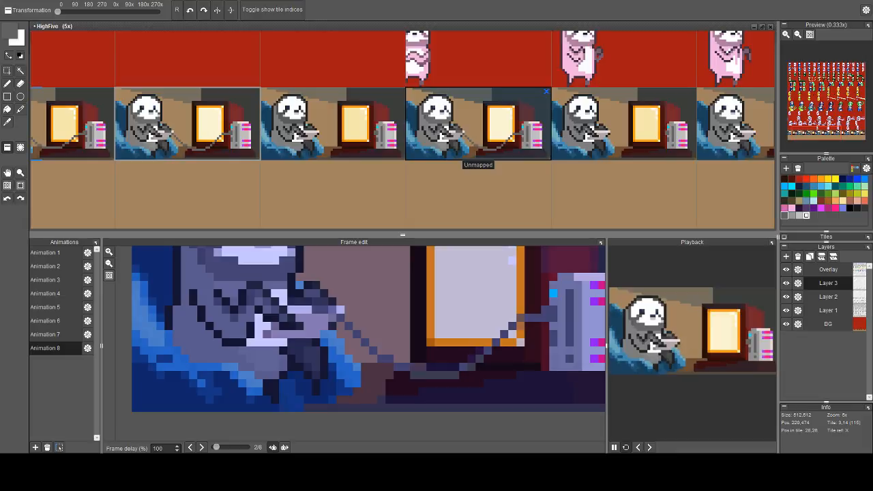
key(ctrl+v)
drag(124, 144, 211, 141)
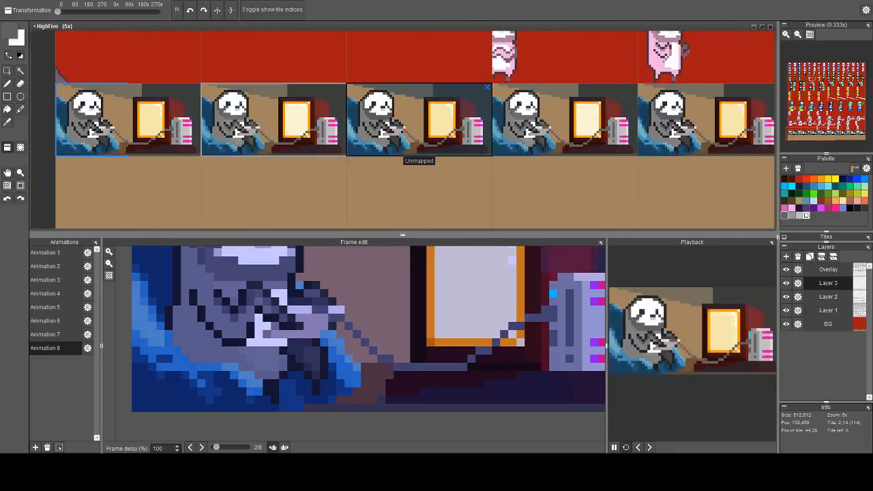
drag(496, 159, 357, 149)
scroll(480, 121, down, 1)
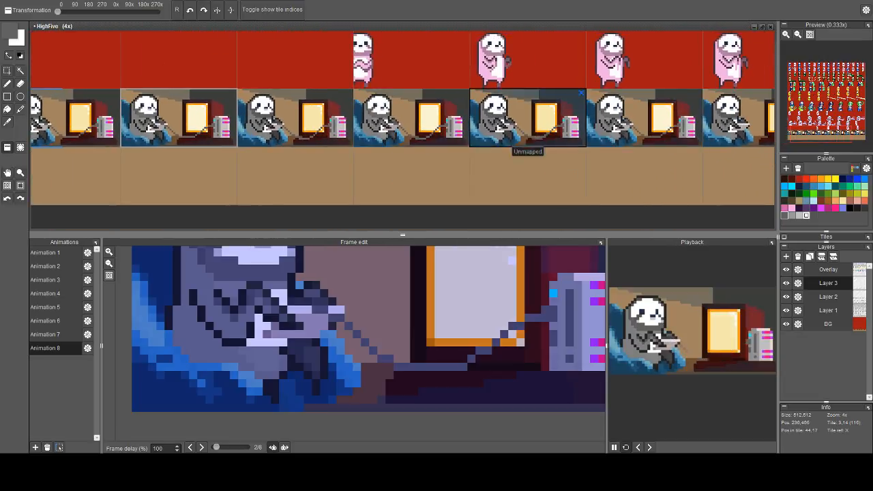
drag(529, 122, 356, 129)
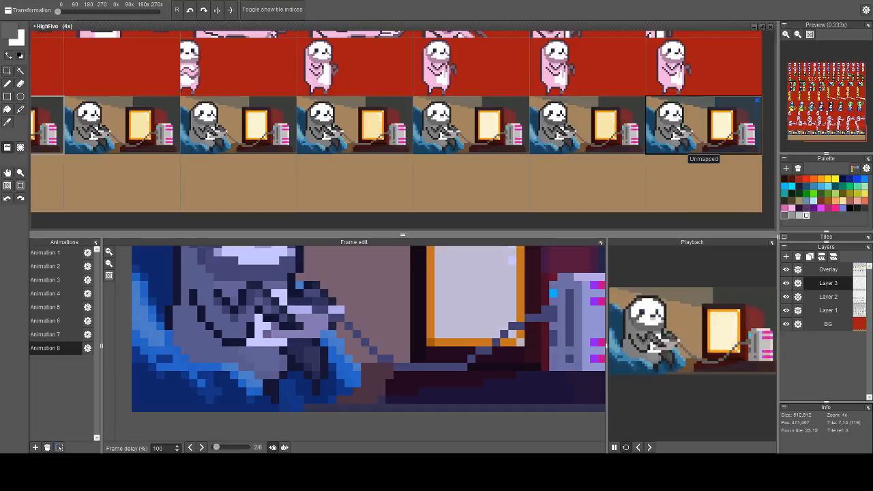
drag(406, 127, 608, 139)
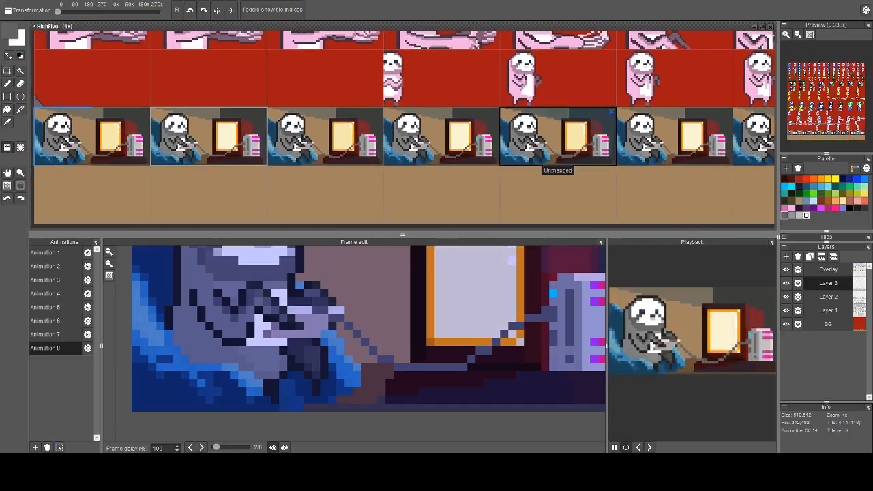
drag(261, 140, 464, 137)
Show frame 5 of the sloth animation in the frame editor
key(b)
scroll(498, 153, up, 1)
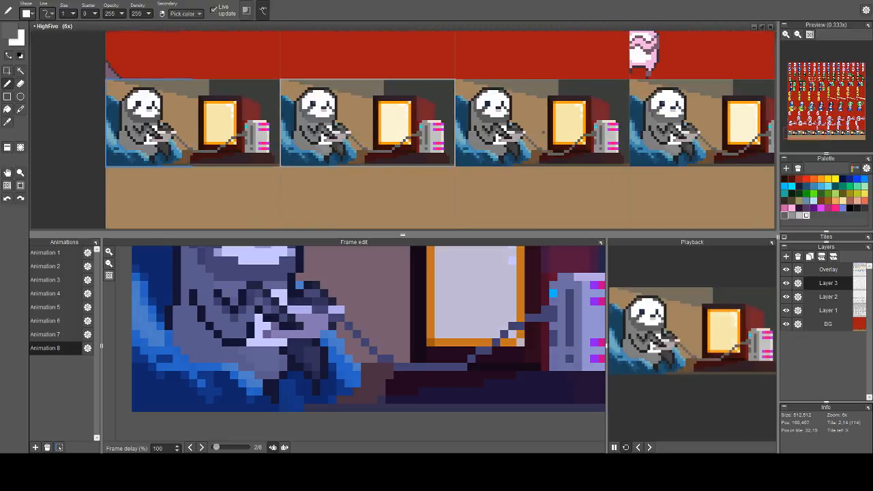
scroll(402, 129, down, 2)
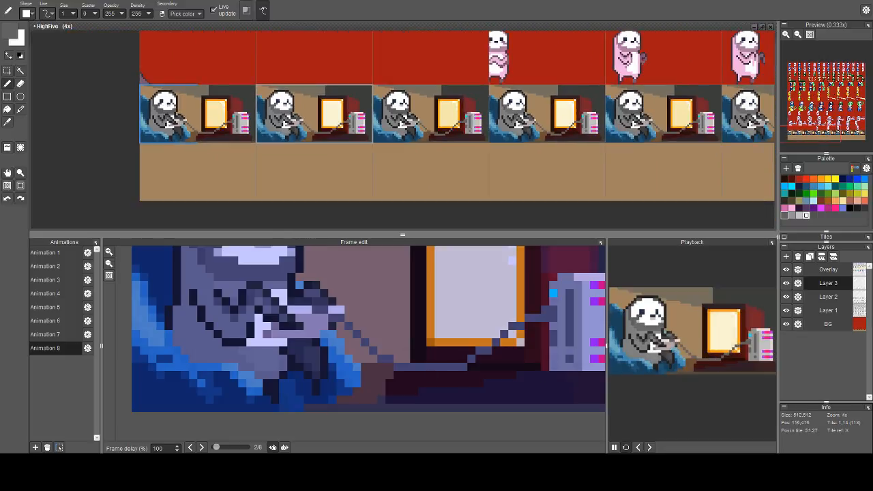
drag(536, 132, 371, 105)
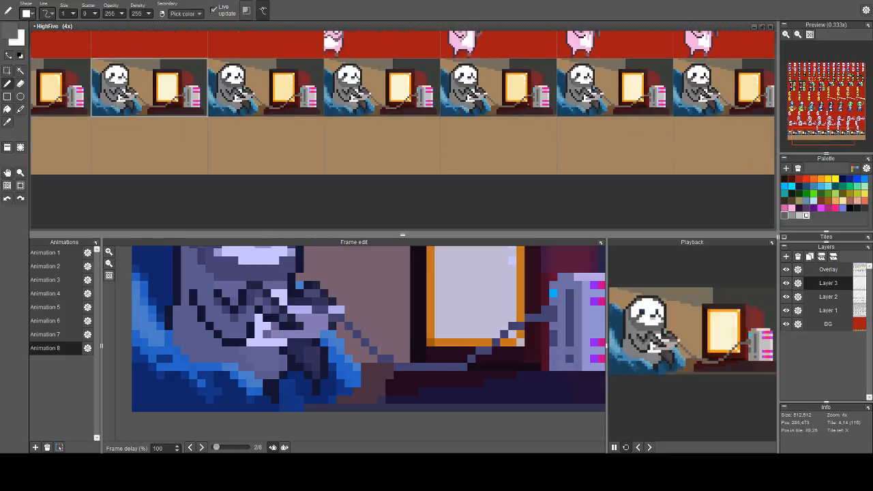
scroll(206, 85, up, 3)
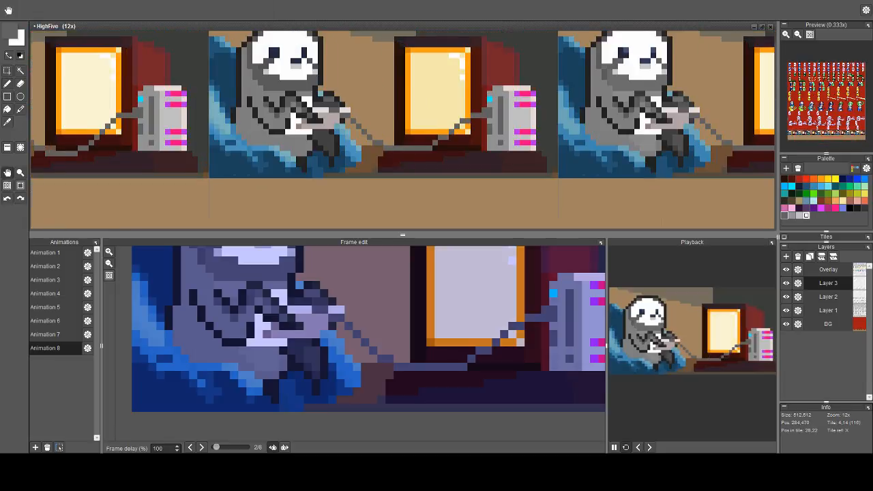
drag(365, 126, 367, 126)
key(Right)
key(Right)
key(Right)
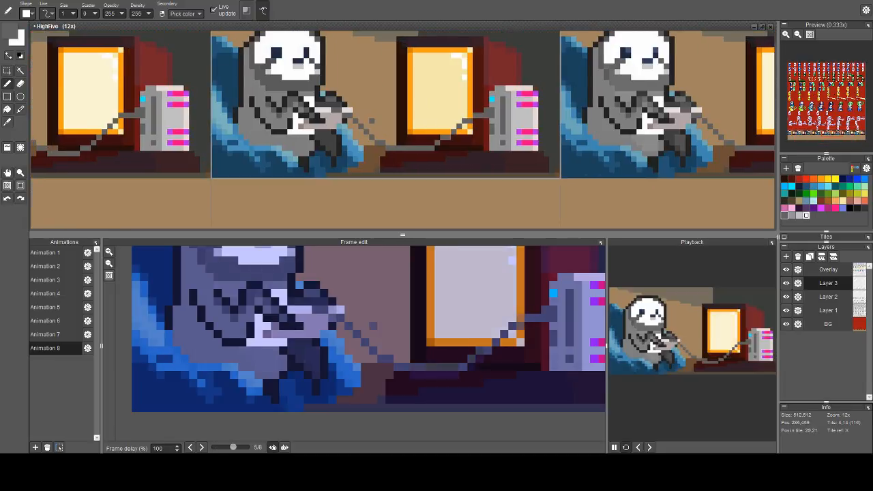
Erase the controller cable in frame 5 and redraw it with a softer, more curved sag between controller and console
key(space)
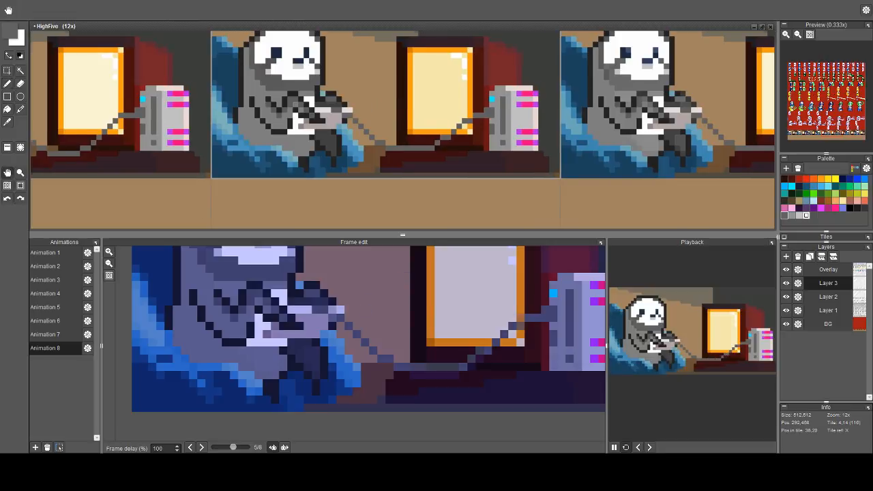
drag(411, 116, 395, 136)
scroll(349, 152, up, 1)
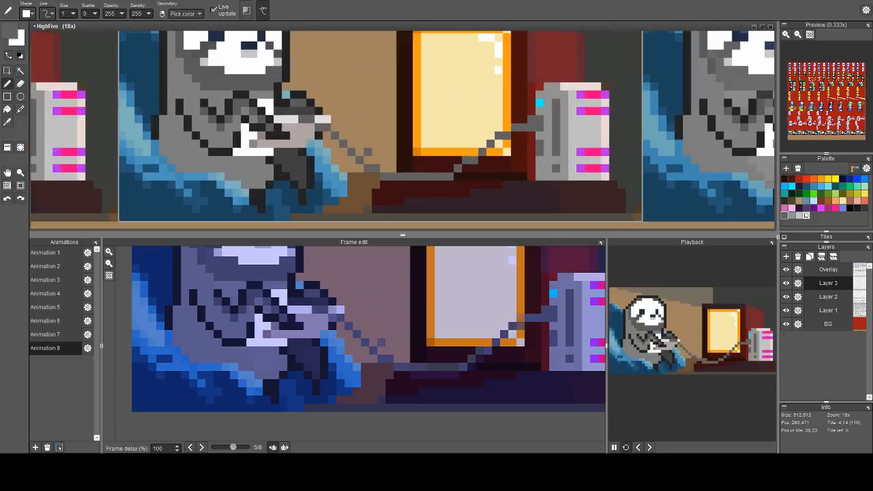
key(space)
drag(350, 152, 334, 138)
key(e)
mouse_move(498, 114)
mouse_down()
mouse_move(475, 138)
mouse_move(409, 164)
mouse_move(345, 147)
mouse_move(308, 116)
mouse_up()
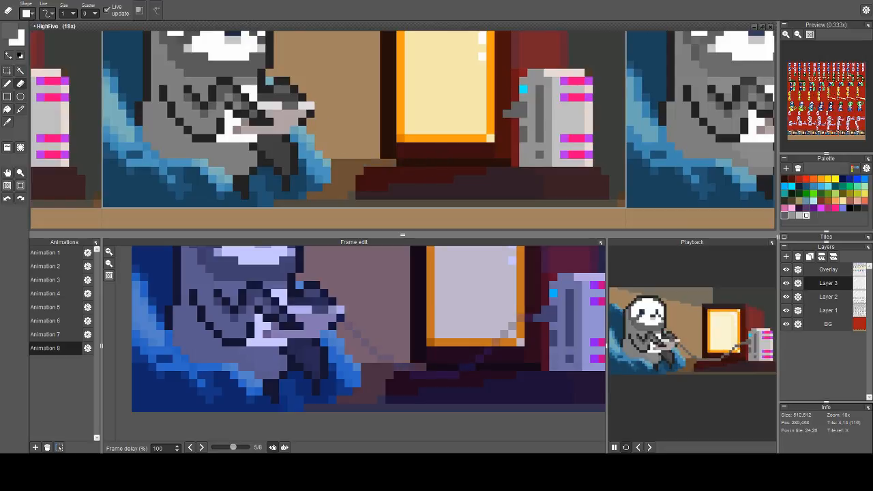
key(b)
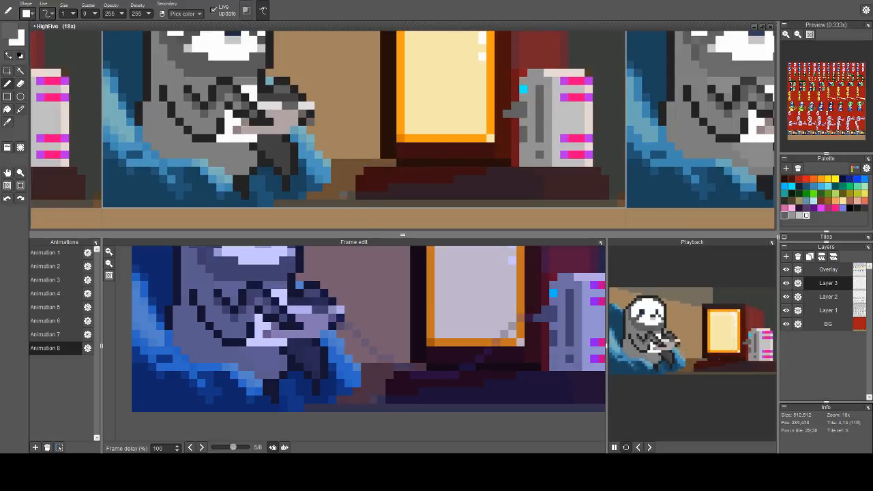
mouse_move(322, 128)
mouse_down()
mouse_move(369, 164)
mouse_move(428, 163)
mouse_move(505, 111)
mouse_up()
Copy the redrawn cable of frame 5 onto the frames that follow it in the row
key(space)
drag(514, 146, 242, 131)
scroll(259, 122, down, 1)
key(space)
scroll(241, 131, down, 1)
key(a)
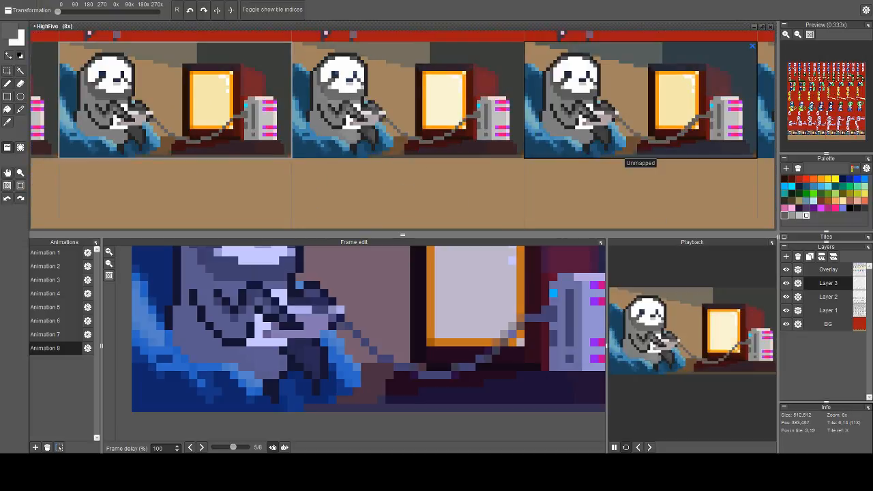
key(space)
drag(543, 68, 301, 91)
scroll(301, 90, down, 1)
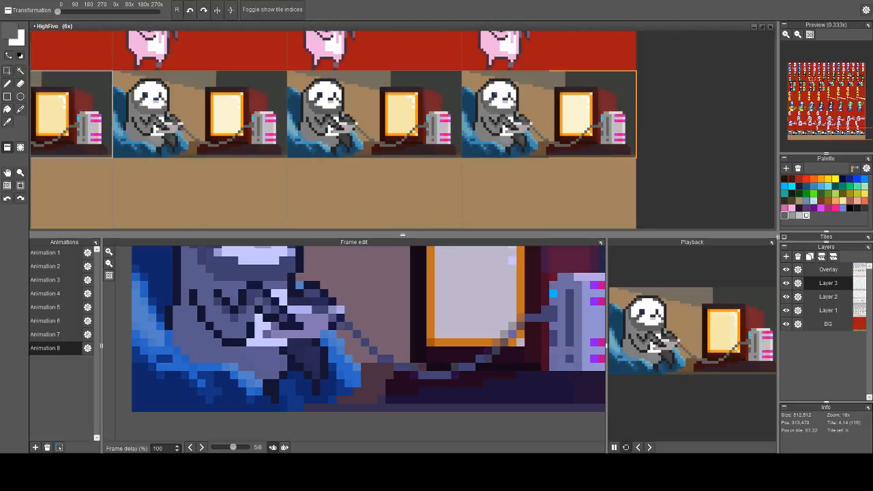
Enlarge the playback preview and compare the moving cable with the individual frames
drag(606, 407, 425, 414)
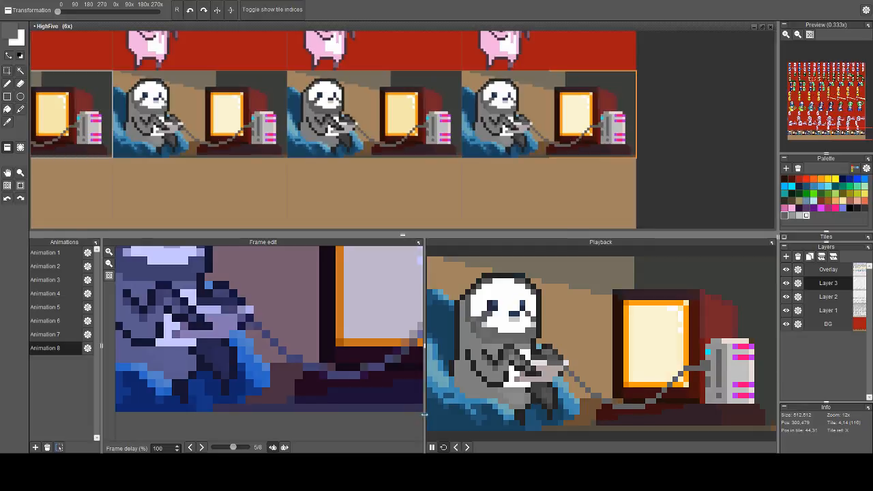
drag(347, 143, 521, 148)
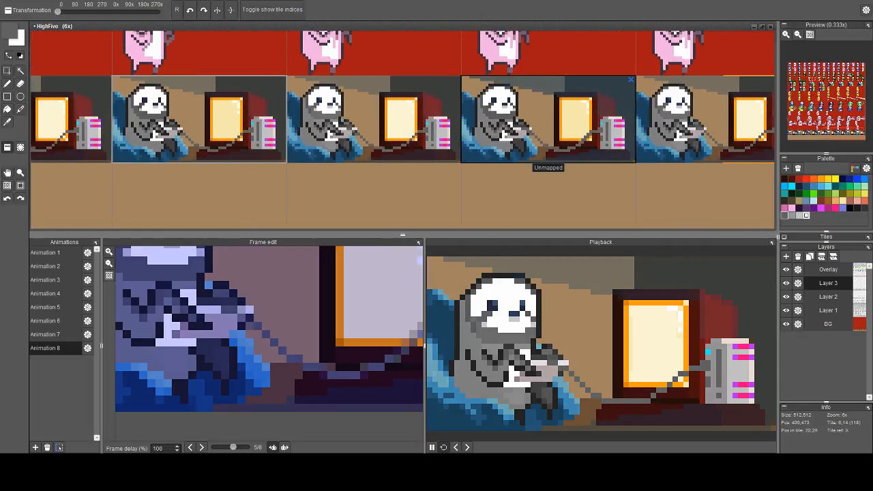
drag(293, 143, 420, 135)
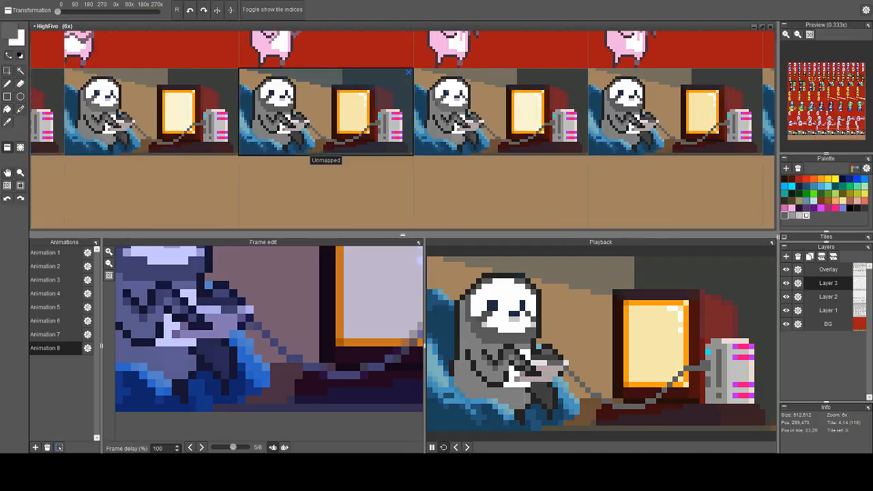
drag(215, 130, 416, 149)
Restore the orange monitor edge in frame 4 and redraw the grey cable's bend one pixel lower
scroll(402, 142, up, 6)
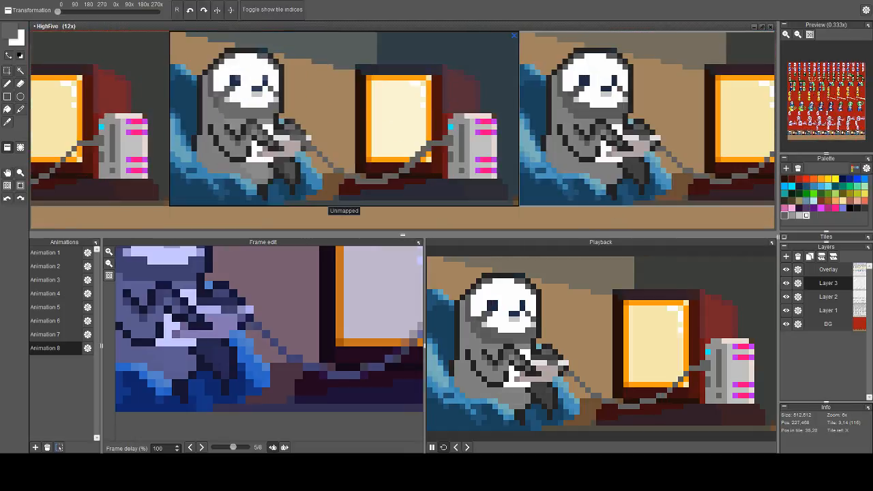
key(b)
click(477, 149)
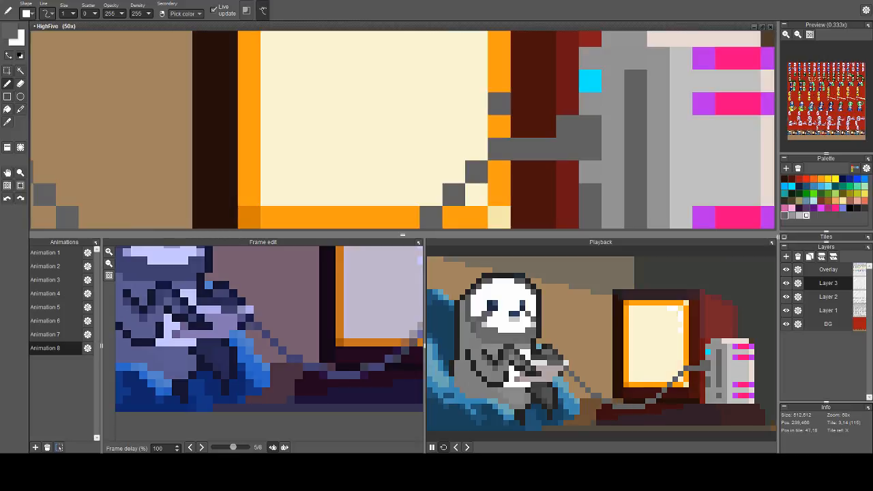
right_click(500, 103)
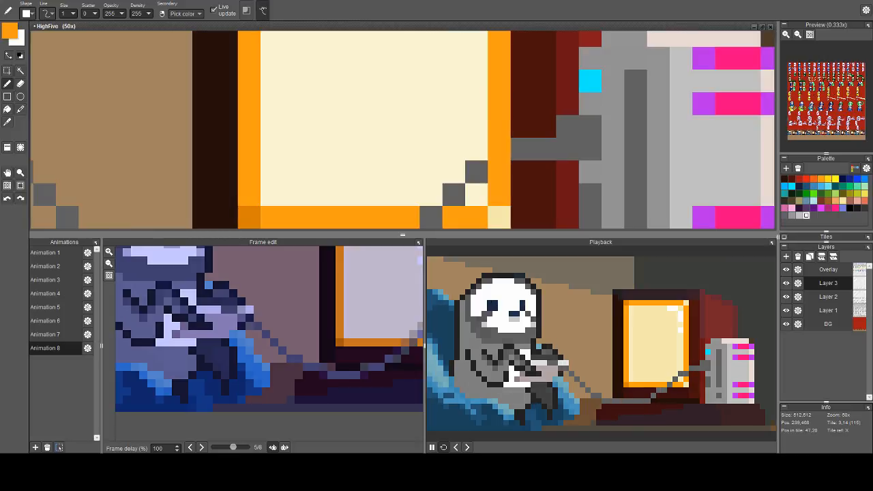
right_click(477, 171)
scroll(518, 176, down, 3)
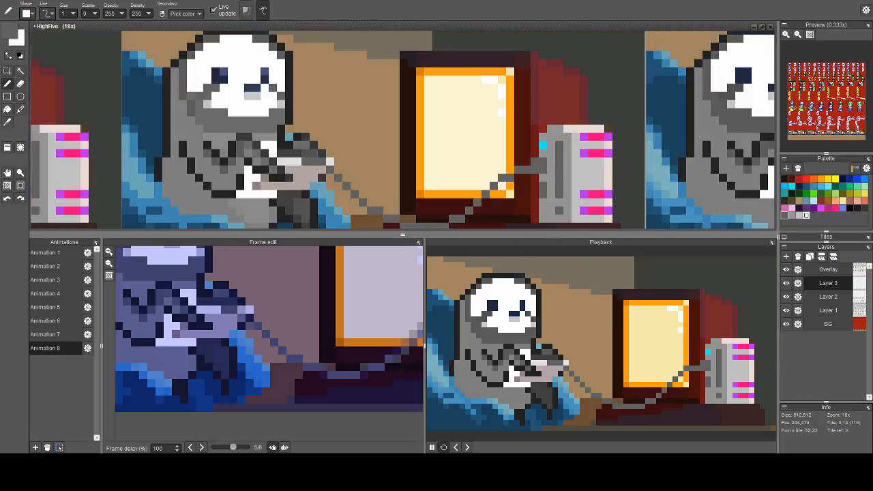
Lower the cable's bend by one pixel at the monitor's orange edge in frame 3, sampling the orange and grey
drag(691, 146, 344, 117)
drag(549, 141, 410, 130)
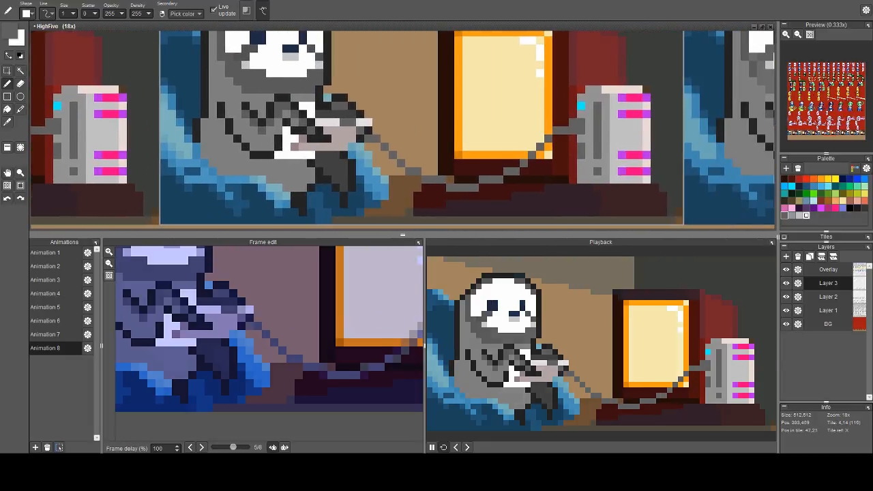
scroll(499, 155, down, 3)
drag(499, 155, 731, 167)
drag(382, 165, 434, 165)
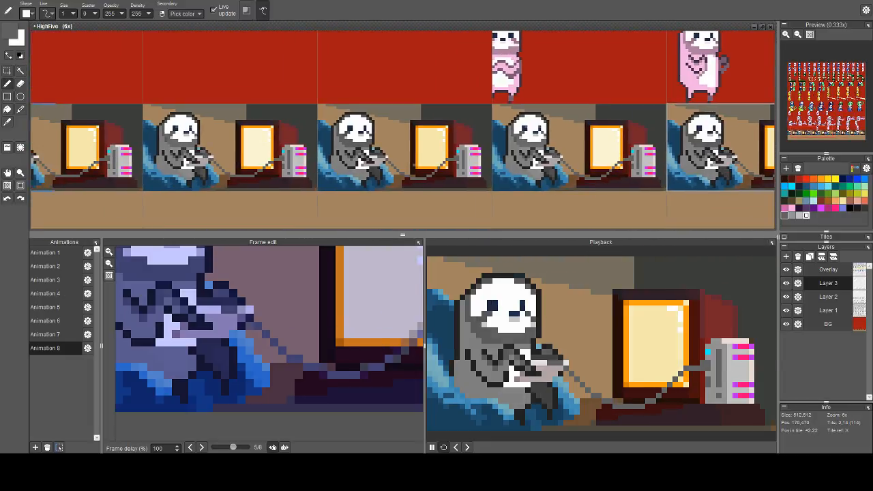
scroll(463, 157, up, 4)
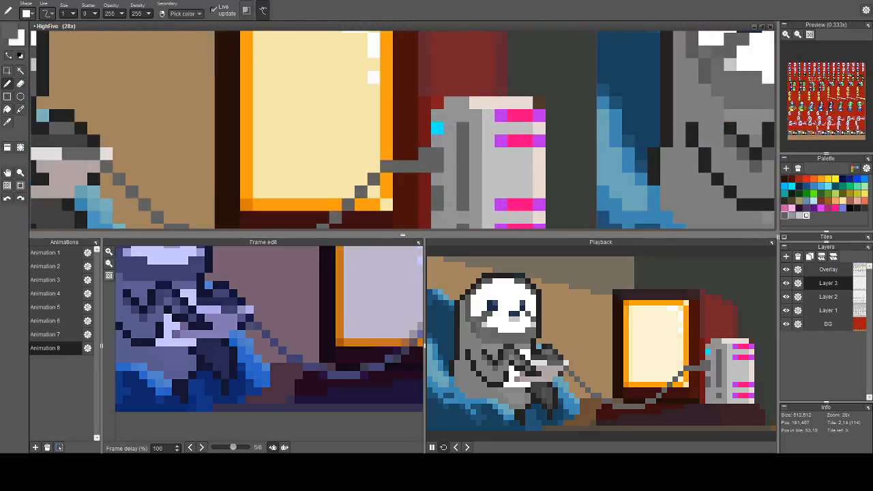
right_click(386, 154)
right_click(378, 178)
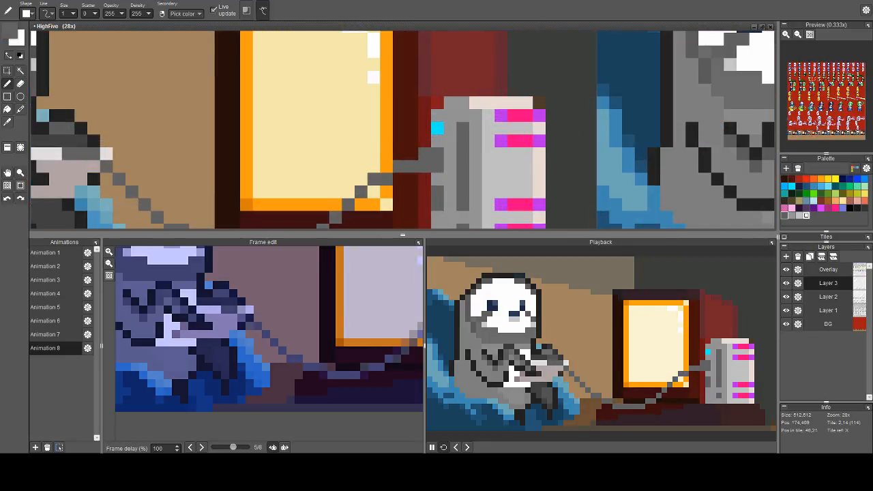
Repaint the orange monitor edge in frame 7 and lower the grey cable's bend by one pixel
scroll(400, 178, down, 3)
drag(645, 157, 190, 143)
drag(682, 154, 413, 142)
drag(572, 142, 427, 141)
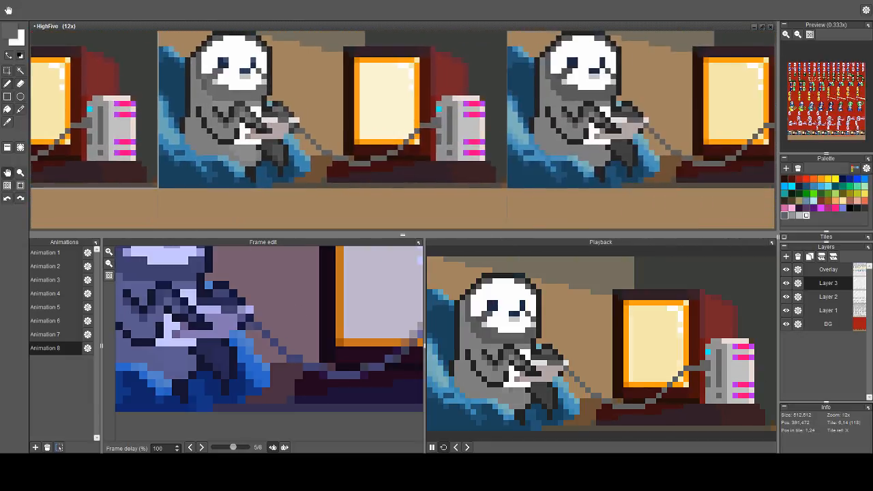
drag(528, 109, 248, 98)
drag(485, 102, 350, 101)
scroll(350, 101, up, 3)
right_click(356, 103)
click(358, 138)
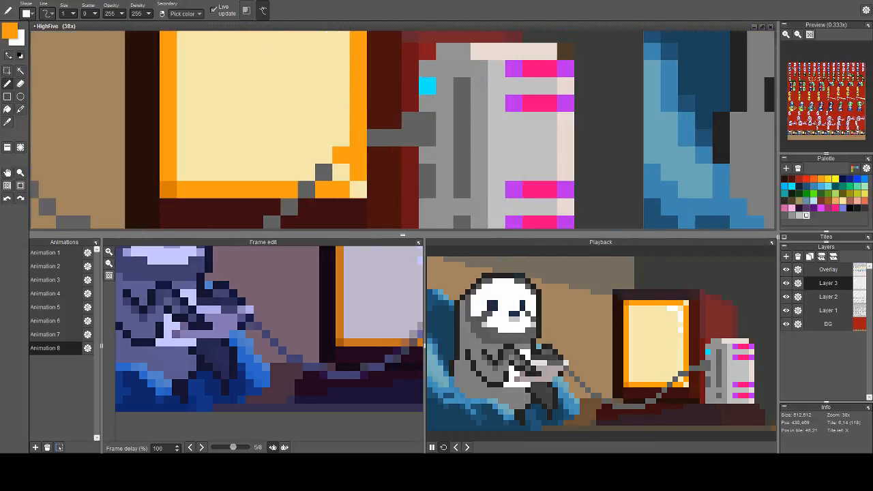
right_click(341, 155)
click(358, 155)
Correct the cable's bend in frame 8 by covering the upper pixels in orange and adding grey one pixel lower
drag(732, 137, 191, 133)
drag(730, 141, 342, 131)
right_click(533, 98)
click(533, 116)
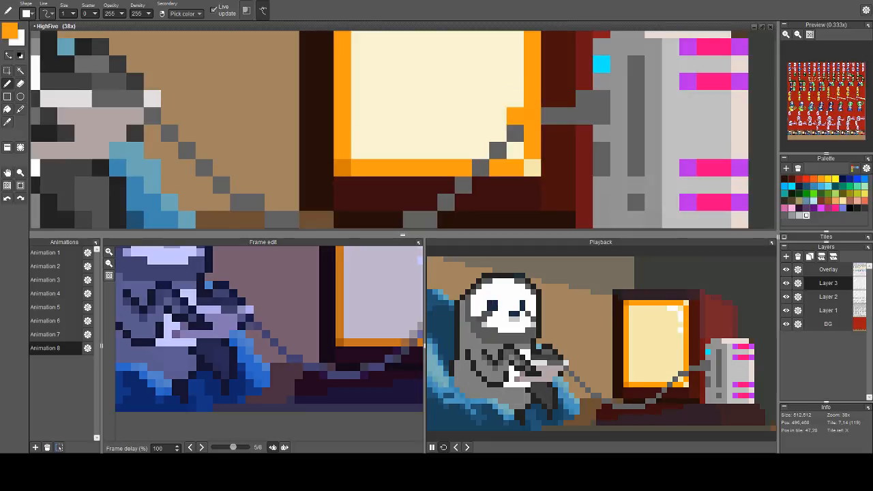
right_click(515, 133)
click(533, 133)
Examine the cable in the first frames of the row and compare it with the playback
scroll(524, 138, down, 5)
drag(425, 122, 587, 121)
drag(339, 115, 583, 125)
drag(116, 139, 567, 138)
drag(319, 141, 395, 123)
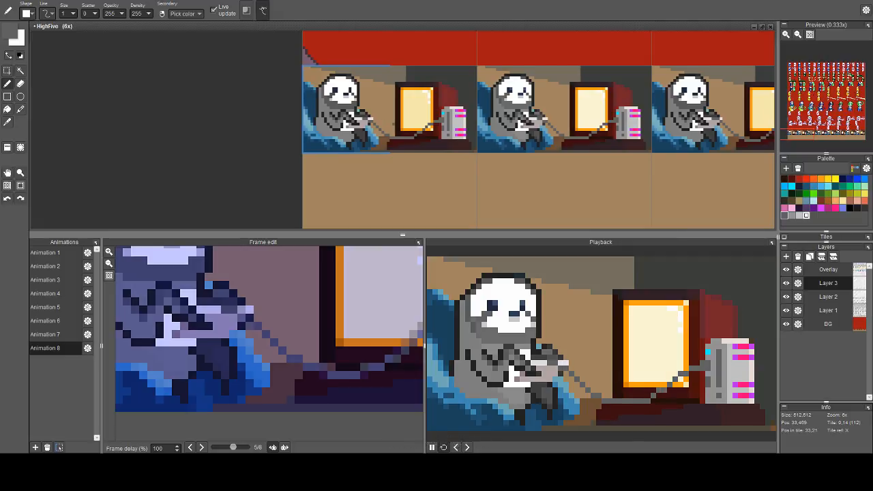
scroll(365, 114, up, 3)
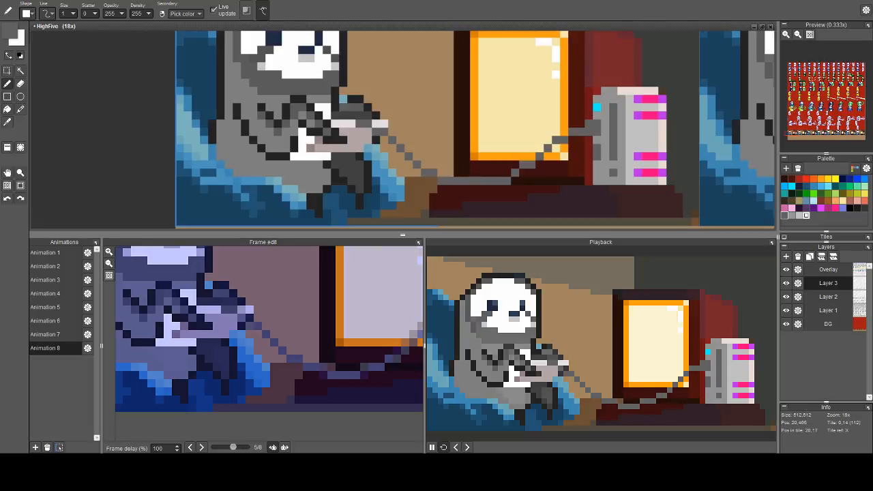
scroll(318, 115, up, 1)
scroll(343, 120, down, 1)
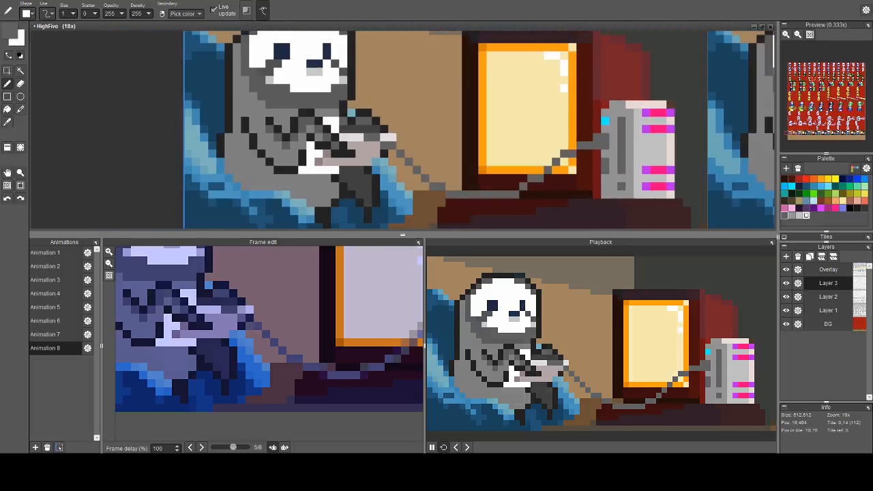
scroll(343, 120, down, 2)
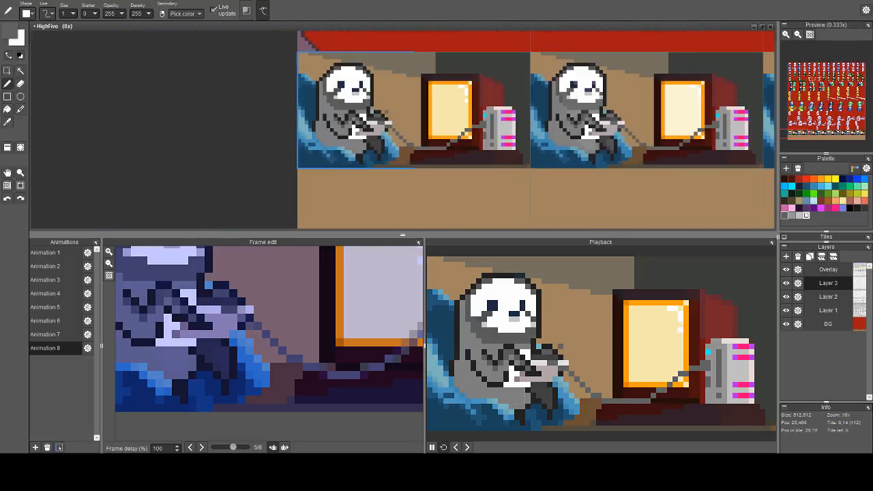
scroll(342, 120, down, 3)
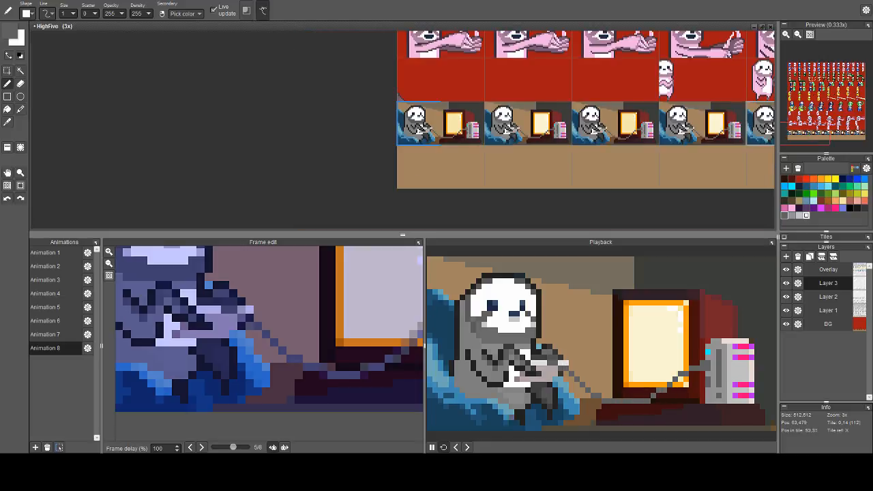
Try to paint a wide dark blue mouth below the sloth's nose in the first frame
scroll(343, 120, down, 1)
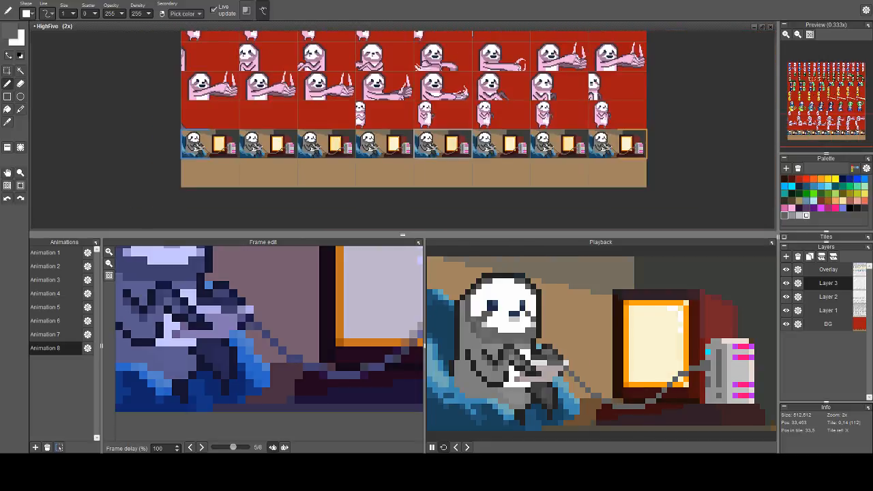
scroll(423, 142, up, 4)
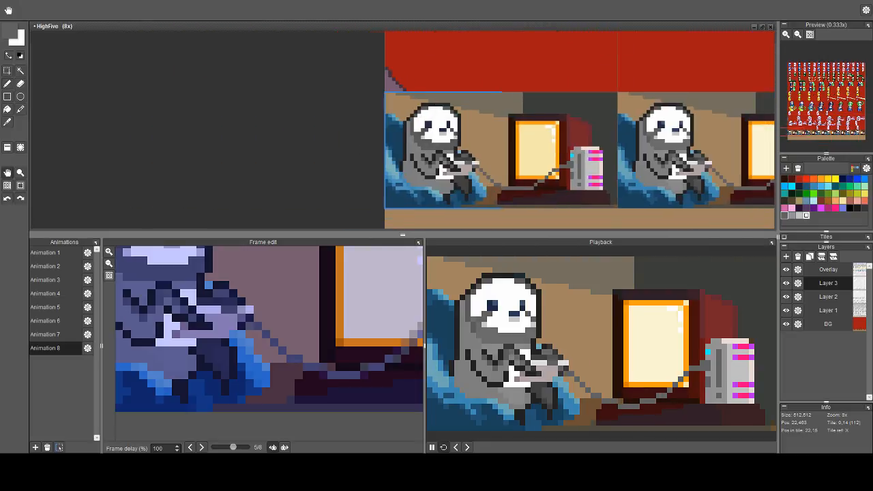
scroll(470, 152, up, 5)
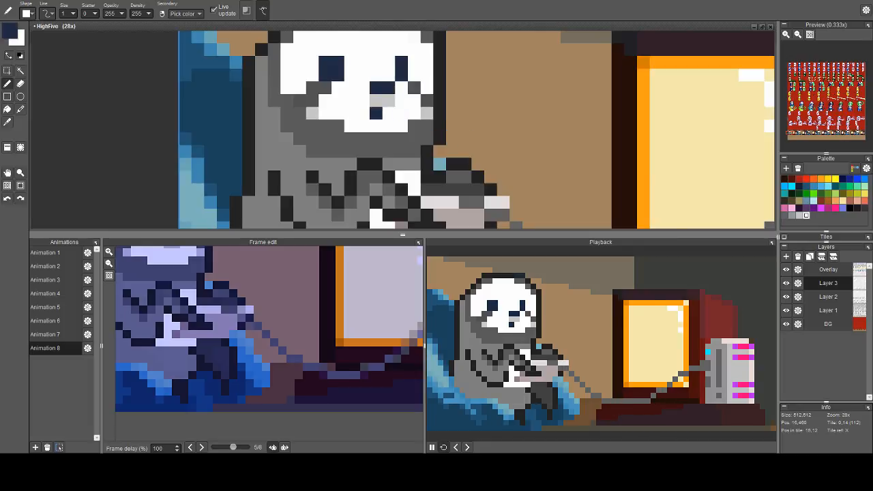
drag(376, 113, 389, 113)
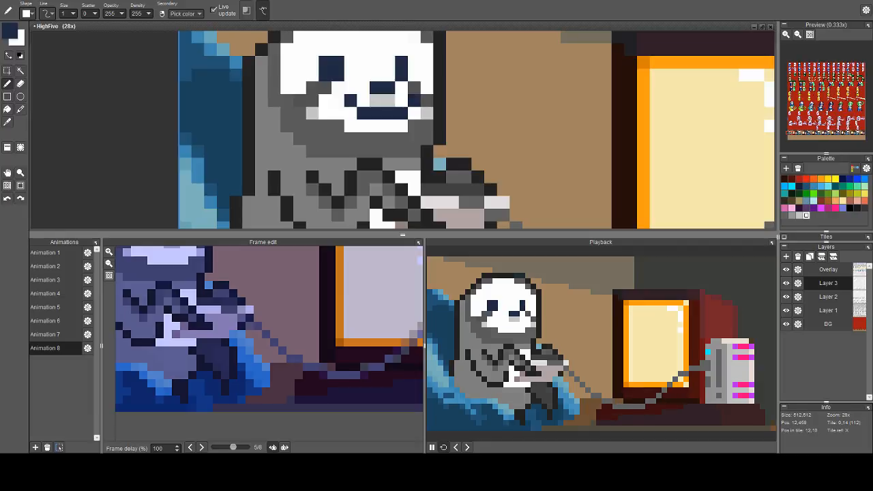
key(ctrl+z)
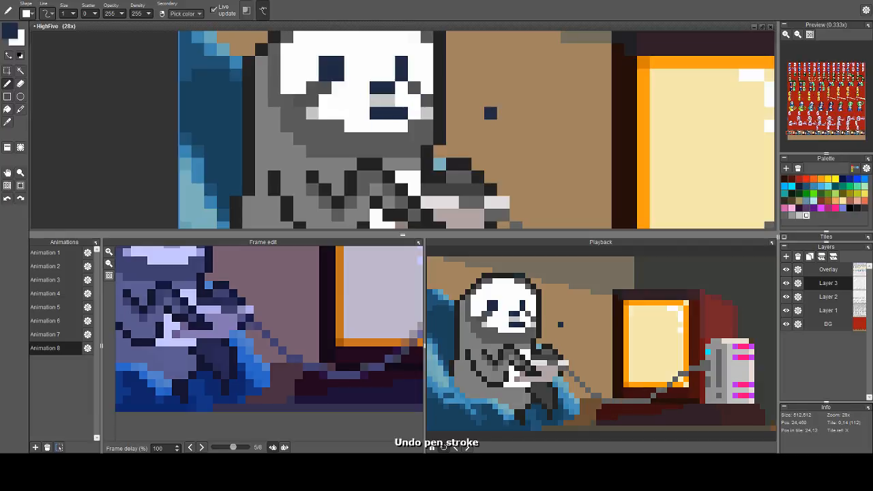
scroll(501, 113, down, 3)
scroll(501, 113, down, 4)
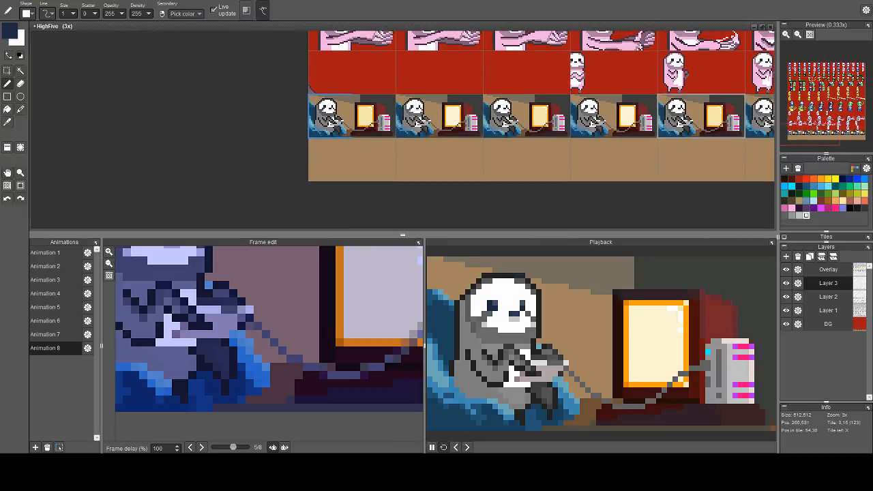
Select the sloth's pixels on Layer 1 across the animation frames with the magic wand
click(828, 311)
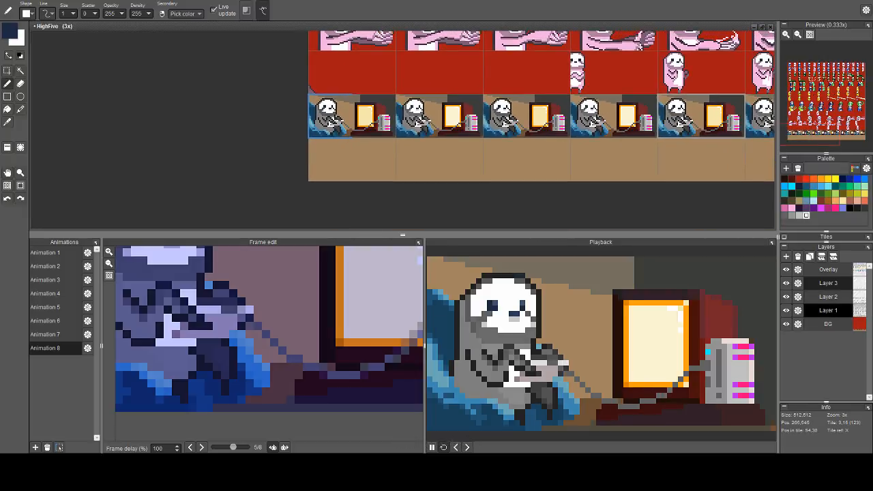
click(21, 70)
scroll(266, 104, up, 2)
scroll(379, 127, up, 1)
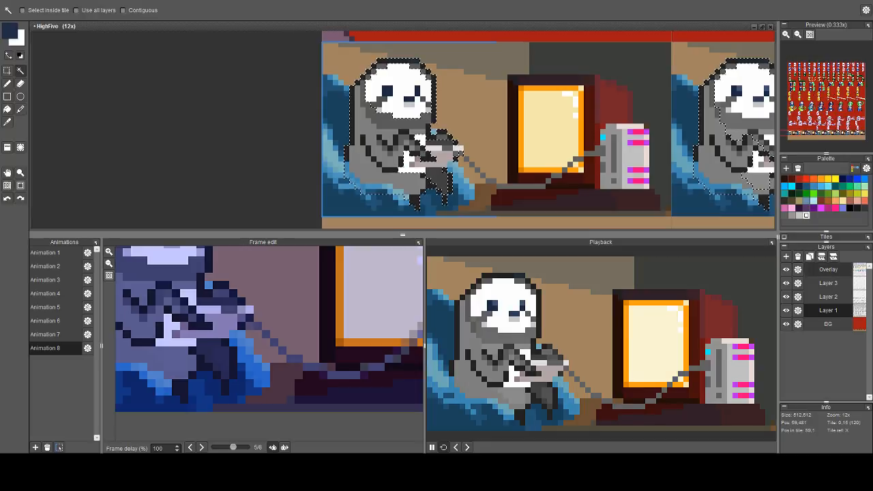
Add a layer above Layer 1, name it Sloth_colorizedLayerTV, and slightly widen the layer list area
click(786, 257)
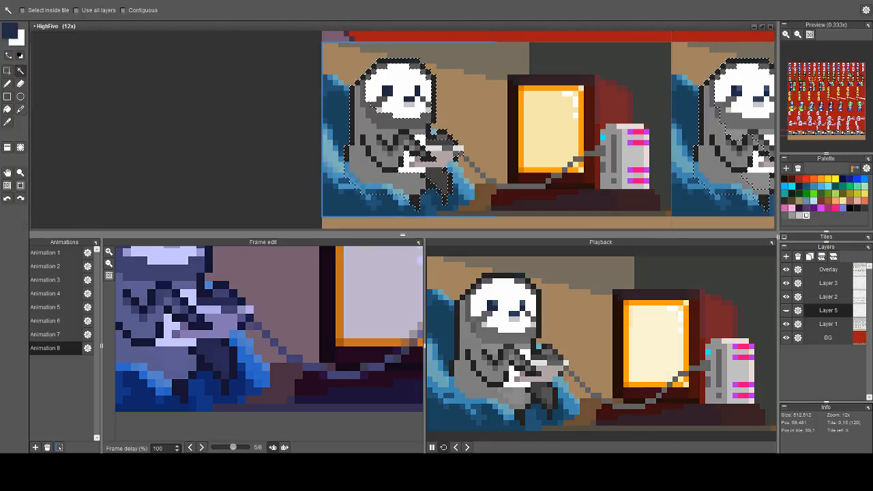
click(798, 311)
text(Sl)
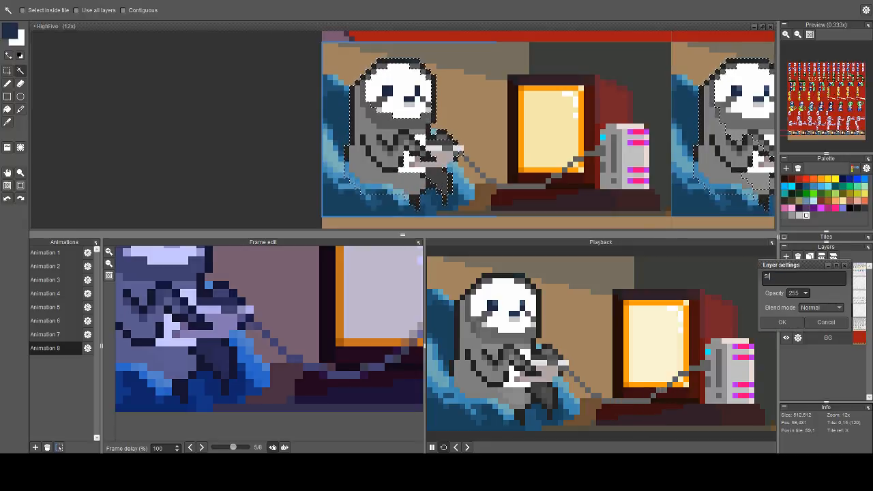
text(oth_col)
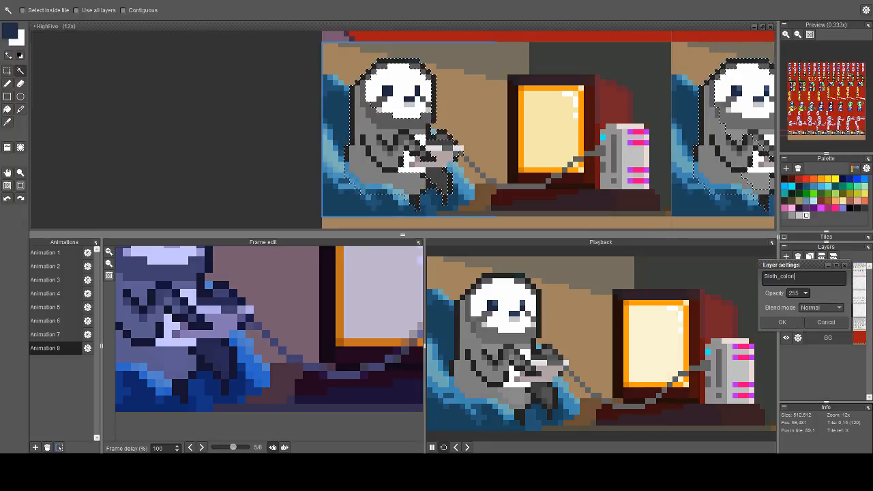
text(orizedLaye)
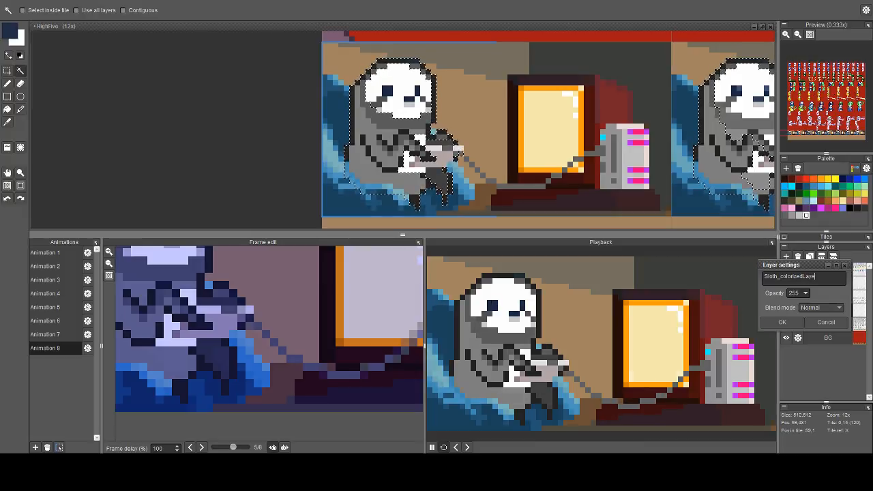
text(r1V)
key(Return)
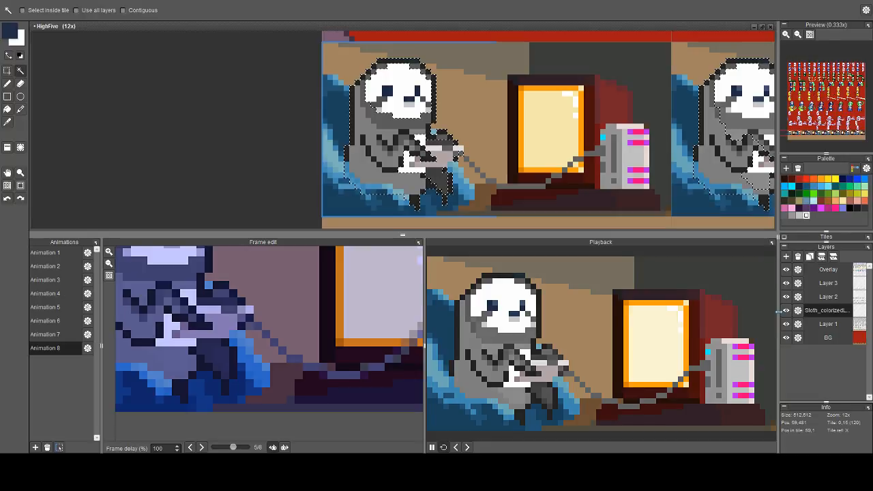
mouse_move(778, 324)
mouse_down()
mouse_move(736, 324)
mouse_move(773, 324)
mouse_up()
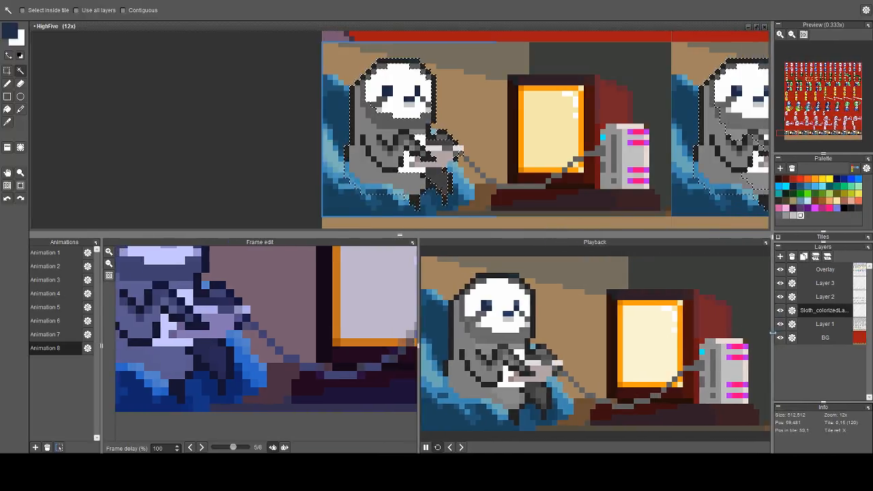
Set the blend mode of the Sloth_colorizedLayerTV layer to Overlay
drag(477, 78, 376, 103)
scroll(377, 102, down, 1)
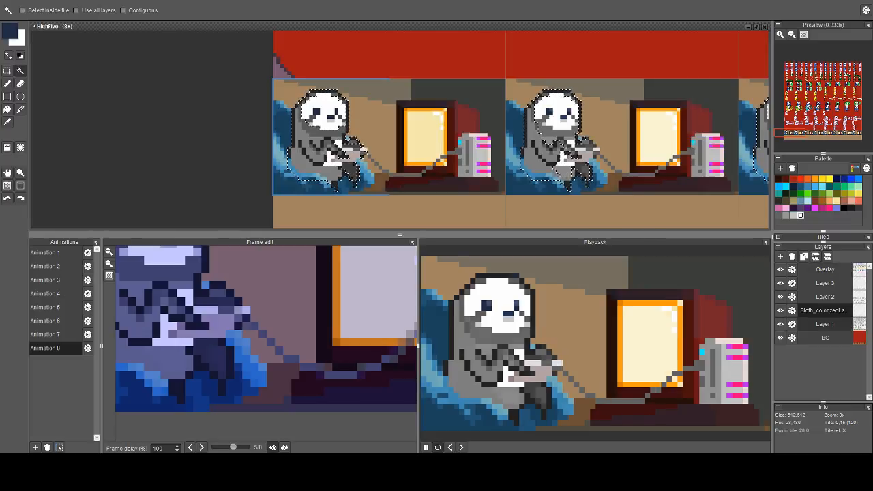
double_click(824, 310)
click(815, 308)
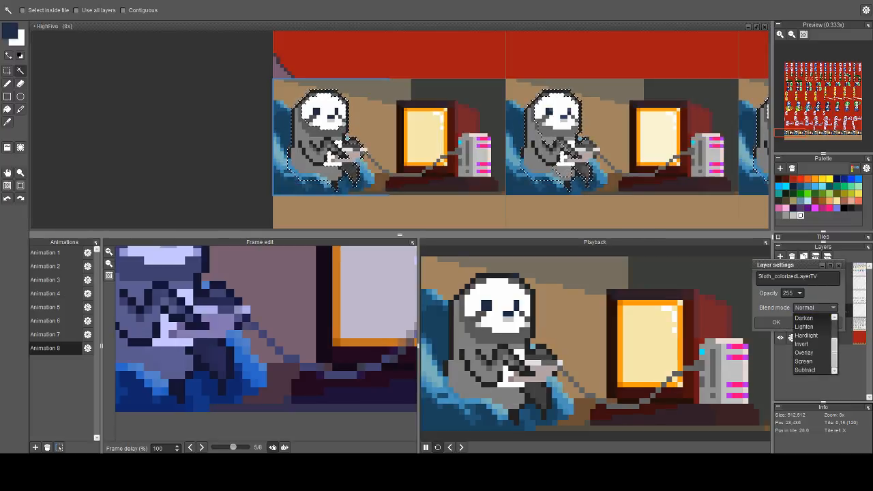
click(804, 352)
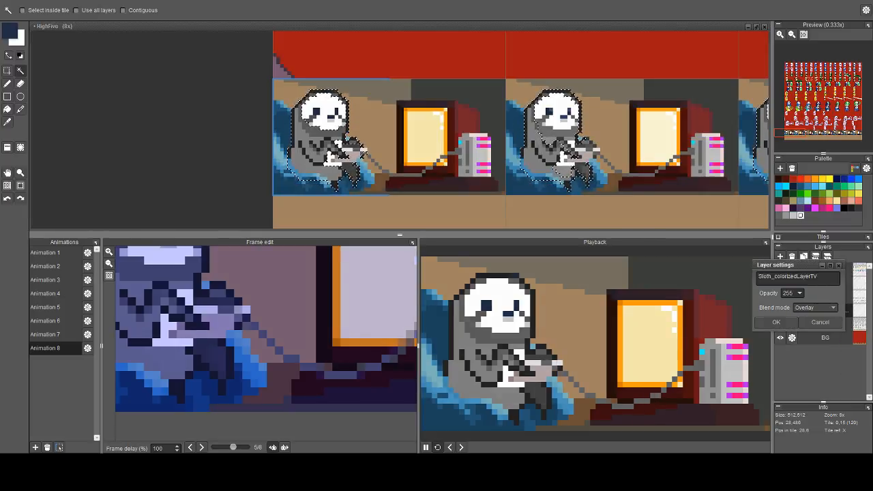
key(Return)
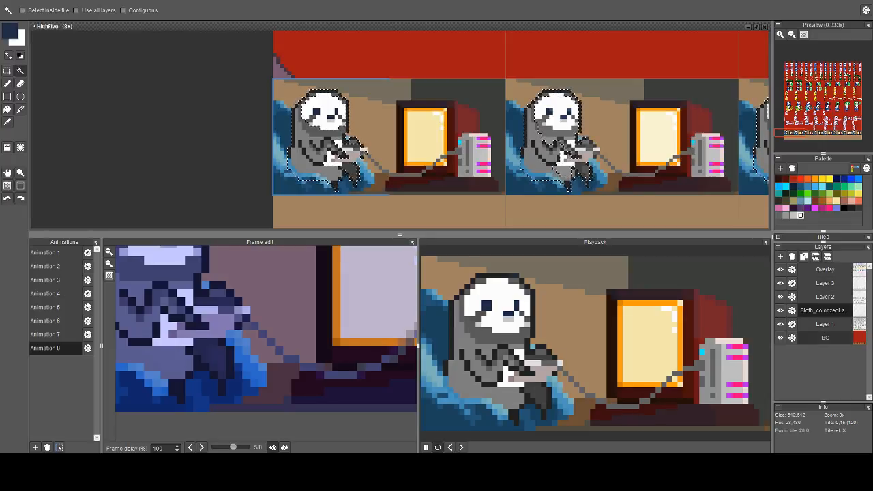
Examine how the selection follows the sloth's outline in the first frames of the row
scroll(590, 188, down, 6)
key(space)
drag(658, 85, 664, 34)
scroll(599, 162, up, 2)
key(space)
scroll(664, 34, up, 1)
drag(538, 194, 640, 42)
drag(294, 161, 469, 147)
scroll(469, 147, up, 2)
scroll(631, 143, up, 3)
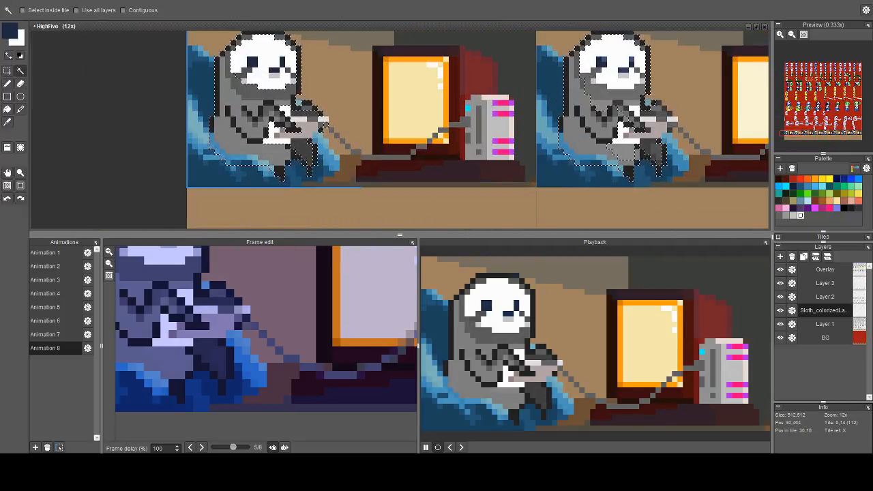
key(space)
drag(293, 119, 394, 162)
key(f)
key(space)
drag(399, 203, 425, 183)
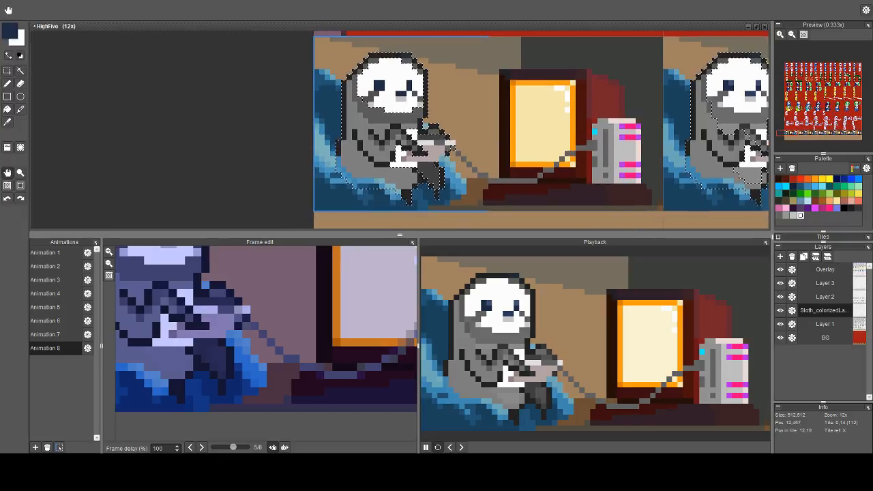
key(space)
drag(387, 142, 383, 111)
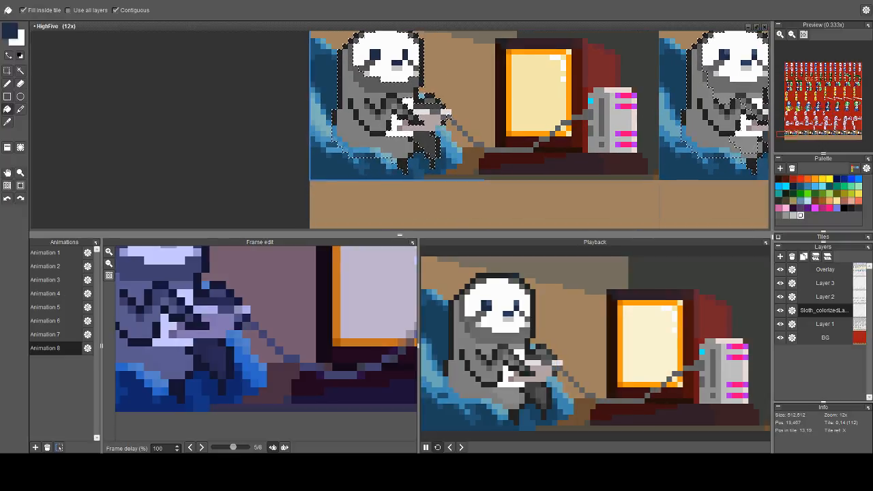
key(space)
drag(569, 52, 575, 81)
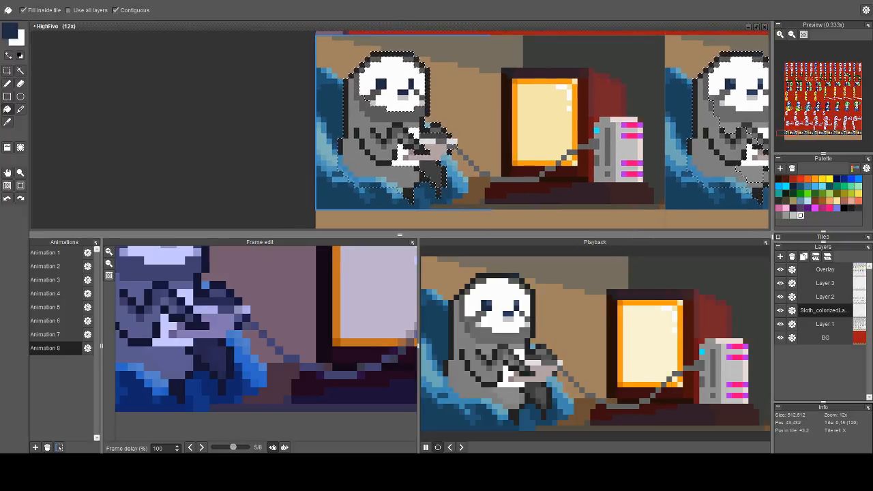
Extend the magic wand selection on Layer 1 to further grey and light shades of the sloth
click(825, 324)
scroll(324, 153, up, 1)
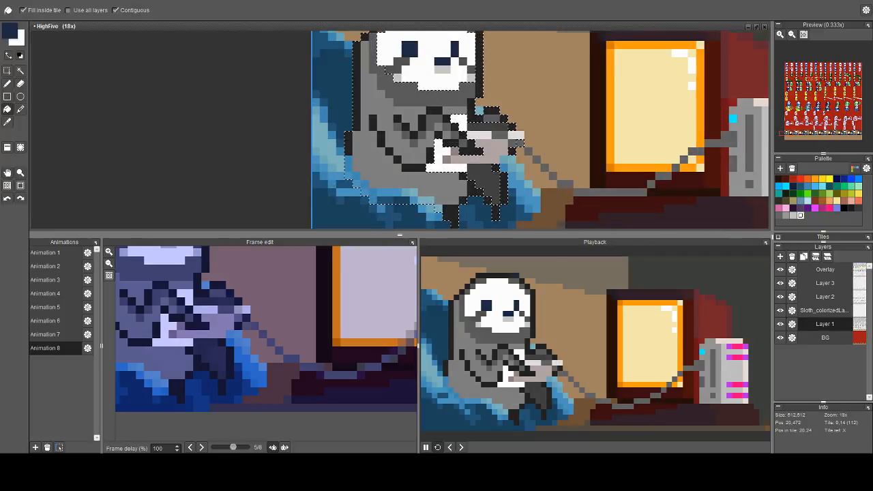
key(w)
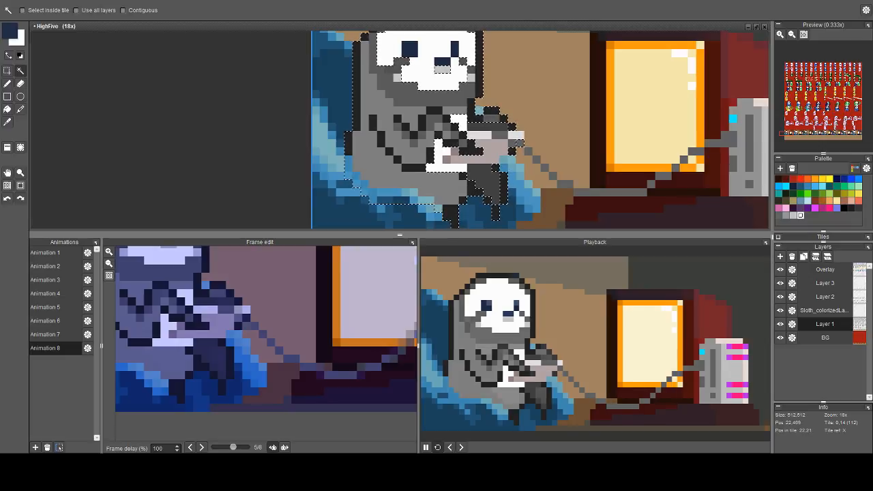
scroll(510, 134, down, 1)
drag(703, 113, 369, 113)
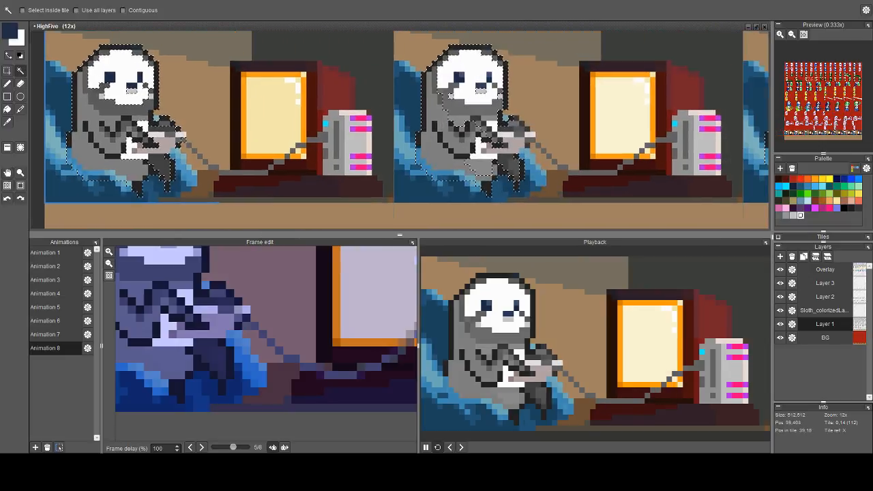
scroll(451, 113, up, 2)
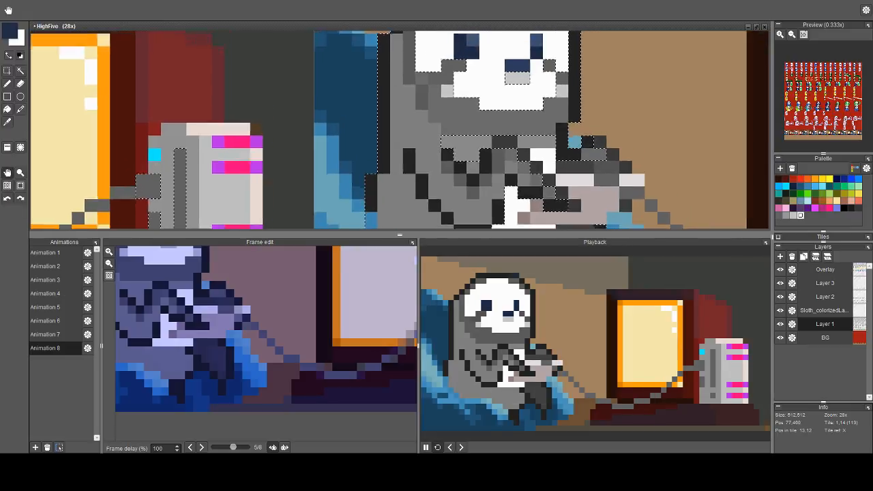
scroll(312, 170, down, 1)
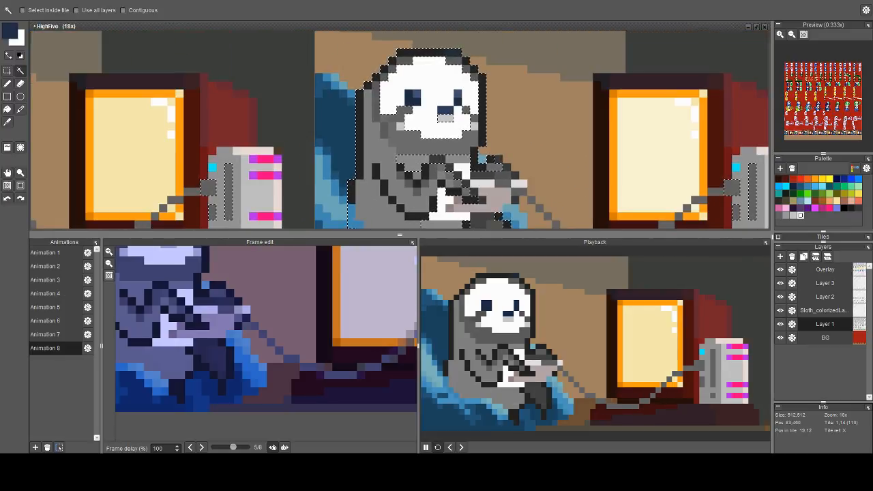
drag(458, 168, 455, 122)
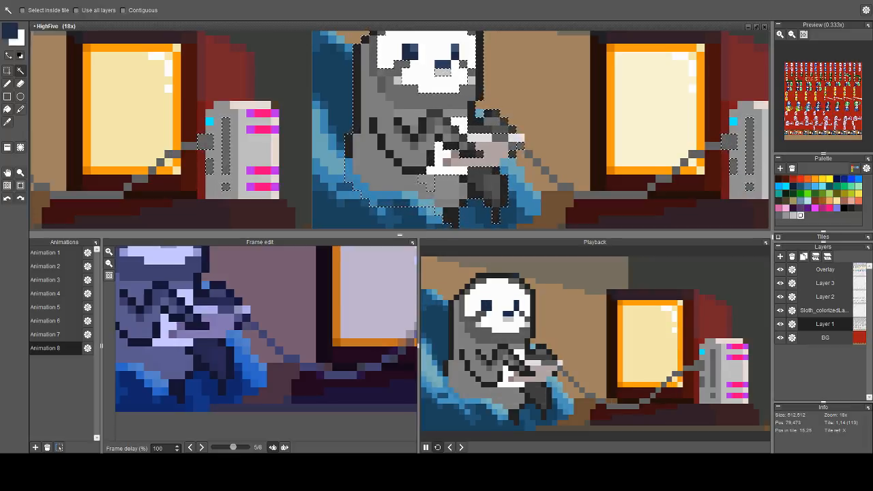
Examine the extended sloth selection across all frames of the row
scroll(456, 196, down, 5)
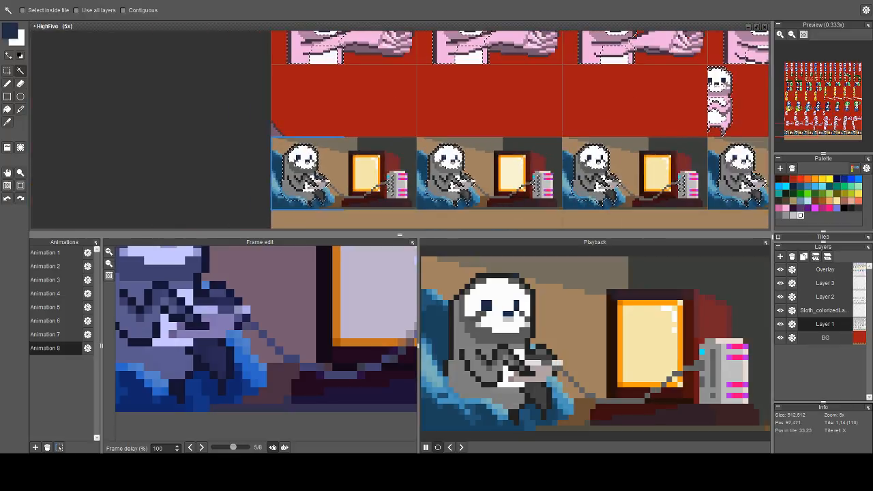
scroll(275, 204, up, 6)
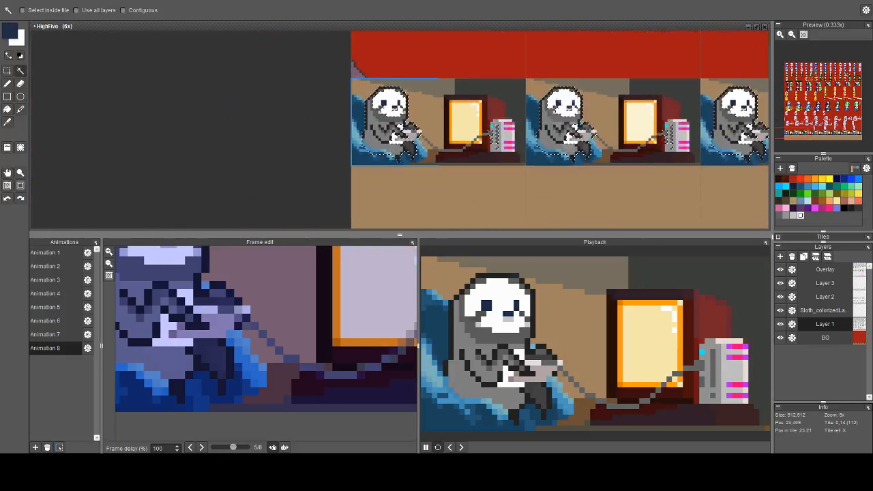
scroll(458, 160, down, 5)
key(space)
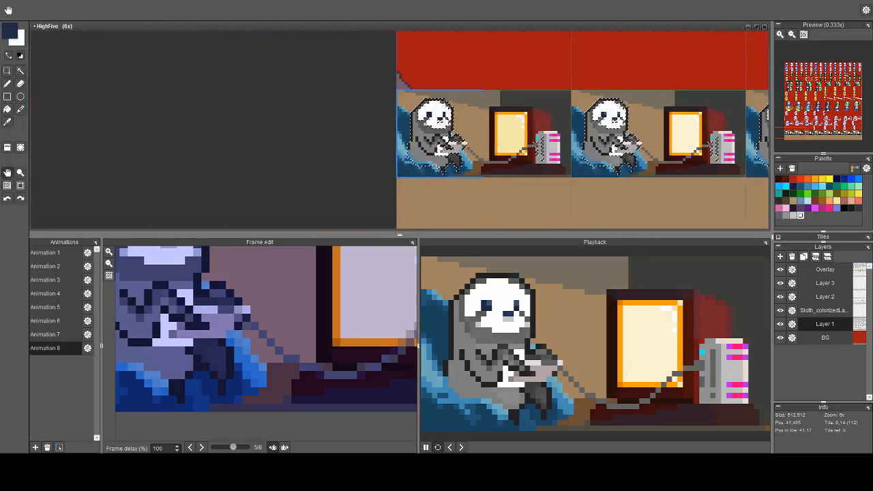
drag(766, 141, 387, 134)
drag(535, 133, 357, 133)
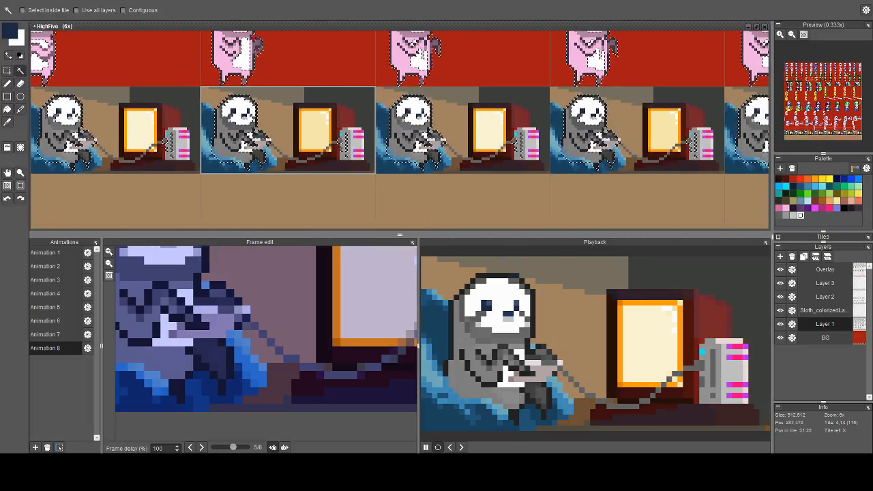
drag(434, 148, 334, 155)
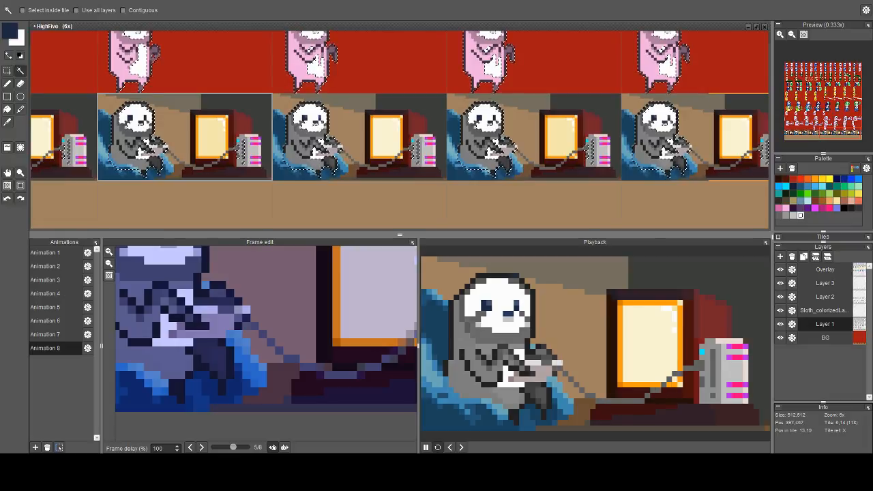
scroll(464, 141, up, 5)
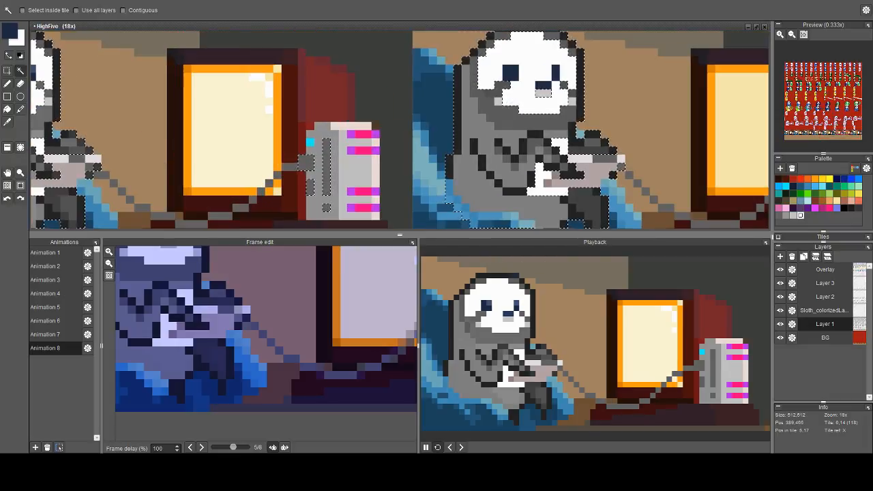
scroll(409, 129, down, 8)
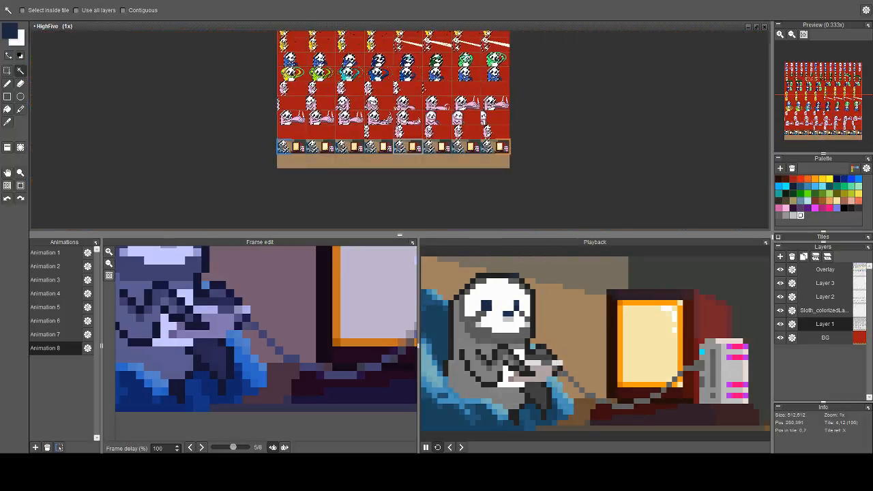
Switch to the Fill tool and pick the bright red from the body of the laser-eyed sloth as the fill colour
key(space)
drag(419, 105, 435, 132)
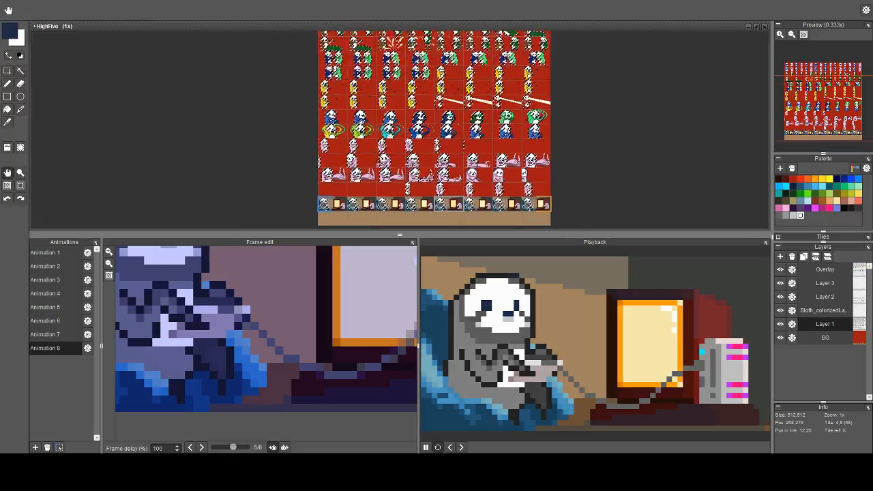
scroll(442, 117, up, 3)
key(g)
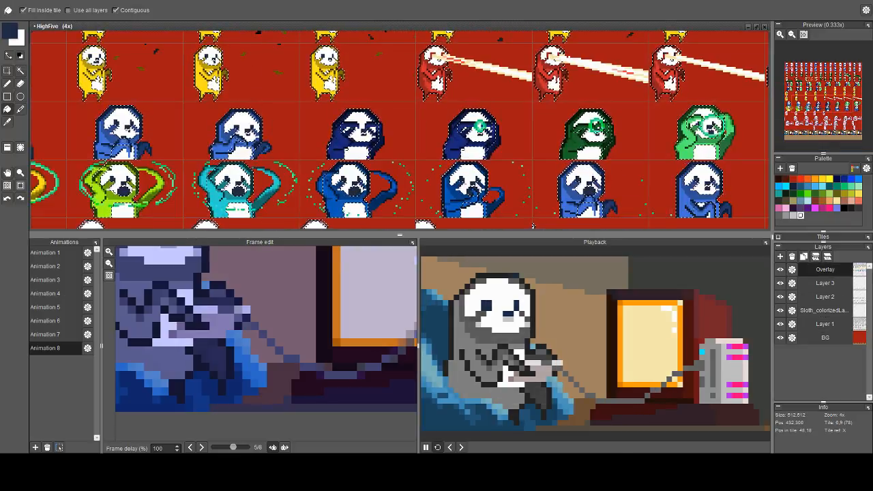
scroll(429, 95, up, 1)
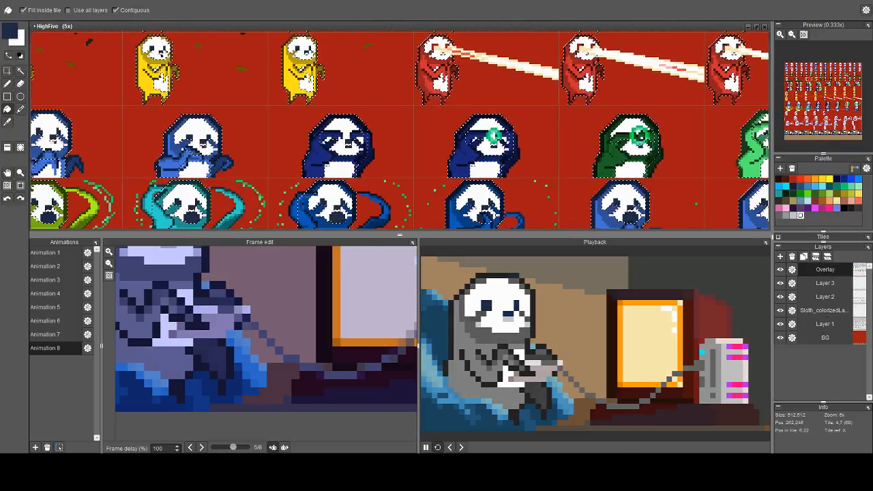
right_click(423, 82)
Make the Sloth_colorizedLayerTV layer active at the gaming sloth row and undo the last fill
scroll(435, 97, down, 3)
key(space)
drag(410, 202, 433, 75)
scroll(511, 48, up, 6)
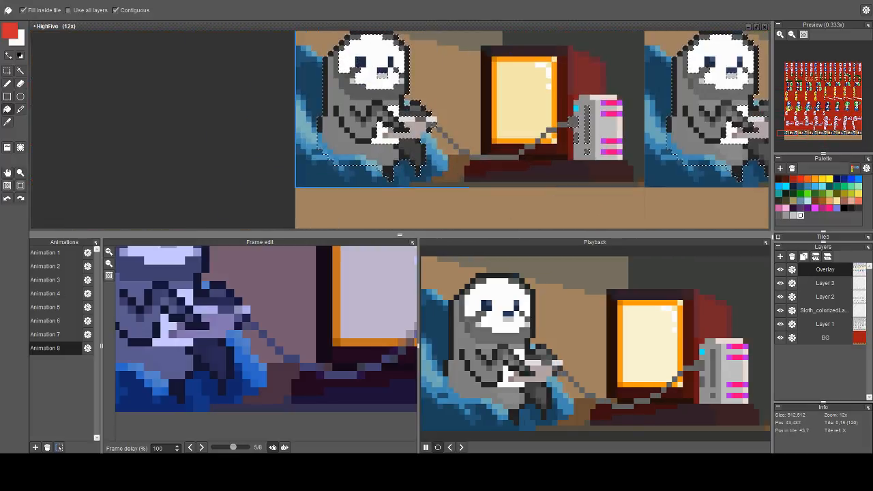
key(Page_Down)
key(Page_Down)
key(Page_Down)
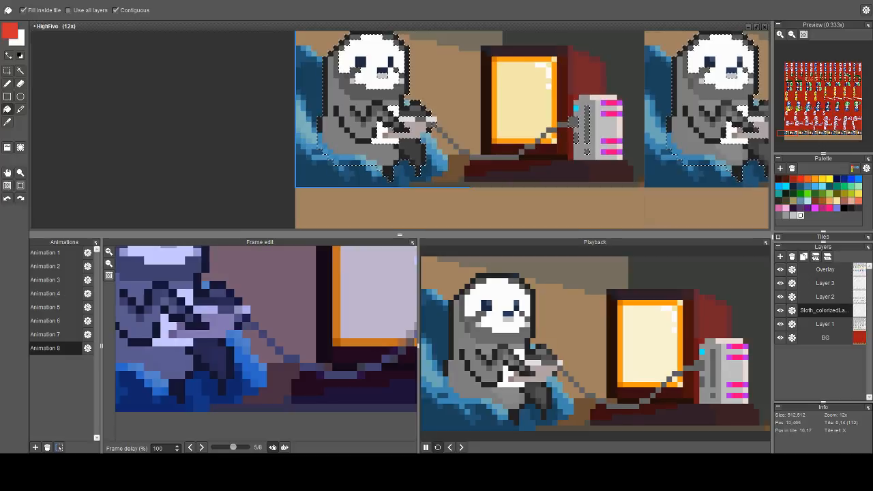
key(ctrl+z)
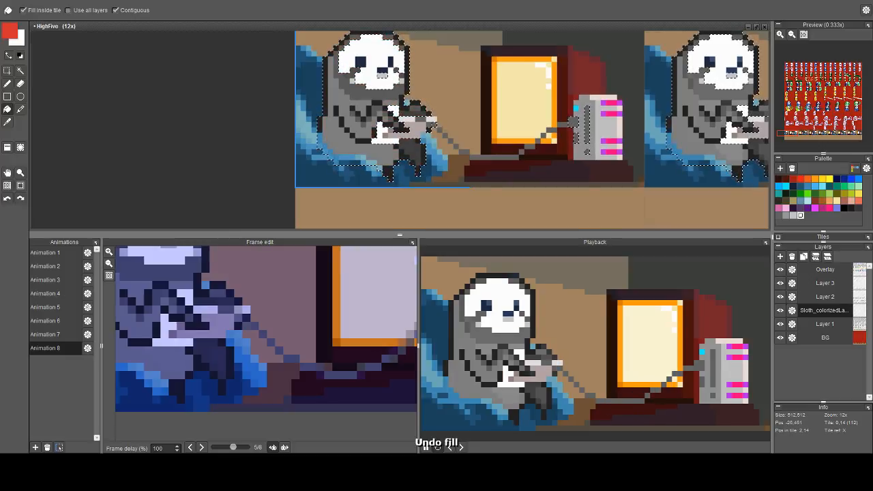
Turn off Contiguous and fill the selected sloth with red in the first three frames of the gaming row
scroll(532, 116, down, 4)
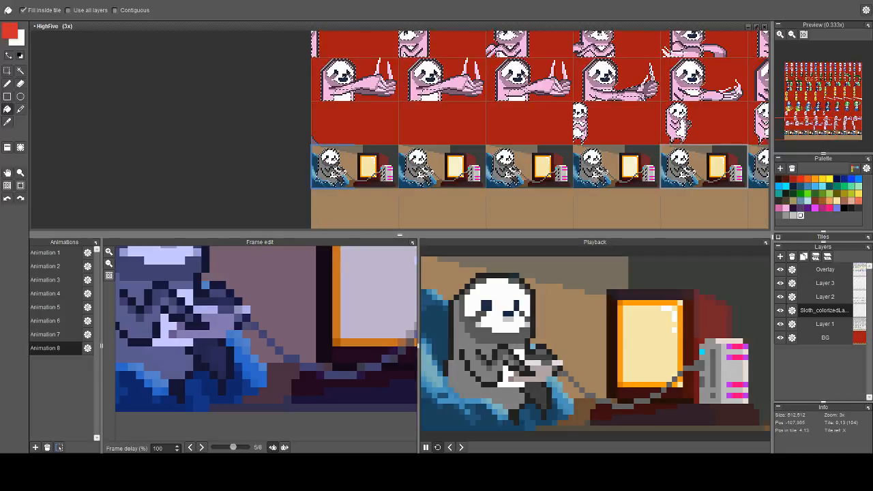
click(115, 11)
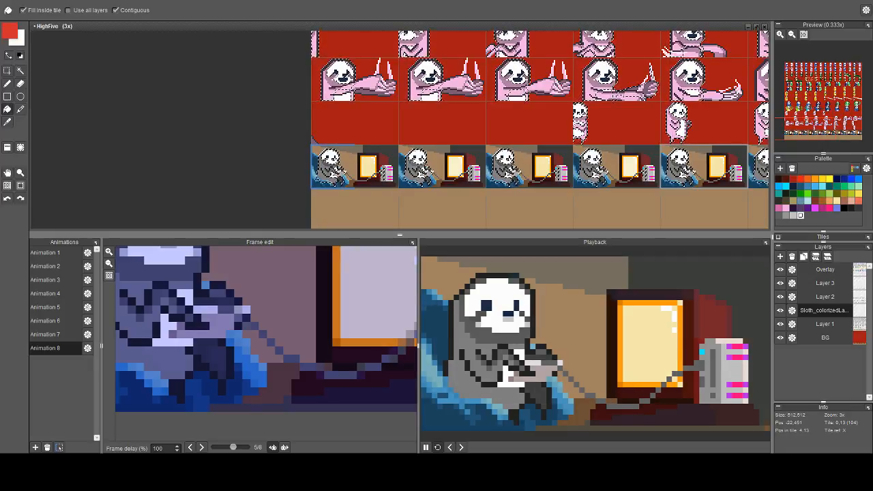
scroll(317, 184, up, 2)
shift+click(328, 158)
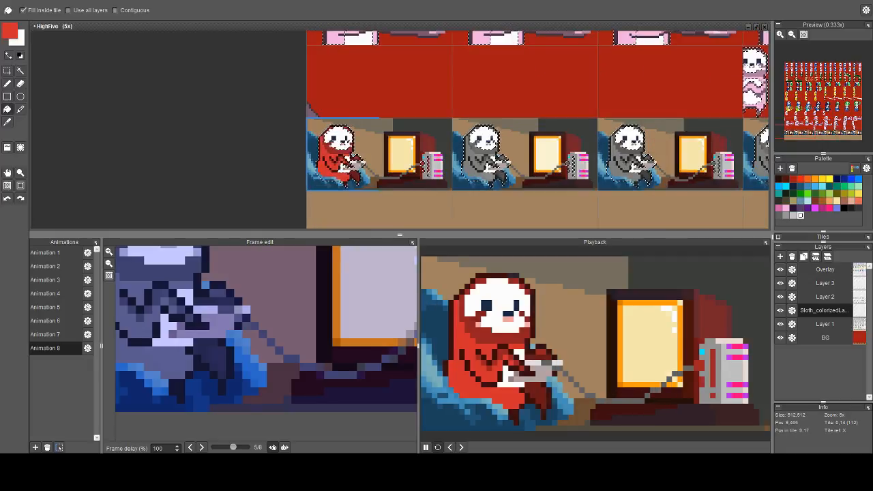
drag(327, 158, 139, 128)
click(282, 128)
click(427, 127)
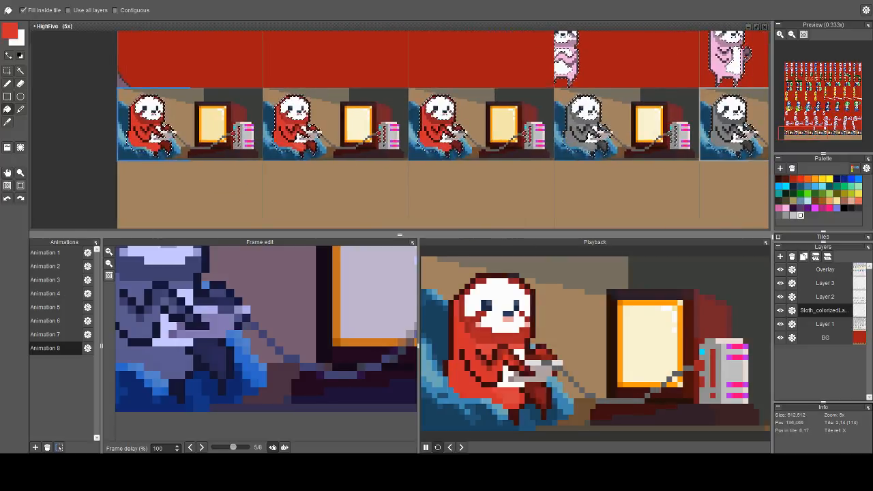
Fill the selected sloth with the same red in the remaining five frames of the gaming row
drag(574, 128, 326, 123)
click(326, 124)
click(473, 124)
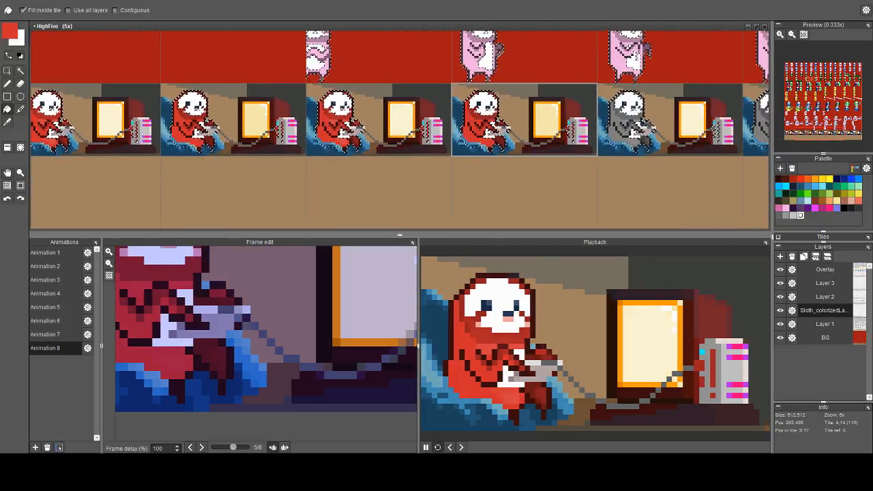
drag(643, 126, 462, 131)
click(462, 131)
click(608, 131)
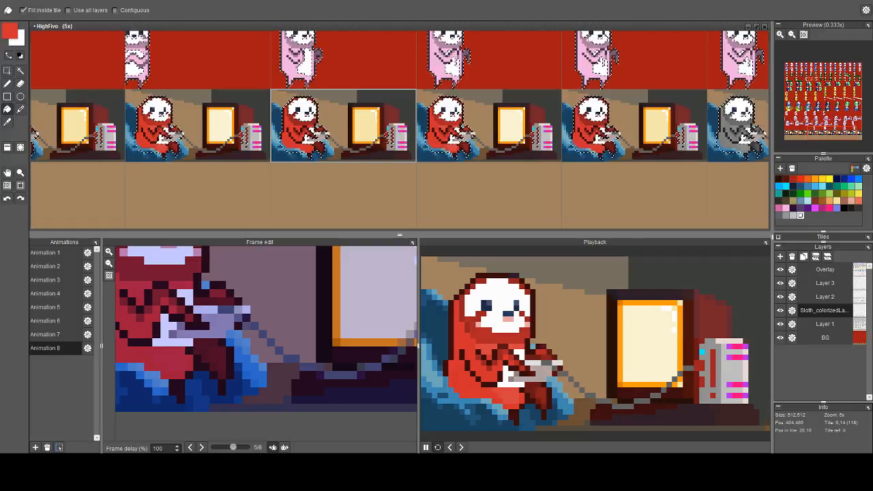
click(753, 132)
drag(753, 132, 485, 138)
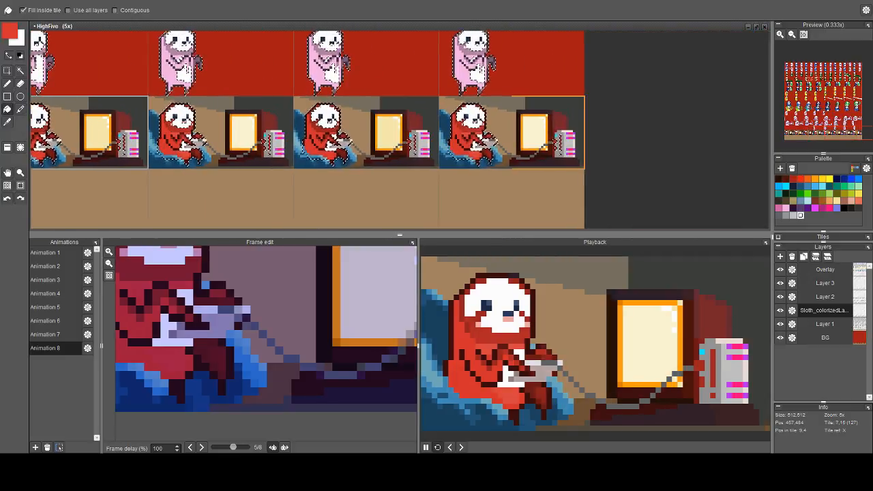
Zoom out the animation playback and widen the frame editing area
scroll(291, 156, down, 2)
scroll(471, 339, down, 4)
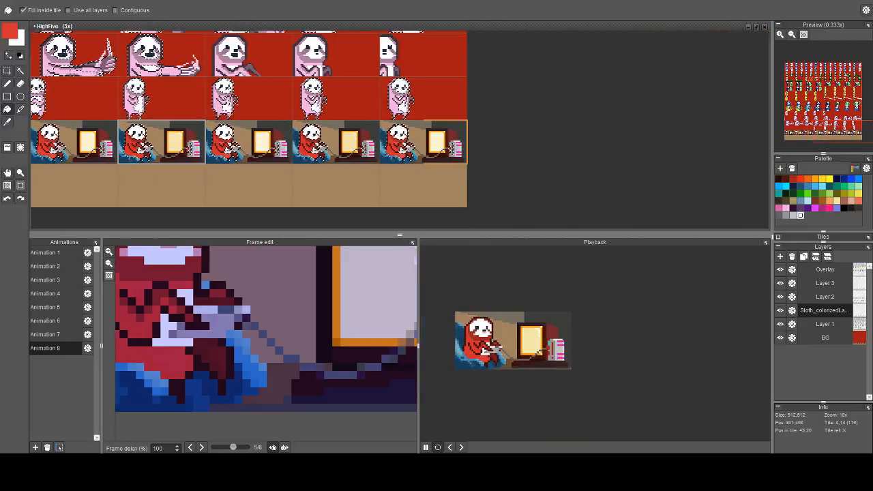
drag(417, 344, 581, 349)
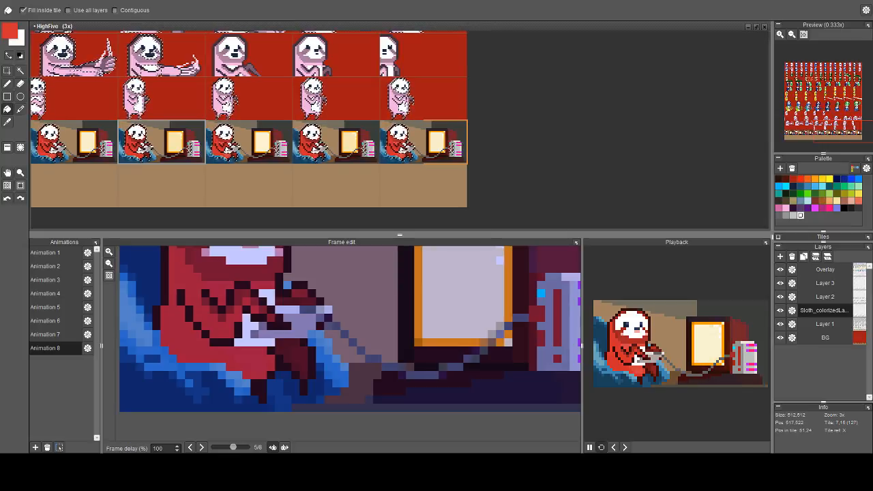
Erase the red fill from the game console in the first three frames with a size 4 eraser
drag(474, 177, 682, 123)
drag(54, 84, 358, 117)
scroll(347, 97, up, 1)
key(b)
scroll(357, 97, up, 3)
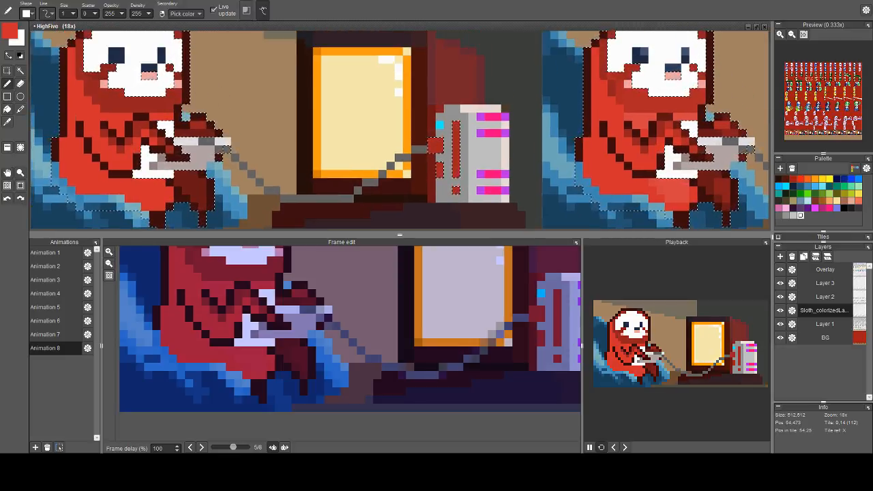
key(w)
scroll(456, 149, up, 2)
scroll(392, 160, down, 1)
scroll(396, 163, up, 2)
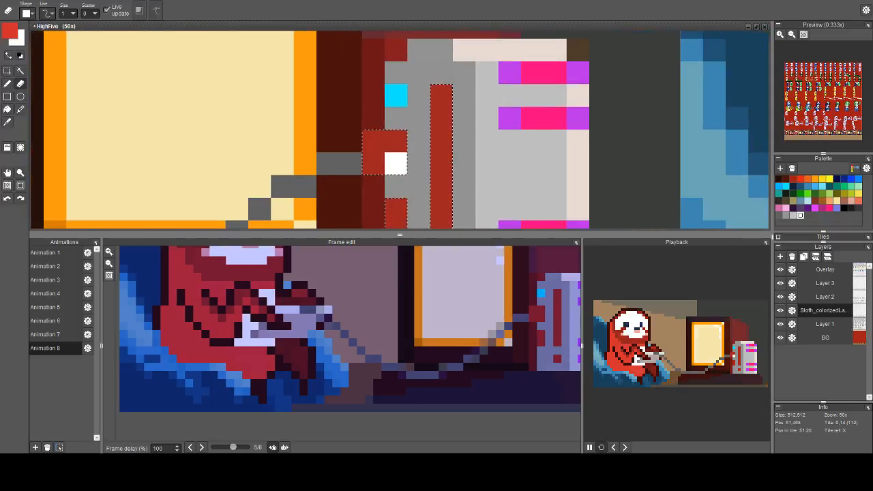
scroll(405, 162, down, 5)
key(4)
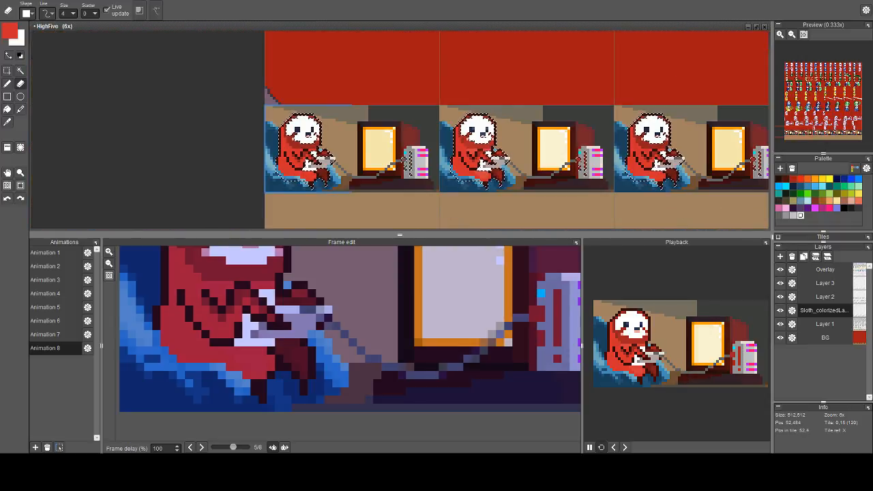
drag(593, 71, 481, 87)
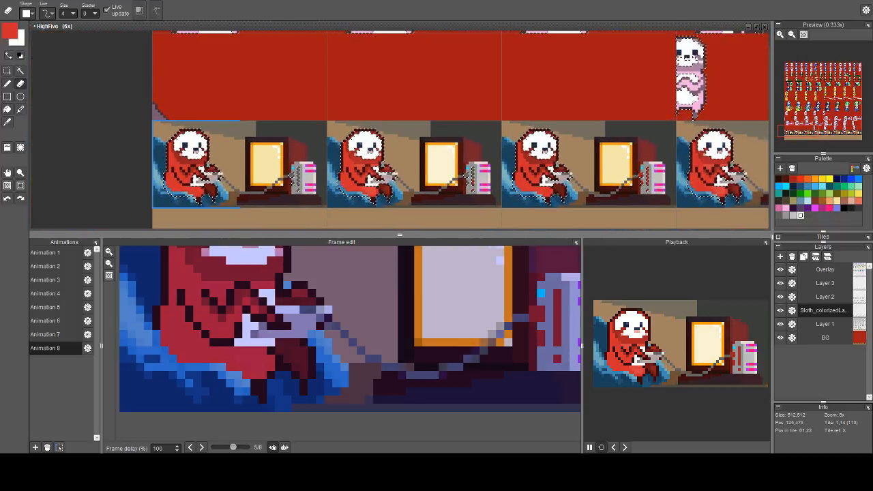
drag(642, 169, 461, 156)
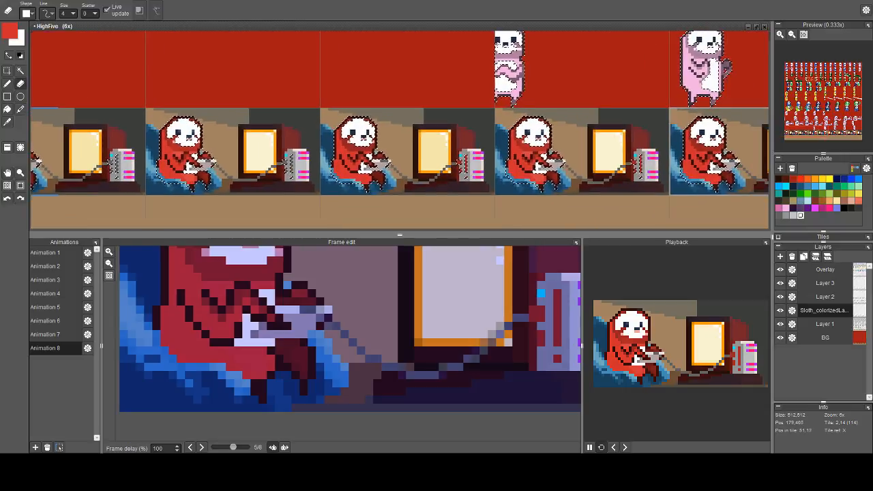
mouse_move(681, 108)
mouse_down()
mouse_move(570, 140)
mouse_move(526, 139)
mouse_up()
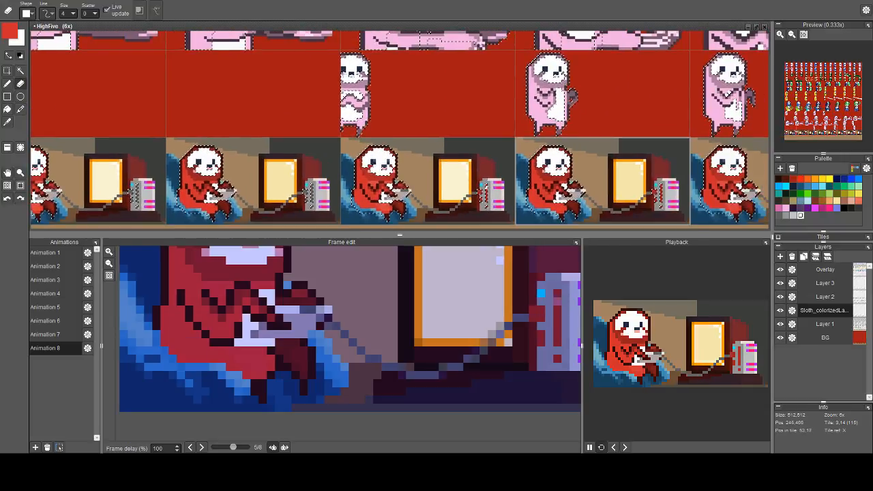
Erase the red fill from the game console in the remaining frames and clear the selection
mouse_move(659, 188)
mouse_down()
mouse_move(442, 160)
mouse_move(437, 178)
mouse_move(443, 158)
mouse_move(443, 173)
mouse_up()
mouse_move(618, 161)
mouse_down()
mouse_move(332, 167)
mouse_move(334, 177)
mouse_up()
drag(508, 176, 505, 181)
mouse_move(682, 162)
mouse_down()
mouse_move(508, 164)
mouse_move(509, 184)
mouse_move(529, 177)
mouse_move(532, 196)
mouse_up()
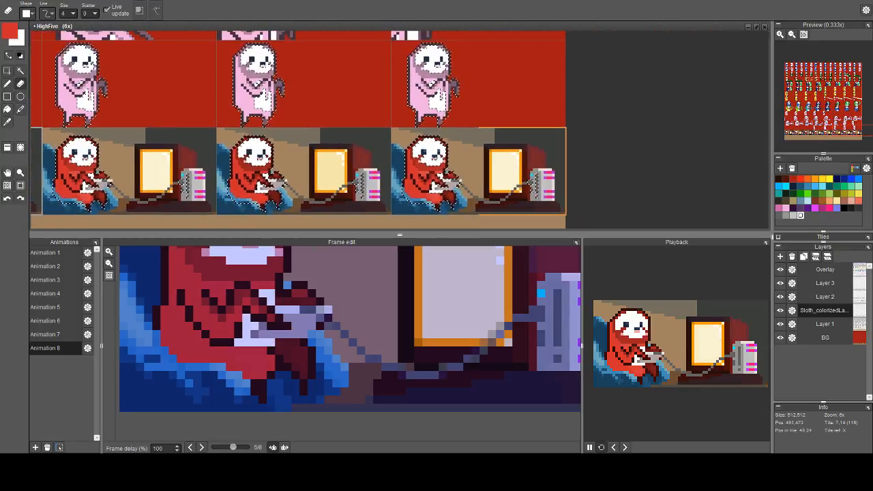
key(ctrl+d)
Examine the recoloured sloth frames and compare them with Layer 1 hidden and shown
drag(323, 177, 423, 185)
scroll(423, 185, down, 2)
drag(202, 203, 411, 164)
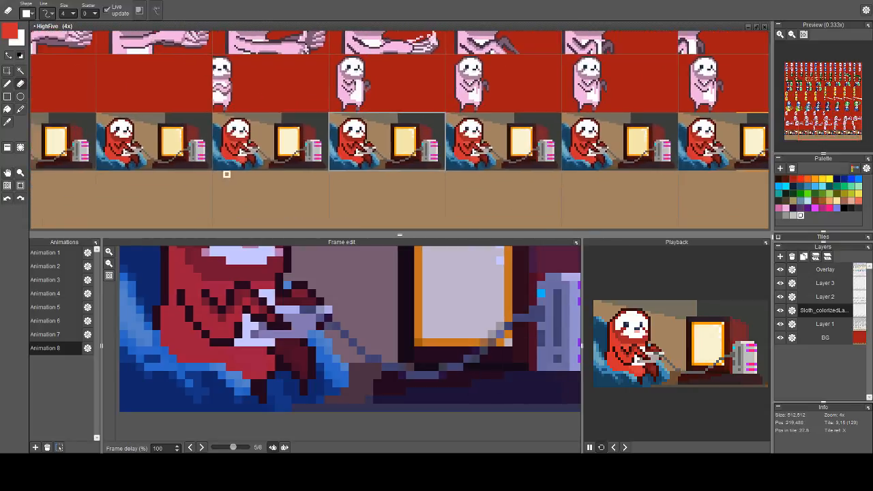
drag(226, 175, 450, 173)
drag(92, 139, 347, 146)
scroll(348, 144, up, 3)
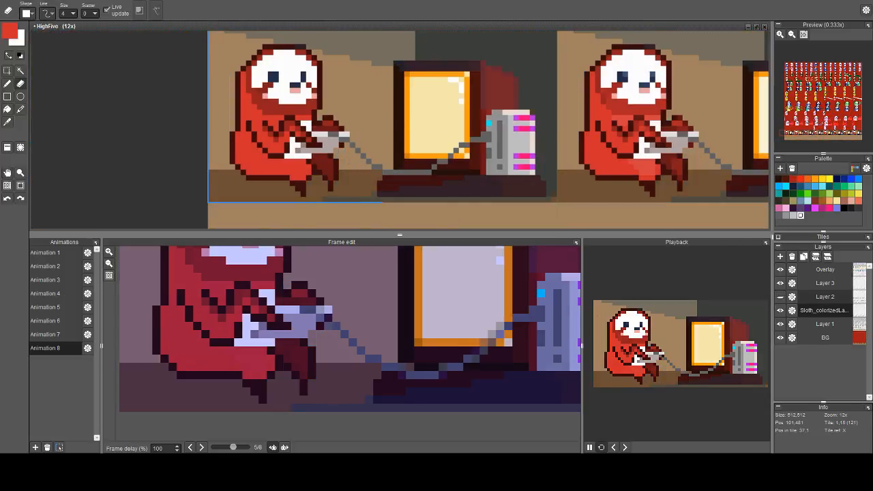
click(780, 324)
click(781, 324)
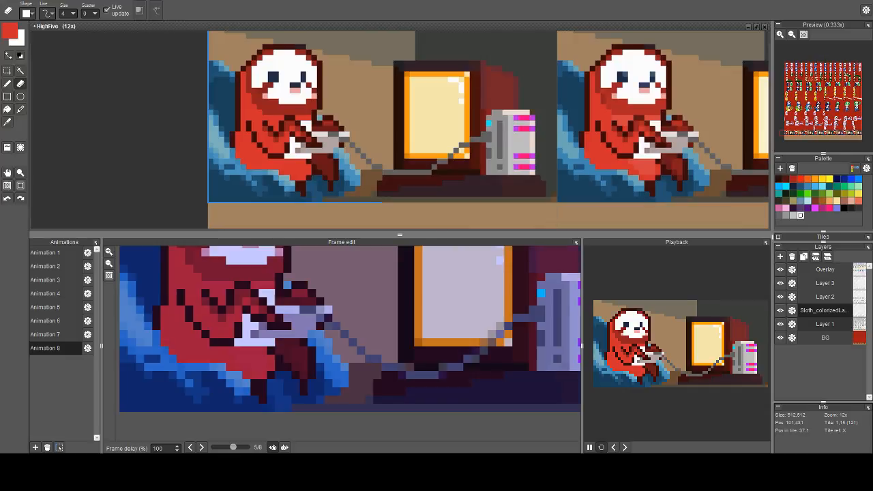
click(780, 324)
click(781, 324)
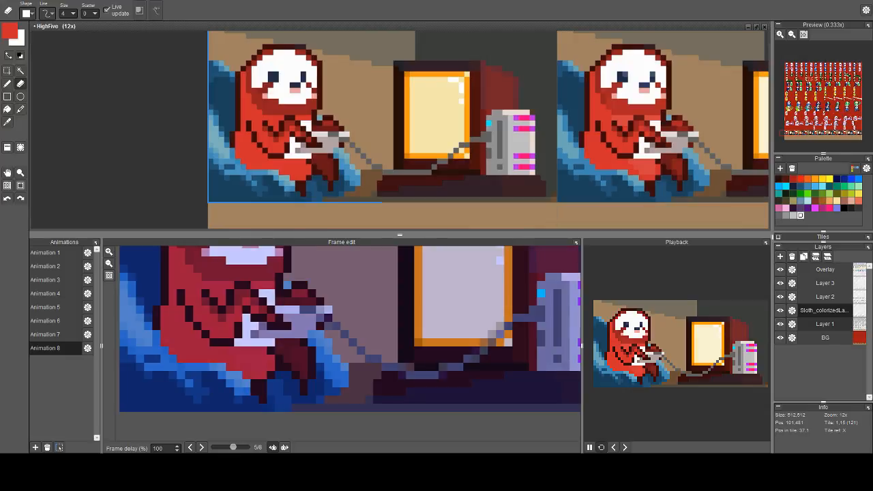
click(780, 324)
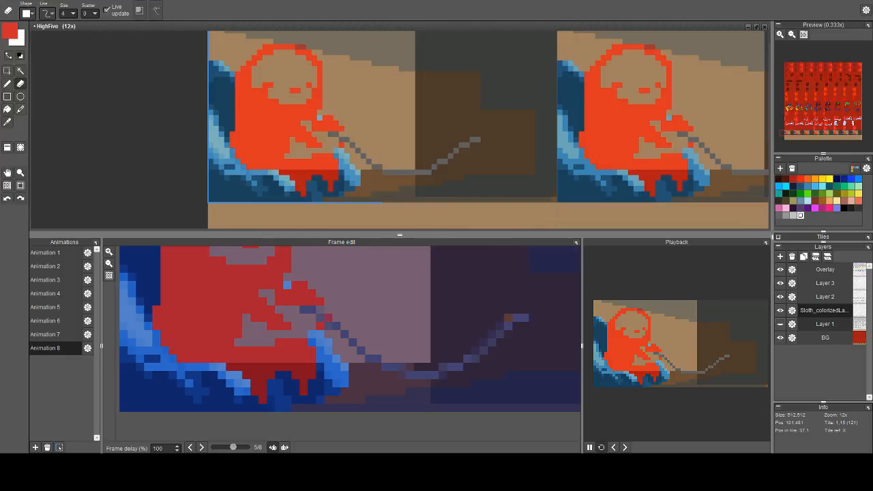
click(780, 324)
Make Layer 1 active with the Pen tool, and try a red scribble on the first frame's TV screen before undoing it
click(825, 324)
key(b)
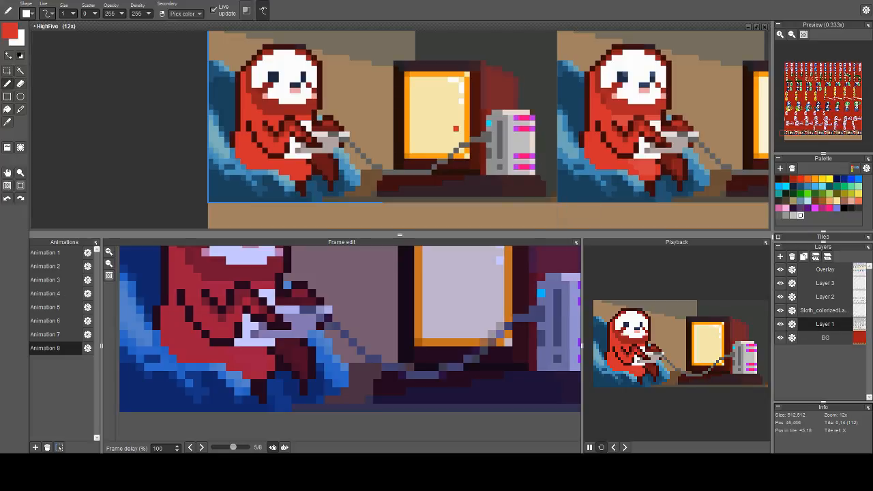
drag(435, 96, 397, 111)
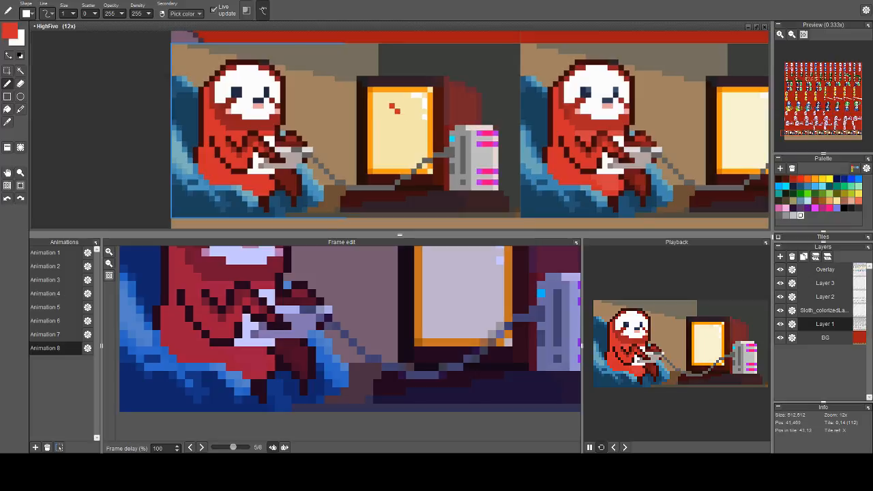
drag(393, 106, 386, 155)
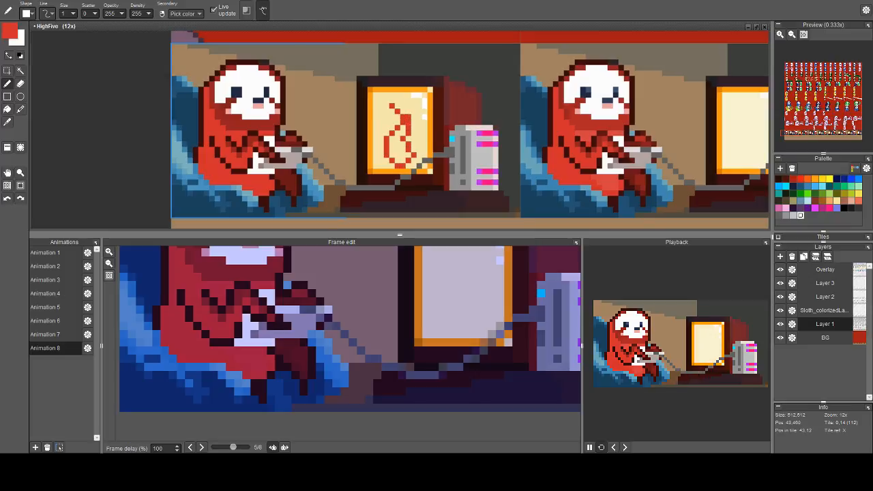
drag(458, 116, 362, 133)
scroll(362, 133, down, 2)
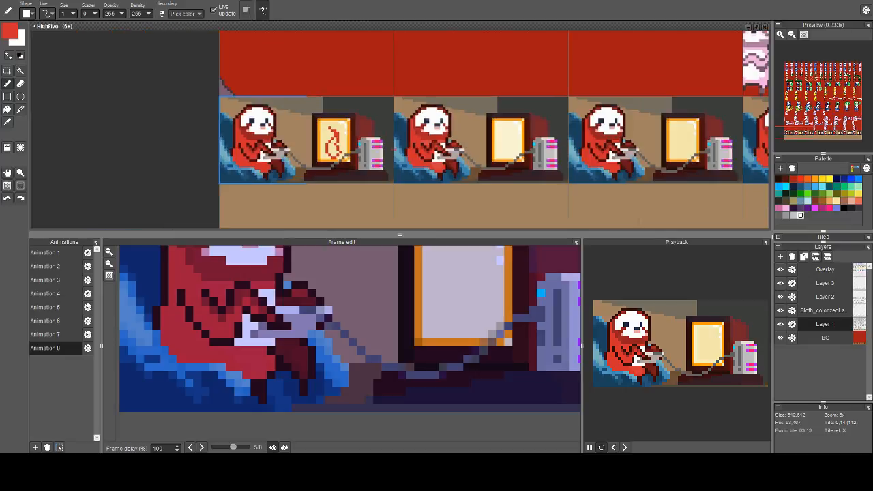
key(ctrl+z)
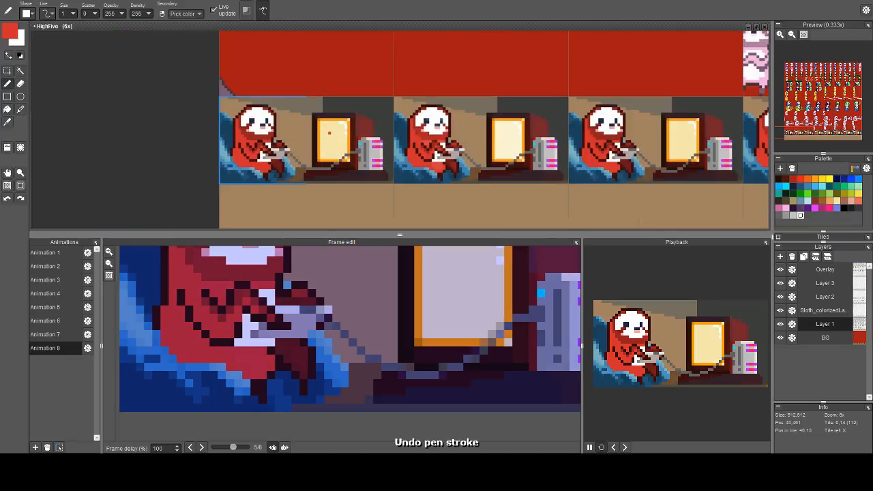
Draw a red 2×2-pixel square near the left edge of the first frame's TV screen
scroll(331, 136, up, 2)
drag(327, 134, 331, 132)
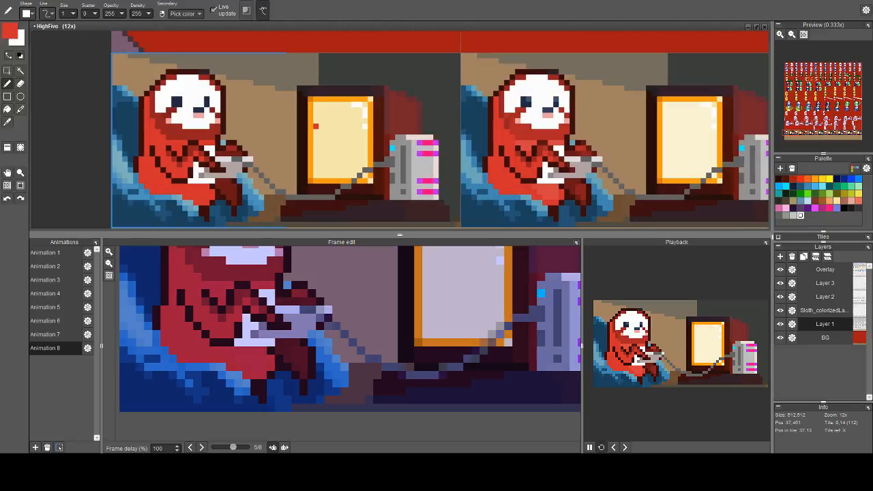
drag(316, 121, 321, 120)
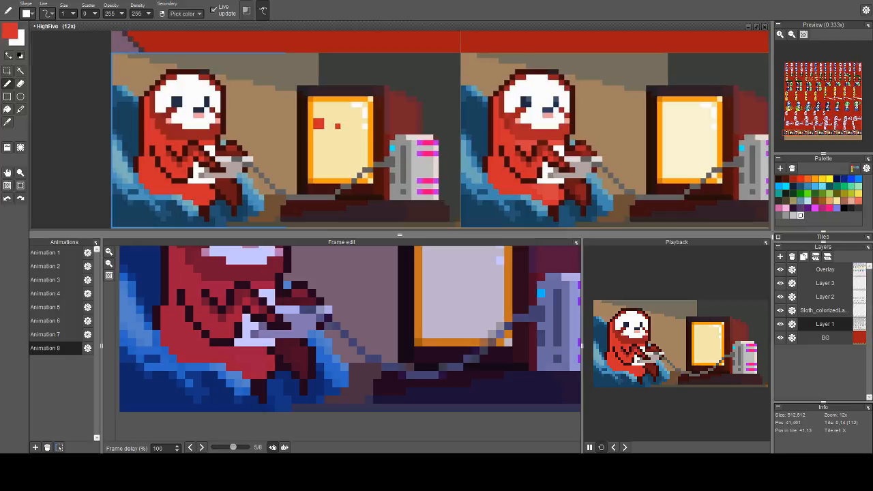
Set the pen size to 2 and place a red square on frame 2's TV screen, one pixel right and lower than in frame 1
key(2)
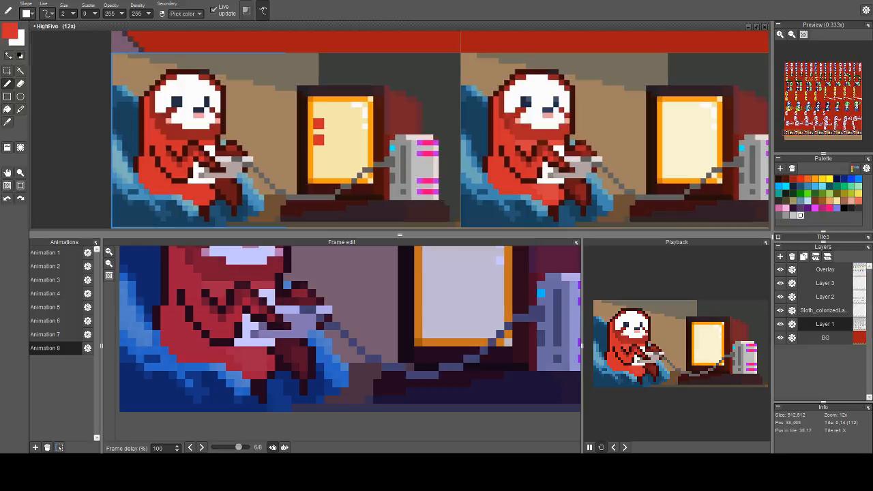
scroll(460, 319, down, 2)
key(Left)
key(Left)
key(Left)
key(Left)
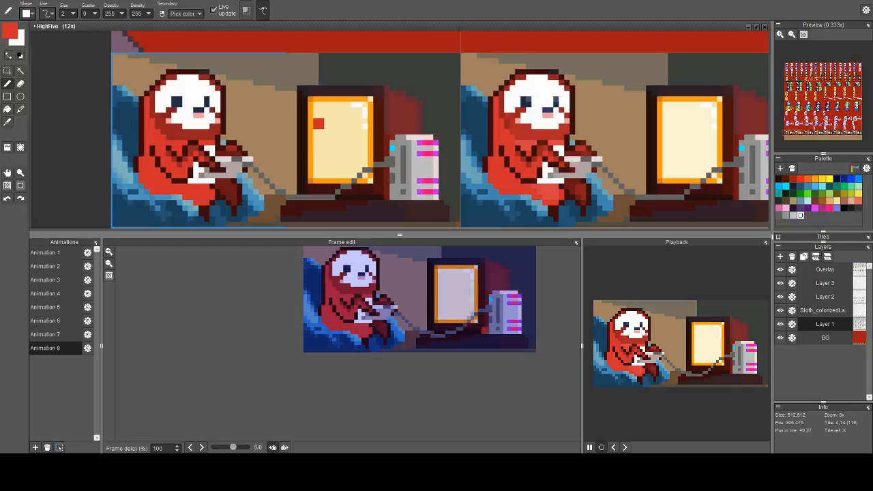
key(Right)
key(Left)
key(Left)
key(Right)
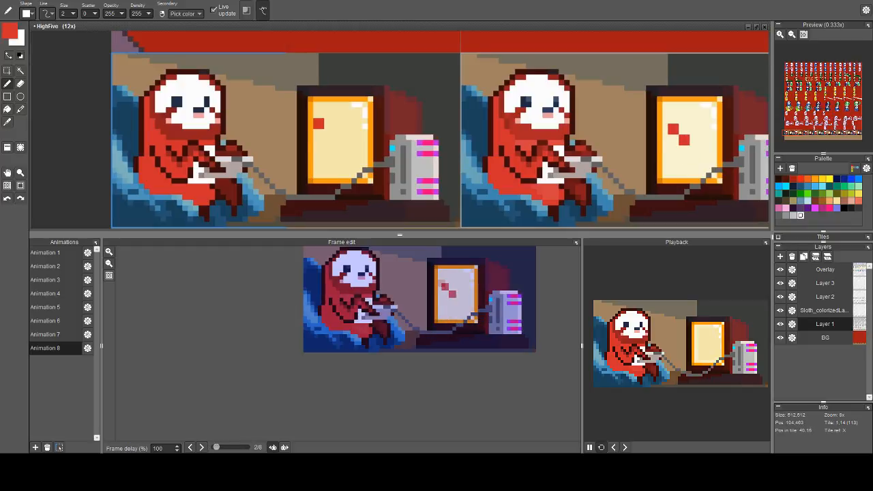
key(Right)
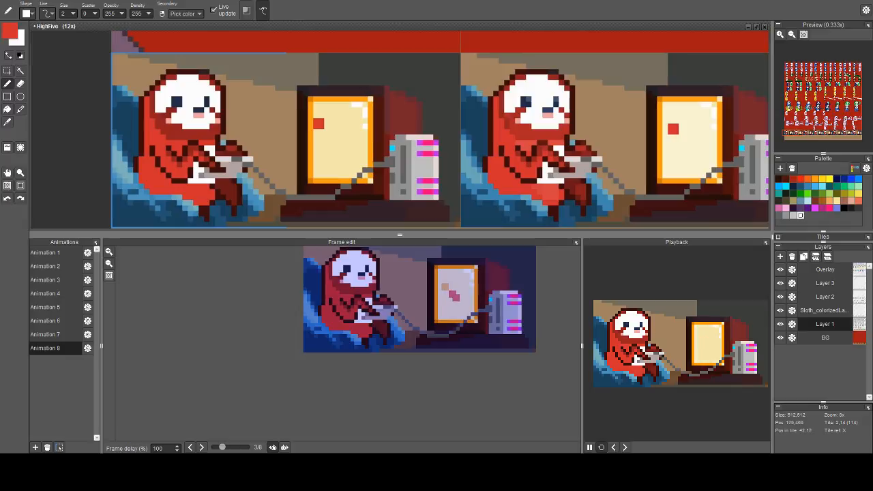
key(Right)
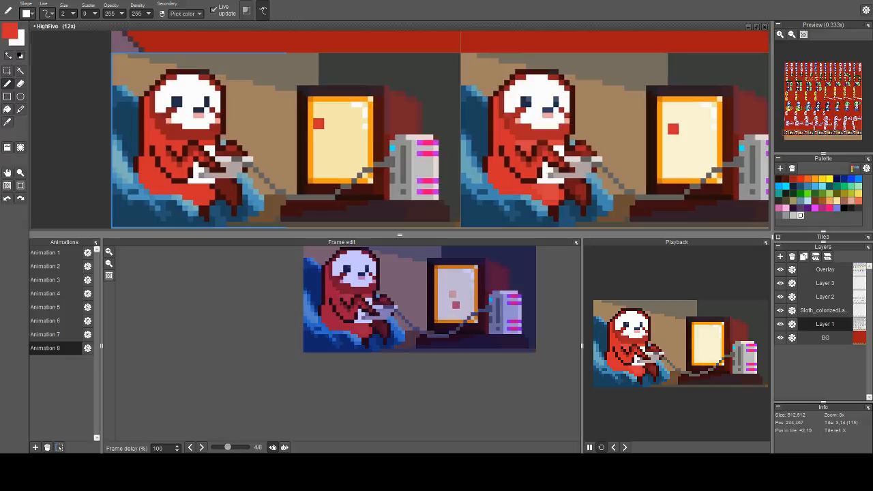
key(ctrl+z)
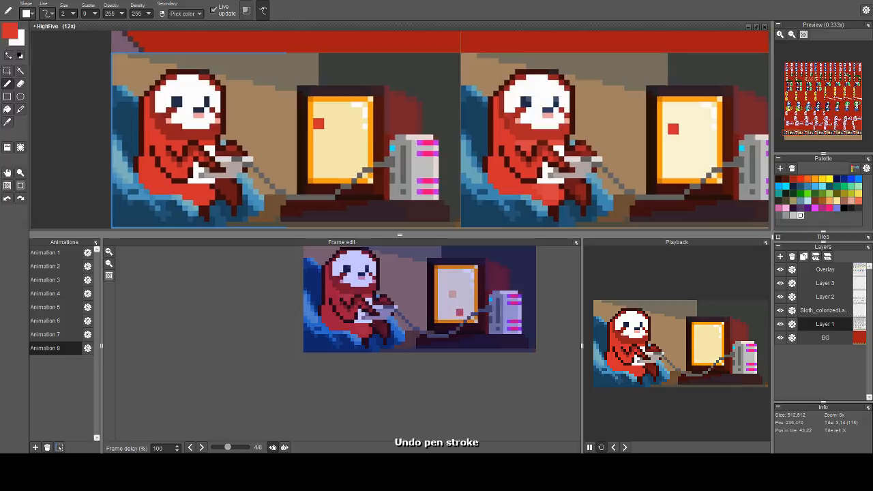
key(Right)
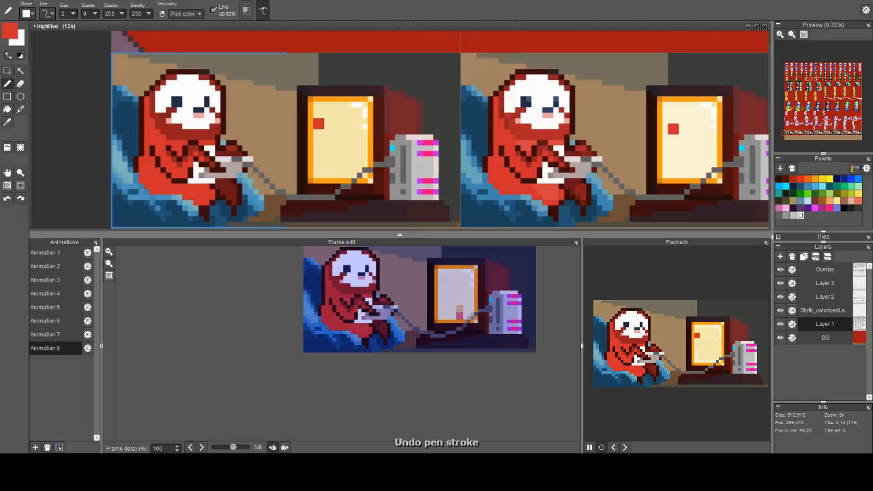
key(Right)
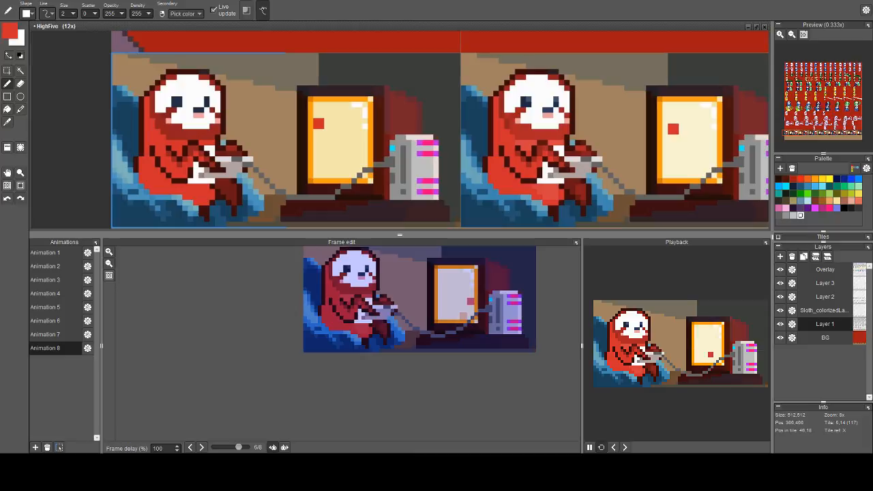
key(Right)
scroll(471, 301, down, 3)
scroll(471, 302, up, 7)
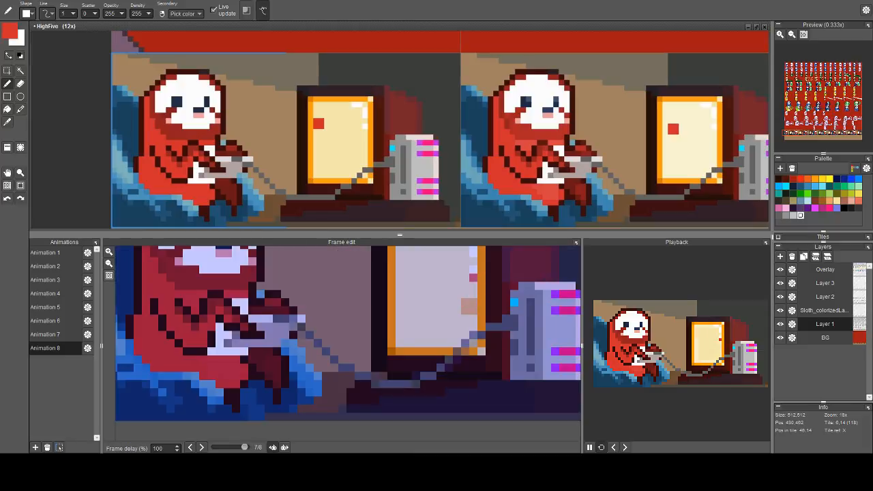
scroll(449, 294, down, 3)
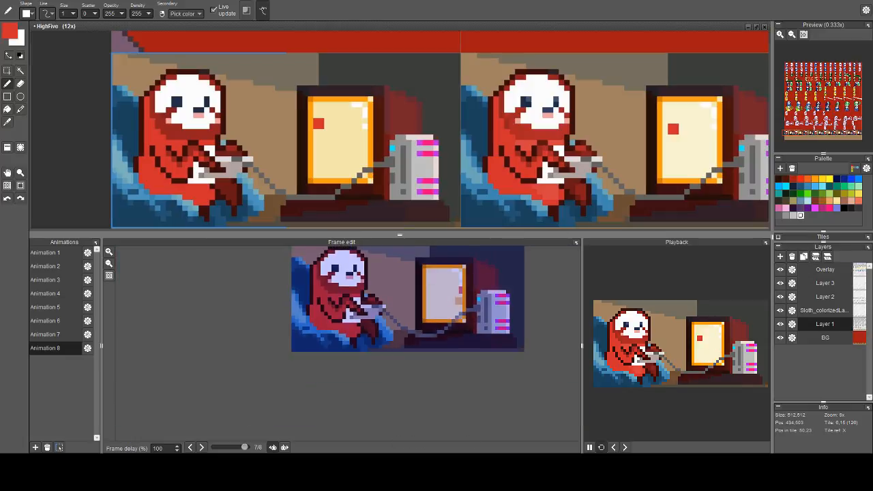
key(ctrl+z)
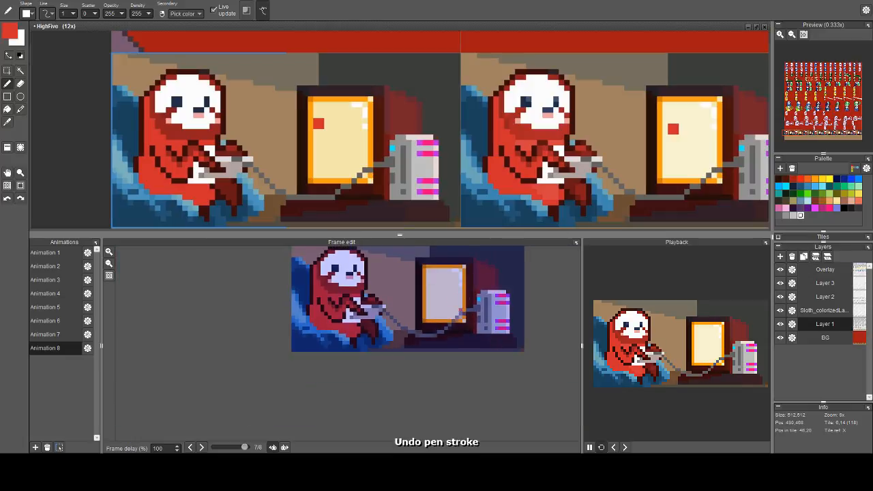
Draw a red 2×2-pixel square on frame 3's TV screen, one pixel right and two pixels lower than in frame 2
key(Left)
key(Left)
key(Left)
key(Left)
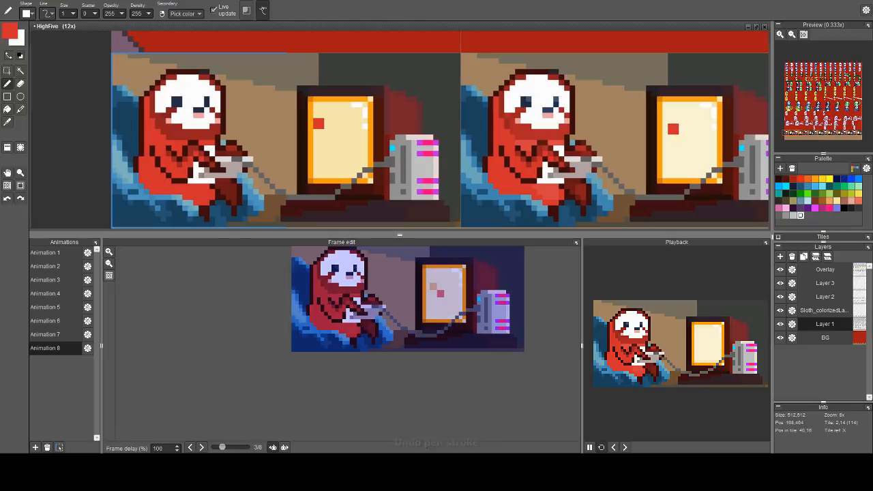
key(Left)
key(Right)
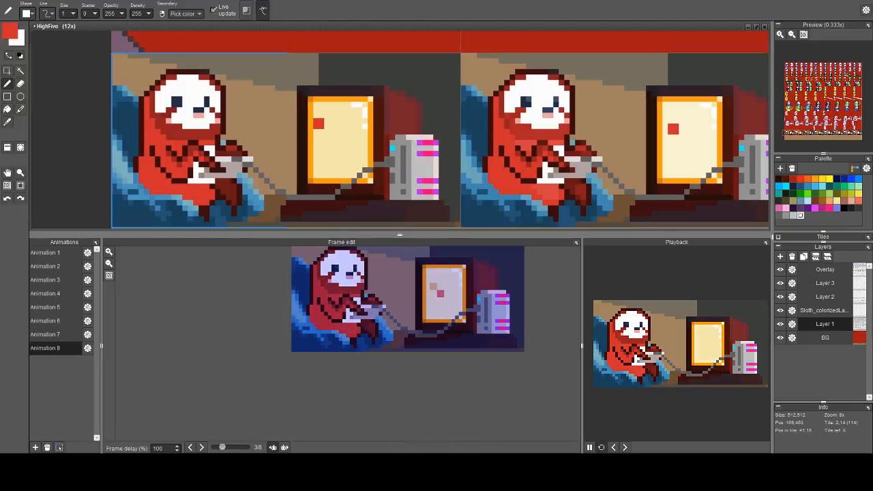
scroll(442, 295, up, 5)
right_click(457, 282)
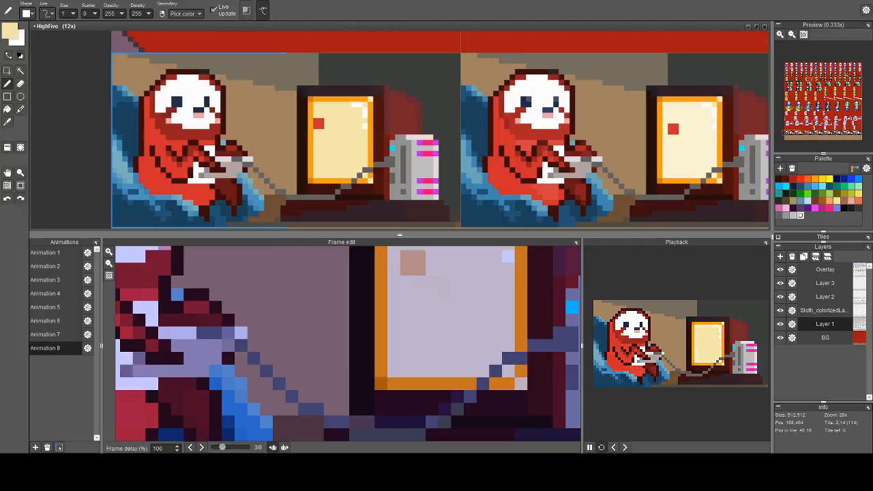
right_click(419, 269)
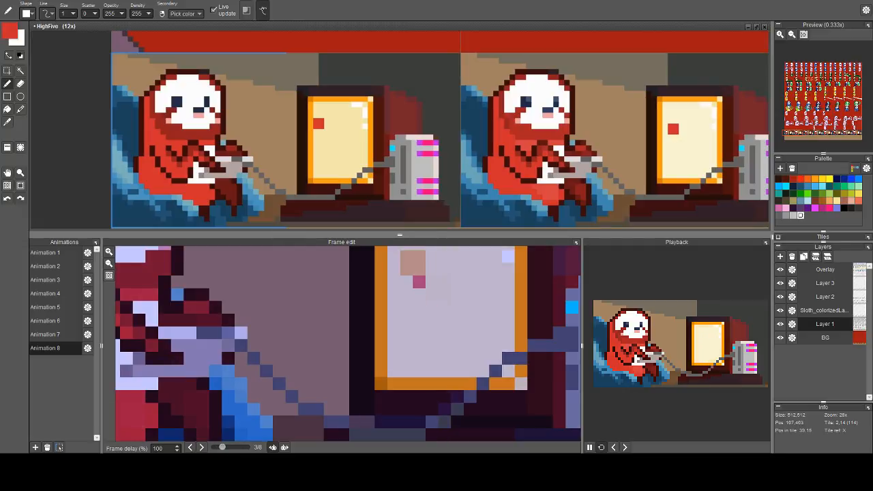
drag(431, 294, 432, 282)
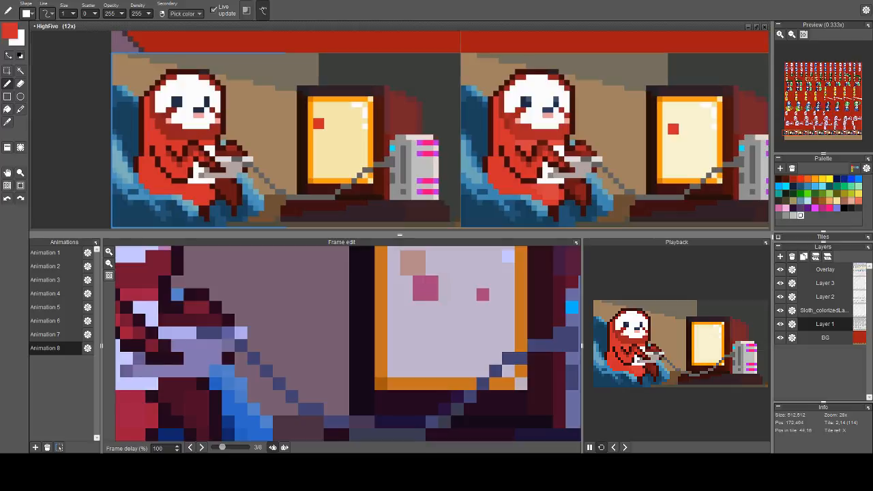
With a size 2 pen, continue the red square down to the screen's bottom by frame 5, then up and right through frame 8 into frame 1
key(2)
key(Right)
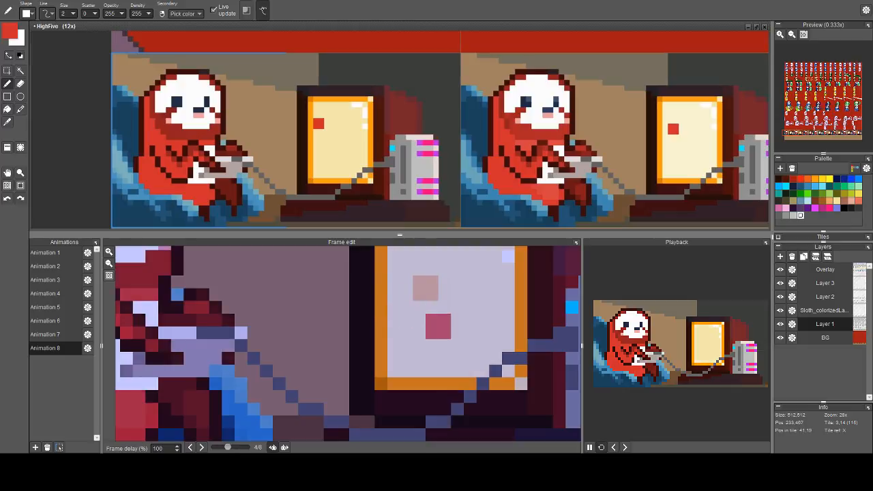
key(Right)
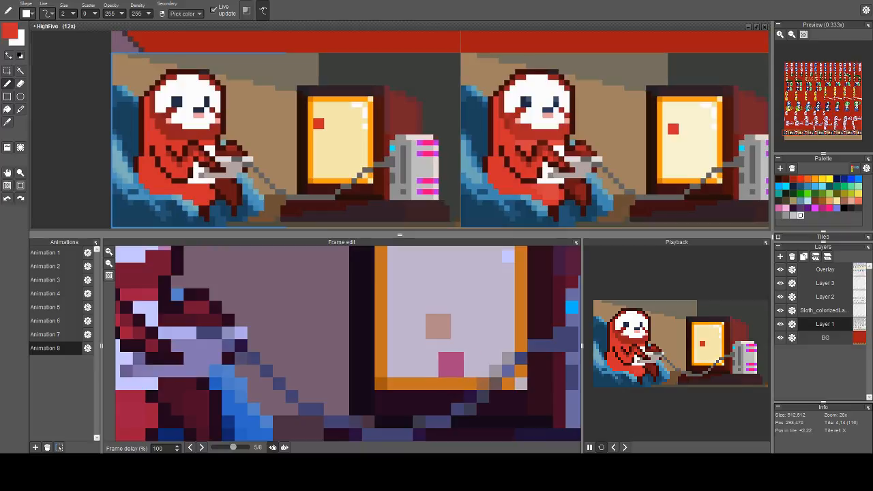
key(Right)
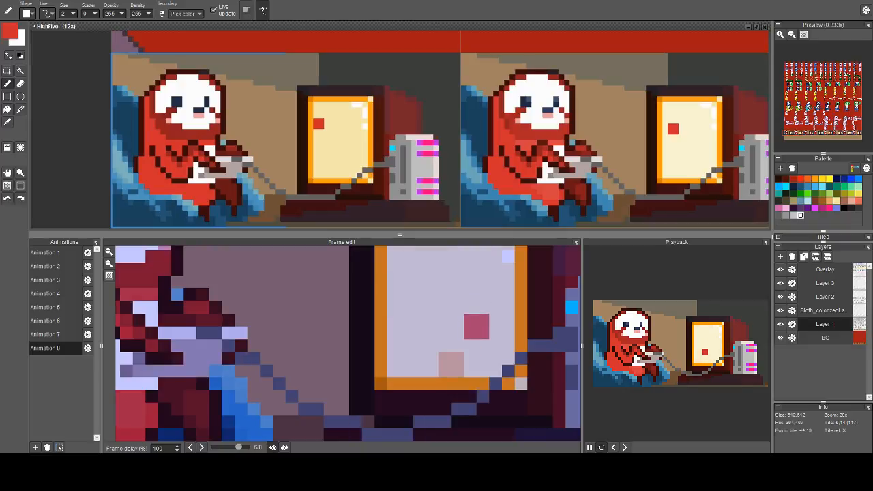
key(Right)
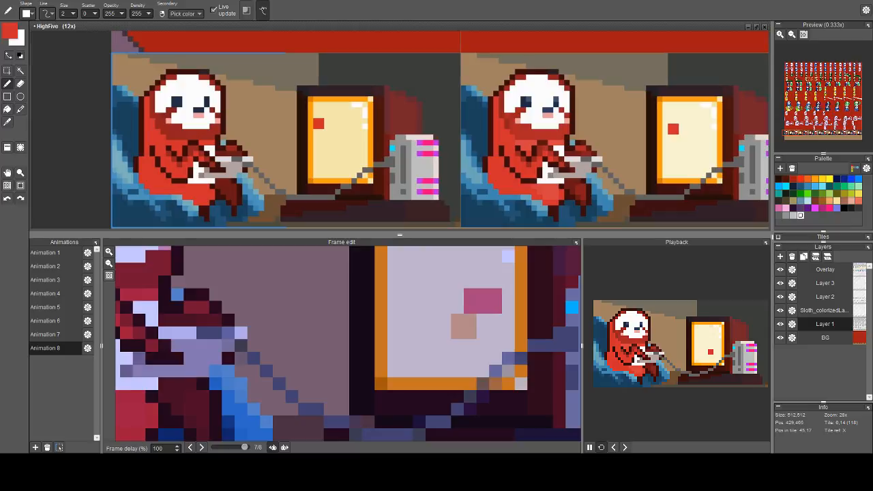
key(Right)
key(Right)
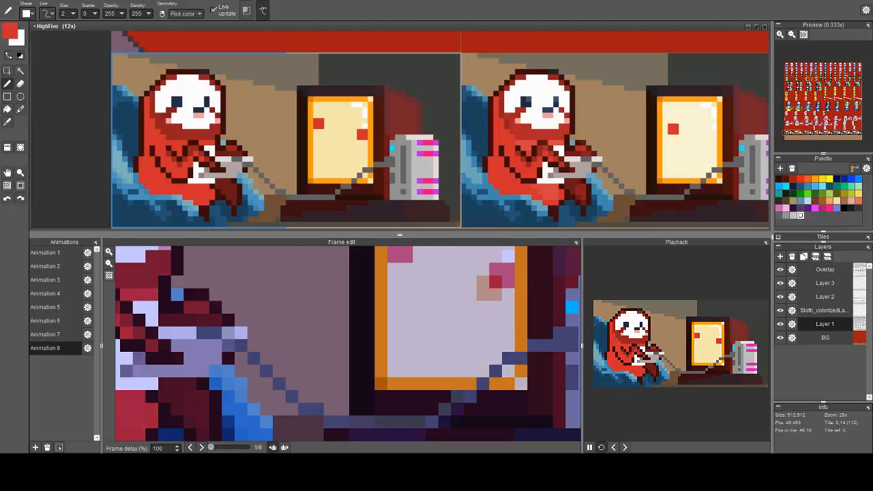
click(505, 278)
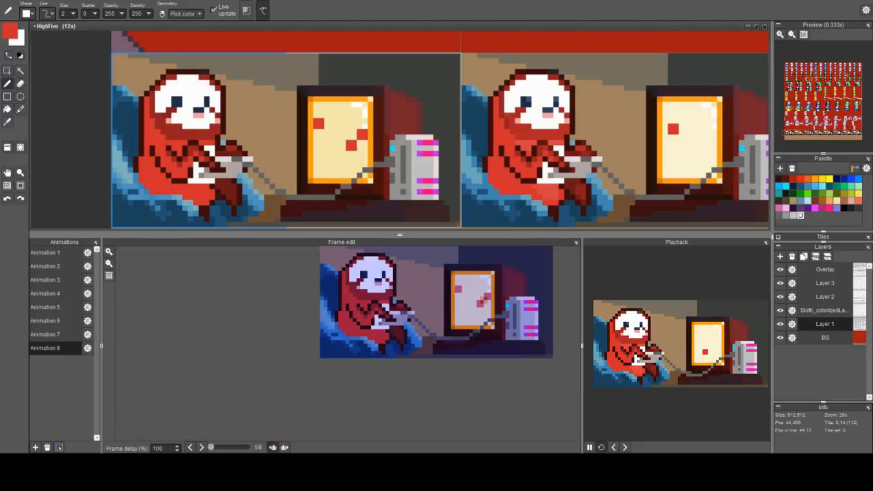
scroll(480, 309, down, 5)
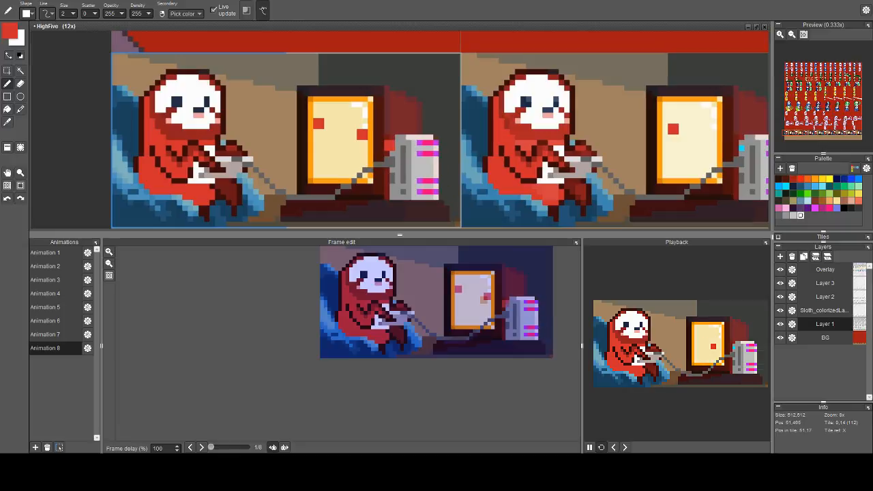
Choose orange with a size 1 pen, and try single orange pixels on the TV screen before undoing them
click(815, 179)
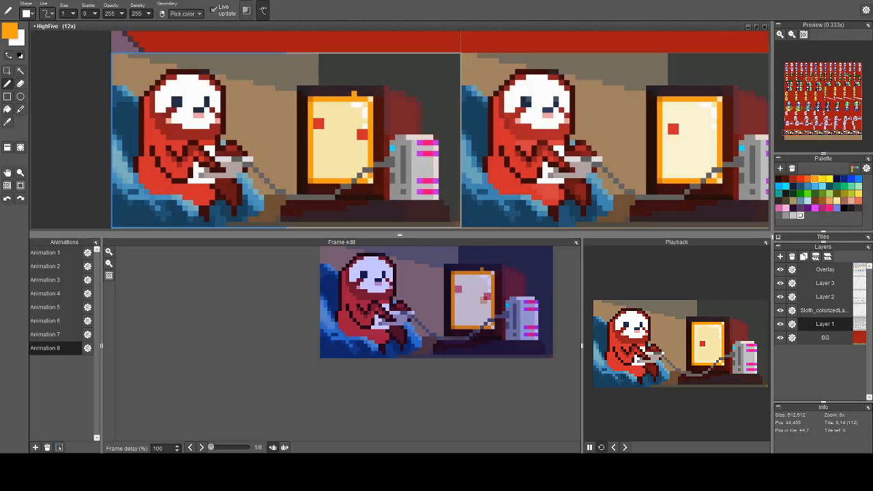
scroll(463, 299, up, 4)
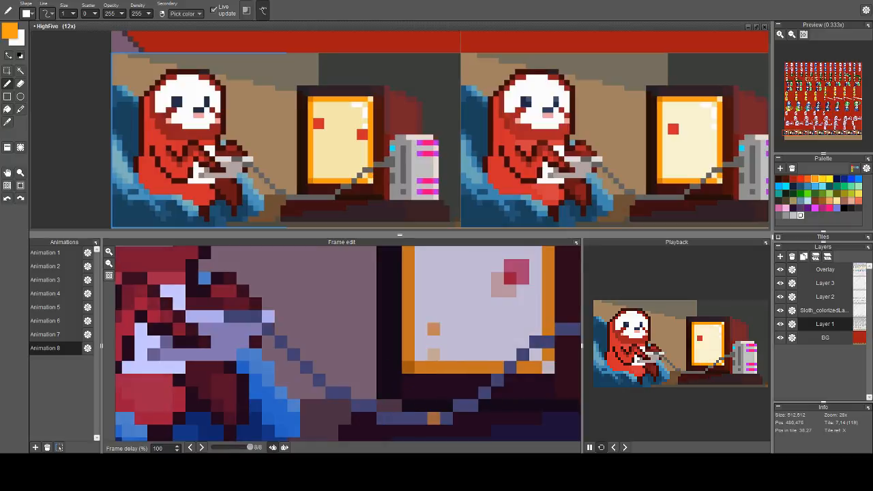
key(ctrl+z)
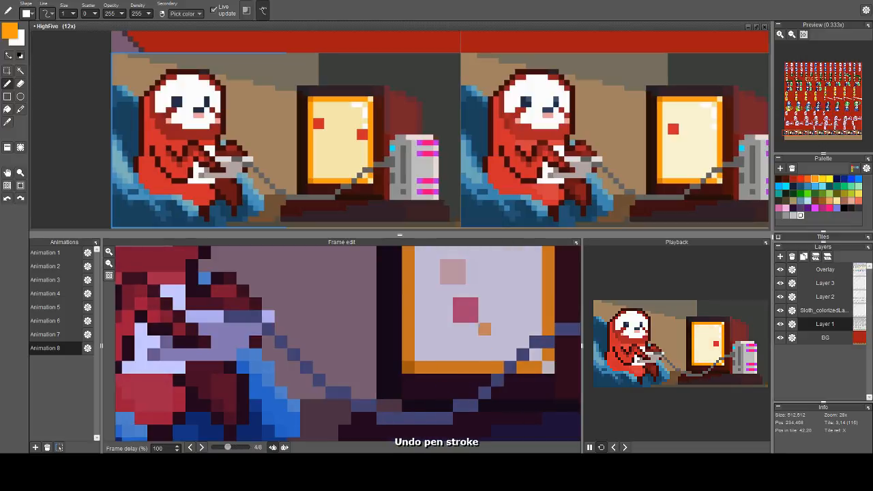
scroll(459, 304, down, 5)
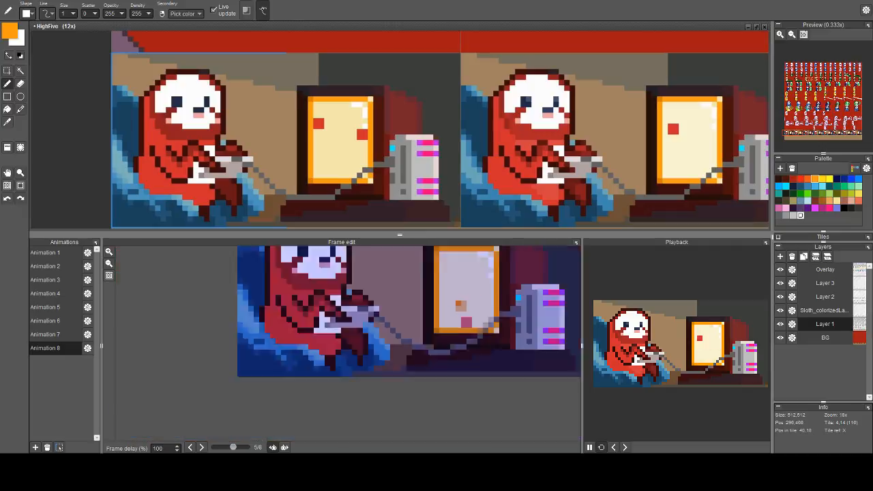
Add one orange pixel to the red square near the left of the TV screen in frames 1 and 2
scroll(463, 302, up, 5)
key(Left)
key(Left)
key(Left)
mouse_move(491, 301)
mouse_down()
mouse_move(397, 326)
mouse_move(369, 297)
mouse_up()
key(Left)
click(380, 287)
key(Right)
click(393, 312)
Add one orange pixel to the red squares in frames 3 through 8 and to the right-hand square in frame 1
key(Right)
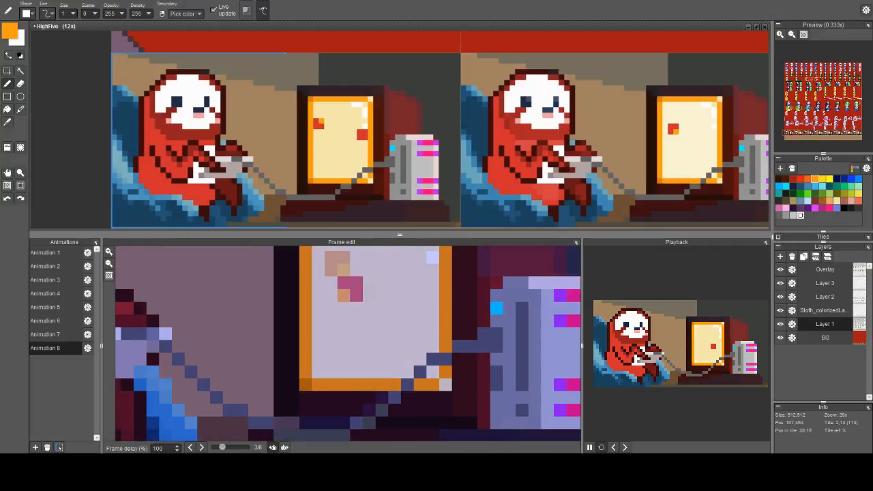
key(Right)
key(Right)
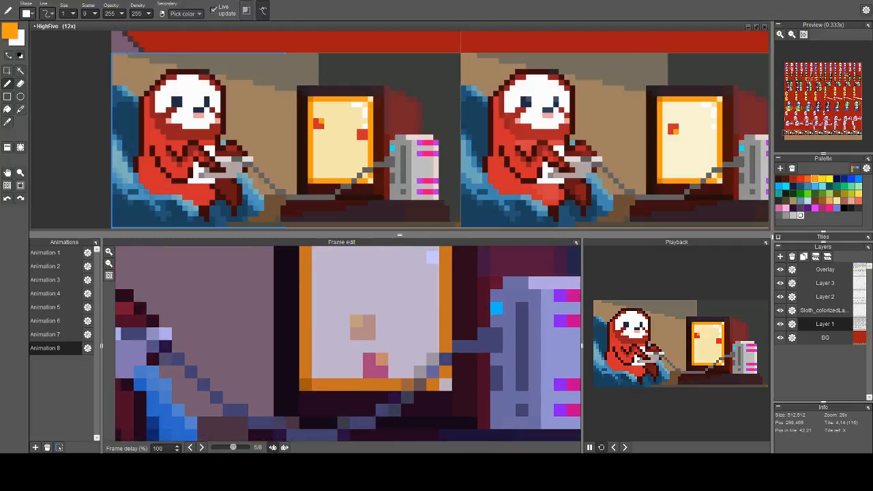
key(Right)
key(Right)
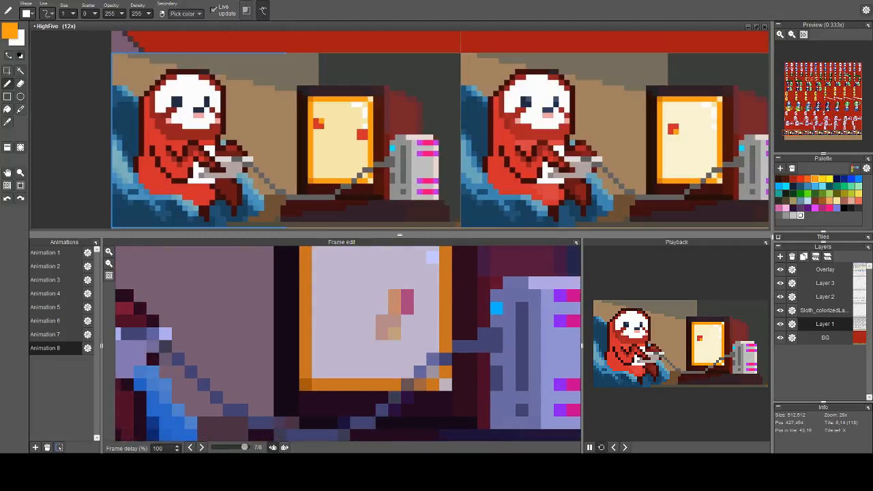
key(Right)
key(Right)
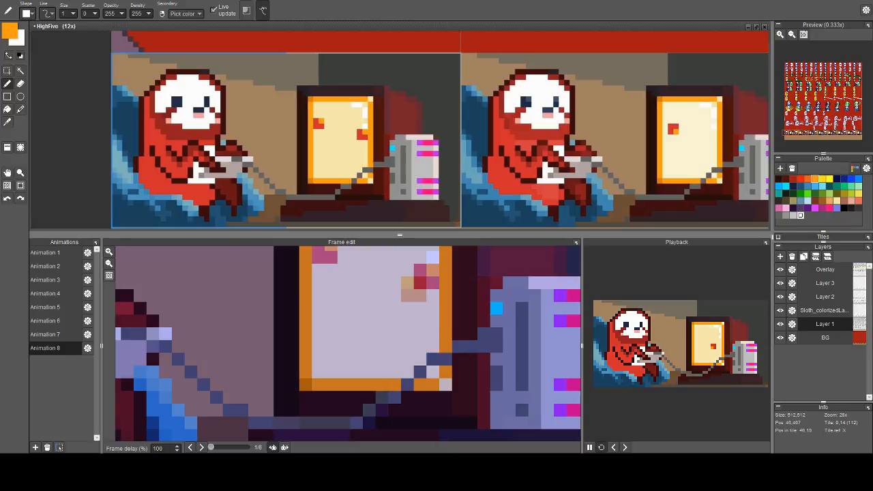
Examine the whole row of gaming frames in the sprite sheet alongside the animation playback
scroll(432, 341, down, 4)
scroll(410, 322, down, 2)
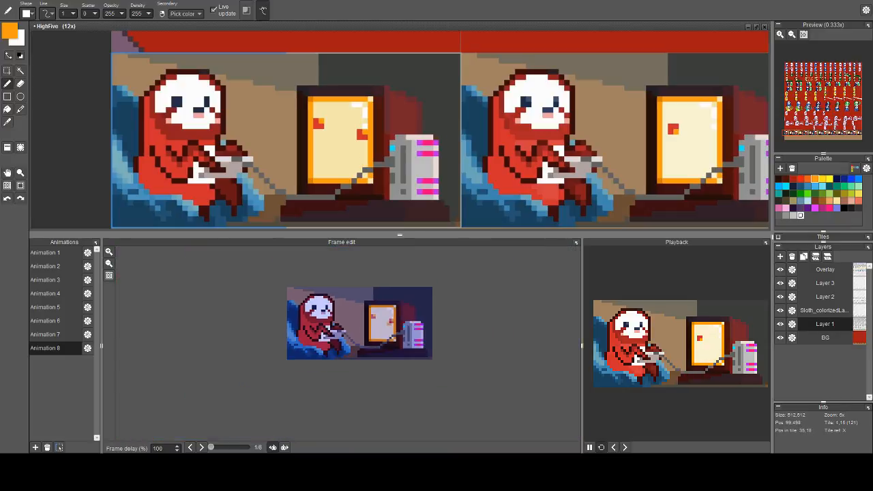
scroll(218, 137, down, 4)
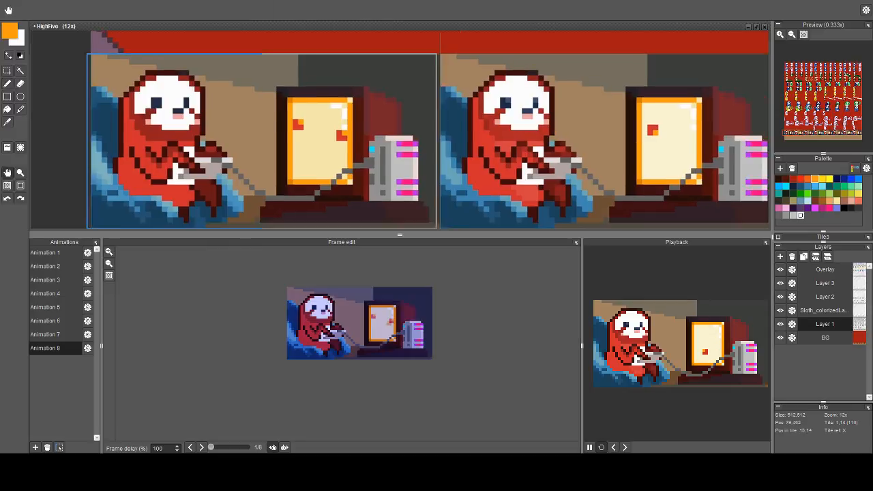
scroll(218, 137, down, 2)
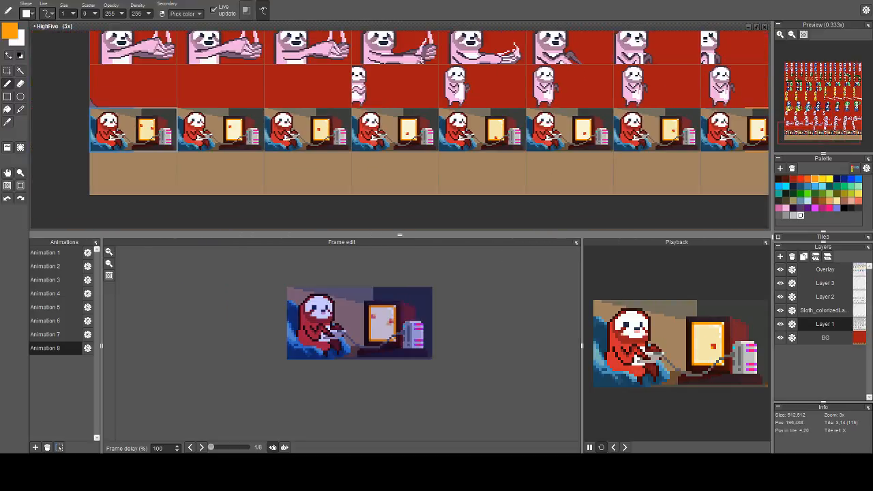
key(space)
drag(376, 132, 329, 140)
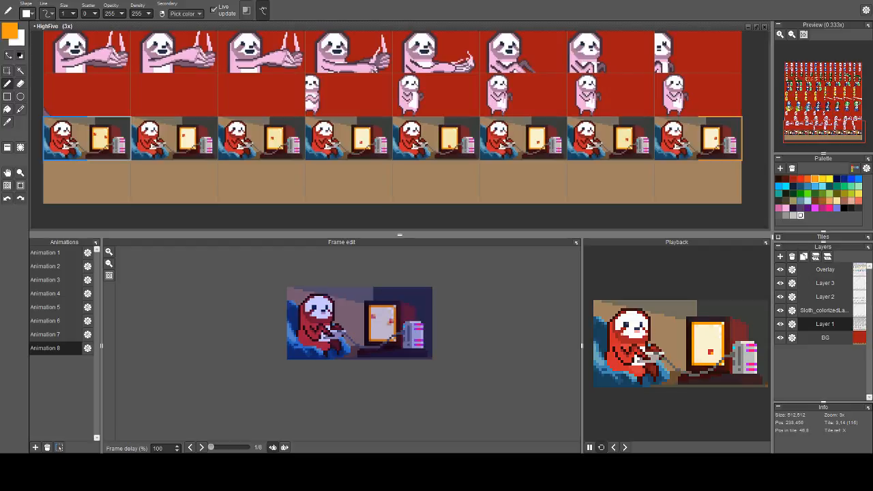
drag(113, 157, 121, 205)
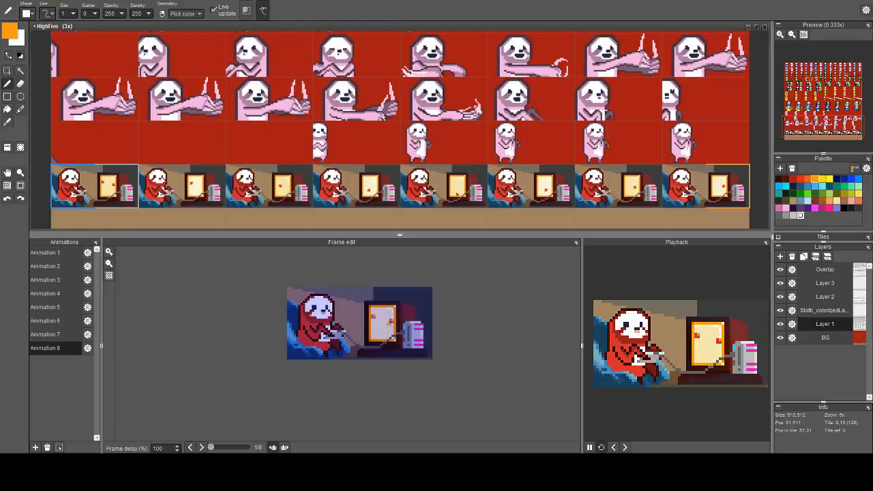